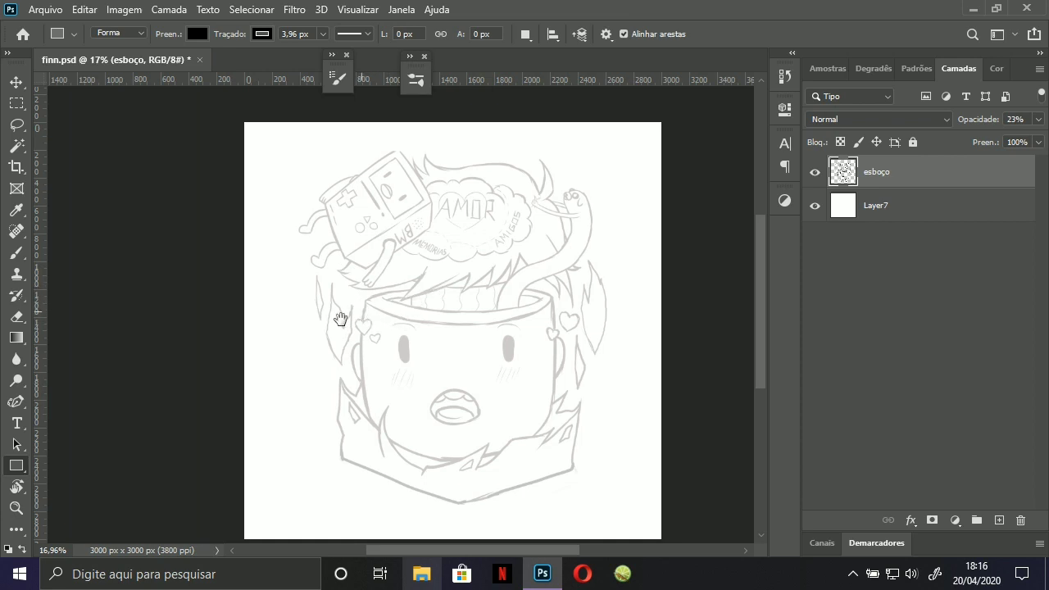
{"action": "left_click_drag", "start_coordinate": [339, 316], "coordinate": [321, 300]}
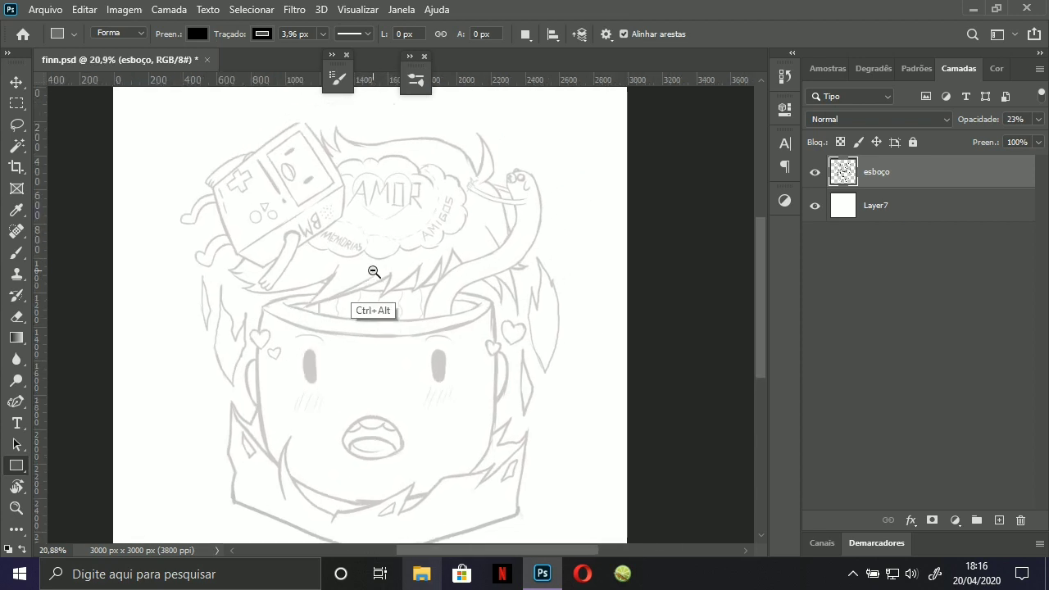
{"action": "left_click_drag", "start_coordinate": [373, 273], "coordinate": [415, 290]}
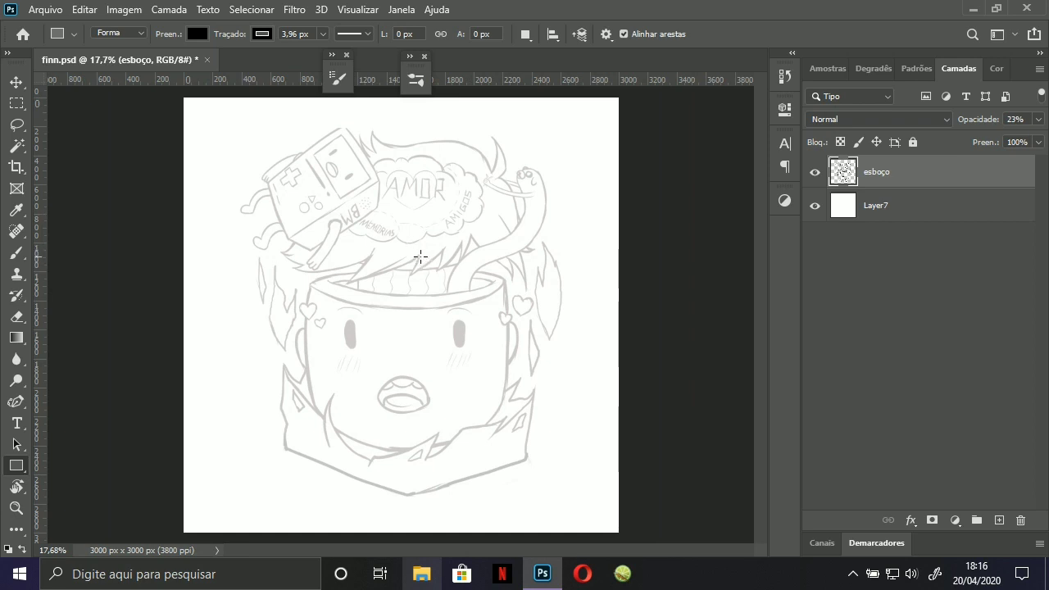
{"action": "left_click", "coordinate": [815, 173]}
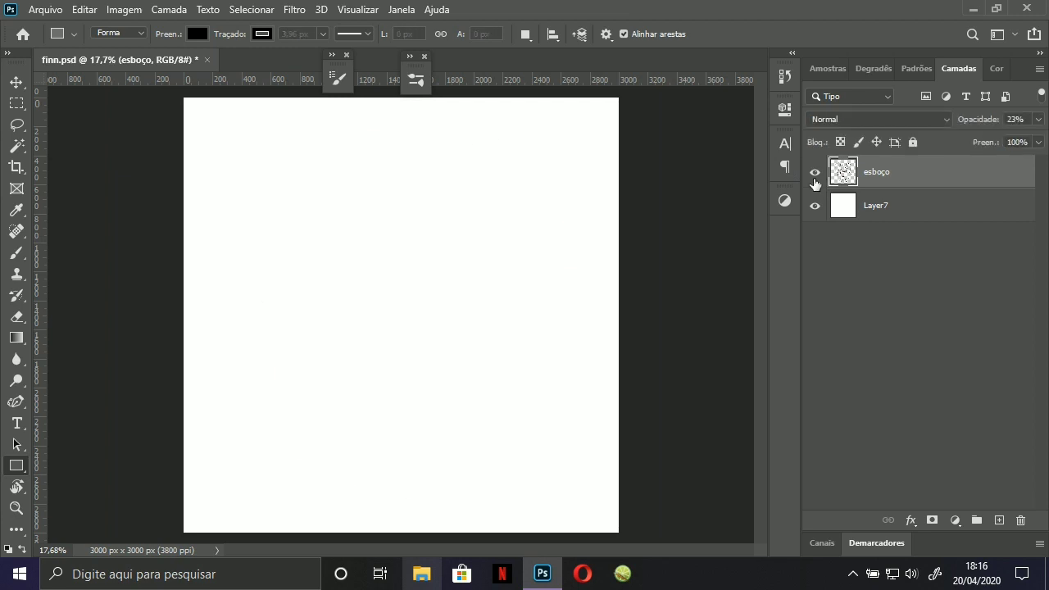
{"action": "left_click", "coordinate": [814, 176]}
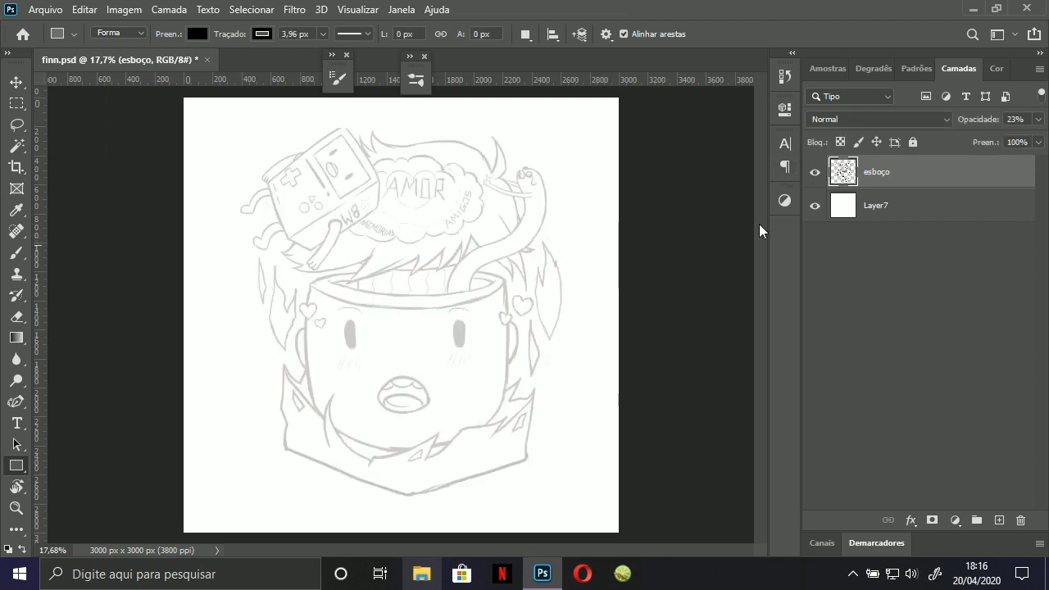
Hide the esboço layer and, on a new layer above it, set the Brush smoothing to 0%.
{"action": "left_click", "coordinate": [815, 175]}
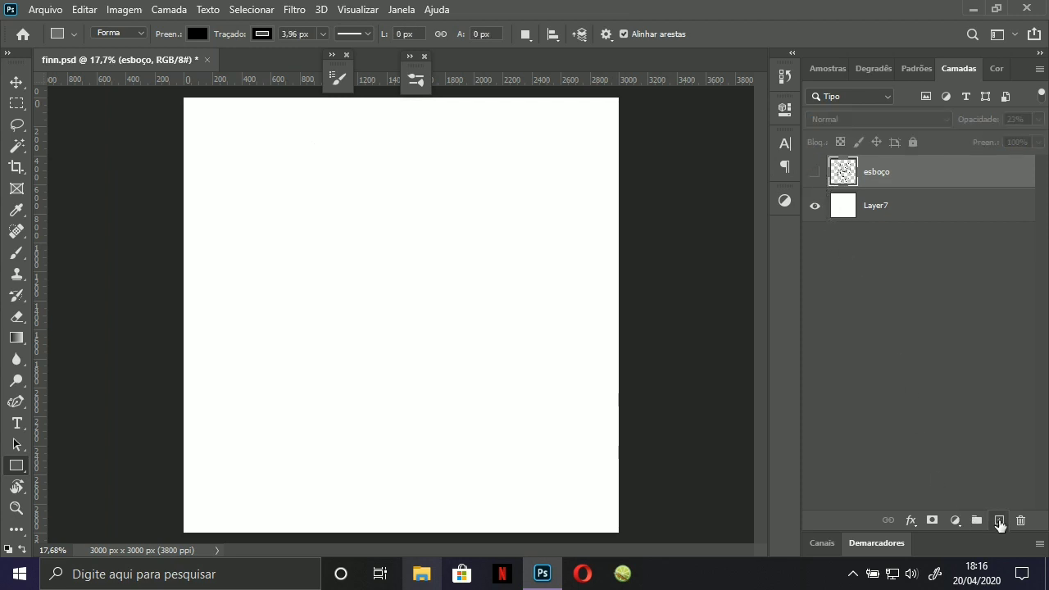
{"action": "left_click", "coordinate": [999, 521]}
{"action": "key", "text": "b"}
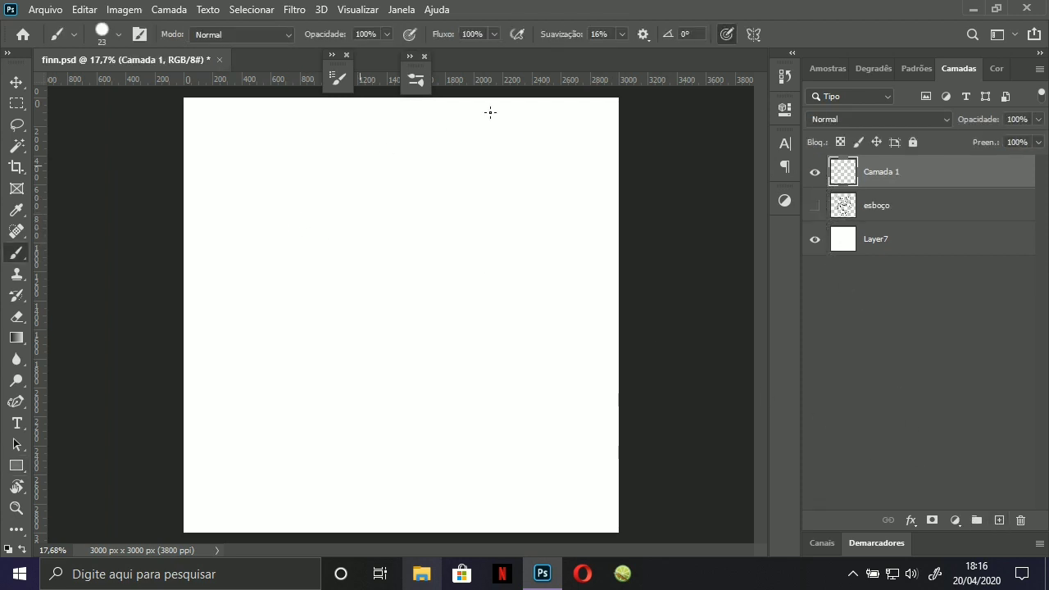
{"action": "left_click", "coordinate": [621, 35]}
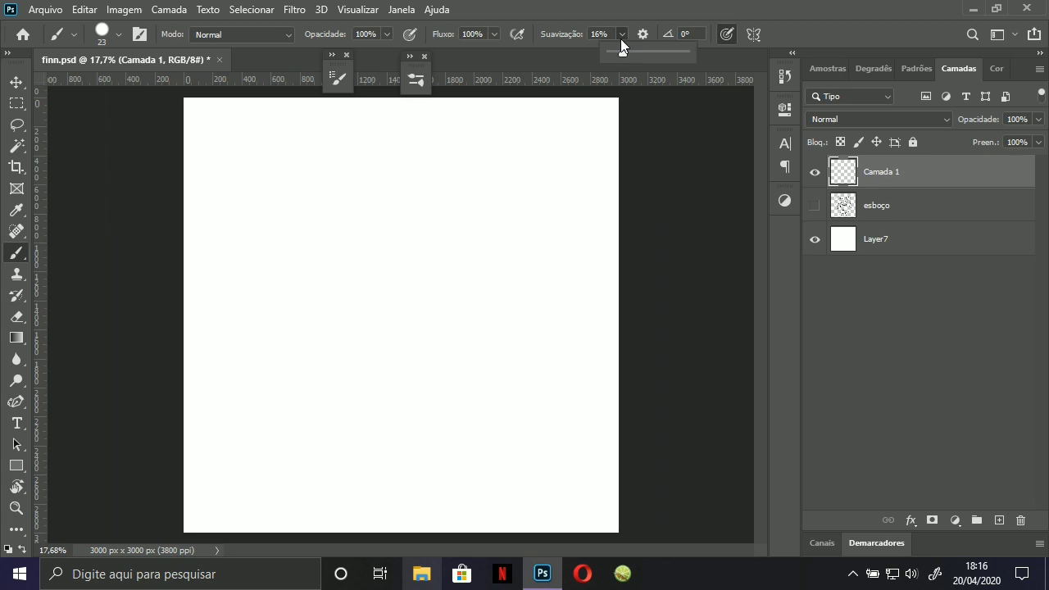
{"action": "left_click", "coordinate": [263, 215]}
Sketch a rough U-shaped face outline with overlapping brush strokes, from the upper left around the chin to the right side.
{"action": "left_click_drag", "start_coordinate": [271, 208], "coordinate": [266, 272]}
{"action": "mouse_move", "coordinate": [280, 346]}
{"action": "left_mouse_down"}
{"action": "mouse_move", "coordinate": [277, 215]}
{"action": "mouse_move", "coordinate": [281, 329]}
{"action": "left_mouse_up"}
{"action": "left_click_drag", "start_coordinate": [278, 211], "coordinate": [284, 337]}
{"action": "mouse_move", "coordinate": [280, 263]}
{"action": "left_mouse_down"}
{"action": "mouse_move", "coordinate": [291, 354]}
{"action": "mouse_move", "coordinate": [289, 341]}
{"action": "mouse_move", "coordinate": [312, 392]}
{"action": "left_mouse_up"}
{"action": "left_click_drag", "start_coordinate": [277, 326], "coordinate": [335, 428]}
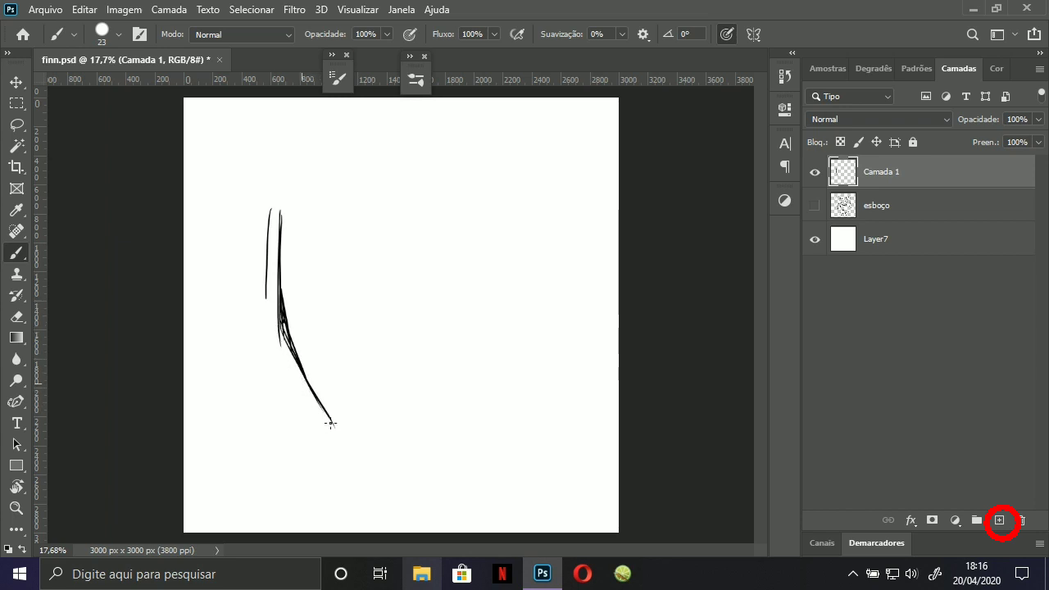
{"action": "mouse_move", "coordinate": [300, 380]}
{"action": "left_mouse_down"}
{"action": "mouse_move", "coordinate": [352, 451]}
{"action": "mouse_move", "coordinate": [395, 460]}
{"action": "mouse_move", "coordinate": [479, 440]}
{"action": "mouse_move", "coordinate": [500, 412]}
{"action": "left_mouse_up"}
{"action": "left_click_drag", "start_coordinate": [464, 447], "coordinate": [514, 379]}
{"action": "left_click_drag", "start_coordinate": [494, 417], "coordinate": [522, 336]}
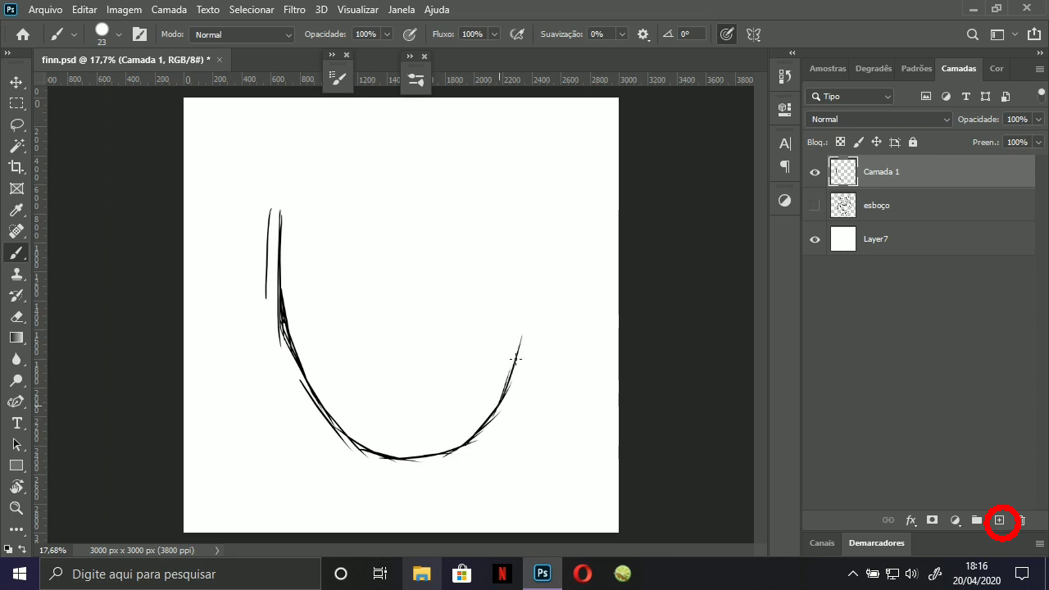
{"action": "left_click_drag", "start_coordinate": [510, 379], "coordinate": [530, 259]}
{"action": "left_click_drag", "start_coordinate": [391, 215], "coordinate": [370, 428]}
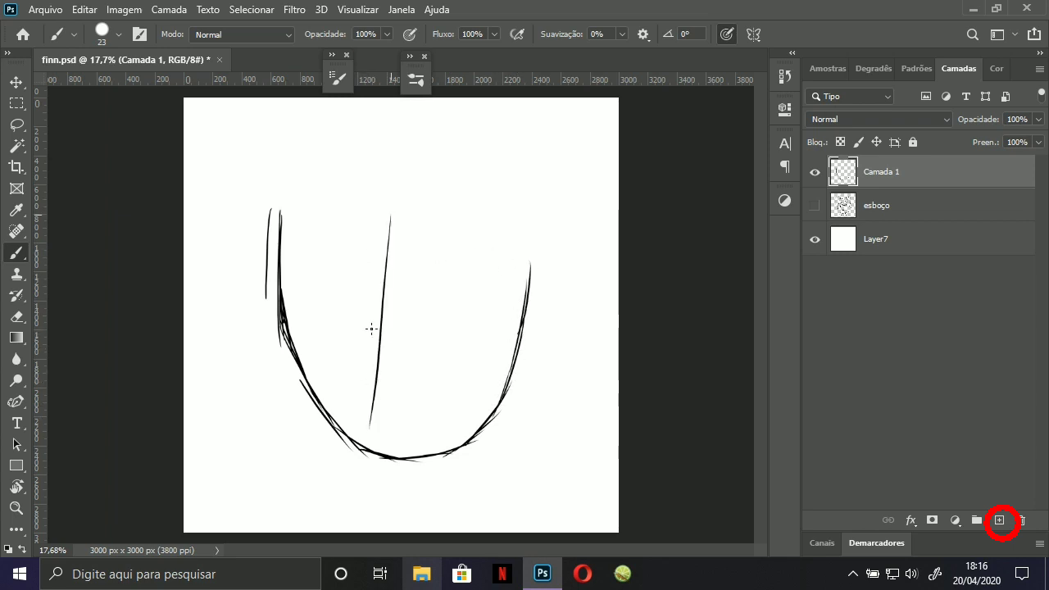
{"action": "left_click_drag", "start_coordinate": [402, 193], "coordinate": [397, 309]}
{"action": "left_click_drag", "start_coordinate": [248, 297], "coordinate": [547, 321]}
{"action": "left_click_drag", "start_coordinate": [219, 225], "coordinate": [551, 269]}
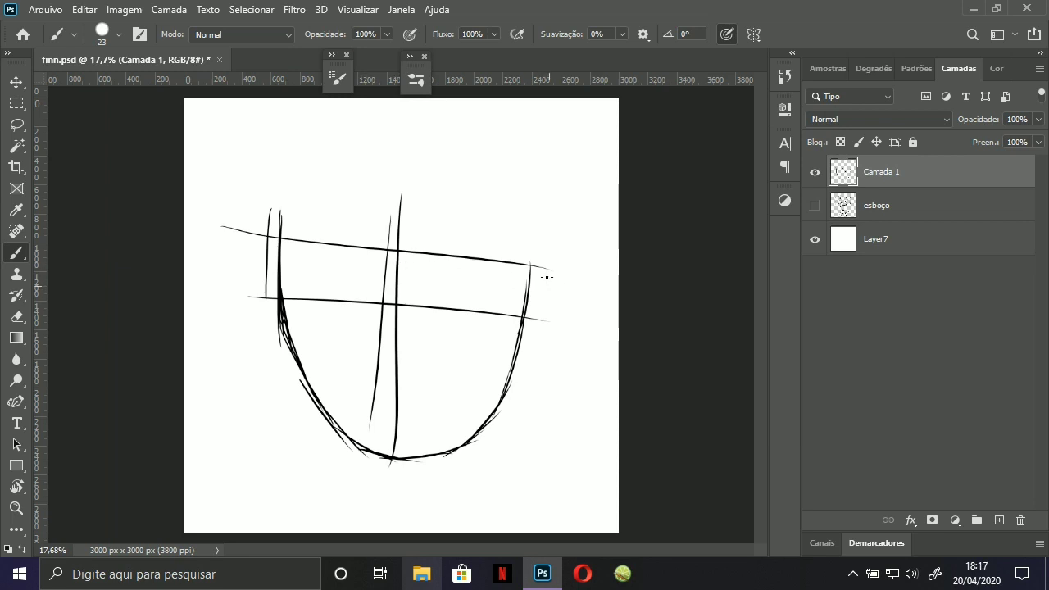
{"action": "left_click_drag", "start_coordinate": [280, 251], "coordinate": [520, 271]}
{"action": "left_click_drag", "start_coordinate": [183, 223], "coordinate": [545, 256]}
{"action": "left_click_drag", "start_coordinate": [205, 270], "coordinate": [523, 308]}
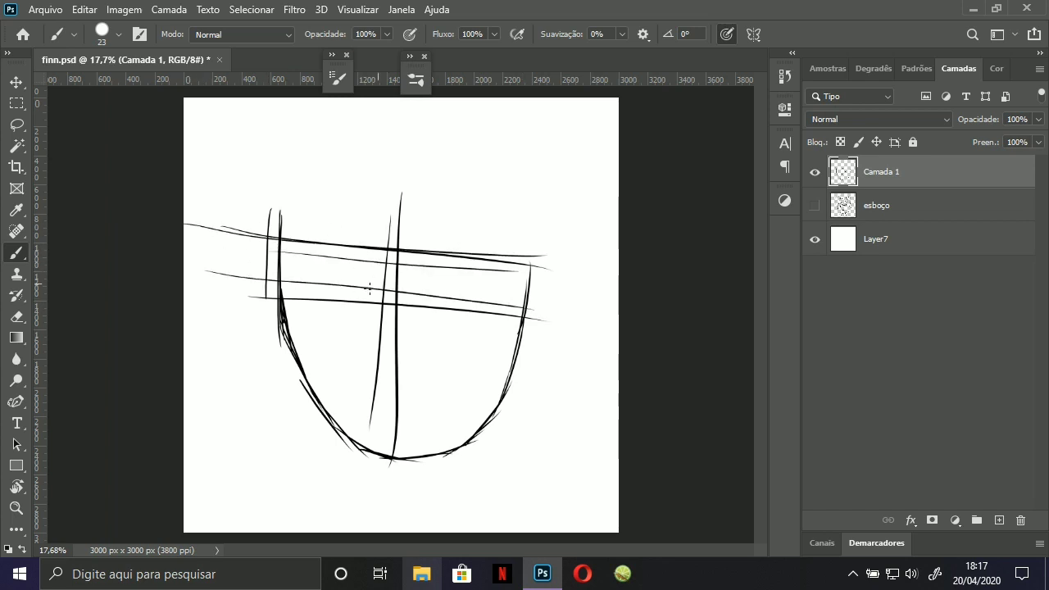
{"action": "key", "text": "ctrl+z"}
{"action": "key", "text": "ctrl+z"}
{"action": "key", "text": "ctrl+z"}
{"action": "key", "text": "ctrl+z"}
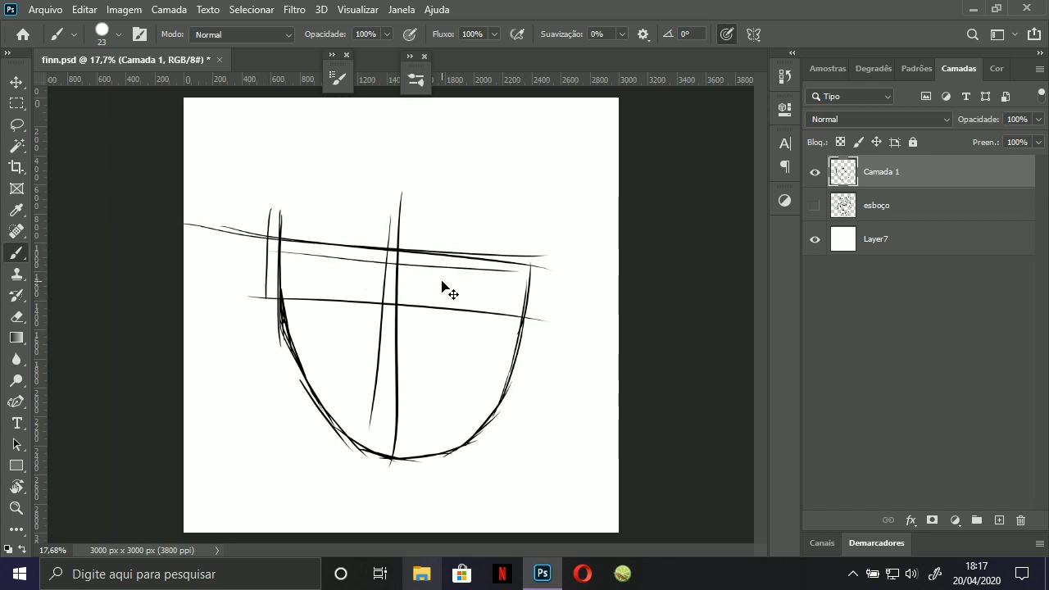
{"action": "key", "text": "ctrl+z"}
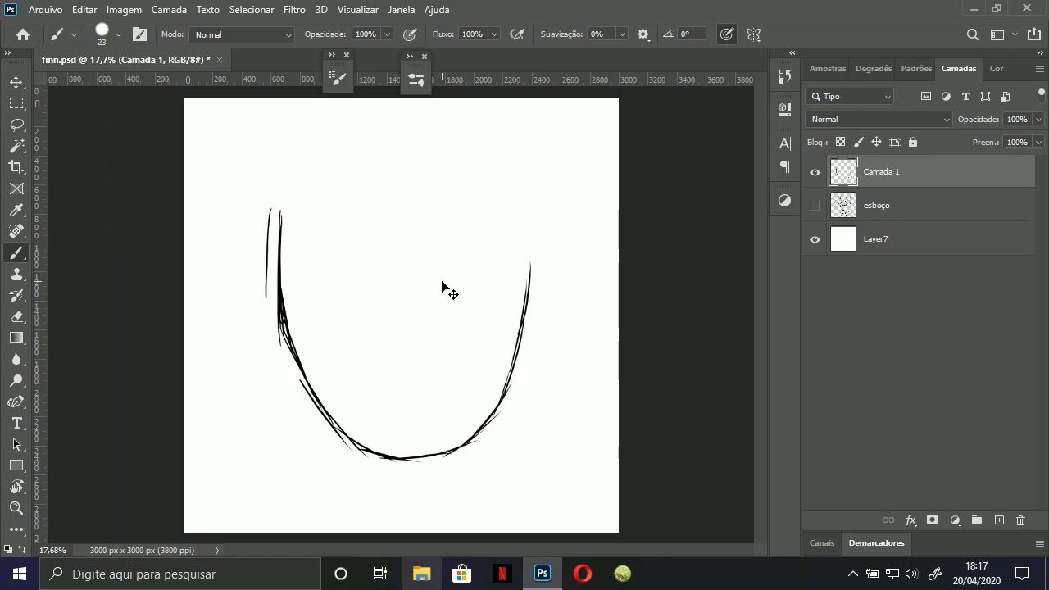
Undo the last right-side strokes of the face outline and redraw that side reaching higher up the canvas.
{"action": "key", "text": "ctrl+z"}
{"action": "key", "text": "ctrl+z"}
{"action": "left_click_drag", "start_coordinate": [534, 185], "coordinate": [503, 400]}
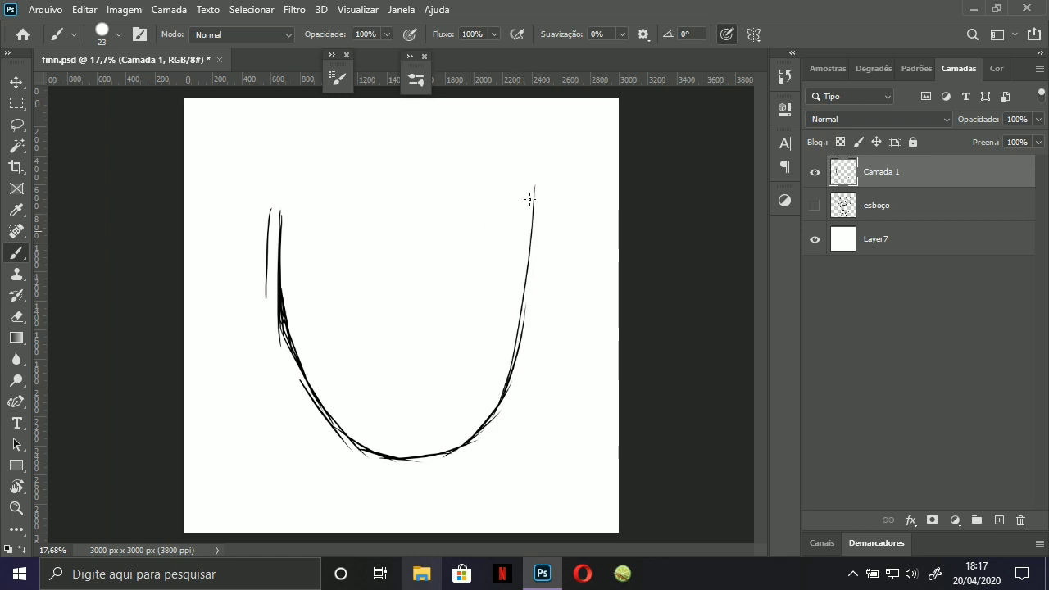
{"action": "key", "text": "ctrl+z"}
{"action": "left_click_drag", "start_coordinate": [523, 189], "coordinate": [504, 400]}
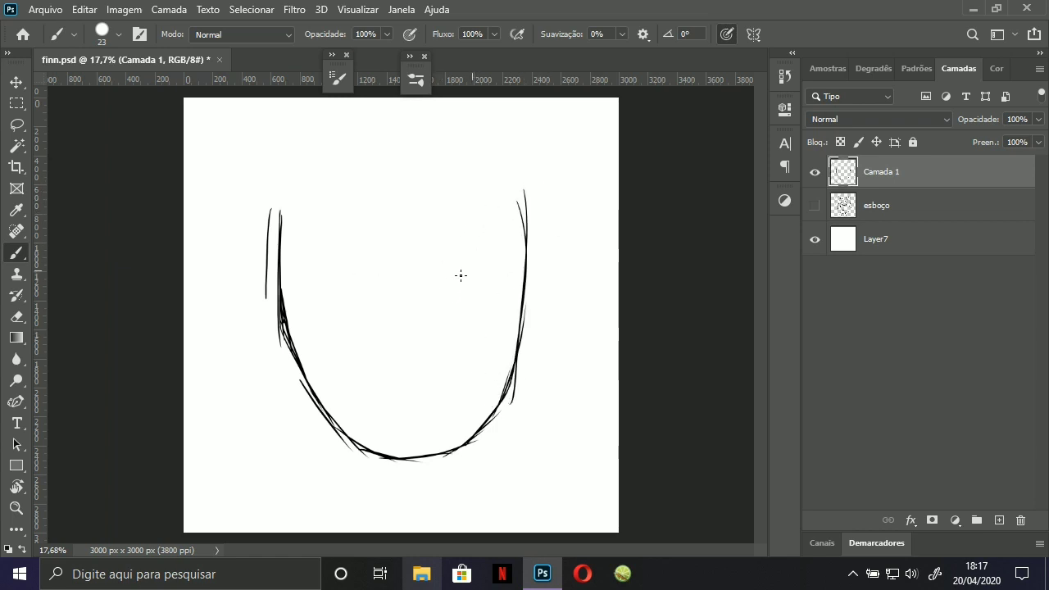
Sketch a slanted eye with its inner iris lines in the right half of the face.
{"action": "mouse_move", "coordinate": [440, 283]}
{"action": "left_mouse_down"}
{"action": "mouse_move", "coordinate": [459, 257]}
{"action": "mouse_move", "coordinate": [451, 264]}
{"action": "mouse_move", "coordinate": [512, 262]}
{"action": "mouse_move", "coordinate": [469, 263]}
{"action": "mouse_move", "coordinate": [517, 259]}
{"action": "left_mouse_up"}
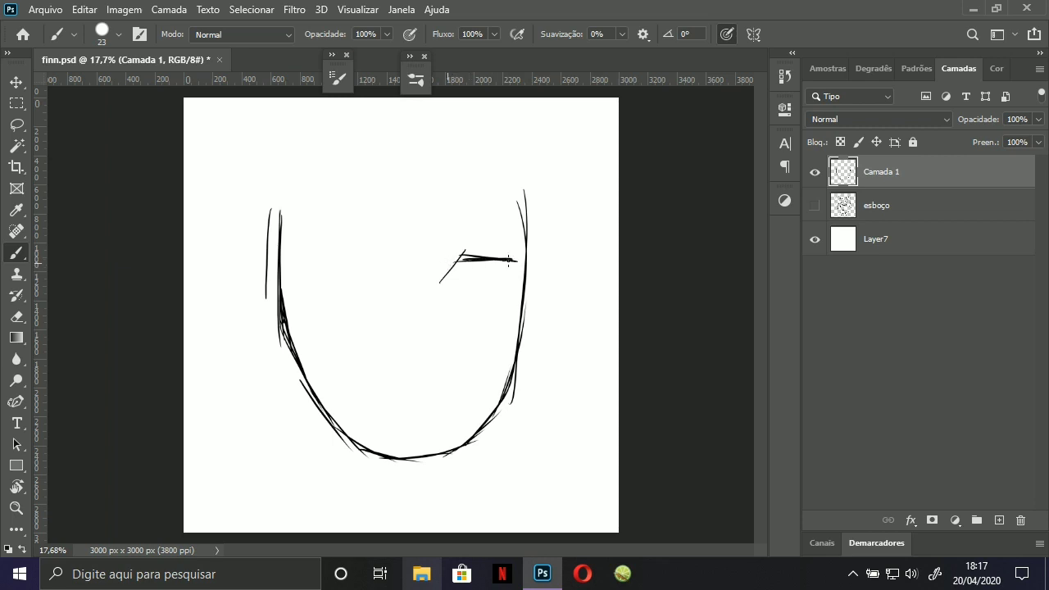
{"action": "mouse_move", "coordinate": [448, 262]}
{"action": "left_mouse_down"}
{"action": "mouse_move", "coordinate": [512, 260]}
{"action": "mouse_move", "coordinate": [436, 294]}
{"action": "left_mouse_up"}
{"action": "left_click_drag", "start_coordinate": [511, 260], "coordinate": [489, 291]}
{"action": "left_click_drag", "start_coordinate": [516, 262], "coordinate": [483, 294]}
{"action": "mouse_move", "coordinate": [495, 292]}
{"action": "left_mouse_down"}
{"action": "mouse_move", "coordinate": [470, 299]}
{"action": "mouse_move", "coordinate": [491, 295]}
{"action": "mouse_move", "coordinate": [432, 297]}
{"action": "mouse_move", "coordinate": [500, 290]}
{"action": "mouse_move", "coordinate": [438, 296]}
{"action": "left_mouse_up"}
{"action": "mouse_move", "coordinate": [455, 264]}
{"action": "left_mouse_down"}
{"action": "mouse_move", "coordinate": [462, 296]}
{"action": "mouse_move", "coordinate": [478, 298]}
{"action": "left_mouse_up"}
{"action": "mouse_move", "coordinate": [491, 263]}
{"action": "left_mouse_down"}
{"action": "mouse_move", "coordinate": [479, 294]}
{"action": "mouse_move", "coordinate": [460, 297]}
{"action": "left_mouse_up"}
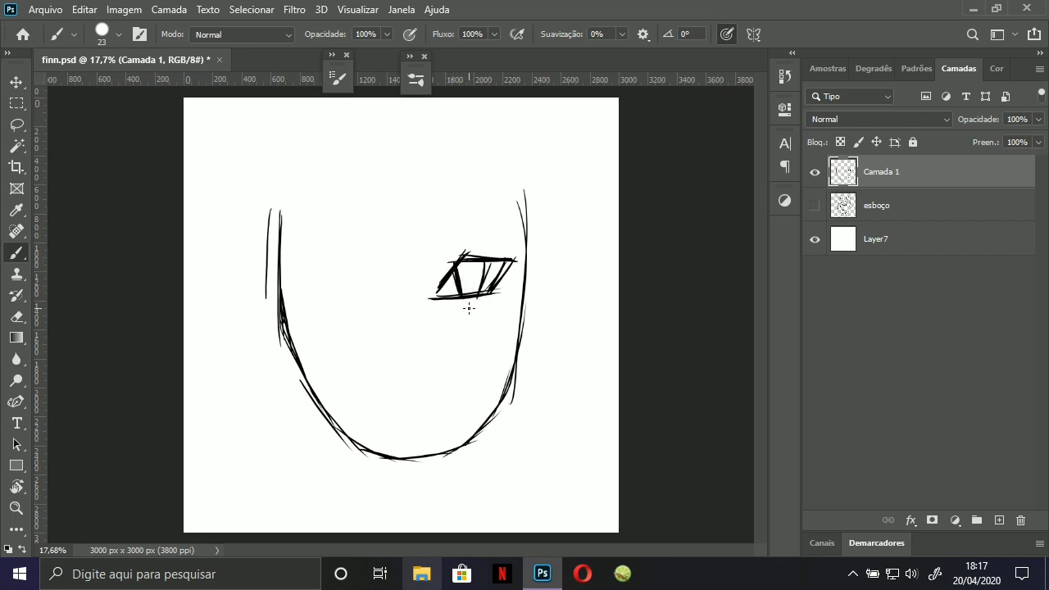
Delete the practice sketch layer and make the esboço layer visible.
{"action": "left_click", "coordinate": [1021, 520]}
{"action": "left_click", "coordinate": [470, 226]}
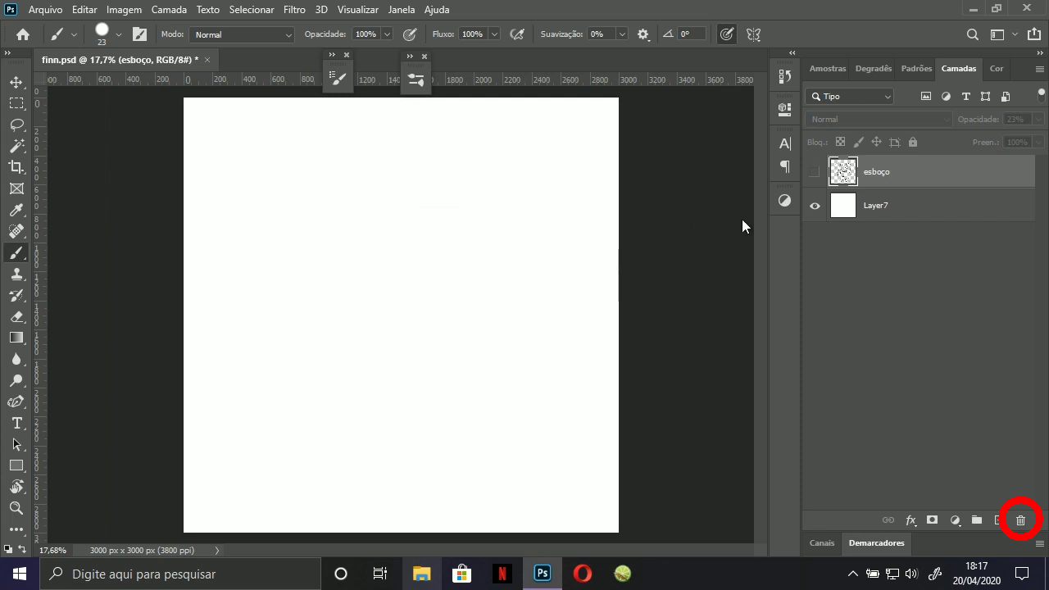
{"action": "left_click", "coordinate": [814, 172]}
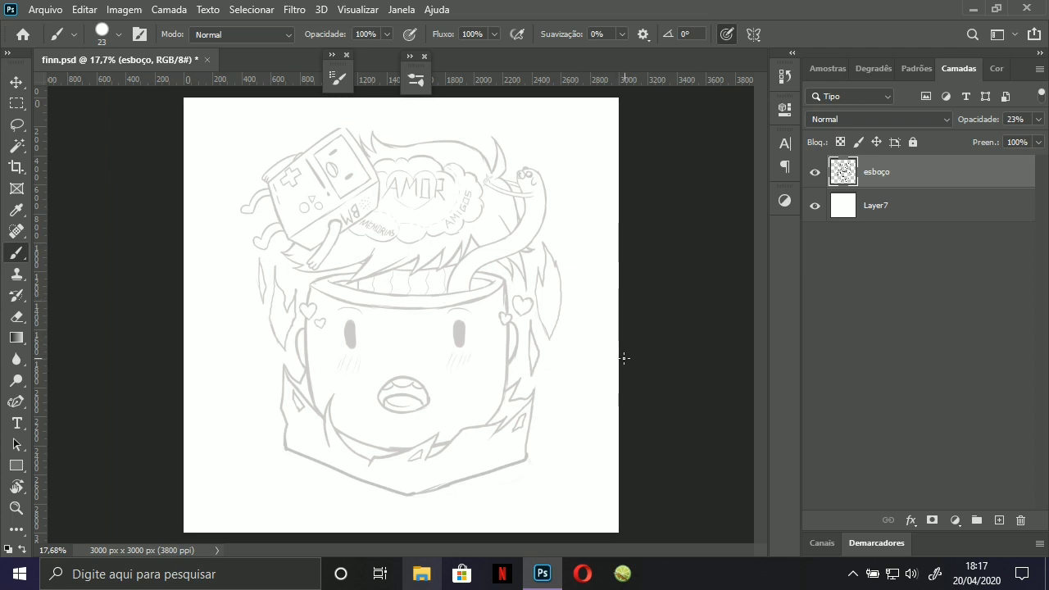
{"action": "left_click", "coordinate": [621, 34]}
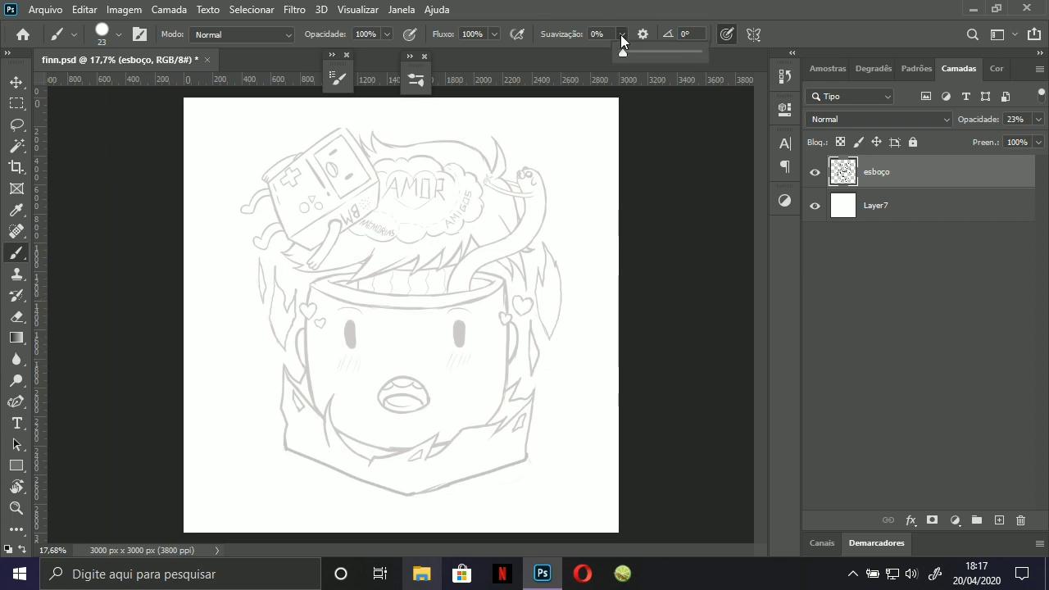
{"action": "left_click", "coordinate": [503, 69]}
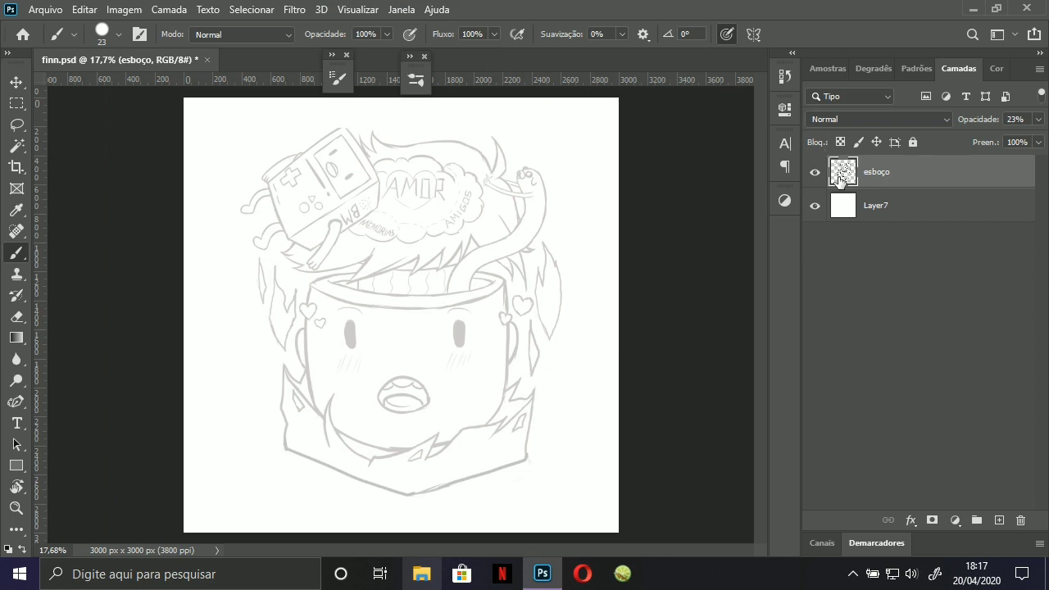
Set the esboço layer's opacity to 30%.
{"action": "left_click", "coordinate": [1038, 120]}
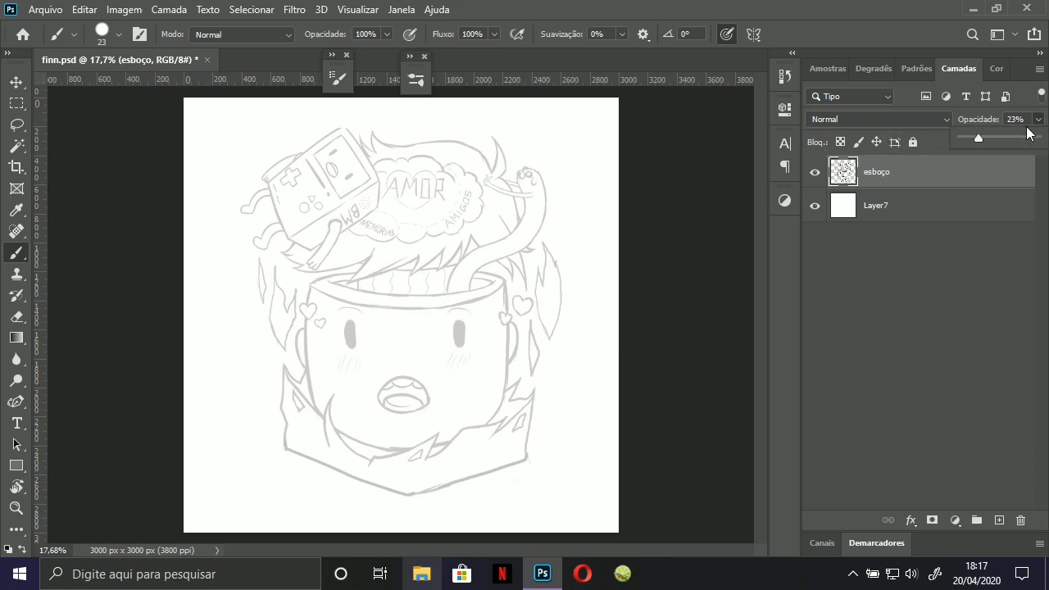
{"action": "mouse_move", "coordinate": [1015, 144]}
{"action": "left_mouse_down"}
{"action": "mouse_move", "coordinate": [1036, 145]}
{"action": "mouse_move", "coordinate": [986, 137]}
{"action": "left_mouse_up"}
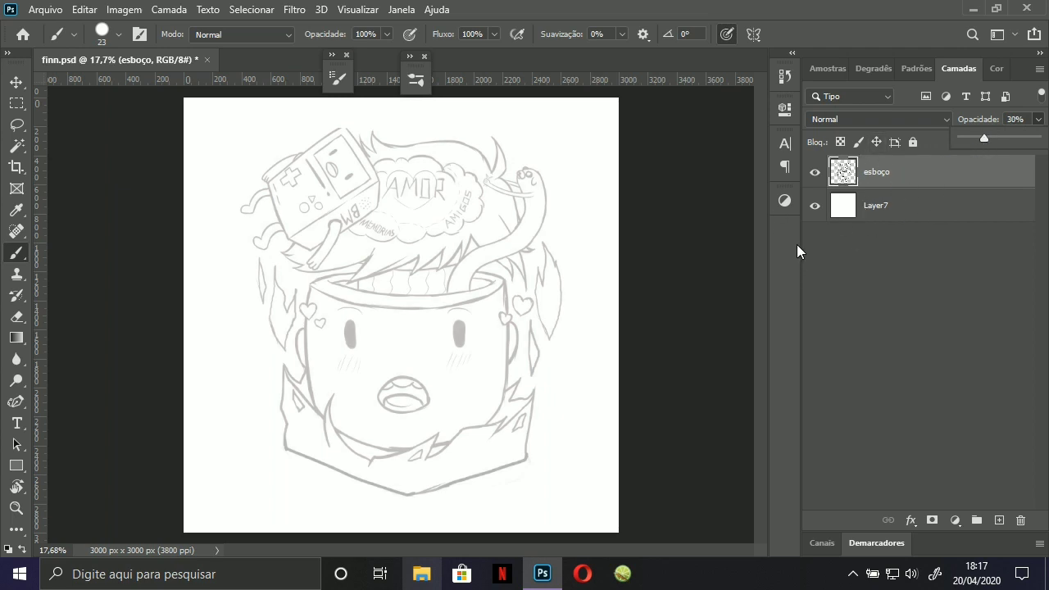
{"action": "left_click", "coordinate": [456, 7]}
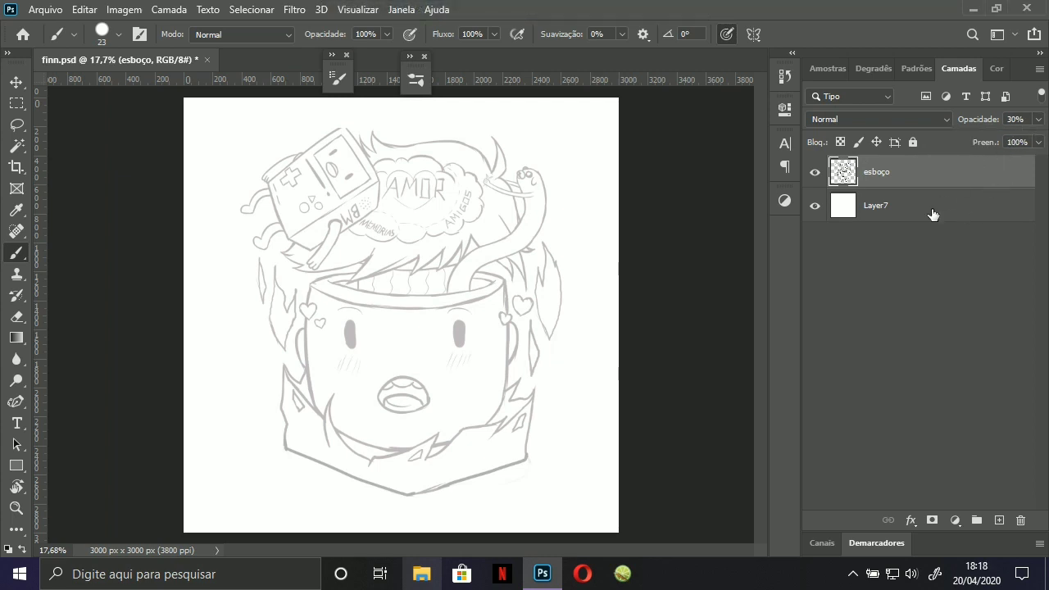
Add a new layer above esboço and set the brush to Redondo duro, 22 px in size with 100% hardness.
{"action": "left_click", "coordinate": [997, 523]}
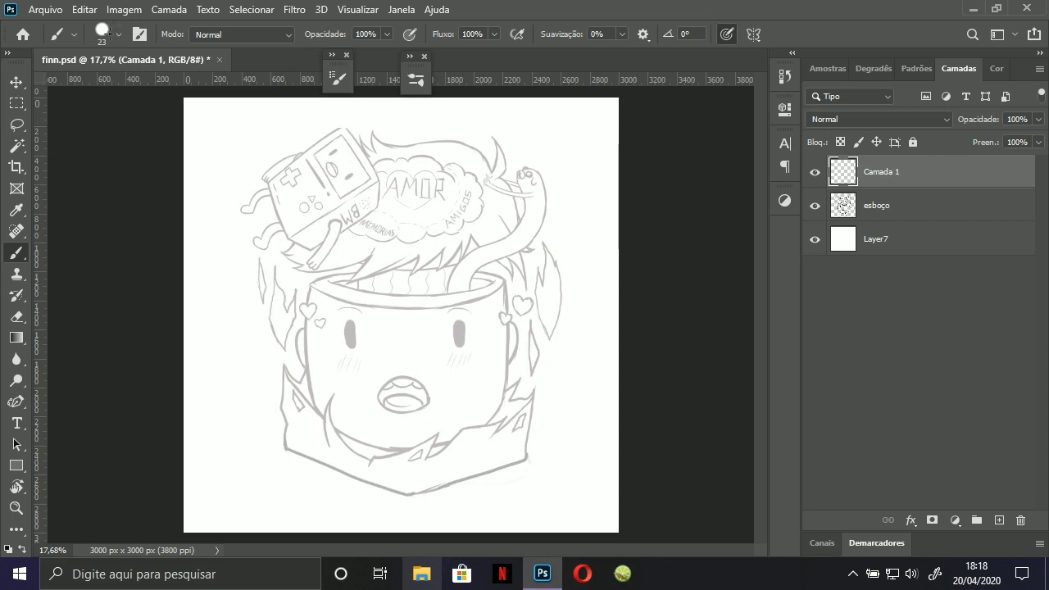
{"action": "left_click", "coordinate": [115, 34]}
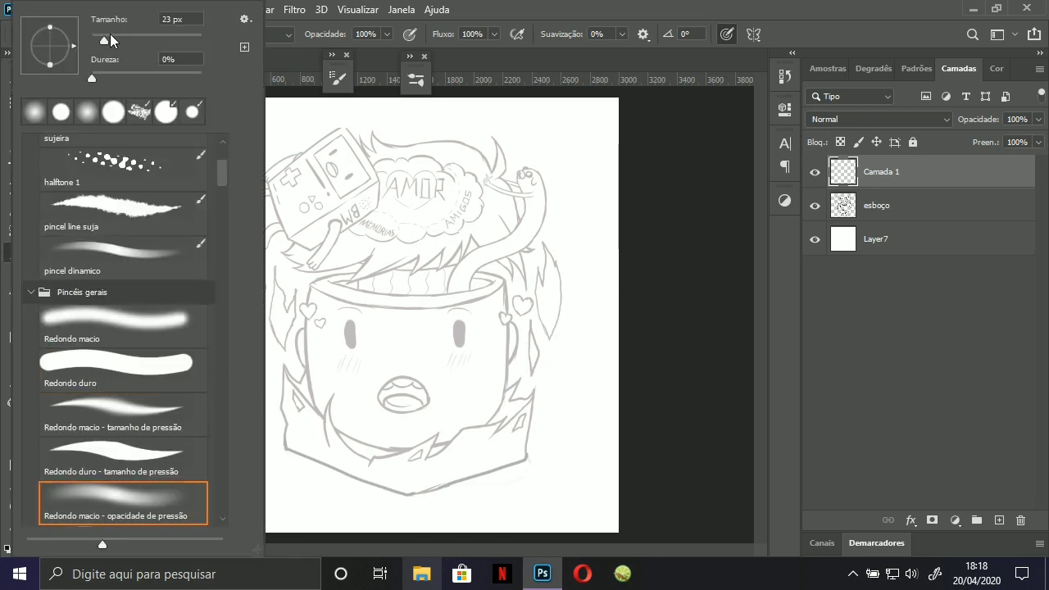
{"action": "left_click_drag", "start_coordinate": [106, 80], "coordinate": [238, 82]}
{"action": "left_click", "coordinate": [114, 37]}
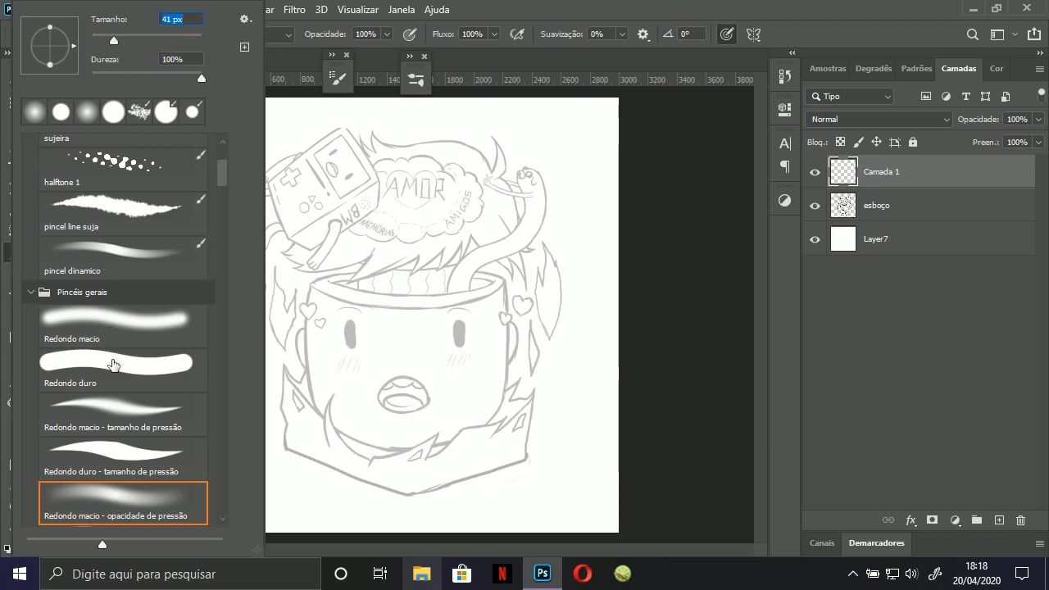
{"action": "left_click", "coordinate": [113, 365]}
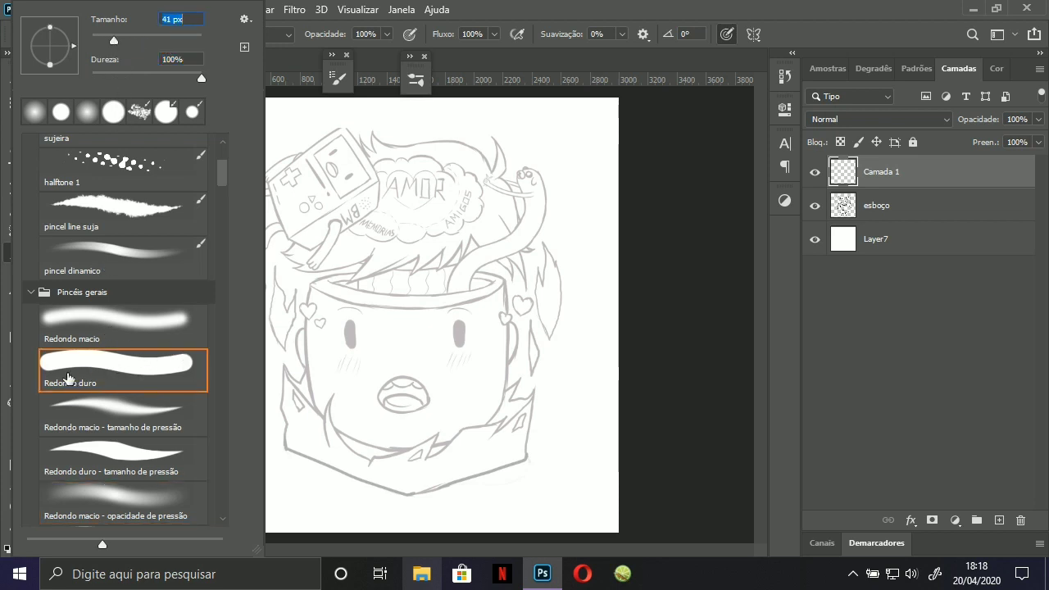
{"action": "left_click", "coordinate": [110, 458]}
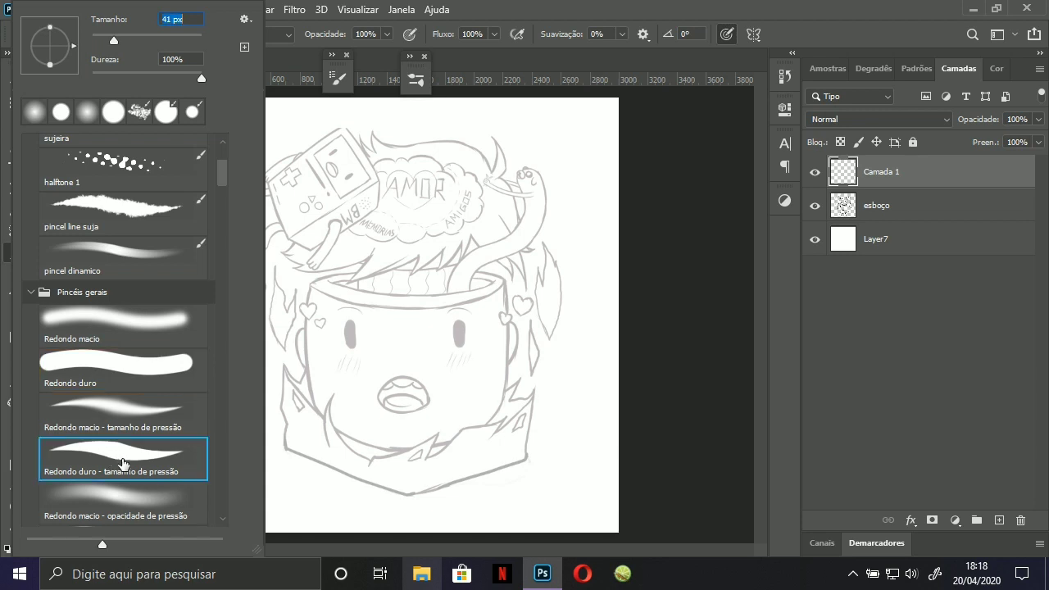
{"action": "left_click", "coordinate": [121, 370]}
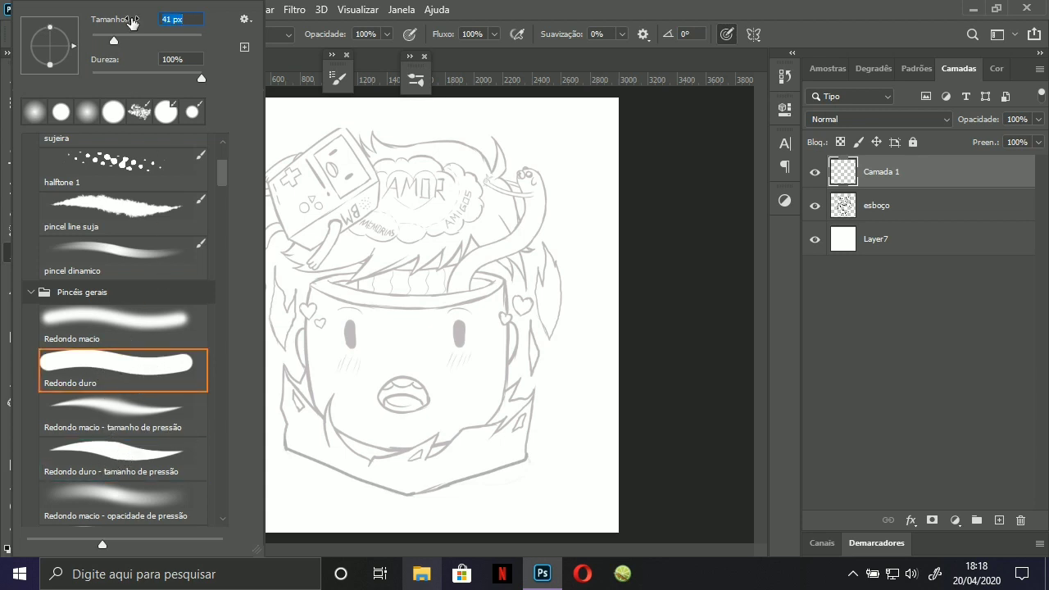
{"action": "mouse_move", "coordinate": [114, 36]}
{"action": "left_mouse_down"}
{"action": "mouse_move", "coordinate": [120, 42]}
{"action": "mouse_move", "coordinate": [107, 44]}
{"action": "left_mouse_up"}
{"action": "left_click", "coordinate": [333, 303]}
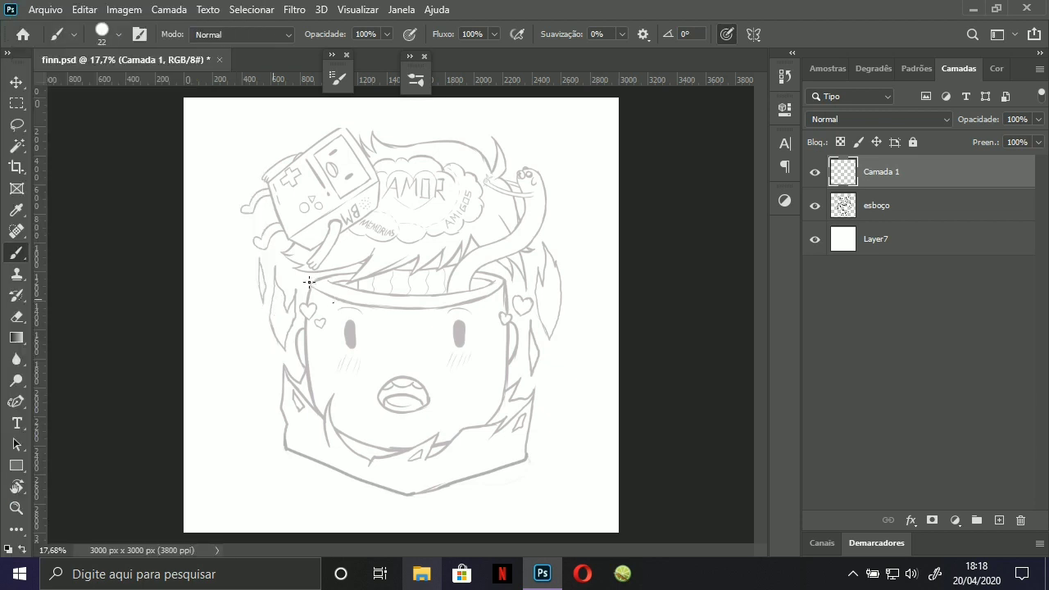
{"action": "mouse_move", "coordinate": [309, 282]}
{"action": "left_mouse_down"}
{"action": "mouse_move", "coordinate": [300, 393]}
{"action": "mouse_move", "coordinate": [309, 403]}
{"action": "left_mouse_up"}
{"action": "key", "text": "ctrl+z"}
{"action": "key", "text": "ctrl+z"}
{"action": "left_click_drag", "start_coordinate": [307, 281], "coordinate": [303, 410]}
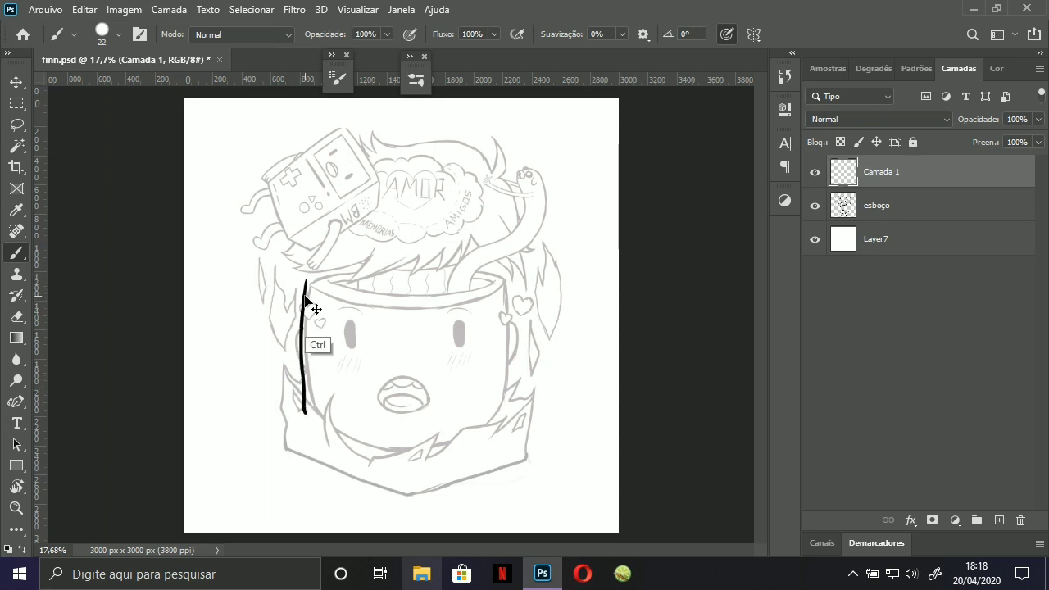
{"action": "key", "text": "ctrl+z"}
{"action": "left_click_drag", "start_coordinate": [308, 281], "coordinate": [313, 400]}
{"action": "key", "text": "ctrl+z"}
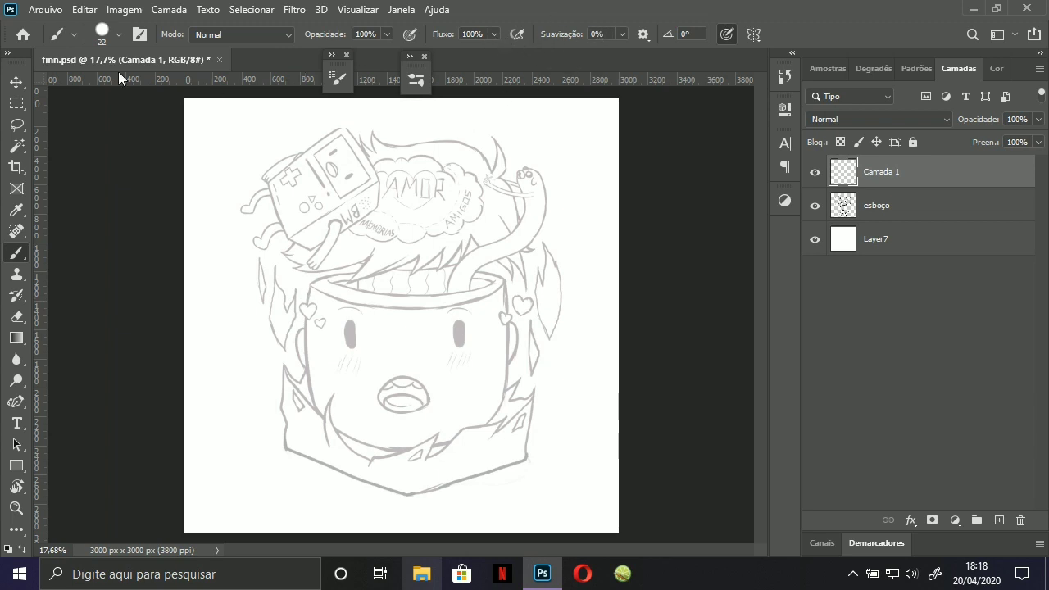
Switch the brush to the Redondo duro - tamanho de pressão preset.
{"action": "left_click", "coordinate": [117, 36]}
{"action": "left_click", "coordinate": [107, 469]}
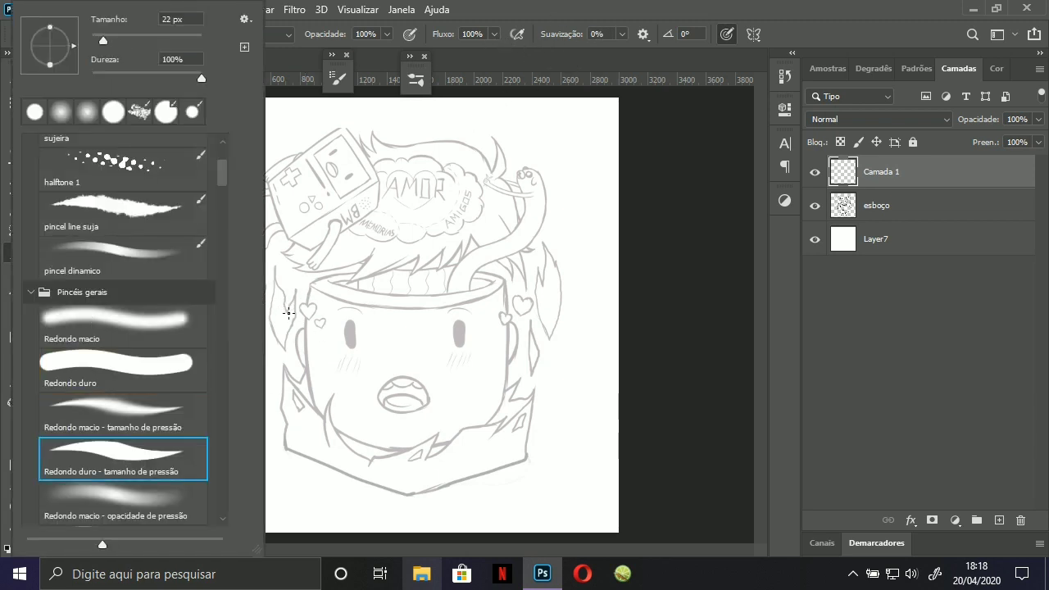
Draw wavy test strokes over the sketch with the 22 px brush and undo the trials.
{"action": "left_click", "coordinate": [332, 261]}
{"action": "mouse_move", "coordinate": [331, 262]}
{"action": "left_mouse_down"}
{"action": "mouse_move", "coordinate": [328, 339]}
{"action": "mouse_move", "coordinate": [329, 476]}
{"action": "left_mouse_up"}
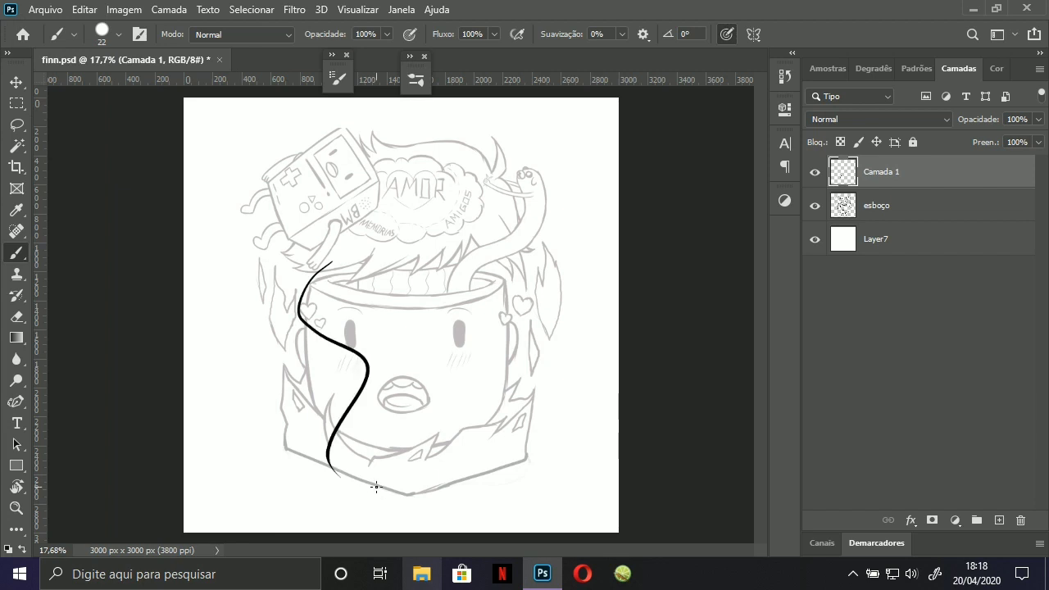
{"action": "key", "text": "ctrl+z"}
{"action": "mouse_move", "coordinate": [331, 212]}
{"action": "left_mouse_down"}
{"action": "mouse_move", "coordinate": [324, 311]}
{"action": "mouse_move", "coordinate": [353, 479]}
{"action": "left_mouse_up"}
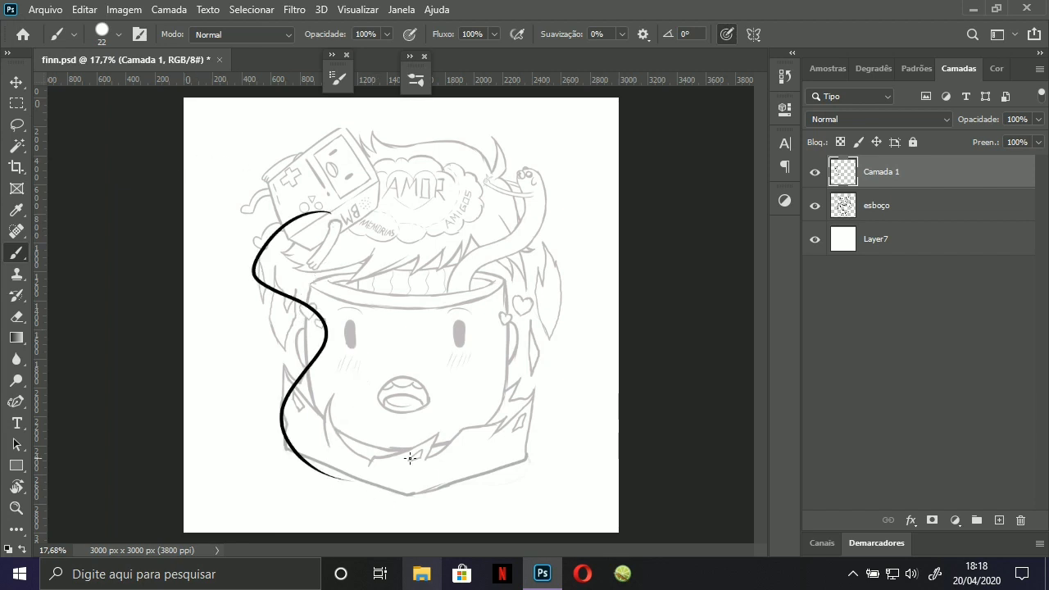
{"action": "left_click", "coordinate": [120, 36]}
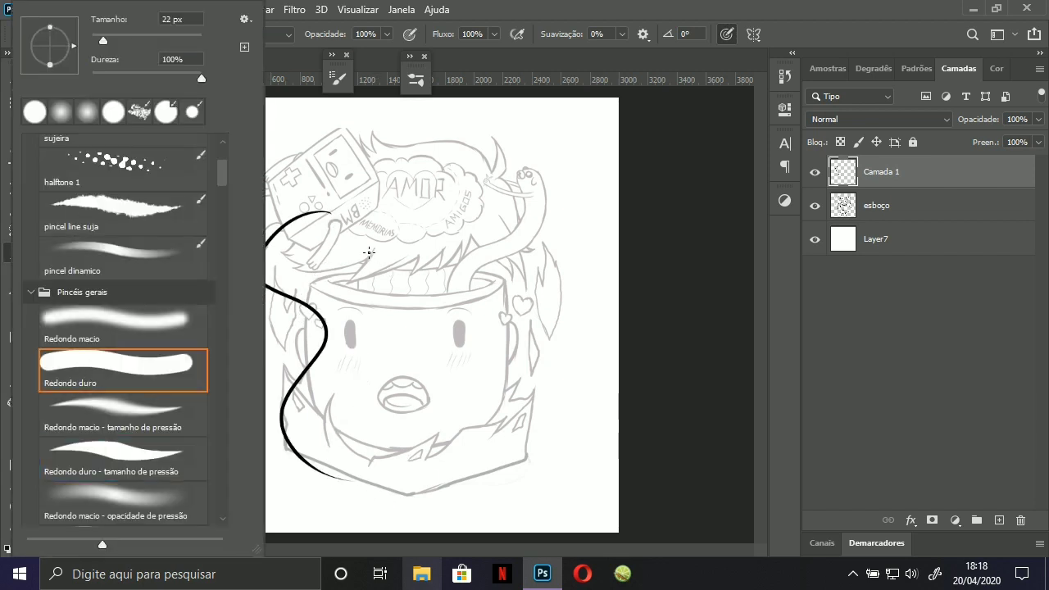
{"action": "mouse_move", "coordinate": [373, 229]}
{"action": "left_mouse_down"}
{"action": "mouse_move", "coordinate": [340, 295]}
{"action": "mouse_move", "coordinate": [355, 360]}
{"action": "mouse_move", "coordinate": [317, 435]}
{"action": "mouse_move", "coordinate": [373, 471]}
{"action": "left_mouse_up"}
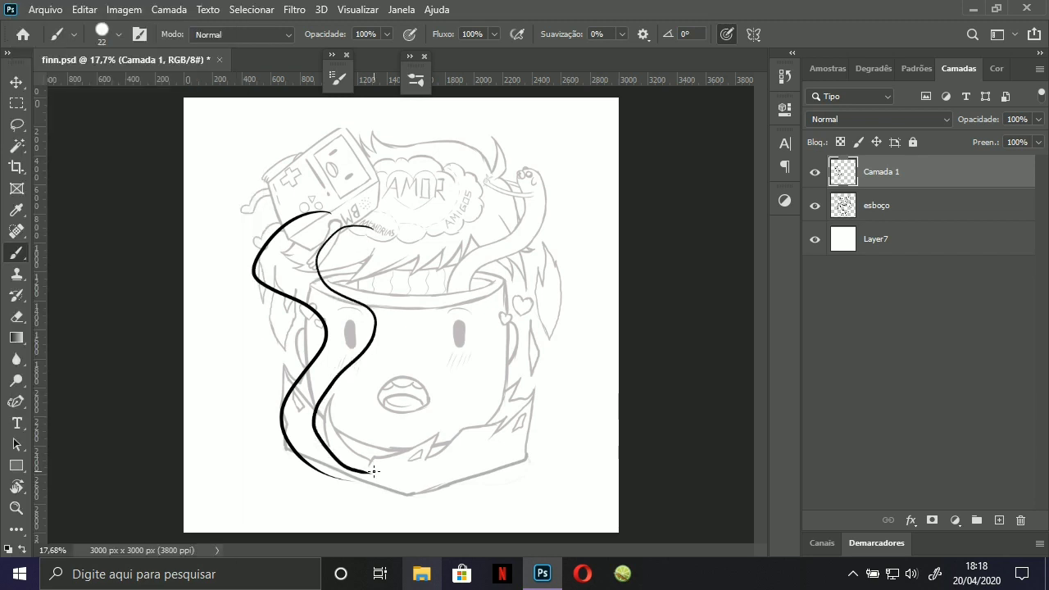
{"action": "key", "text": "ctrl+z"}
Try the brush at 38 px with wavy strokes over the sketch, undoing each trial and the remaining test stroke.
{"action": "left_click", "coordinate": [101, 40]}
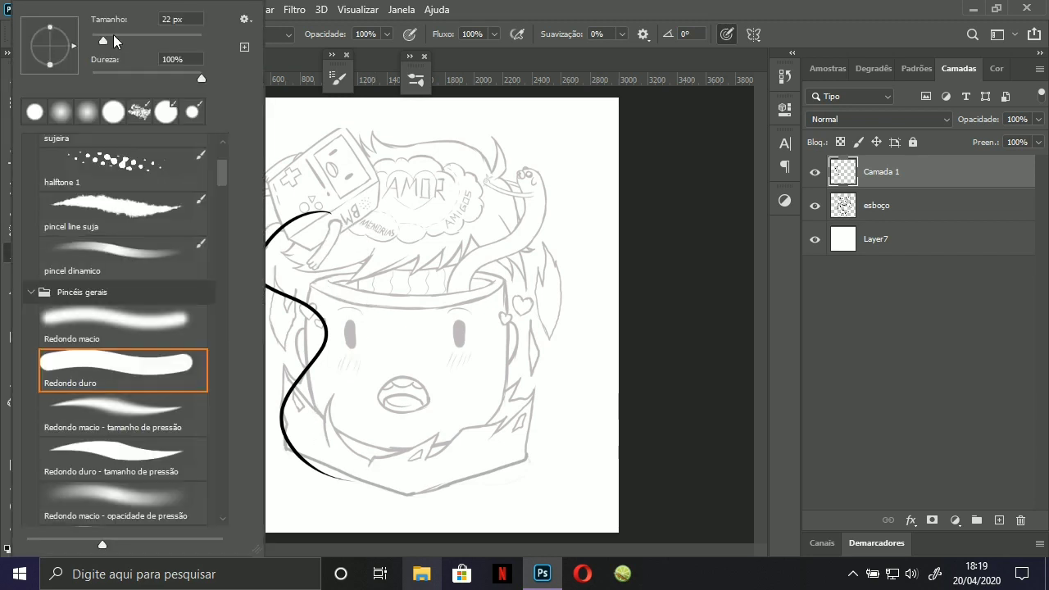
{"action": "left_click", "coordinate": [111, 40]}
{"action": "left_click", "coordinate": [358, 300]}
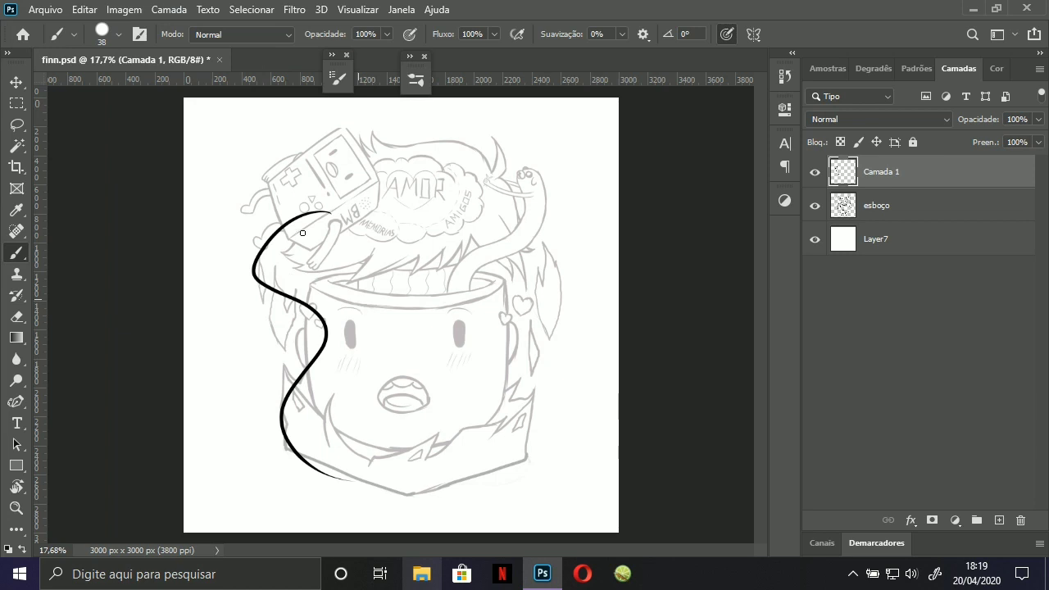
{"action": "mouse_move", "coordinate": [362, 234]}
{"action": "left_mouse_down"}
{"action": "mouse_move", "coordinate": [300, 274]}
{"action": "mouse_move", "coordinate": [372, 330]}
{"action": "mouse_move", "coordinate": [340, 411]}
{"action": "mouse_move", "coordinate": [381, 433]}
{"action": "left_mouse_up"}
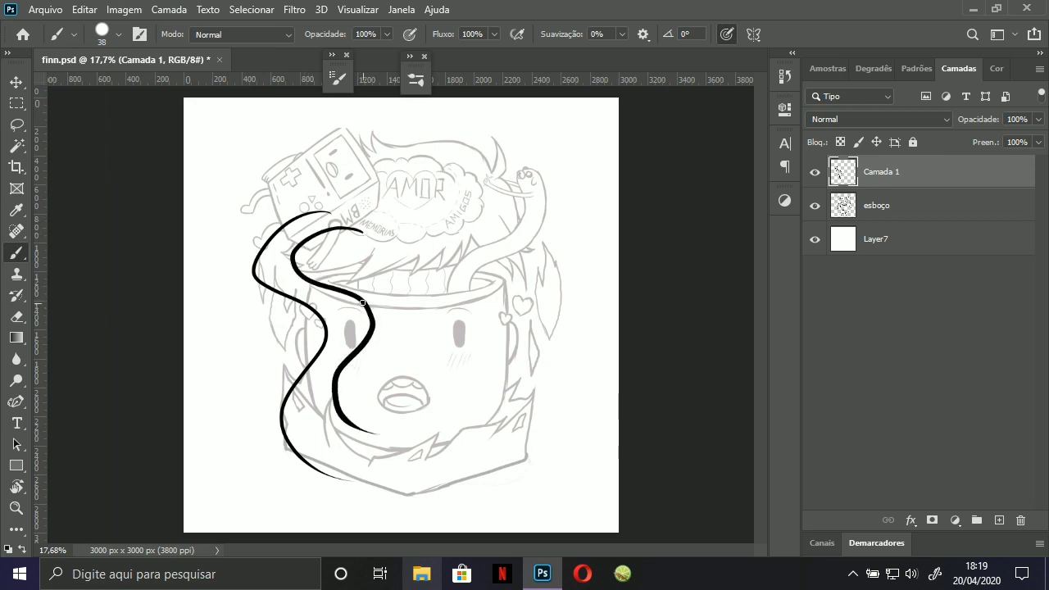
{"action": "key", "text": "ctrl+z"}
{"action": "mouse_move", "coordinate": [386, 223]}
{"action": "left_mouse_down"}
{"action": "mouse_move", "coordinate": [321, 258]}
{"action": "mouse_move", "coordinate": [378, 322]}
{"action": "mouse_move", "coordinate": [339, 389]}
{"action": "mouse_move", "coordinate": [373, 419]}
{"action": "left_mouse_up"}
{"action": "key", "text": "ctrl+z"}
{"action": "mouse_move", "coordinate": [385, 226]}
{"action": "left_mouse_down"}
{"action": "mouse_move", "coordinate": [330, 389]}
{"action": "mouse_move", "coordinate": [438, 530]}
{"action": "mouse_move", "coordinate": [539, 295]}
{"action": "left_mouse_up"}
{"action": "key", "text": "ctrl+z"}
{"action": "key", "text": "ctrl+z"}
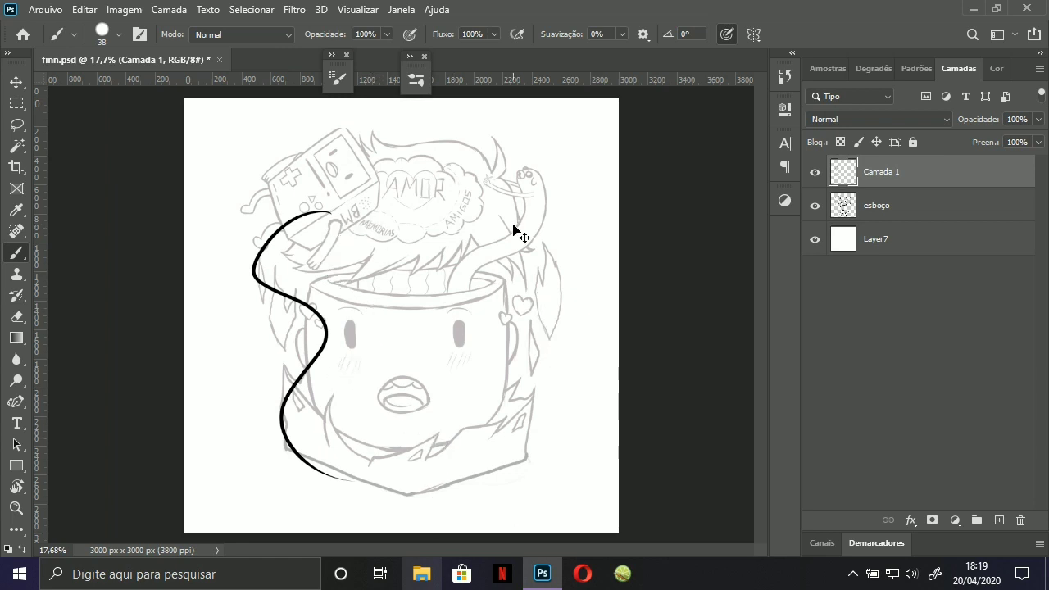
Set the brush size to 25 px.
{"action": "left_click", "coordinate": [114, 37]}
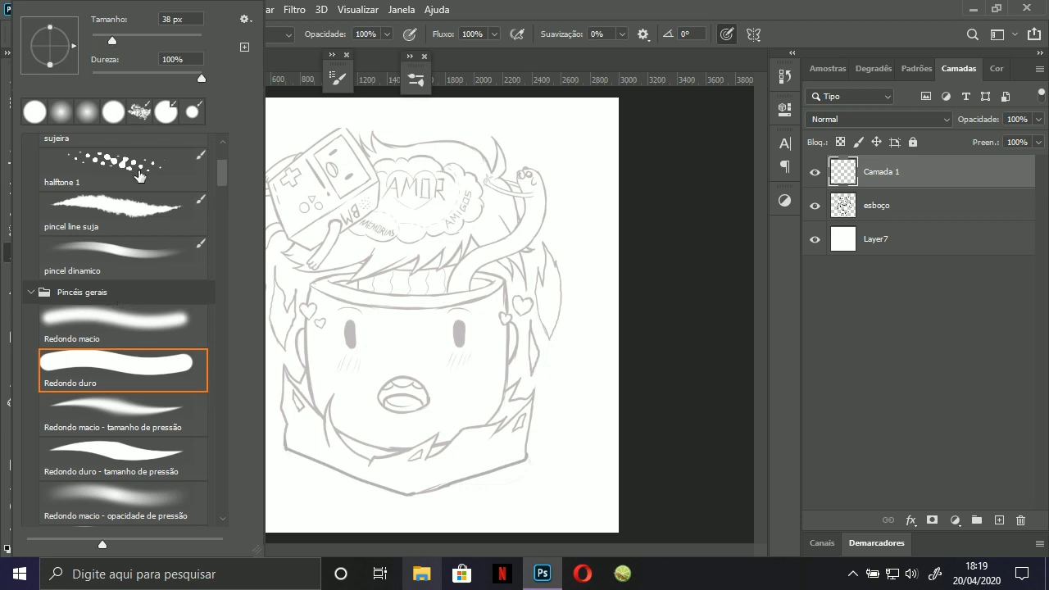
{"action": "left_click_drag", "start_coordinate": [111, 37], "coordinate": [102, 43]}
{"action": "left_click", "coordinate": [274, 74]}
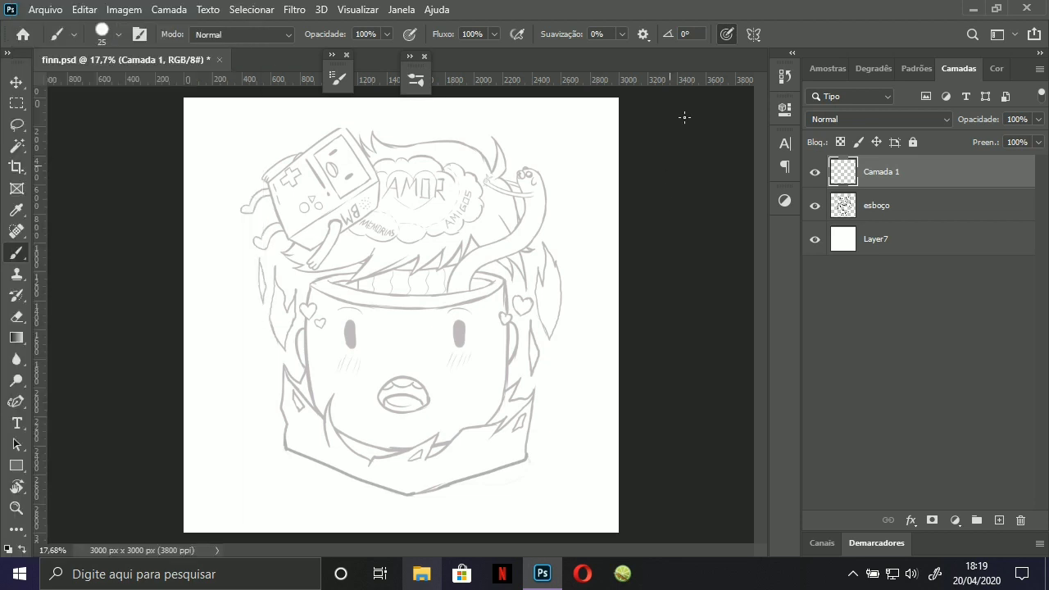
Set the brush smoothing to 15% and draw test strokes along the upper hair line of the sketch.
{"action": "left_click", "coordinate": [621, 36]}
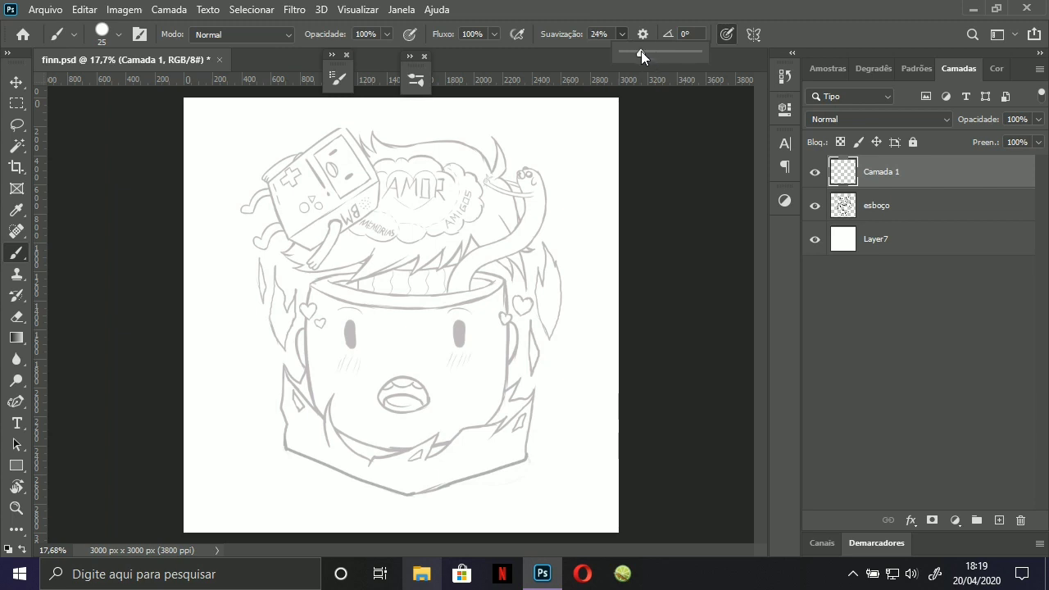
{"action": "left_click_drag", "start_coordinate": [638, 55], "coordinate": [634, 55]}
{"action": "left_click", "coordinate": [446, 166]}
{"action": "key", "text": "space"}
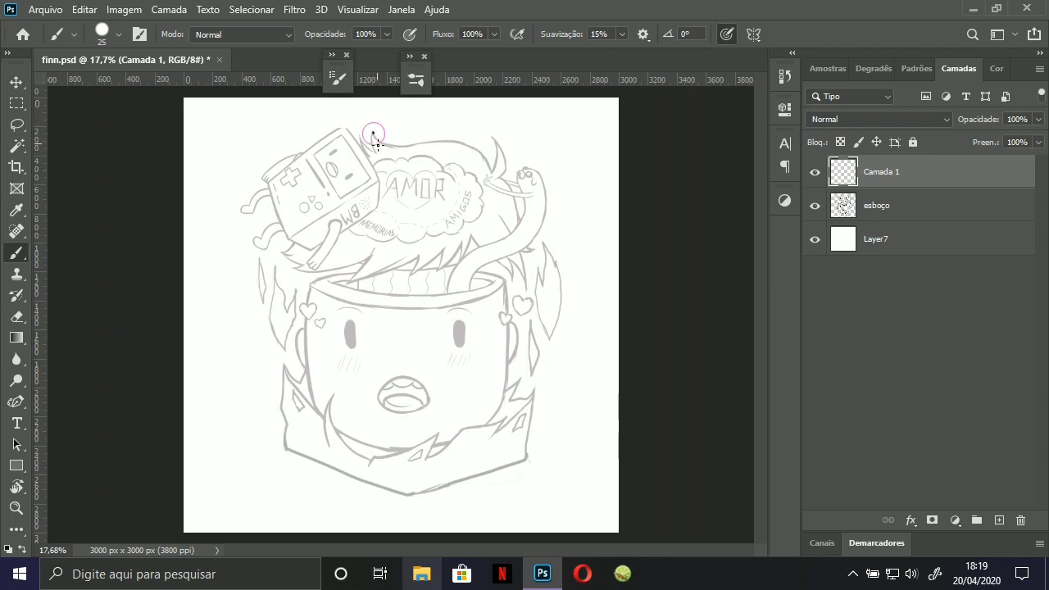
{"action": "left_click_drag", "start_coordinate": [382, 148], "coordinate": [524, 133]}
{"action": "key", "text": "ctrl+space"}
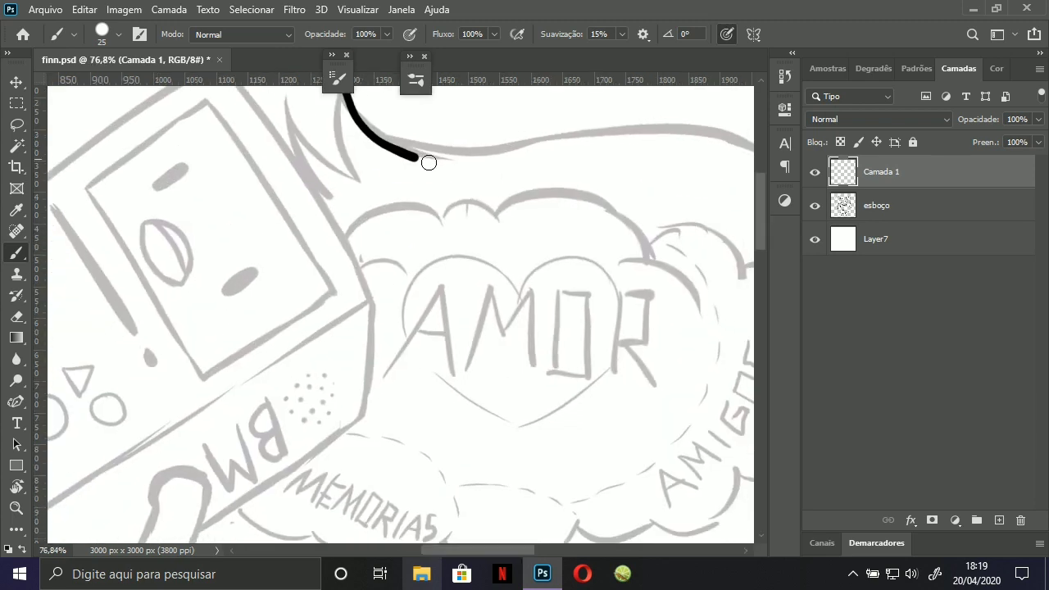
{"action": "mouse_move", "coordinate": [405, 146]}
{"action": "left_mouse_down"}
{"action": "mouse_move", "coordinate": [461, 167]}
{"action": "mouse_move", "coordinate": [464, 129]}
{"action": "mouse_move", "coordinate": [424, 171]}
{"action": "mouse_move", "coordinate": [475, 143]}
{"action": "mouse_move", "coordinate": [423, 131]}
{"action": "mouse_move", "coordinate": [444, 173]}
{"action": "left_mouse_up"}
Set the brush smoothing to 82% and draw long straight test strokes in a star shape over the AMOR cloud.
{"action": "left_click", "coordinate": [621, 35]}
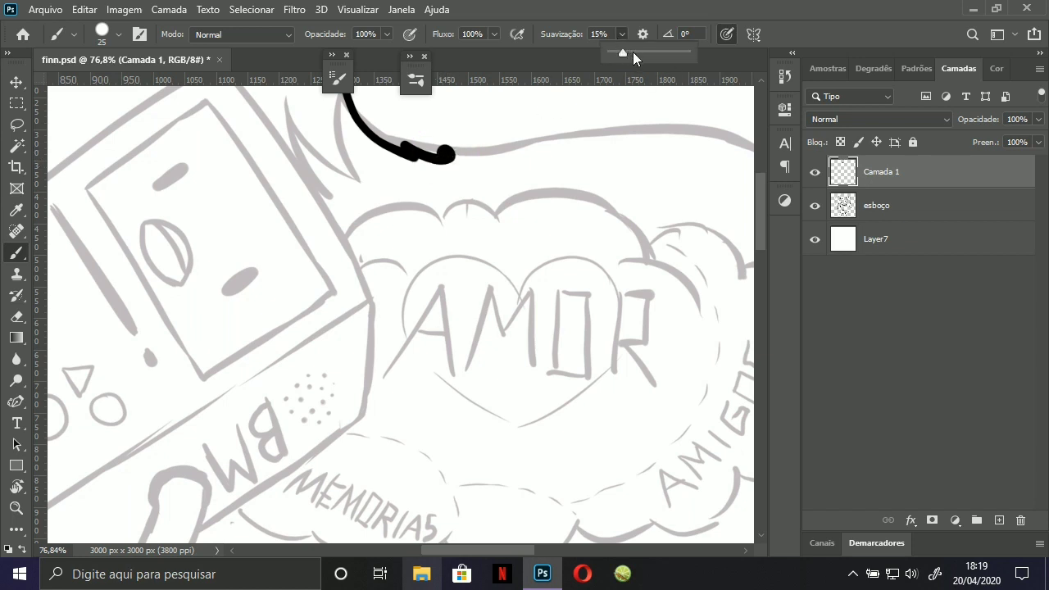
{"action": "left_click_drag", "start_coordinate": [630, 53], "coordinate": [672, 53]}
{"action": "left_click", "coordinate": [477, 148]}
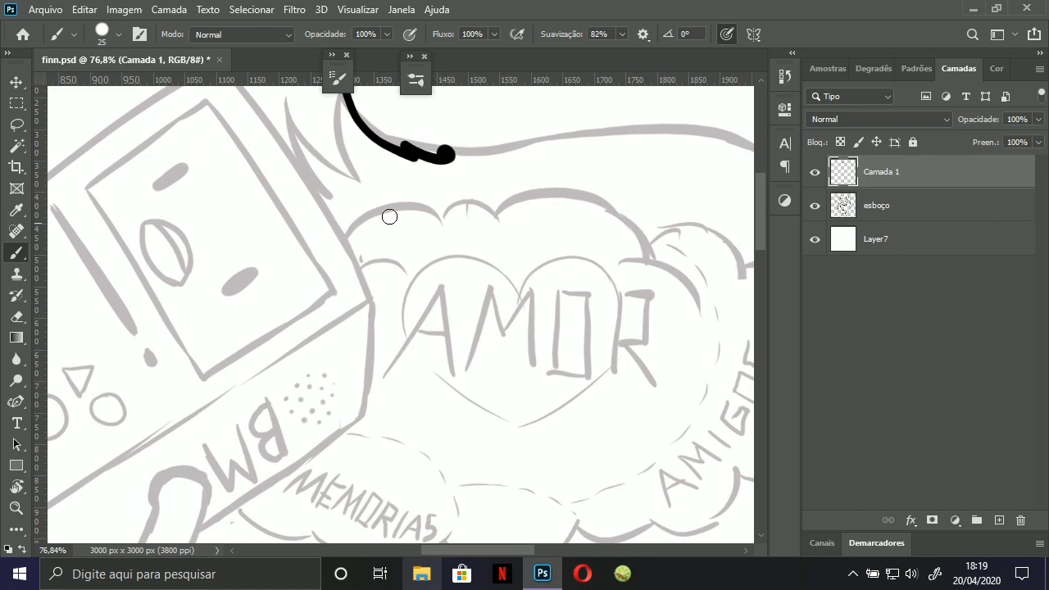
{"action": "scroll", "coordinate": [446, 212], "scroll_direction": "down", "scroll_amount": 5}
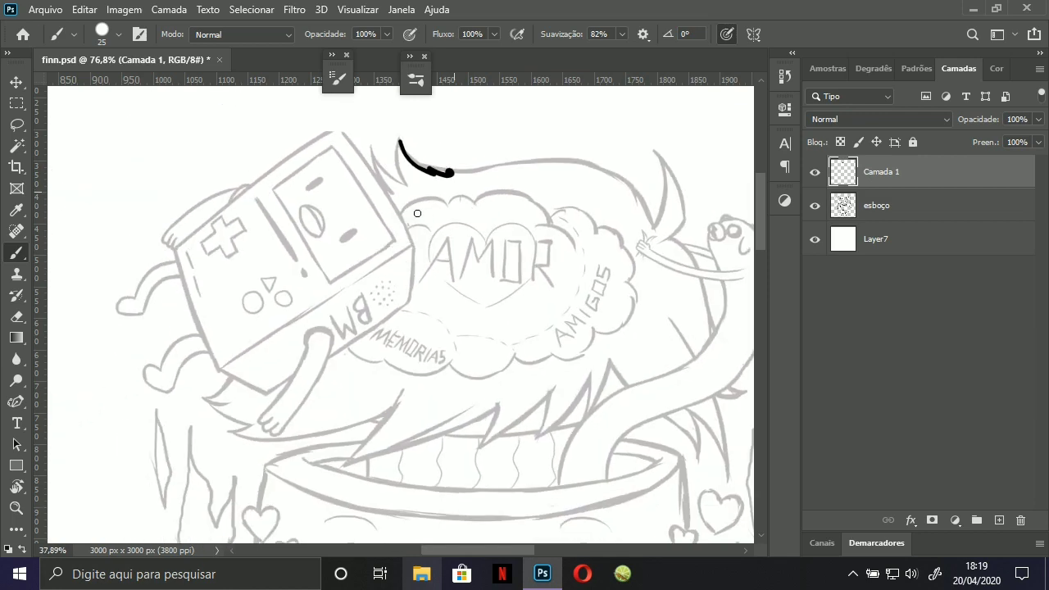
{"action": "mouse_move", "coordinate": [418, 208]}
{"action": "left_mouse_down"}
{"action": "mouse_move", "coordinate": [530, 216]}
{"action": "mouse_move", "coordinate": [424, 213]}
{"action": "left_mouse_up"}
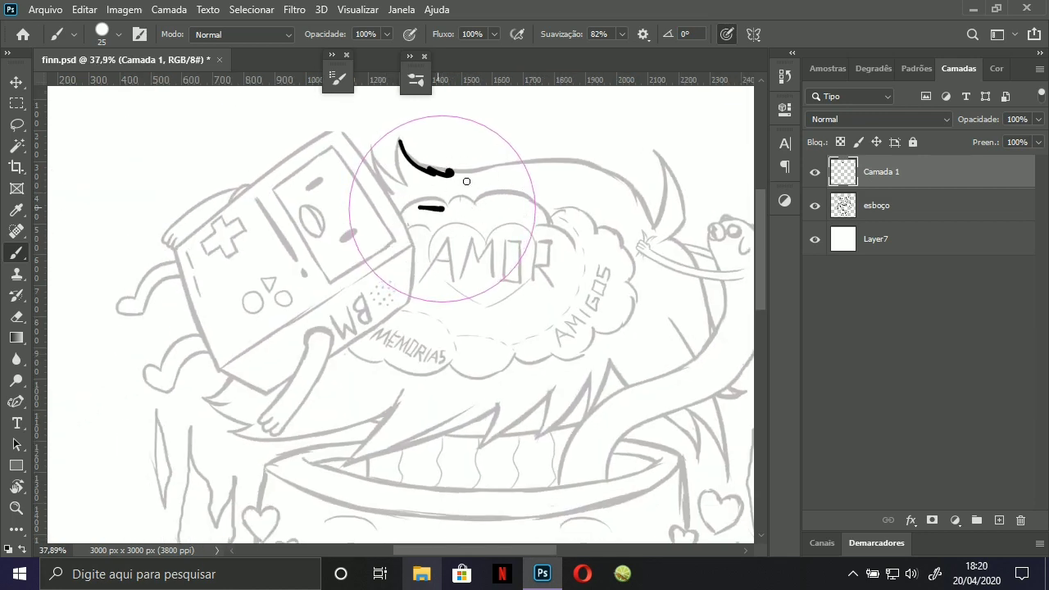
{"action": "mouse_move", "coordinate": [510, 148]}
{"action": "left_mouse_down"}
{"action": "mouse_move", "coordinate": [630, 109]}
{"action": "mouse_move", "coordinate": [703, 137]}
{"action": "left_mouse_up"}
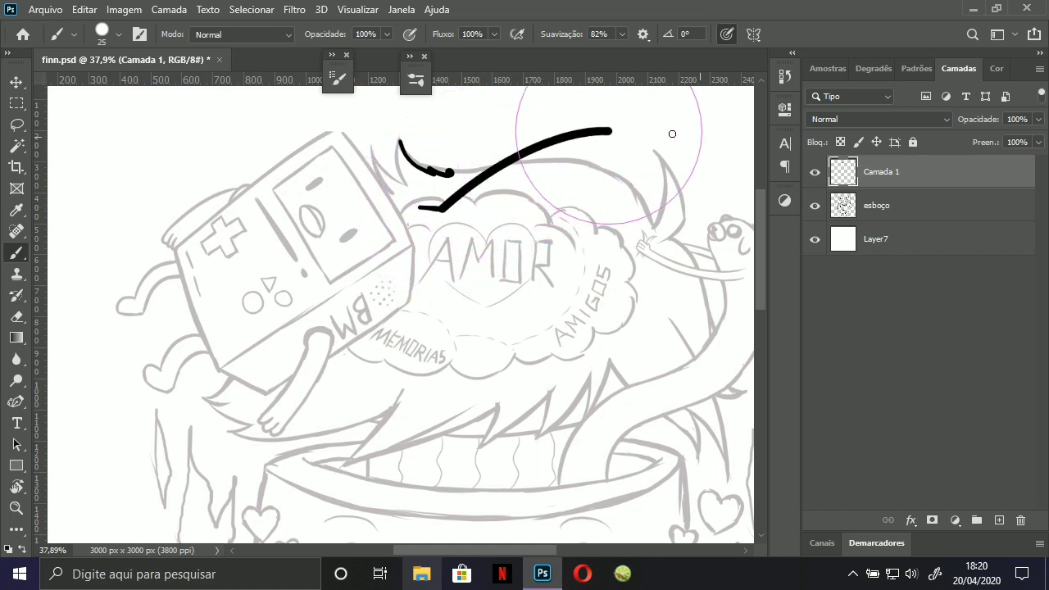
{"action": "mouse_move", "coordinate": [546, 145]}
{"action": "left_mouse_down"}
{"action": "mouse_move", "coordinate": [558, 184]}
{"action": "mouse_move", "coordinate": [438, 226]}
{"action": "mouse_move", "coordinate": [350, 292]}
{"action": "left_mouse_up"}
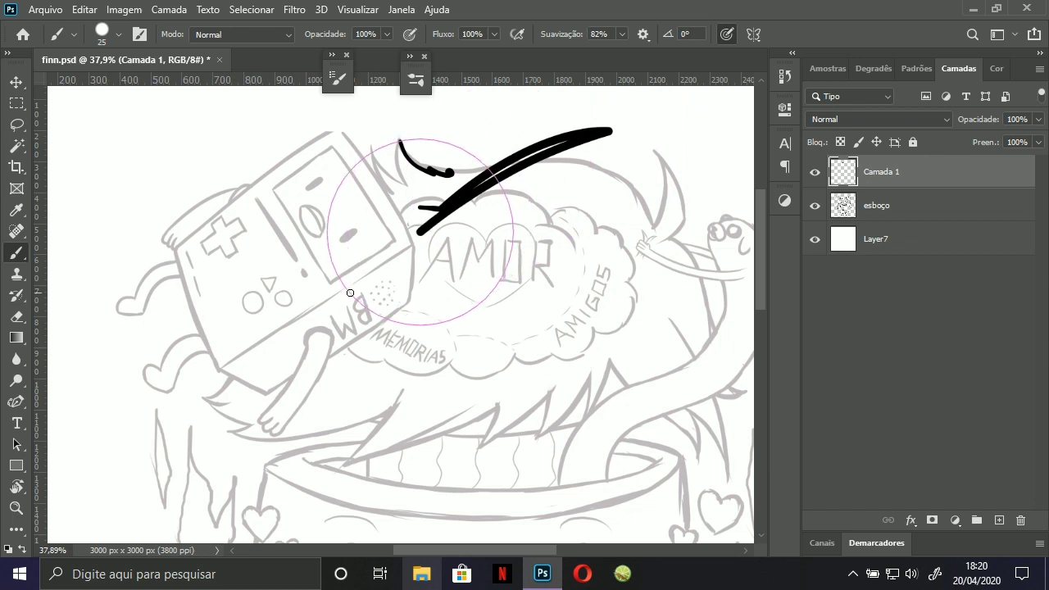
{"action": "left_click_drag", "start_coordinate": [423, 149], "coordinate": [434, 56]}
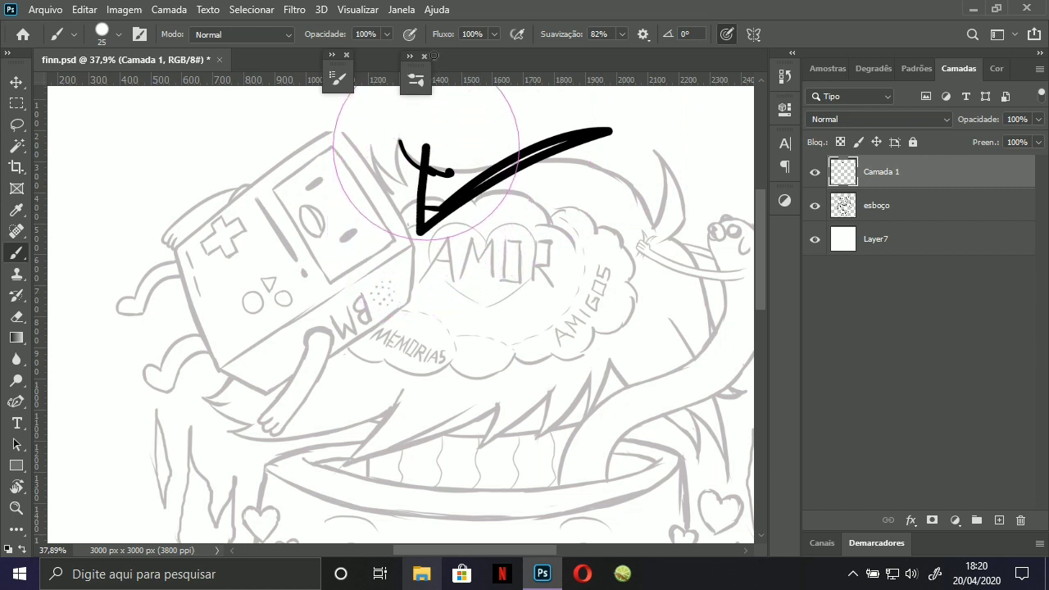
{"action": "mouse_move", "coordinate": [460, 199]}
{"action": "left_mouse_down"}
{"action": "mouse_move", "coordinate": [490, 391]}
{"action": "mouse_move", "coordinate": [395, 253]}
{"action": "mouse_move", "coordinate": [247, 104]}
{"action": "mouse_move", "coordinate": [442, 185]}
{"action": "left_mouse_up"}
{"action": "mouse_move", "coordinate": [556, 219]}
{"action": "left_mouse_down"}
{"action": "mouse_move", "coordinate": [660, 236]}
{"action": "mouse_move", "coordinate": [474, 254]}
{"action": "mouse_move", "coordinate": [256, 305]}
{"action": "mouse_move", "coordinate": [541, 146]}
{"action": "left_mouse_up"}
Undo all the smoothing test strokes on Camada 1.
{"action": "scroll", "coordinate": [442, 228], "scroll_direction": "up", "scroll_amount": 3}
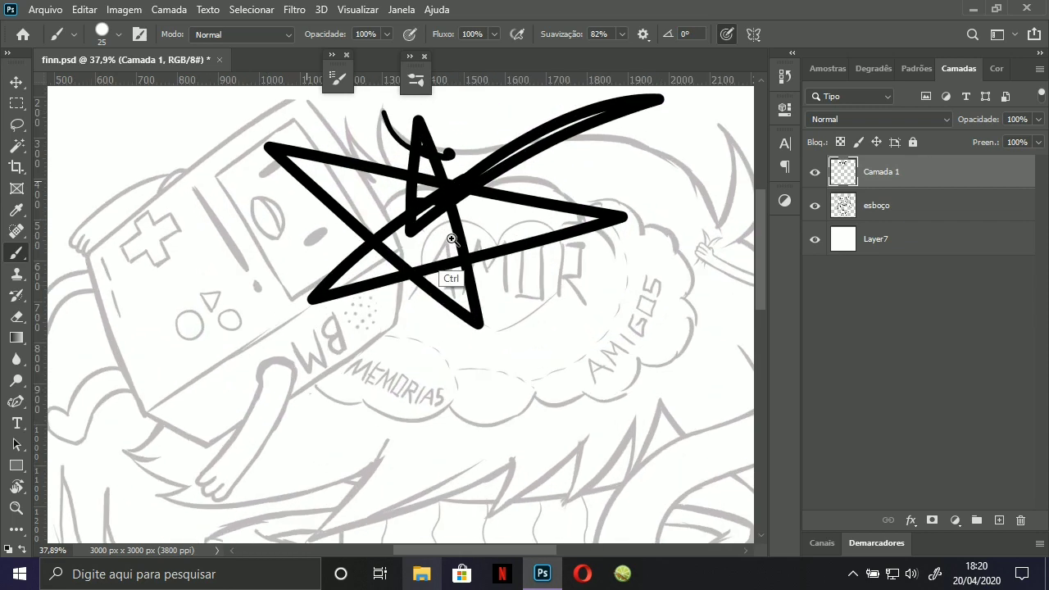
{"action": "scroll", "coordinate": [450, 241], "scroll_direction": "down", "scroll_amount": 3}
{"action": "key", "text": "ctrl+z"}
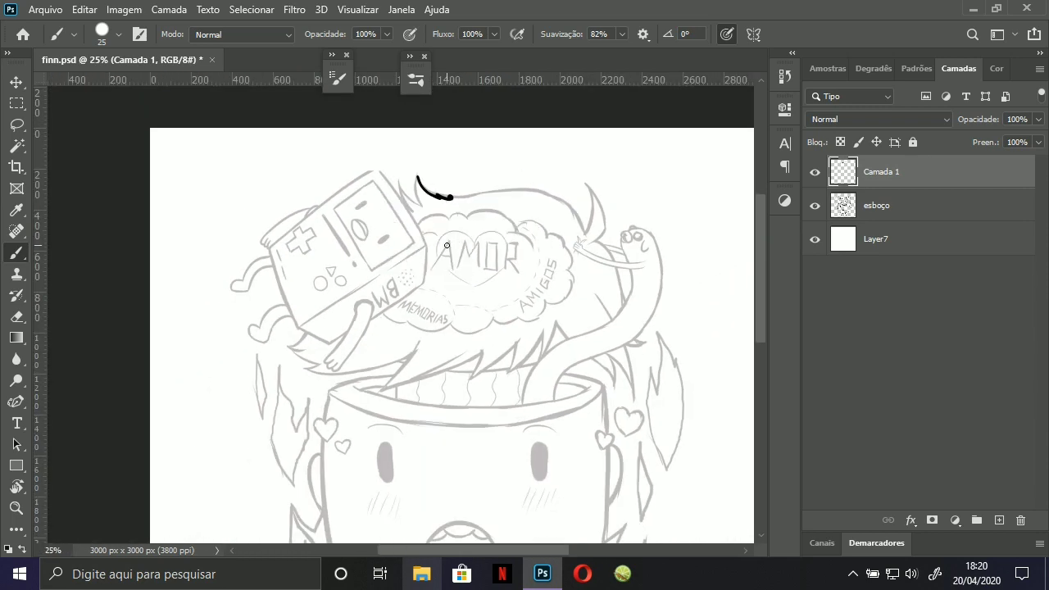
{"action": "scroll", "coordinate": [422, 217], "scroll_direction": "down", "scroll_amount": 1}
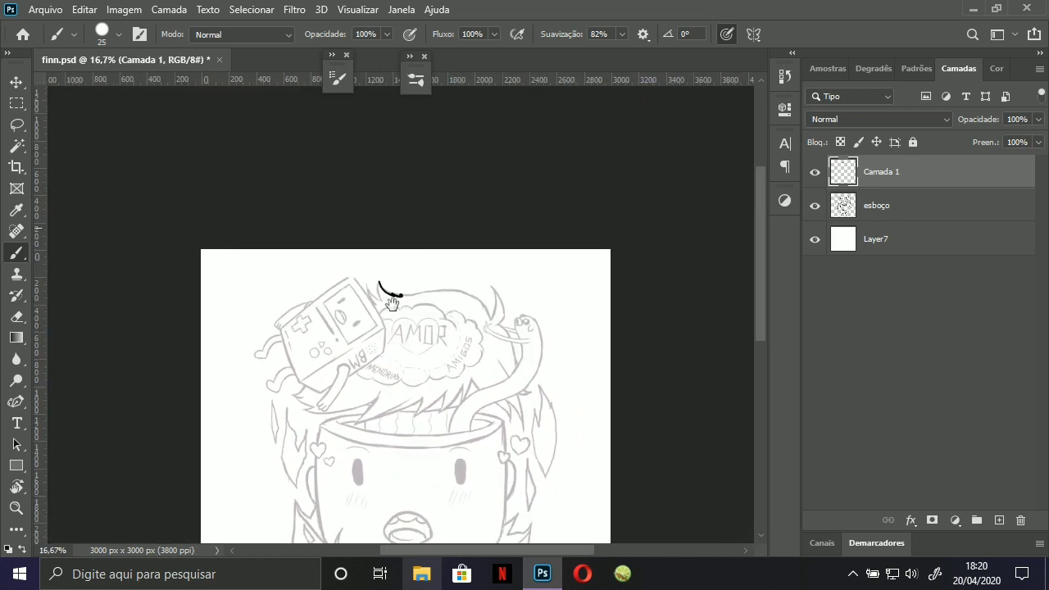
{"action": "mouse_move", "coordinate": [393, 304]}
{"action": "left_mouse_down"}
{"action": "mouse_move", "coordinate": [457, 209]}
{"action": "mouse_move", "coordinate": [449, 195]}
{"action": "left_mouse_up"}
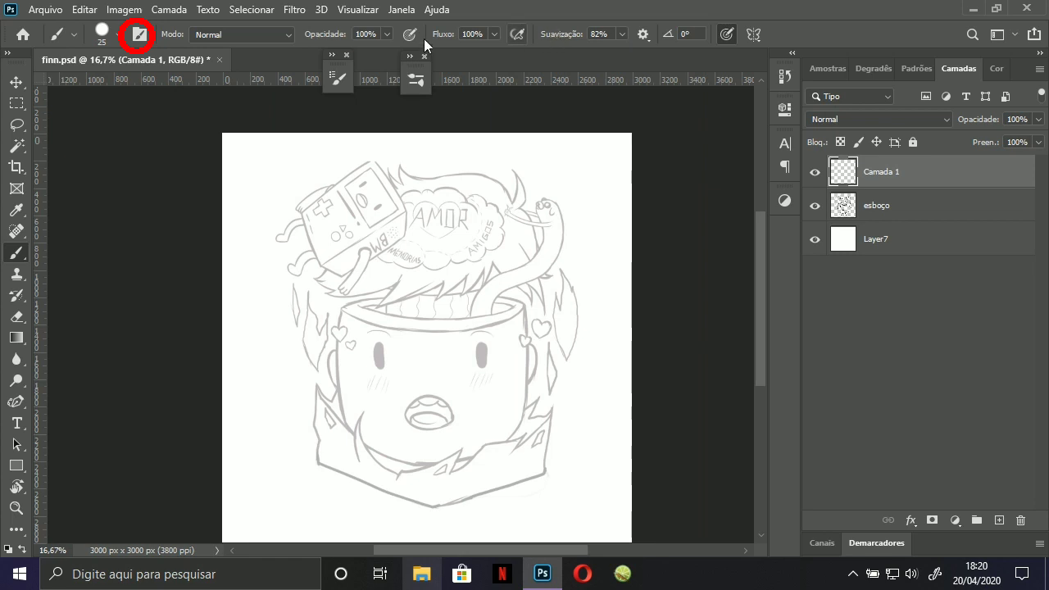
Turn the Suavidade option off and back on in the brush settings.
{"action": "left_click", "coordinate": [140, 35]}
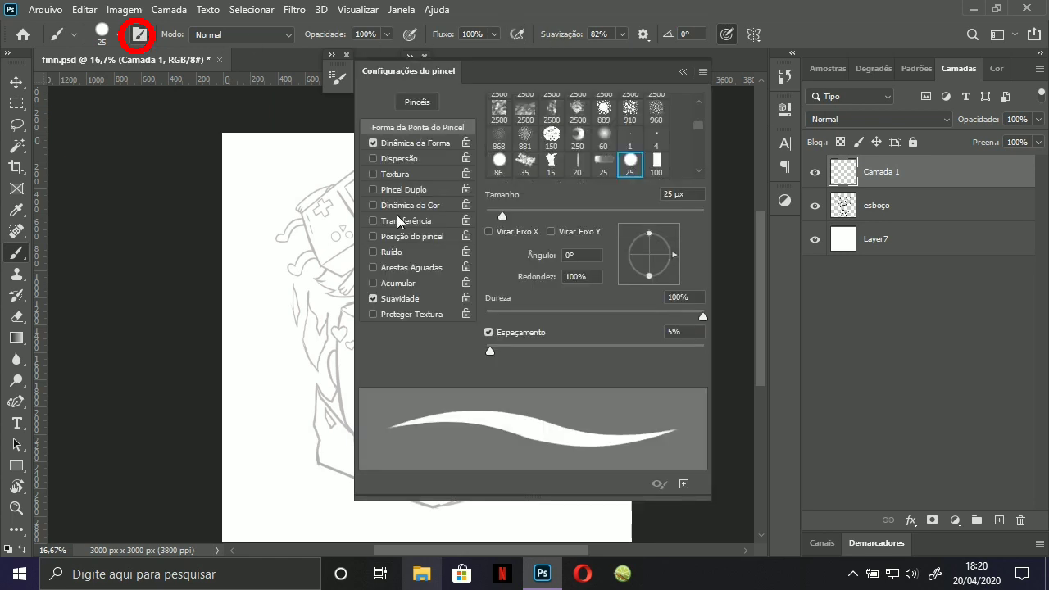
{"action": "left_click", "coordinate": [374, 300]}
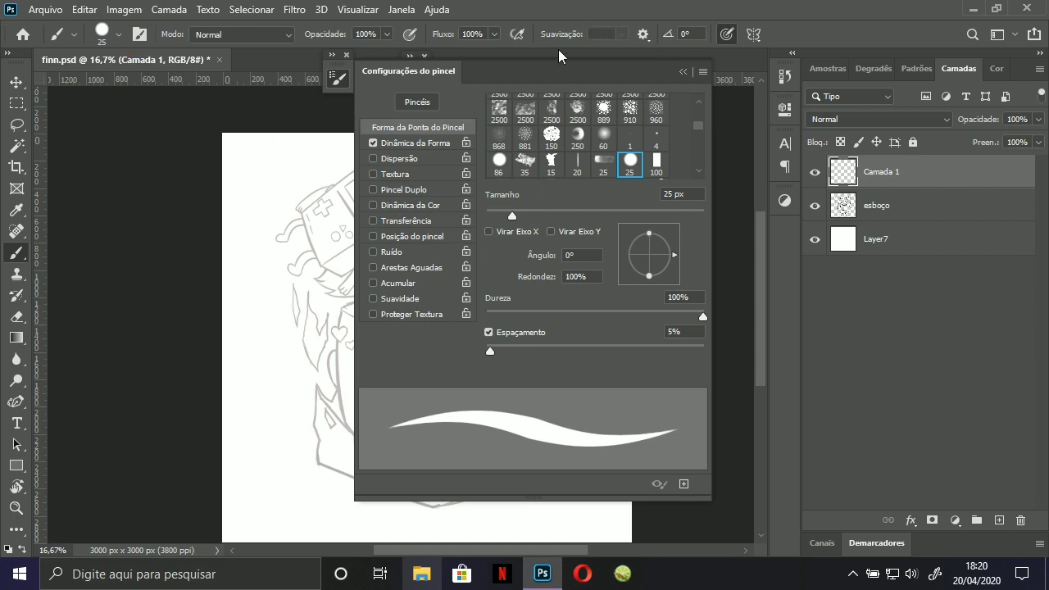
{"action": "left_click", "coordinate": [375, 300]}
{"action": "left_click", "coordinate": [683, 72]}
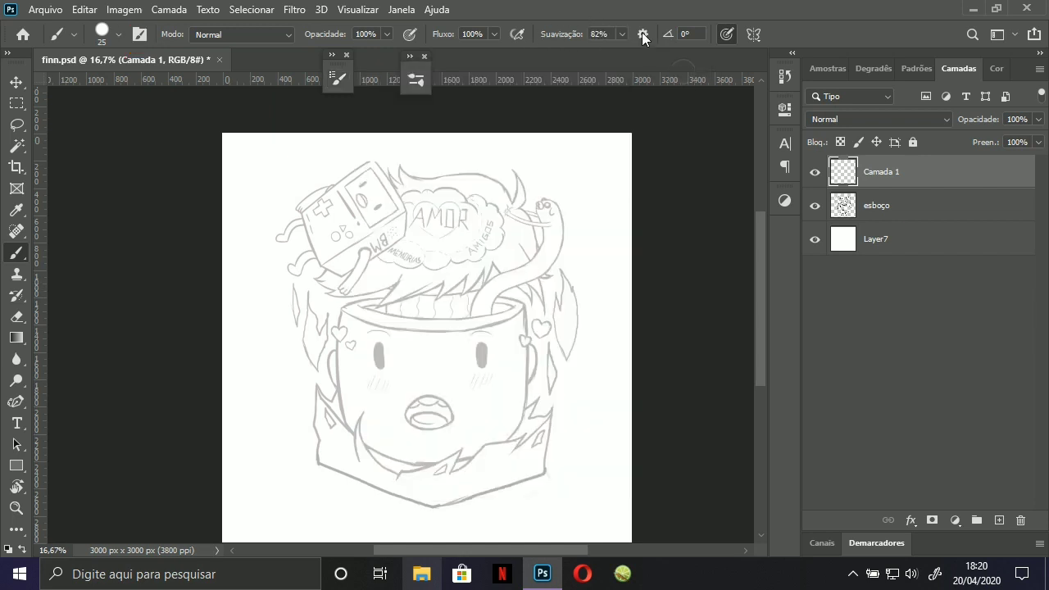
Check the smoothing options, then draw test strokes with Acompanhamento do traçado enabled and undo them.
{"action": "left_click", "coordinate": [643, 34]}
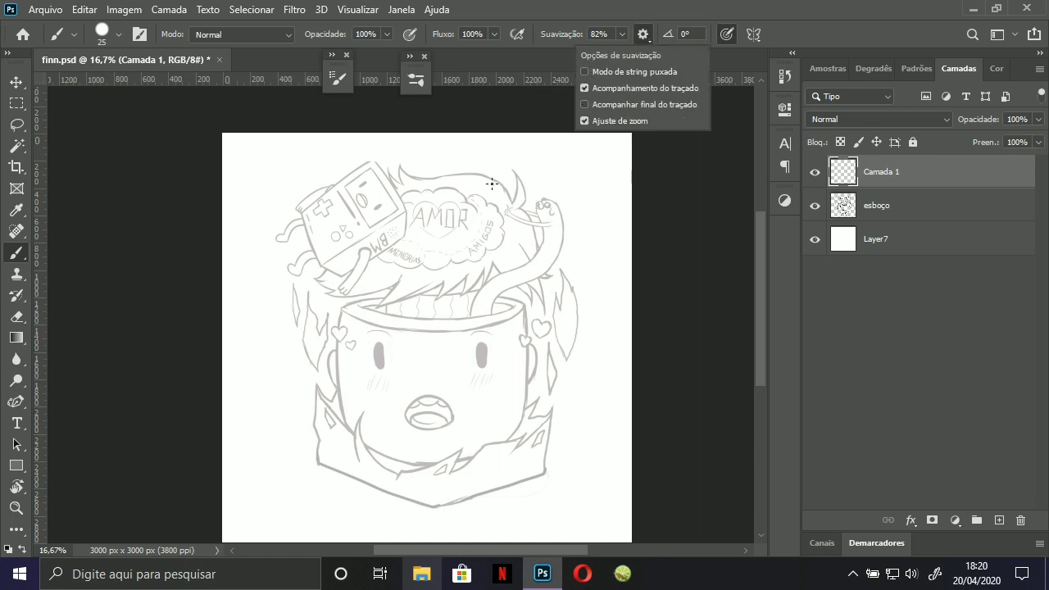
{"action": "mouse_move", "coordinate": [492, 184]}
{"action": "left_mouse_down"}
{"action": "mouse_move", "coordinate": [368, 254]}
{"action": "mouse_move", "coordinate": [421, 291]}
{"action": "left_mouse_up"}
{"action": "mouse_move", "coordinate": [448, 213]}
{"action": "left_mouse_down"}
{"action": "mouse_move", "coordinate": [429, 268]}
{"action": "mouse_move", "coordinate": [426, 357]}
{"action": "mouse_move", "coordinate": [492, 399]}
{"action": "left_mouse_up"}
{"action": "key", "text": "ctrl+z"}
{"action": "key", "text": "ctrl+z"}
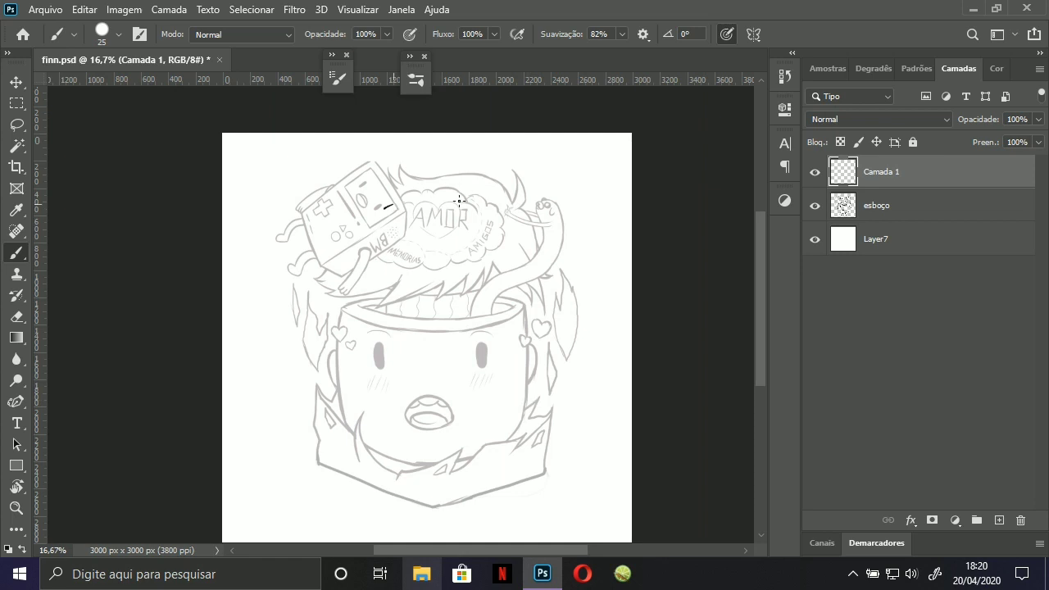
{"action": "key", "text": "ctrl+z"}
Enable Modo de string puxada in the brush smoothing options.
{"action": "left_click", "coordinate": [644, 34]}
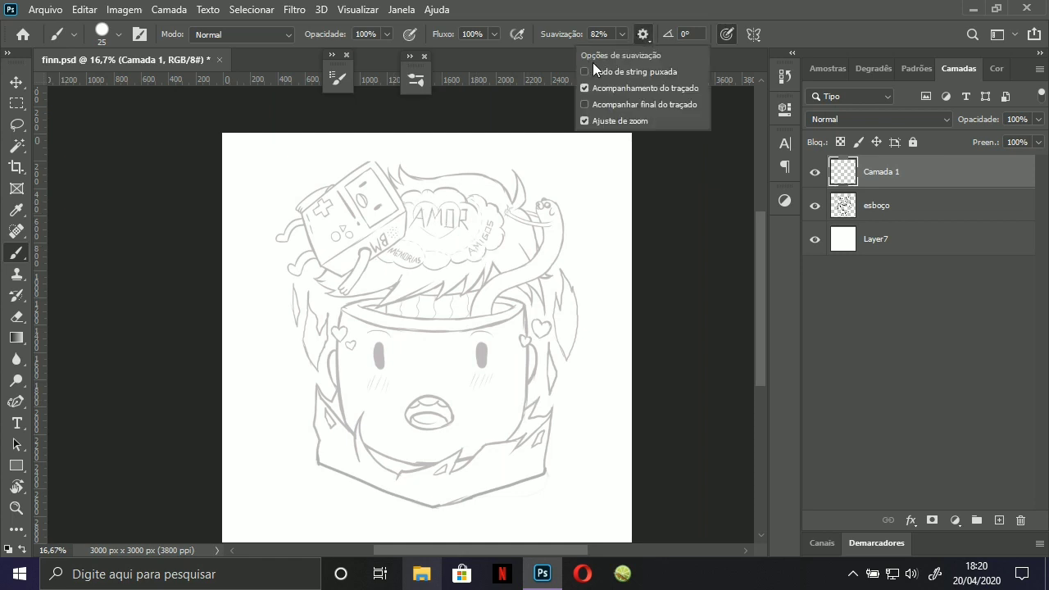
{"action": "left_click", "coordinate": [590, 71]}
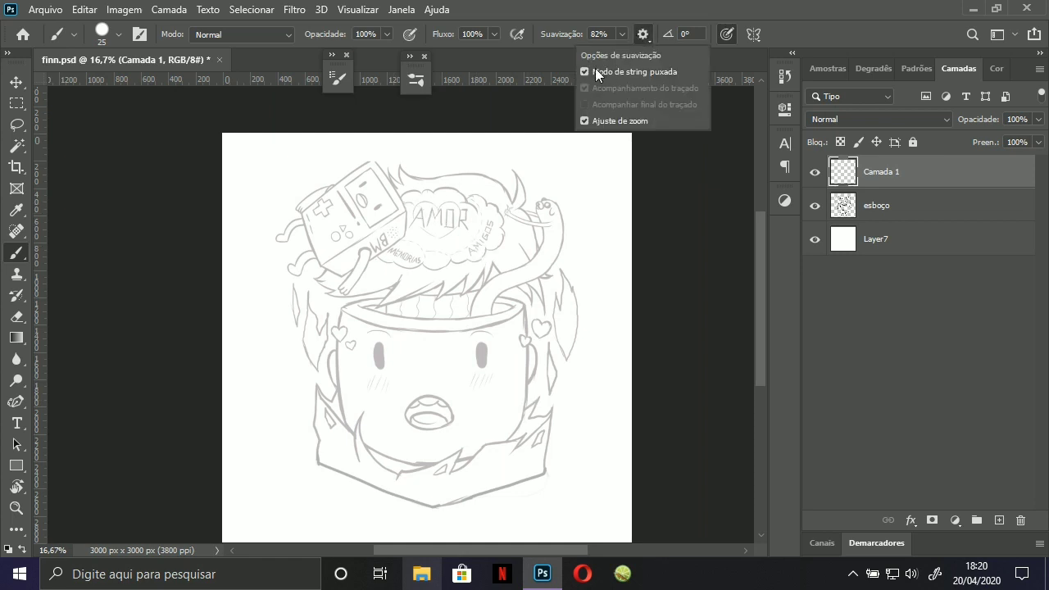
{"action": "left_click", "coordinate": [422, 216]}
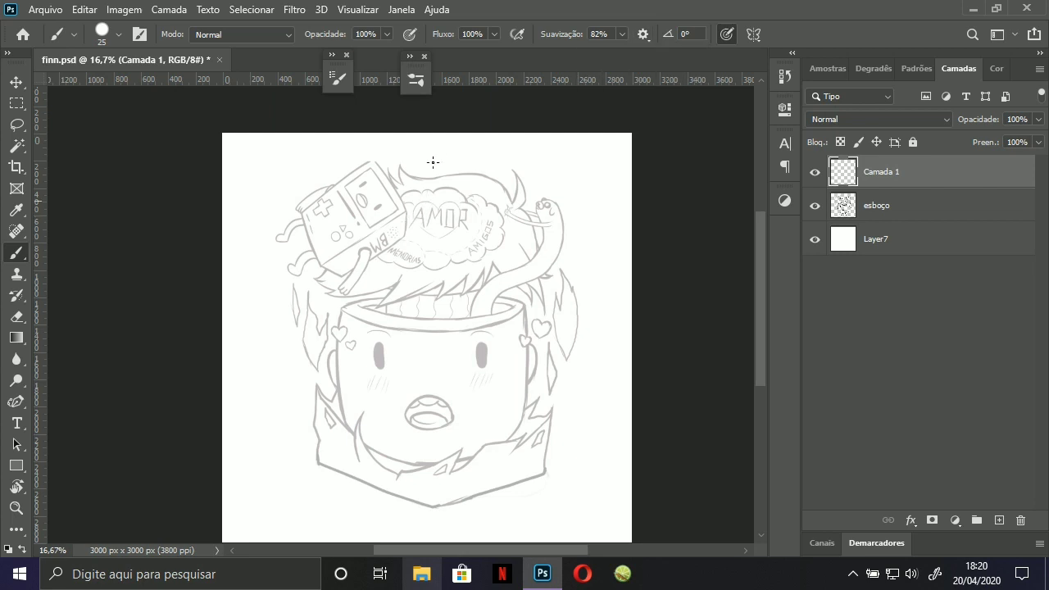
Draw test strokes across the sketch in pulled-string mode and undo them.
{"action": "left_click_drag", "start_coordinate": [472, 166], "coordinate": [274, 296]}
{"action": "mouse_move", "coordinate": [400, 191]}
{"action": "left_mouse_down"}
{"action": "mouse_move", "coordinate": [520, 229]}
{"action": "mouse_move", "coordinate": [491, 270]}
{"action": "mouse_move", "coordinate": [551, 352]}
{"action": "left_mouse_up"}
{"action": "key", "text": "ctrl+z"}
{"action": "key", "text": "ctrl+z"}
Set the brush smoothing to 20%.
{"action": "left_click", "coordinate": [621, 35]}
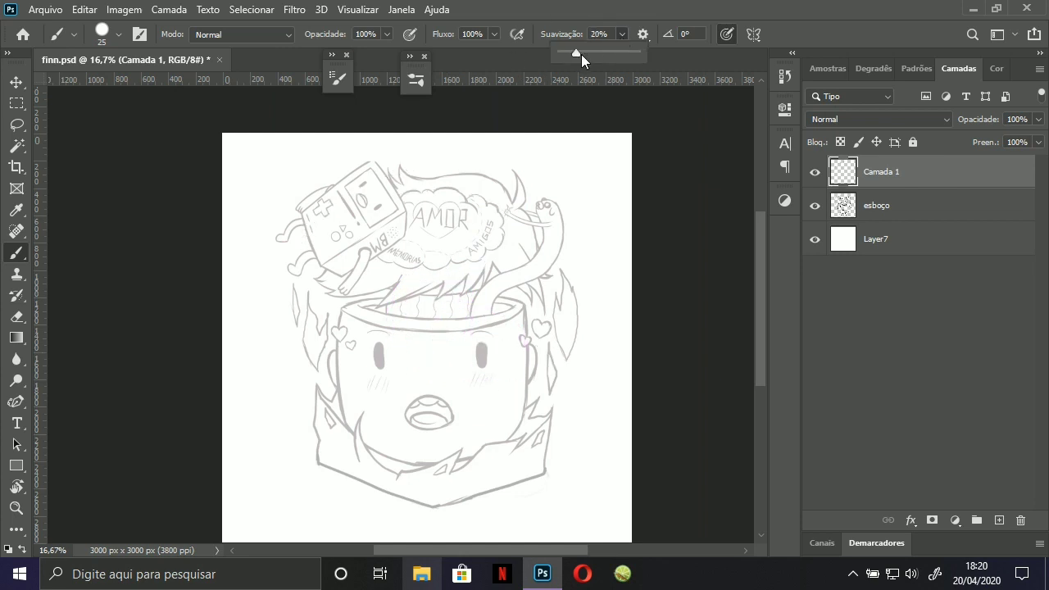
{"action": "left_click", "coordinate": [571, 119]}
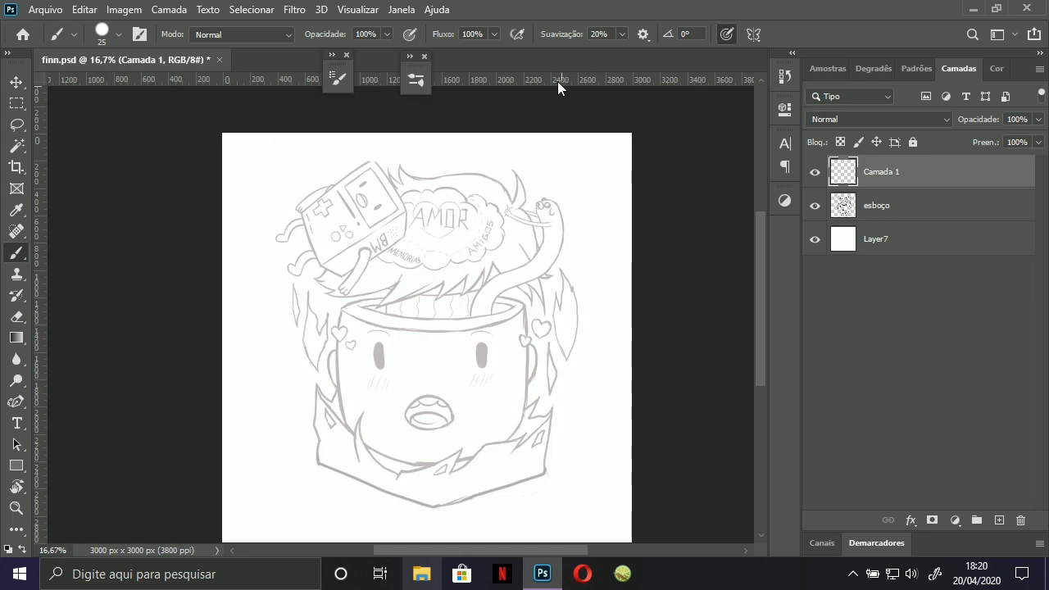
{"action": "left_click_drag", "start_coordinate": [382, 326], "coordinate": [421, 319]}
{"action": "left_click_drag", "start_coordinate": [409, 328], "coordinate": [289, 225]}
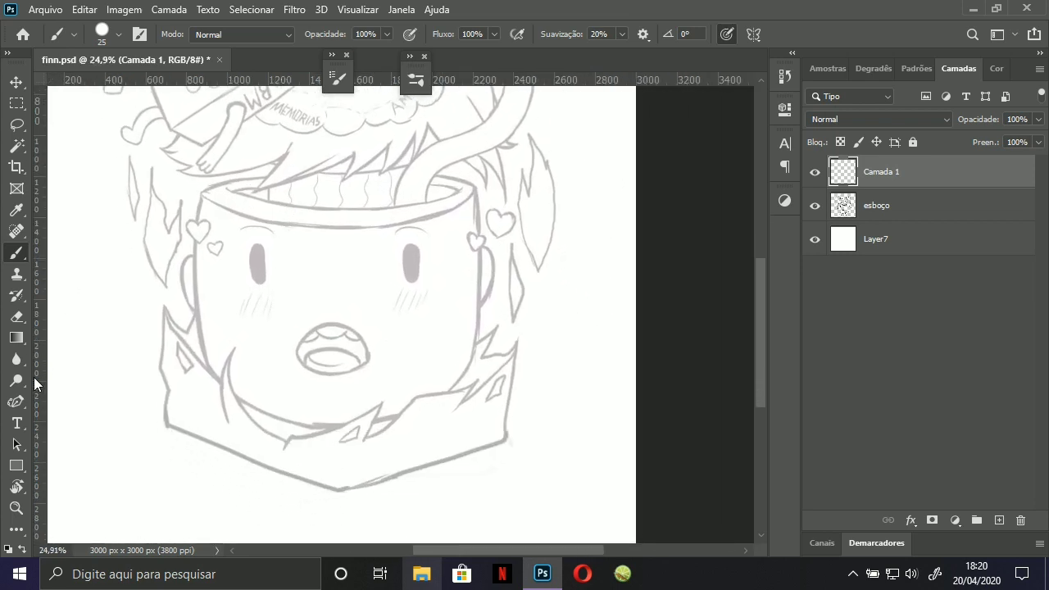
Try to trace the mug's left edge with the Curvature Pen tool, then undo the path.
{"action": "left_click", "coordinate": [15, 401]}
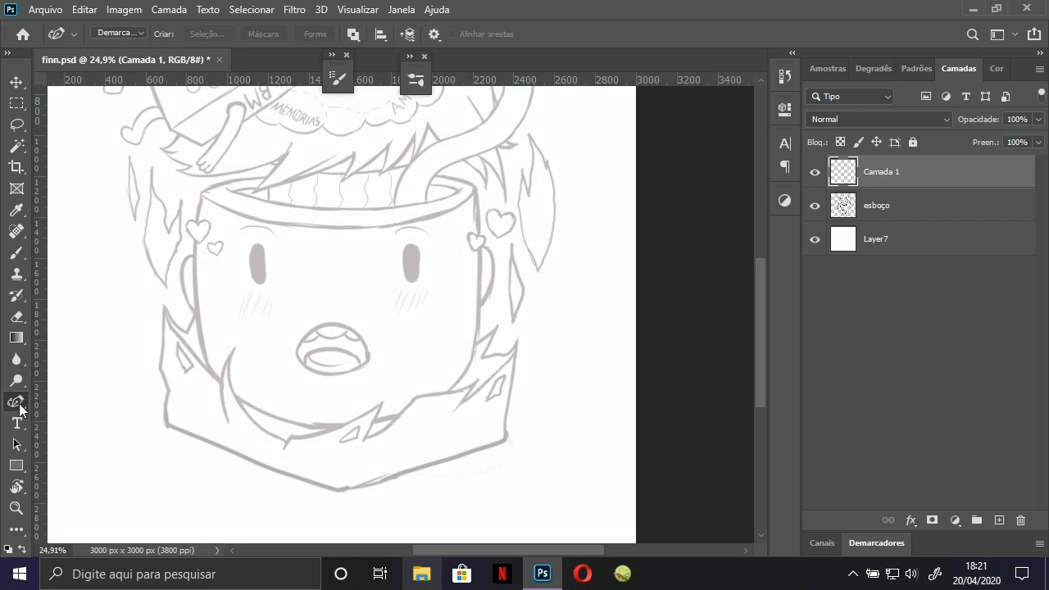
{"action": "left_click", "coordinate": [18, 403]}
{"action": "left_click", "coordinate": [66, 434]}
{"action": "left_click", "coordinate": [201, 196]}
{"action": "left_click", "coordinate": [222, 379]}
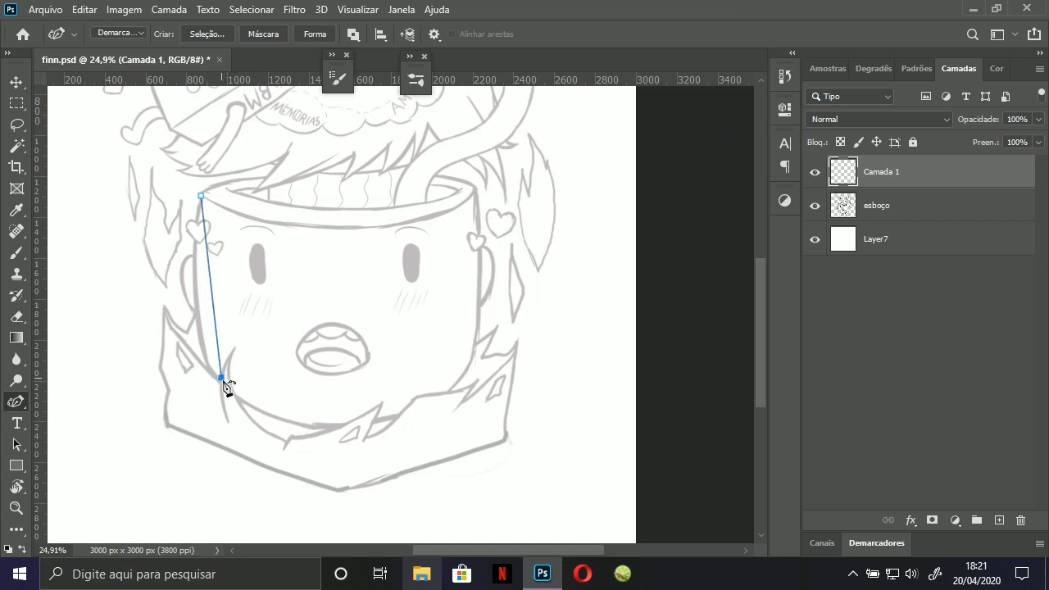
{"action": "left_click_drag", "start_coordinate": [219, 333], "coordinate": [215, 376]}
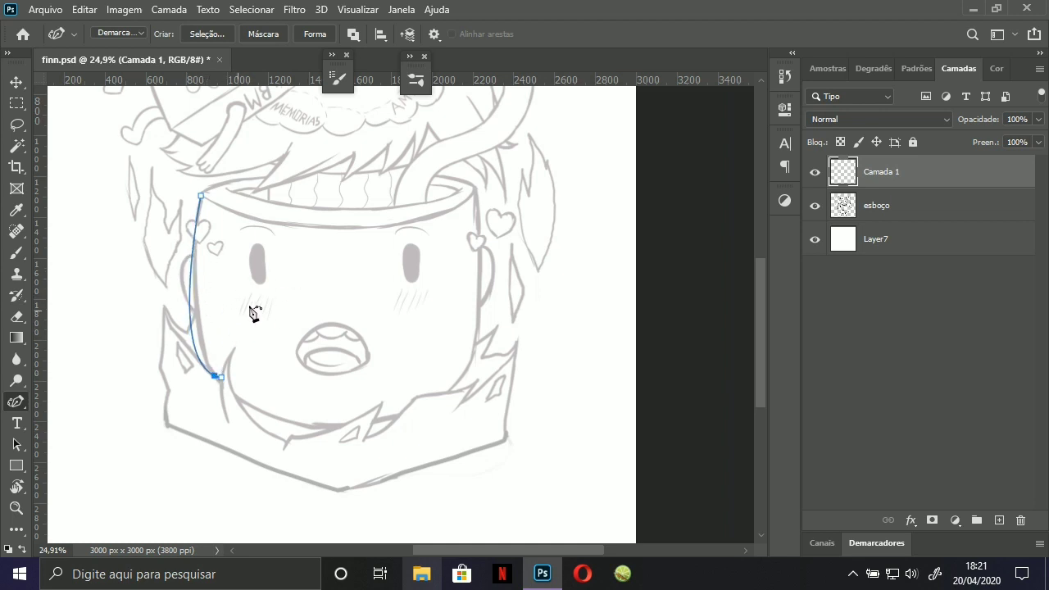
{"action": "key", "text": "ctrl+z"}
{"action": "key", "text": "ctrl+z"}
{"action": "key", "text": "ctrl+z"}
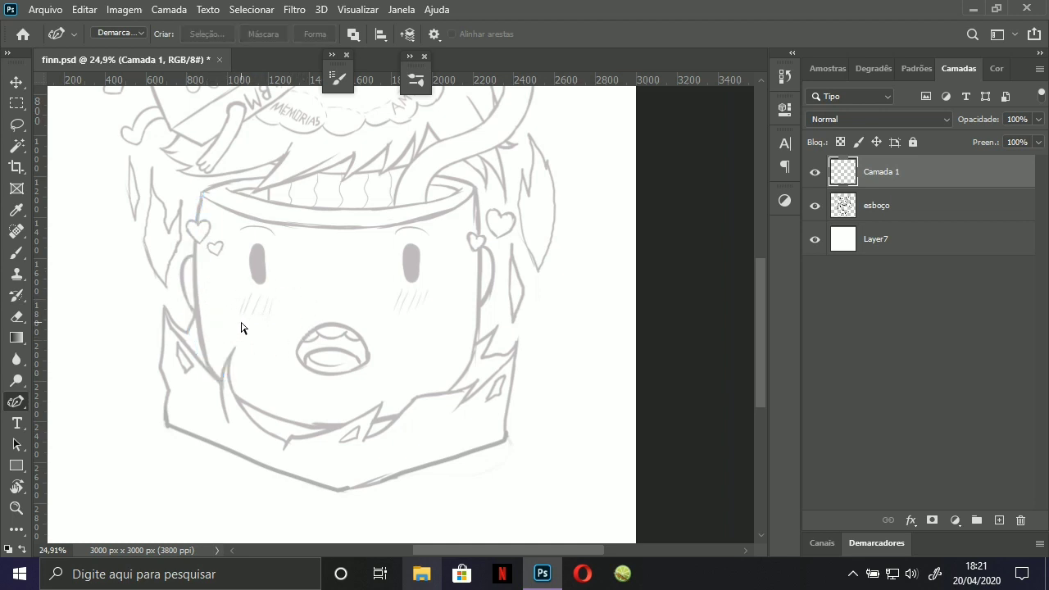
Brush a test line along the mug's right edge, erase and retouch its lower end, then undo the corrections.
{"action": "key", "text": "b"}
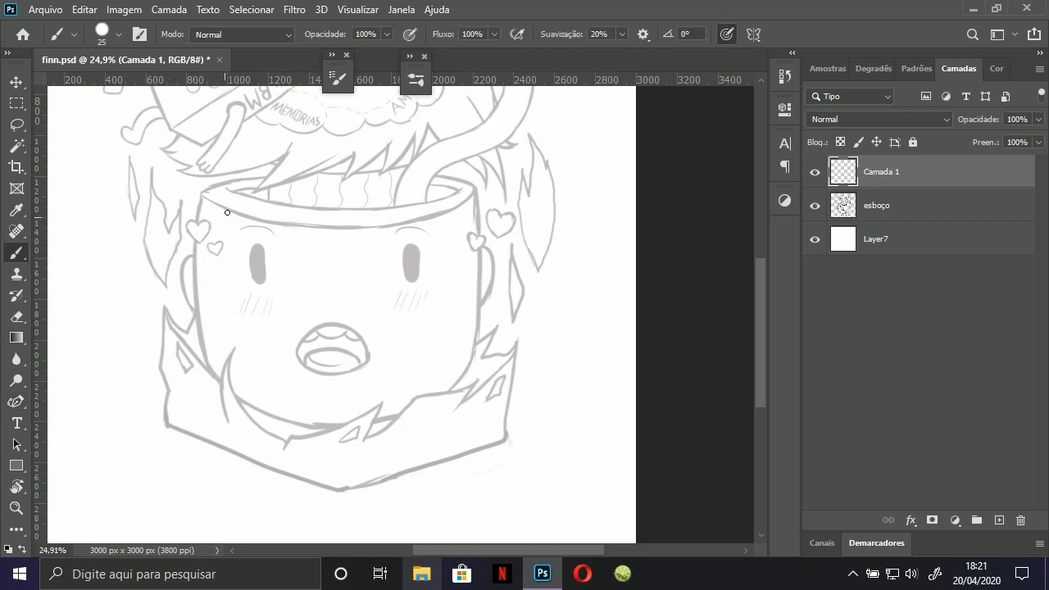
{"action": "mouse_move", "coordinate": [469, 226]}
{"action": "left_mouse_down"}
{"action": "mouse_move", "coordinate": [466, 394]}
{"action": "mouse_move", "coordinate": [455, 430]}
{"action": "mouse_move", "coordinate": [435, 442]}
{"action": "left_mouse_up"}
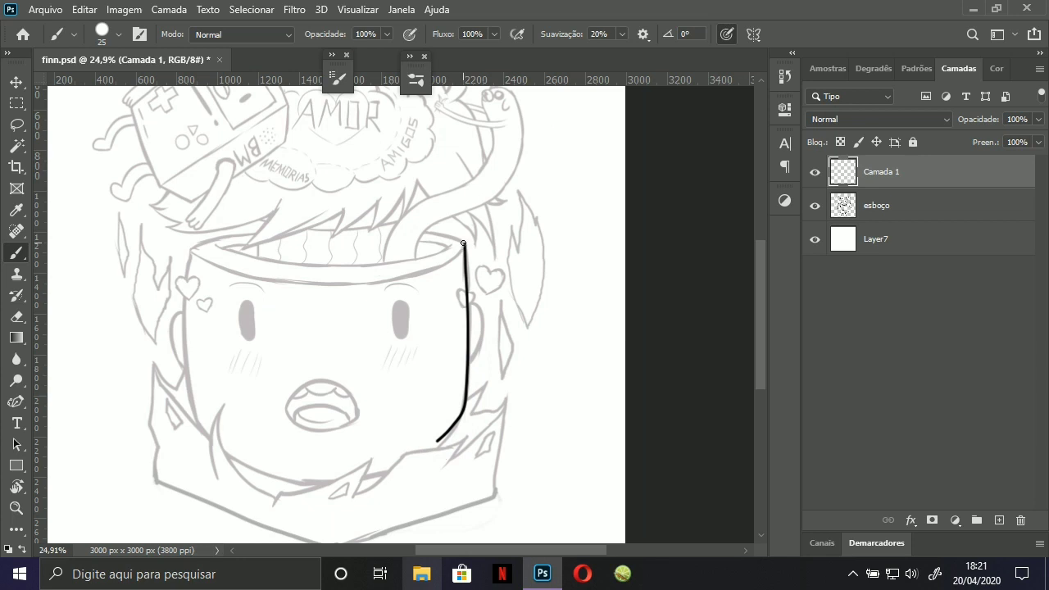
{"action": "key", "text": "ctrl+z"}
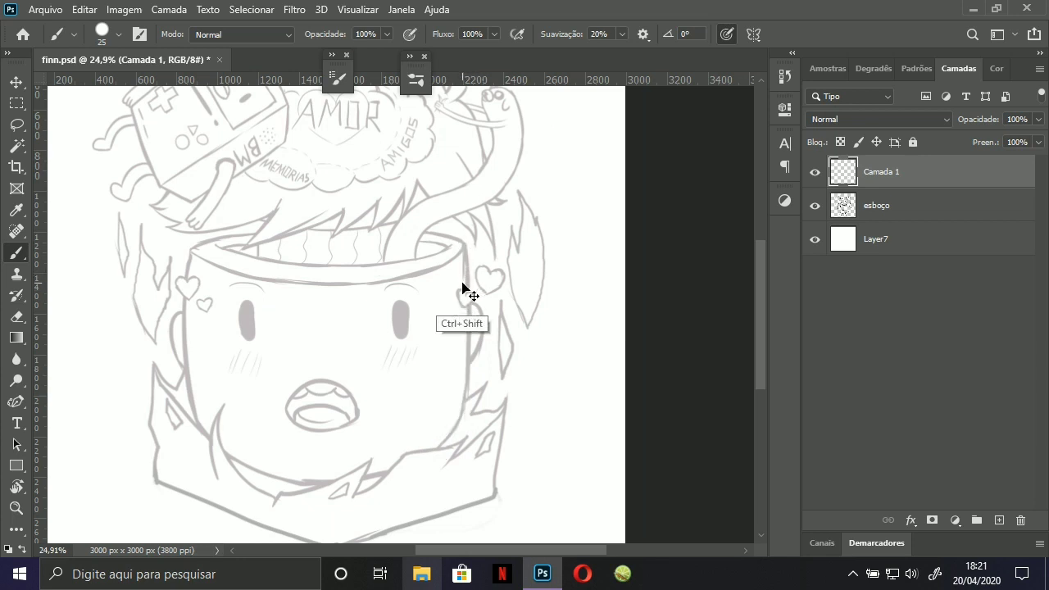
{"action": "key", "text": "ctrl+shift+z"}
{"action": "key", "text": "e"}
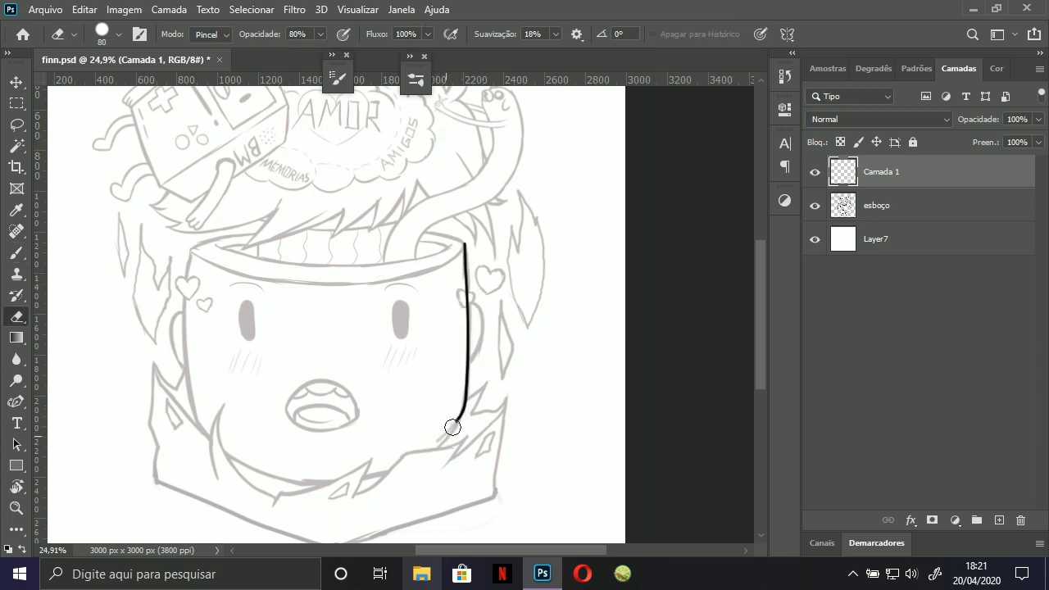
{"action": "key", "text": "b"}
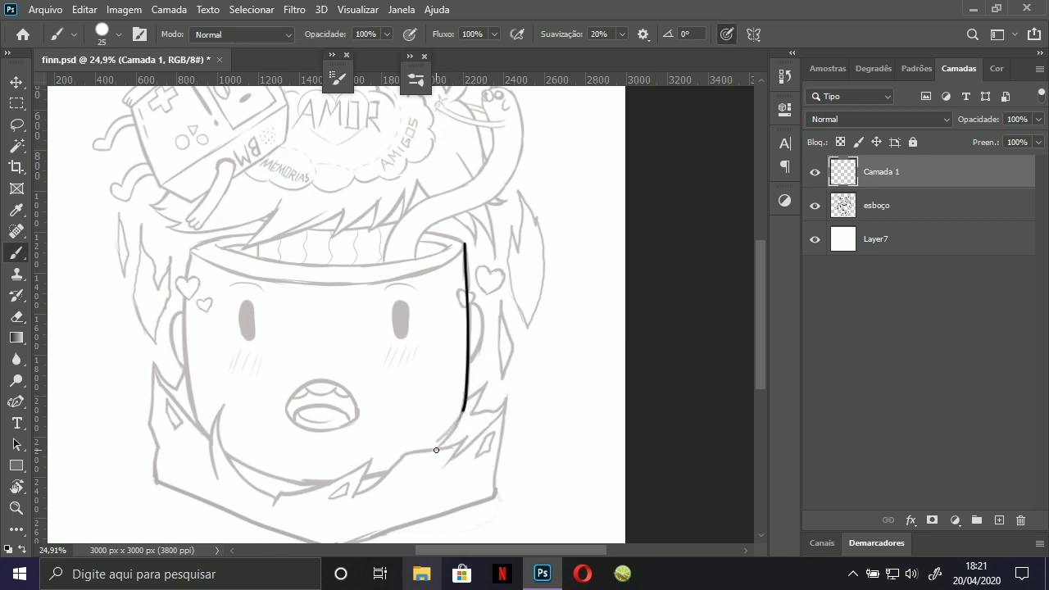
{"action": "mouse_move", "coordinate": [464, 410]}
{"action": "left_mouse_down"}
{"action": "mouse_move", "coordinate": [438, 449]}
{"action": "mouse_move", "coordinate": [471, 401]}
{"action": "mouse_move", "coordinate": [448, 436]}
{"action": "mouse_move", "coordinate": [463, 413]}
{"action": "left_mouse_up"}
{"action": "key", "text": "ctrl+z"}
{"action": "key", "text": "ctrl+z"}
{"action": "key", "text": "ctrl+z"}
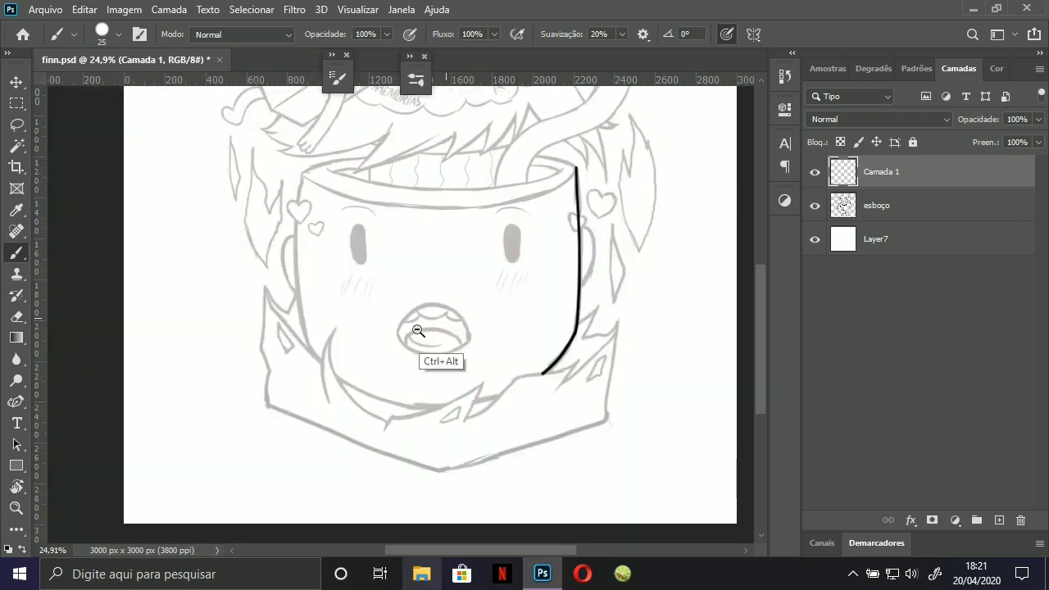
{"action": "mouse_move", "coordinate": [446, 318]}
{"action": "left_mouse_down"}
{"action": "mouse_move", "coordinate": [428, 333]}
{"action": "mouse_move", "coordinate": [445, 316]}
{"action": "left_mouse_up"}
{"action": "left_click_drag", "start_coordinate": [491, 277], "coordinate": [490, 312]}
{"action": "mouse_move", "coordinate": [471, 322]}
{"action": "left_mouse_down"}
{"action": "mouse_move", "coordinate": [413, 339]}
{"action": "mouse_move", "coordinate": [417, 348]}
{"action": "mouse_move", "coordinate": [466, 341]}
{"action": "mouse_move", "coordinate": [403, 363]}
{"action": "mouse_move", "coordinate": [529, 333]}
{"action": "mouse_move", "coordinate": [402, 375]}
{"action": "mouse_move", "coordinate": [452, 370]}
{"action": "left_mouse_up"}
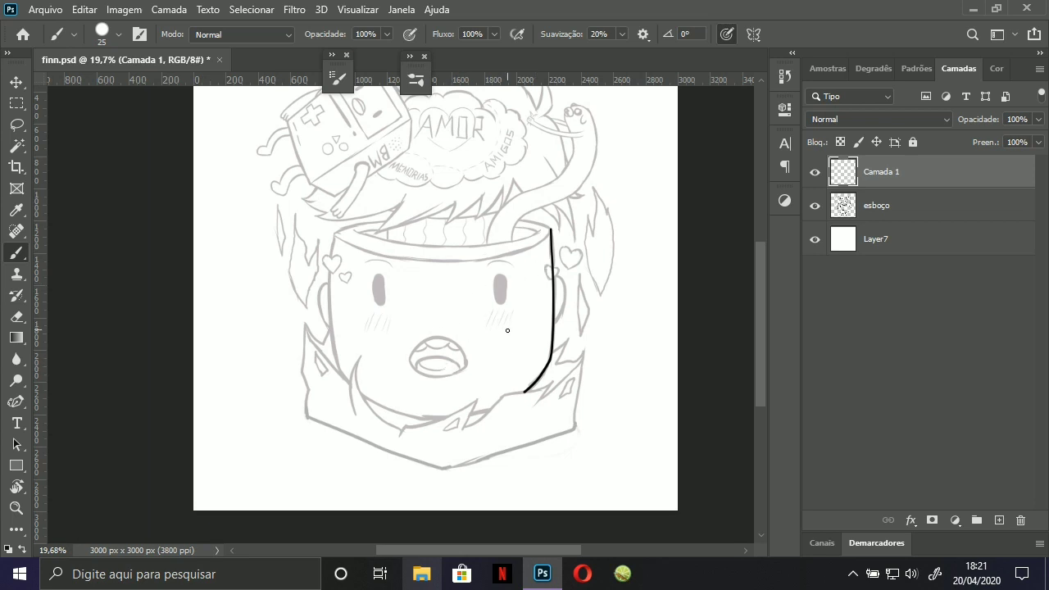
{"action": "mouse_move", "coordinate": [460, 317]}
{"action": "left_mouse_down"}
{"action": "mouse_move", "coordinate": [480, 309]}
{"action": "mouse_move", "coordinate": [547, 359]}
{"action": "mouse_move", "coordinate": [416, 355]}
{"action": "mouse_move", "coordinate": [502, 348]}
{"action": "left_mouse_up"}
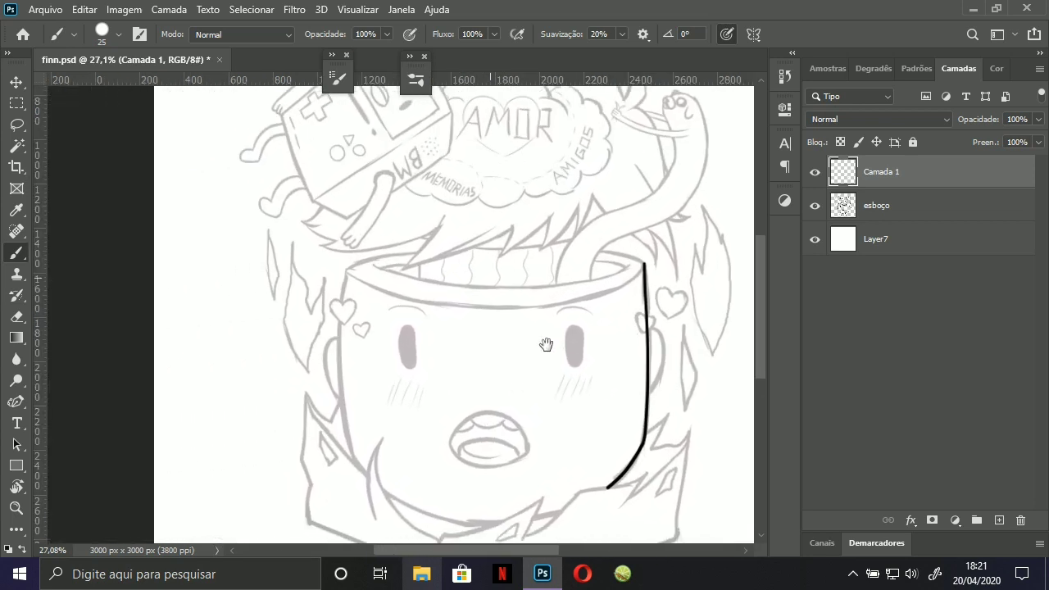
{"action": "left_click_drag", "start_coordinate": [321, 306], "coordinate": [241, 412]}
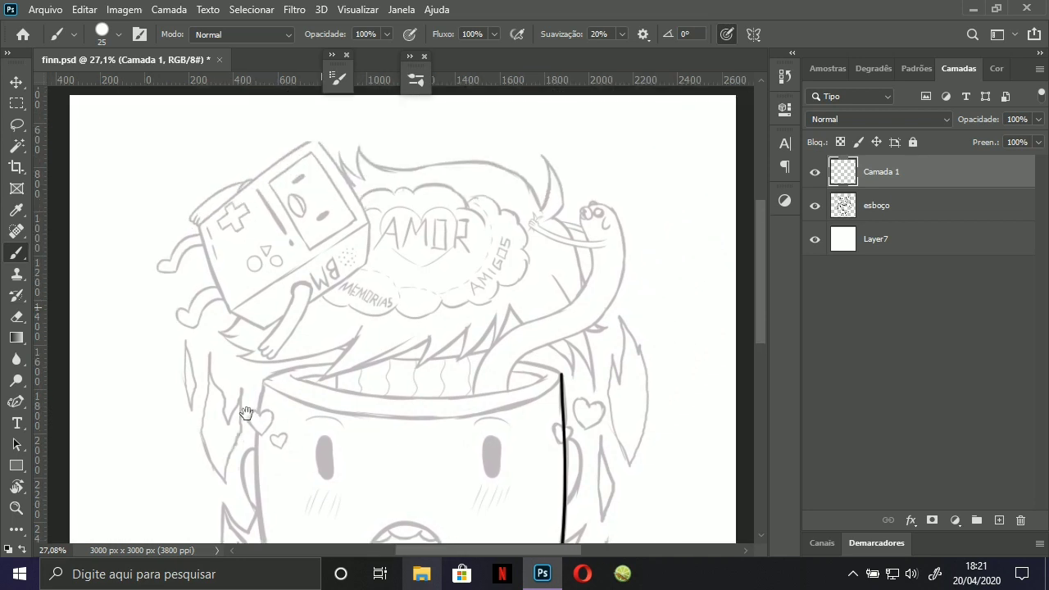
{"action": "left_click_drag", "start_coordinate": [479, 245], "coordinate": [515, 222]}
{"action": "left_click_drag", "start_coordinate": [478, 323], "coordinate": [394, 218]}
{"action": "left_click_drag", "start_coordinate": [298, 299], "coordinate": [505, 227]}
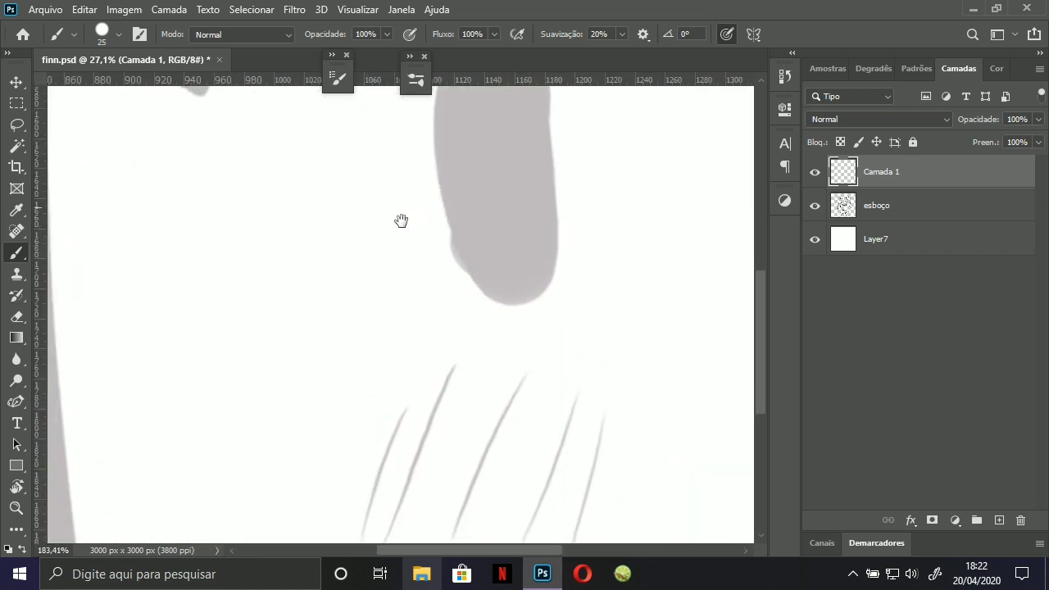
{"action": "left_click_drag", "start_coordinate": [400, 223], "coordinate": [494, 340]}
{"action": "left_click_drag", "start_coordinate": [319, 162], "coordinate": [178, 368]}
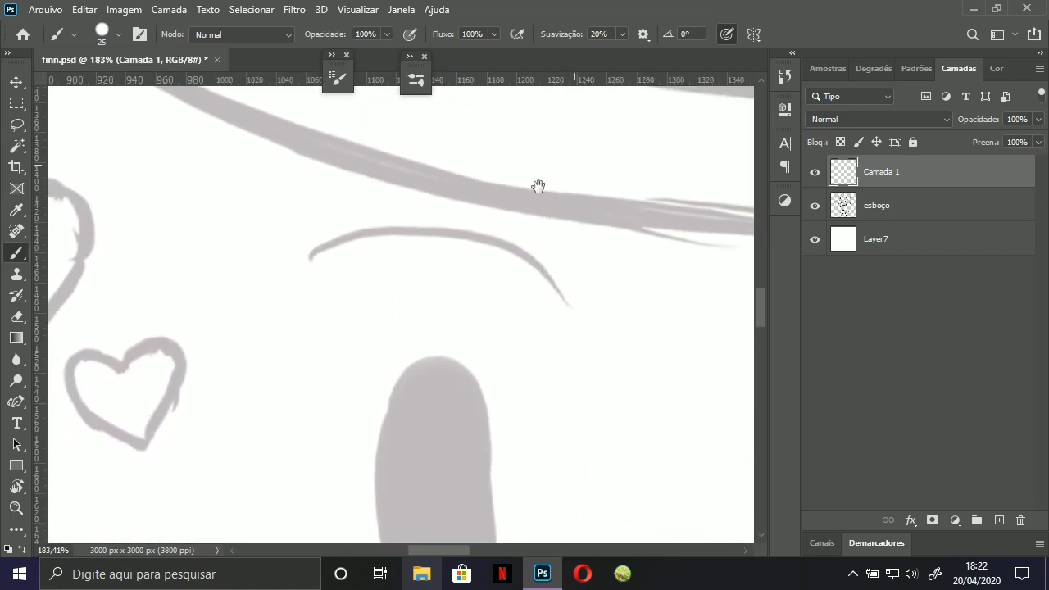
{"action": "mouse_move", "coordinate": [536, 185]}
{"action": "left_mouse_down"}
{"action": "mouse_move", "coordinate": [440, 288]}
{"action": "mouse_move", "coordinate": [299, 354]}
{"action": "left_mouse_up"}
{"action": "left_click_drag", "start_coordinate": [502, 256], "coordinate": [311, 282]}
{"action": "key", "text": "ctrl+z"}
{"action": "key", "text": "ctrl+shift+z"}
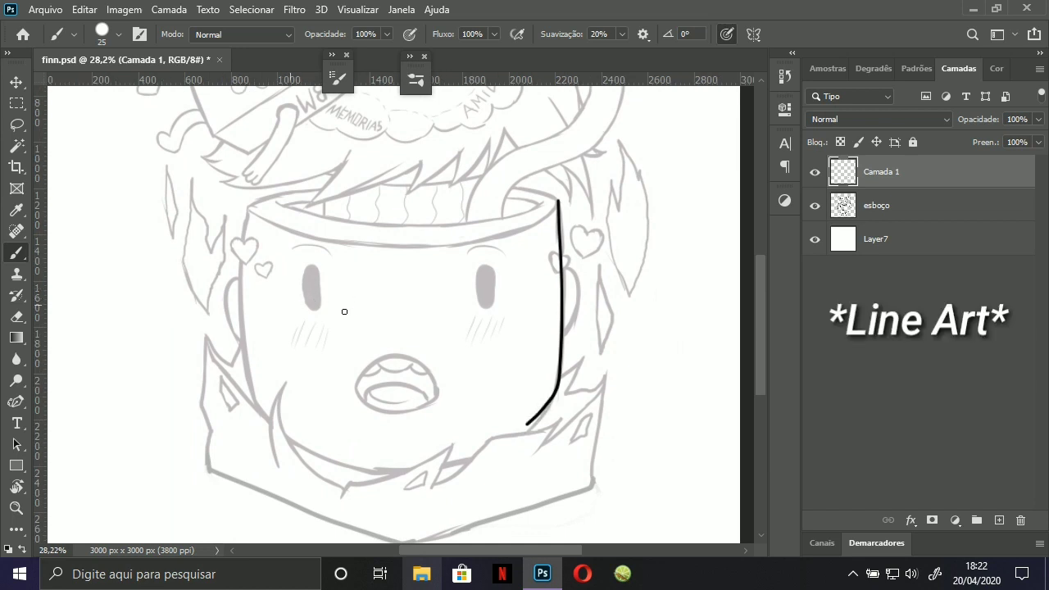
Undo the test line, then ink the mug's left and right side outlines over the sketch with the Brush tool.
{"action": "key", "text": "ctrl+z"}
{"action": "key", "text": "ctrl+z"}
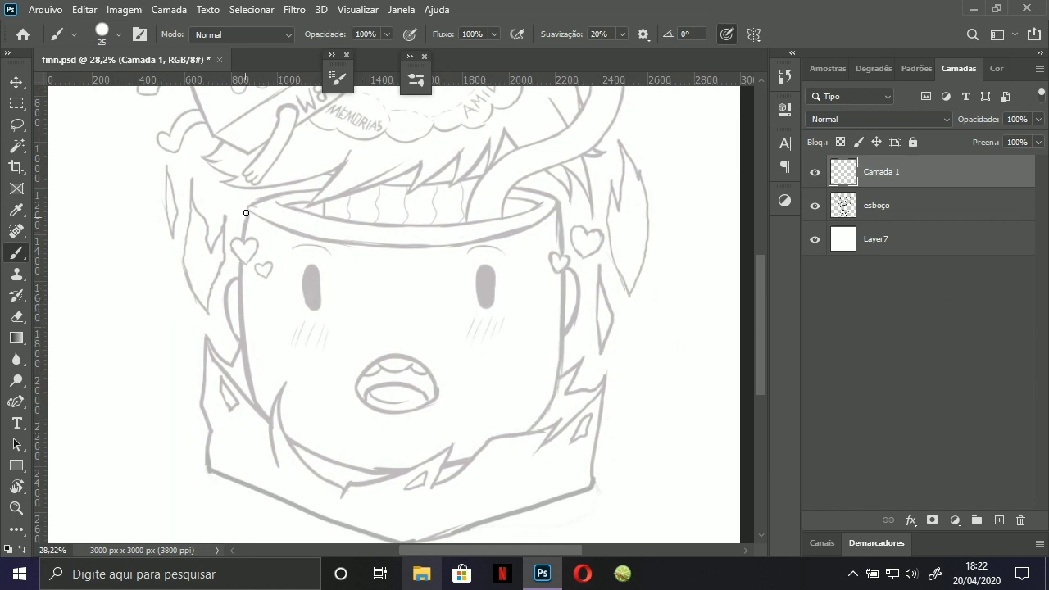
{"action": "mouse_move", "coordinate": [247, 210]}
{"action": "left_mouse_down"}
{"action": "mouse_move", "coordinate": [252, 391]}
{"action": "mouse_move", "coordinate": [266, 418]}
{"action": "left_mouse_up"}
{"action": "key", "text": "ctrl+z"}
{"action": "key", "text": "ctrl+z"}
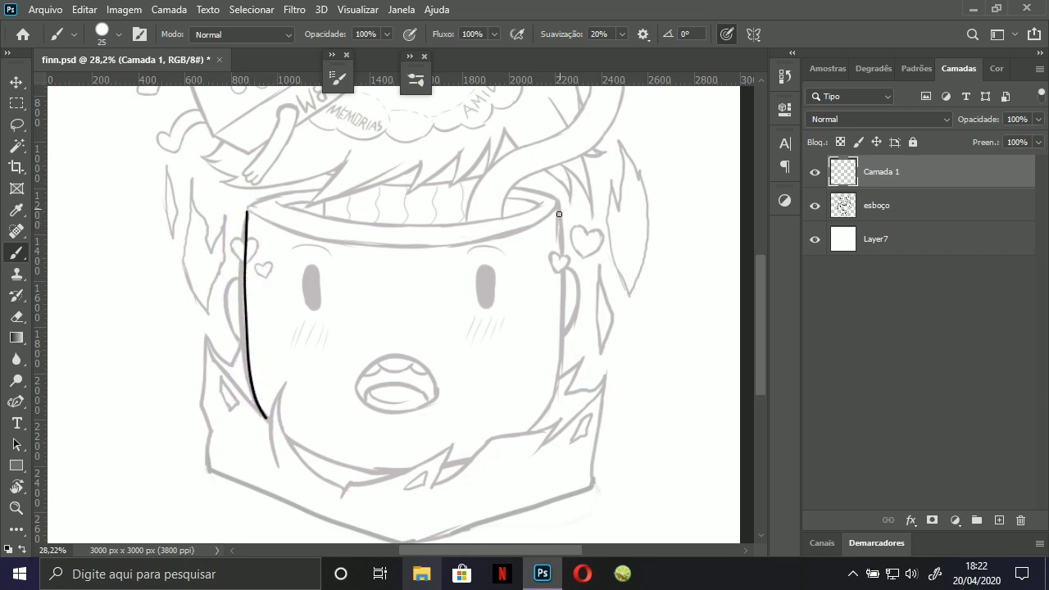
{"action": "mouse_move", "coordinate": [558, 202]}
{"action": "left_mouse_down"}
{"action": "mouse_move", "coordinate": [562, 302]}
{"action": "mouse_move", "coordinate": [499, 235]}
{"action": "mouse_move", "coordinate": [496, 351]}
{"action": "mouse_move", "coordinate": [485, 381]}
{"action": "mouse_move", "coordinate": [464, 396]}
{"action": "left_mouse_up"}
{"action": "key", "text": "ctrl+z"}
{"action": "key", "text": "ctrl+z"}
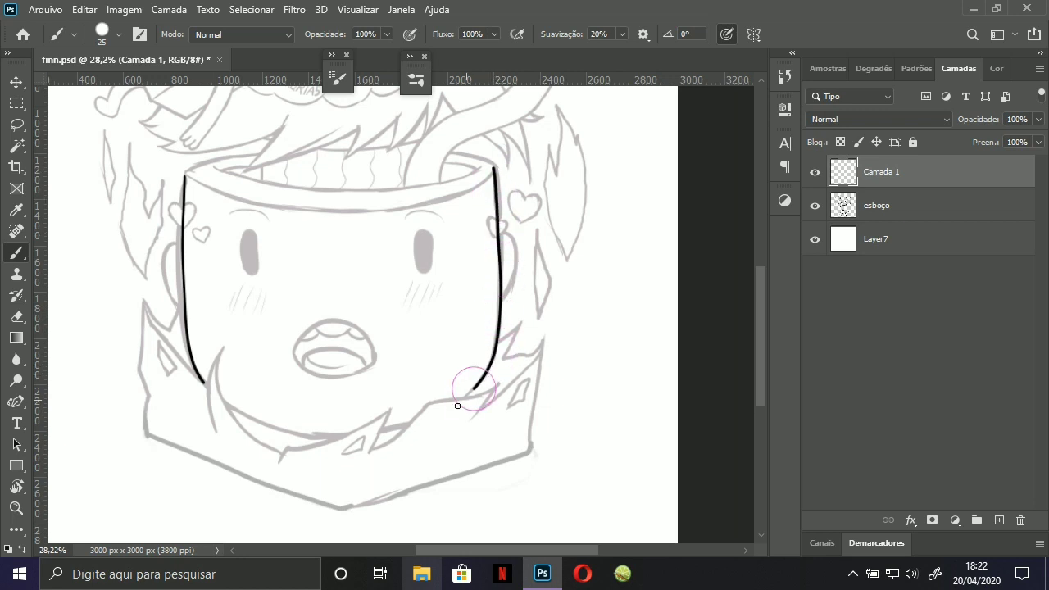
Ink the mug's curved bottom edge along the sketch, undoing and redrawing the stroke until it follows the line.
{"action": "mouse_move", "coordinate": [326, 312]}
{"action": "left_mouse_down"}
{"action": "mouse_move", "coordinate": [441, 293]}
{"action": "mouse_move", "coordinate": [242, 274]}
{"action": "left_mouse_up"}
{"action": "key", "text": "ctrl+z"}
{"action": "mouse_move", "coordinate": [138, 364]}
{"action": "left_mouse_down"}
{"action": "mouse_move", "coordinate": [235, 405]}
{"action": "mouse_move", "coordinate": [281, 398]}
{"action": "left_mouse_up"}
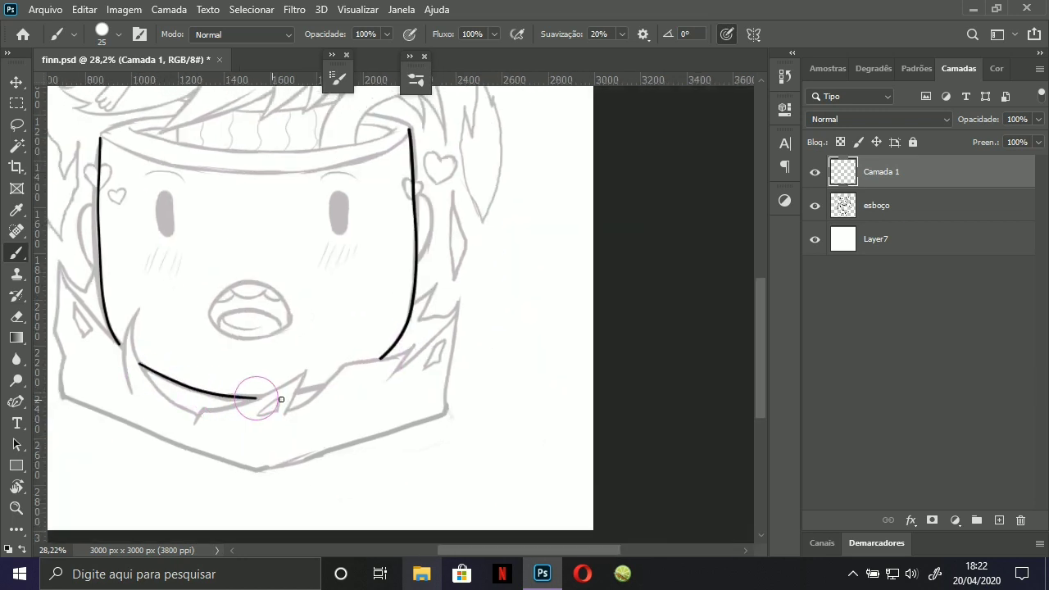
{"action": "key", "text": "ctrl+z"}
{"action": "left_click_drag", "start_coordinate": [207, 317], "coordinate": [149, 312]}
{"action": "mouse_move", "coordinate": [81, 358]}
{"action": "left_mouse_down"}
{"action": "mouse_move", "coordinate": [150, 394]}
{"action": "mouse_move", "coordinate": [134, 385]}
{"action": "mouse_move", "coordinate": [274, 379]}
{"action": "left_mouse_up"}
{"action": "key", "text": "ctrl+z"}
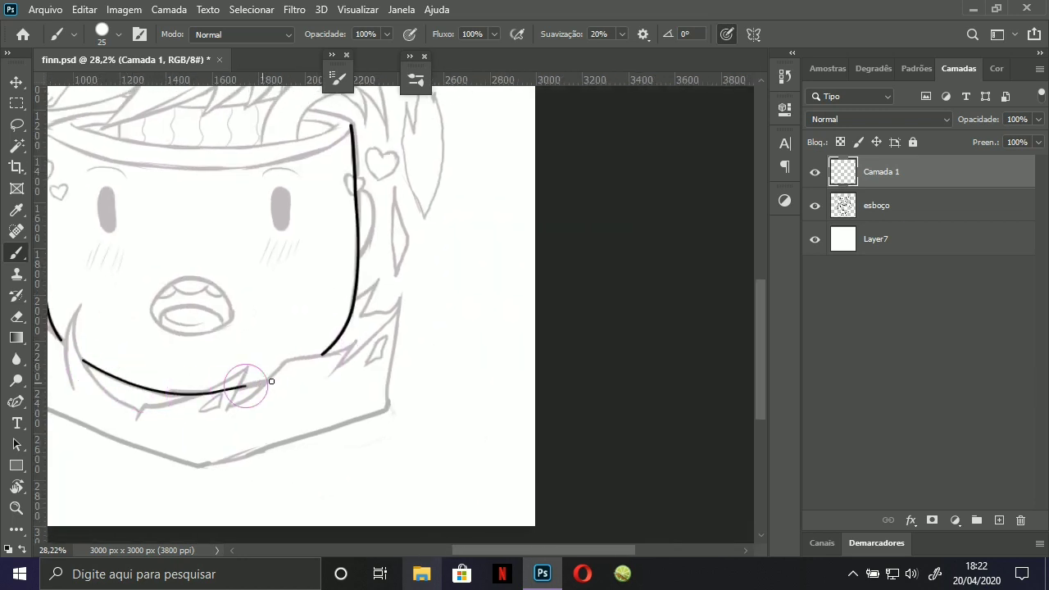
{"action": "key", "text": "ctrl+z"}
{"action": "mouse_move", "coordinate": [201, 259]}
{"action": "left_mouse_down"}
{"action": "mouse_move", "coordinate": [256, 318]}
{"action": "mouse_move", "coordinate": [246, 235]}
{"action": "mouse_move", "coordinate": [372, 175]}
{"action": "mouse_move", "coordinate": [293, 181]}
{"action": "mouse_move", "coordinate": [151, 265]}
{"action": "mouse_move", "coordinate": [156, 309]}
{"action": "left_mouse_up"}
{"action": "key", "text": "r"}
{"action": "key", "text": "ctrl+z"}
{"action": "mouse_move", "coordinate": [152, 260]}
{"action": "left_mouse_down"}
{"action": "mouse_move", "coordinate": [181, 357]}
{"action": "mouse_move", "coordinate": [213, 394]}
{"action": "mouse_move", "coordinate": [166, 333]}
{"action": "mouse_move", "coordinate": [265, 430]}
{"action": "left_mouse_up"}
{"action": "key", "text": "ctrl+z"}
{"action": "mouse_move", "coordinate": [154, 248]}
{"action": "left_mouse_down"}
{"action": "mouse_move", "coordinate": [177, 338]}
{"action": "mouse_move", "coordinate": [206, 385]}
{"action": "left_mouse_up"}
{"action": "key", "text": "ctrl+z"}
{"action": "mouse_move", "coordinate": [153, 248]}
{"action": "left_mouse_down"}
{"action": "mouse_move", "coordinate": [159, 286]}
{"action": "mouse_move", "coordinate": [246, 419]}
{"action": "left_mouse_up"}
{"action": "key", "text": "ctrl+z"}
{"action": "left_click_drag", "start_coordinate": [206, 254], "coordinate": [225, 237]}
{"action": "mouse_move", "coordinate": [170, 238]}
{"action": "left_mouse_down"}
{"action": "mouse_move", "coordinate": [194, 335]}
{"action": "mouse_move", "coordinate": [187, 308]}
{"action": "mouse_move", "coordinate": [276, 409]}
{"action": "left_mouse_up"}
{"action": "key", "text": "ctrl+z"}
{"action": "key", "text": "r"}
{"action": "left_click_drag", "start_coordinate": [148, 296], "coordinate": [303, 424]}
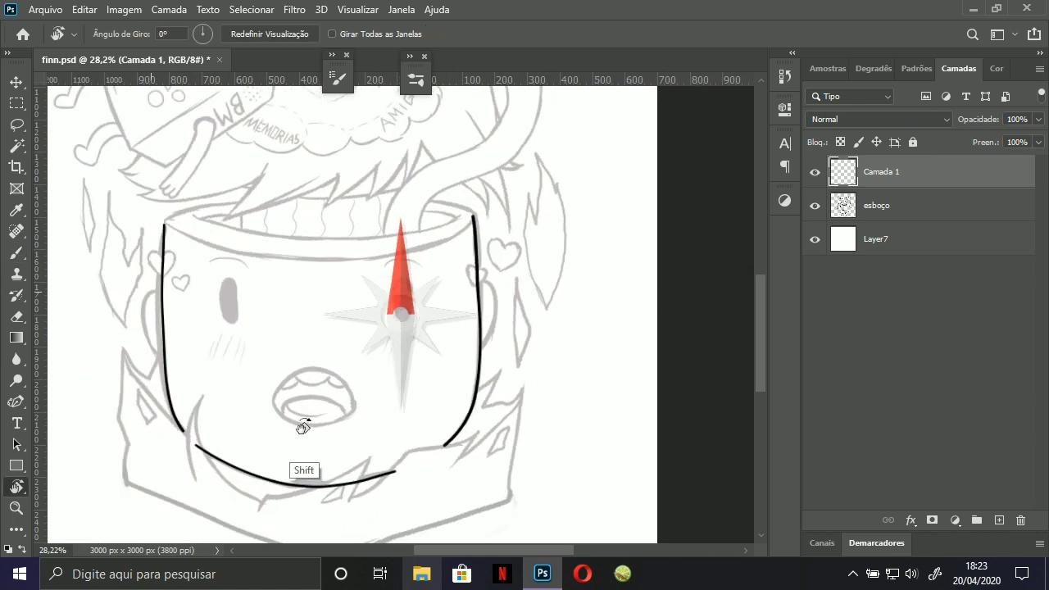
Erase the surplus ends of the mug's bottom curve, then ink the jagged hair tips and outer edge on the mug's right side.
{"action": "key", "text": "e"}
{"action": "left_click_drag", "start_coordinate": [474, 349], "coordinate": [433, 388]}
{"action": "left_click_drag", "start_coordinate": [376, 393], "coordinate": [311, 450]}
{"action": "key", "text": "b"}
{"action": "mouse_move", "coordinate": [428, 370]}
{"action": "left_mouse_down"}
{"action": "mouse_move", "coordinate": [451, 353]}
{"action": "mouse_move", "coordinate": [436, 387]}
{"action": "mouse_move", "coordinate": [462, 381]}
{"action": "mouse_move", "coordinate": [554, 282]}
{"action": "mouse_move", "coordinate": [542, 411]}
{"action": "left_mouse_up"}
{"action": "mouse_move", "coordinate": [403, 382]}
{"action": "left_mouse_down"}
{"action": "mouse_move", "coordinate": [492, 369]}
{"action": "mouse_move", "coordinate": [524, 340]}
{"action": "mouse_move", "coordinate": [603, 310]}
{"action": "left_mouse_up"}
{"action": "left_click_drag", "start_coordinate": [573, 344], "coordinate": [643, 279]}
{"action": "left_click_drag", "start_coordinate": [445, 332], "coordinate": [502, 336]}
{"action": "left_click_drag", "start_coordinate": [455, 362], "coordinate": [503, 355]}
{"action": "key", "text": "ctrl+z"}
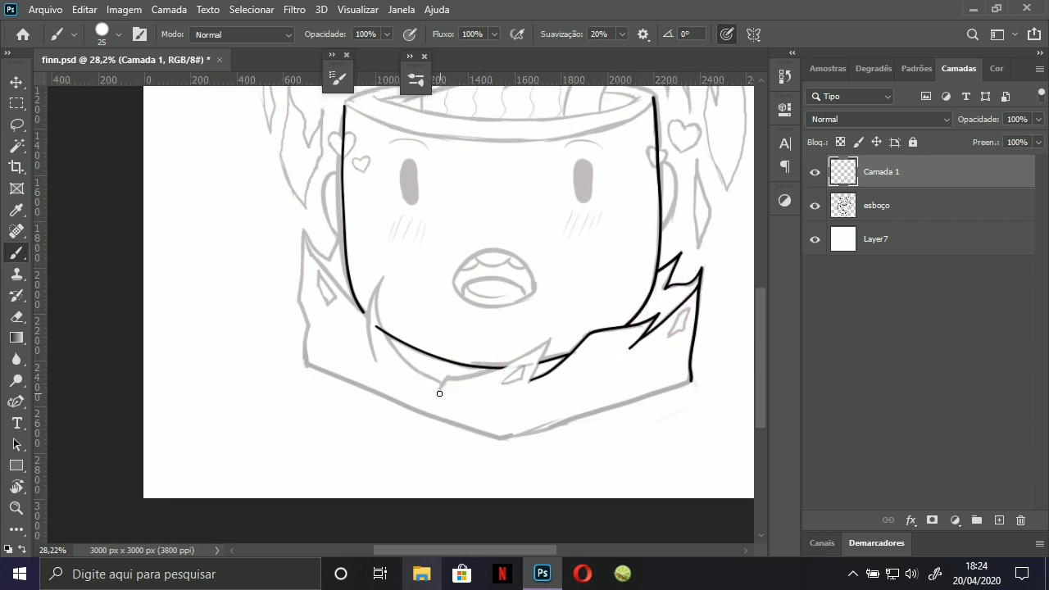
Ink the jagged hair strand under the mug's bottom edge and the curved lock beside the mug's lower-left side.
{"action": "mouse_move", "coordinate": [440, 393]}
{"action": "left_mouse_down"}
{"action": "mouse_move", "coordinate": [457, 361]}
{"action": "mouse_move", "coordinate": [483, 375]}
{"action": "mouse_move", "coordinate": [509, 369]}
{"action": "mouse_move", "coordinate": [563, 329]}
{"action": "mouse_move", "coordinate": [531, 381]}
{"action": "left_mouse_up"}
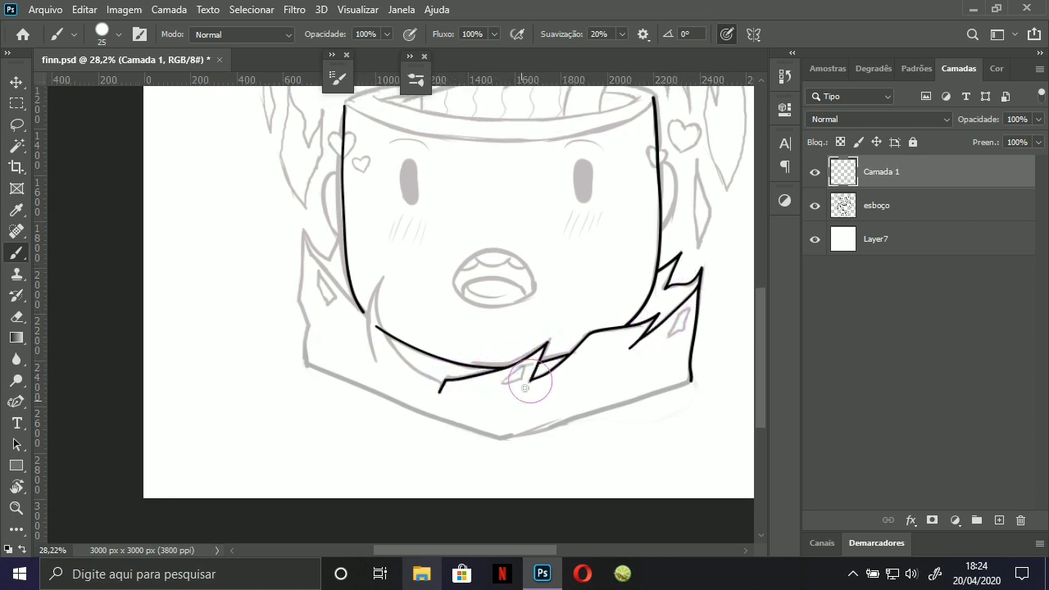
{"action": "left_click_drag", "start_coordinate": [442, 335], "coordinate": [496, 362]}
{"action": "key", "text": "e"}
{"action": "key", "text": "b"}
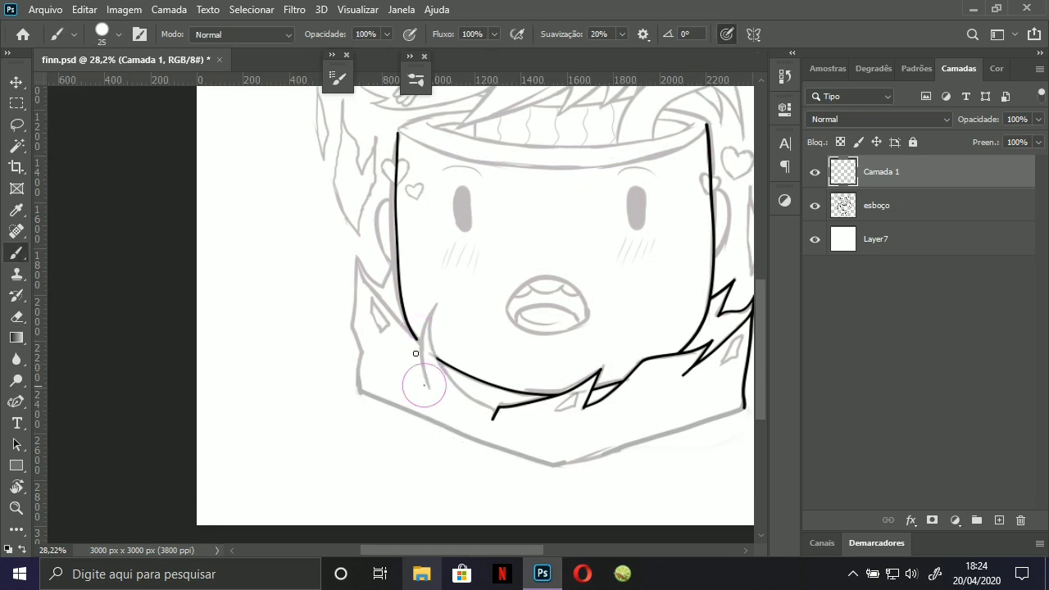
{"action": "left_click_drag", "start_coordinate": [423, 386], "coordinate": [435, 301]}
{"action": "left_click_drag", "start_coordinate": [428, 349], "coordinate": [515, 428]}
Ink the hair's outer left contour from its pointed tip down to the lower-left corner.
{"action": "left_click_drag", "start_coordinate": [449, 295], "coordinate": [469, 349]}
{"action": "mouse_move", "coordinate": [435, 391]}
{"action": "left_mouse_down"}
{"action": "mouse_move", "coordinate": [374, 316]}
{"action": "mouse_move", "coordinate": [374, 293]}
{"action": "mouse_move", "coordinate": [383, 365]}
{"action": "left_mouse_up"}
{"action": "mouse_move", "coordinate": [388, 345]}
{"action": "left_mouse_down"}
{"action": "mouse_move", "coordinate": [259, 330]}
{"action": "mouse_move", "coordinate": [260, 363]}
{"action": "left_mouse_up"}
{"action": "left_click_drag", "start_coordinate": [565, 350], "coordinate": [372, 365]}
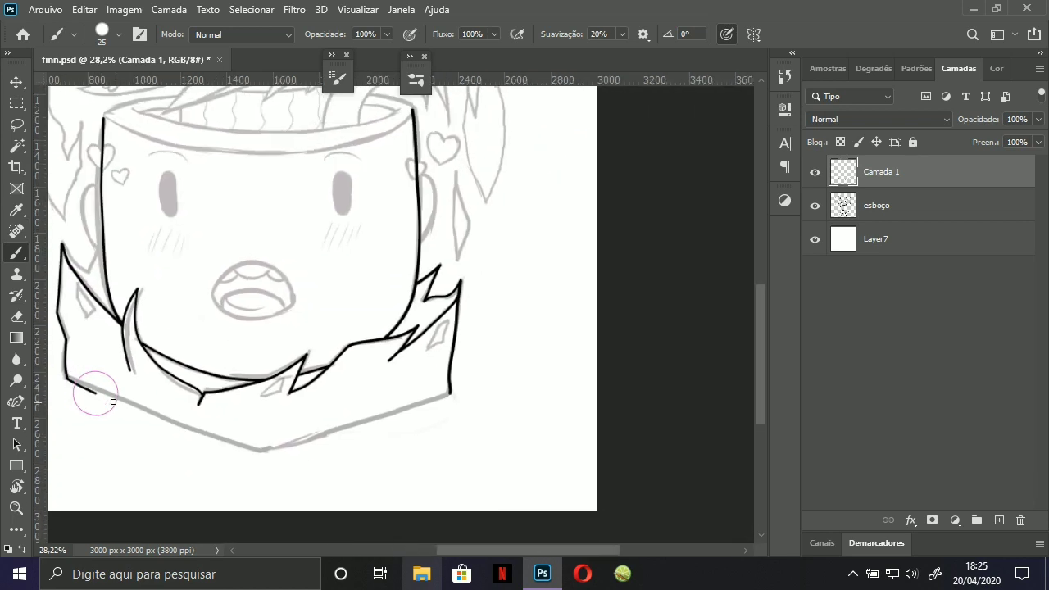
Ink the V-shaped bottom outline of the hair from its lower-left corner to its lower-right corner.
{"action": "mouse_move", "coordinate": [93, 391]}
{"action": "left_mouse_down"}
{"action": "mouse_move", "coordinate": [187, 428]}
{"action": "mouse_move", "coordinate": [410, 473]}
{"action": "mouse_move", "coordinate": [503, 399]}
{"action": "mouse_move", "coordinate": [533, 243]}
{"action": "left_mouse_up"}
{"action": "key", "text": "r"}
{"action": "key", "text": "b"}
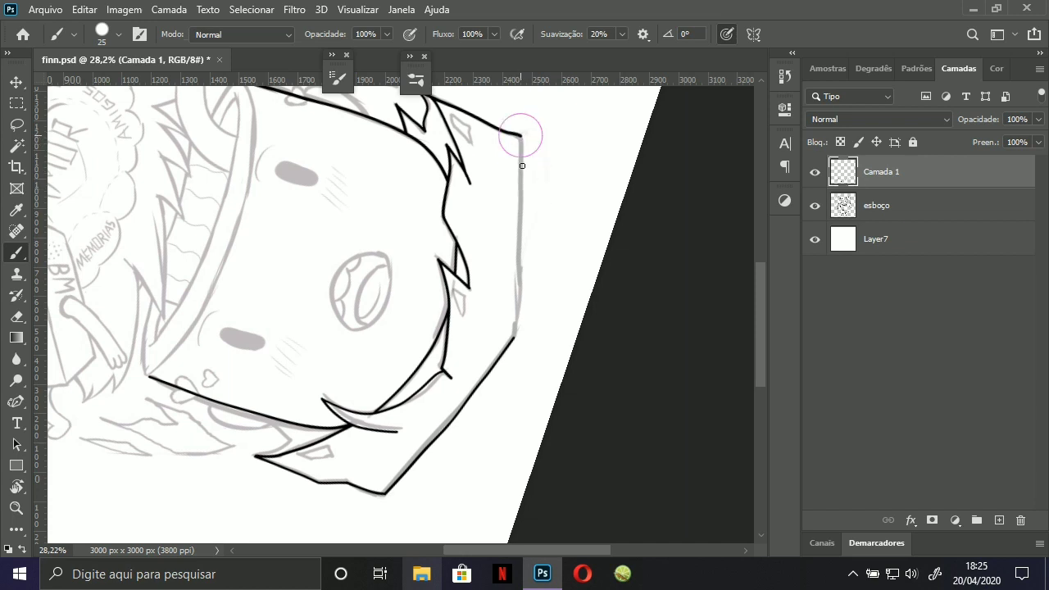
{"action": "left_click_drag", "start_coordinate": [521, 136], "coordinate": [515, 326]}
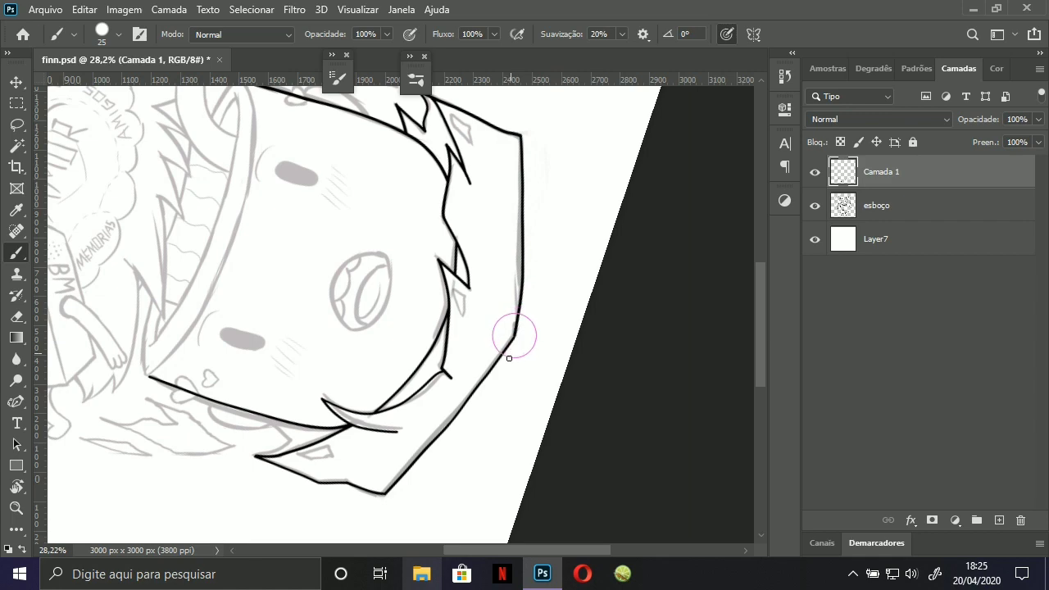
{"action": "key", "text": "r"}
{"action": "left_click_drag", "start_coordinate": [534, 204], "coordinate": [543, 376]}
{"action": "left_click_drag", "start_coordinate": [509, 254], "coordinate": [463, 354]}
{"action": "key", "text": "b"}
Toggle the esboço layer's visibility to check the line art, and leave that layer hidden.
{"action": "left_click", "coordinate": [815, 206]}
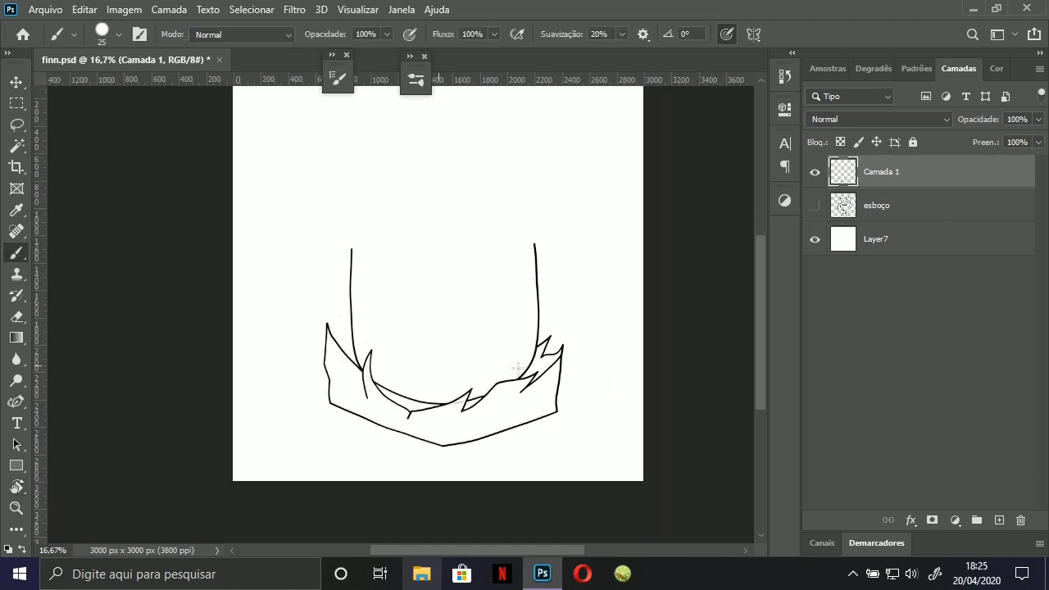
{"action": "left_click", "coordinate": [815, 207]}
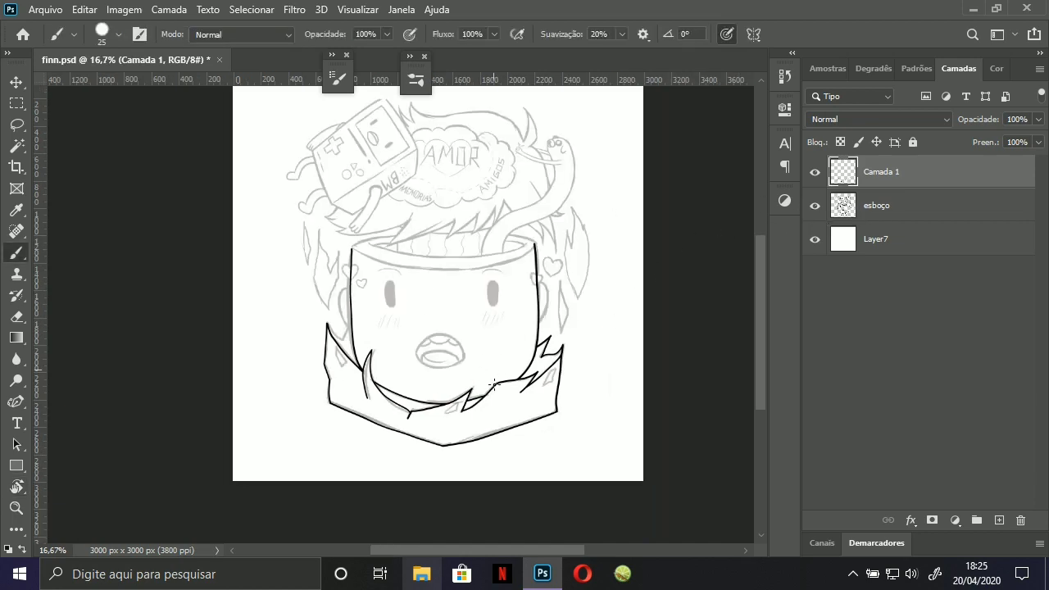
{"action": "mouse_move", "coordinate": [442, 403]}
{"action": "left_mouse_down"}
{"action": "mouse_move", "coordinate": [481, 391]}
{"action": "mouse_move", "coordinate": [520, 421]}
{"action": "mouse_move", "coordinate": [499, 347]}
{"action": "left_mouse_up"}
{"action": "left_click", "coordinate": [814, 206]}
Set the eraser's opacity to 100% and erase the grey leftover marks around the mug's bottom curve and hair tips.
{"action": "key", "text": "e"}
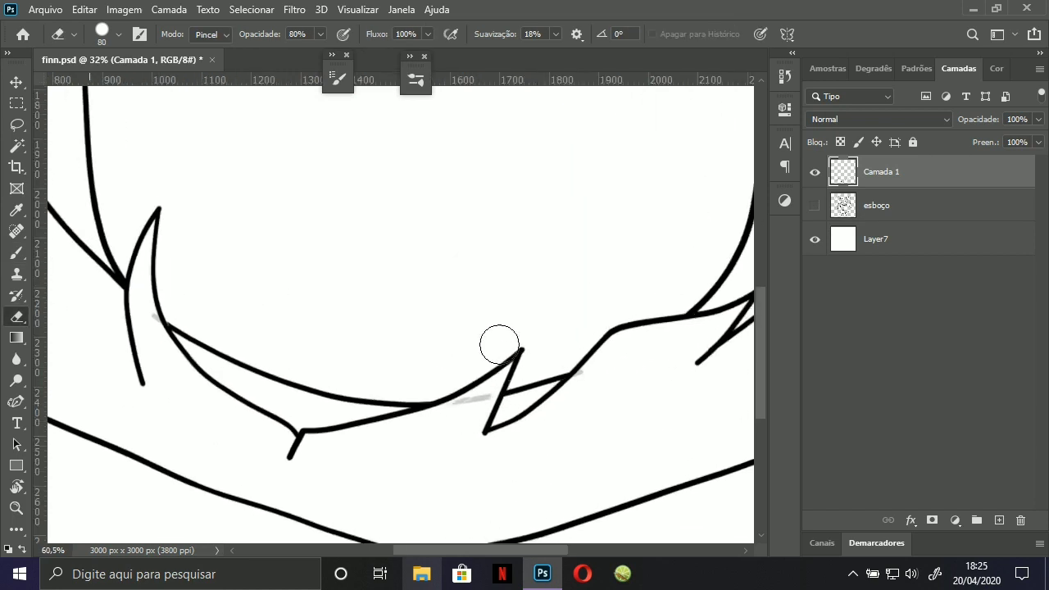
{"action": "left_click", "coordinate": [119, 37]}
{"action": "left_click", "coordinate": [296, 65]}
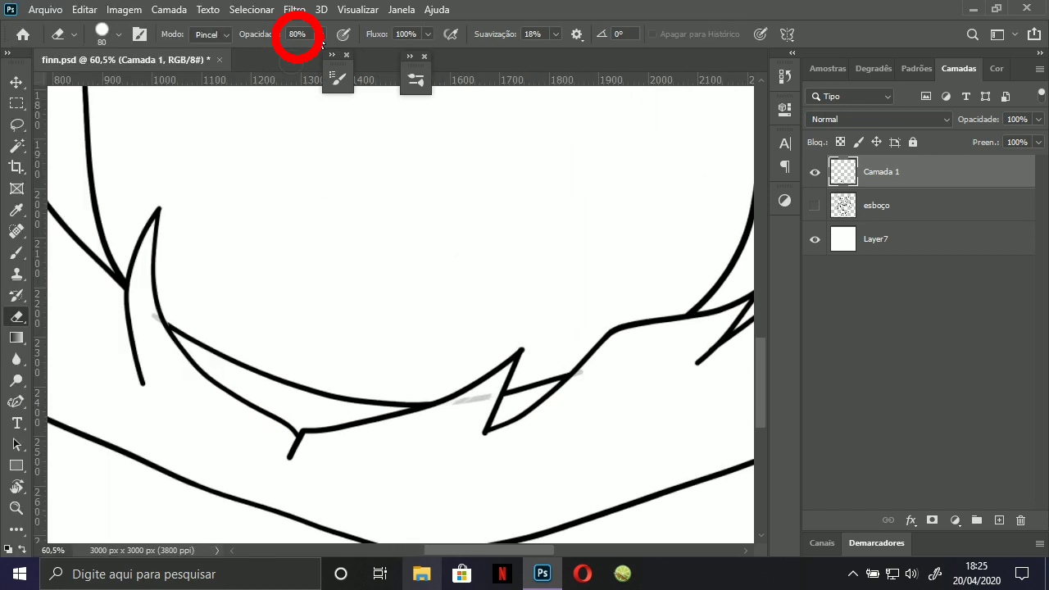
{"action": "left_click", "coordinate": [322, 37]}
{"action": "left_click_drag", "start_coordinate": [328, 56], "coordinate": [356, 58]}
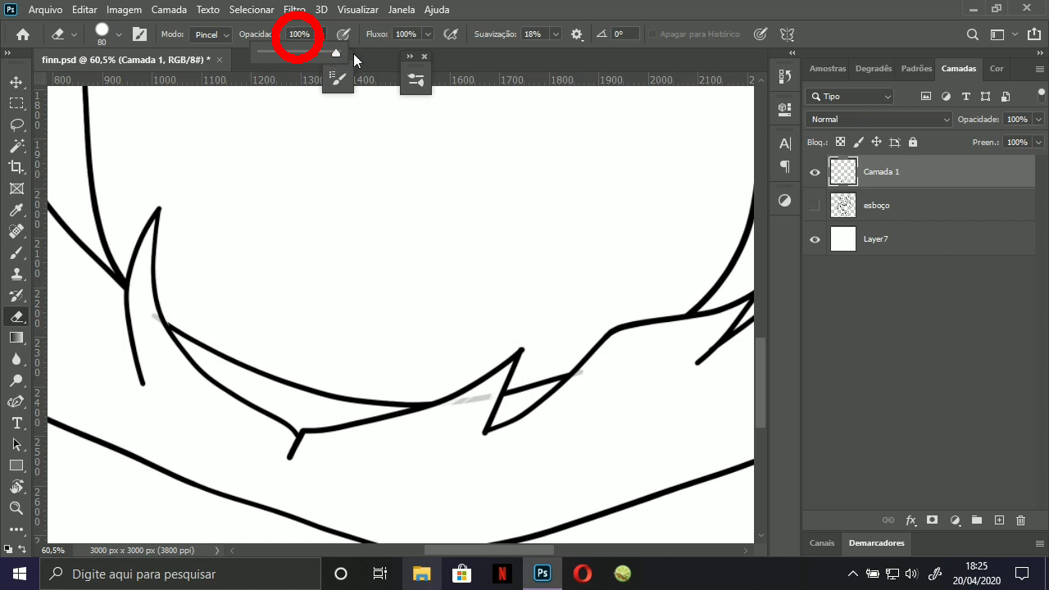
{"action": "left_click", "coordinate": [466, 66]}
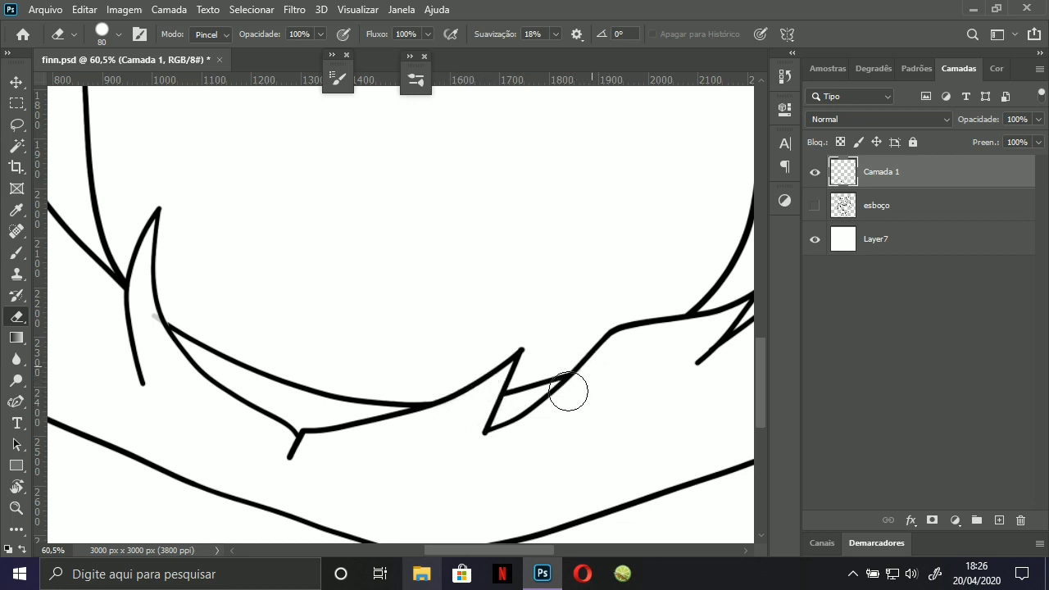
{"action": "key", "text": "ctrl+minus"}
{"action": "key", "text": "ctrl+minus"}
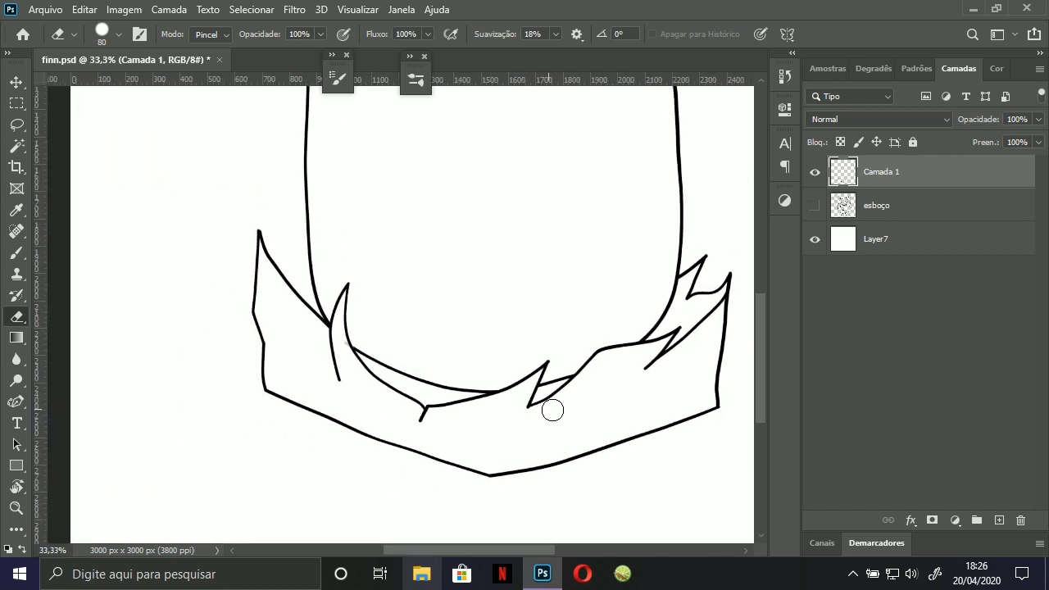
Set the eraser's brush size to 46 px and its hardness to 100%.
{"action": "scroll", "coordinate": [327, 361], "scroll_direction": "up", "scroll_amount": 5}
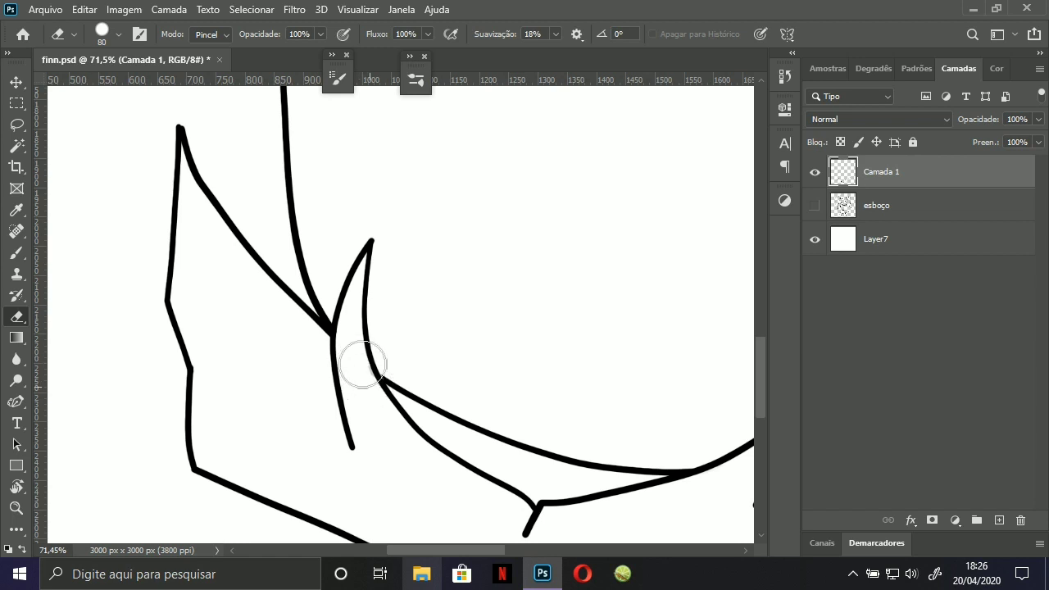
{"action": "scroll", "coordinate": [368, 371], "scroll_direction": "down", "scroll_amount": 2}
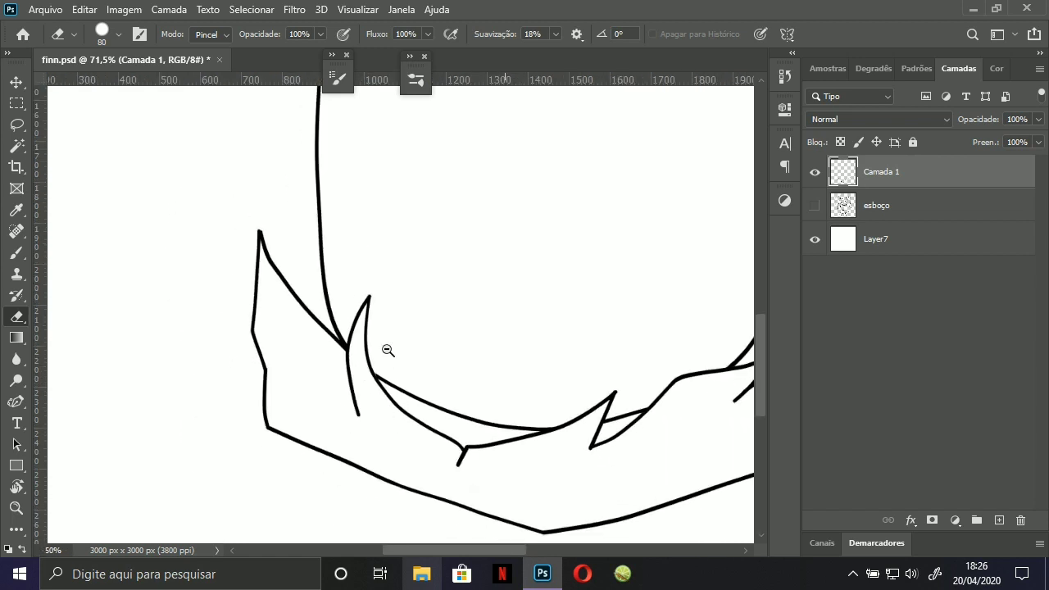
{"action": "scroll", "coordinate": [356, 312], "scroll_direction": "down", "scroll_amount": 2}
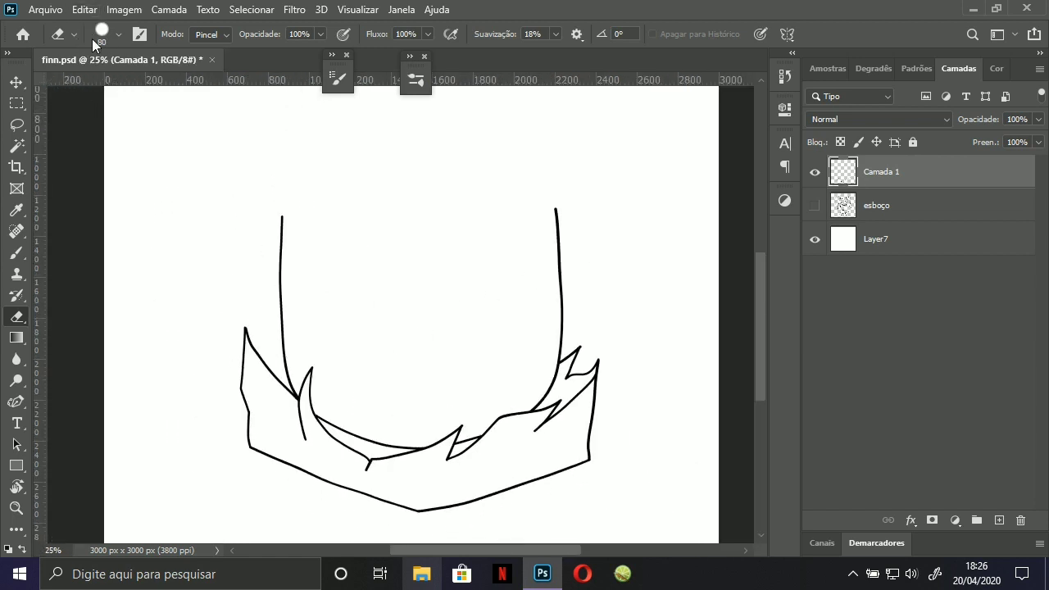
{"action": "left_click", "coordinate": [119, 35]}
{"action": "left_click_drag", "start_coordinate": [125, 40], "coordinate": [121, 46]}
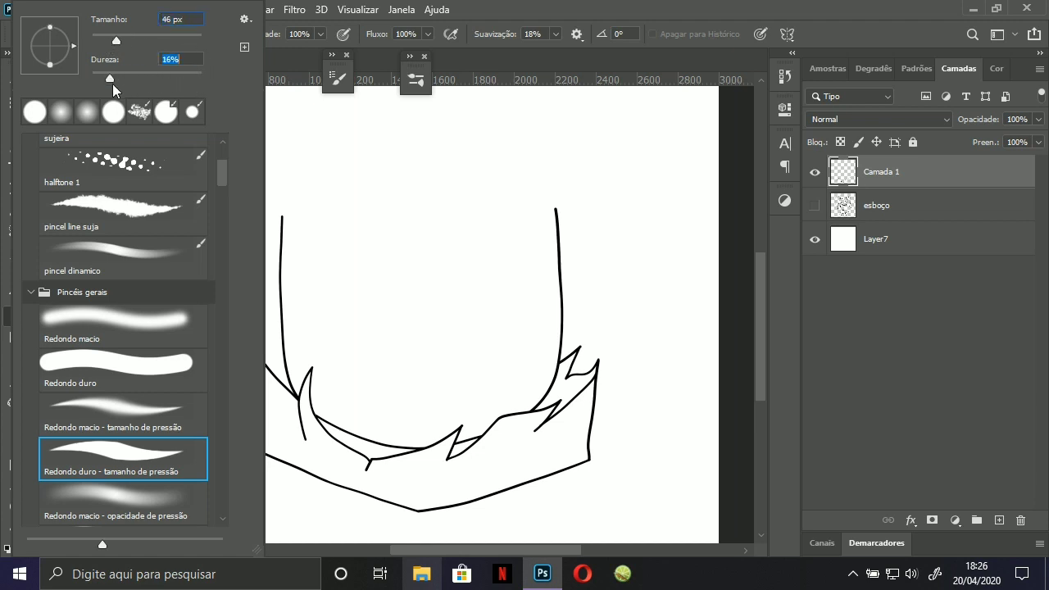
{"action": "left_click", "coordinate": [319, 423]}
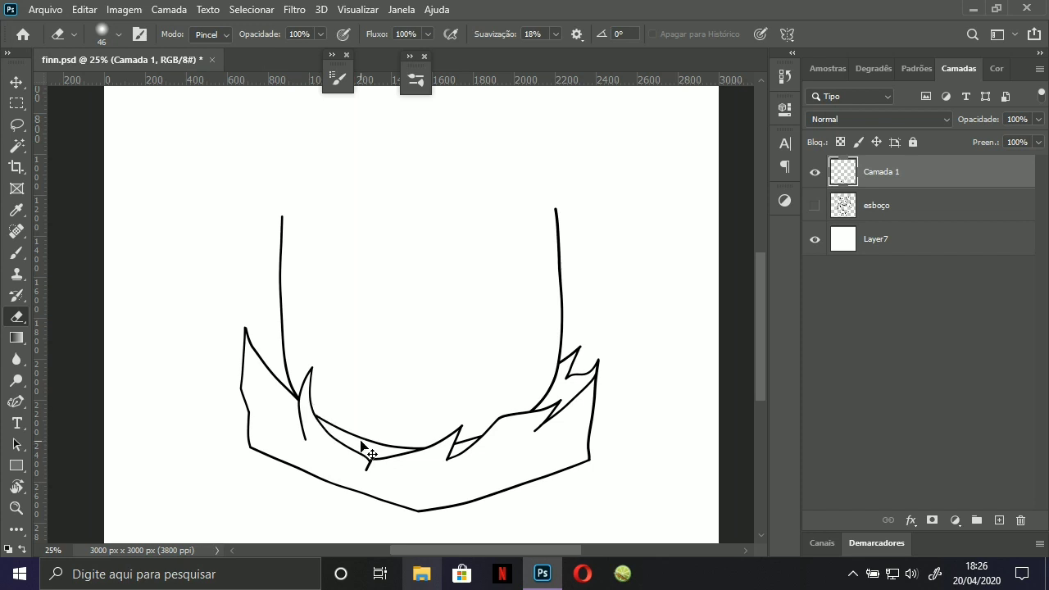
{"action": "scroll", "coordinate": [296, 401], "scroll_direction": "up", "scroll_amount": 3}
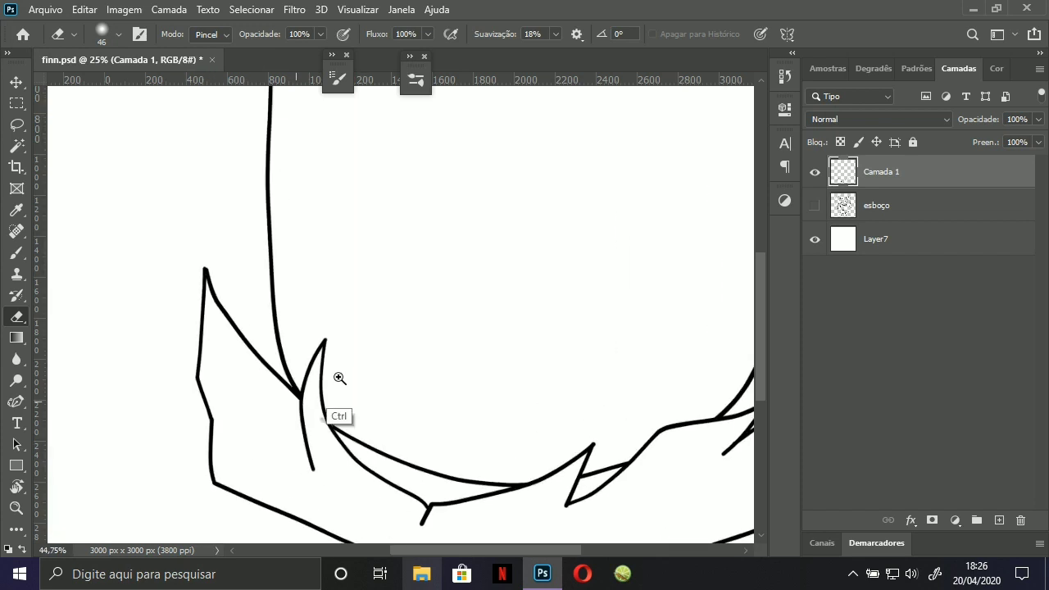
{"action": "left_click", "coordinate": [111, 37]}
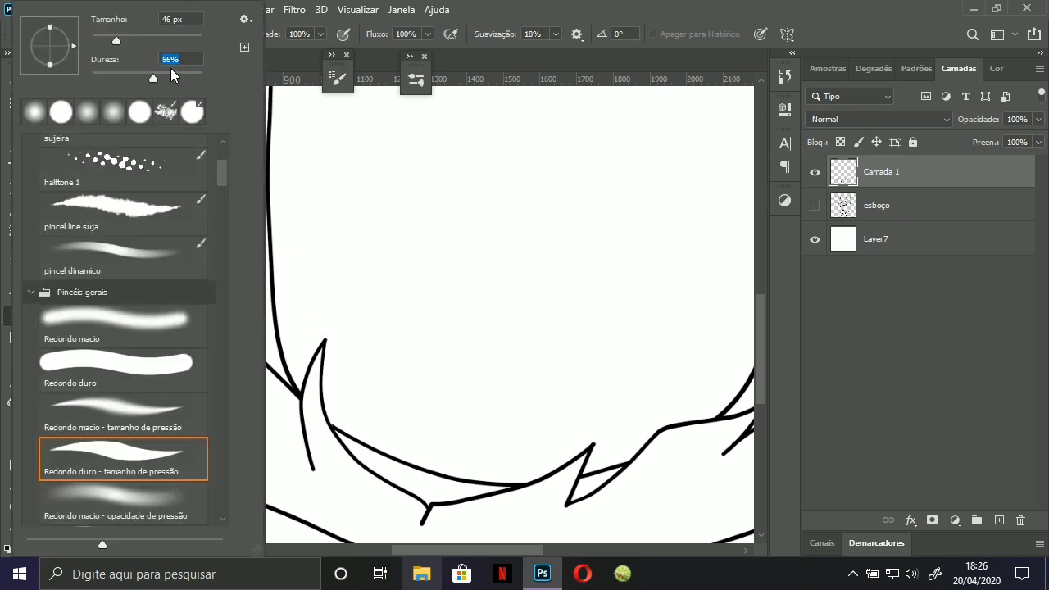
{"action": "type", "text": "100"}
{"action": "key", "text": "Return"}
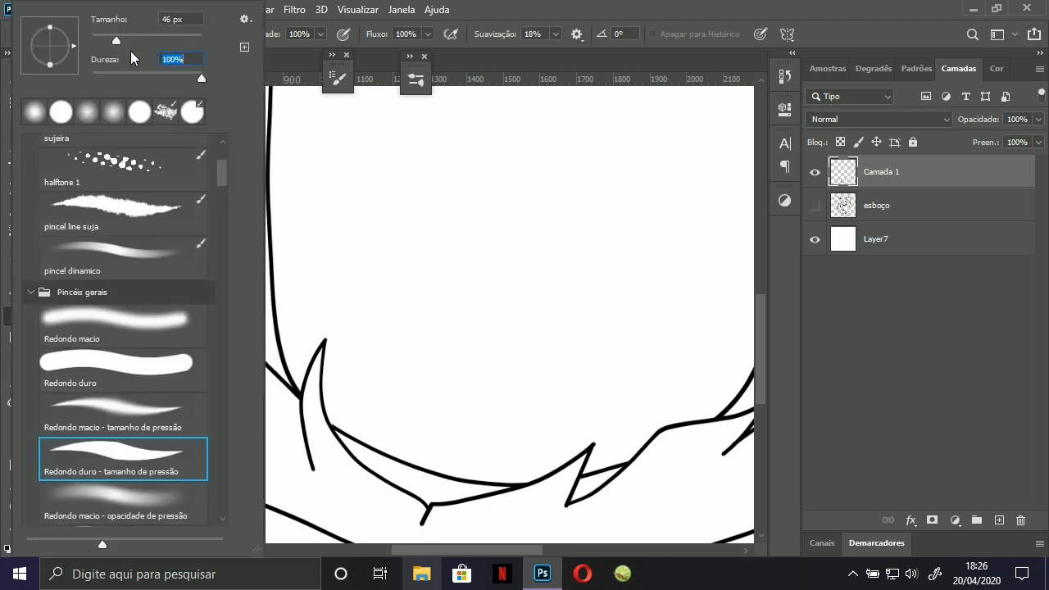
Try the Redondo macio - opacidade de pressão eraser on the line junction beside the left hair lock, and undo the stroke.
{"action": "left_click", "coordinate": [136, 512]}
{"action": "left_click", "coordinate": [285, 379]}
{"action": "left_click_drag", "start_coordinate": [288, 382], "coordinate": [292, 407]}
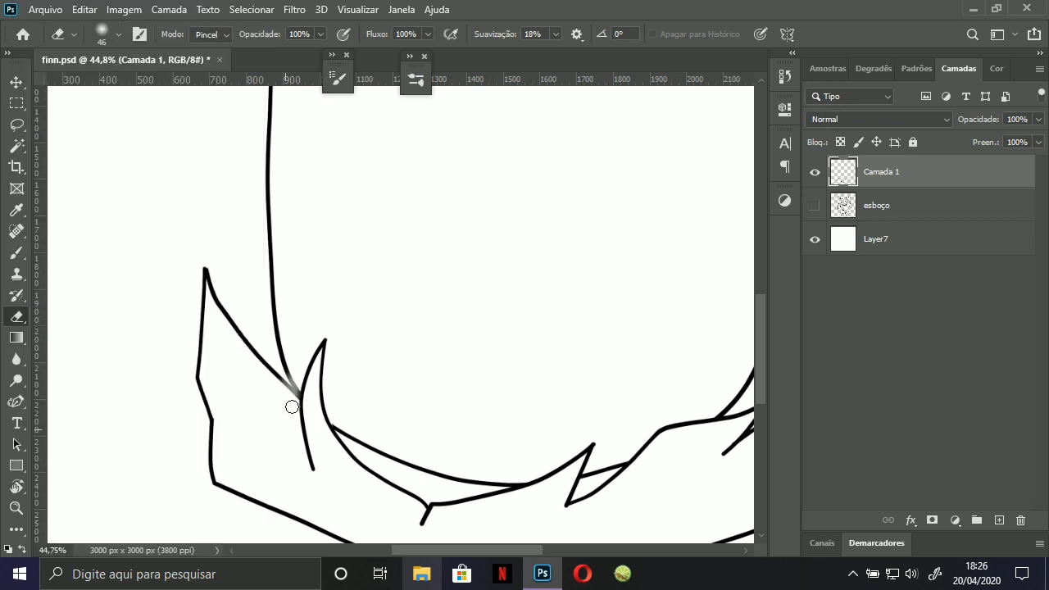
{"action": "key", "text": "ctrl+z"}
{"action": "left_click", "coordinate": [119, 31]}
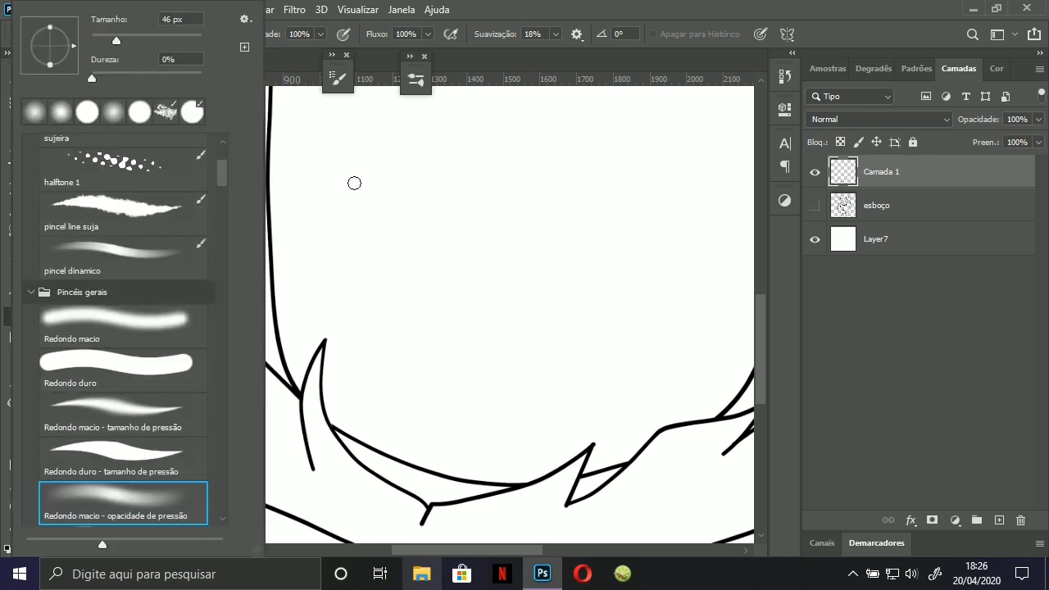
{"action": "left_click", "coordinate": [347, 189]}
{"action": "left_click_drag", "start_coordinate": [287, 268], "coordinate": [270, 278]}
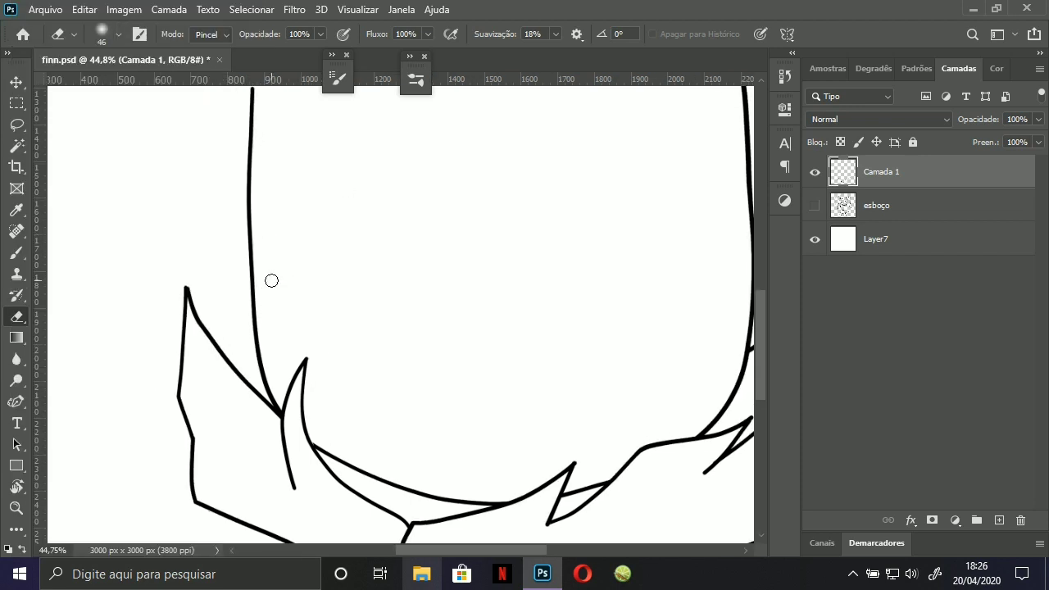
Show the esboço layer and, with the brush, ink the left ear and the pointed hair lock below it.
{"action": "key", "text": "b"}
{"action": "mouse_move", "coordinate": [244, 244]}
{"action": "left_mouse_down"}
{"action": "mouse_move", "coordinate": [227, 260]}
{"action": "mouse_move", "coordinate": [272, 281]}
{"action": "left_mouse_up"}
{"action": "left_click", "coordinate": [813, 207]}
{"action": "left_click_drag", "start_coordinate": [222, 218], "coordinate": [283, 302]}
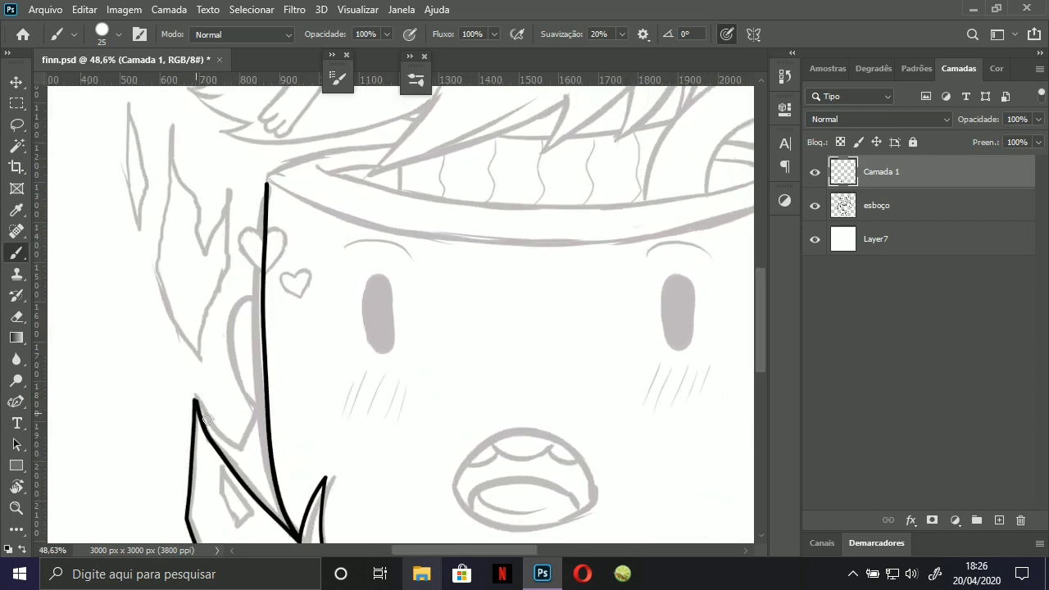
{"action": "mouse_move", "coordinate": [199, 407]}
{"action": "left_mouse_down"}
{"action": "mouse_move", "coordinate": [252, 445]}
{"action": "mouse_move", "coordinate": [280, 371]}
{"action": "left_mouse_up"}
{"action": "left_click_drag", "start_coordinate": [261, 406], "coordinate": [239, 383]}
{"action": "key", "text": "ctrl+z"}
{"action": "mouse_move", "coordinate": [261, 409]}
{"action": "left_mouse_down"}
{"action": "mouse_move", "coordinate": [227, 370]}
{"action": "mouse_move", "coordinate": [236, 292]}
{"action": "mouse_move", "coordinate": [275, 285]}
{"action": "mouse_move", "coordinate": [289, 314]}
{"action": "left_mouse_up"}
{"action": "key", "text": "ctrl+z"}
{"action": "key", "text": "ctrl+z"}
Ink the curved outline of the right ear against the mug's right side.
{"action": "left_click_drag", "start_coordinate": [722, 283], "coordinate": [454, 248]}
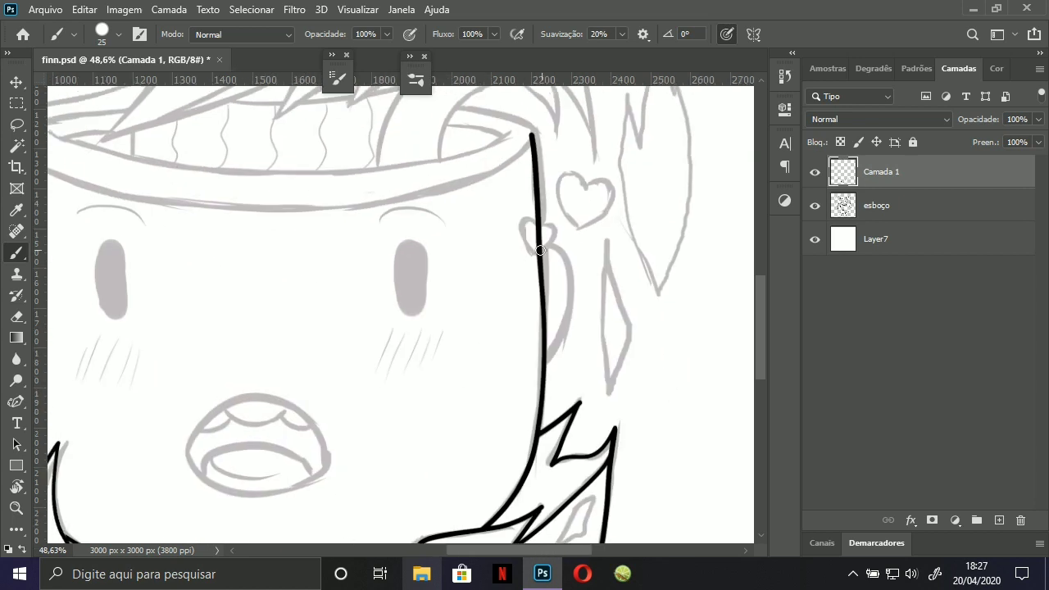
{"action": "mouse_move", "coordinate": [541, 248]}
{"action": "left_mouse_down"}
{"action": "mouse_move", "coordinate": [585, 250]}
{"action": "mouse_move", "coordinate": [580, 305]}
{"action": "mouse_move", "coordinate": [546, 359]}
{"action": "left_mouse_up"}
{"action": "mouse_move", "coordinate": [532, 361]}
{"action": "left_mouse_down"}
{"action": "mouse_move", "coordinate": [464, 370]}
{"action": "mouse_move", "coordinate": [482, 365]}
{"action": "left_mouse_up"}
{"action": "mouse_move", "coordinate": [507, 282]}
{"action": "left_mouse_down"}
{"action": "mouse_move", "coordinate": [434, 271]}
{"action": "mouse_move", "coordinate": [463, 279]}
{"action": "left_mouse_up"}
{"action": "left_click_drag", "start_coordinate": [467, 285], "coordinate": [414, 291]}
Switch the eraser to the Redondo duro - tamanho de pressão preset and erase the mug's side lines where the hearts overlap them.
{"action": "key", "text": "e"}
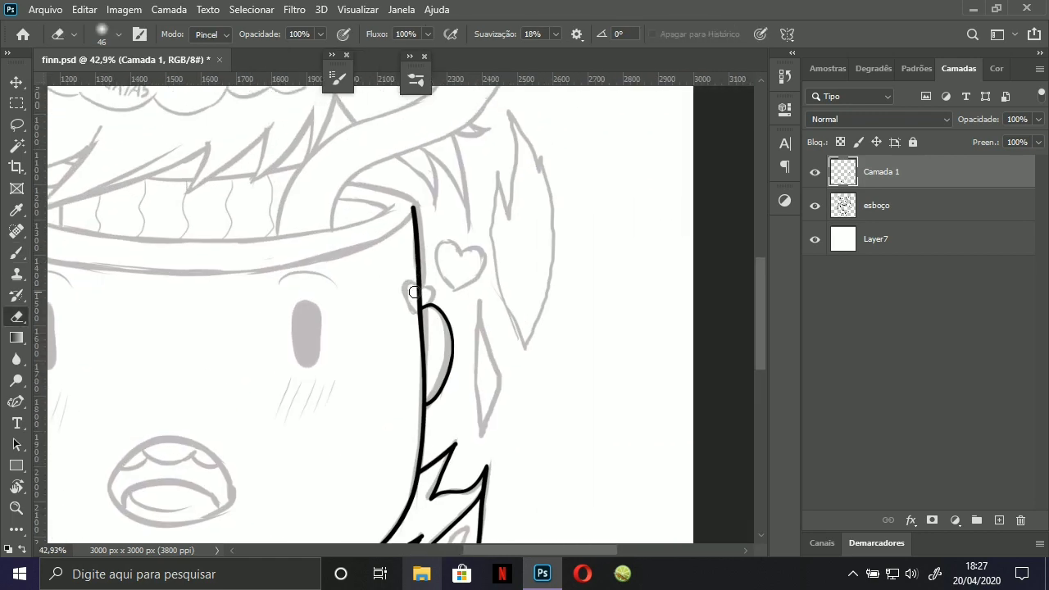
{"action": "left_click", "coordinate": [118, 36]}
{"action": "left_click", "coordinate": [129, 459]}
{"action": "left_click", "coordinate": [441, 219]}
{"action": "key", "text": "b"}
{"action": "mouse_move", "coordinate": [422, 294]}
{"action": "left_mouse_down"}
{"action": "mouse_move", "coordinate": [563, 222]}
{"action": "mouse_move", "coordinate": [794, 350]}
{"action": "left_mouse_up"}
{"action": "key", "text": "e"}
{"action": "left_click", "coordinate": [317, 332], "text": "alt"}
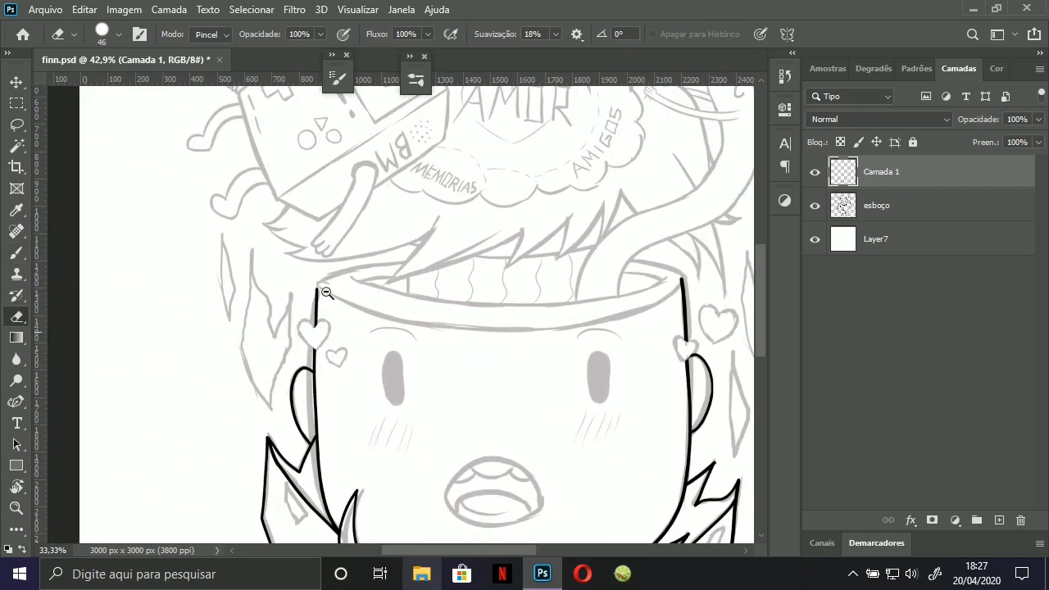
Rotate the canvas to 85° and ink the short back-rim curves starting at the mug's two upper corners.
{"action": "mouse_move", "coordinate": [438, 264]}
{"action": "left_mouse_down"}
{"action": "mouse_move", "coordinate": [298, 302]}
{"action": "mouse_move", "coordinate": [423, 155]}
{"action": "left_mouse_up"}
{"action": "key", "text": "r"}
{"action": "mouse_move", "coordinate": [427, 156]}
{"action": "left_mouse_down"}
{"action": "mouse_move", "coordinate": [417, 263]}
{"action": "mouse_move", "coordinate": [417, 251]}
{"action": "left_mouse_up"}
{"action": "key", "text": "b"}
{"action": "left_click_drag", "start_coordinate": [354, 190], "coordinate": [358, 195]}
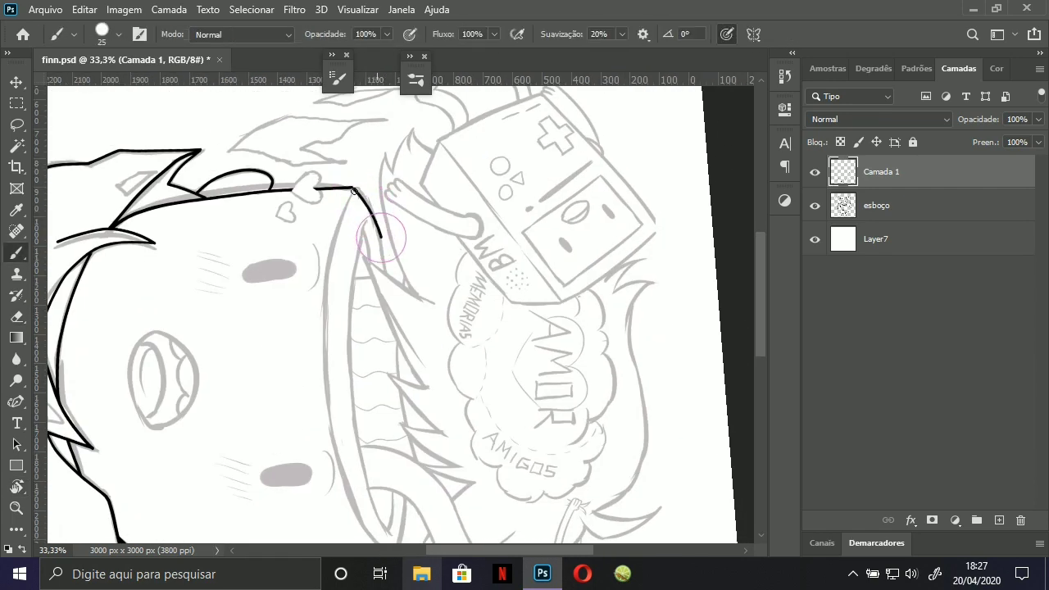
{"action": "key", "text": "ctrl+z"}
{"action": "scroll", "coordinate": [347, 200], "scroll_direction": "down", "scroll_amount": 1}
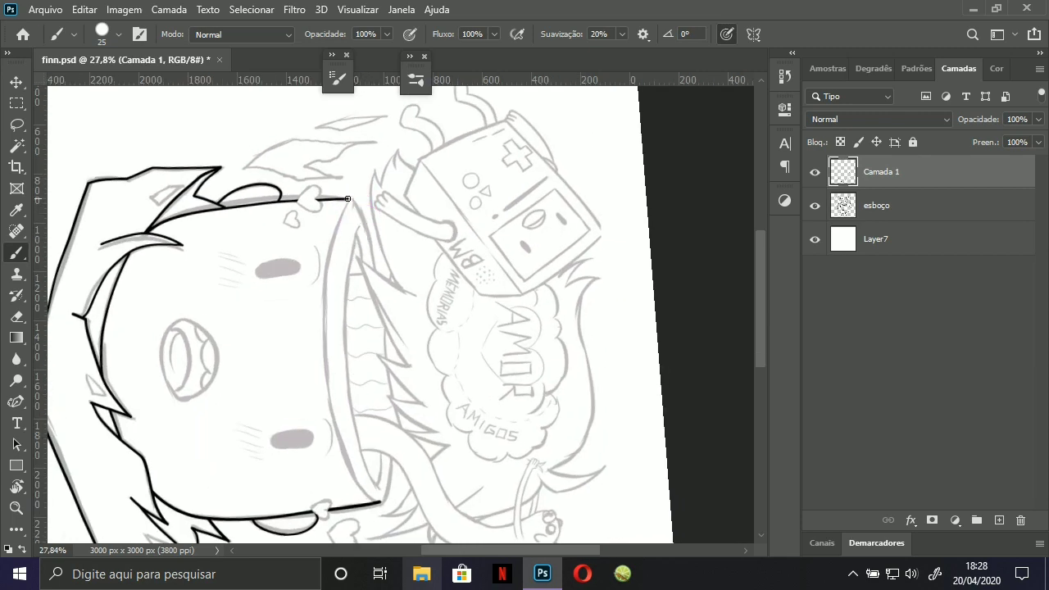
{"action": "mouse_move", "coordinate": [348, 199]}
{"action": "left_mouse_down"}
{"action": "mouse_move", "coordinate": [375, 272]}
{"action": "mouse_move", "coordinate": [361, 214]}
{"action": "left_mouse_up"}
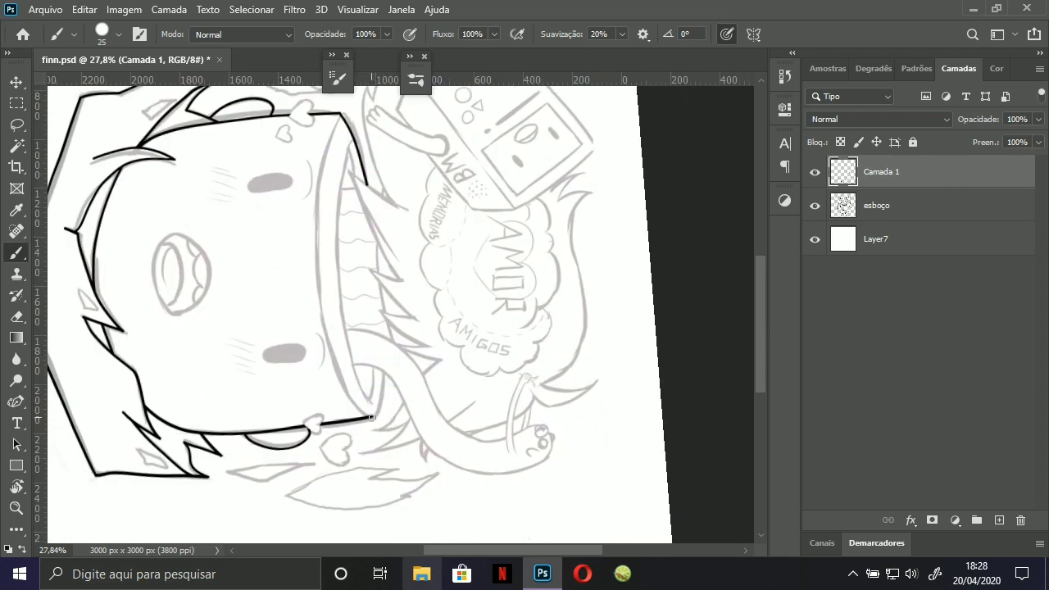
{"action": "left_click_drag", "start_coordinate": [372, 417], "coordinate": [379, 365]}
{"action": "scroll", "coordinate": [293, 288], "scroll_direction": "down", "scroll_amount": 1}
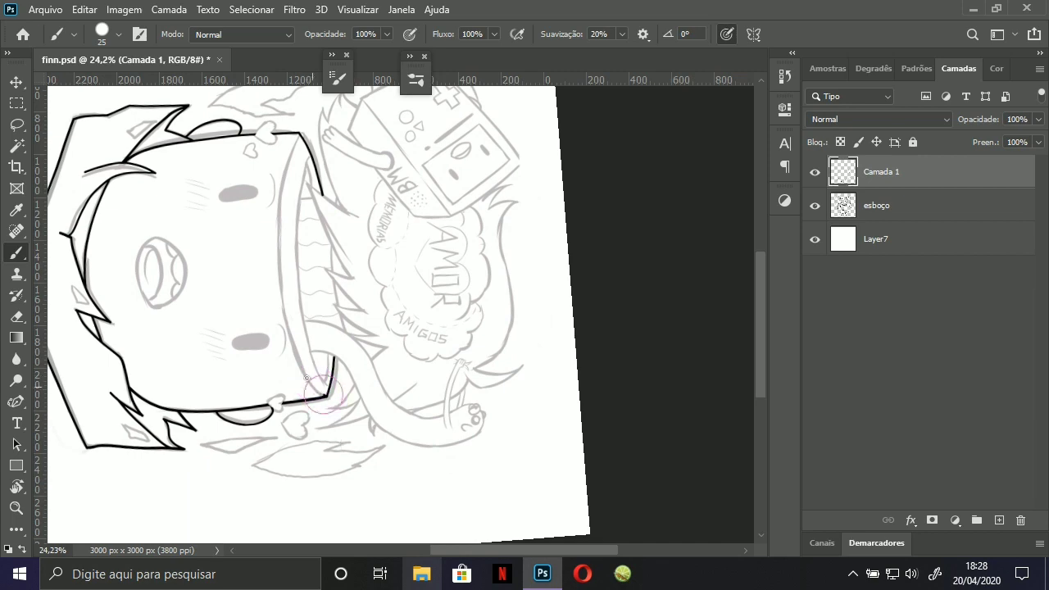
Ink the mug's long front rim curve from corner to corner with 32% smoothing, and return the canvas to 0° rotation.
{"action": "scroll", "coordinate": [344, 222], "scroll_direction": "down", "scroll_amount": 4}
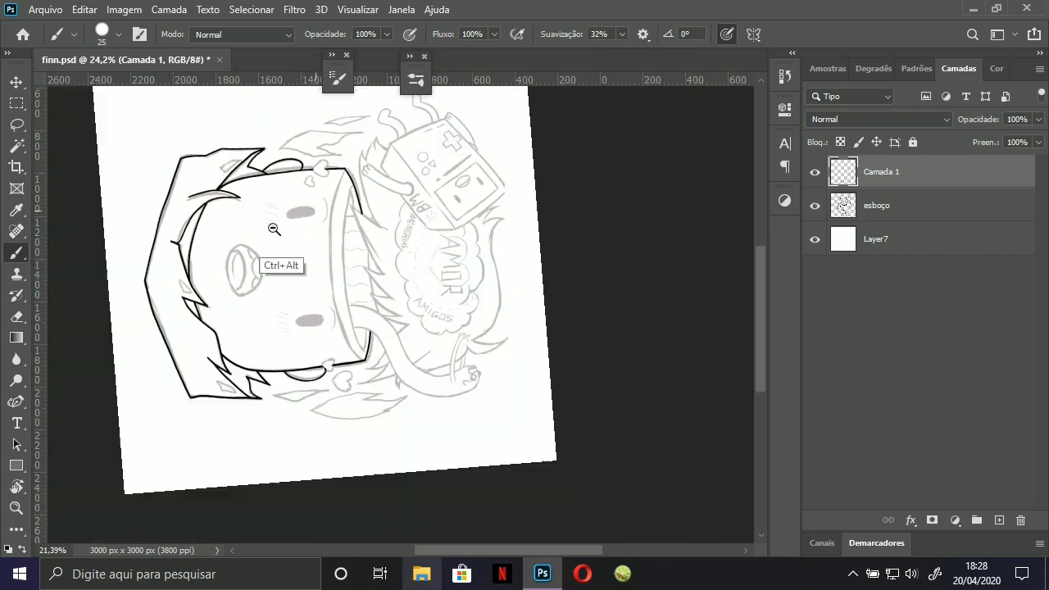
{"action": "mouse_move", "coordinate": [332, 174]}
{"action": "left_mouse_down"}
{"action": "mouse_move", "coordinate": [329, 266]}
{"action": "mouse_move", "coordinate": [347, 328]}
{"action": "mouse_move", "coordinate": [353, 256]}
{"action": "left_mouse_up"}
{"action": "key", "text": "r"}
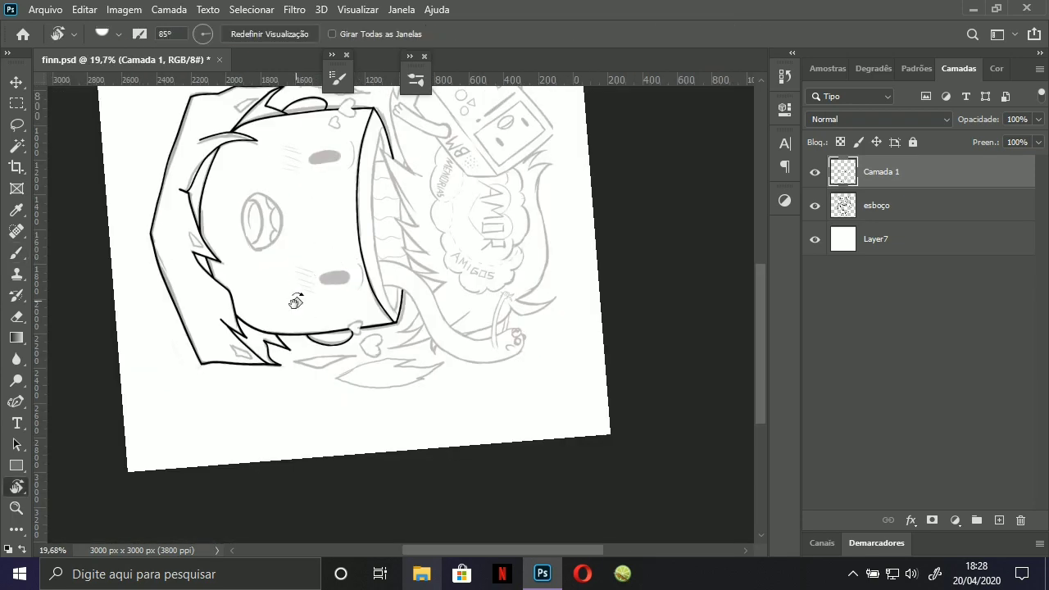
{"action": "left_click_drag", "start_coordinate": [295, 300], "coordinate": [304, 435]}
Set the brush's smoothing to 19% and toggle the esboço layer's visibility to check the rim.
{"action": "key", "text": "b"}
{"action": "left_click", "coordinate": [622, 35]}
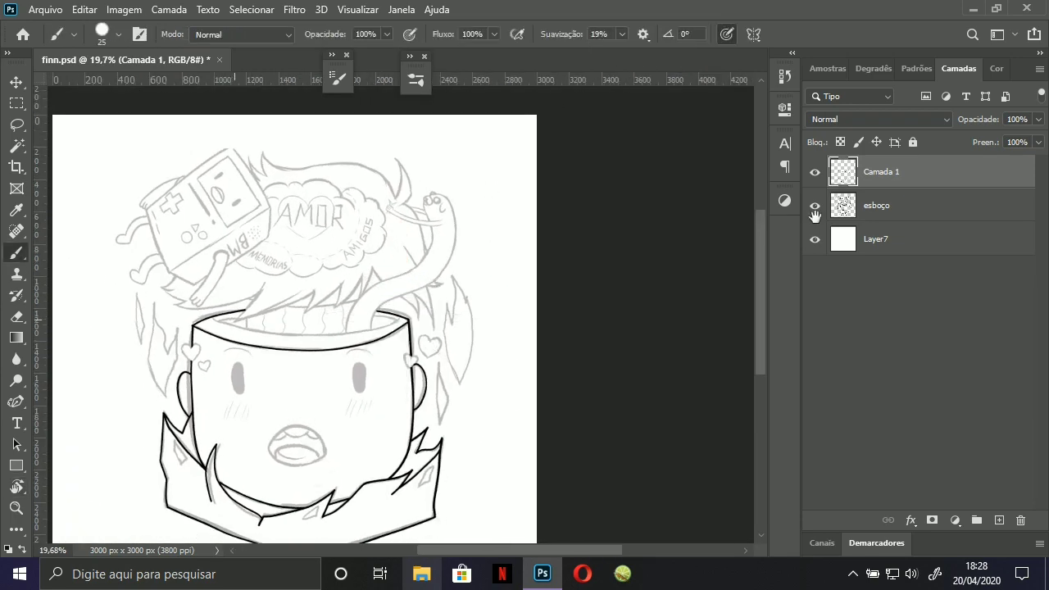
{"action": "left_click", "coordinate": [815, 207]}
{"action": "left_click", "coordinate": [814, 207]}
Ink both eyes as solid vertical strokes with a 100 px brush, and check them with the esboço layer briefly hidden.
{"action": "left_click_drag", "start_coordinate": [279, 299], "coordinate": [361, 297]}
{"action": "left_click", "coordinate": [118, 35]}
{"action": "double_click", "coordinate": [182, 19]}
{"action": "type", "text": "100"}
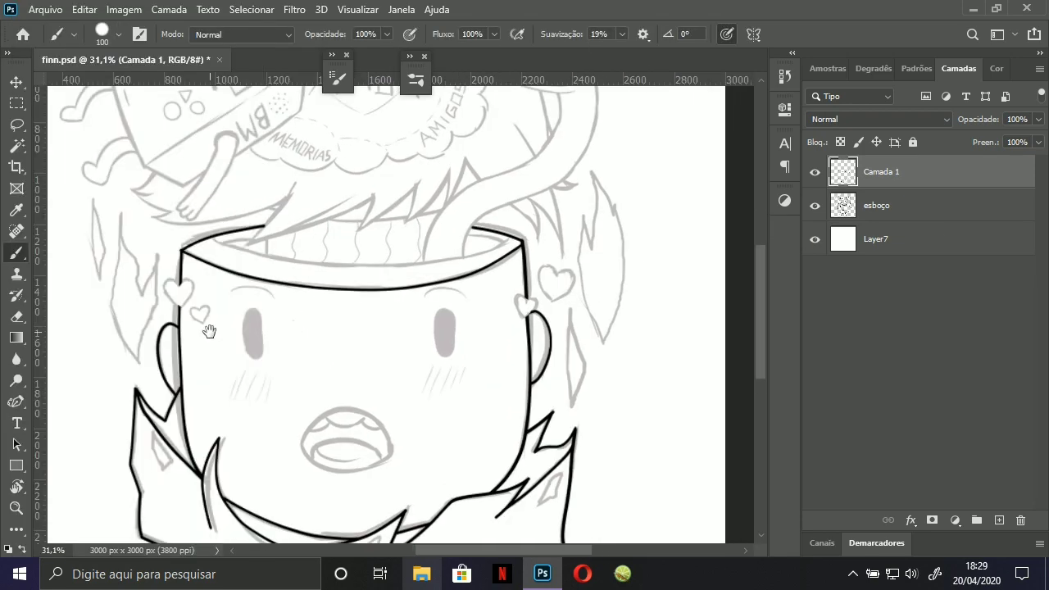
{"action": "left_click_drag", "start_coordinate": [208, 330], "coordinate": [265, 306]}
{"action": "mouse_move", "coordinate": [306, 289]}
{"action": "left_mouse_down"}
{"action": "mouse_move", "coordinate": [309, 344]}
{"action": "mouse_move", "coordinate": [311, 333]}
{"action": "left_mouse_up"}
{"action": "key", "text": "ctrl+z"}
{"action": "key", "text": "ctrl+z"}
{"action": "key", "text": "ctrl+z"}
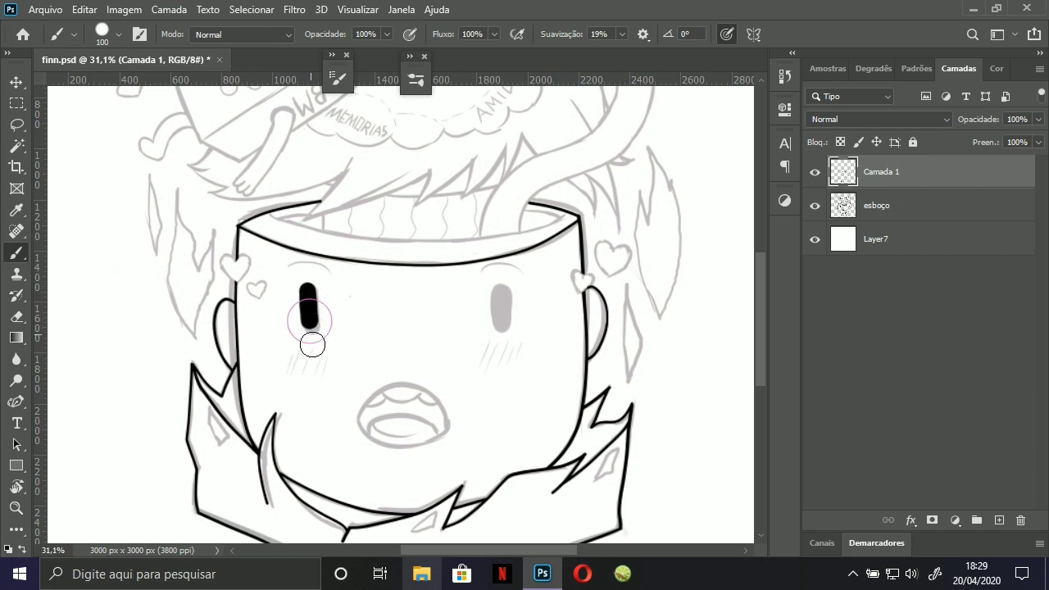
{"action": "key", "text": "ctrl+z"}
{"action": "mouse_move", "coordinate": [501, 289]}
{"action": "left_mouse_down"}
{"action": "mouse_move", "coordinate": [502, 330]}
{"action": "mouse_move", "coordinate": [501, 264]}
{"action": "left_mouse_up"}
{"action": "left_click_drag", "start_coordinate": [373, 281], "coordinate": [308, 286]}
{"action": "left_click", "coordinate": [815, 207]}
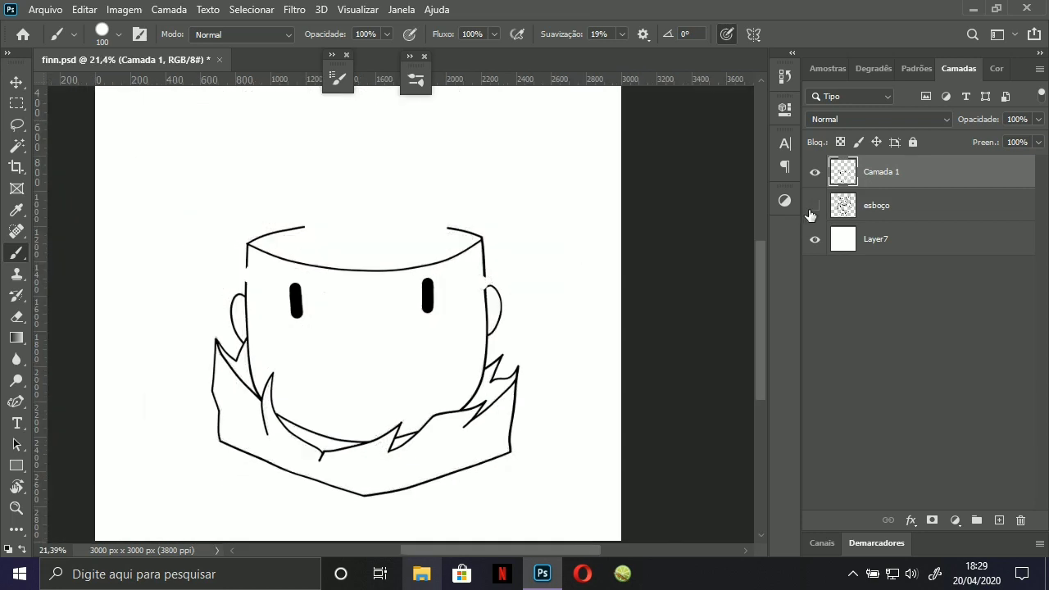
{"action": "left_click", "coordinate": [815, 206]}
Set the brush size to 23 px and ink the arched eyebrow above each eye.
{"action": "left_click", "coordinate": [119, 35]}
{"action": "left_click_drag", "start_coordinate": [113, 39], "coordinate": [103, 40]}
{"action": "left_click", "coordinate": [321, 382]}
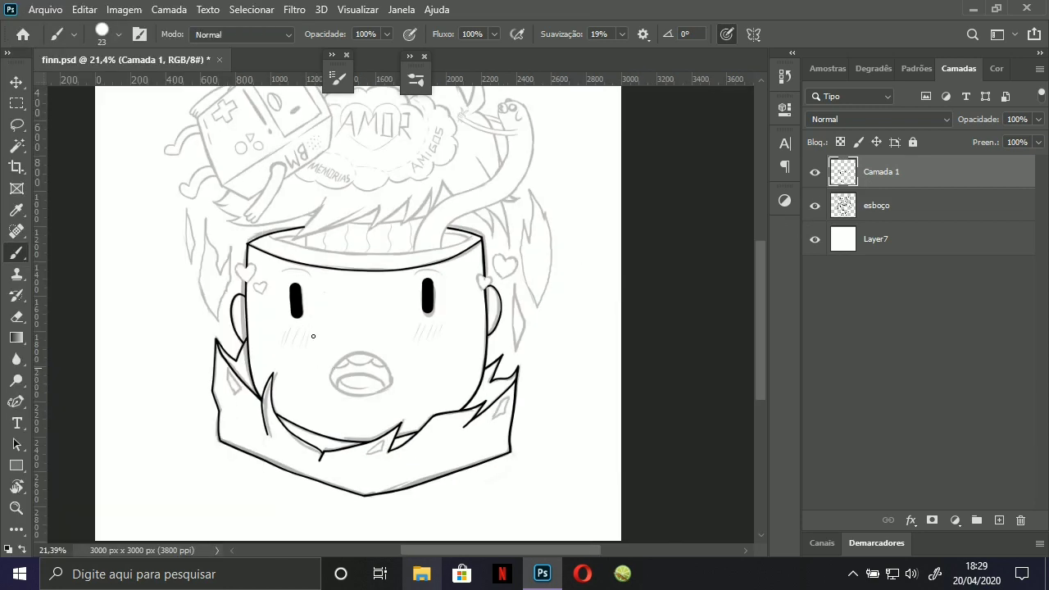
{"action": "scroll", "coordinate": [320, 368], "scroll_direction": "up", "scroll_amount": 5}
{"action": "left_click_drag", "start_coordinate": [249, 187], "coordinate": [300, 193]}
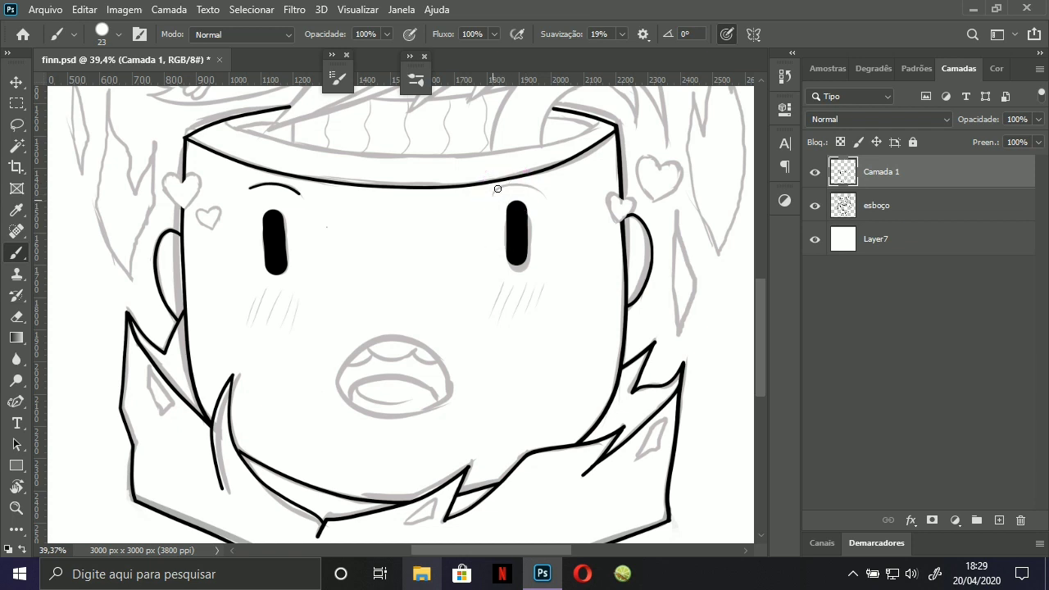
{"action": "mouse_move", "coordinate": [496, 194]}
{"action": "left_mouse_down"}
{"action": "mouse_move", "coordinate": [558, 197]}
{"action": "mouse_move", "coordinate": [458, 182]}
{"action": "mouse_move", "coordinate": [500, 167]}
{"action": "left_mouse_up"}
{"action": "key", "text": "ctrl+z"}
{"action": "scroll", "coordinate": [431, 200], "scroll_direction": "down", "scroll_amount": 3}
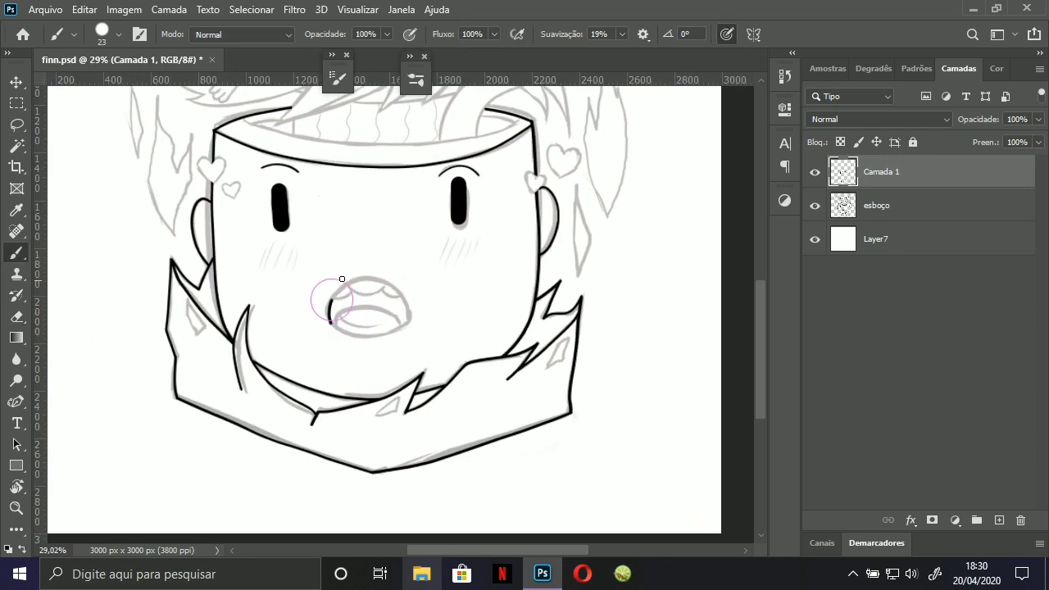
Ink the mouth's outer outline, erasing and redrawing its lower-right edge.
{"action": "mouse_move", "coordinate": [342, 278]}
{"action": "left_mouse_down"}
{"action": "mouse_move", "coordinate": [405, 293]}
{"action": "mouse_move", "coordinate": [409, 323]}
{"action": "left_mouse_up"}
{"action": "key", "text": "ctrl+z"}
{"action": "mouse_move", "coordinate": [334, 326]}
{"action": "left_mouse_down"}
{"action": "mouse_move", "coordinate": [338, 278]}
{"action": "mouse_move", "coordinate": [387, 284]}
{"action": "mouse_move", "coordinate": [415, 327]}
{"action": "mouse_move", "coordinate": [319, 321]}
{"action": "left_mouse_up"}
{"action": "key", "text": "e"}
{"action": "scroll", "coordinate": [319, 320], "scroll_direction": "up", "scroll_amount": 3}
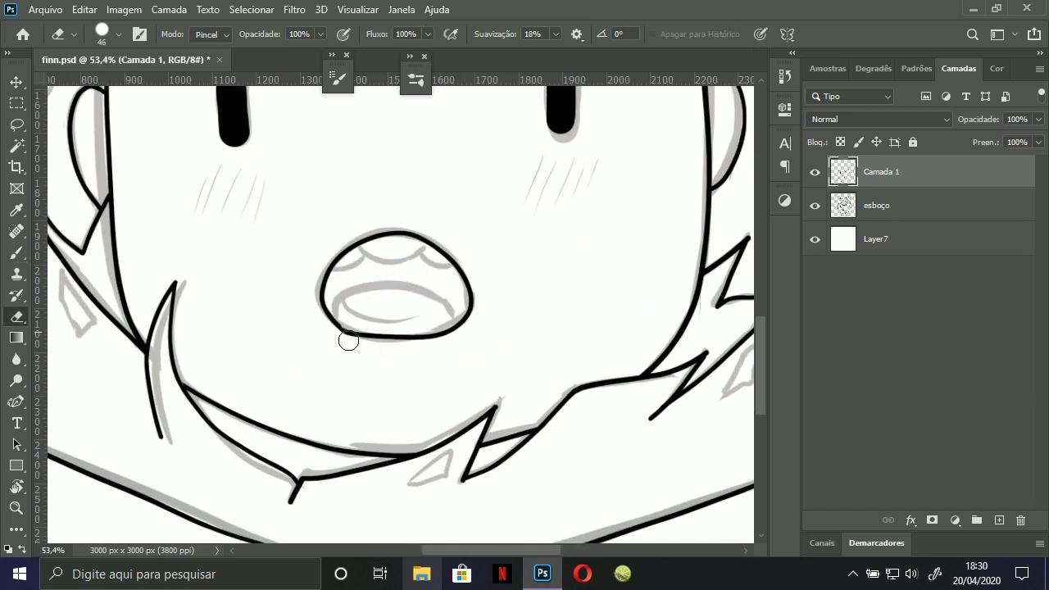
{"action": "key", "text": "b"}
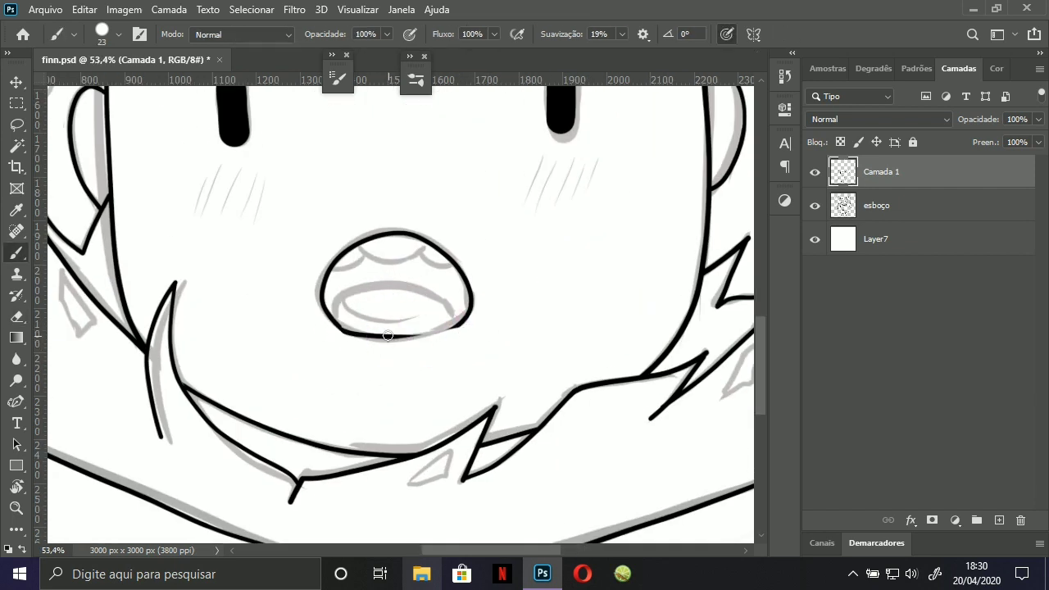
{"action": "mouse_move", "coordinate": [420, 334]}
{"action": "left_mouse_down"}
{"action": "mouse_move", "coordinate": [447, 330]}
{"action": "mouse_move", "coordinate": [471, 305]}
{"action": "left_mouse_up"}
{"action": "mouse_move", "coordinate": [332, 314]}
{"action": "left_mouse_down"}
{"action": "mouse_move", "coordinate": [427, 285]}
{"action": "mouse_move", "coordinate": [466, 314]}
{"action": "mouse_move", "coordinate": [407, 320]}
{"action": "mouse_move", "coordinate": [412, 286]}
{"action": "left_mouse_up"}
Toggle the esboço layer's visibility to check the face's line art, and undo the last two strokes.
{"action": "scroll", "coordinate": [464, 312], "scroll_direction": "down", "scroll_amount": 3}
{"action": "left_click", "coordinate": [815, 206]}
{"action": "left_click", "coordinate": [815, 207]}
{"action": "scroll", "coordinate": [417, 259], "scroll_direction": "up", "scroll_amount": 3}
{"action": "key", "text": "ctrl+z"}
{"action": "key", "text": "ctrl+z"}
Set the brush's smoothing to 14% and ink the heart-shaped foot on the game console's lower leg.
{"action": "left_click_drag", "start_coordinate": [623, 34], "coordinate": [611, 39]}
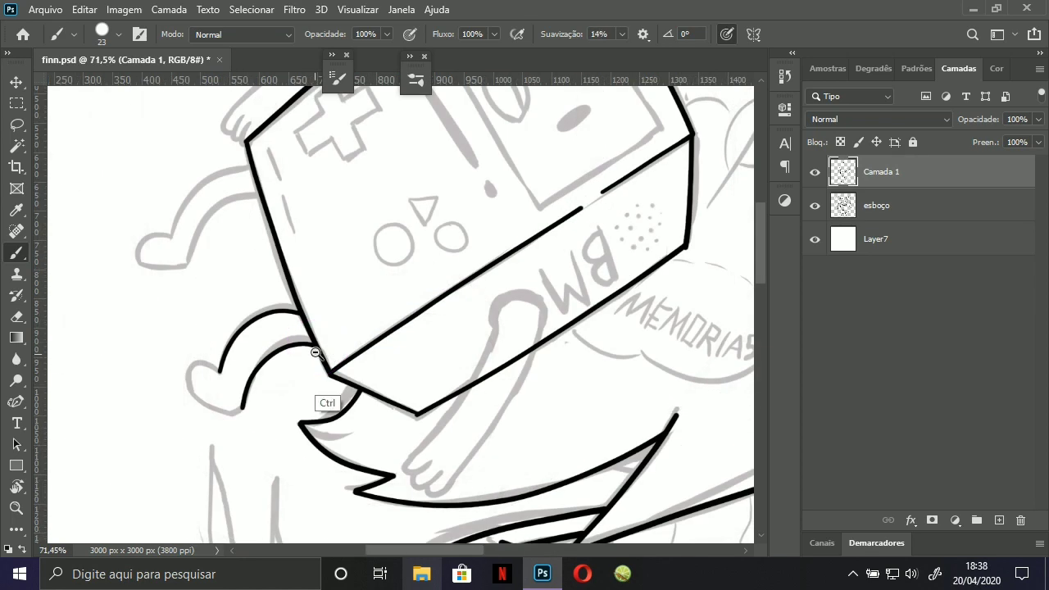
{"action": "scroll", "coordinate": [265, 421], "scroll_direction": "down", "scroll_amount": 2}
{"action": "scroll", "coordinate": [232, 365], "scroll_direction": "up", "scroll_amount": 2}
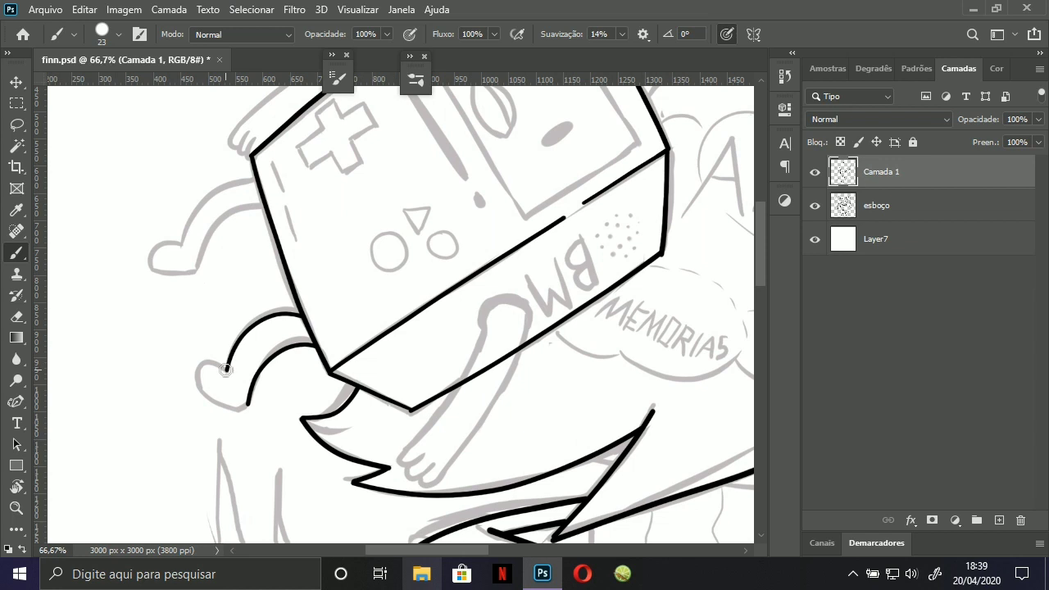
{"action": "mouse_move", "coordinate": [195, 354]}
{"action": "left_mouse_down"}
{"action": "mouse_move", "coordinate": [189, 381]}
{"action": "mouse_move", "coordinate": [212, 416]}
{"action": "mouse_move", "coordinate": [272, 401]}
{"action": "mouse_move", "coordinate": [255, 371]}
{"action": "left_mouse_up"}
{"action": "left_click_drag", "start_coordinate": [257, 301], "coordinate": [294, 386]}
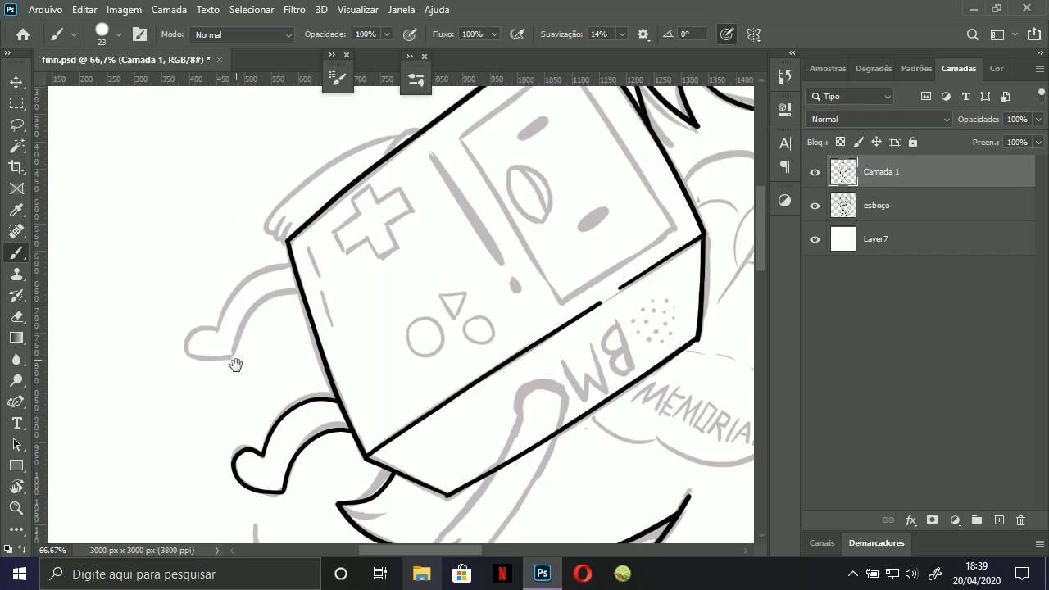
Try to move the inked lower leg of the game console onto the sketched upper leg with Free Transform.
{"action": "left_click_drag", "start_coordinate": [235, 365], "coordinate": [200, 352]}
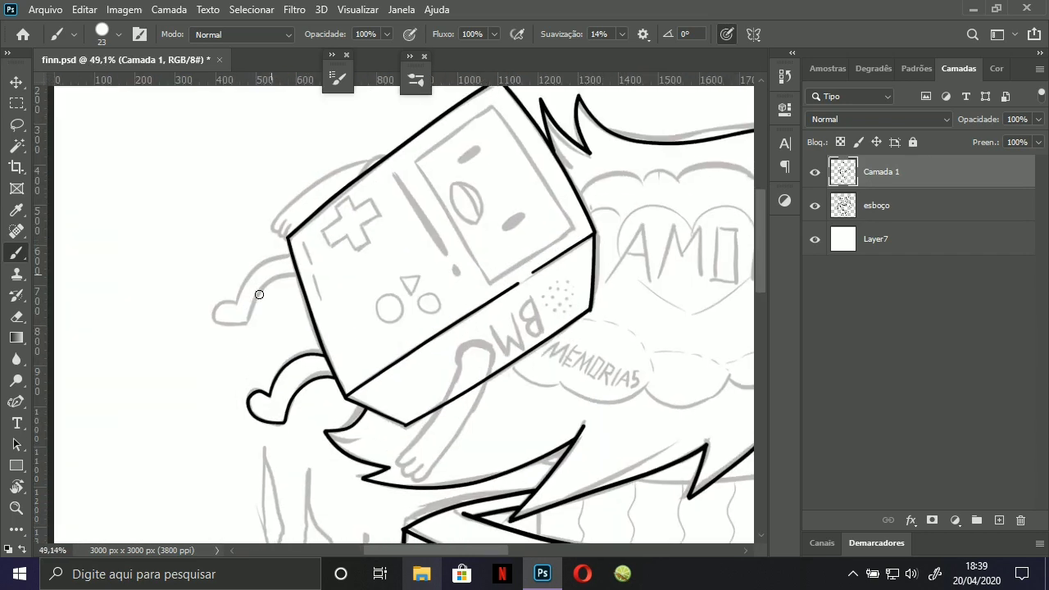
{"action": "left_click", "coordinate": [16, 124]}
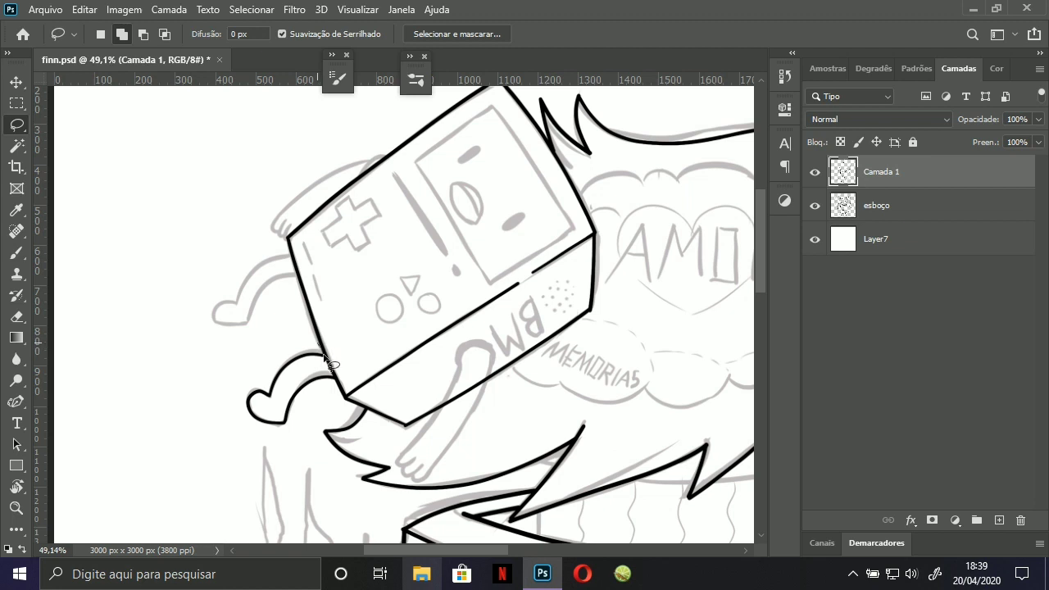
{"action": "mouse_move", "coordinate": [309, 429]}
{"action": "left_mouse_down"}
{"action": "mouse_move", "coordinate": [222, 402]}
{"action": "mouse_move", "coordinate": [303, 375]}
{"action": "left_mouse_up"}
{"action": "key", "text": "ctrl+t"}
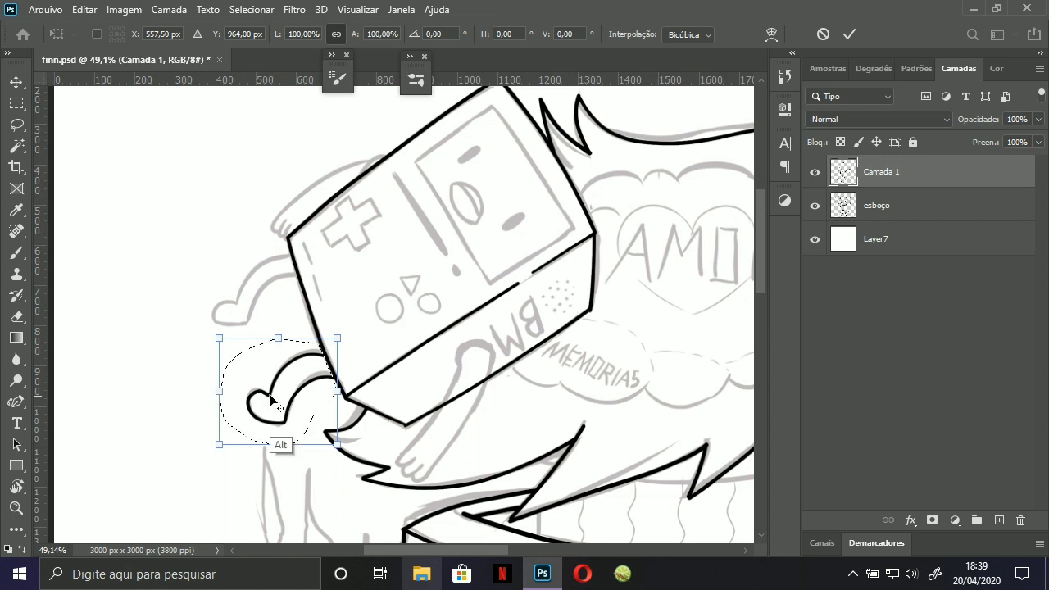
{"action": "left_click_drag", "start_coordinate": [273, 395], "coordinate": [250, 332]}
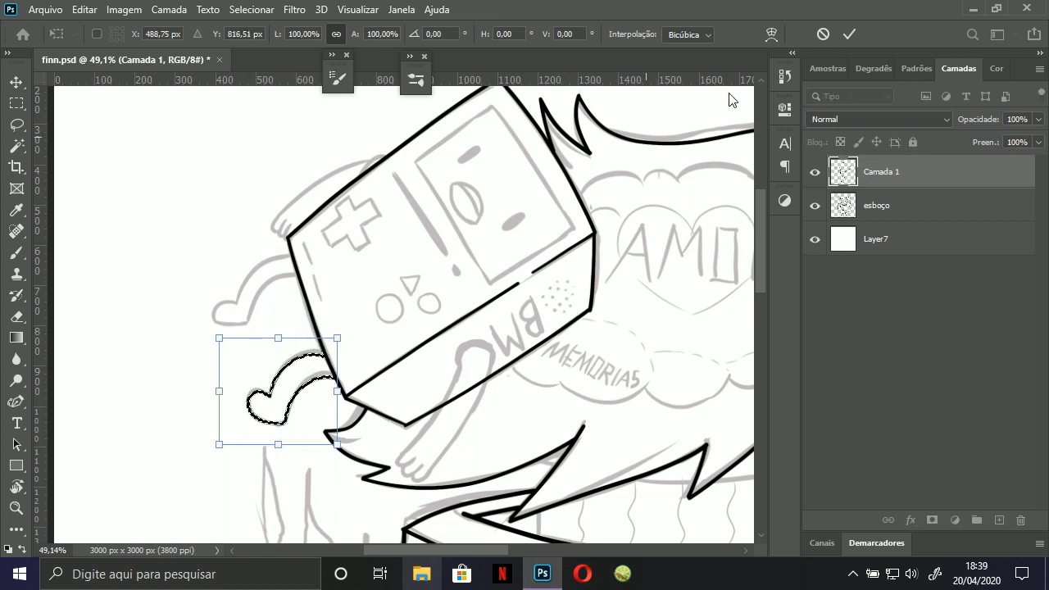
{"action": "left_click", "coordinate": [851, 36]}
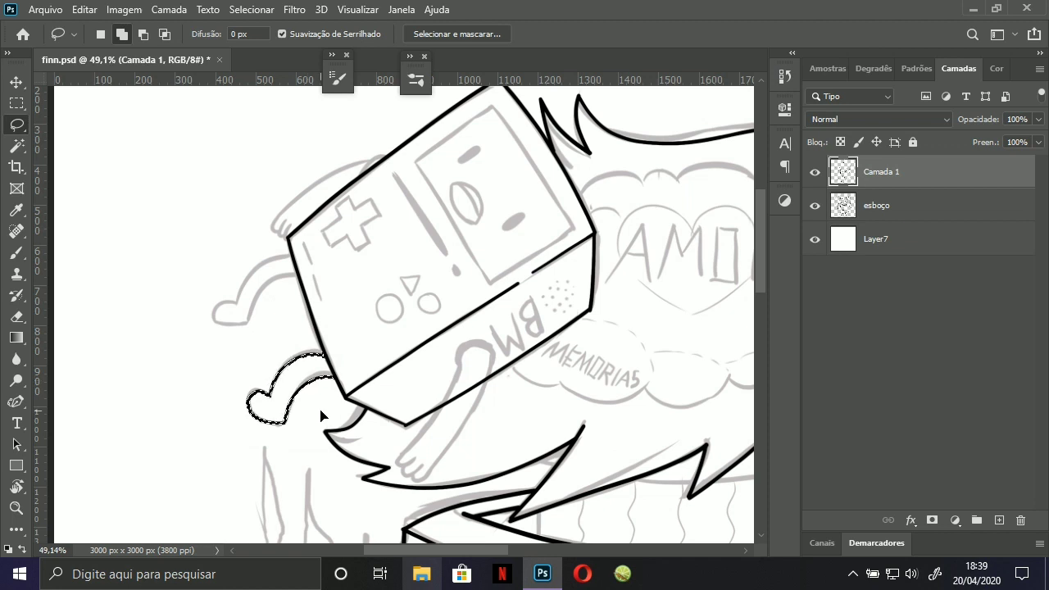
{"action": "key", "text": "ctrl+t"}
{"action": "mouse_move", "coordinate": [357, 329]}
{"action": "left_mouse_down"}
{"action": "mouse_move", "coordinate": [356, 306]}
{"action": "mouse_move", "coordinate": [356, 364]}
{"action": "mouse_move", "coordinate": [164, 311]}
{"action": "mouse_move", "coordinate": [270, 464]}
{"action": "mouse_move", "coordinate": [222, 320]}
{"action": "mouse_move", "coordinate": [371, 355]}
{"action": "mouse_move", "coordinate": [300, 267]}
{"action": "left_mouse_up"}
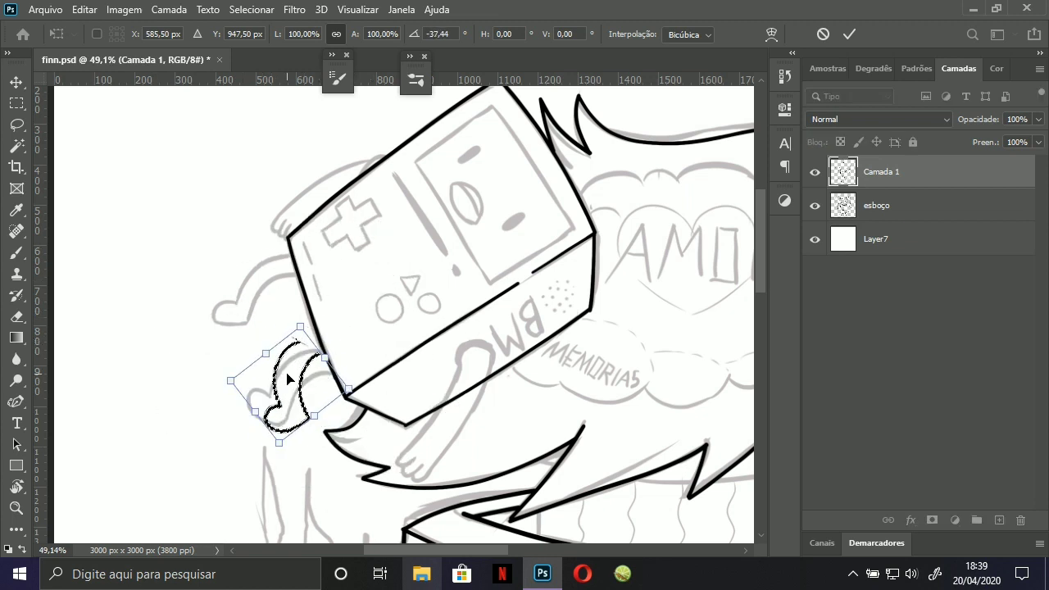
{"action": "right_click", "coordinate": [287, 378]}
{"action": "left_click", "coordinate": [352, 350]}
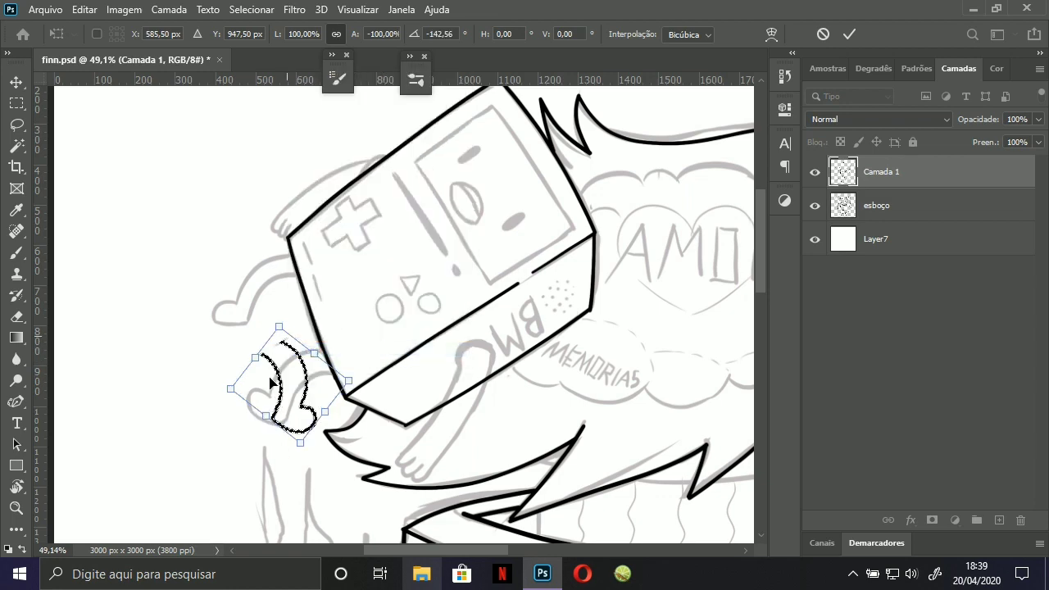
{"action": "key", "text": "ctrl+z"}
{"action": "right_click", "coordinate": [344, 397]}
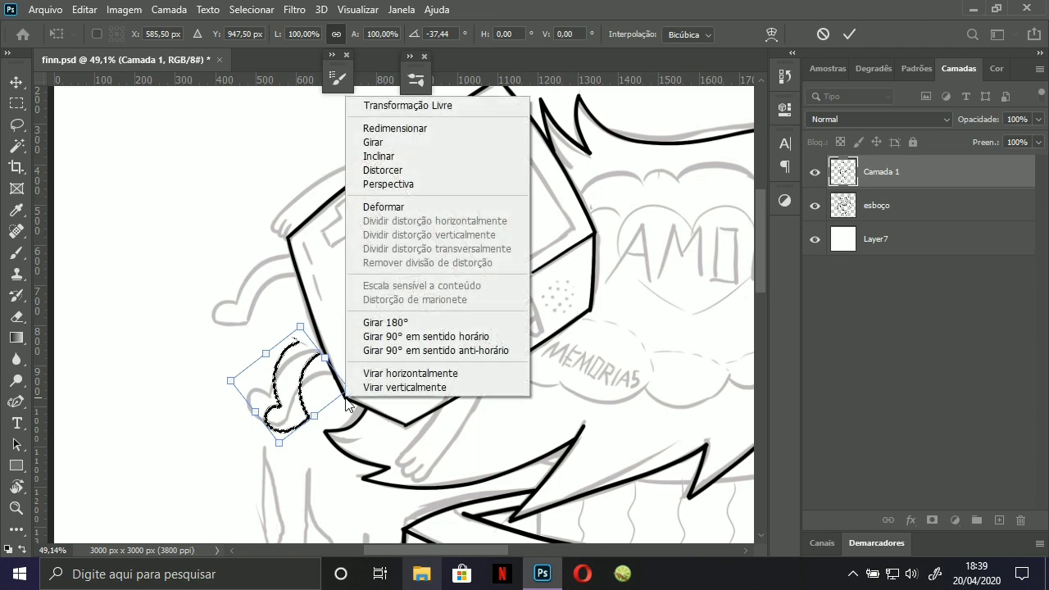
{"action": "left_click", "coordinate": [392, 209]}
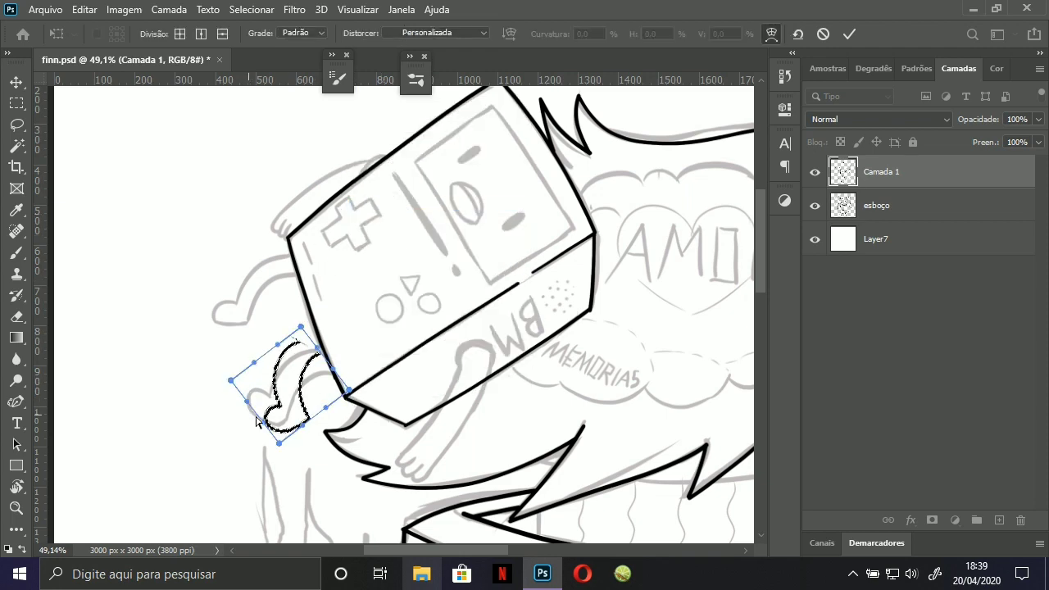
{"action": "mouse_move", "coordinate": [280, 436]}
{"action": "left_mouse_down"}
{"action": "mouse_move", "coordinate": [248, 445]}
{"action": "mouse_move", "coordinate": [195, 433]}
{"action": "mouse_move", "coordinate": [319, 442]}
{"action": "mouse_move", "coordinate": [385, 409]}
{"action": "mouse_move", "coordinate": [245, 453]}
{"action": "left_mouse_up"}
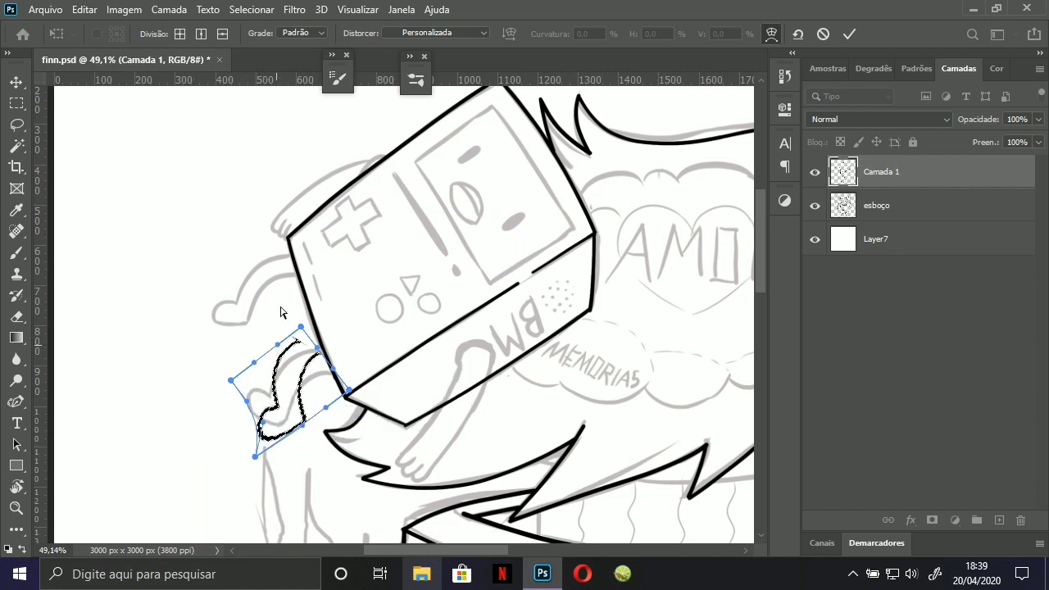
{"action": "mouse_move", "coordinate": [277, 345]}
{"action": "left_mouse_down"}
{"action": "mouse_move", "coordinate": [272, 259]}
{"action": "mouse_move", "coordinate": [295, 385]}
{"action": "left_mouse_up"}
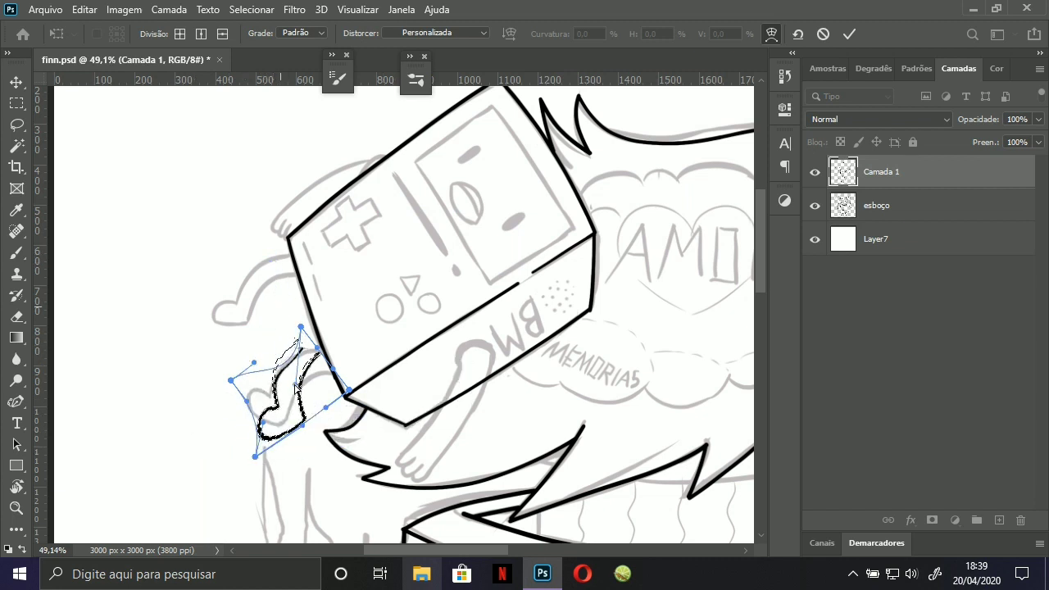
{"action": "left_click", "coordinate": [826, 38]}
{"action": "key", "text": "Return"}
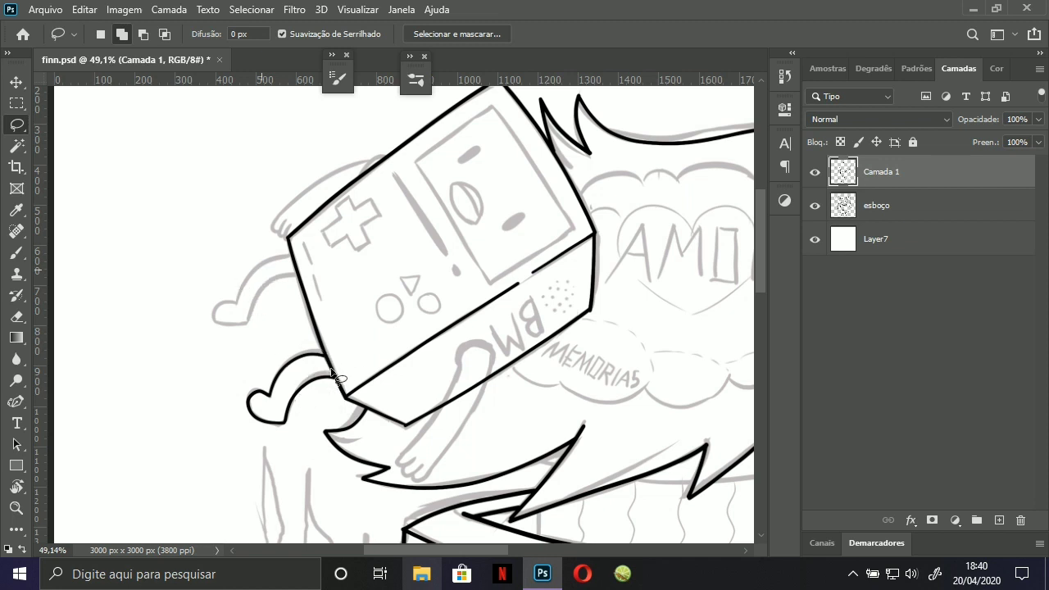
Select the console's inked lower leg with its heart-shaped foot and place a duplicate over the sketched upper leg, clearing the selection.
{"action": "key", "text": "b"}
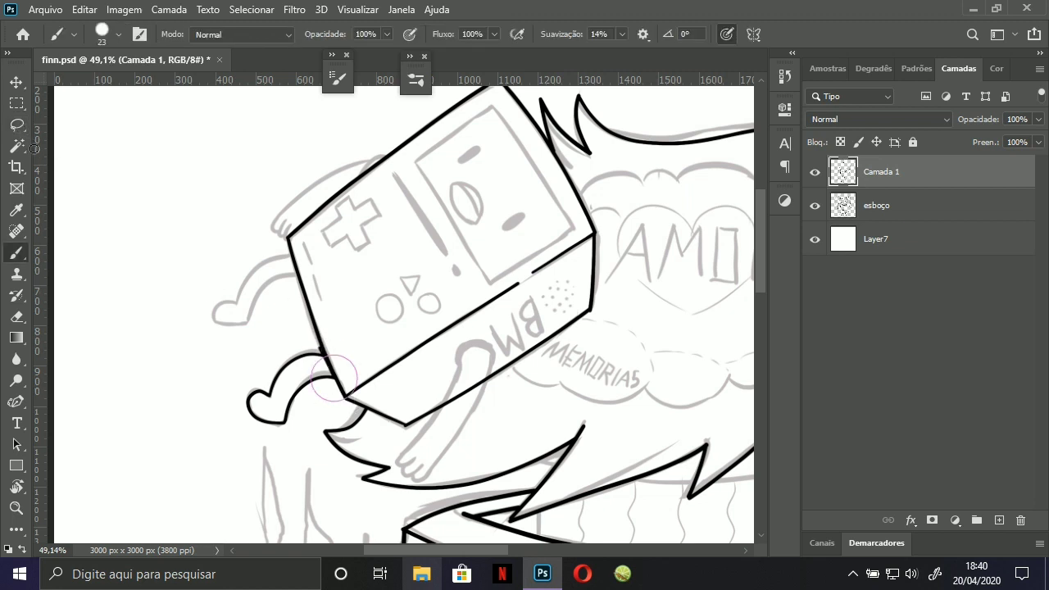
{"action": "left_click", "coordinate": [17, 127]}
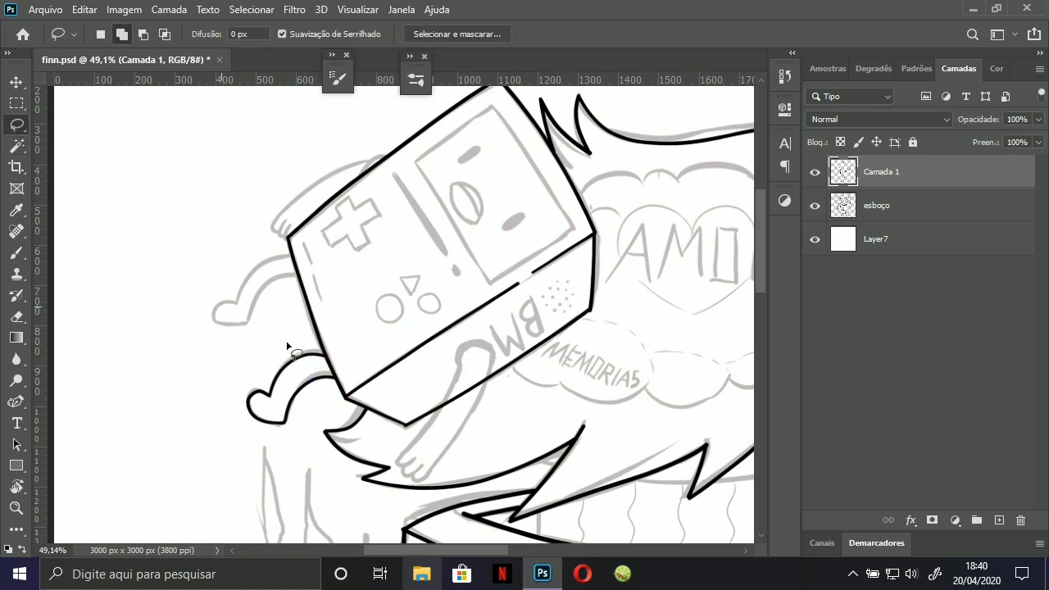
{"action": "left_click_drag", "start_coordinate": [316, 345], "coordinate": [337, 389]}
{"action": "mouse_move", "coordinate": [317, 344]}
{"action": "left_mouse_down"}
{"action": "mouse_move", "coordinate": [336, 394]}
{"action": "mouse_move", "coordinate": [312, 432]}
{"action": "mouse_move", "coordinate": [262, 451]}
{"action": "mouse_move", "coordinate": [257, 342]}
{"action": "mouse_move", "coordinate": [292, 329]}
{"action": "left_mouse_up"}
{"action": "left_click", "coordinate": [16, 82]}
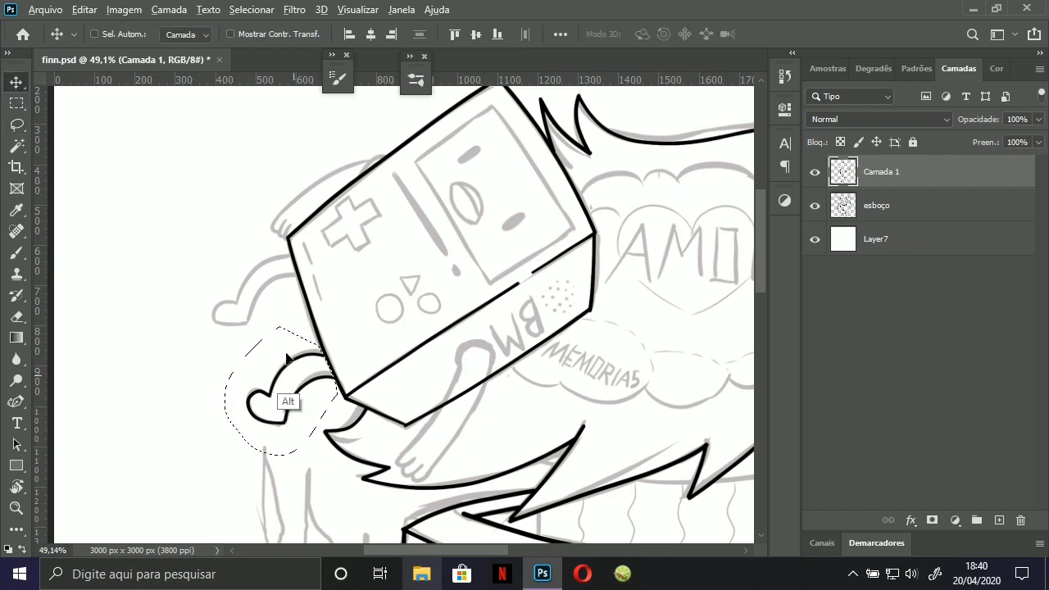
{"action": "left_click_drag", "start_coordinate": [292, 373], "coordinate": [265, 290]}
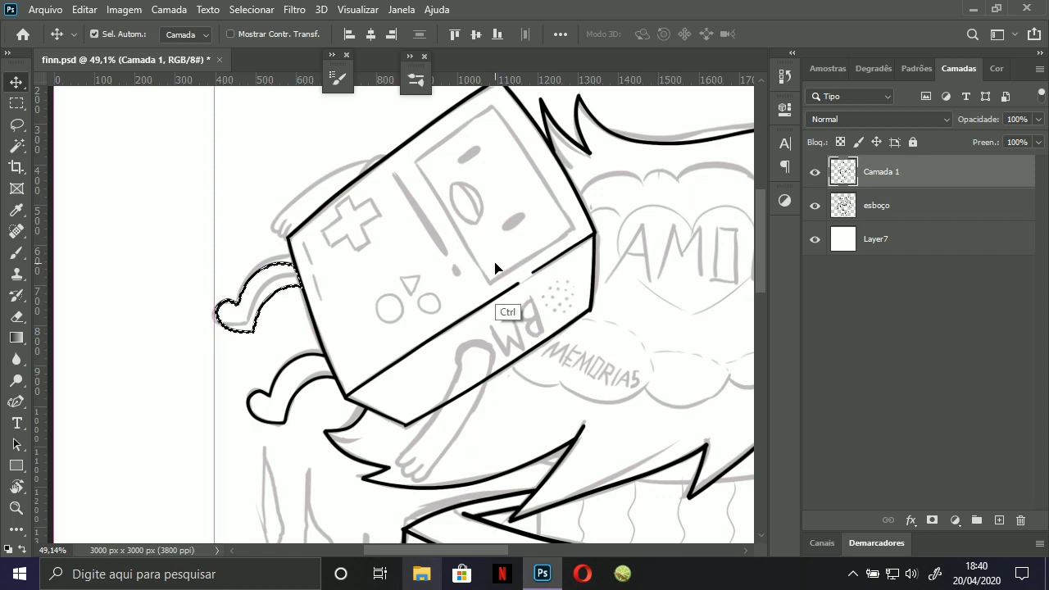
{"action": "key", "text": "ctrl+d"}
Hide the esboço layer to check how the duplicated leg's lines meet the console's side.
{"action": "scroll", "coordinate": [264, 286], "scroll_direction": "up", "scroll_amount": 3}
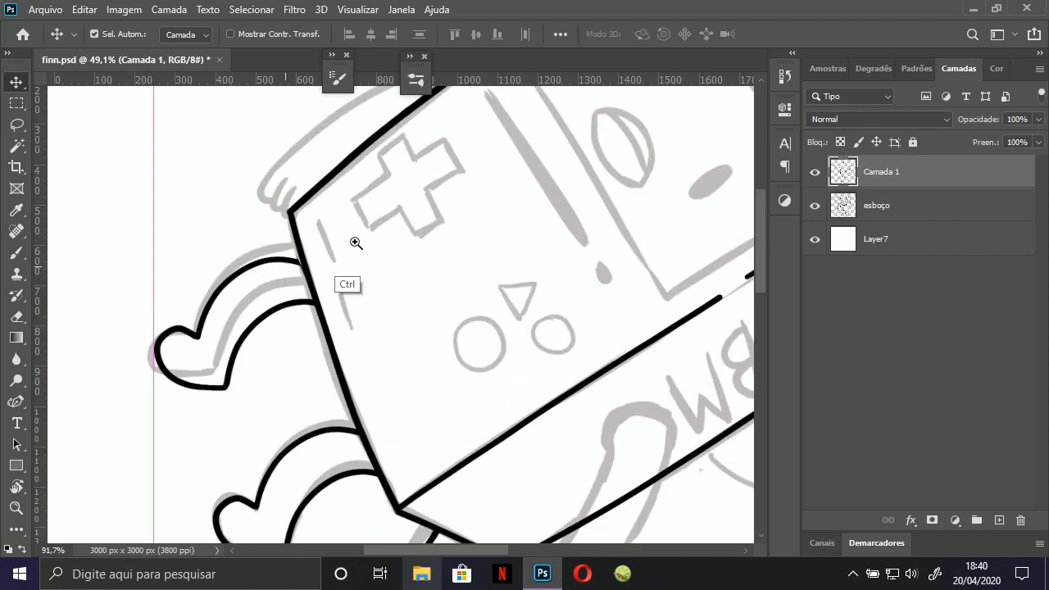
{"action": "key", "text": "b"}
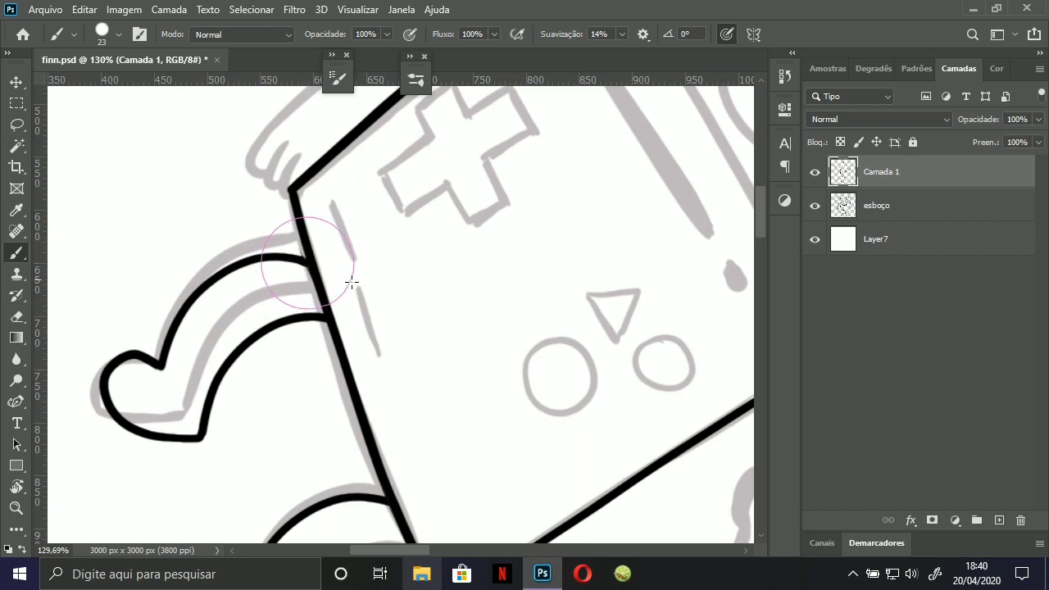
{"action": "mouse_move", "coordinate": [327, 269]}
{"action": "left_mouse_down"}
{"action": "mouse_move", "coordinate": [227, 300]}
{"action": "mouse_move", "coordinate": [254, 279]}
{"action": "mouse_move", "coordinate": [459, 262]}
{"action": "left_mouse_up"}
{"action": "left_click", "coordinate": [814, 205]}
{"action": "mouse_move", "coordinate": [258, 317]}
{"action": "left_mouse_down"}
{"action": "mouse_move", "coordinate": [370, 235]}
{"action": "mouse_move", "coordinate": [284, 272]}
{"action": "mouse_move", "coordinate": [359, 234]}
{"action": "left_mouse_up"}
{"action": "key", "text": "e"}
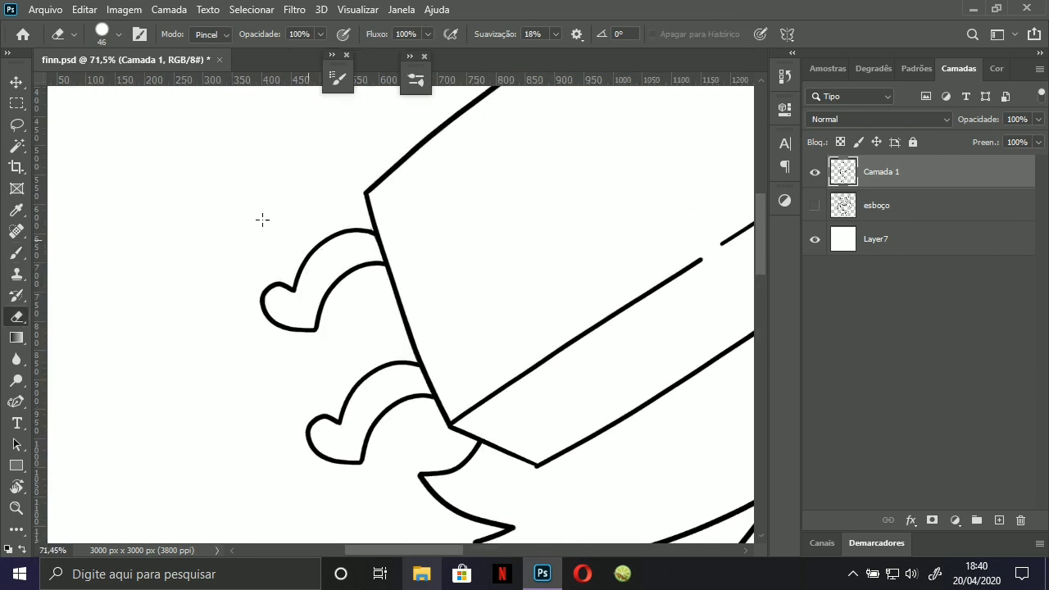
Select the duplicated upper leg and warp it into a slightly different shape, raising its end at the console's side, and deselect it.
{"action": "key", "text": "l"}
{"action": "left_click_drag", "start_coordinate": [297, 240], "coordinate": [231, 298]}
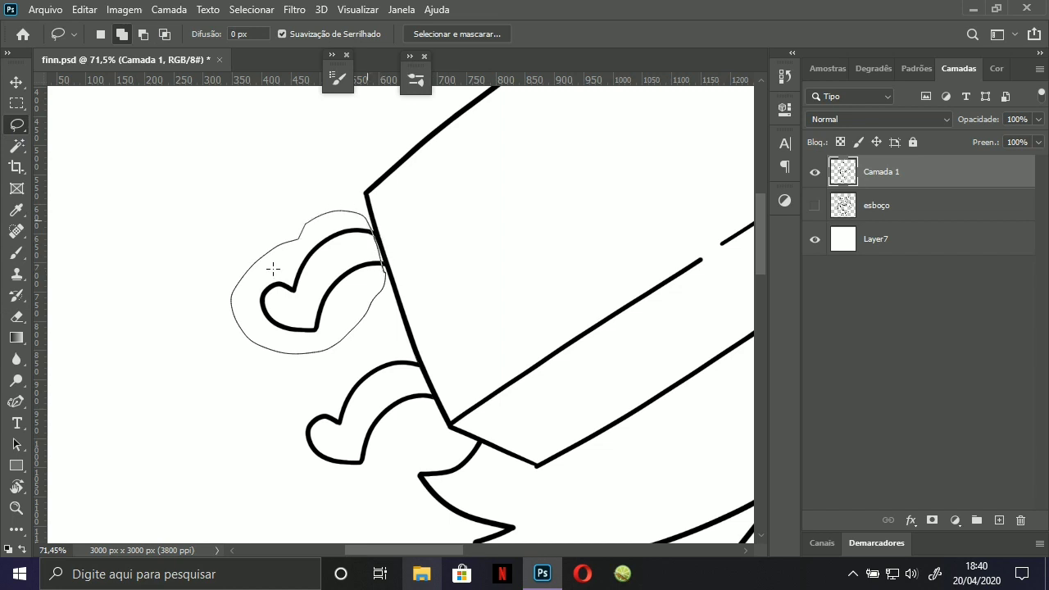
{"action": "left_click_drag", "start_coordinate": [273, 268], "coordinate": [279, 280]}
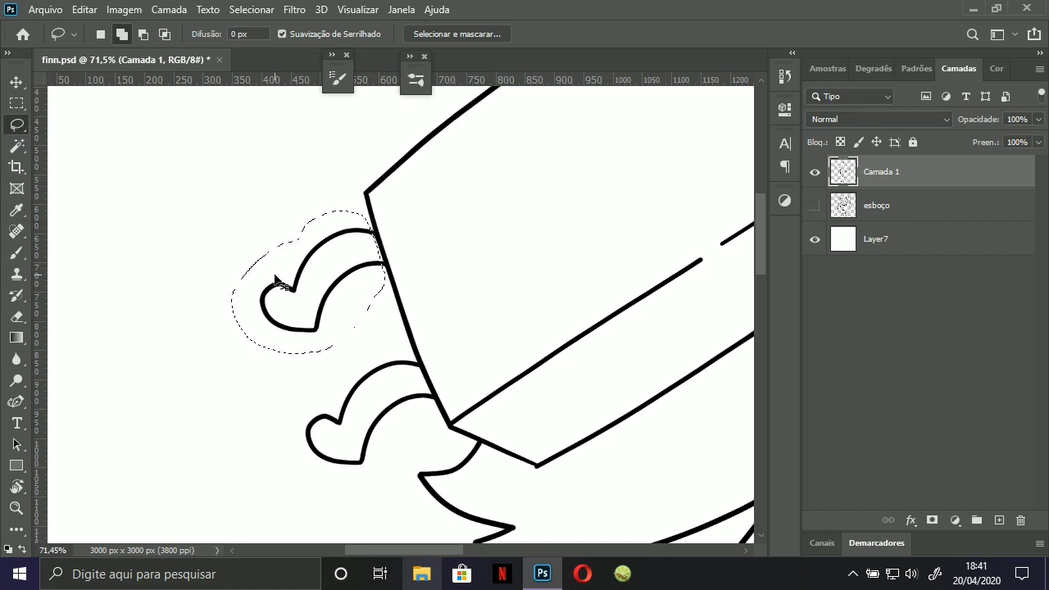
{"action": "key", "text": "ctrl+t"}
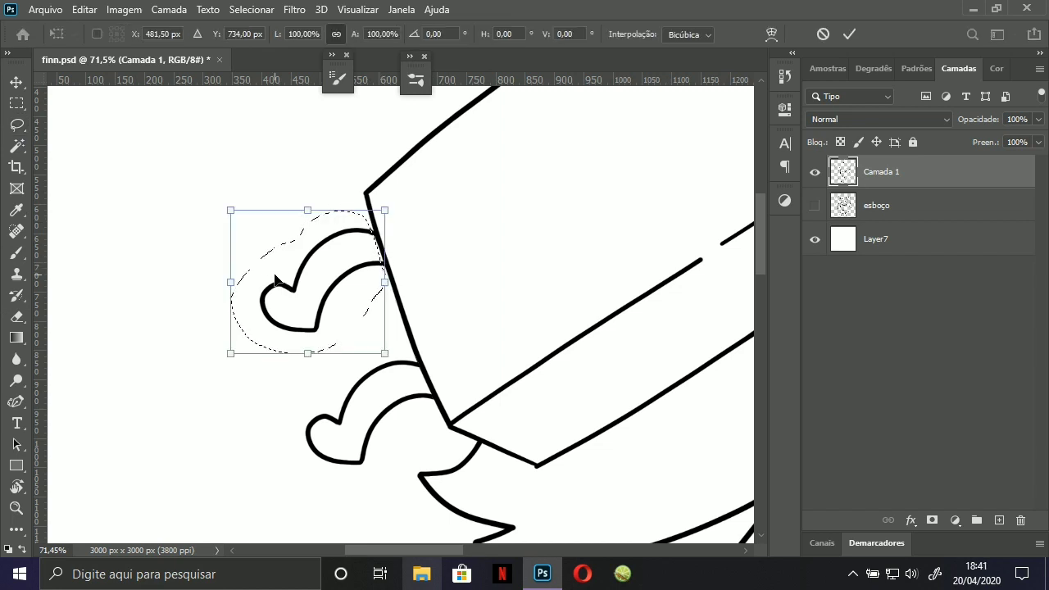
{"action": "right_click", "coordinate": [276, 281]}
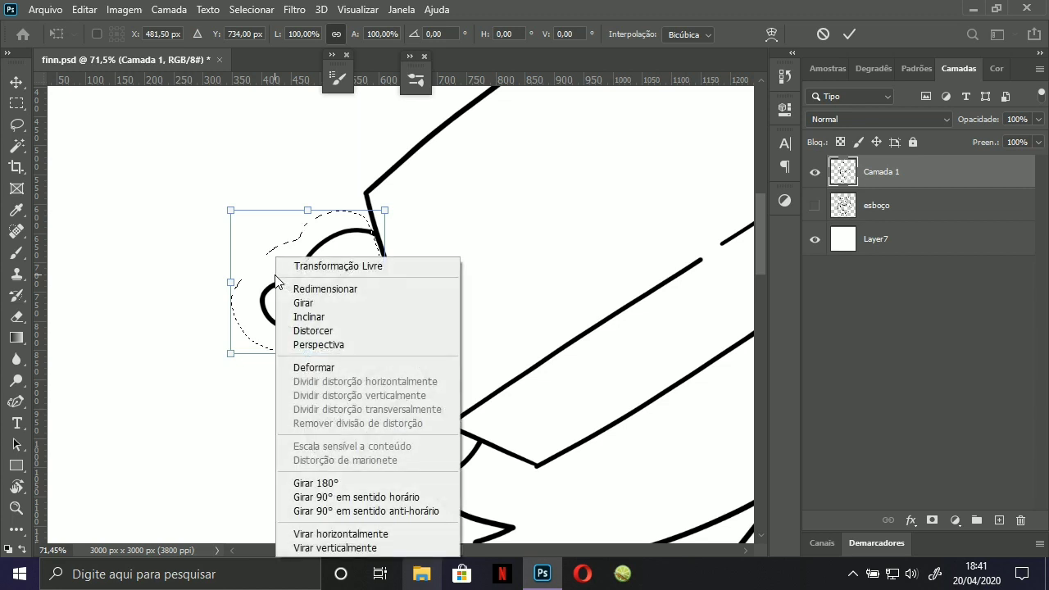
{"action": "left_click", "coordinate": [315, 374]}
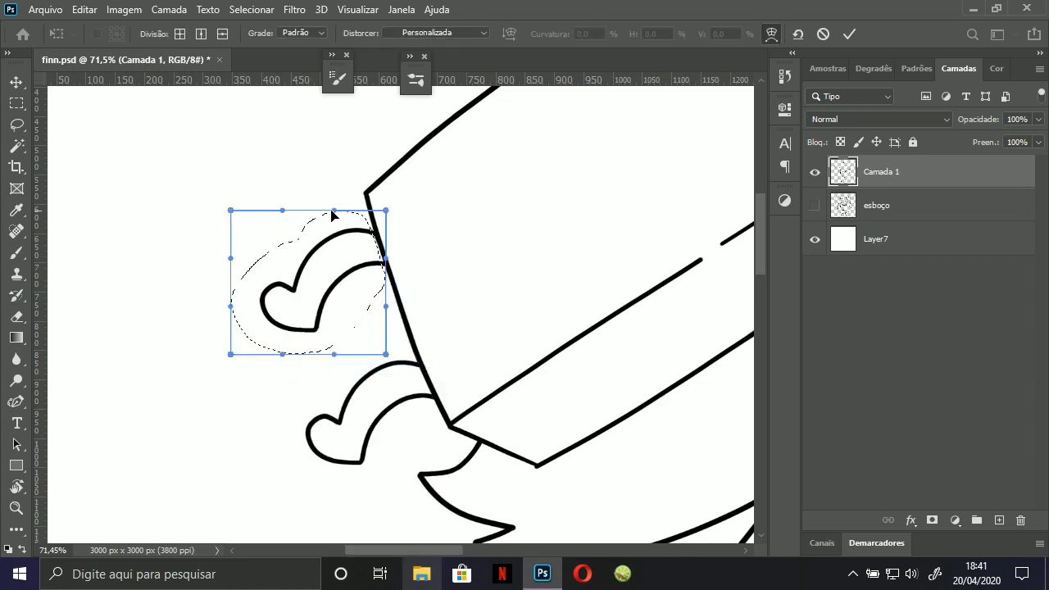
{"action": "left_click_drag", "start_coordinate": [390, 214], "coordinate": [386, 189]}
{"action": "left_click_drag", "start_coordinate": [231, 211], "coordinate": [293, 216]}
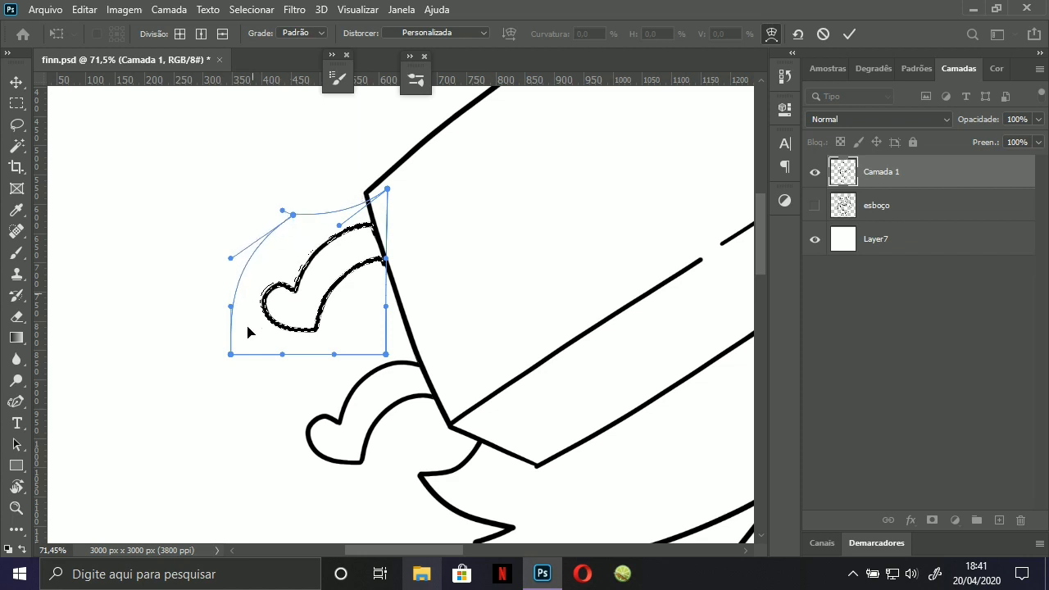
{"action": "left_click_drag", "start_coordinate": [232, 355], "coordinate": [243, 345]}
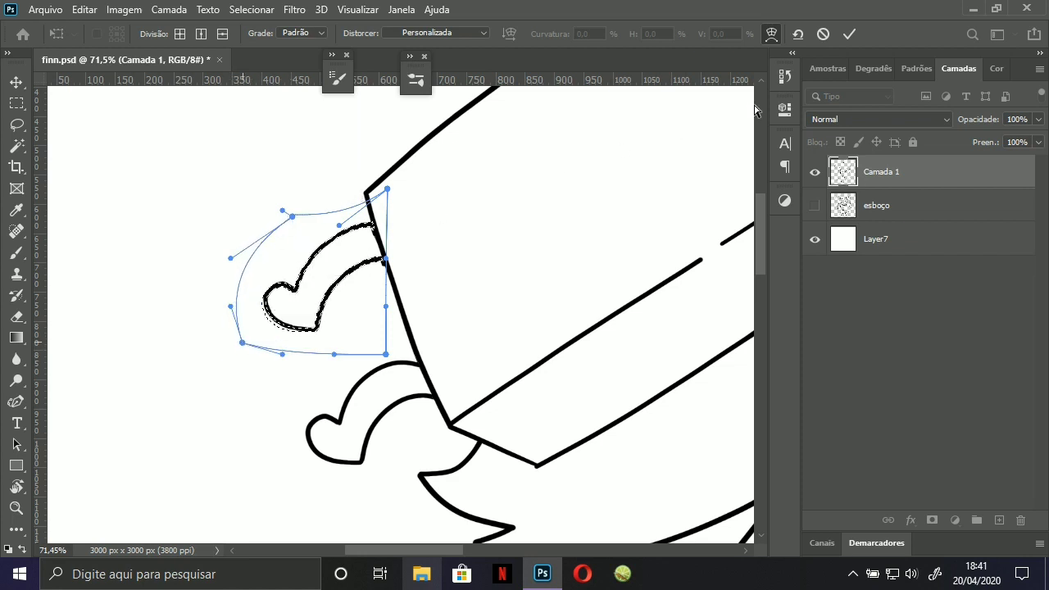
{"action": "left_click", "coordinate": [844, 37]}
{"action": "key", "text": "ctrl+d"}
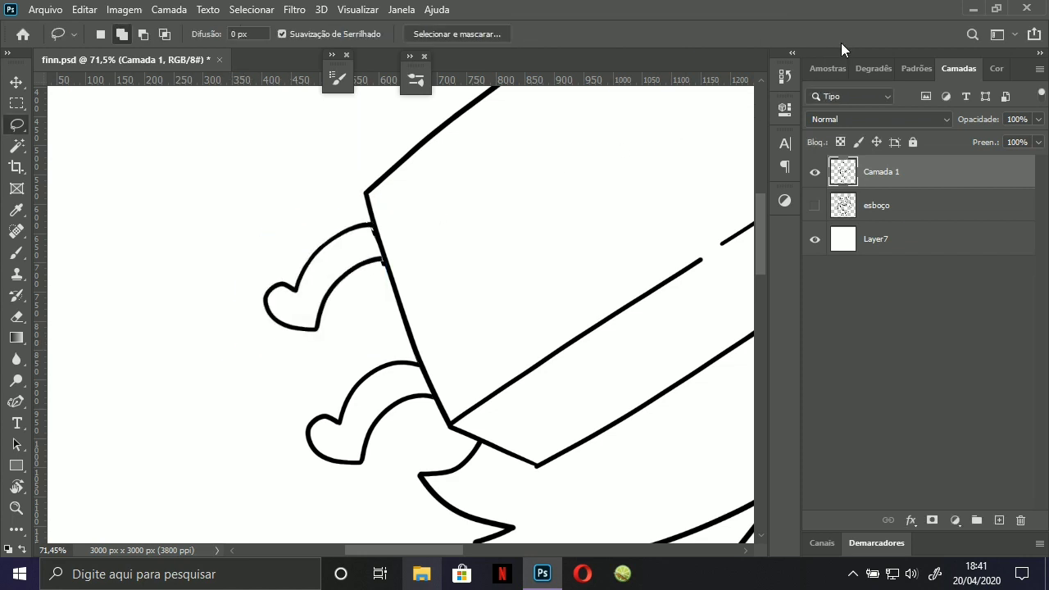
Set the eraser size to 17 px and erase the leftover line fragments where the upper leg meets the console.
{"action": "mouse_move", "coordinate": [370, 268]}
{"action": "left_mouse_down"}
{"action": "mouse_move", "coordinate": [265, 304]}
{"action": "mouse_move", "coordinate": [446, 274]}
{"action": "left_mouse_up"}
{"action": "key", "text": "e"}
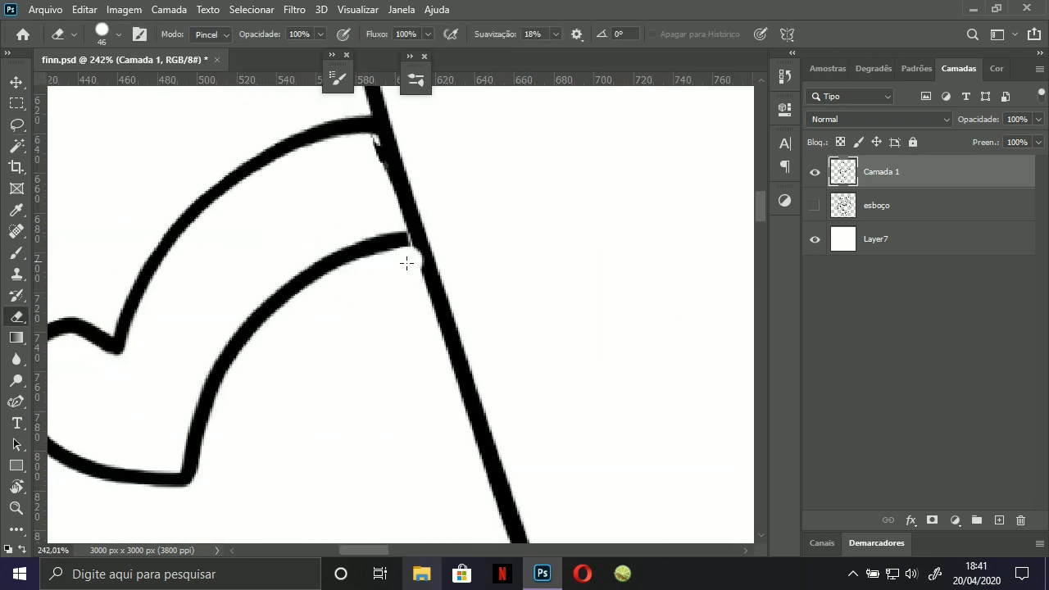
{"action": "left_click", "coordinate": [114, 35]}
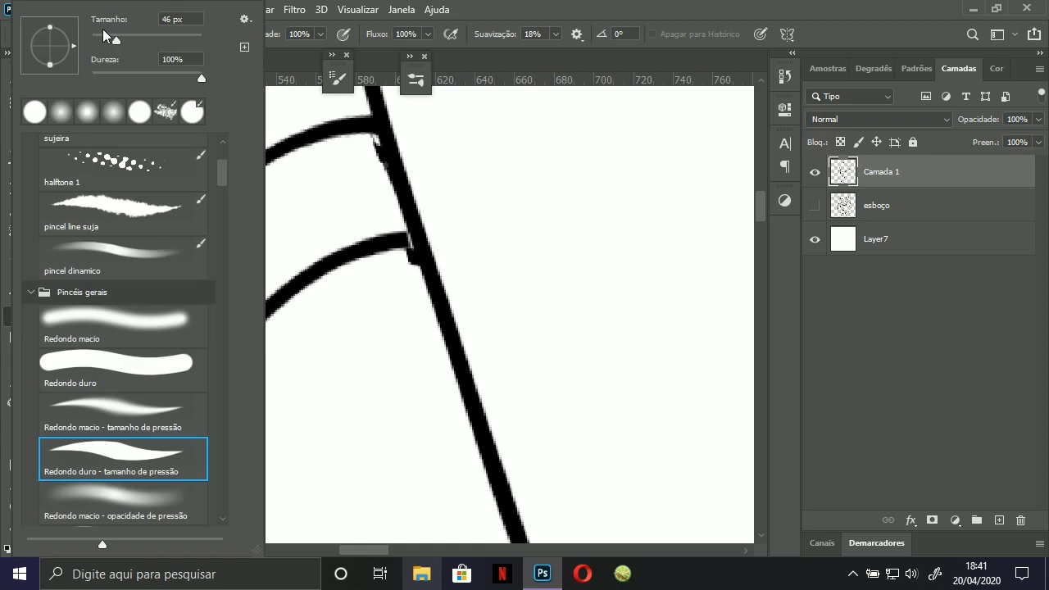
{"action": "type", "text": "17"}
{"action": "key", "text": "Return"}
{"action": "left_click_drag", "start_coordinate": [378, 235], "coordinate": [359, 310]}
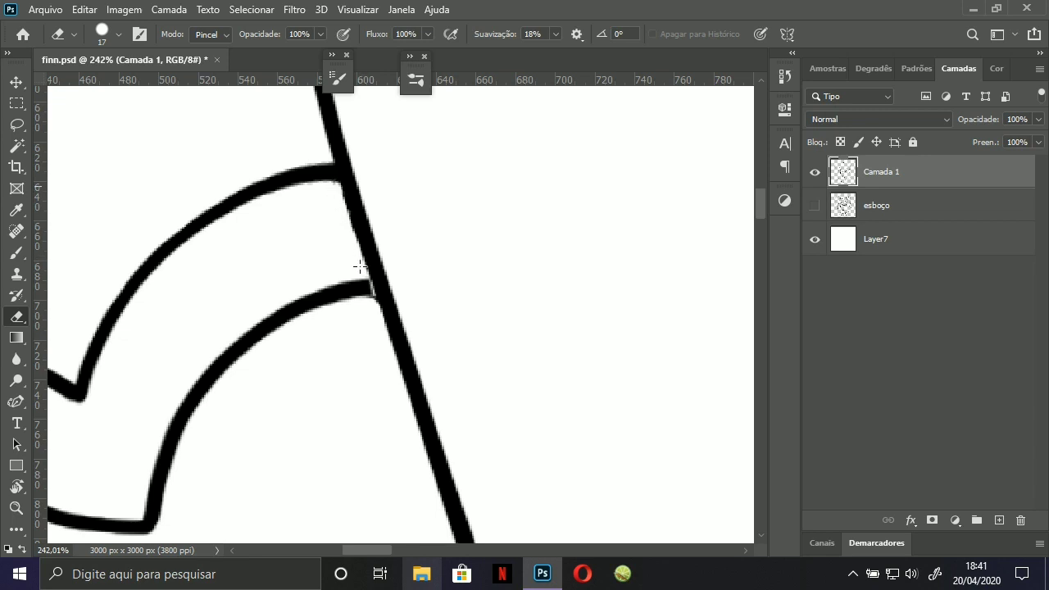
Ink over the gap between the upper leg's lower line and the console's edge, and show the esboço layer again.
{"action": "key", "text": "b"}
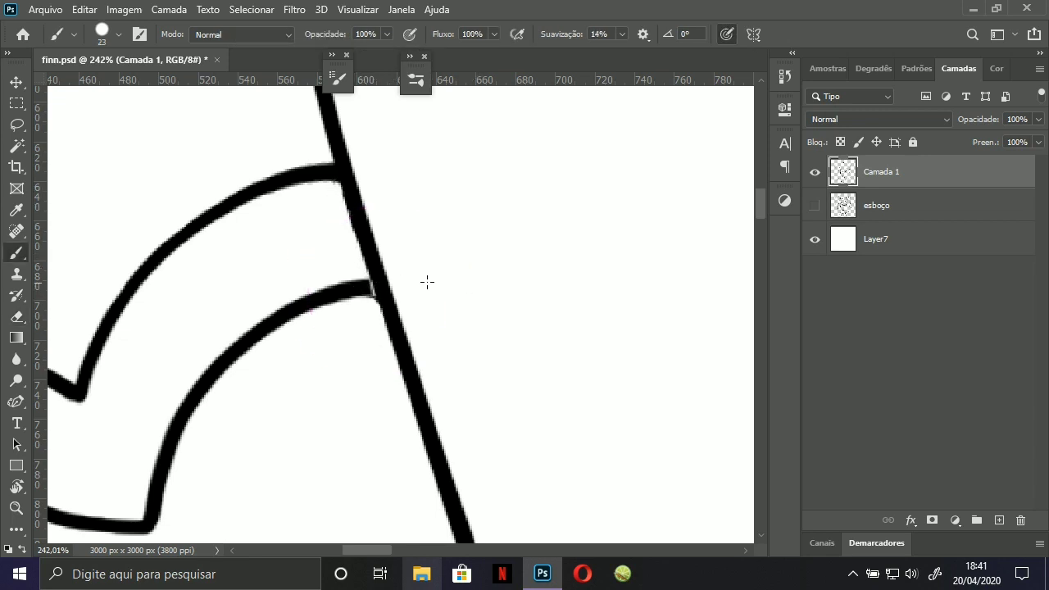
{"action": "mouse_move", "coordinate": [369, 287]}
{"action": "left_mouse_down"}
{"action": "mouse_move", "coordinate": [457, 286]}
{"action": "mouse_move", "coordinate": [347, 313]}
{"action": "left_mouse_up"}
{"action": "left_click_drag", "start_coordinate": [457, 281], "coordinate": [310, 291]}
{"action": "left_click", "coordinate": [814, 206]}
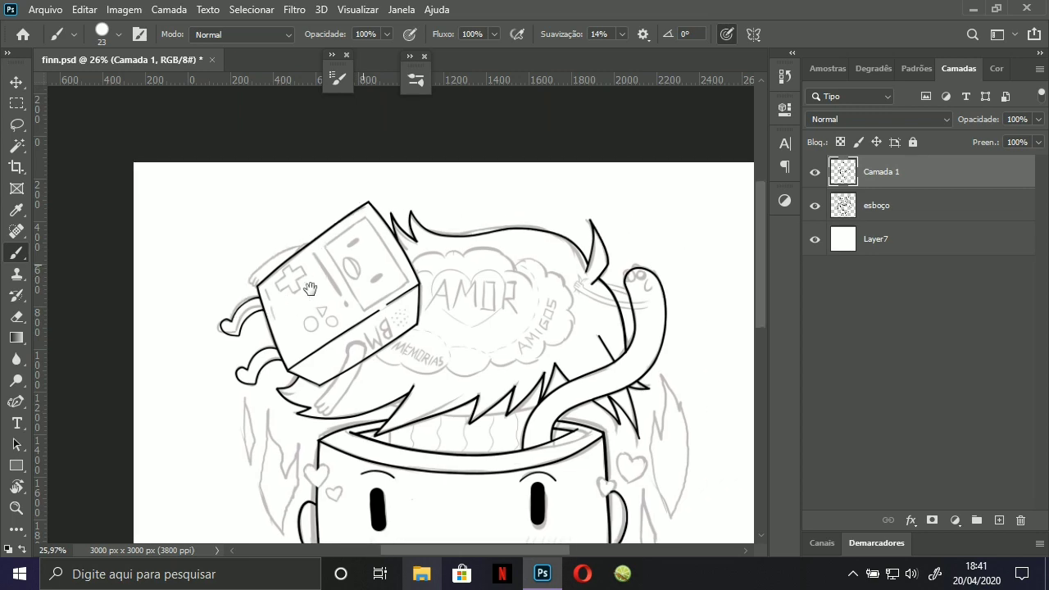
Ink the arm and fingered hand along the console's upper edge, undoing and redrawing strokes of the arm and its rounded shoulder.
{"action": "left_click_drag", "start_coordinate": [258, 261], "coordinate": [339, 243]}
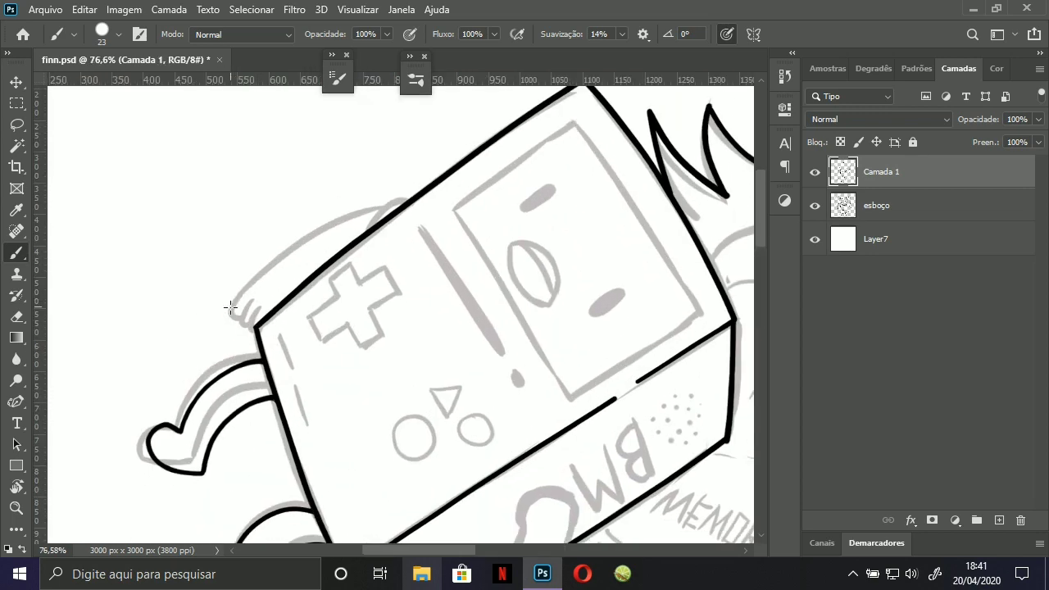
{"action": "left_click_drag", "start_coordinate": [230, 308], "coordinate": [311, 243]}
{"action": "key", "text": "ctrl+z"}
{"action": "mouse_move", "coordinate": [380, 209]}
{"action": "left_mouse_down"}
{"action": "mouse_move", "coordinate": [296, 241]}
{"action": "mouse_move", "coordinate": [325, 227]}
{"action": "mouse_move", "coordinate": [231, 304]}
{"action": "mouse_move", "coordinate": [218, 334]}
{"action": "mouse_move", "coordinate": [249, 342]}
{"action": "mouse_move", "coordinate": [269, 320]}
{"action": "mouse_move", "coordinate": [226, 345]}
{"action": "mouse_move", "coordinate": [262, 345]}
{"action": "mouse_move", "coordinate": [259, 323]}
{"action": "mouse_move", "coordinate": [235, 339]}
{"action": "mouse_move", "coordinate": [248, 359]}
{"action": "mouse_move", "coordinate": [275, 346]}
{"action": "mouse_move", "coordinate": [324, 276]}
{"action": "left_mouse_up"}
{"action": "key", "text": "ctrl+z"}
{"action": "scroll", "coordinate": [285, 314], "scroll_direction": "up", "scroll_amount": 3}
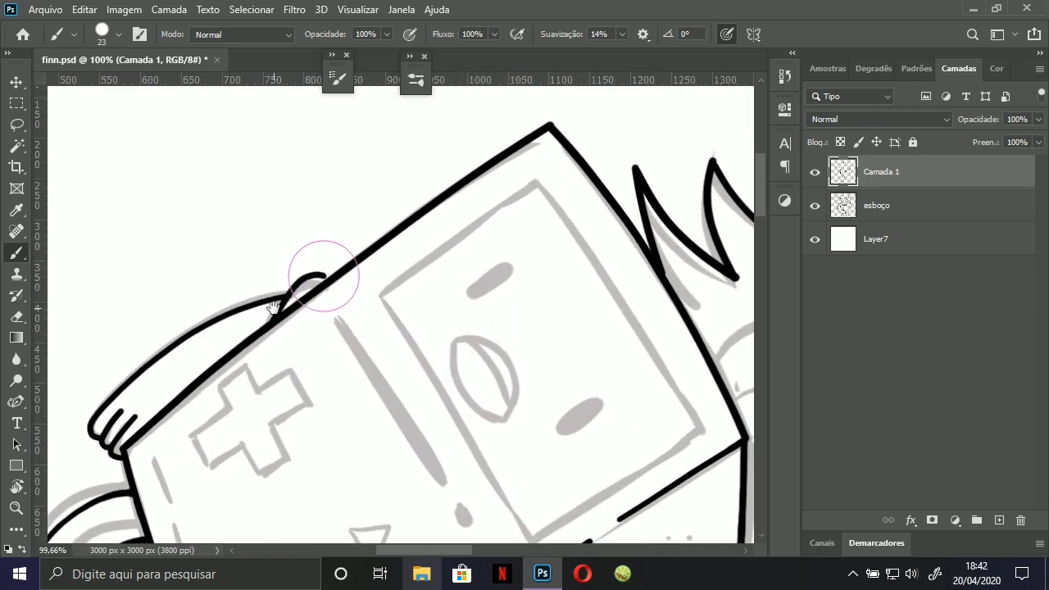
{"action": "key", "text": "ctrl+z"}
{"action": "mouse_move", "coordinate": [274, 305]}
{"action": "left_mouse_down"}
{"action": "mouse_move", "coordinate": [245, 345]}
{"action": "mouse_move", "coordinate": [294, 324]}
{"action": "left_mouse_up"}
{"action": "scroll", "coordinate": [292, 327], "scroll_direction": "down", "scroll_amount": 5}
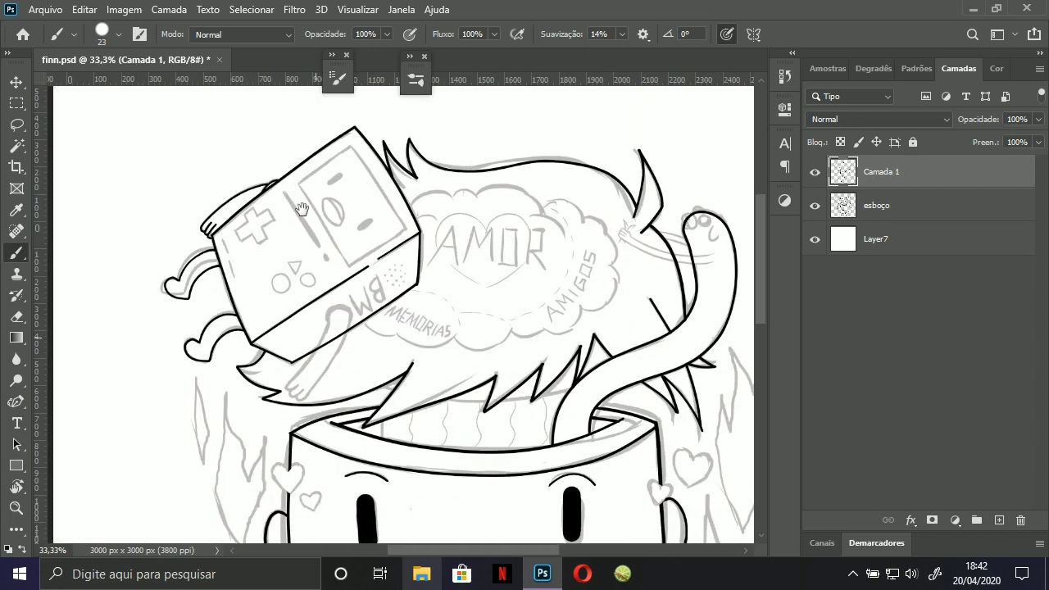
Ink the two long sides of the console's screen frame over the sketch, undoing and redrawing one stroke.
{"action": "scroll", "coordinate": [293, 327], "scroll_direction": "up", "scroll_amount": 3}
{"action": "left_click_drag", "start_coordinate": [198, 231], "coordinate": [282, 362]}
{"action": "mouse_move", "coordinate": [291, 182]}
{"action": "left_mouse_down"}
{"action": "mouse_move", "coordinate": [197, 216]}
{"action": "mouse_move", "coordinate": [237, 274]}
{"action": "left_mouse_up"}
{"action": "key", "text": "ctrl+z"}
{"action": "left_click_drag", "start_coordinate": [188, 197], "coordinate": [290, 357]}
Rotate the canvas view and ink the two remaining sides to close the console's screen frame, redrawing strokes as needed.
{"action": "key", "text": "r"}
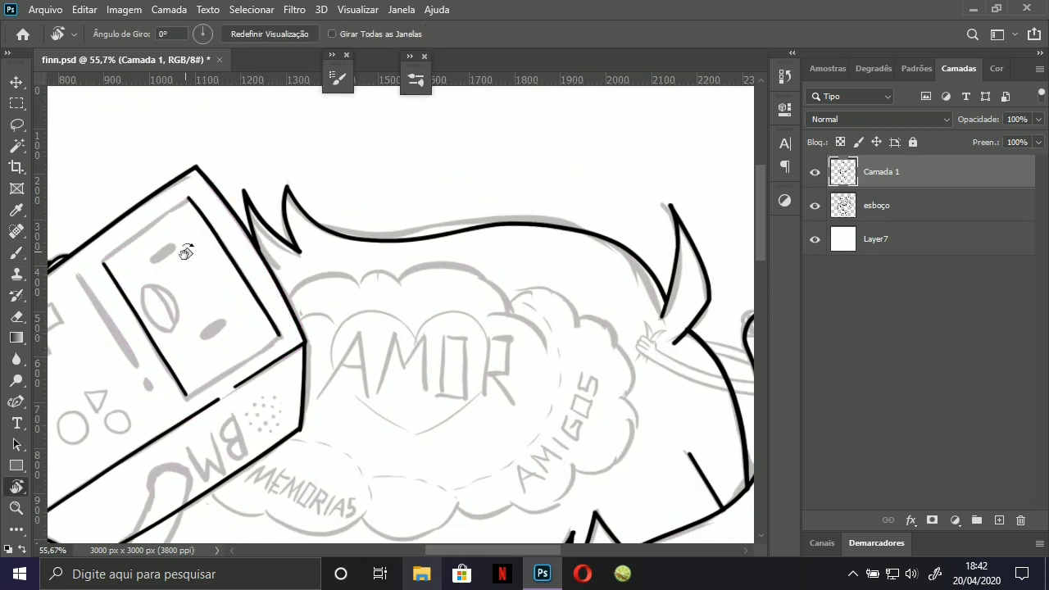
{"action": "left_click_drag", "start_coordinate": [187, 248], "coordinate": [190, 386]}
{"action": "left_click_drag", "start_coordinate": [161, 342], "coordinate": [391, 233]}
{"action": "left_click_drag", "start_coordinate": [405, 276], "coordinate": [360, 313]}
{"action": "left_click_drag", "start_coordinate": [315, 375], "coordinate": [347, 271]}
{"action": "key", "text": "ctrl+z"}
{"action": "key", "text": "ctrl+z"}
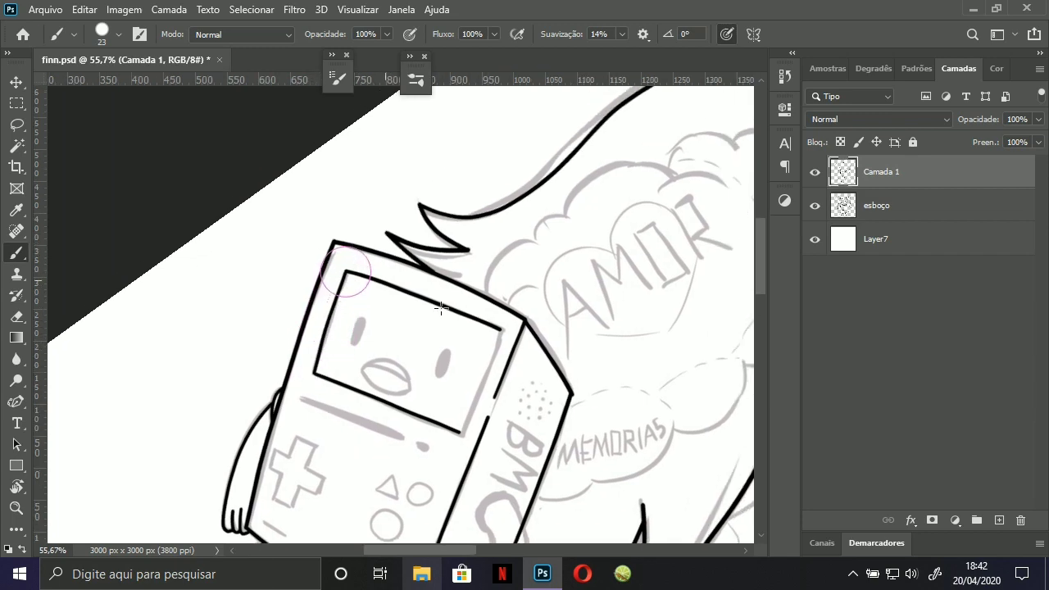
{"action": "left_click_drag", "start_coordinate": [461, 432], "coordinate": [492, 359]}
{"action": "key", "text": "ctrl+z"}
{"action": "left_click_drag", "start_coordinate": [501, 330], "coordinate": [460, 431]}
Ink the long slot line and the short dash beside it below the console's screen, redoing the first strokes.
{"action": "left_click_drag", "start_coordinate": [364, 396], "coordinate": [300, 345]}
{"action": "left_click_drag", "start_coordinate": [234, 346], "coordinate": [362, 397]}
{"action": "key", "text": "ctrl+z"}
{"action": "key", "text": "ctrl+z"}
{"action": "left_click_drag", "start_coordinate": [375, 349], "coordinate": [460, 262]}
{"action": "left_click_drag", "start_coordinate": [311, 301], "coordinate": [339, 304]}
Ink the directional pad's vertical bar as a narrow rectangle with a doubled line along one long side.
{"action": "left_click_drag", "start_coordinate": [290, 383], "coordinate": [324, 300]}
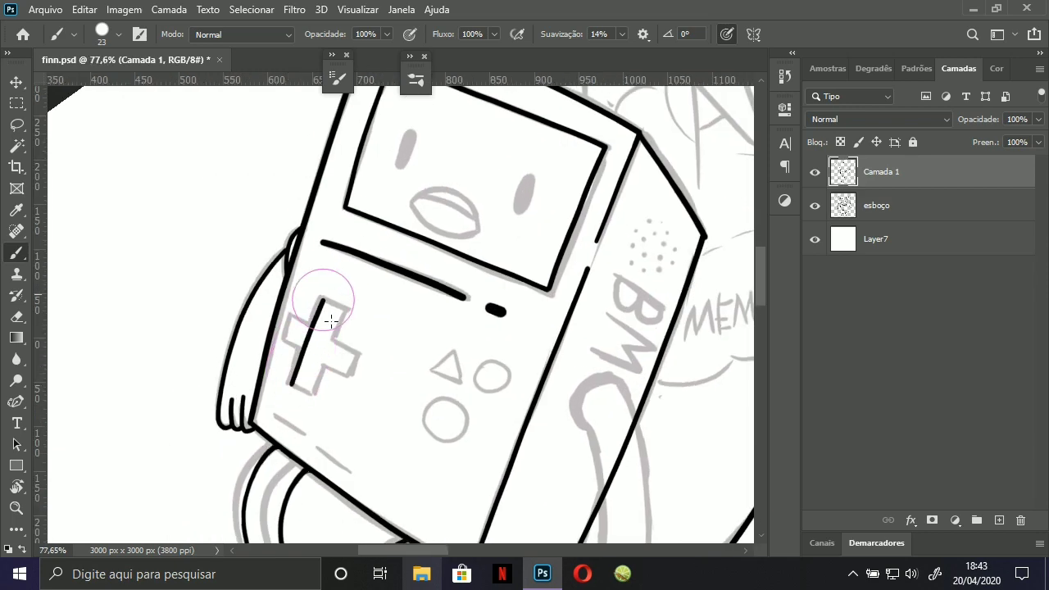
{"action": "key", "text": "ctrl+z"}
{"action": "key", "text": "ctrl+z"}
{"action": "mouse_move", "coordinate": [290, 382]}
{"action": "left_mouse_down"}
{"action": "mouse_move", "coordinate": [321, 300]}
{"action": "mouse_move", "coordinate": [351, 311]}
{"action": "left_mouse_up"}
{"action": "mouse_move", "coordinate": [290, 385]}
{"action": "left_mouse_down"}
{"action": "mouse_move", "coordinate": [316, 393]}
{"action": "mouse_move", "coordinate": [344, 311]}
{"action": "left_mouse_up"}
{"action": "left_click_drag", "start_coordinate": [253, 276], "coordinate": [336, 278]}
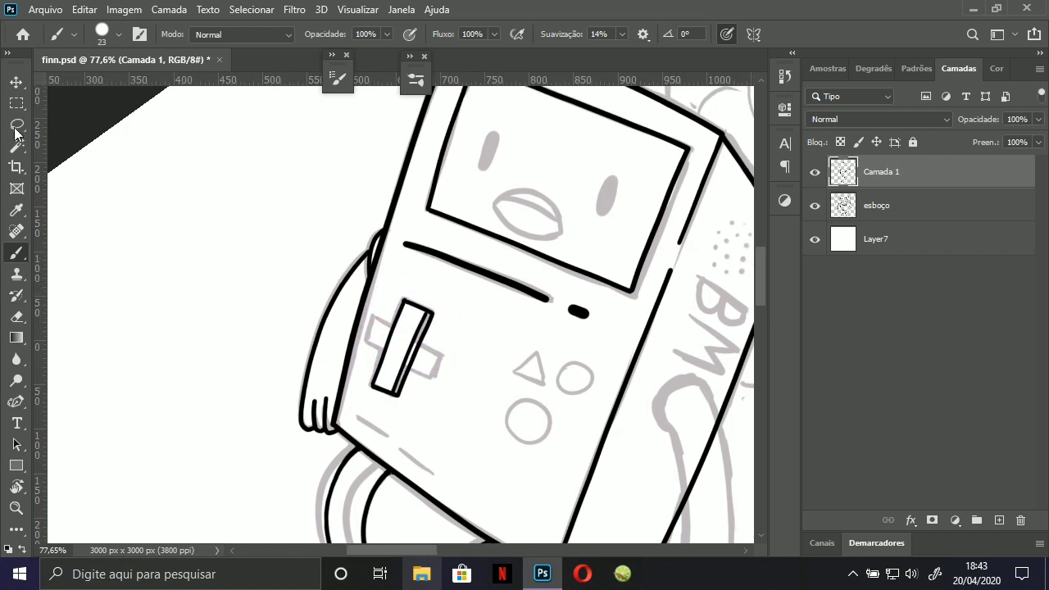
Lasso the directional pad's bar, duplicate it, rotate the copy across the original to form a cross, and deselect it.
{"action": "left_click", "coordinate": [16, 128]}
{"action": "mouse_move", "coordinate": [412, 283]}
{"action": "left_mouse_down"}
{"action": "mouse_move", "coordinate": [452, 320]}
{"action": "mouse_move", "coordinate": [413, 282]}
{"action": "left_mouse_up"}
{"action": "key", "text": "v"}
{"action": "left_click_drag", "start_coordinate": [408, 335], "coordinate": [464, 332]}
{"action": "key", "text": "ctrl+t"}
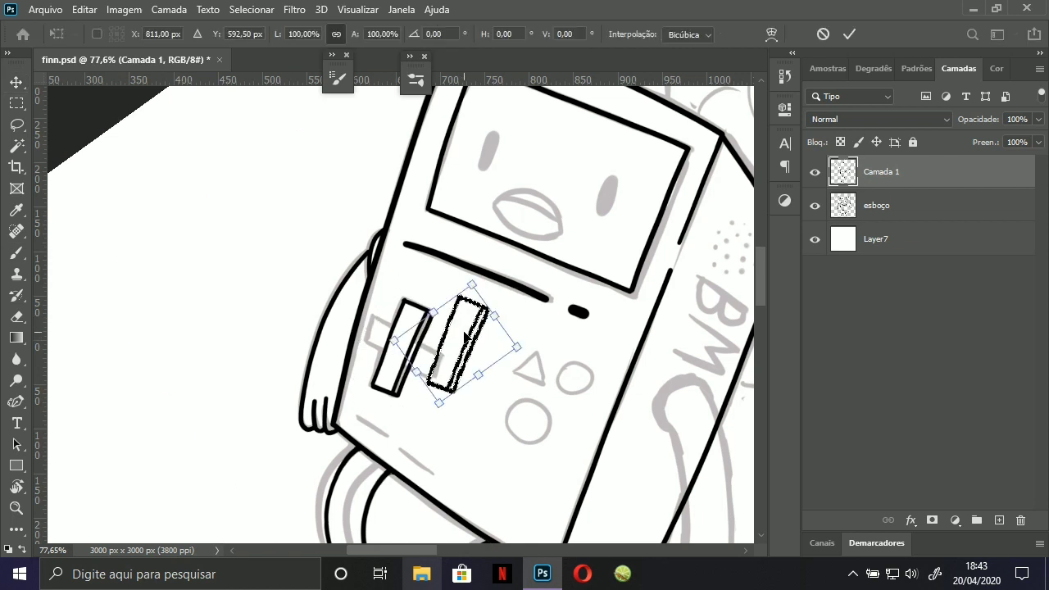
{"action": "left_click_drag", "start_coordinate": [490, 260], "coordinate": [553, 377]}
{"action": "left_click_drag", "start_coordinate": [473, 366], "coordinate": [424, 366]}
{"action": "left_click_drag", "start_coordinate": [430, 261], "coordinate": [435, 262]}
{"action": "key", "text": "Return"}
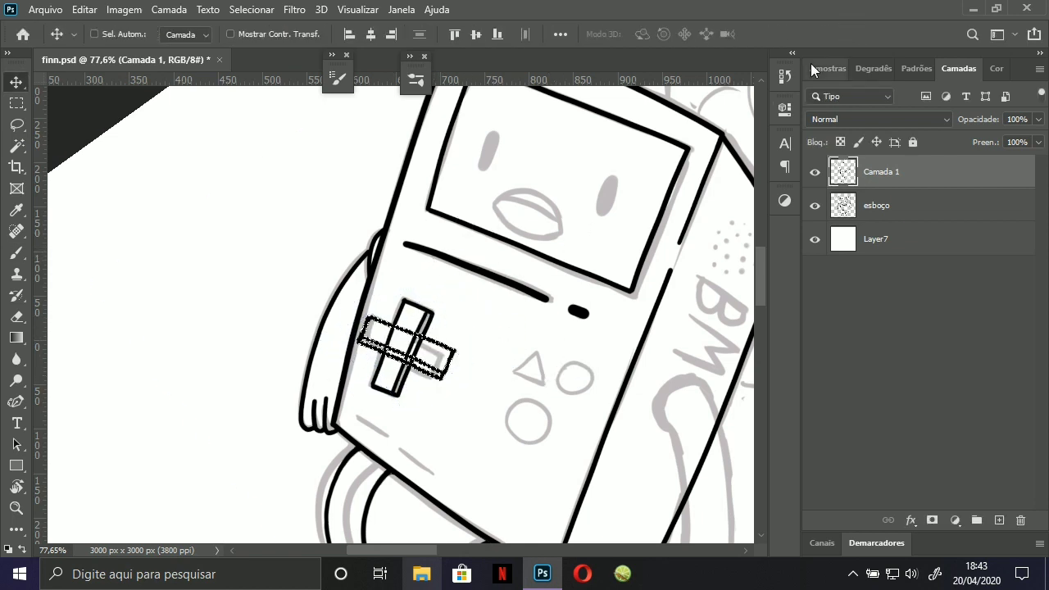
{"action": "key", "text": "ctrl+d"}
Erase the overlapping lines inside the directional pad's cross with the 17 px eraser, undoing and redoing the cleanup.
{"action": "key", "text": "e"}
{"action": "scroll", "coordinate": [385, 348], "scroll_direction": "up", "scroll_amount": 2}
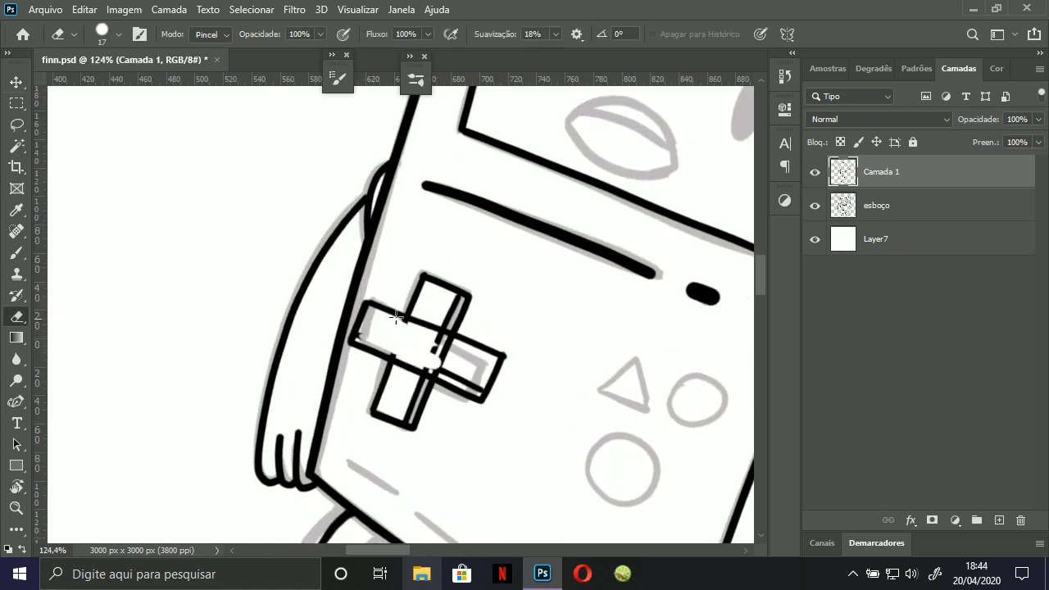
{"action": "left_click_drag", "start_coordinate": [415, 328], "coordinate": [445, 329]}
{"action": "left_click_drag", "start_coordinate": [425, 361], "coordinate": [446, 374]}
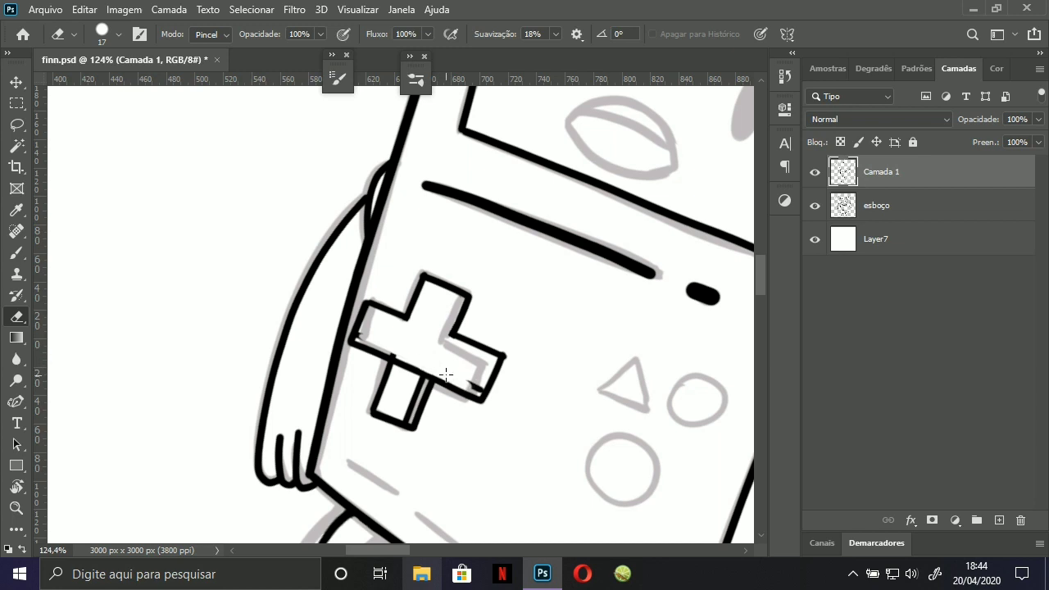
{"action": "key", "text": "ctrl+z"}
{"action": "key", "text": "ctrl+z"}
{"action": "key", "text": "ctrl+z"}
{"action": "key", "text": "ctrl+z"}
{"action": "key", "text": "ctrl+z"}
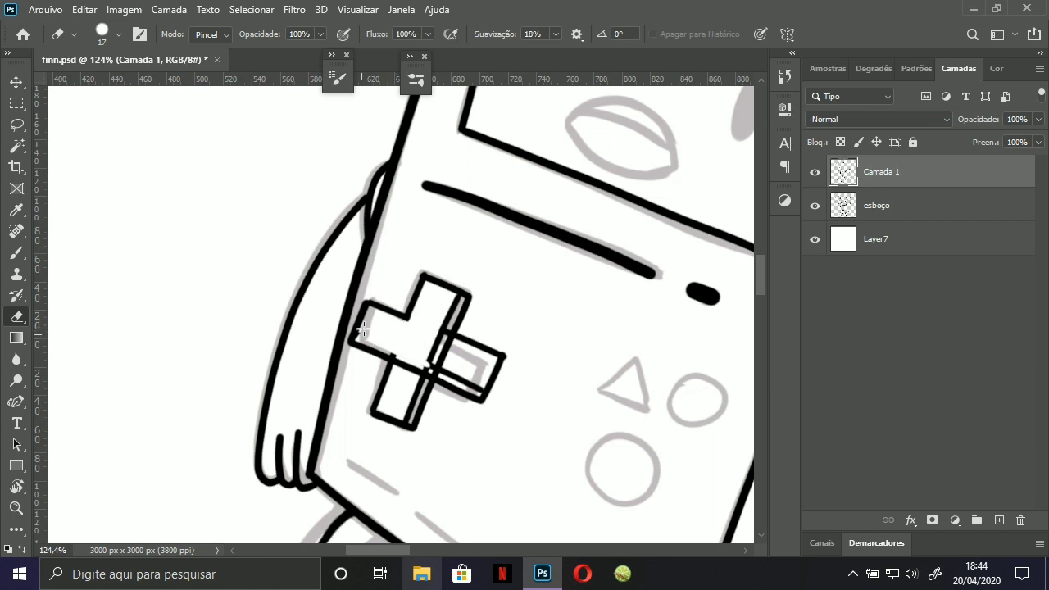
{"action": "key", "text": "ctrl+z"}
{"action": "left_click_drag", "start_coordinate": [433, 337], "coordinate": [449, 344]}
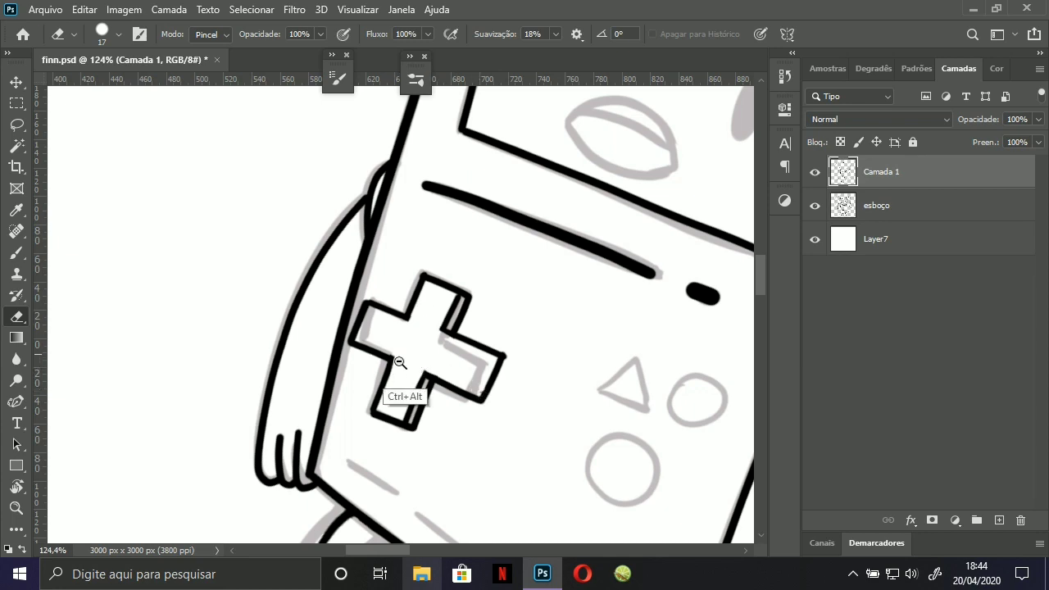
Ink an inner line parallel to the end of the directional pad's arm and toggle the esboço layer to check the line art.
{"action": "key", "text": "b"}
{"action": "scroll", "coordinate": [400, 354], "scroll_direction": "up", "scroll_amount": 2}
{"action": "left_click_drag", "start_coordinate": [510, 357], "coordinate": [493, 395]}
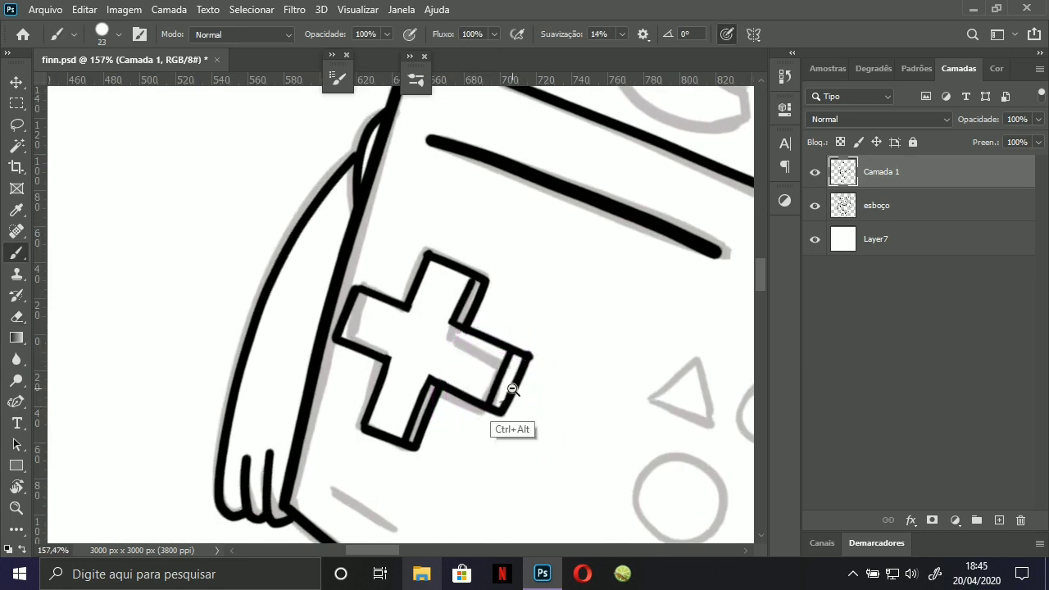
{"action": "scroll", "coordinate": [510, 384], "scroll_direction": "down", "scroll_amount": 10}
{"action": "left_click", "coordinate": [815, 206]}
{"action": "left_click", "coordinate": [815, 206]}
{"action": "scroll", "coordinate": [438, 338], "scroll_direction": "up", "scroll_amount": 5}
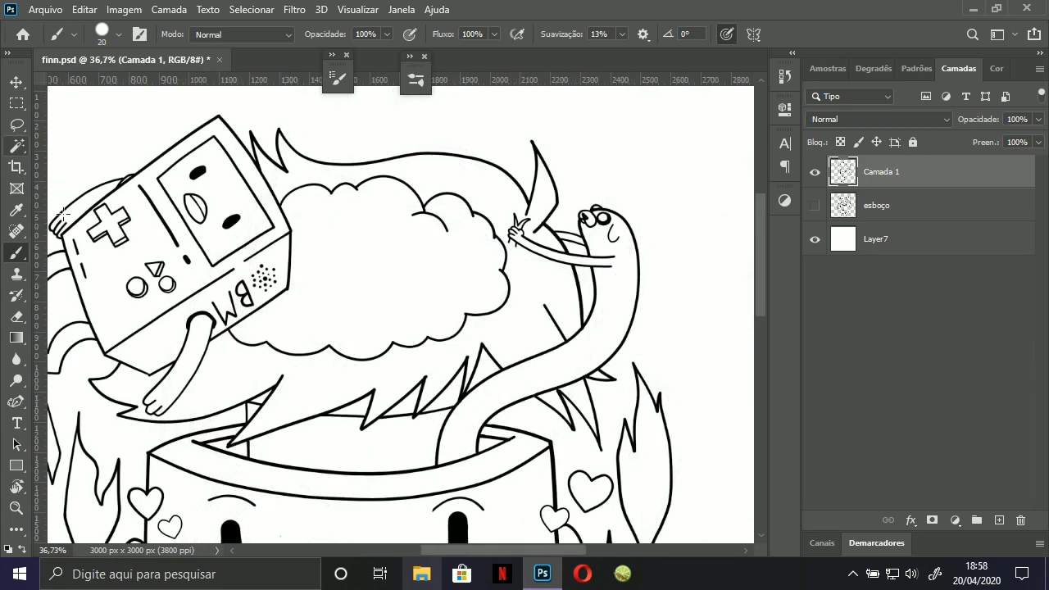
Add the text LOVE over the cloud in 12 pt Ocean Rush DEMO on its own text layer.
{"action": "key", "text": "t"}
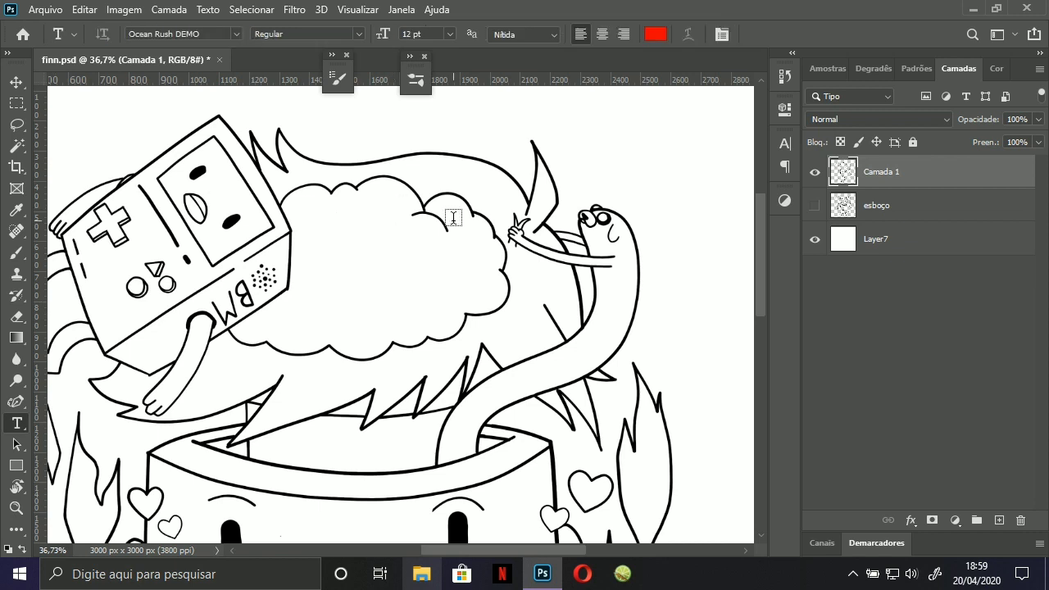
{"action": "left_click", "coordinate": [296, 281]}
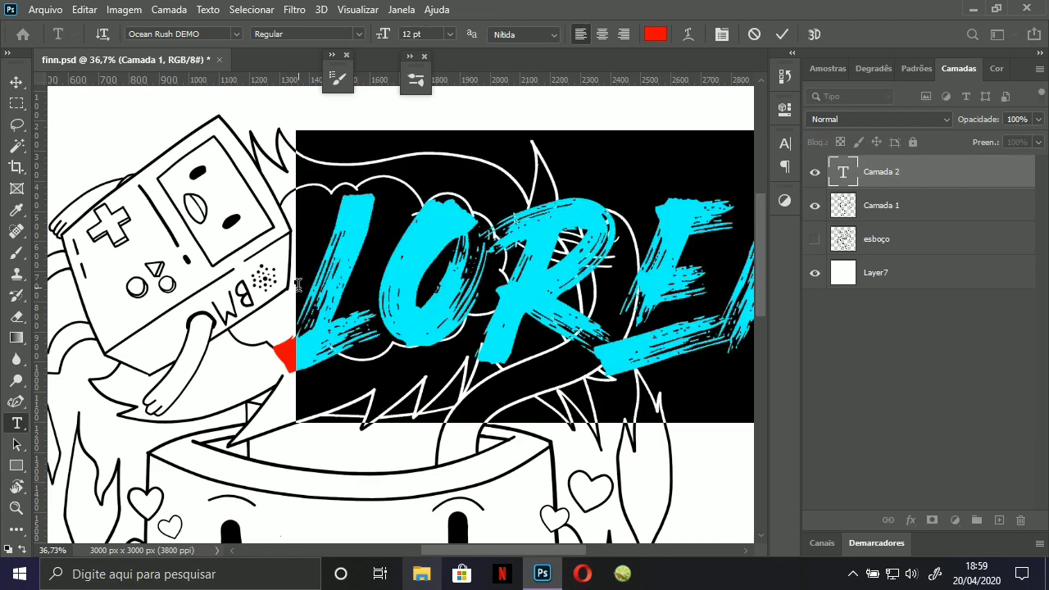
{"action": "key", "text": "BackSpace"}
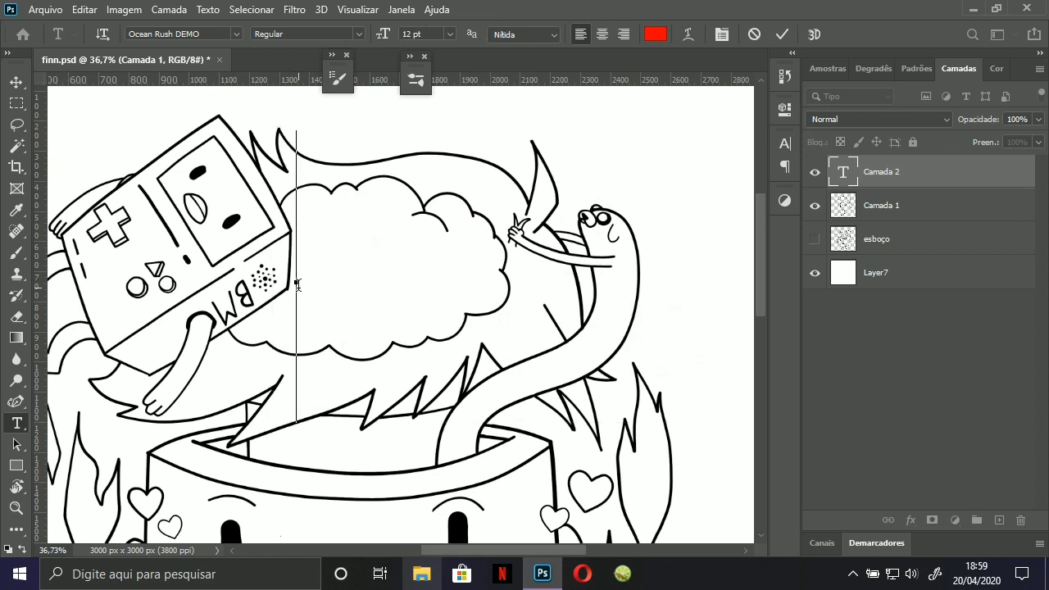
{"action": "type", "text": "LO"}
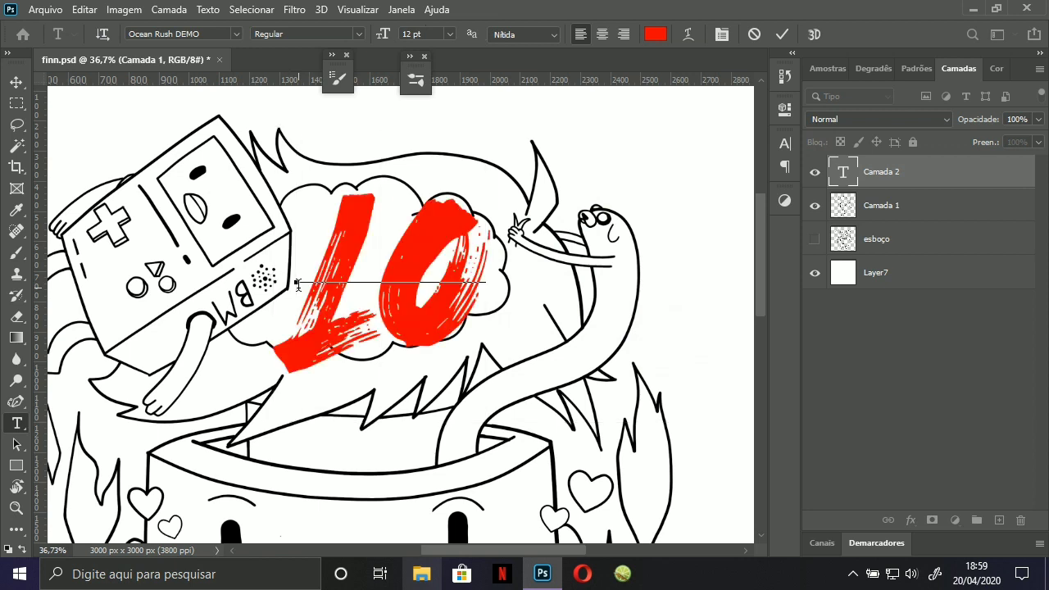
{"action": "type", "text": "VE"}
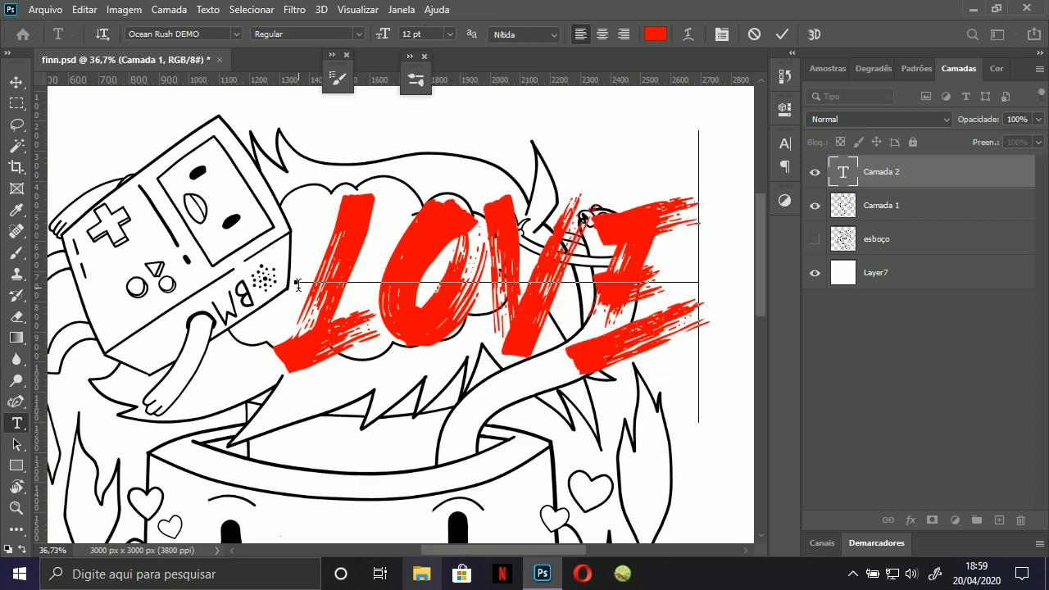
{"action": "left_click", "coordinate": [655, 33]}
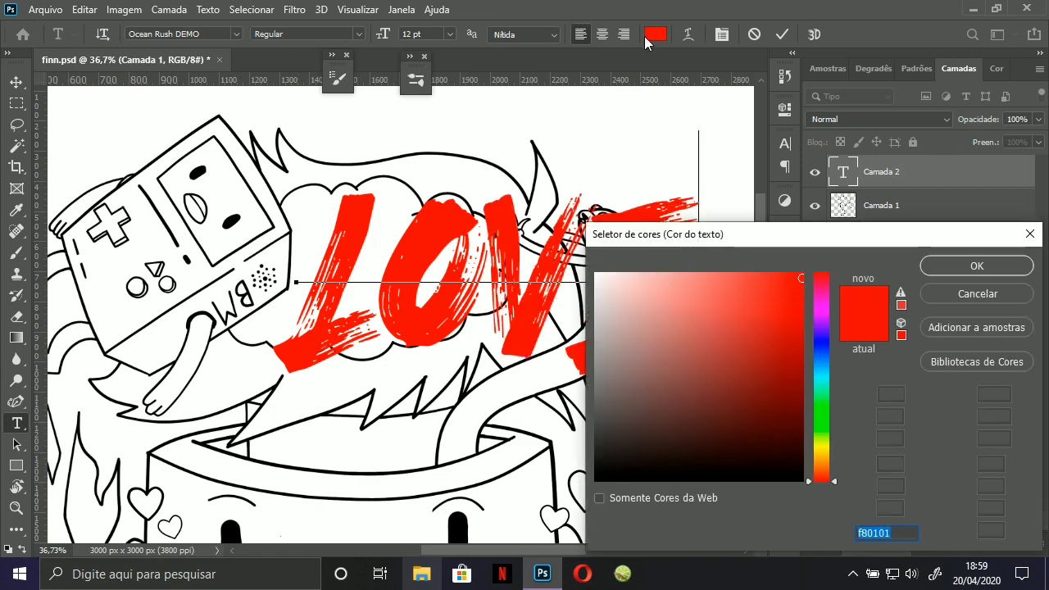
{"action": "left_click", "coordinate": [645, 427]}
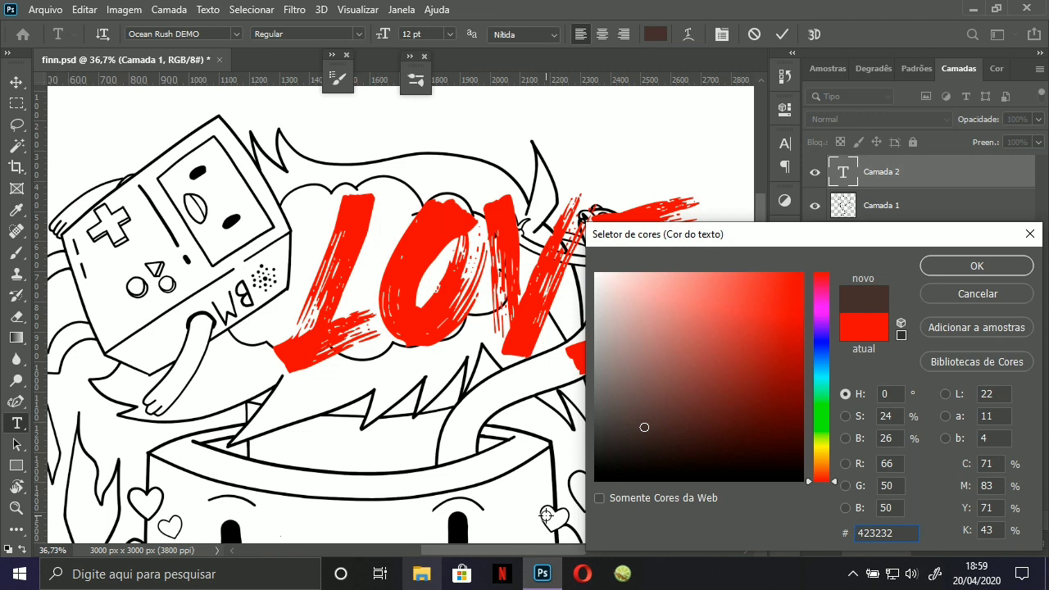
{"action": "left_click", "coordinate": [949, 296]}
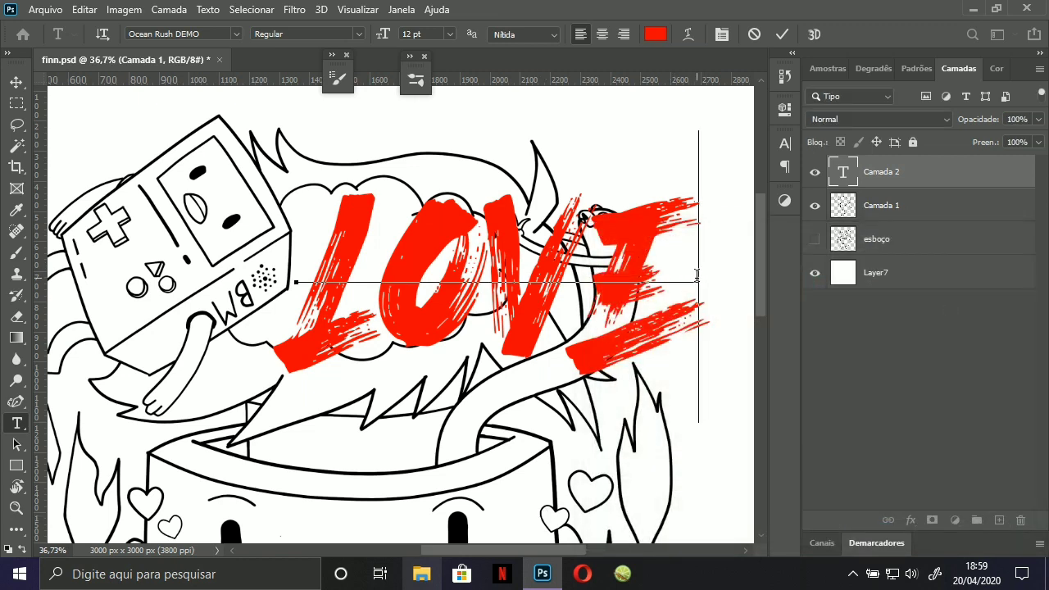
Select all of the LOVE text and set its colour to black, 000000.
{"action": "left_click_drag", "start_coordinate": [708, 270], "coordinate": [345, 217]}
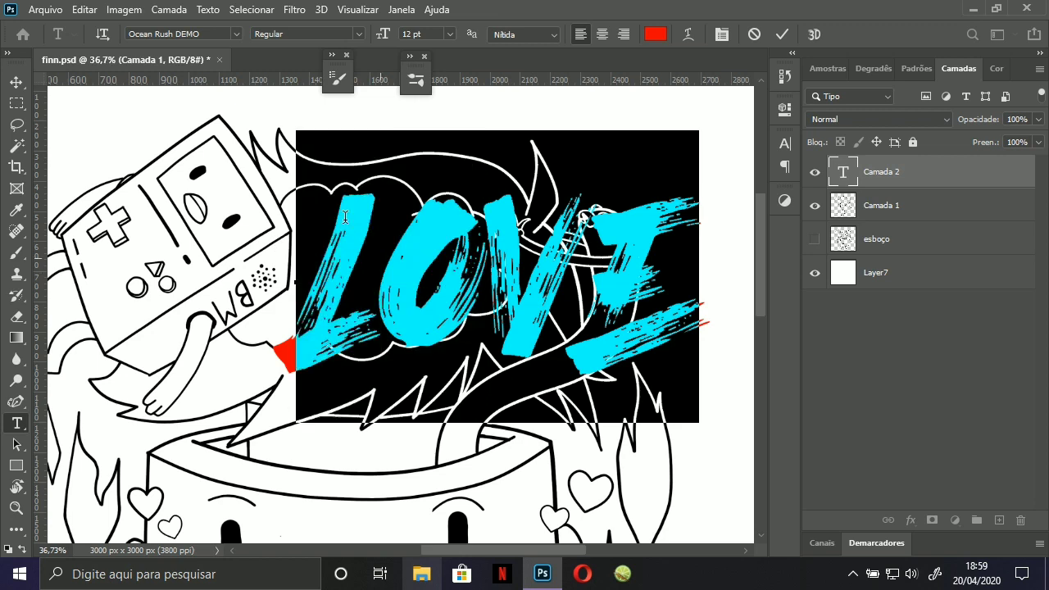
{"action": "left_click", "coordinate": [656, 35]}
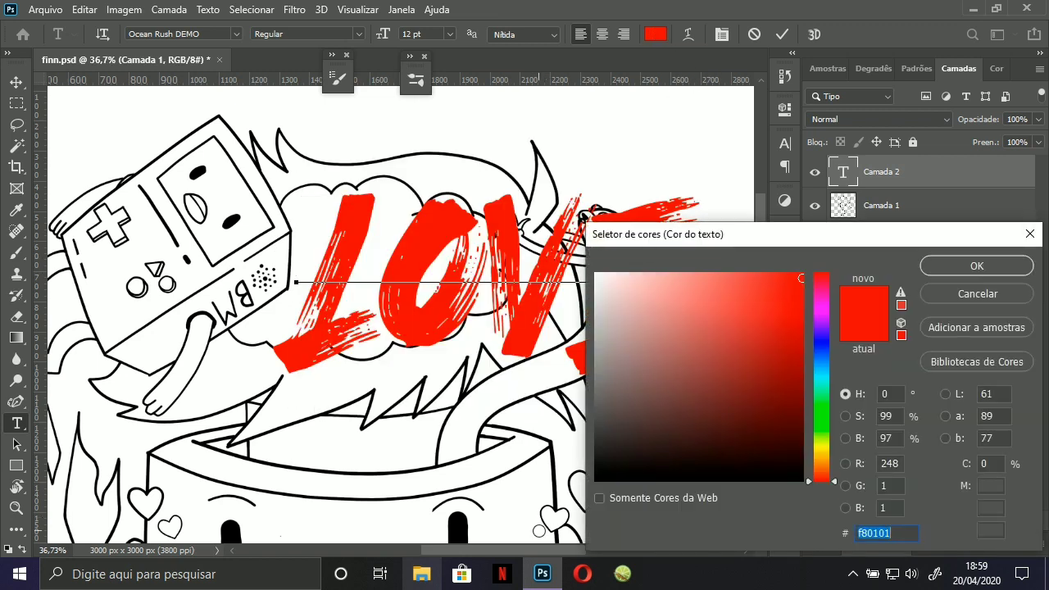
{"action": "type", "text": "000000"}
{"action": "left_click", "coordinate": [977, 265]}
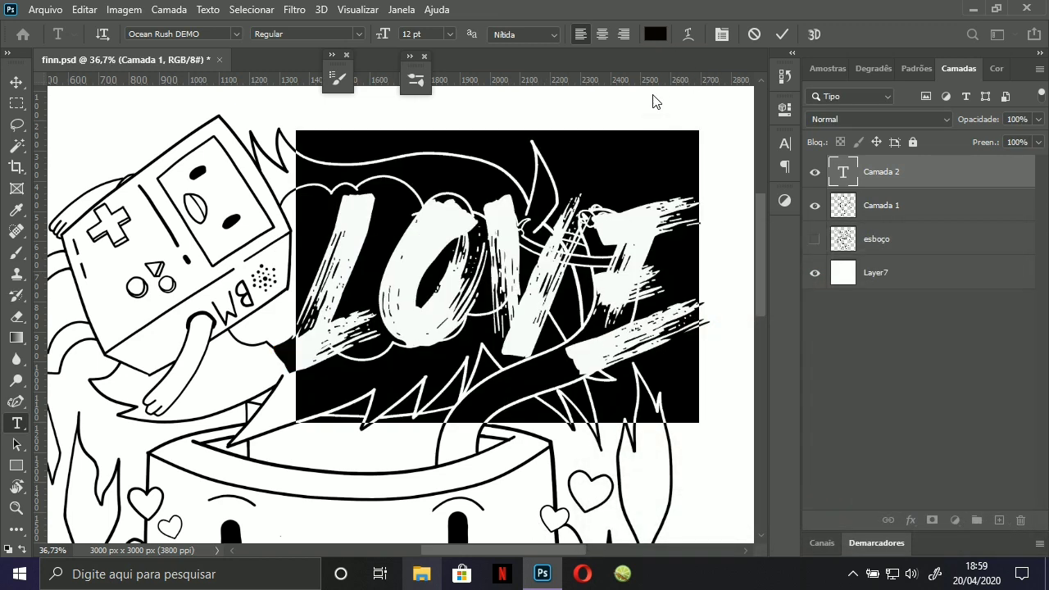
{"action": "left_click", "coordinate": [778, 37]}
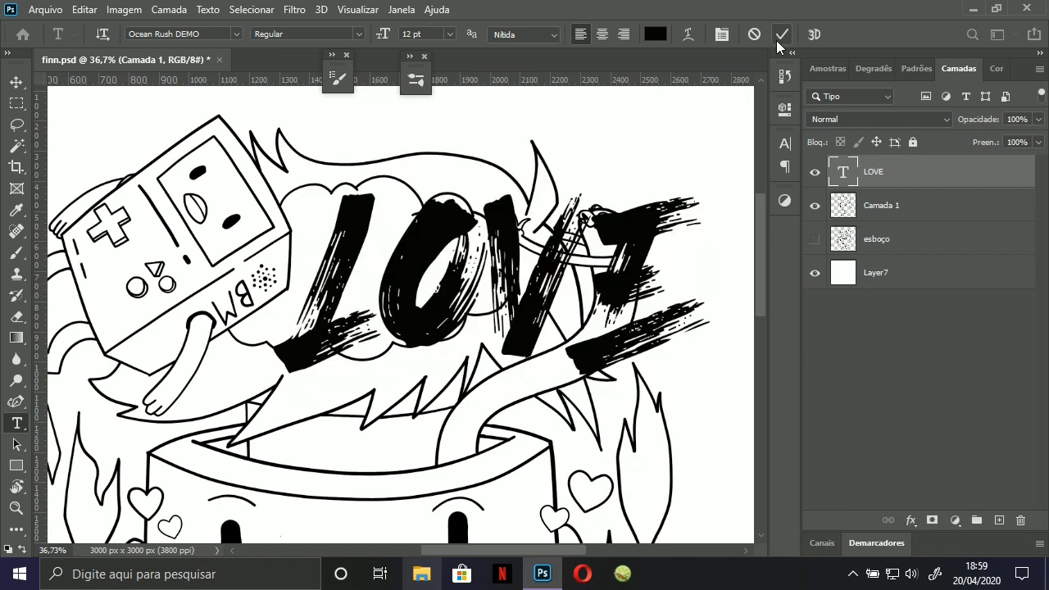
Scale the LOVE text down to 41.30% and position it inside the cloud.
{"action": "key", "text": "ctrl+t"}
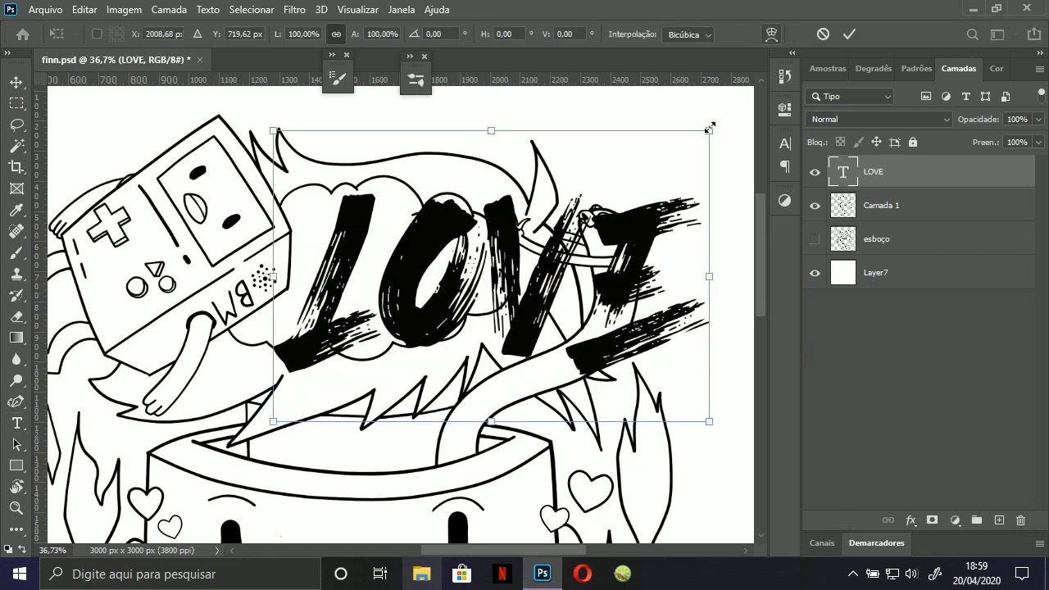
{"action": "left_click_drag", "start_coordinate": [636, 188], "coordinate": [455, 307]}
{"action": "left_click_drag", "start_coordinate": [344, 390], "coordinate": [363, 273]}
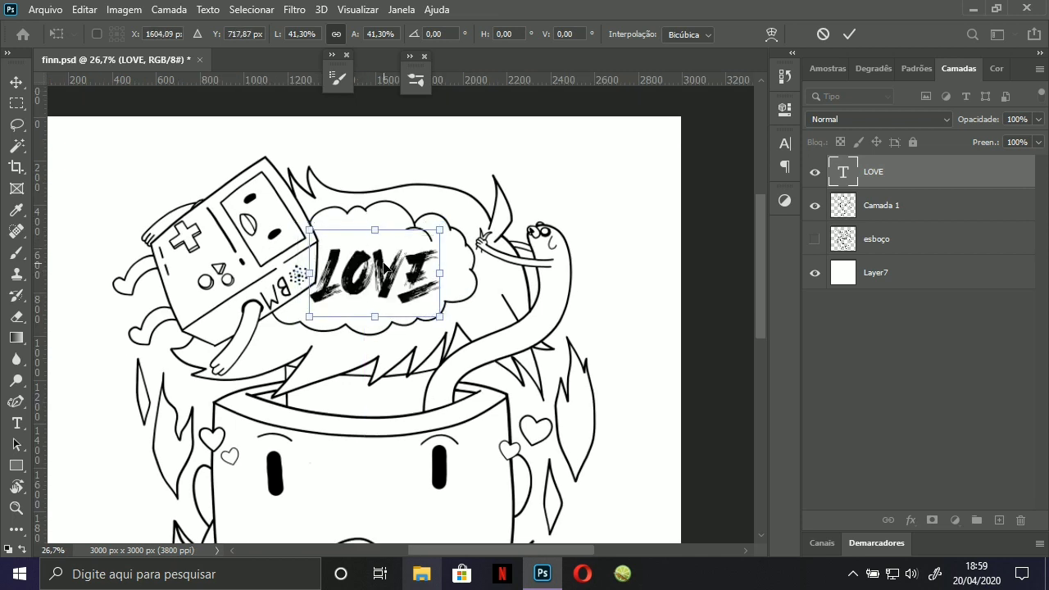
{"action": "left_click", "coordinate": [849, 34]}
Change the font of the whole LOVE text to DOCALLISME ON STREET.
{"action": "key", "text": "t"}
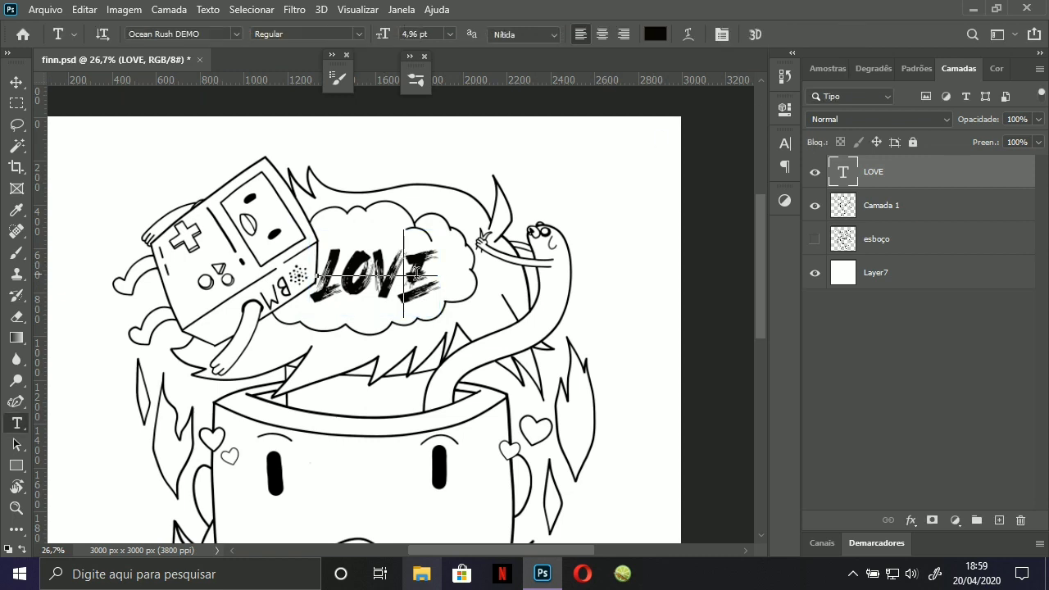
{"action": "left_click", "coordinate": [432, 264]}
{"action": "left_click_drag", "start_coordinate": [432, 264], "coordinate": [307, 148]}
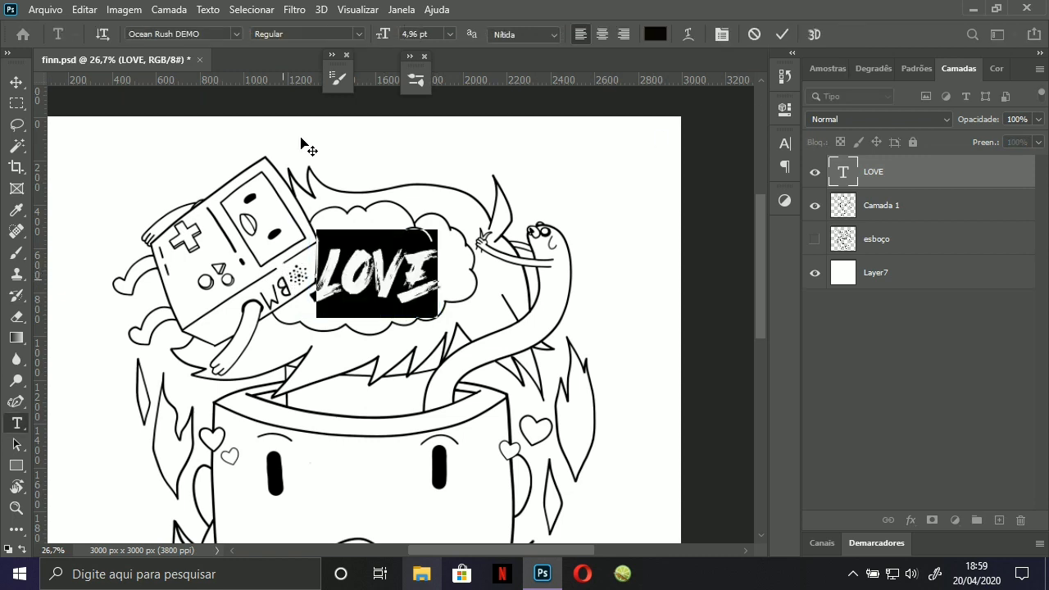
{"action": "left_click", "coordinate": [235, 34]}
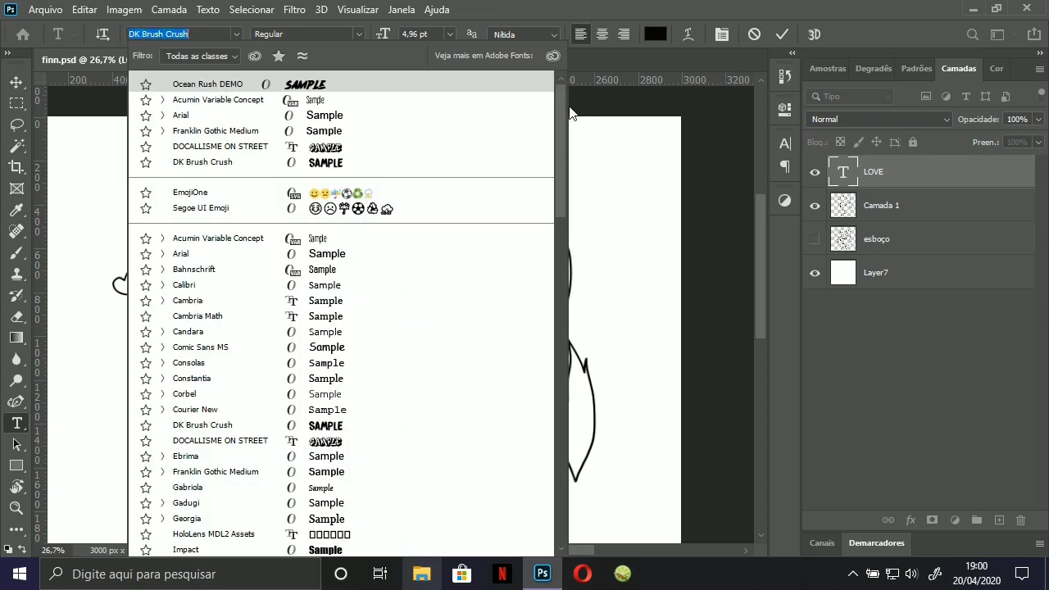
{"action": "scroll", "coordinate": [558, 146], "scroll_direction": "down", "scroll_amount": 2}
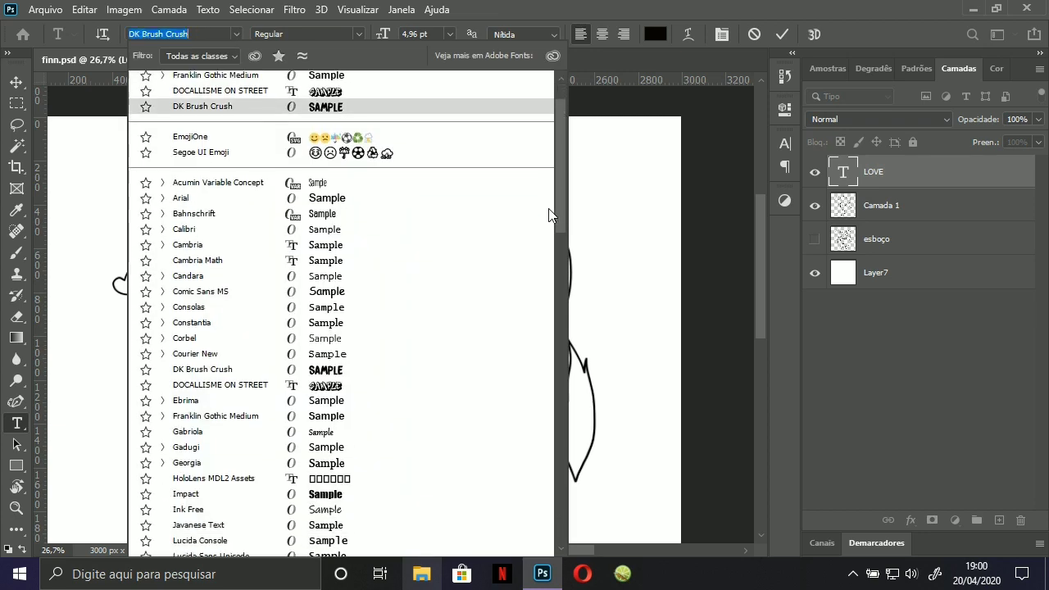
{"action": "scroll", "coordinate": [558, 229], "scroll_direction": "down", "scroll_amount": 2}
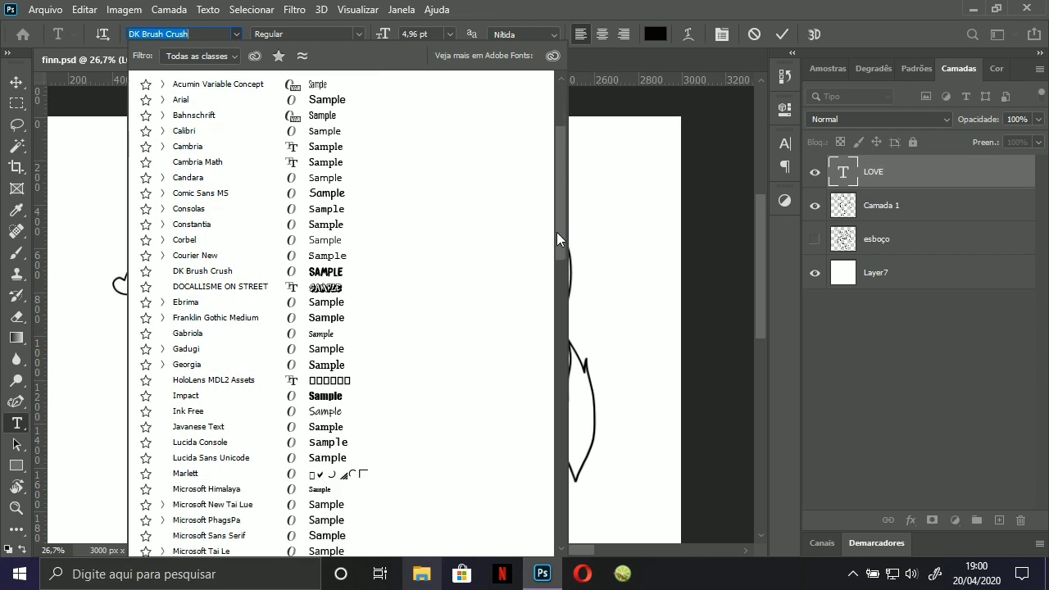
{"action": "left_click", "coordinate": [333, 287]}
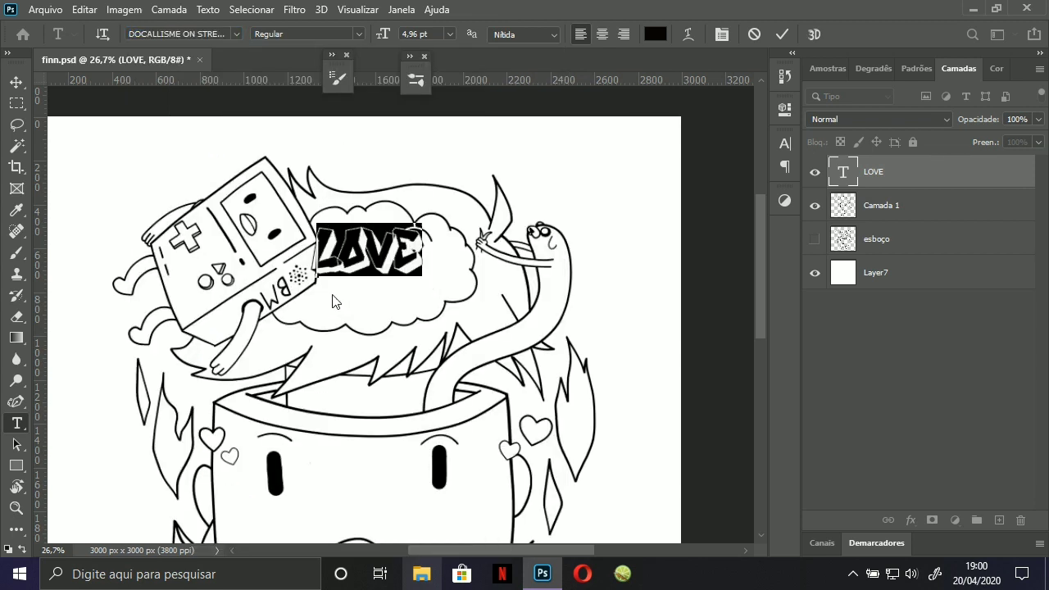
{"action": "left_click", "coordinate": [782, 34]}
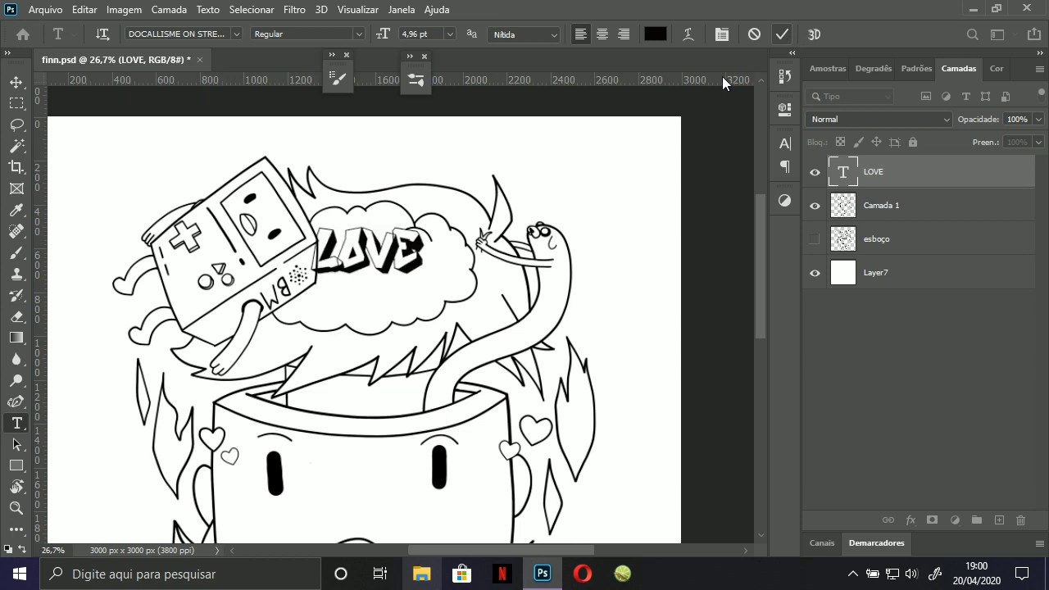
Rasterize the LOVE text layer for painting with the brush.
{"action": "key", "text": "b"}
{"action": "left_click", "coordinate": [375, 247]}
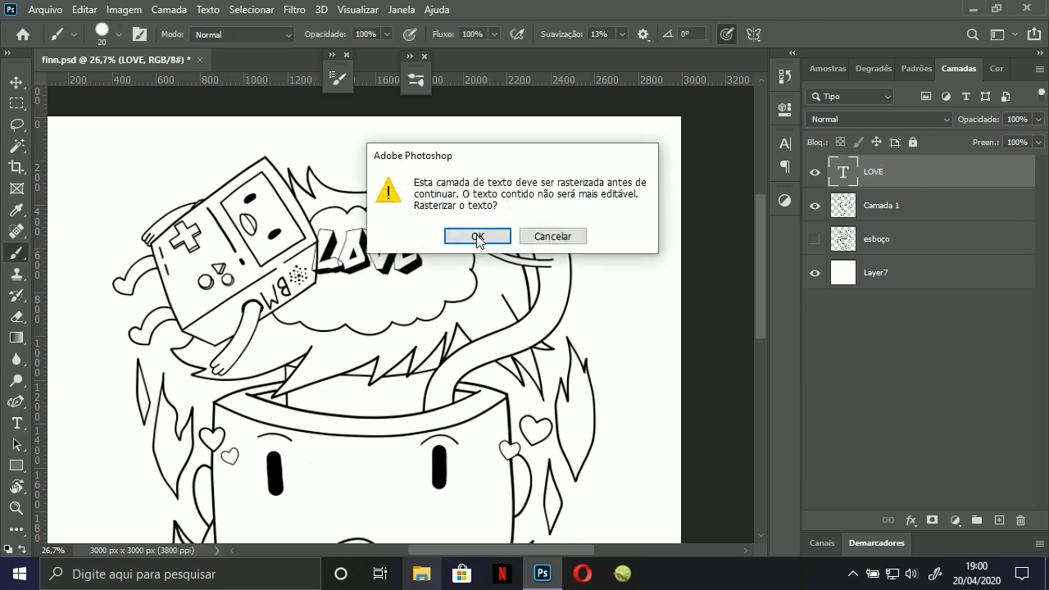
{"action": "left_click", "coordinate": [477, 237]}
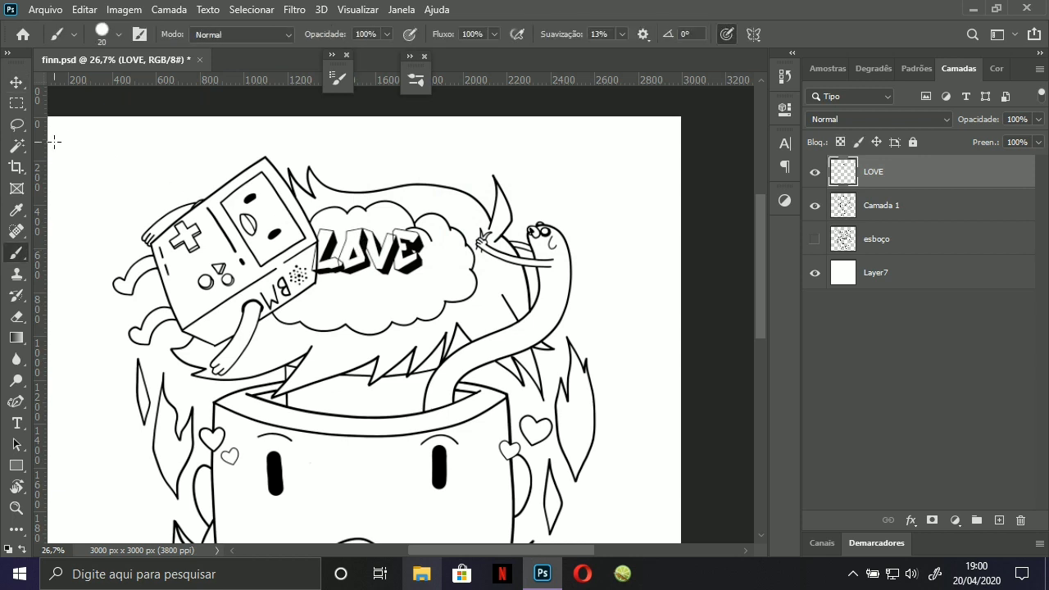
Undo the last move and the rasterization of the LOVE layer, restoring it as editable text.
{"action": "key", "text": "v"}
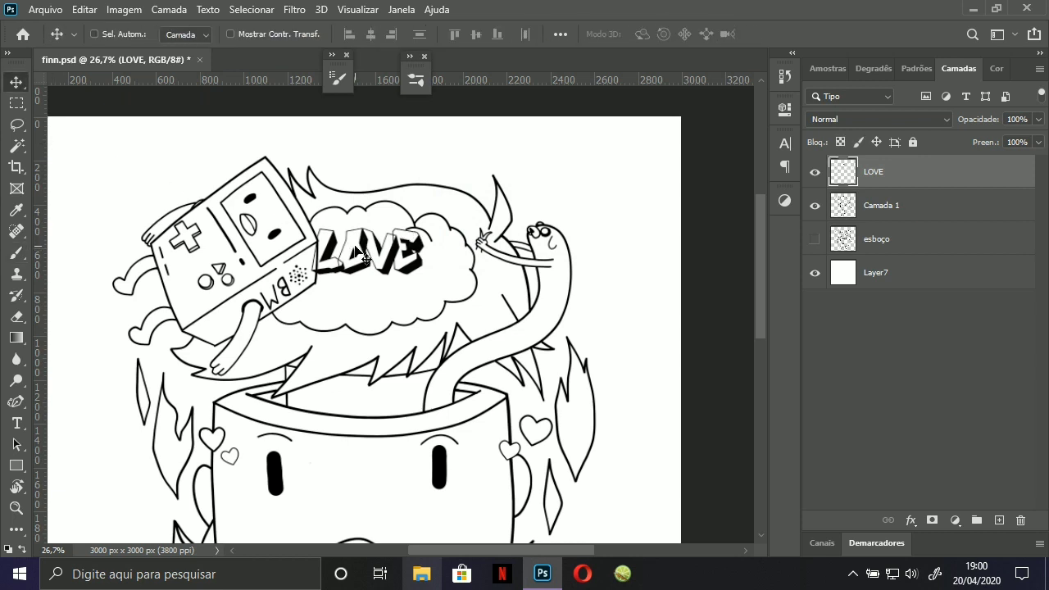
{"action": "left_click_drag", "start_coordinate": [371, 246], "coordinate": [378, 263]}
{"action": "key", "text": "ctrl+z"}
{"action": "key", "text": "ctrl+z"}
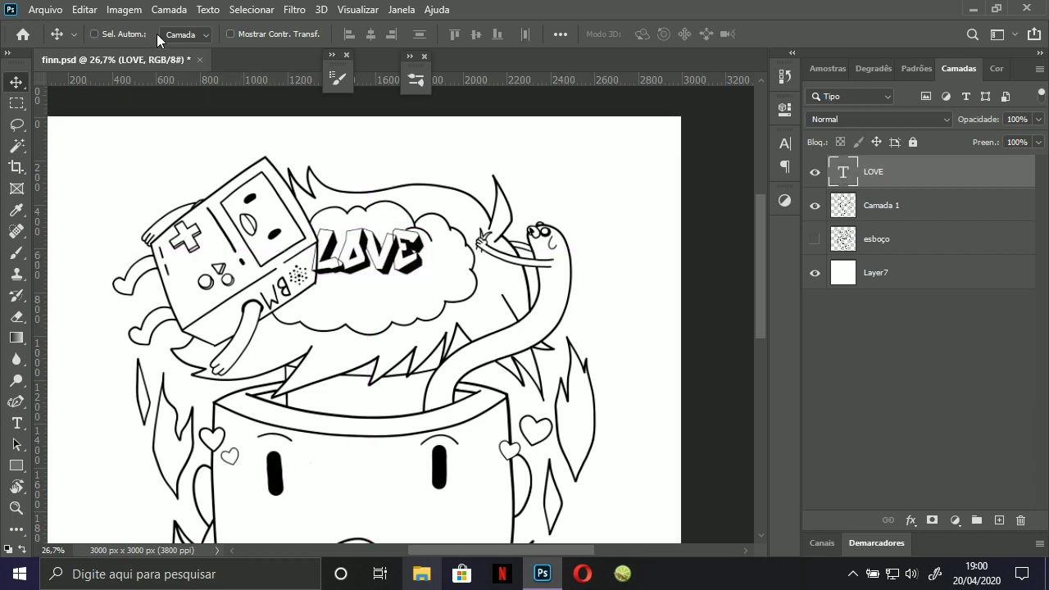
Change the font of the whole LOVE text to DK Brush Crush.
{"action": "key", "text": "t"}
{"action": "double_click", "coordinate": [412, 255]}
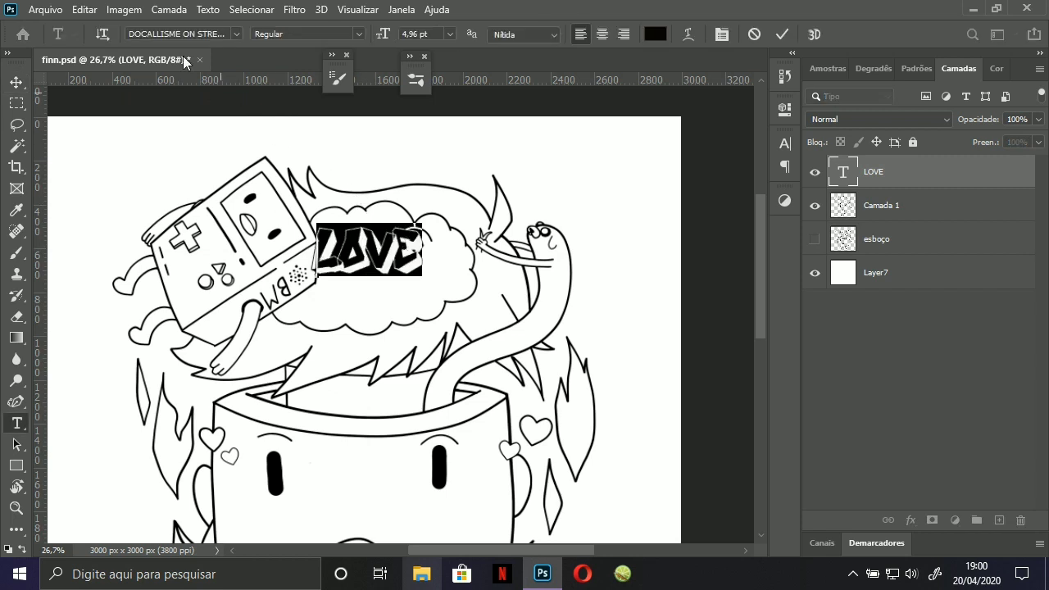
{"action": "left_click", "coordinate": [223, 36]}
{"action": "left_click", "coordinate": [238, 35]}
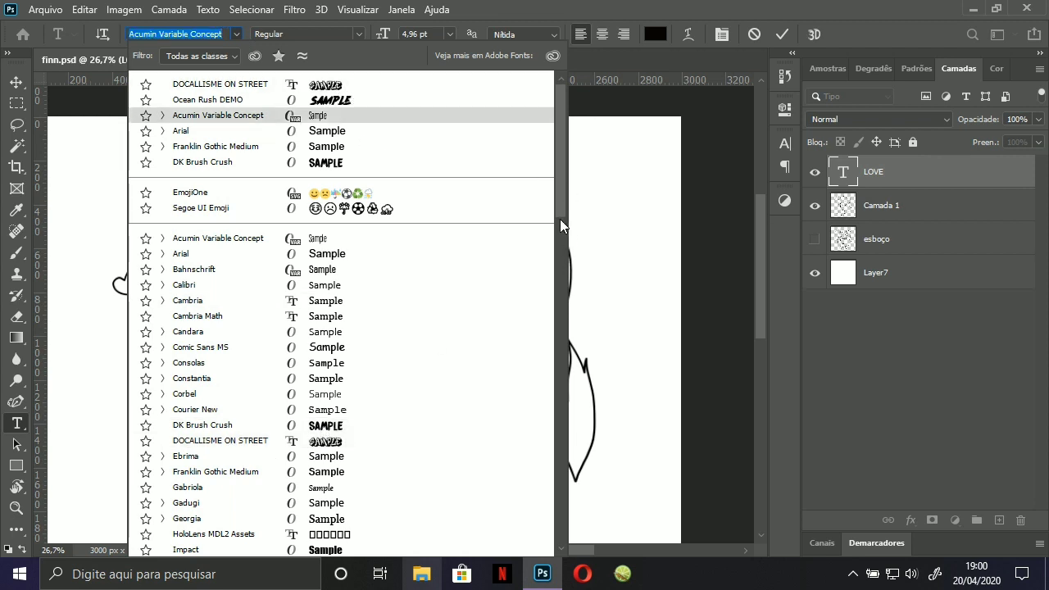
{"action": "scroll", "coordinate": [558, 249], "scroll_direction": "down", "scroll_amount": 5}
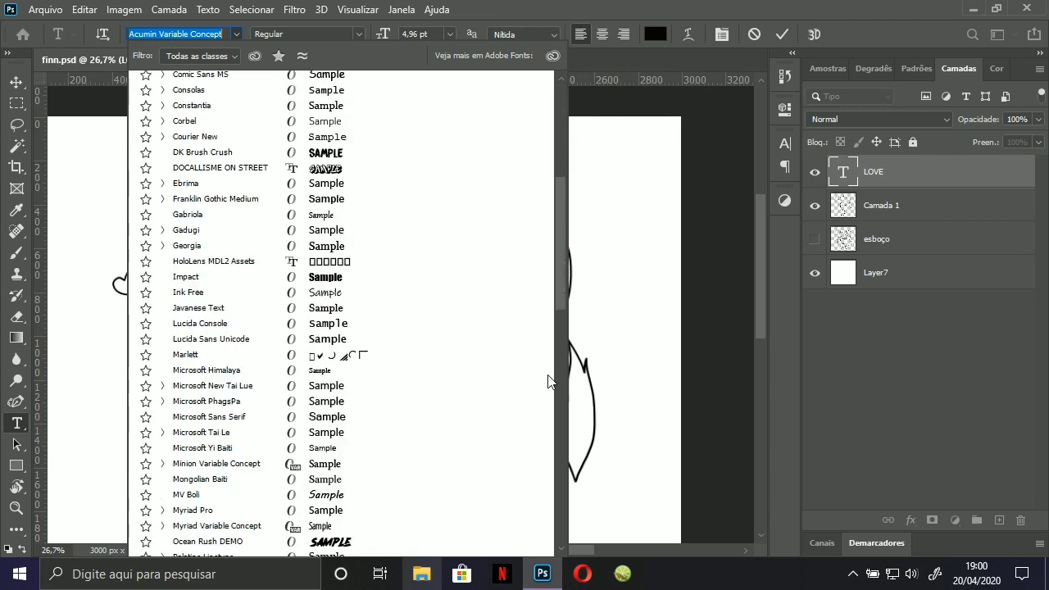
{"action": "scroll", "coordinate": [541, 424], "scroll_direction": "down", "scroll_amount": 7}
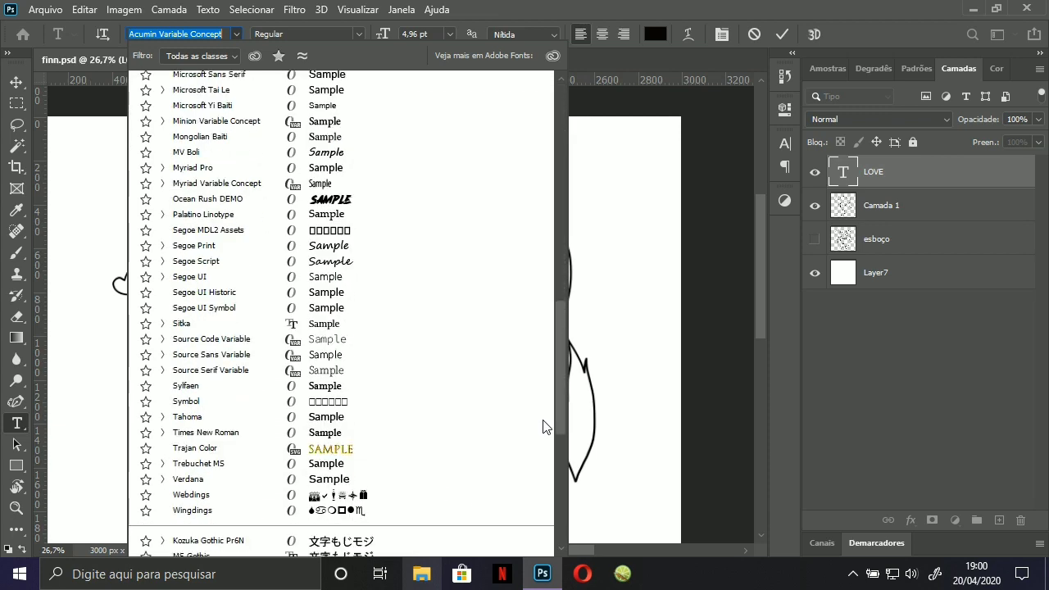
{"action": "scroll", "coordinate": [544, 424], "scroll_direction": "down", "scroll_amount": 4}
{"action": "scroll", "coordinate": [543, 405], "scroll_direction": "up", "scroll_amount": 2}
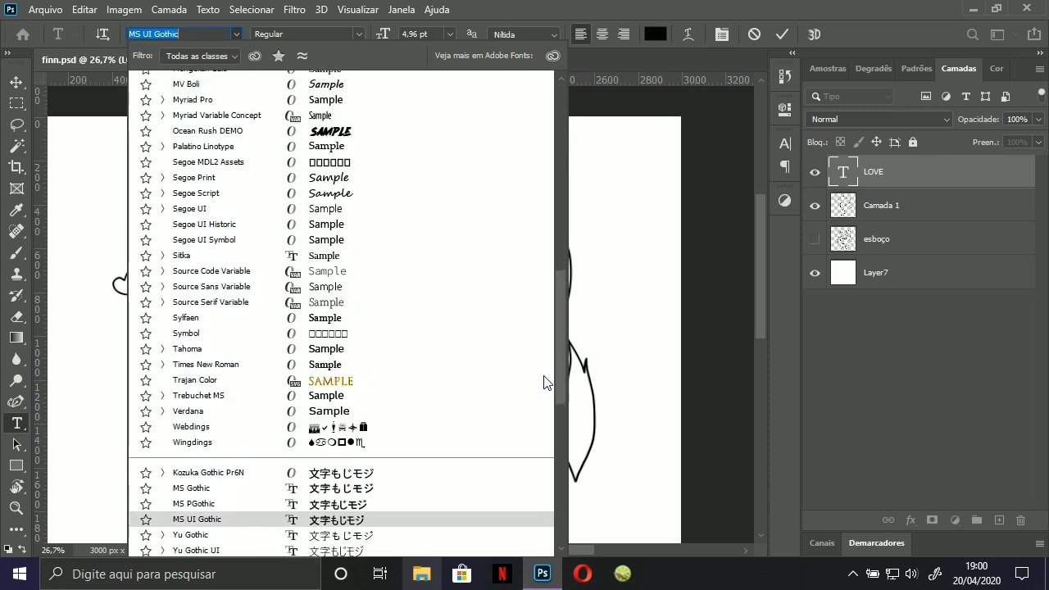
{"action": "scroll", "coordinate": [544, 384], "scroll_direction": "up", "scroll_amount": 9}
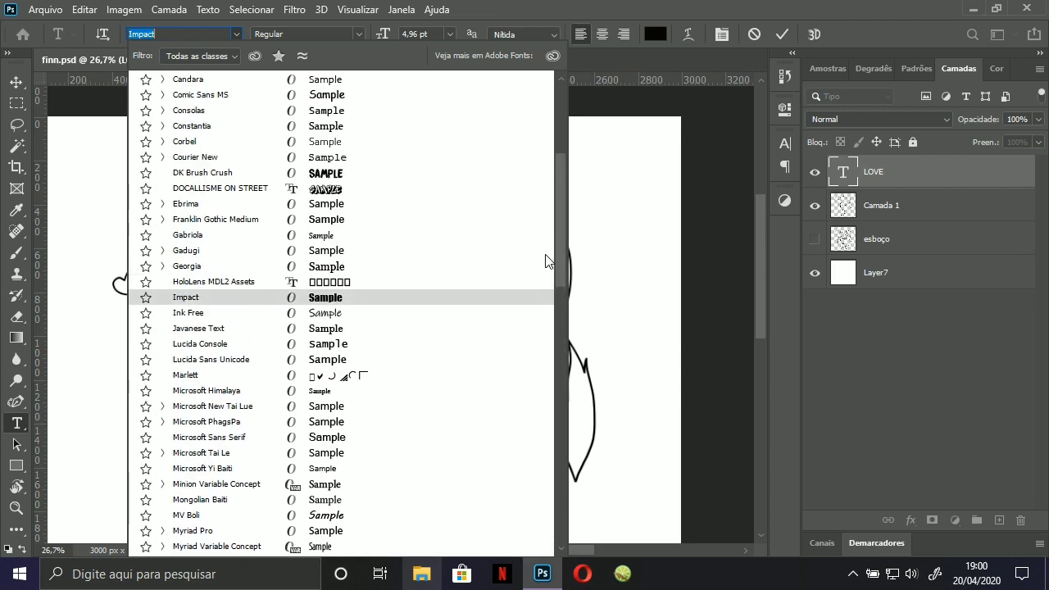
{"action": "scroll", "coordinate": [548, 260], "scroll_direction": "up", "scroll_amount": 6}
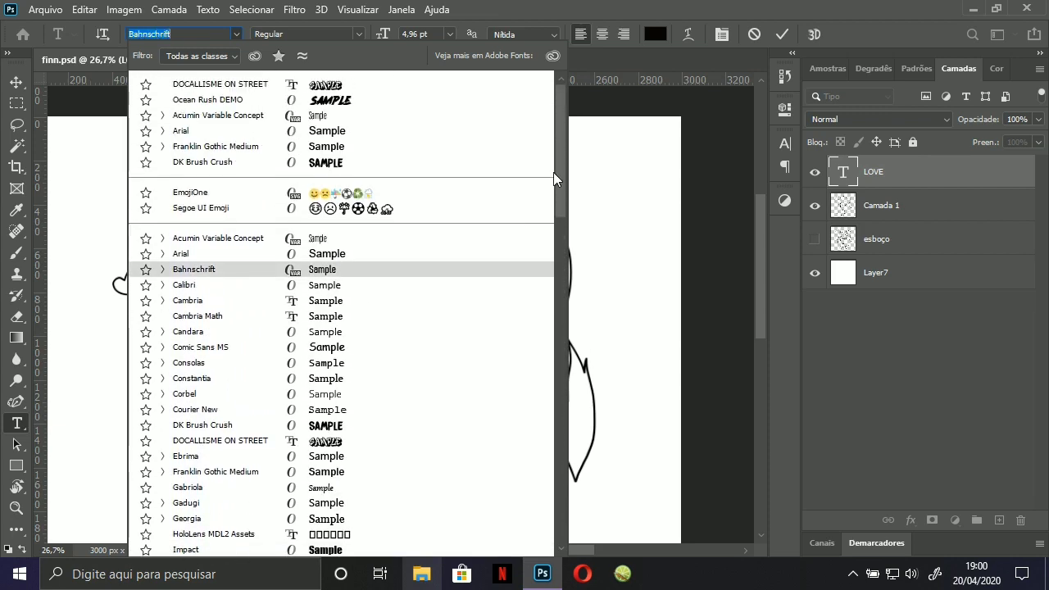
{"action": "left_click", "coordinate": [336, 163]}
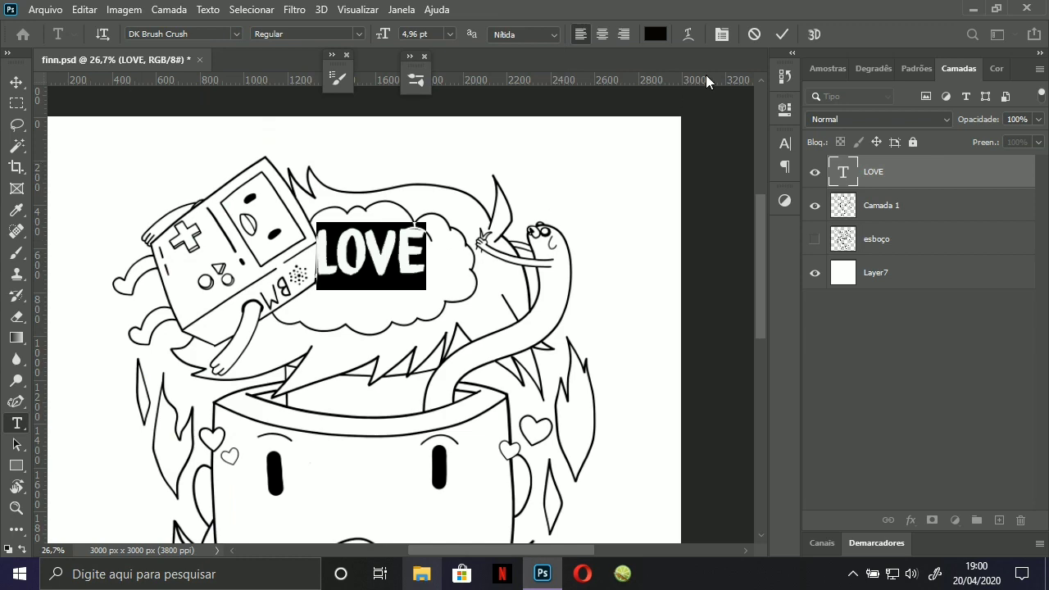
{"action": "left_click", "coordinate": [782, 35]}
Move the LOVE text slightly lower inside the cloud.
{"action": "key", "text": "v"}
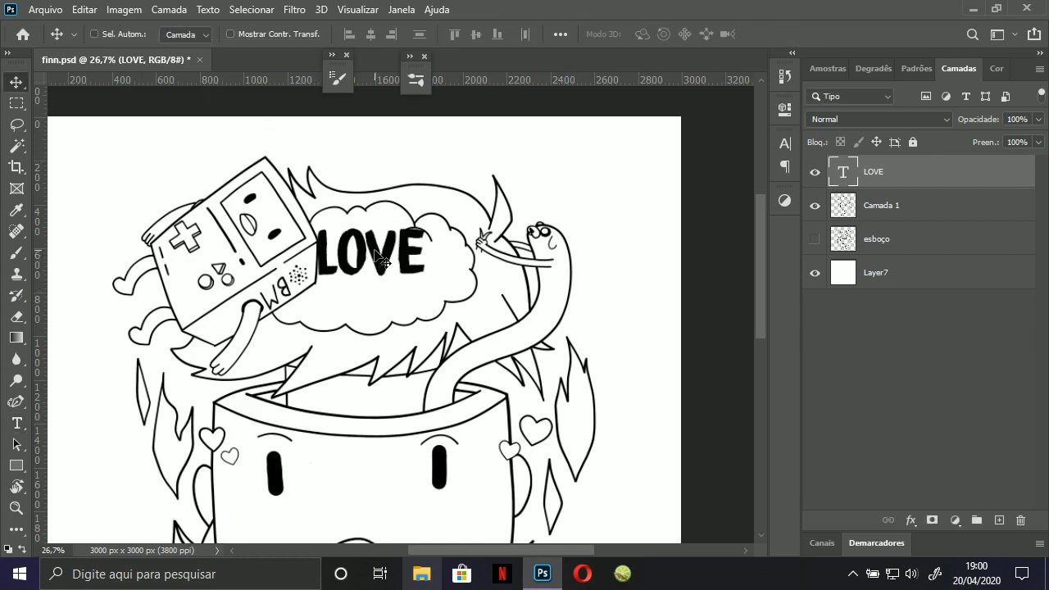
{"action": "left_click_drag", "start_coordinate": [378, 258], "coordinate": [381, 271]}
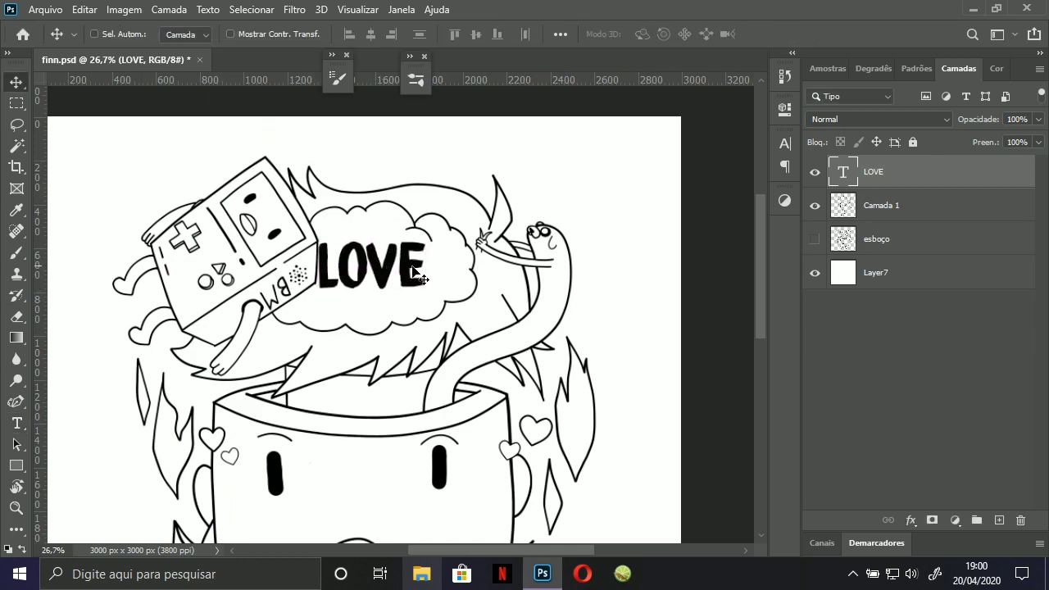
{"action": "scroll", "coordinate": [418, 277], "scroll_direction": "down", "scroll_amount": 2}
{"action": "scroll", "coordinate": [423, 267], "scroll_direction": "up", "scroll_amount": 2}
Replace the LOVE lettering with the word AMOR, keeping the same text layer.
{"action": "key", "text": "t"}
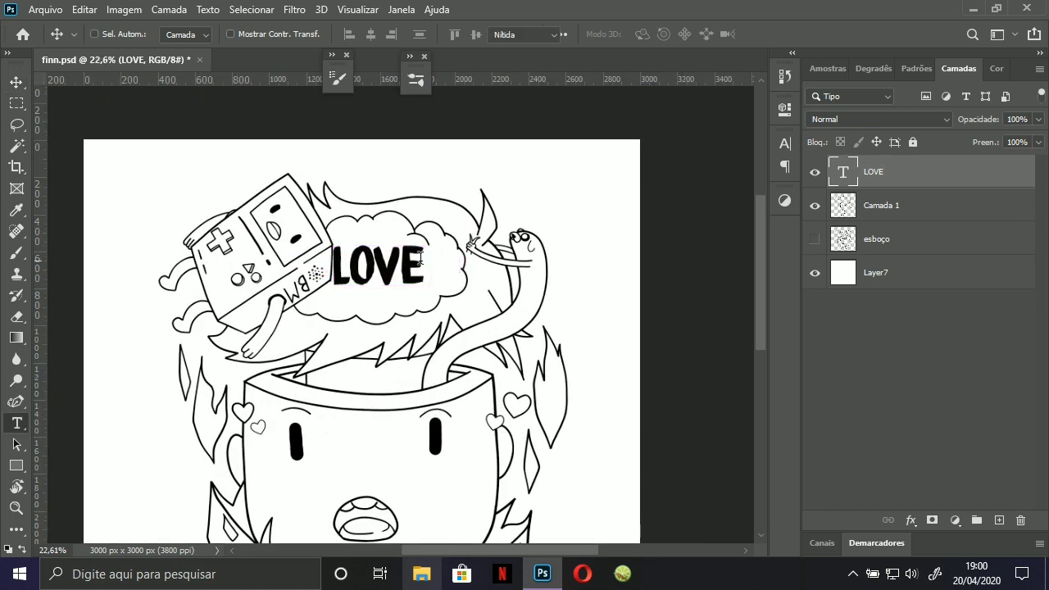
{"action": "left_click", "coordinate": [420, 257]}
{"action": "key", "text": "ctrl+a"}
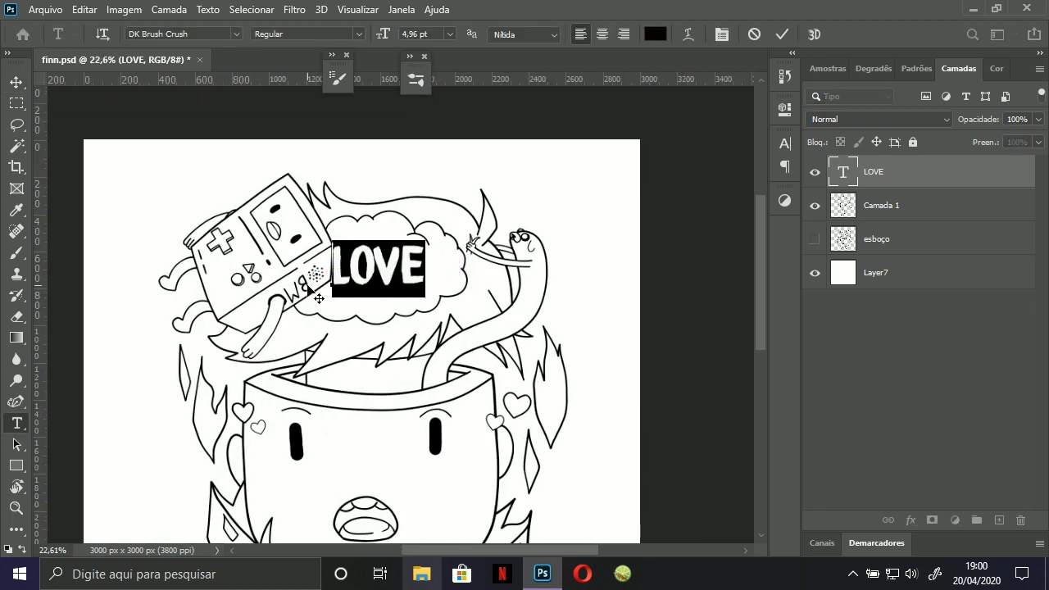
{"action": "type", "text": "AMOR"}
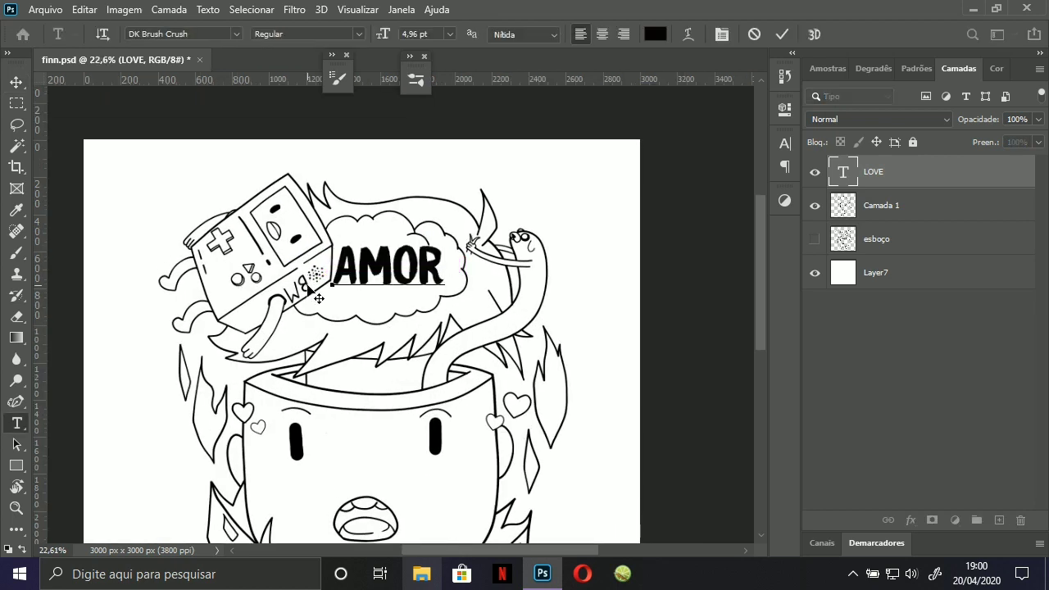
{"action": "left_click", "coordinate": [783, 34]}
Shift the AMOR text slightly toward the console inside the cloud.
{"action": "key", "text": "v"}
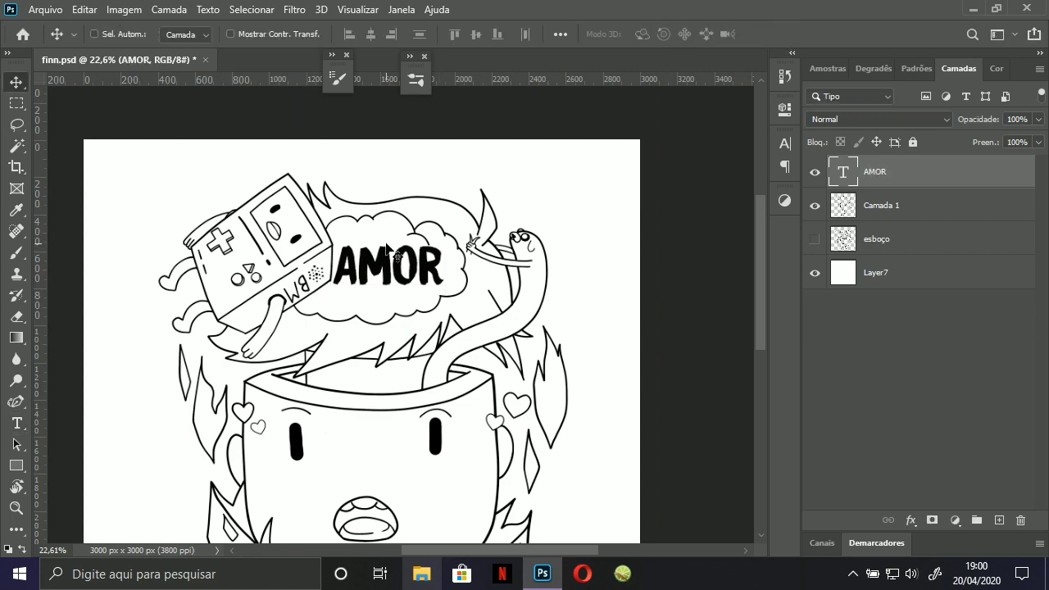
{"action": "scroll", "coordinate": [418, 236], "scroll_direction": "up", "scroll_amount": 1}
{"action": "scroll", "coordinate": [418, 235], "scroll_direction": "up", "scroll_amount": 3}
{"action": "left_click_drag", "start_coordinate": [398, 280], "coordinate": [372, 264]}
Rasterize the AMOR text layer and erase along the A where it overlaps the console's edge.
{"action": "scroll", "coordinate": [297, 277], "scroll_direction": "up", "scroll_amount": 4}
{"action": "key", "text": "e"}
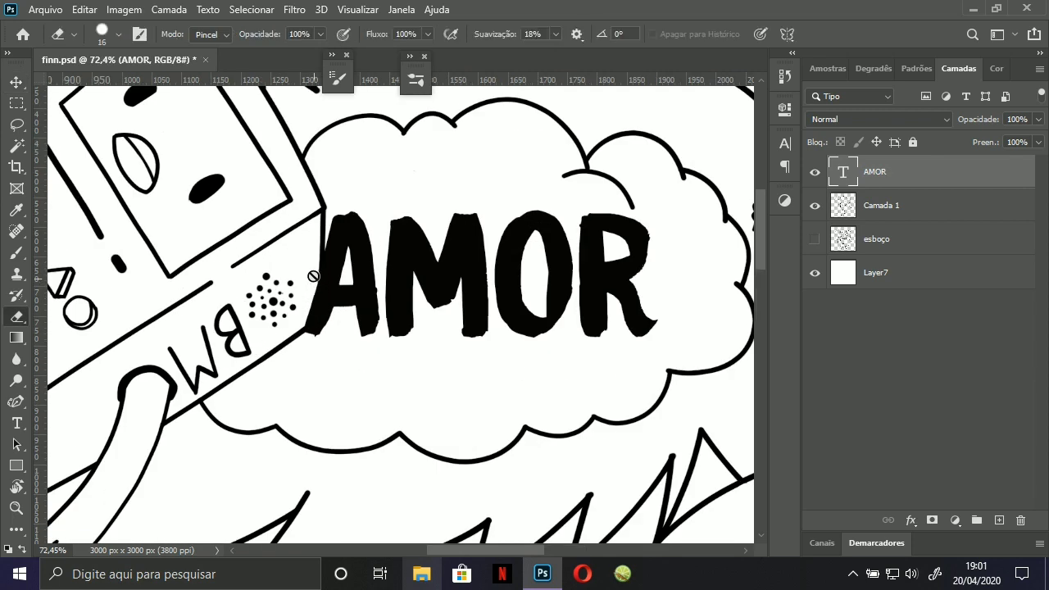
{"action": "left_click", "coordinate": [329, 279]}
{"action": "key", "text": "Escape"}
{"action": "left_click_drag", "start_coordinate": [323, 269], "coordinate": [318, 270]}
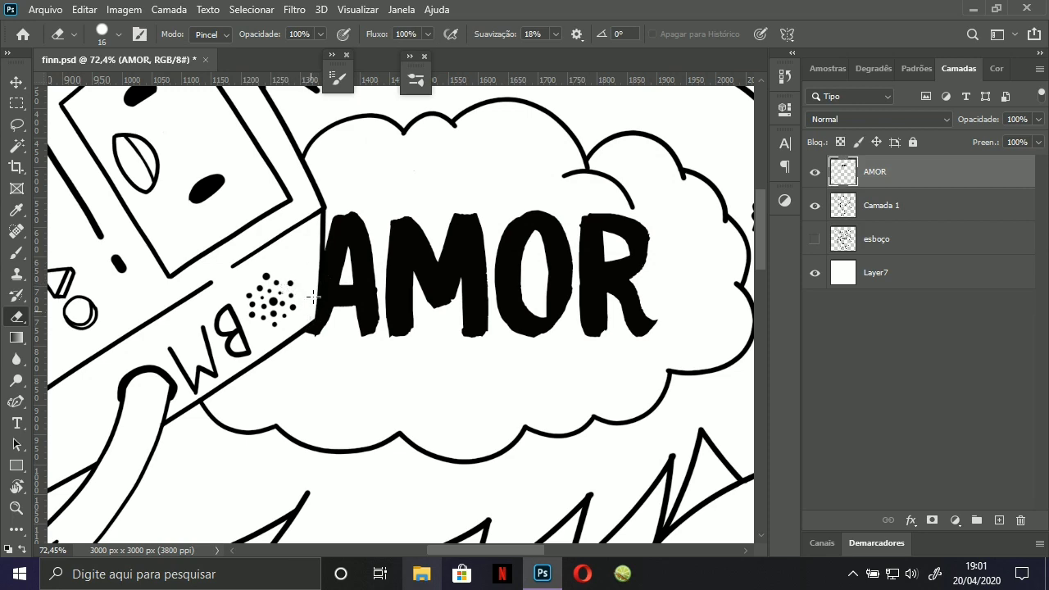
Set the brush smoothing to 4% for painting on the AMOR layer.
{"action": "scroll", "coordinate": [308, 311], "scroll_direction": "down", "scroll_amount": 3}
{"action": "scroll", "coordinate": [295, 336], "scroll_direction": "up", "scroll_amount": 2}
{"action": "key", "text": "b"}
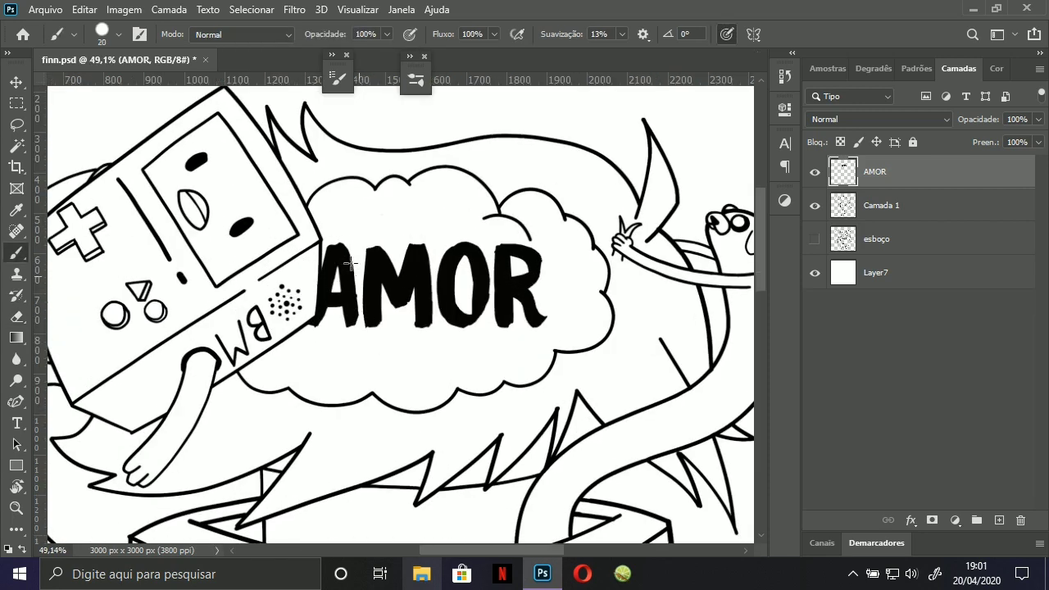
{"action": "scroll", "coordinate": [350, 262], "scroll_direction": "up", "scroll_amount": 3}
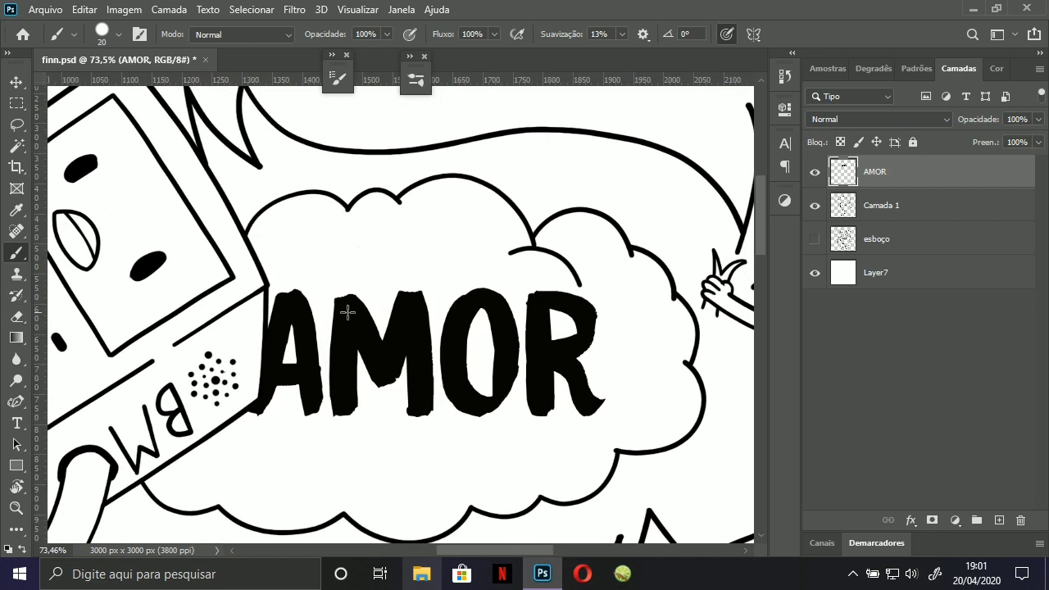
{"action": "left_click", "coordinate": [622, 34]}
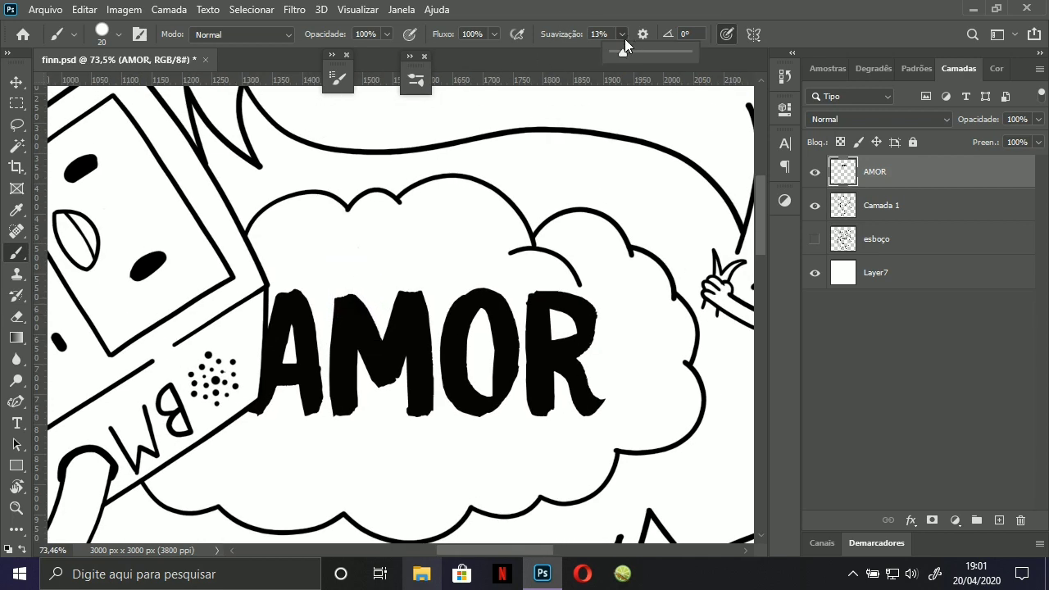
{"action": "left_click_drag", "start_coordinate": [612, 56], "coordinate": [609, 58]}
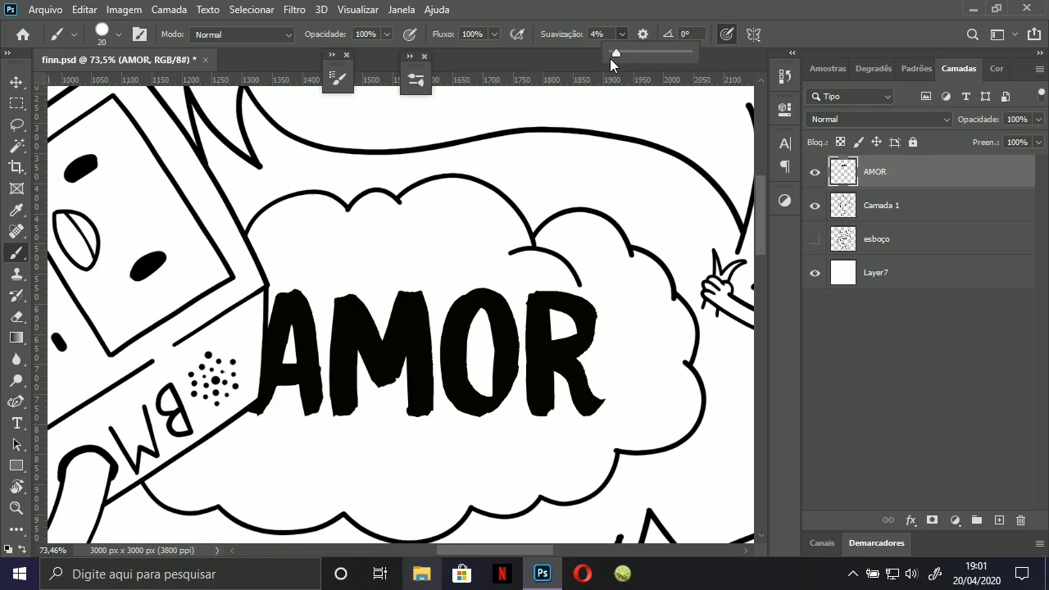
{"action": "left_click", "coordinate": [346, 238]}
{"action": "left_click_drag", "start_coordinate": [300, 276], "coordinate": [286, 198]}
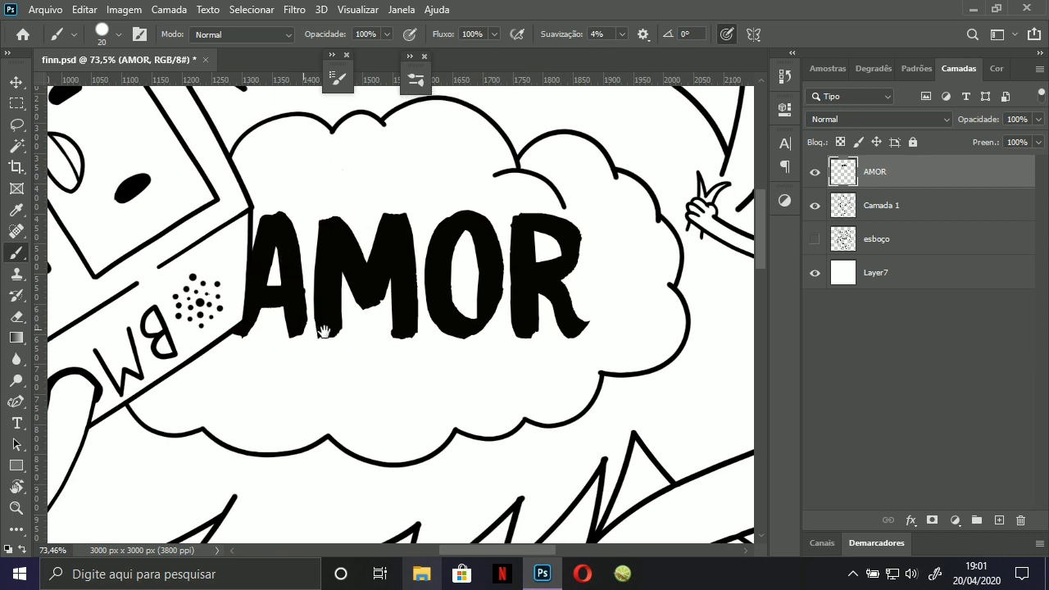
{"action": "left_click_drag", "start_coordinate": [326, 326], "coordinate": [297, 412]}
{"action": "key", "text": "ctrl+z"}
{"action": "mouse_move", "coordinate": [321, 327]}
{"action": "left_mouse_down"}
{"action": "mouse_move", "coordinate": [335, 381]}
{"action": "mouse_move", "coordinate": [323, 441]}
{"action": "left_mouse_up"}
{"action": "key", "text": "ctrl+z"}
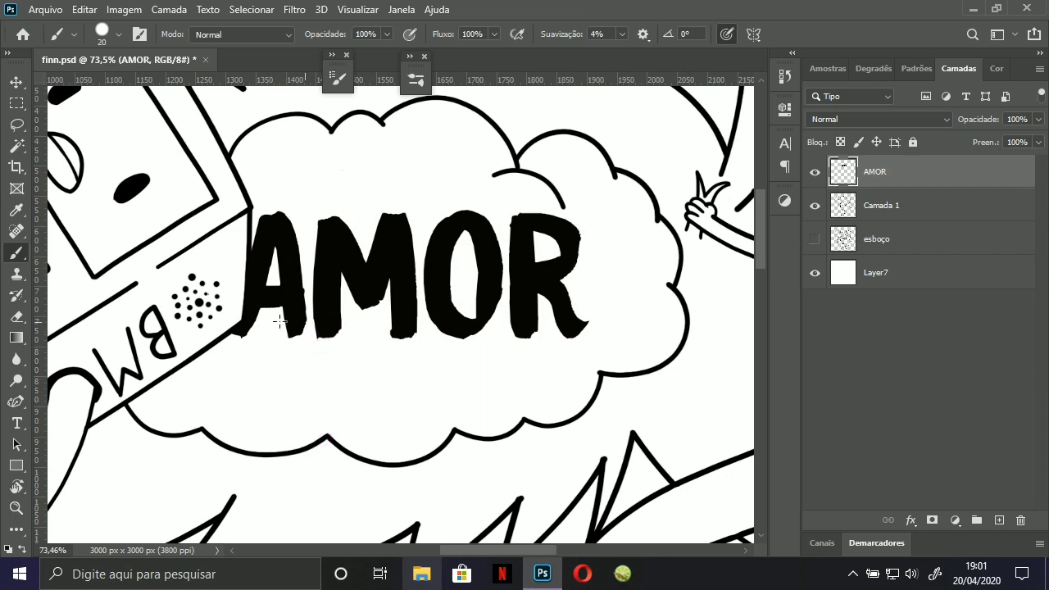
Paint black paint drips of varying length hanging from the bottoms of the AMOR letters.
{"action": "left_click_drag", "start_coordinate": [241, 331], "coordinate": [244, 399]}
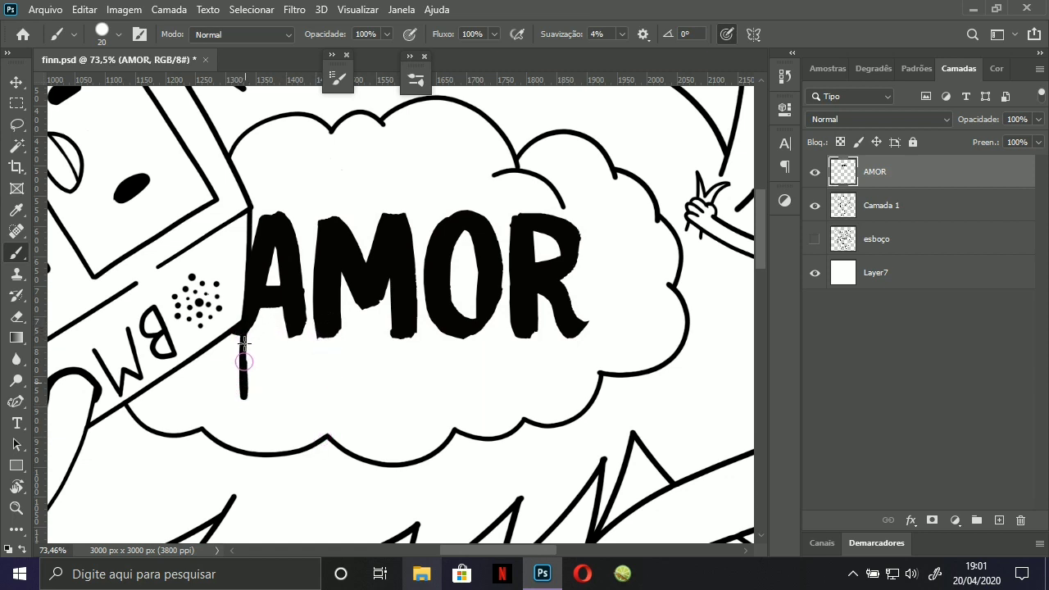
{"action": "mouse_move", "coordinate": [248, 327]}
{"action": "left_mouse_down"}
{"action": "mouse_move", "coordinate": [254, 306]}
{"action": "mouse_move", "coordinate": [291, 369]}
{"action": "mouse_move", "coordinate": [305, 308]}
{"action": "mouse_move", "coordinate": [324, 373]}
{"action": "mouse_move", "coordinate": [328, 323]}
{"action": "mouse_move", "coordinate": [324, 366]}
{"action": "mouse_move", "coordinate": [318, 336]}
{"action": "left_mouse_up"}
{"action": "key", "text": "ctrl+z"}
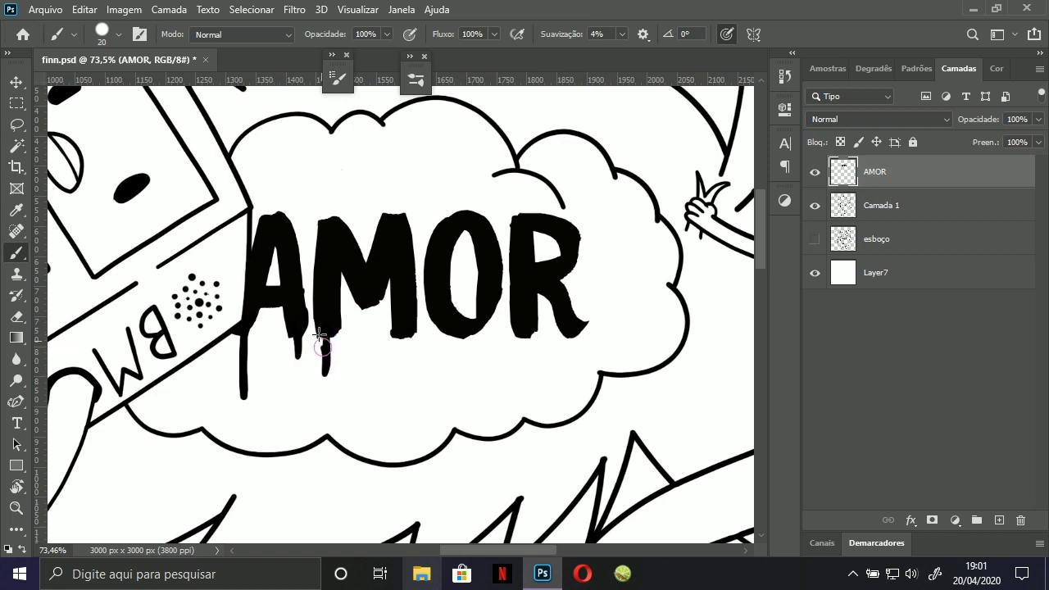
{"action": "left_click_drag", "start_coordinate": [318, 336], "coordinate": [312, 324]}
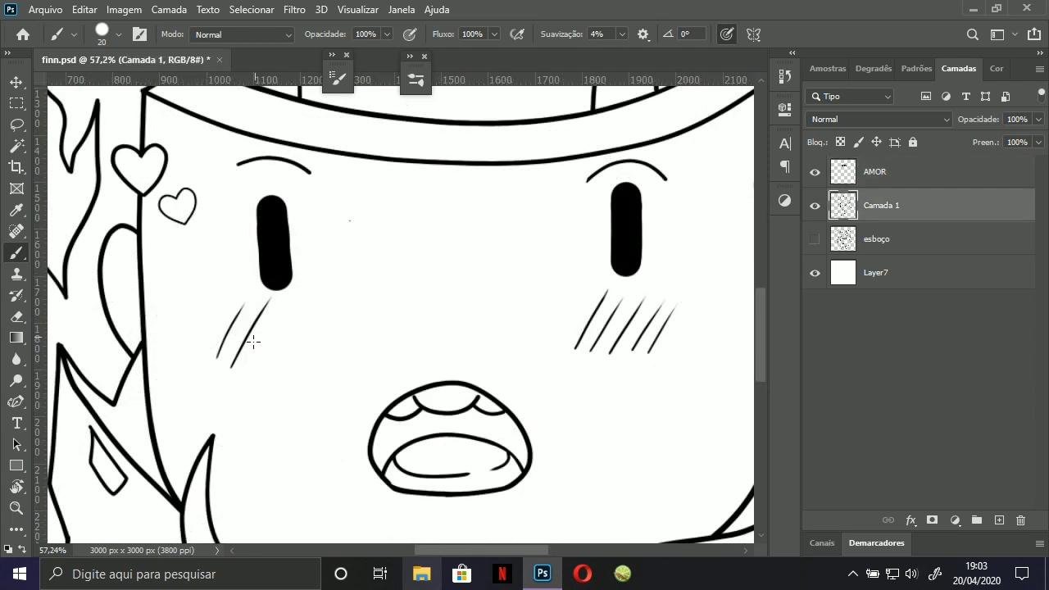
Redraw the slanted blush lines on the mug's left cheek on Camada 1, undoing the unsatisfactory strokes.
{"action": "key", "text": "ctrl+z"}
{"action": "left_click_drag", "start_coordinate": [234, 360], "coordinate": [263, 308]}
{"action": "key", "text": "ctrl+z"}
{"action": "left_click_drag", "start_coordinate": [233, 371], "coordinate": [271, 302]}
{"action": "key", "text": "ctrl+z"}
{"action": "mouse_move", "coordinate": [233, 371]}
{"action": "left_mouse_down"}
{"action": "mouse_move", "coordinate": [271, 304]}
{"action": "mouse_move", "coordinate": [227, 371]}
{"action": "mouse_move", "coordinate": [293, 290]}
{"action": "mouse_move", "coordinate": [247, 377]}
{"action": "mouse_move", "coordinate": [285, 308]}
{"action": "left_mouse_up"}
{"action": "key", "text": "ctrl+z"}
{"action": "key", "text": "ctrl+z"}
{"action": "key", "text": "ctrl+z"}
{"action": "mouse_move", "coordinate": [279, 370]}
{"action": "left_mouse_down"}
{"action": "mouse_move", "coordinate": [308, 310]}
{"action": "mouse_move", "coordinate": [252, 362]}
{"action": "left_mouse_up"}
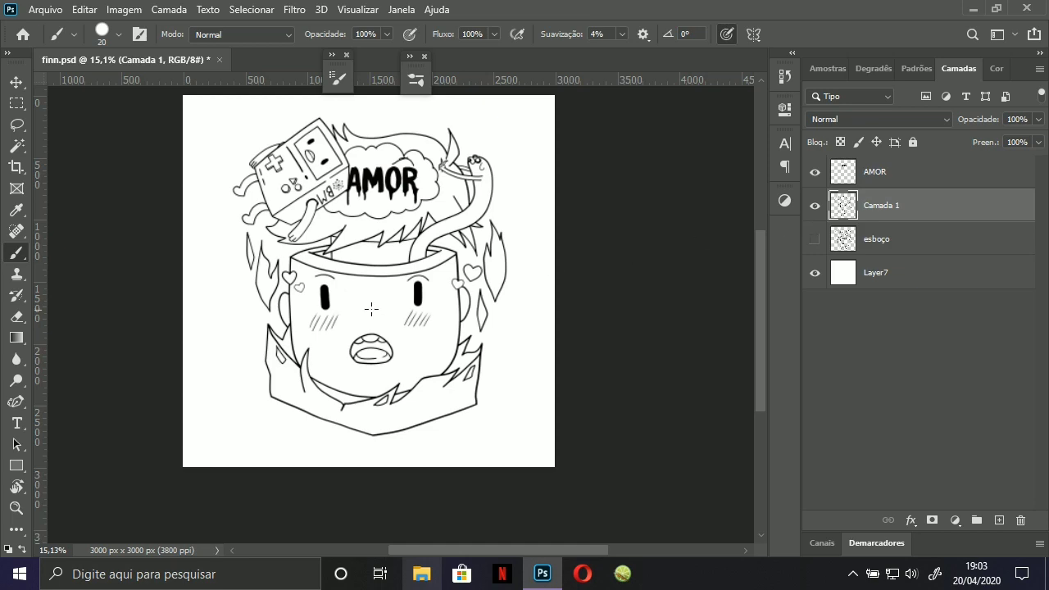
Switch the eraser to the 74 px soft round brush Redondo macio - opacidade de pressão.
{"action": "left_click_drag", "start_coordinate": [388, 310], "coordinate": [432, 290]}
{"action": "key", "text": "e"}
{"action": "left_click", "coordinate": [106, 41]}
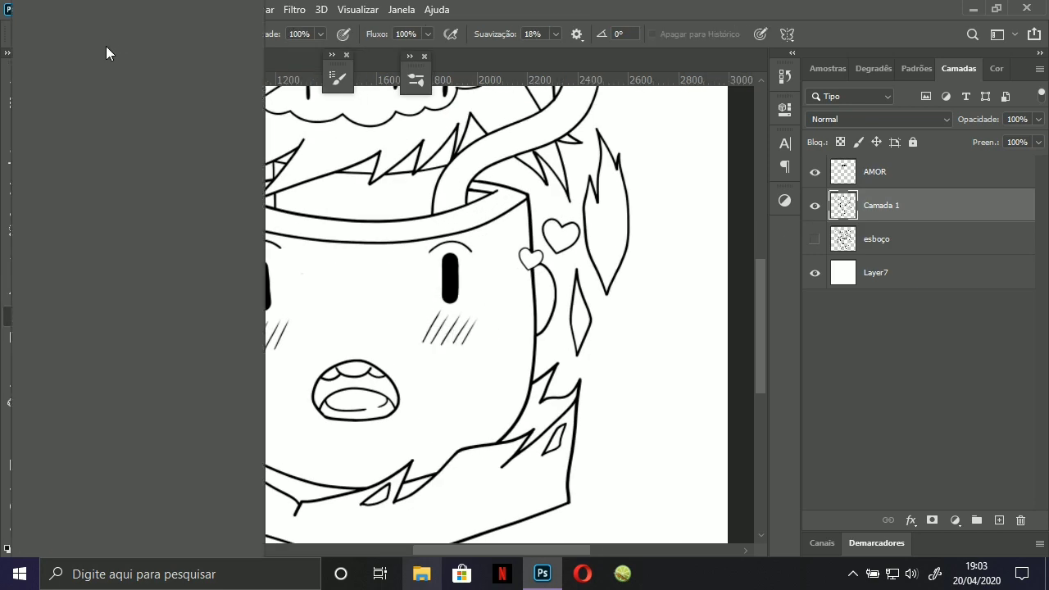
{"action": "left_click", "coordinate": [113, 509]}
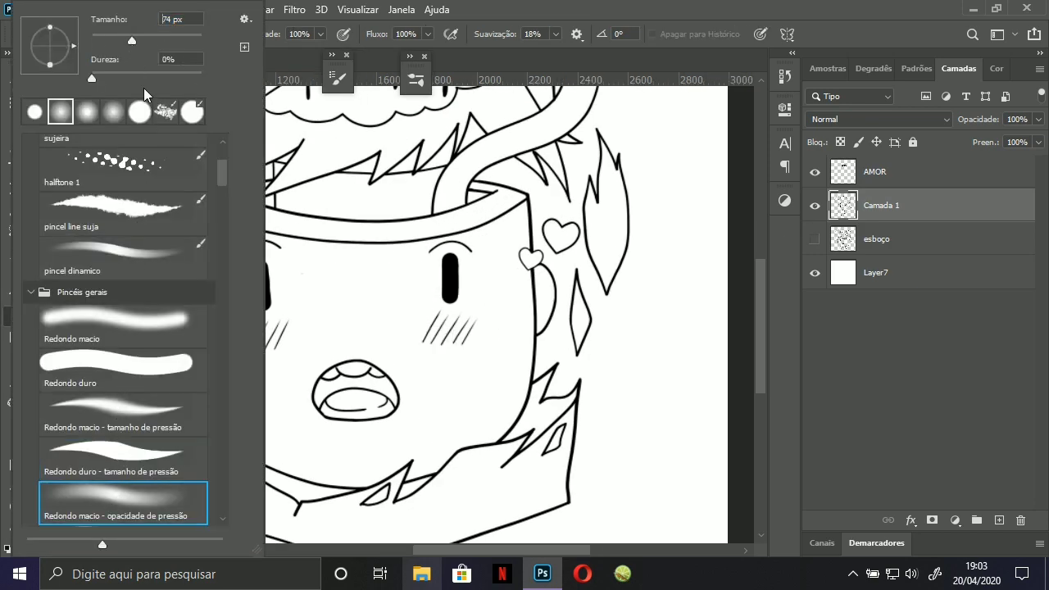
{"action": "left_click", "coordinate": [413, 374]}
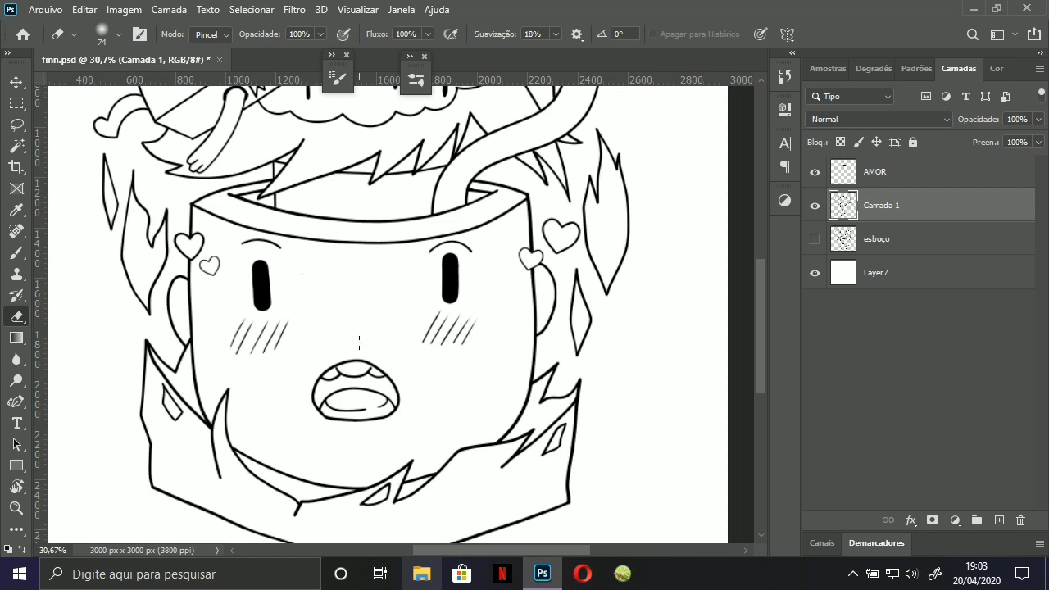
Lightly erase over the blush lines on both of the mug's cheeks to fade them.
{"action": "left_click_drag", "start_coordinate": [375, 327], "coordinate": [344, 328]}
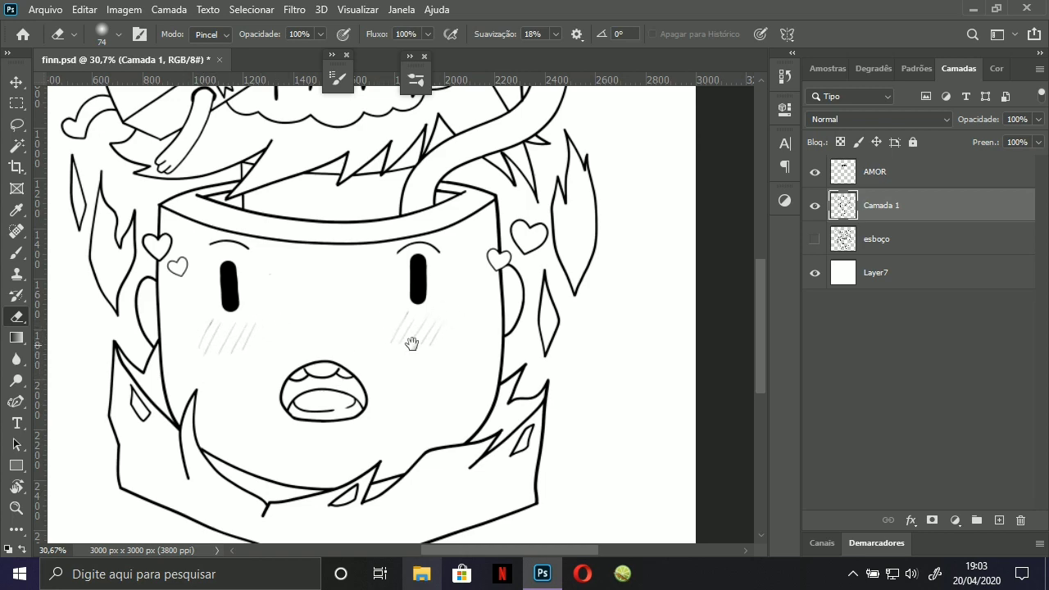
{"action": "left_click_drag", "start_coordinate": [412, 344], "coordinate": [426, 300]}
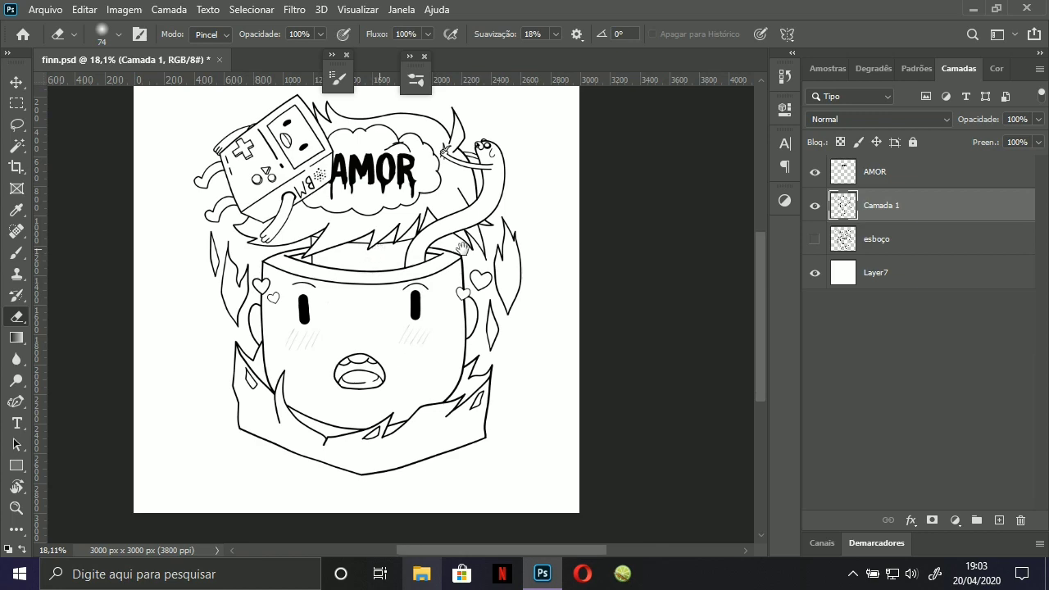
{"action": "mouse_move", "coordinate": [380, 248]}
{"action": "left_mouse_down"}
{"action": "mouse_move", "coordinate": [477, 280]}
{"action": "mouse_move", "coordinate": [428, 304]}
{"action": "mouse_move", "coordinate": [500, 291]}
{"action": "mouse_move", "coordinate": [453, 307]}
{"action": "mouse_move", "coordinate": [463, 308]}
{"action": "left_mouse_up"}
{"action": "key", "text": "b"}
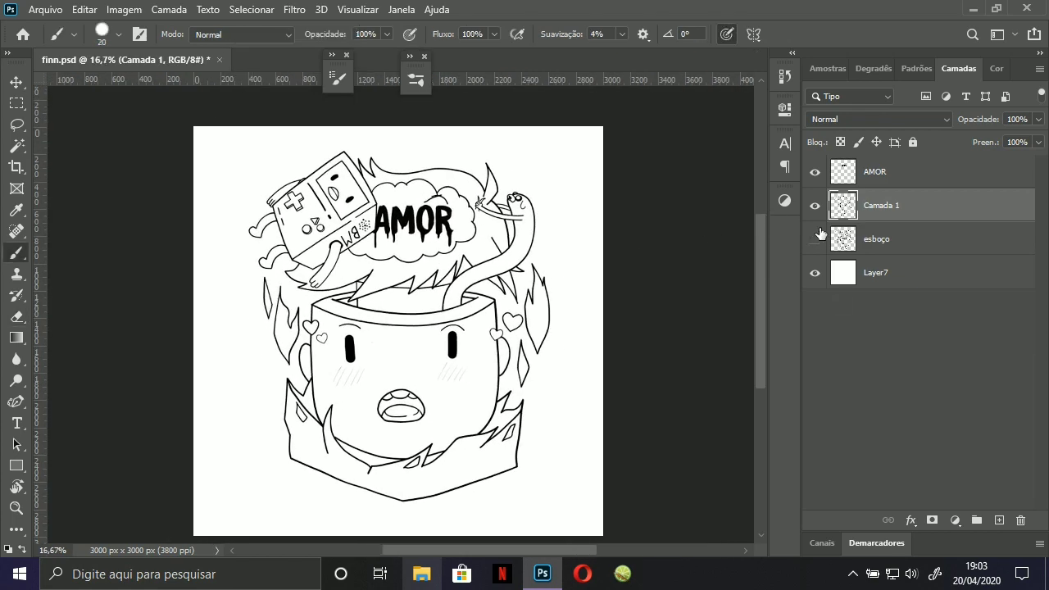
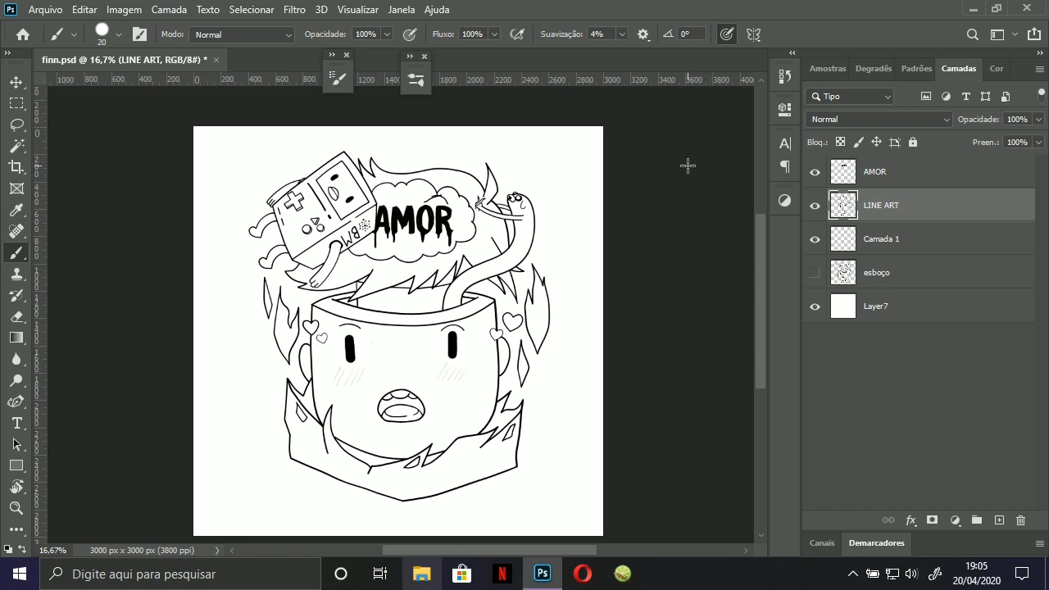
Select the blank area outside the character on the LINE ART layer with the Magic Wand.
{"action": "left_click", "coordinate": [18, 147]}
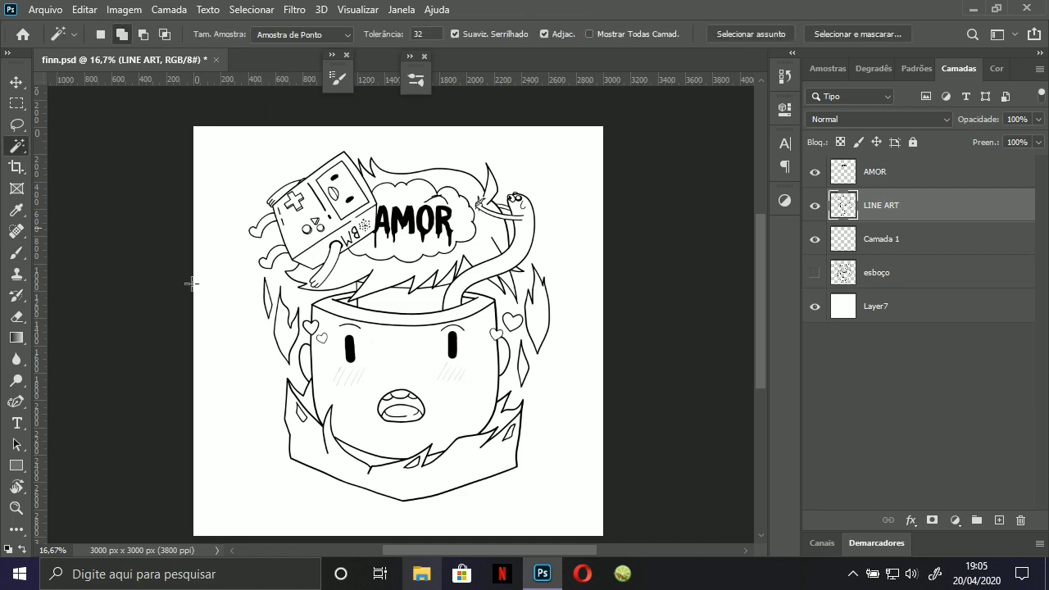
{"action": "left_click", "coordinate": [251, 349]}
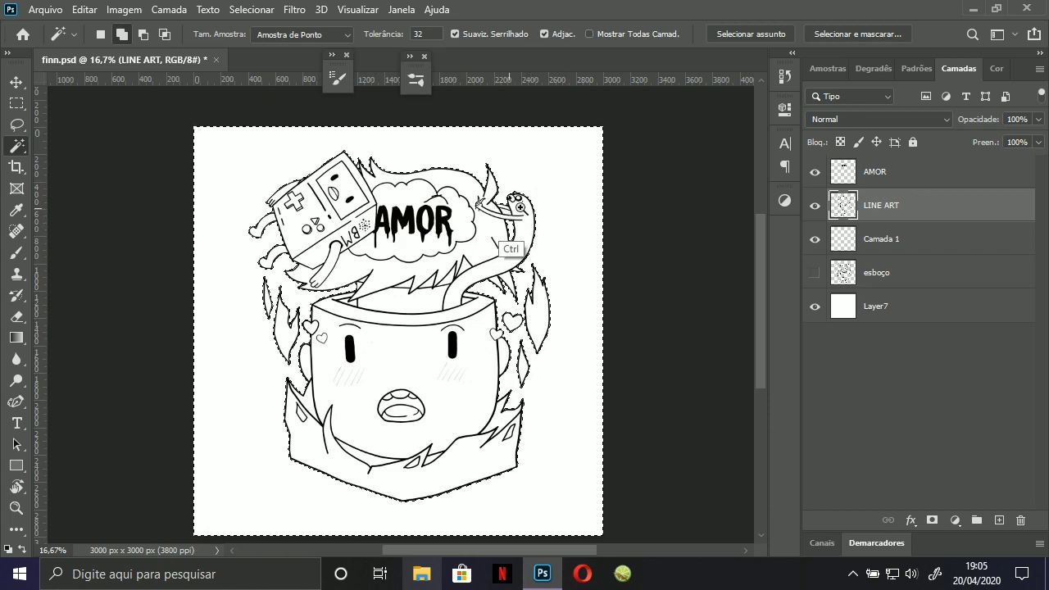
{"action": "mouse_move", "coordinate": [509, 209]}
{"action": "left_mouse_down"}
{"action": "mouse_move", "coordinate": [545, 205]}
{"action": "mouse_move", "coordinate": [472, 252]}
{"action": "mouse_move", "coordinate": [446, 253]}
{"action": "left_mouse_up"}
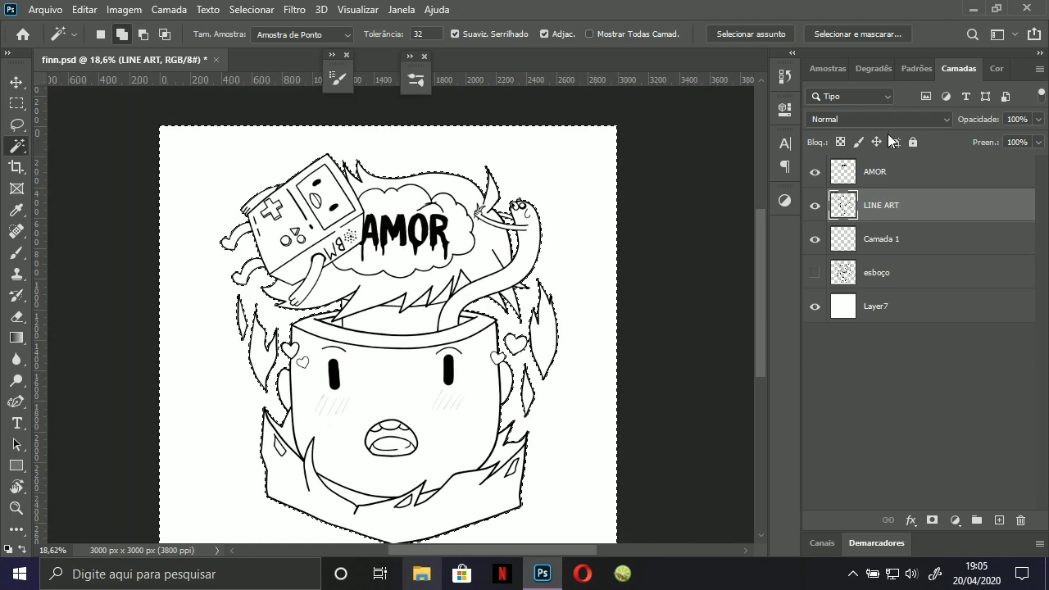
Fill the whole character silhouette with red on Camada 1 and clear the selection.
{"action": "left_click", "coordinate": [996, 68]}
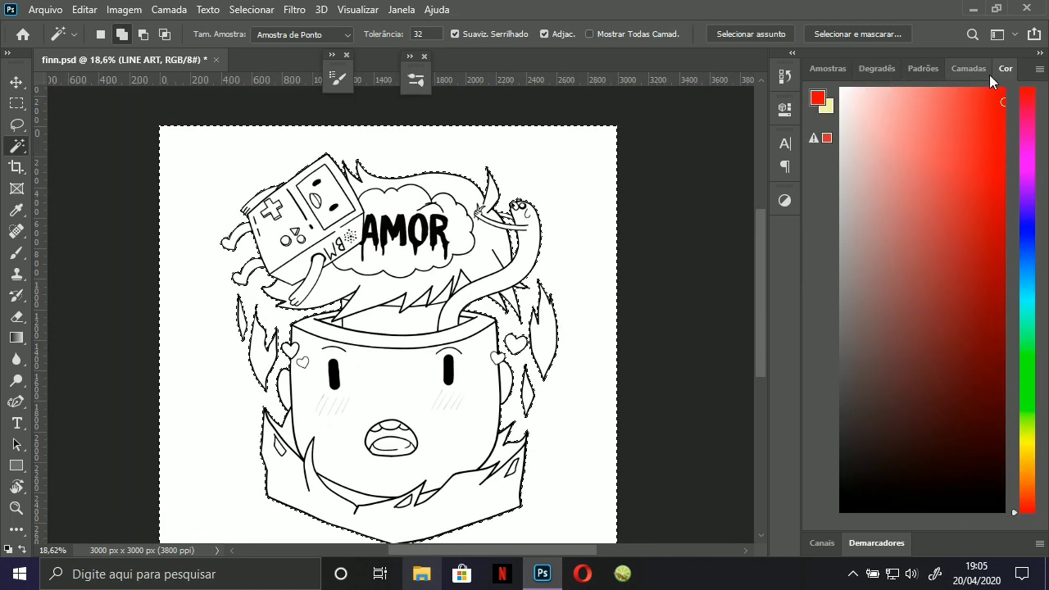
{"action": "left_click", "coordinate": [975, 70]}
{"action": "left_click", "coordinate": [870, 244]}
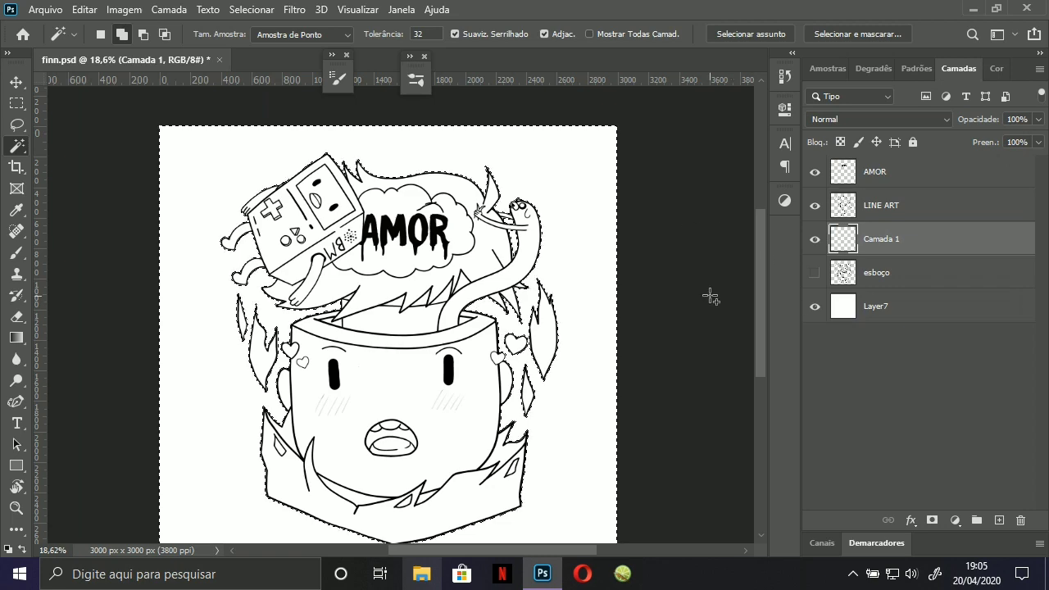
{"action": "left_click_drag", "start_coordinate": [408, 328], "coordinate": [431, 290]}
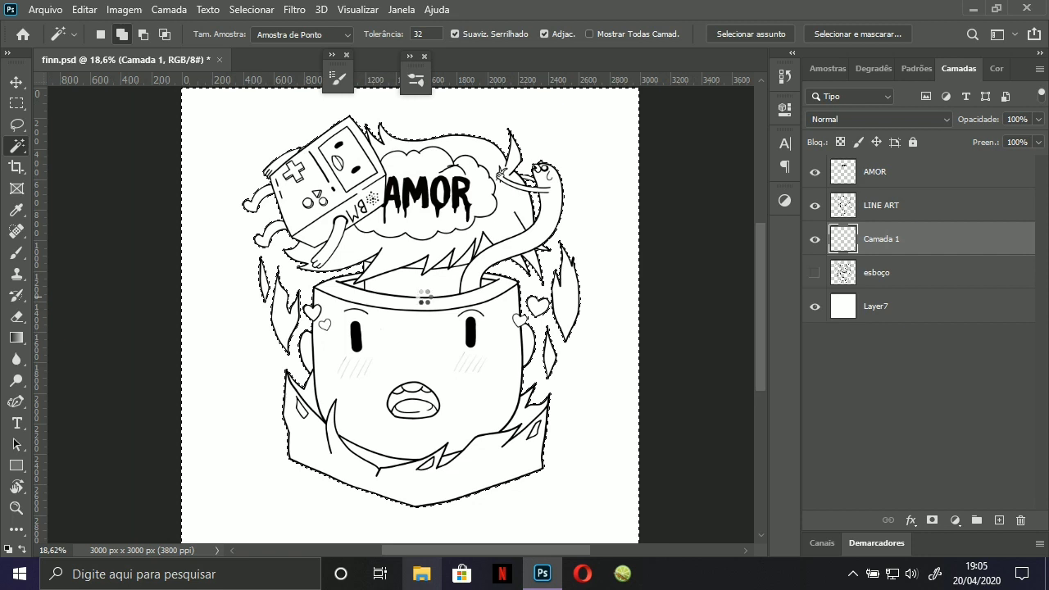
{"action": "key", "text": "alt+BackSpace"}
{"action": "key", "text": "ctrl+d"}
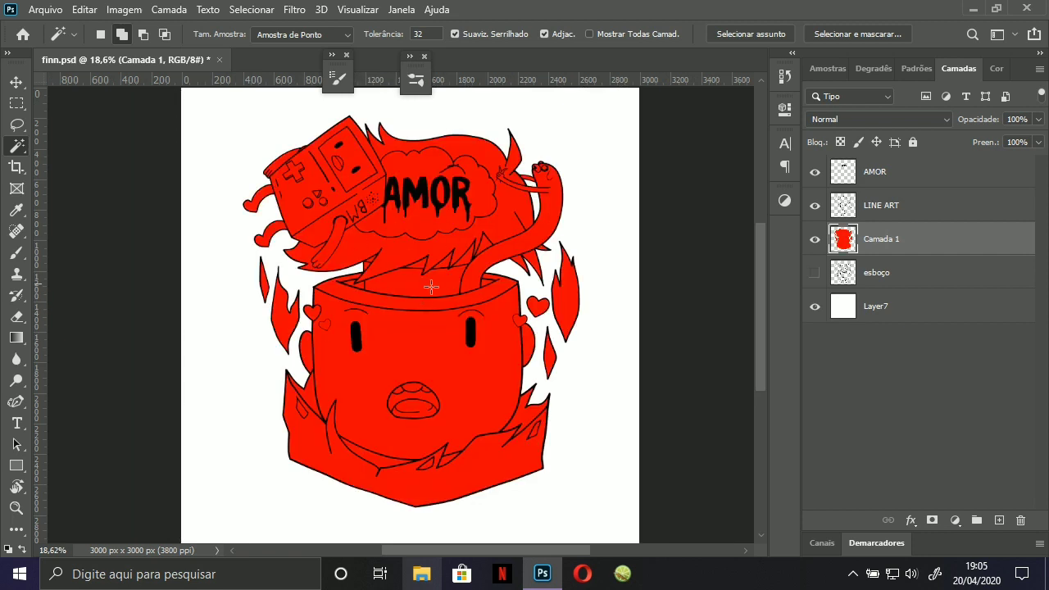
Add a new layer above Camada 1 and make it a clipping mask over the red silhouette.
{"action": "key", "text": "b"}
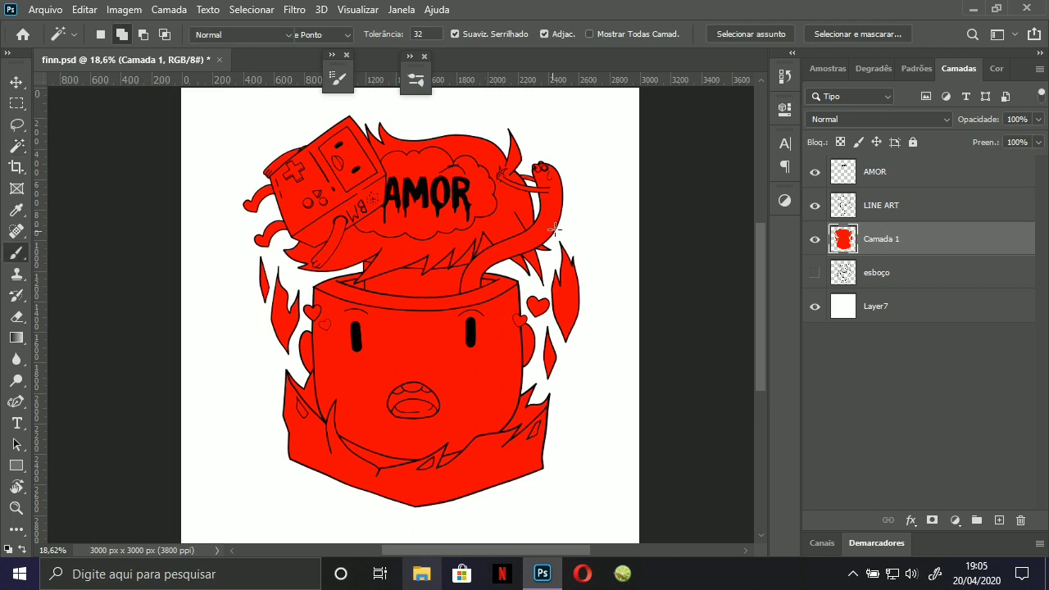
{"action": "left_click", "coordinate": [999, 521]}
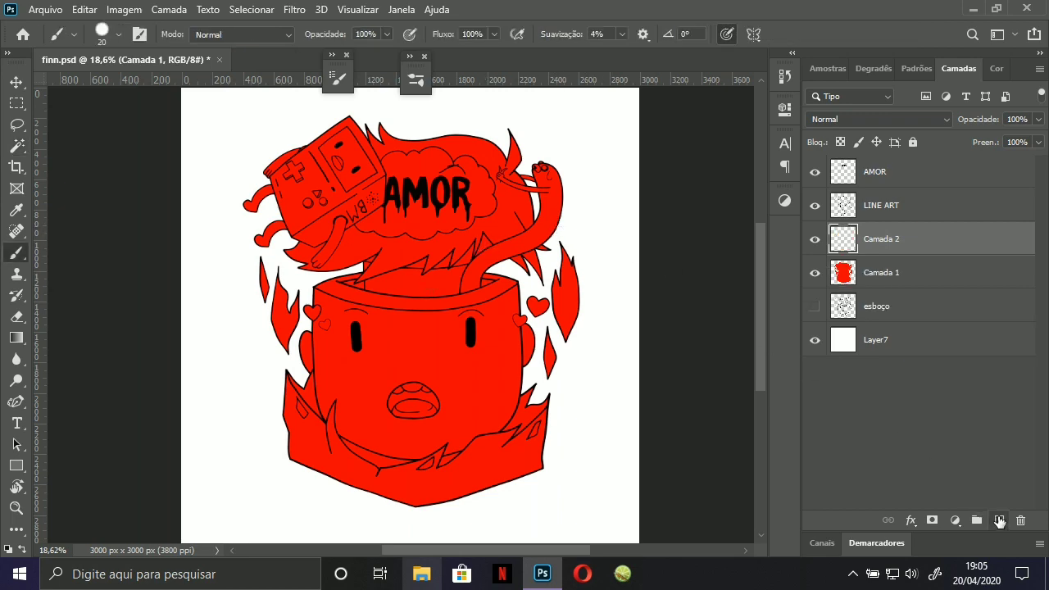
{"action": "right_click", "coordinate": [905, 241]}
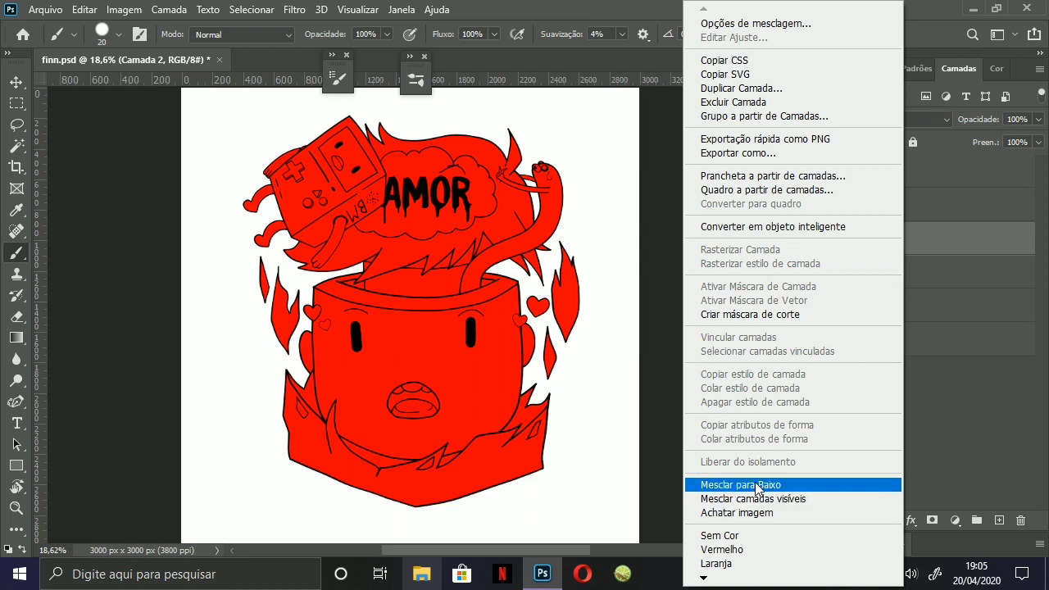
{"action": "left_click", "coordinate": [755, 482]}
{"action": "key", "text": "ctrl+shift+alt+n"}
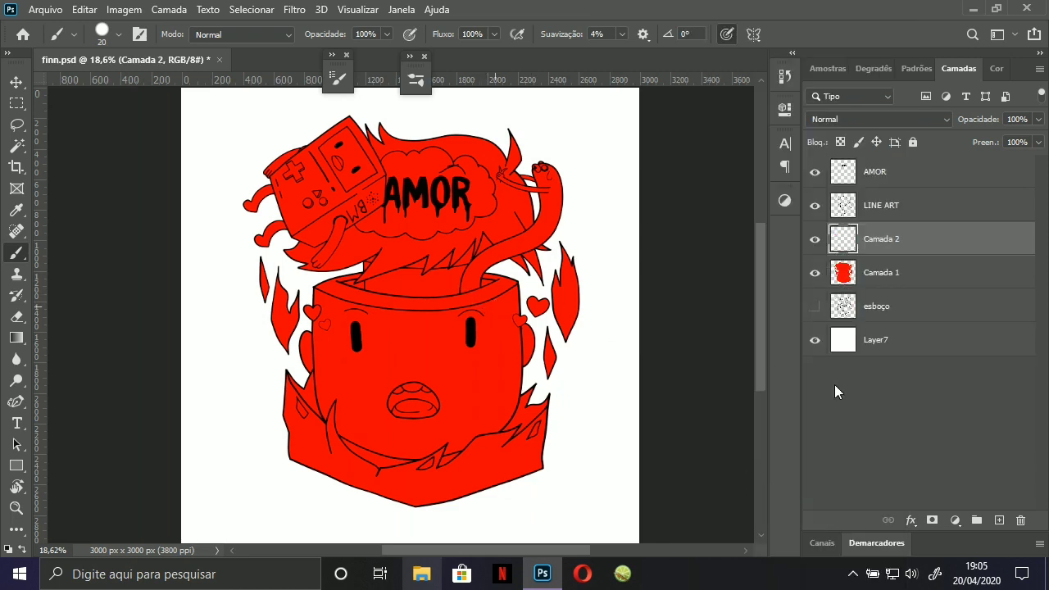
{"action": "right_click", "coordinate": [882, 244]}
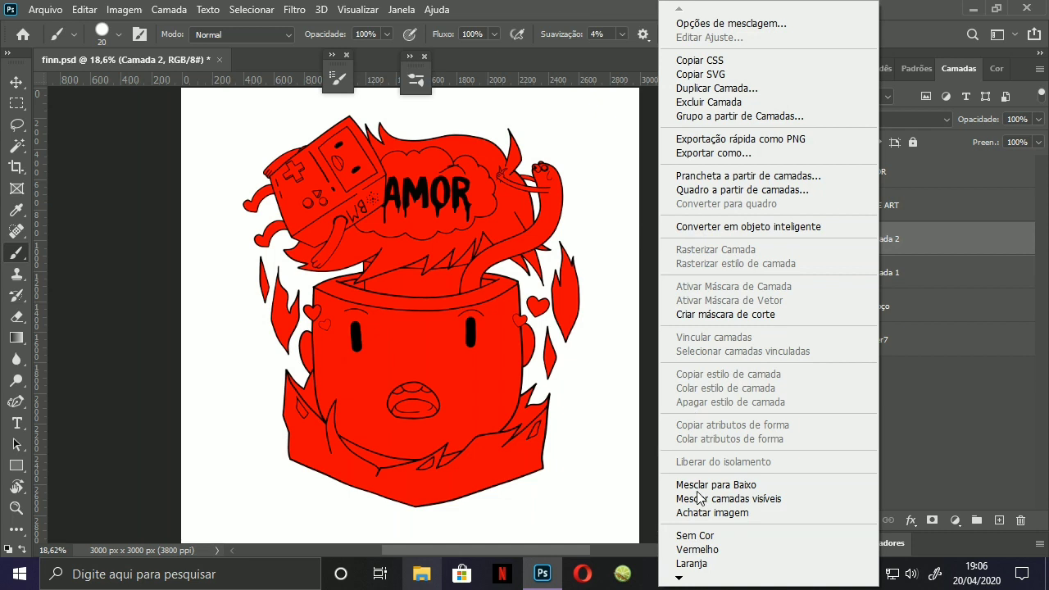
{"action": "left_click", "coordinate": [725, 315]}
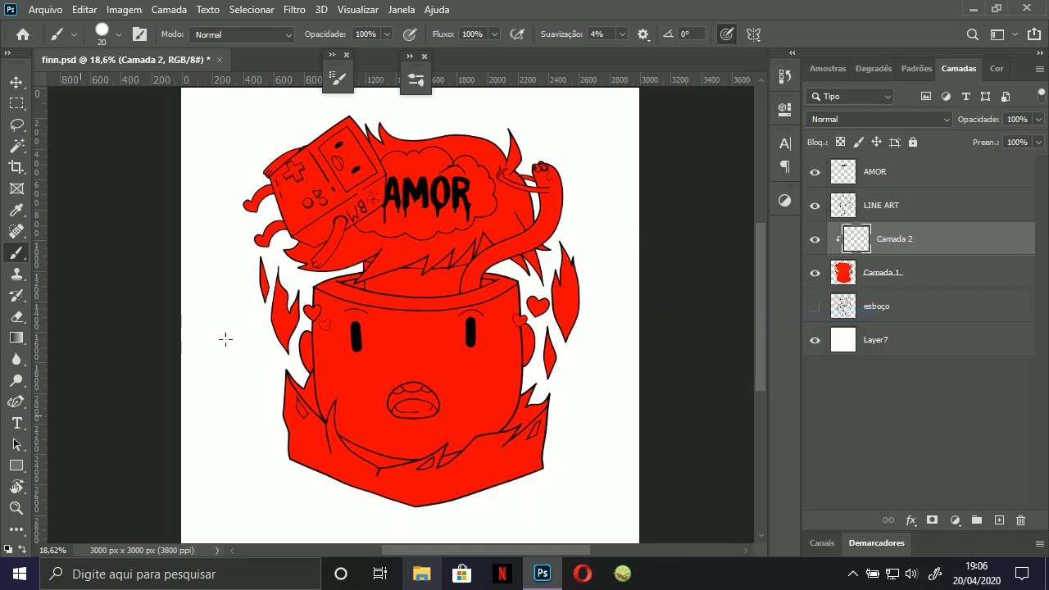
Choose a light pink and scribble test strokes over the mug's right side and nearby flames on the clipped layer.
{"action": "left_click", "coordinate": [997, 68]}
{"action": "mouse_move", "coordinate": [894, 176]}
{"action": "left_mouse_down"}
{"action": "mouse_move", "coordinate": [924, 129]}
{"action": "mouse_move", "coordinate": [883, 125]}
{"action": "left_mouse_up"}
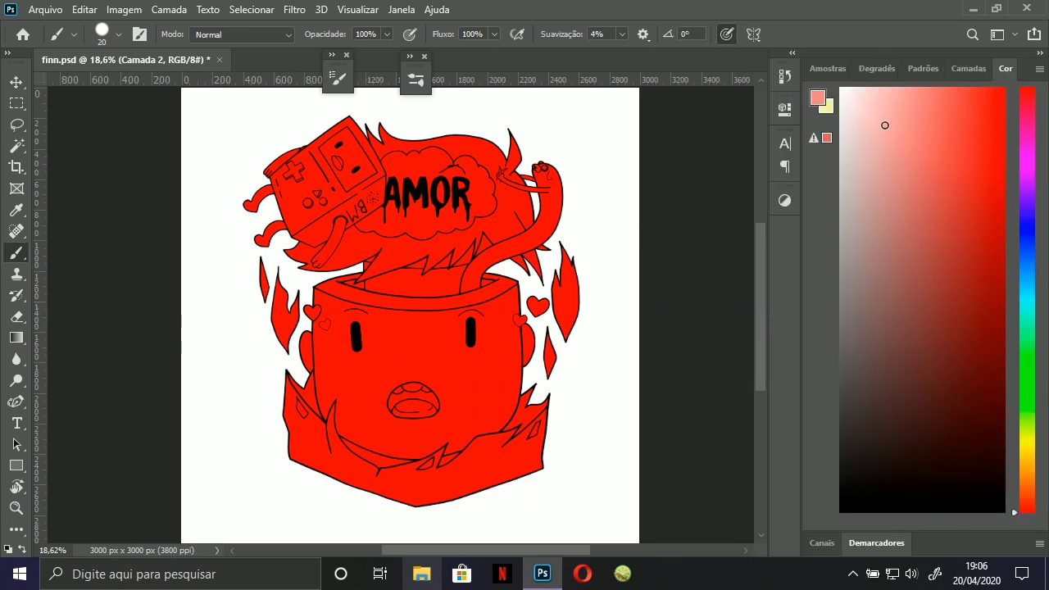
{"action": "mouse_move", "coordinate": [445, 313]}
{"action": "left_mouse_down"}
{"action": "mouse_move", "coordinate": [456, 345]}
{"action": "mouse_move", "coordinate": [520, 310]}
{"action": "left_mouse_up"}
{"action": "left_click", "coordinate": [968, 69]}
{"action": "mouse_move", "coordinate": [572, 264]}
{"action": "left_mouse_down"}
{"action": "mouse_move", "coordinate": [496, 331]}
{"action": "mouse_move", "coordinate": [525, 373]}
{"action": "mouse_move", "coordinate": [579, 323]}
{"action": "mouse_move", "coordinate": [502, 397]}
{"action": "mouse_move", "coordinate": [504, 380]}
{"action": "left_mouse_up"}
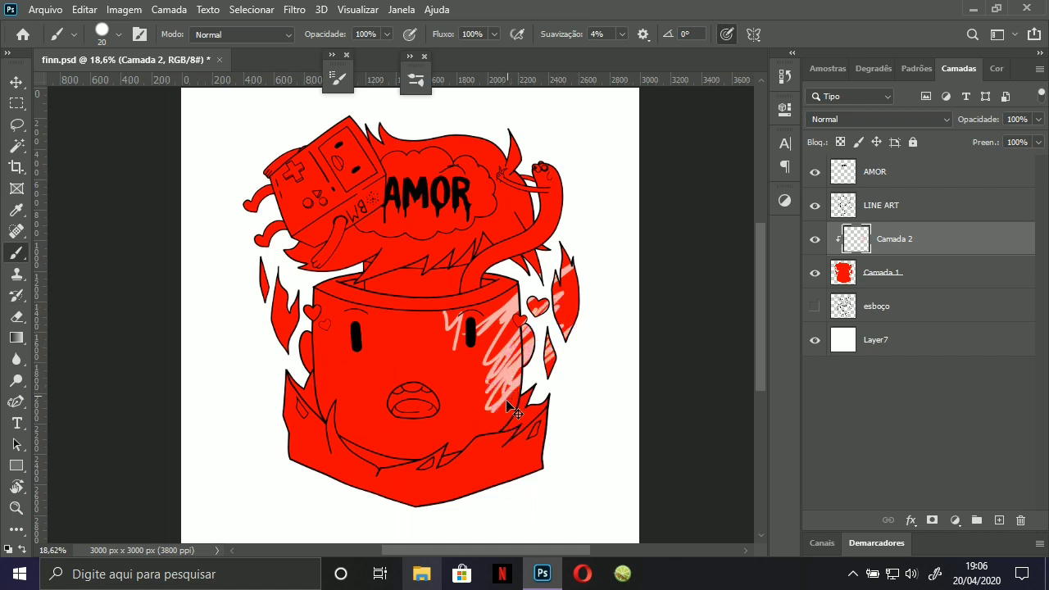
Undo the last pink scribble and brush black test strokes across the mug's right edge and nearby flames.
{"action": "key", "text": "ctrl+z"}
{"action": "left_click", "coordinate": [998, 68]}
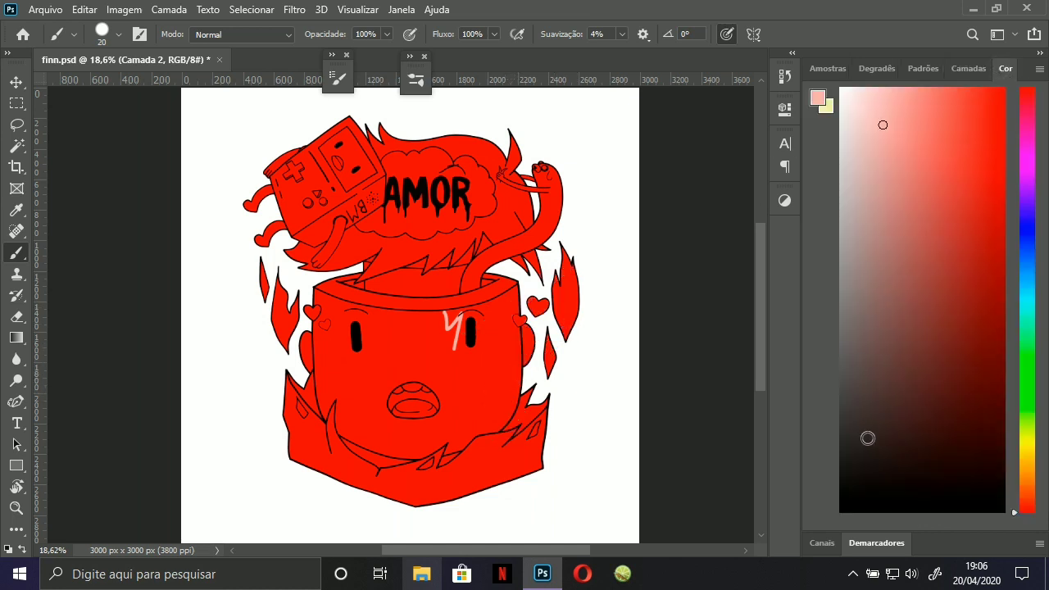
{"action": "left_click", "coordinate": [985, 68]}
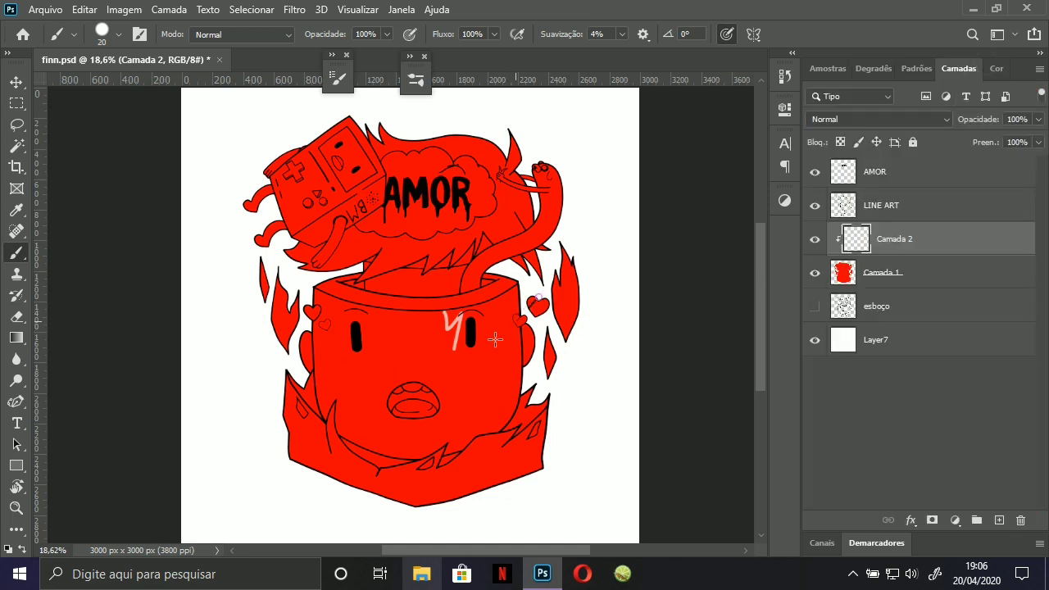
{"action": "mouse_move", "coordinate": [495, 339]}
{"action": "left_mouse_down"}
{"action": "mouse_move", "coordinate": [508, 299]}
{"action": "mouse_move", "coordinate": [524, 361]}
{"action": "mouse_move", "coordinate": [523, 423]}
{"action": "left_mouse_up"}
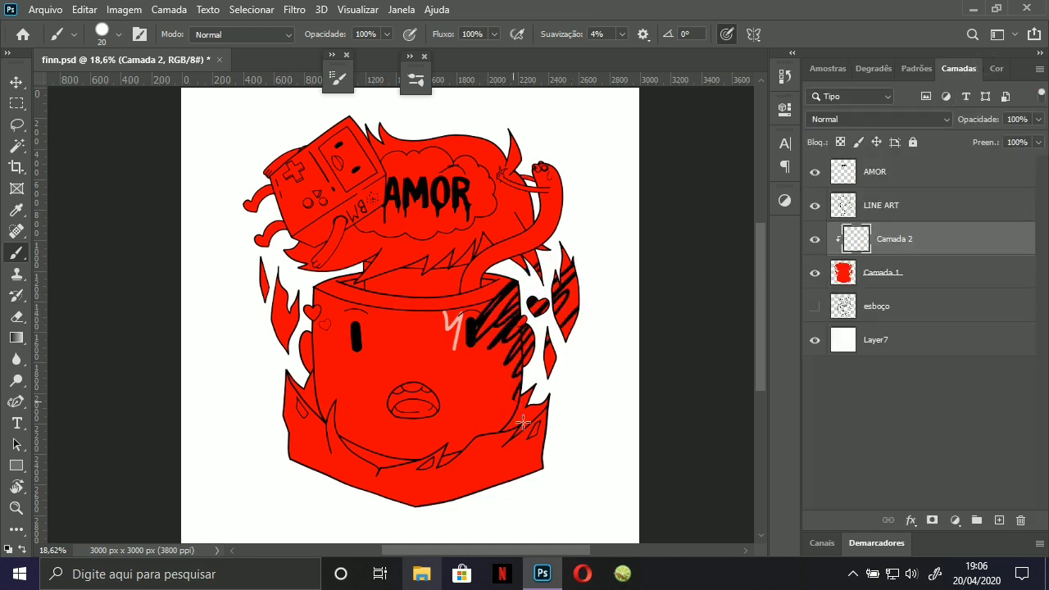
Undo the test strokes and the clipped layer, and delete the red-filled Camada 1 layer.
{"action": "key", "text": "ctrl+z"}
{"action": "key", "text": "ctrl+z"}
{"action": "key", "text": "ctrl+z"}
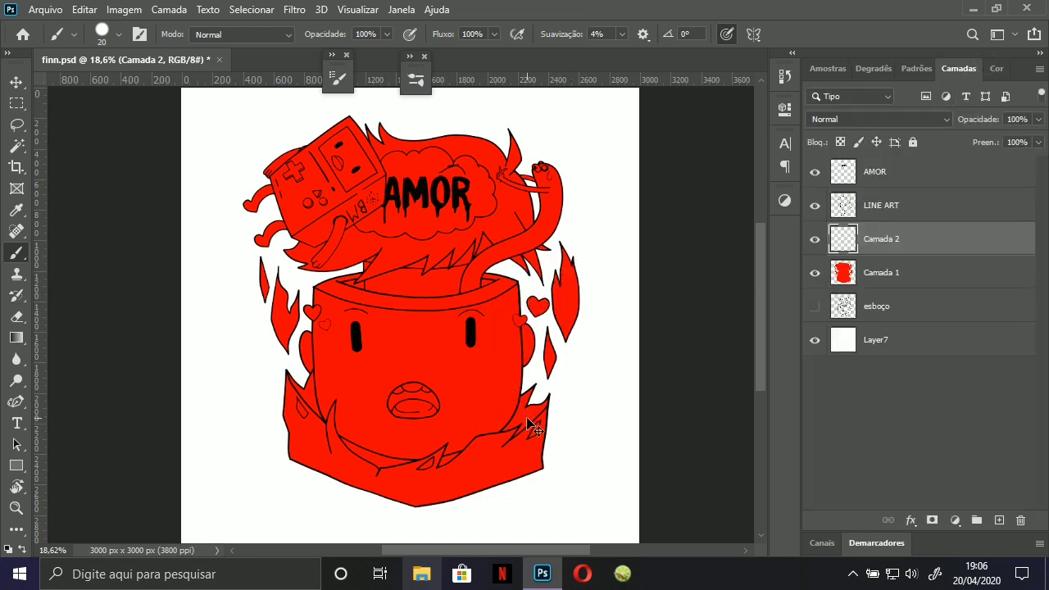
{"action": "key", "text": "ctrl+z"}
{"action": "key", "text": "ctrl+z"}
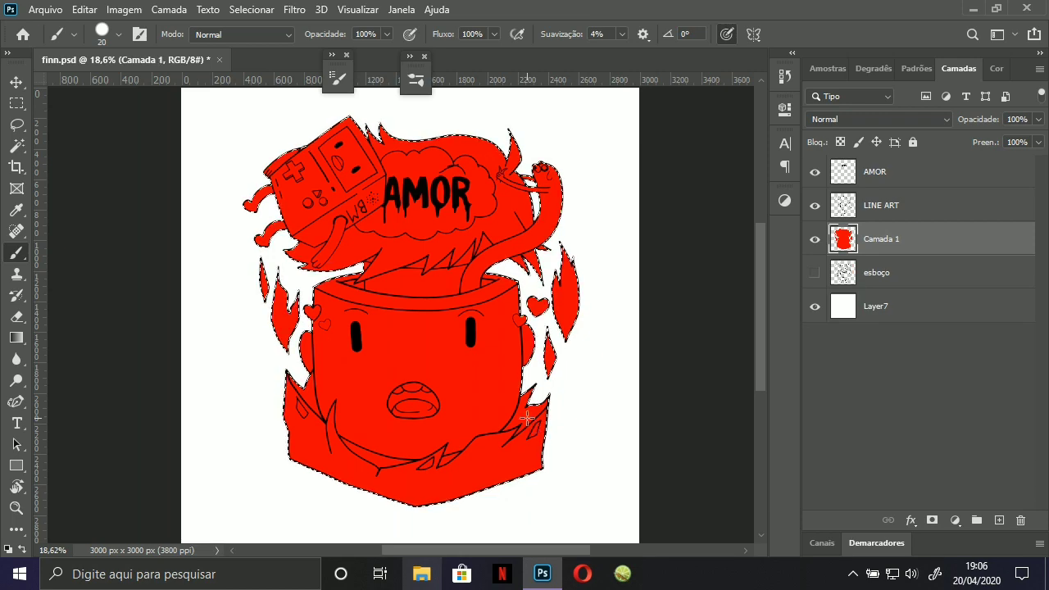
{"action": "left_click", "coordinate": [1020, 520]}
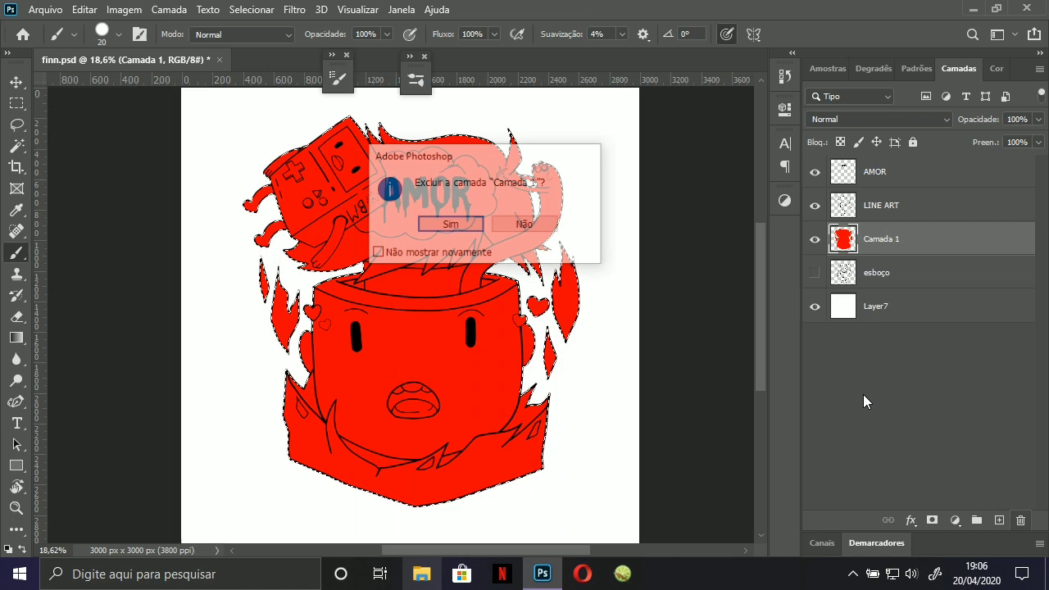
{"action": "left_click", "coordinate": [435, 226]}
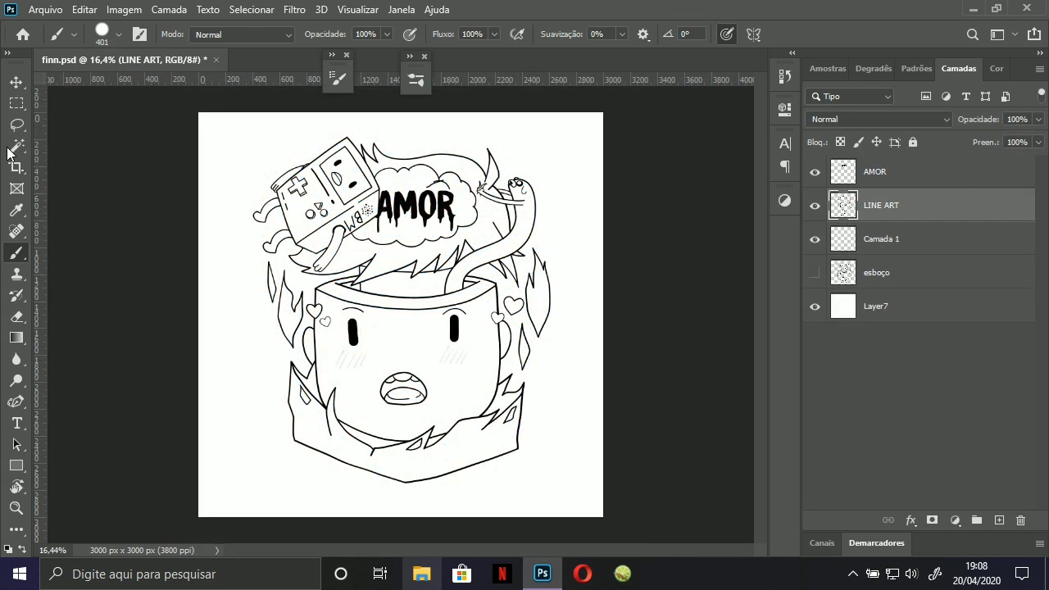
Select the area outside the character on LINE ART with the Magic Wand and inspect the selection edge around the flames and arm.
{"action": "left_click", "coordinate": [15, 147]}
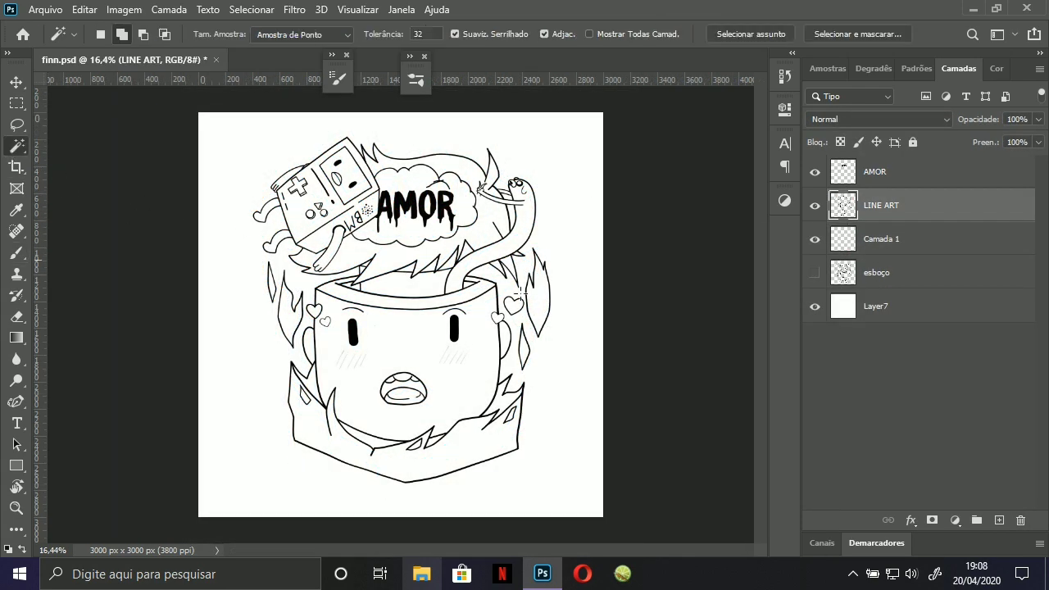
{"action": "left_click", "coordinate": [601, 304]}
{"action": "scroll", "coordinate": [503, 270], "scroll_direction": "up", "scroll_amount": 5}
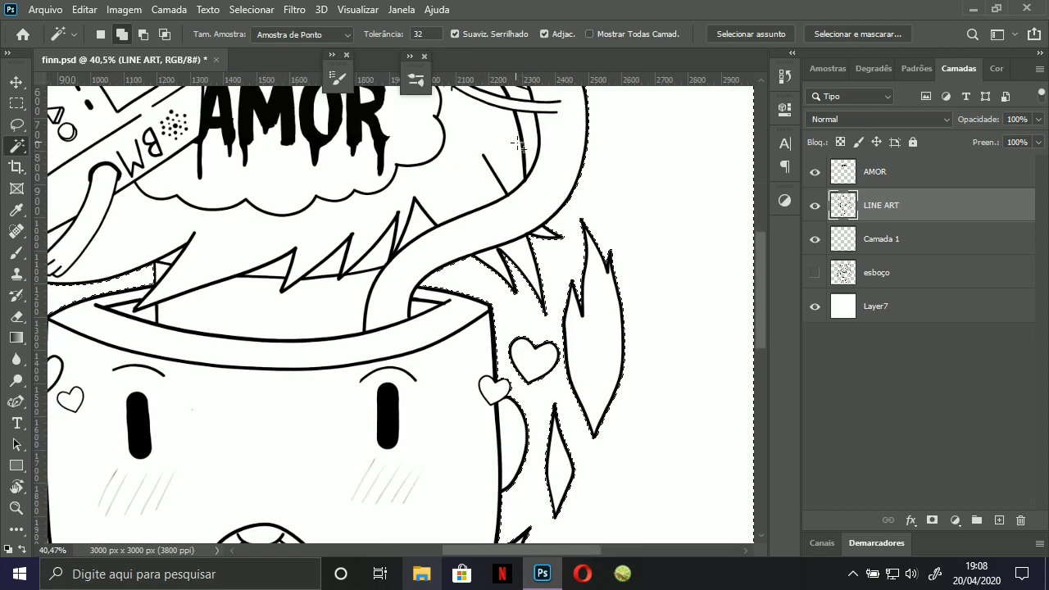
{"action": "left_click_drag", "start_coordinate": [532, 141], "coordinate": [522, 234]}
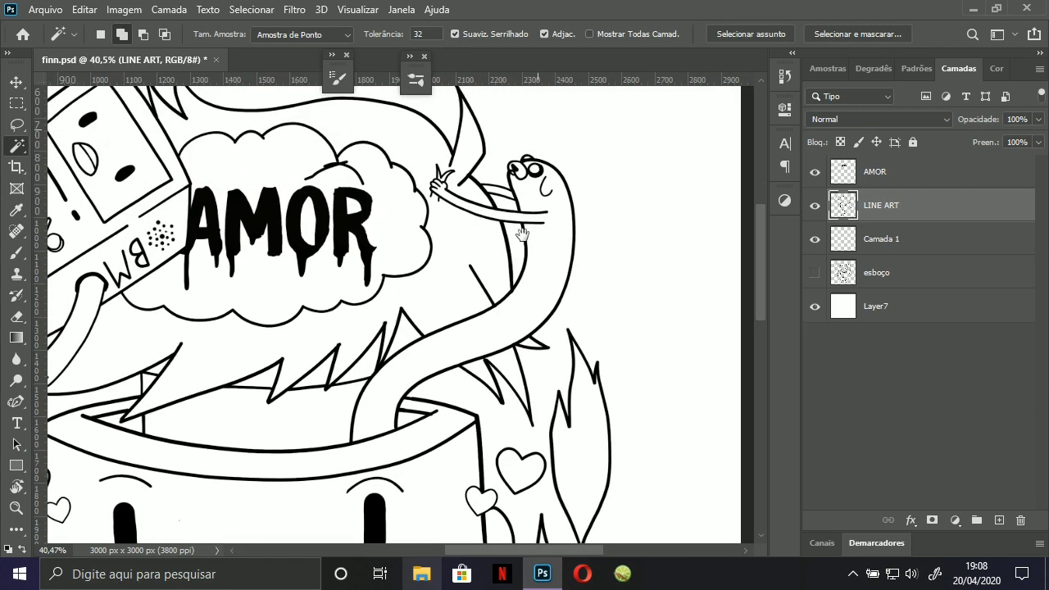
{"action": "scroll", "coordinate": [514, 215], "scroll_direction": "down", "scroll_amount": 5}
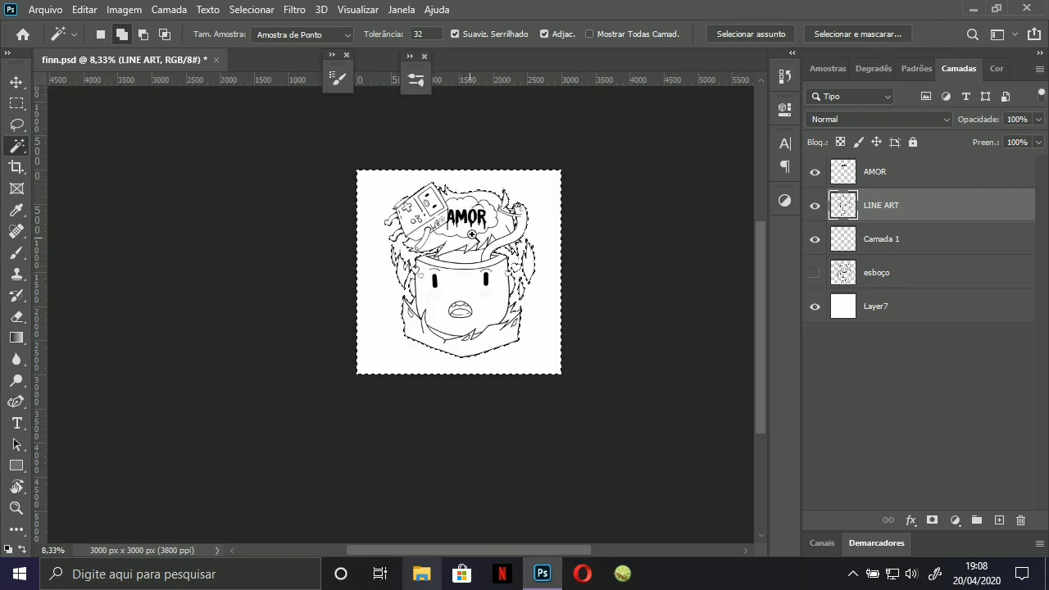
{"action": "scroll", "coordinate": [504, 196], "scroll_direction": "up", "scroll_amount": 3}
Open the Actions panel and enlarge it to show the full list of commands in Ação 1.
{"action": "key", "text": "b"}
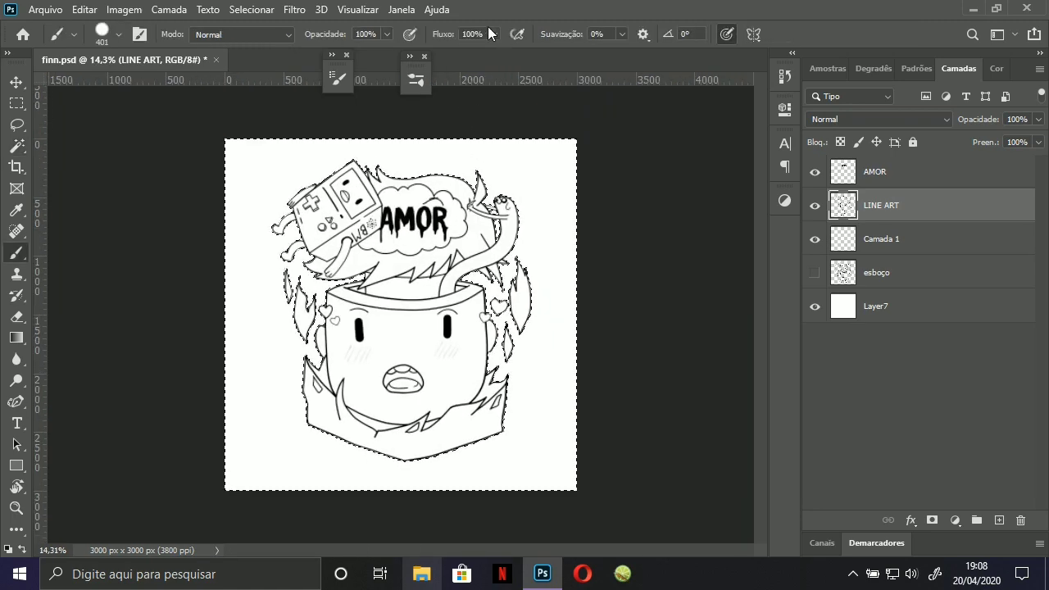
{"action": "left_click", "coordinate": [261, 11]}
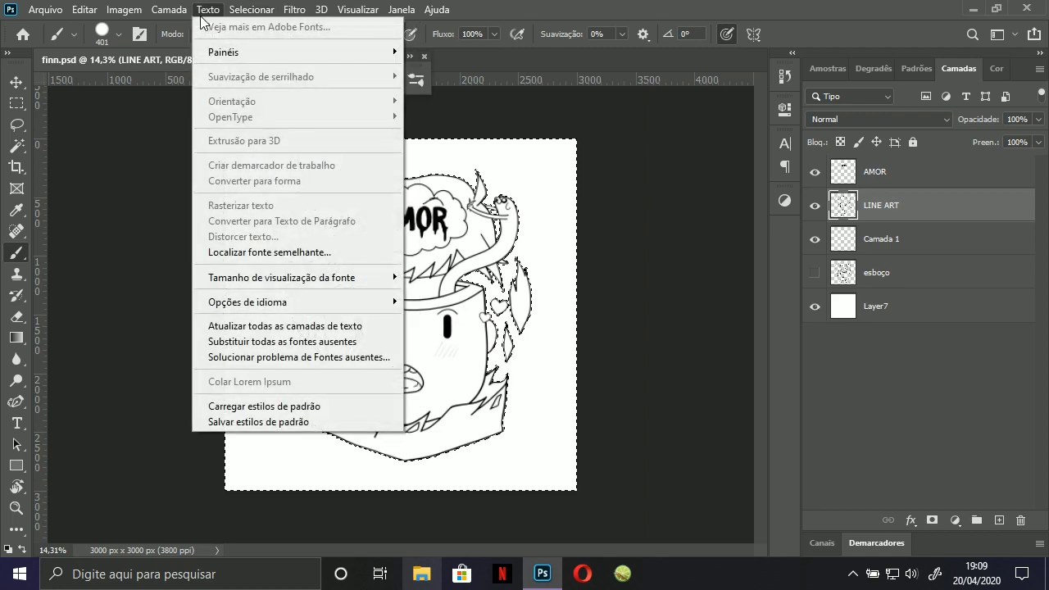
{"action": "mouse_move", "coordinate": [407, 12]}
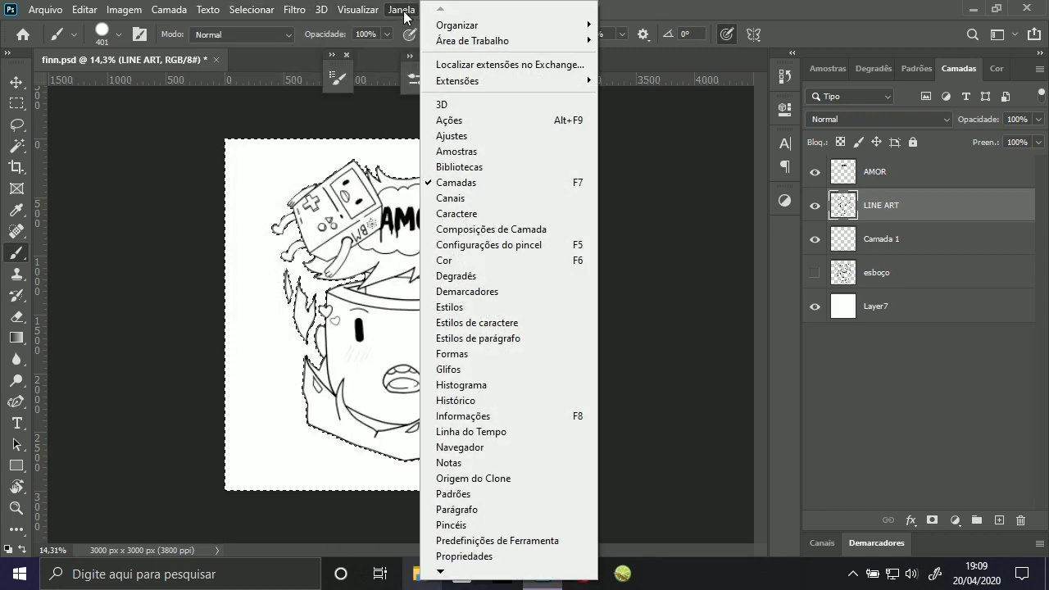
{"action": "left_click", "coordinate": [481, 123]}
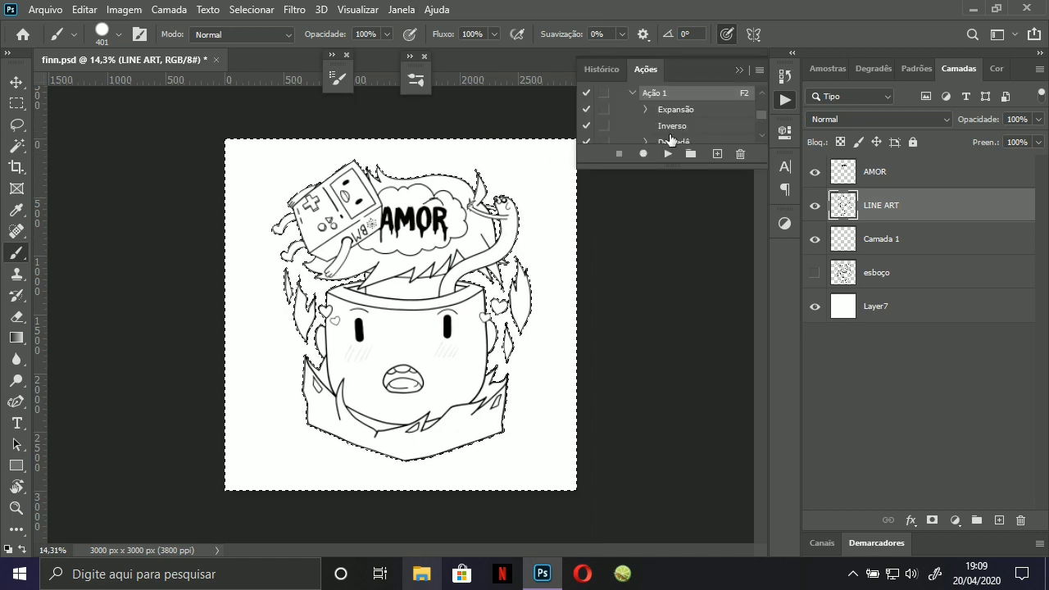
{"action": "left_click_drag", "start_coordinate": [694, 168], "coordinate": [664, 449]}
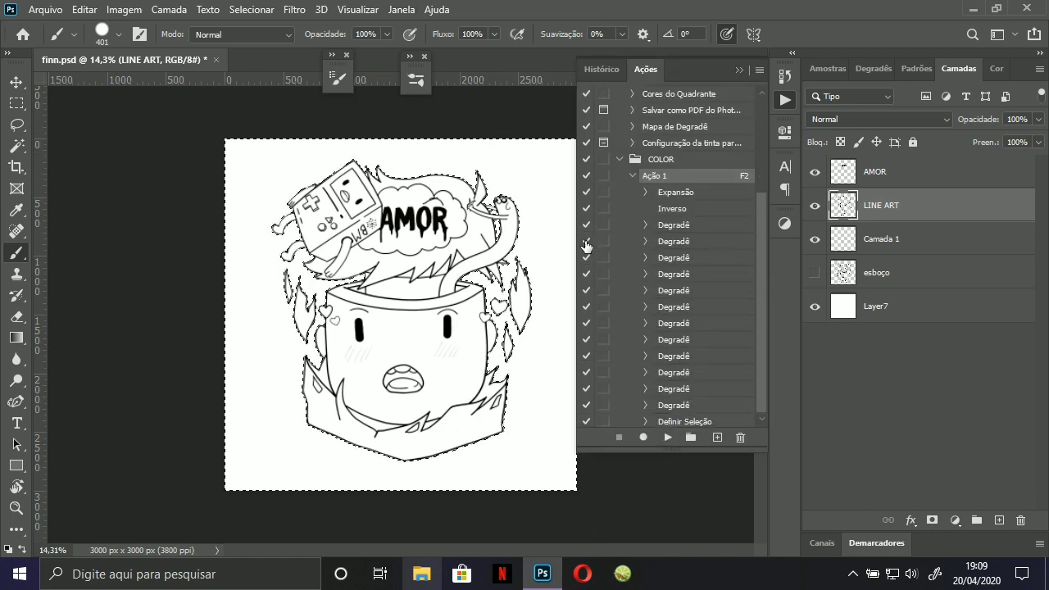
{"action": "left_click_drag", "start_coordinate": [573, 238], "coordinate": [501, 238]}
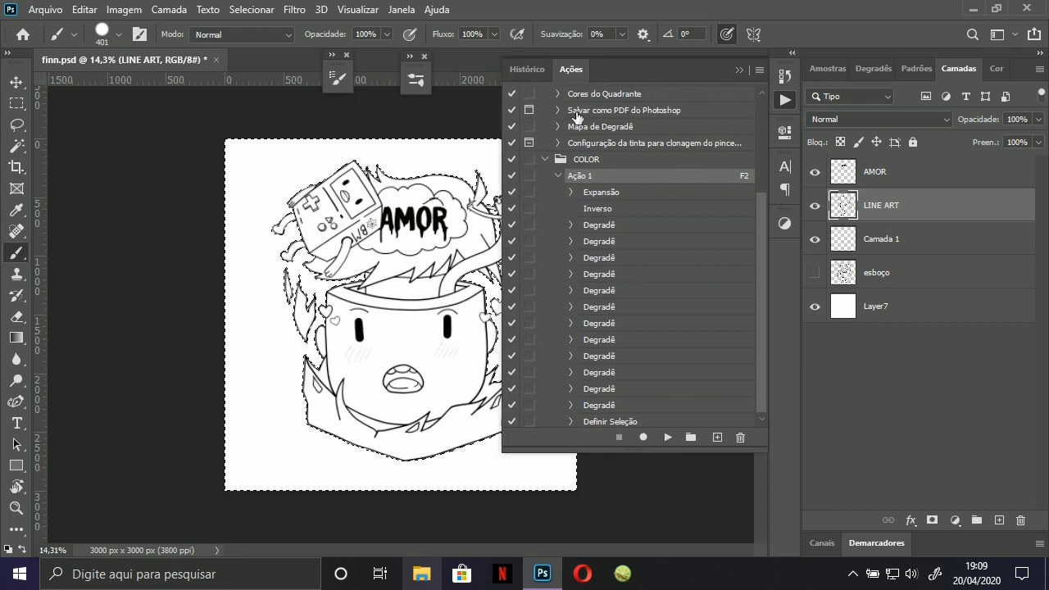
Collapse the COLOR set and create a new action set named PINTURA.
{"action": "left_click", "coordinate": [545, 161]}
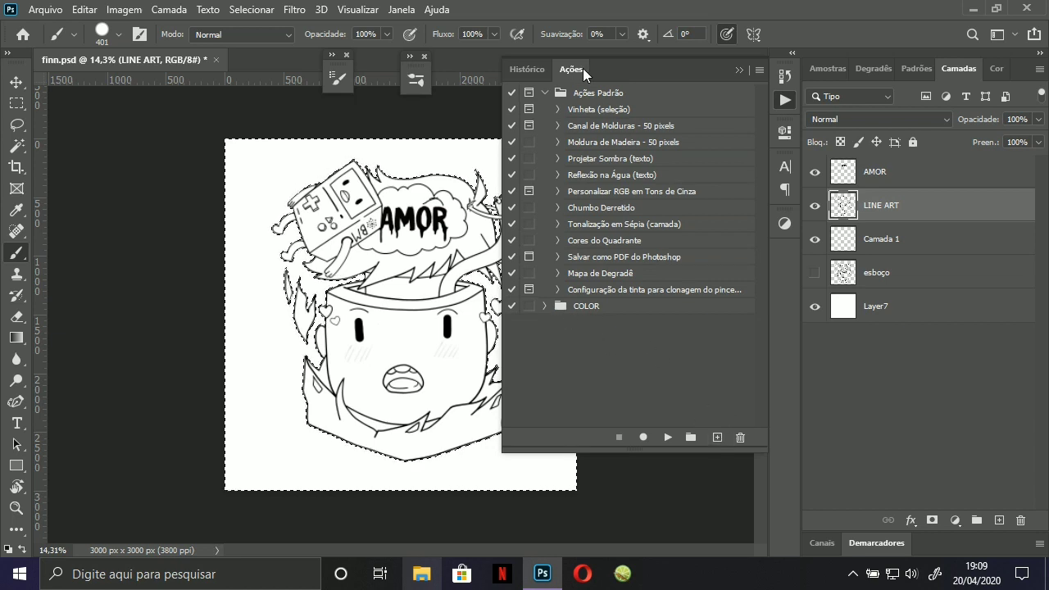
{"action": "left_click_drag", "start_coordinate": [572, 67], "coordinate": [741, 62]}
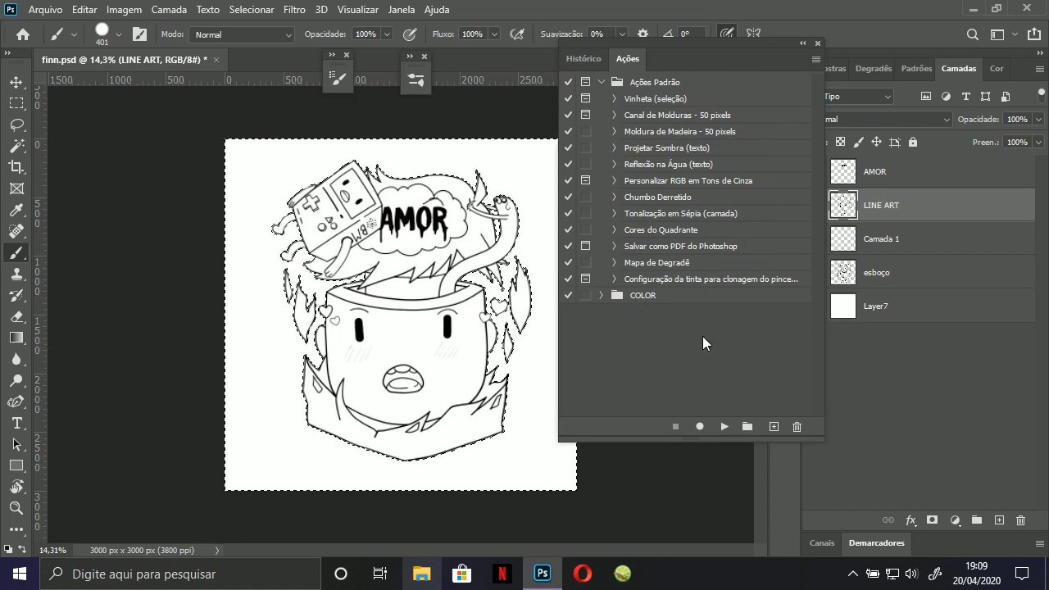
{"action": "left_click", "coordinate": [747, 426]}
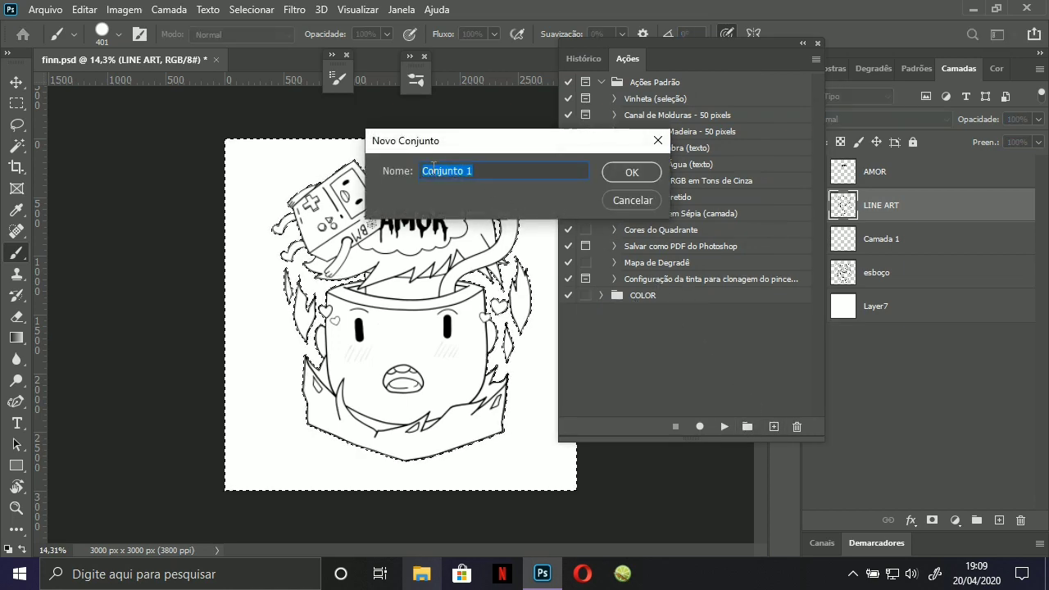
{"action": "key", "text": "BackSpace"}
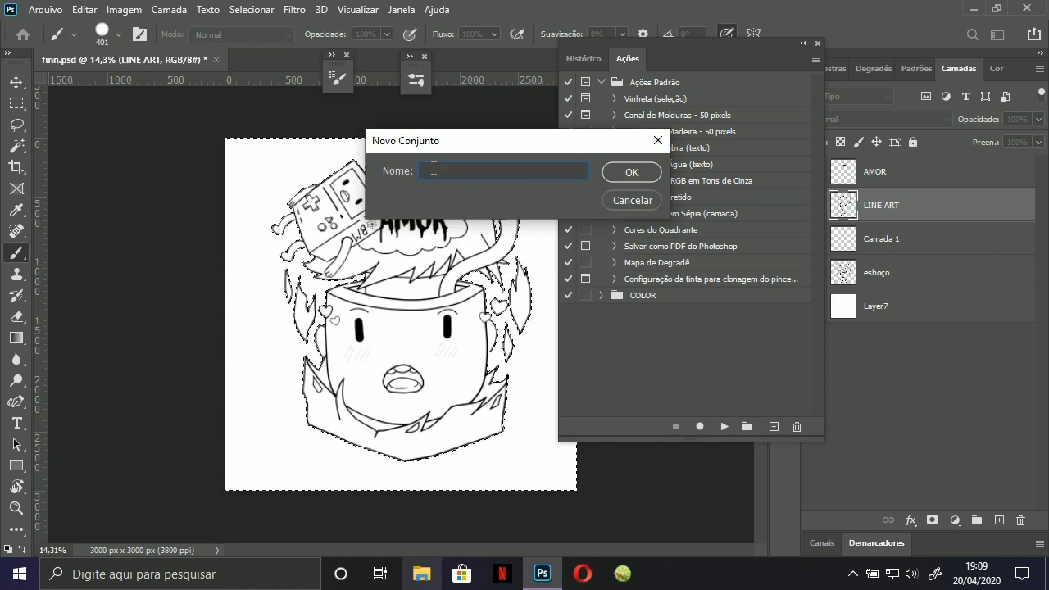
{"action": "type", "text": "p"}
{"action": "key", "text": "BackSpace"}
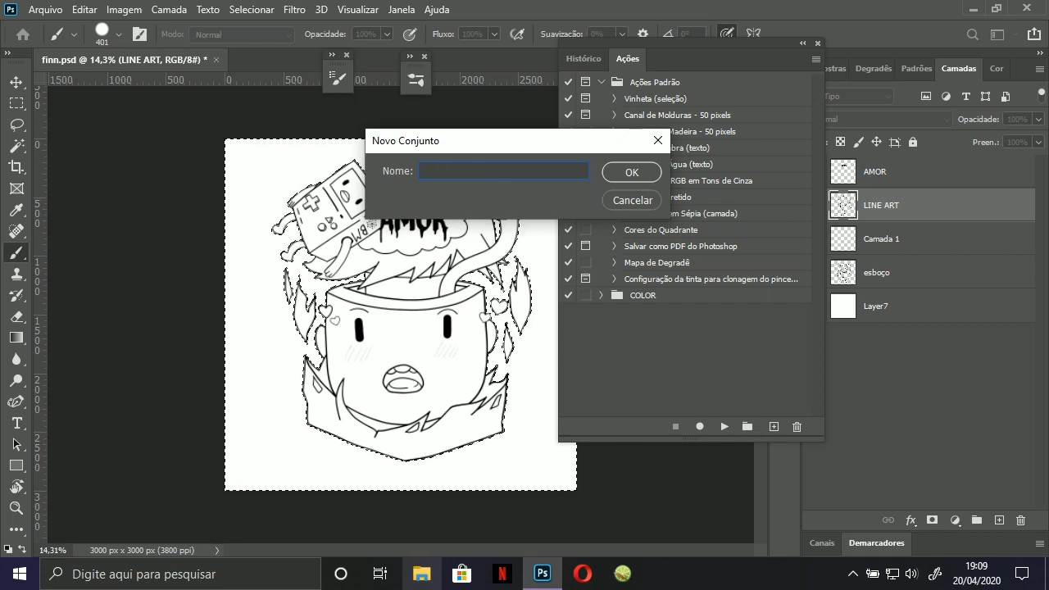
{"action": "type", "text": "PIN"}
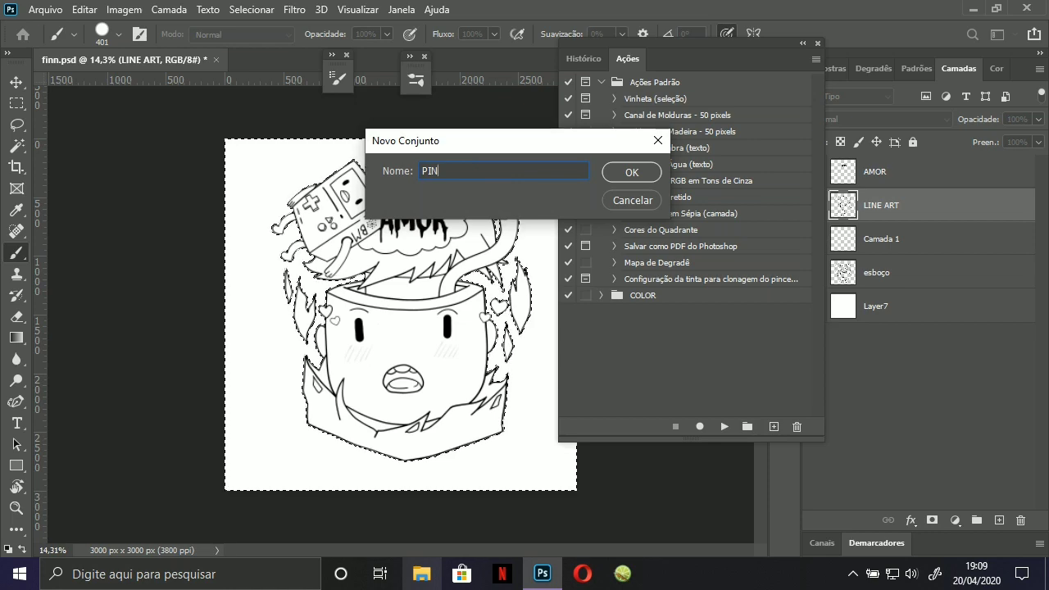
{"action": "type", "text": "TURA"}
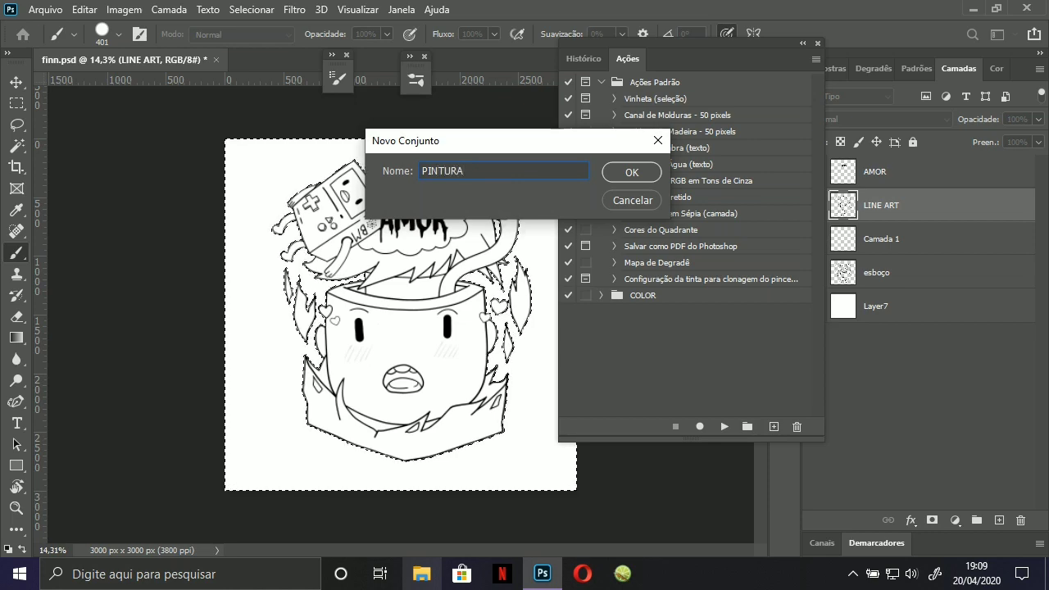
{"action": "left_click", "coordinate": [632, 172]}
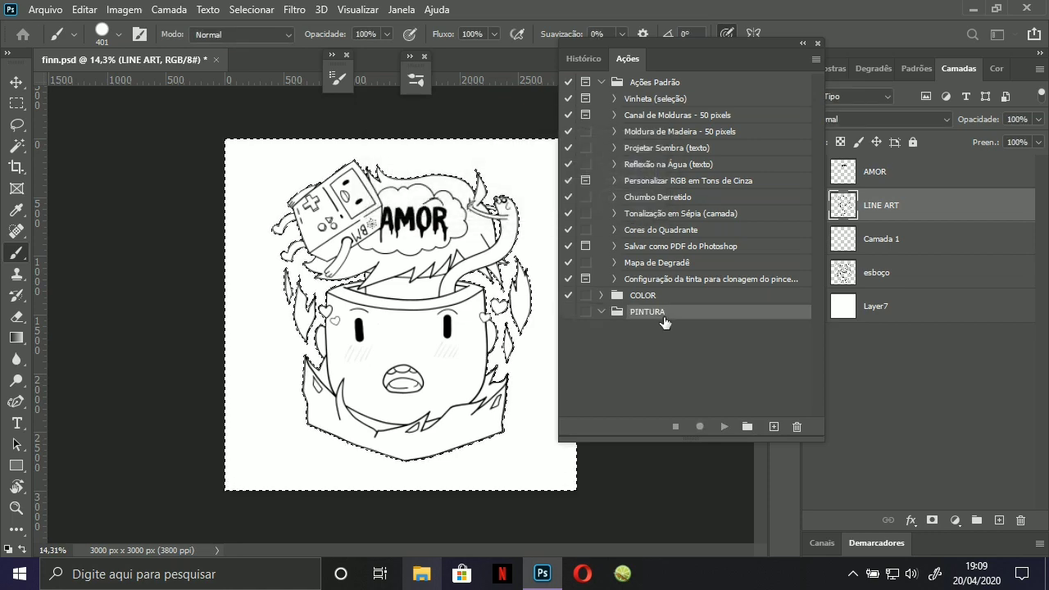
Start recording a new action, Ação 2, in the PINTURA set with Shift+F2 as its function key.
{"action": "left_click", "coordinate": [773, 426]}
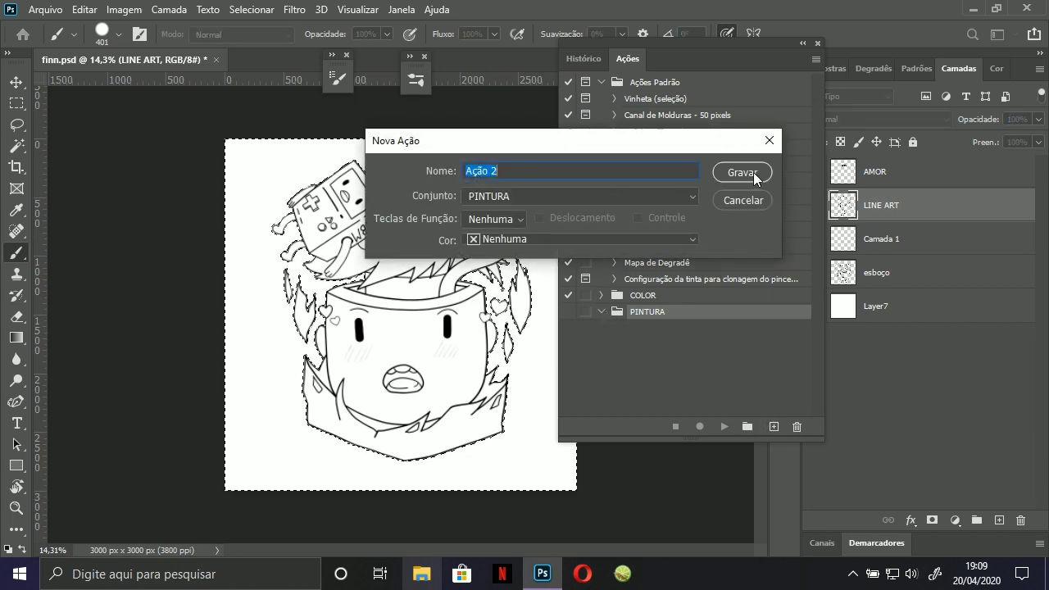
{"action": "left_click", "coordinate": [506, 218]}
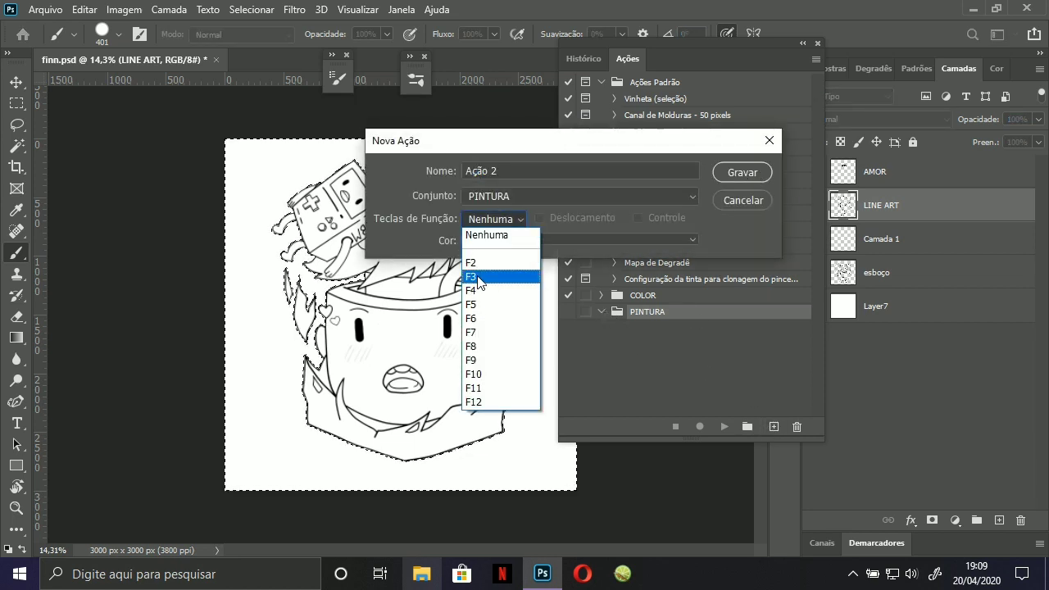
{"action": "left_click", "coordinate": [482, 262]}
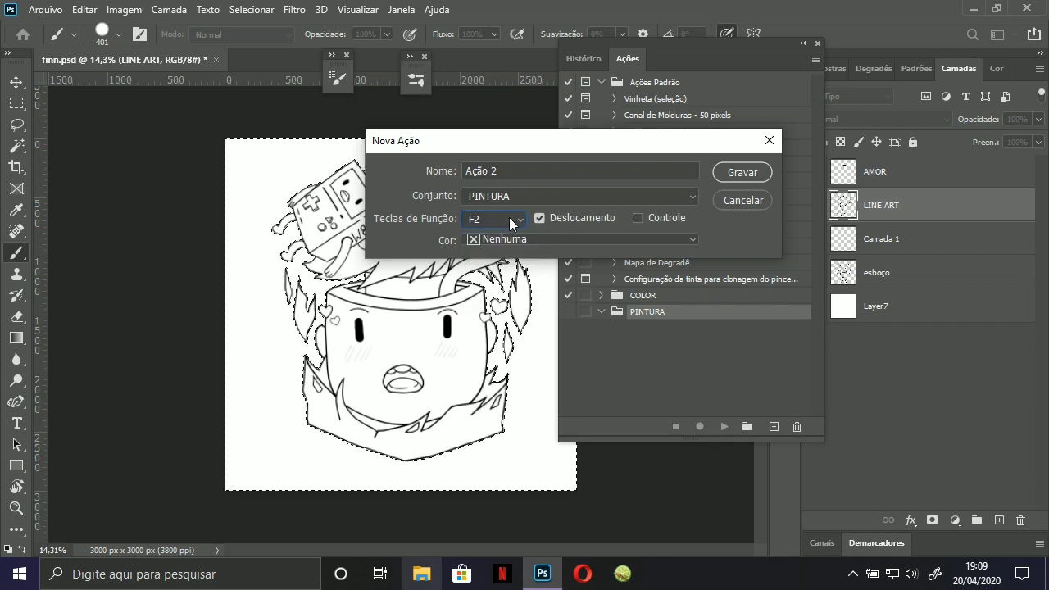
{"action": "left_click", "coordinate": [742, 172]}
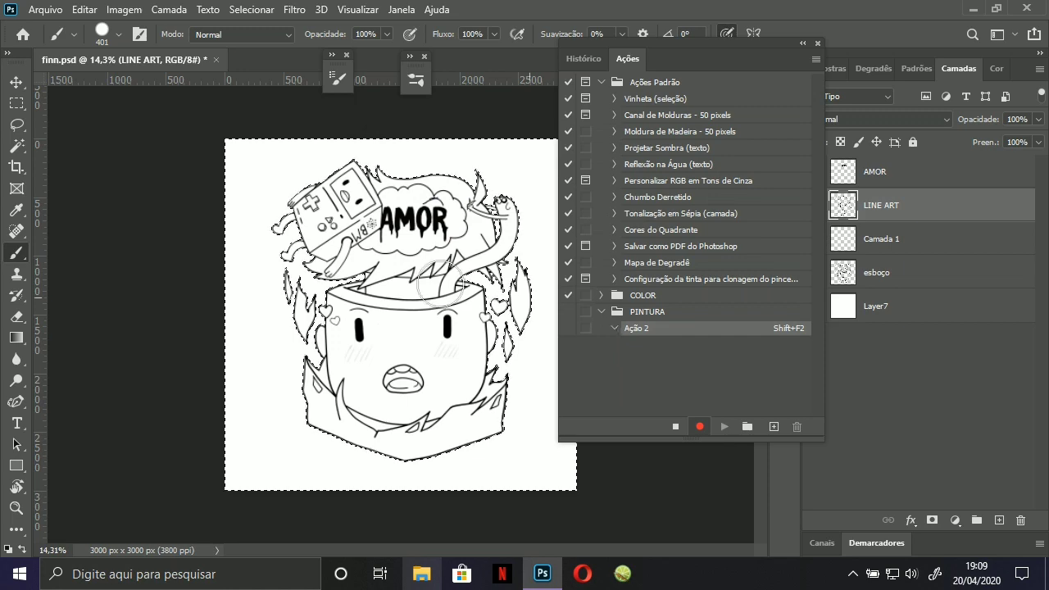
{"action": "left_click", "coordinate": [803, 44]}
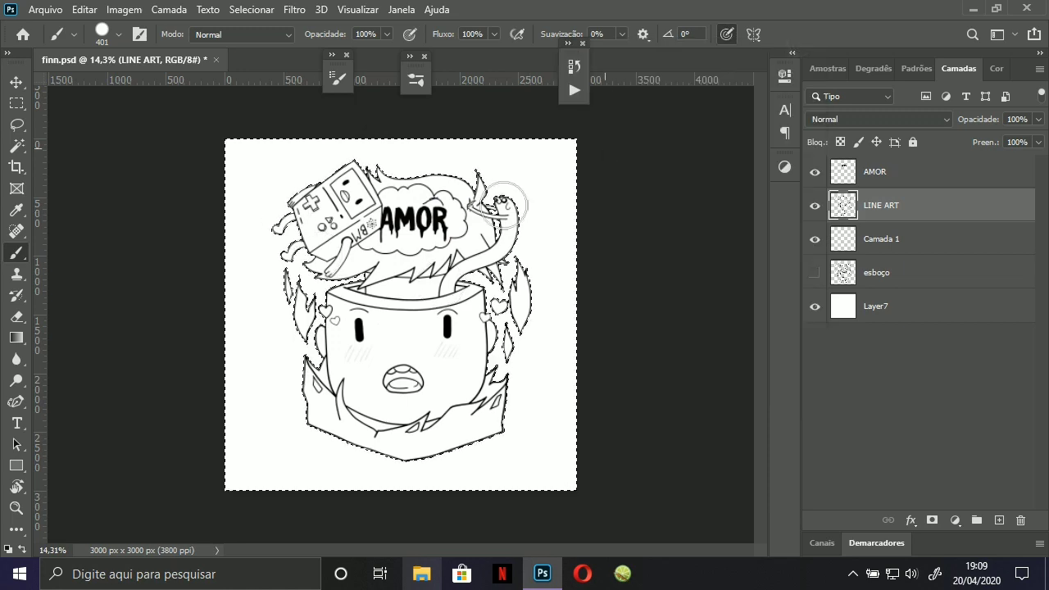
Deselect and reselect the area outside the character to compare the line art with and without the selection.
{"action": "key", "text": "ctrl+d"}
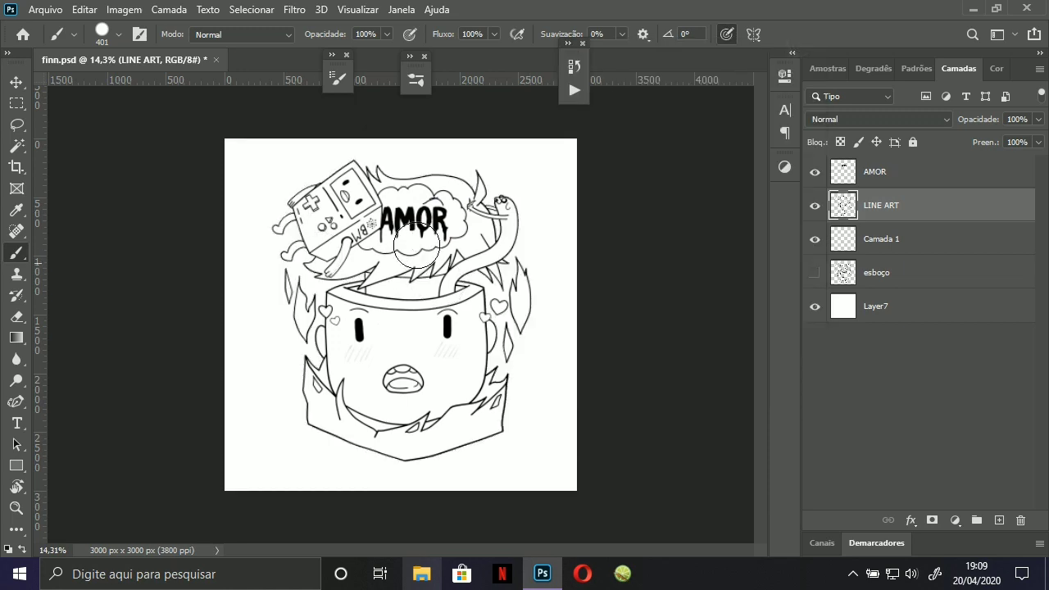
{"action": "key", "text": "ctrl+shift+d"}
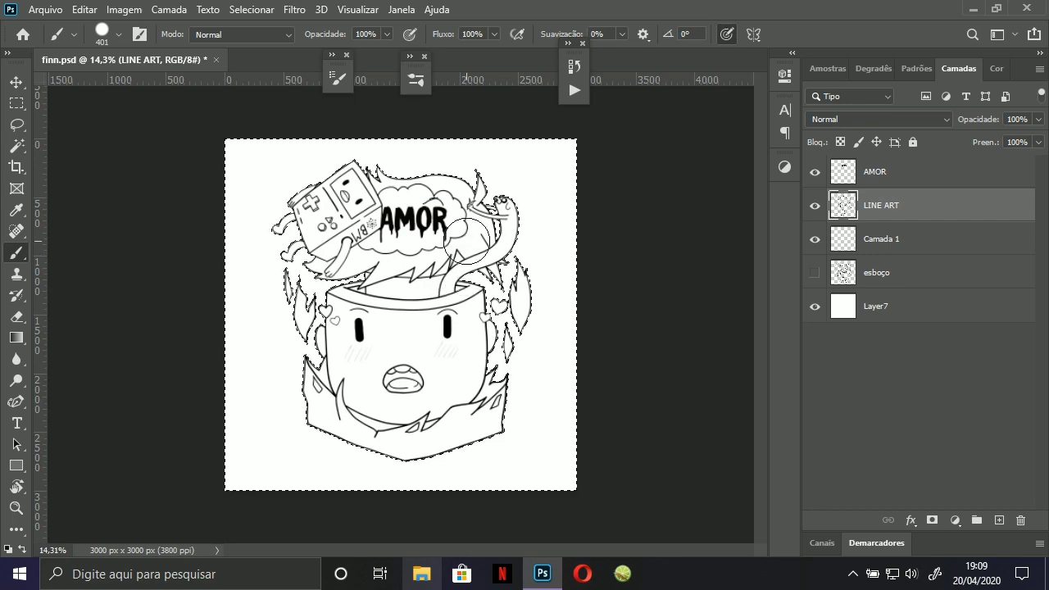
{"action": "key", "text": "ctrl+d"}
{"action": "scroll", "coordinate": [422, 282], "scroll_direction": "up", "scroll_amount": 3}
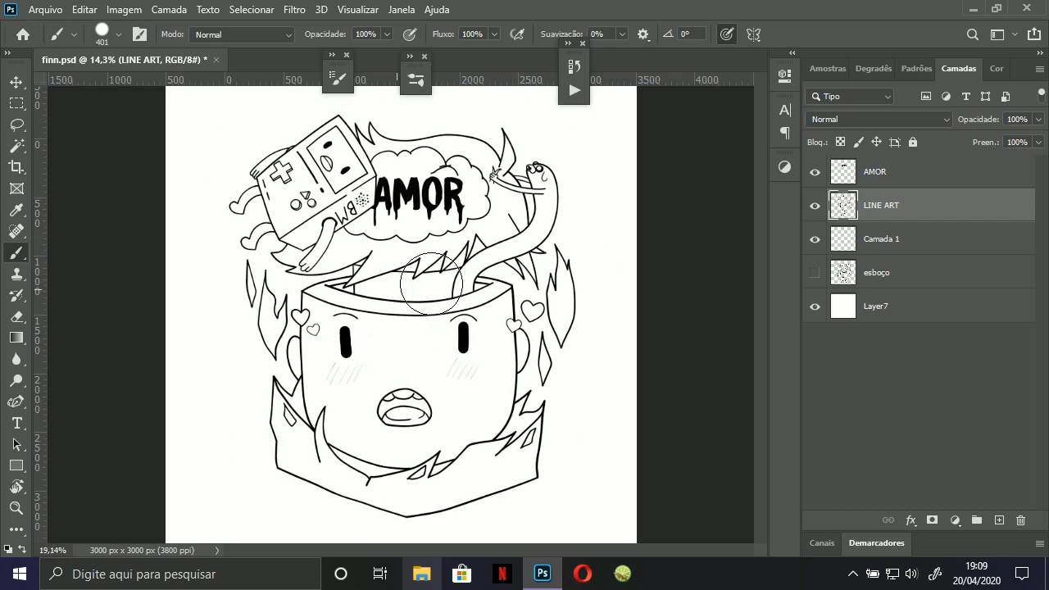
{"action": "key", "text": "ctrl+shift+d"}
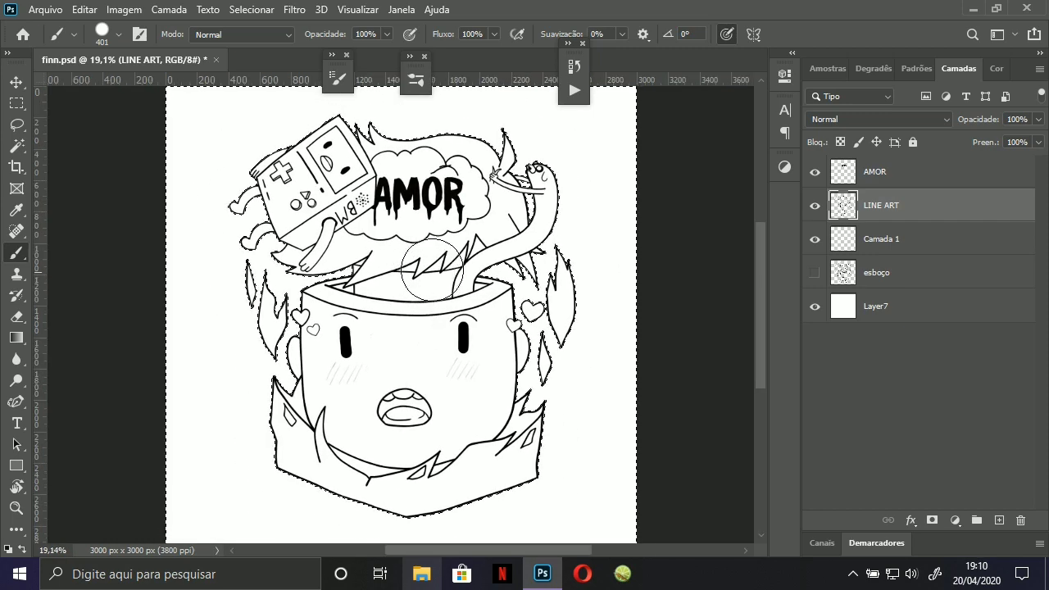
Expand the selection by 2 pixels and check its edge around the creature's arm.
{"action": "left_click", "coordinate": [251, 11]}
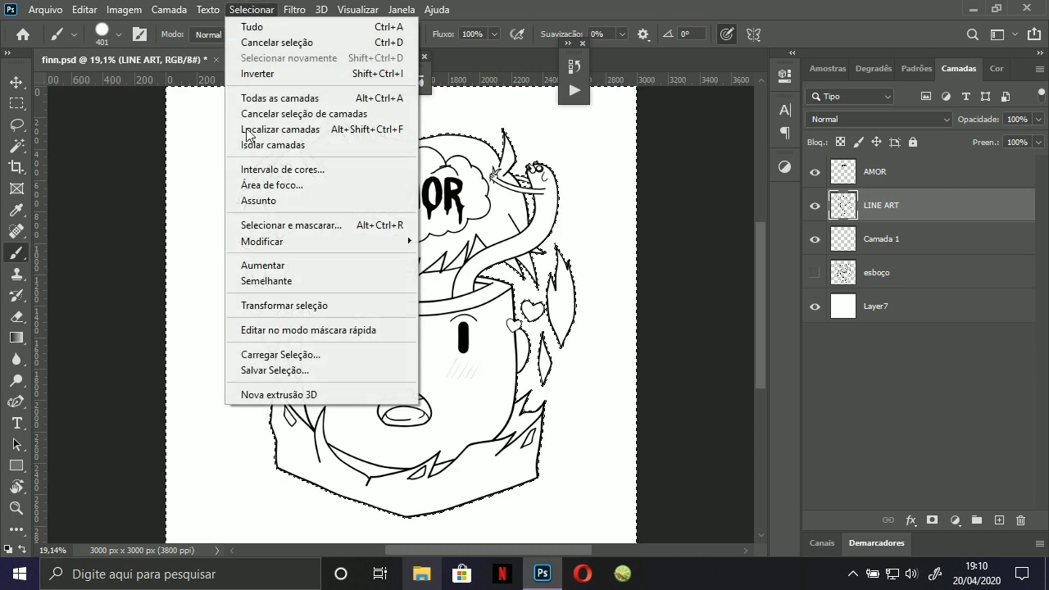
{"action": "mouse_move", "coordinate": [281, 245]}
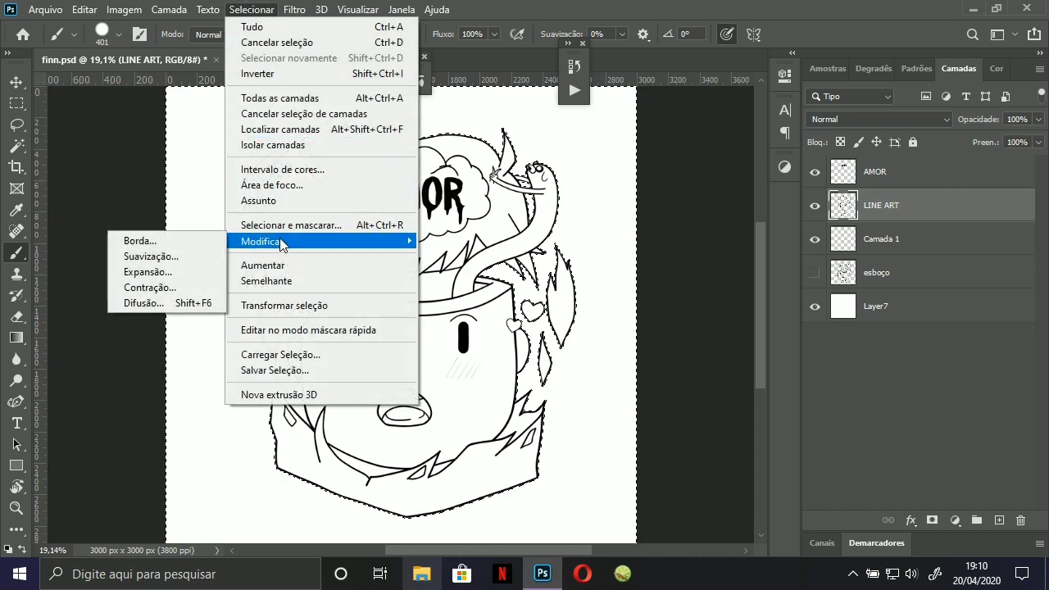
{"action": "left_click", "coordinate": [171, 272]}
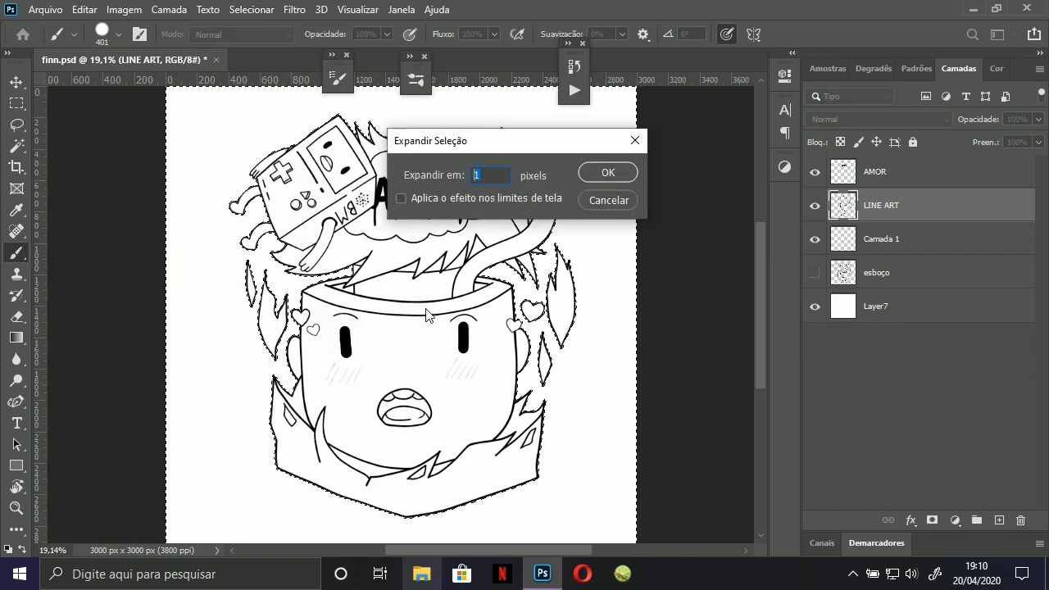
{"action": "type", "text": "2"}
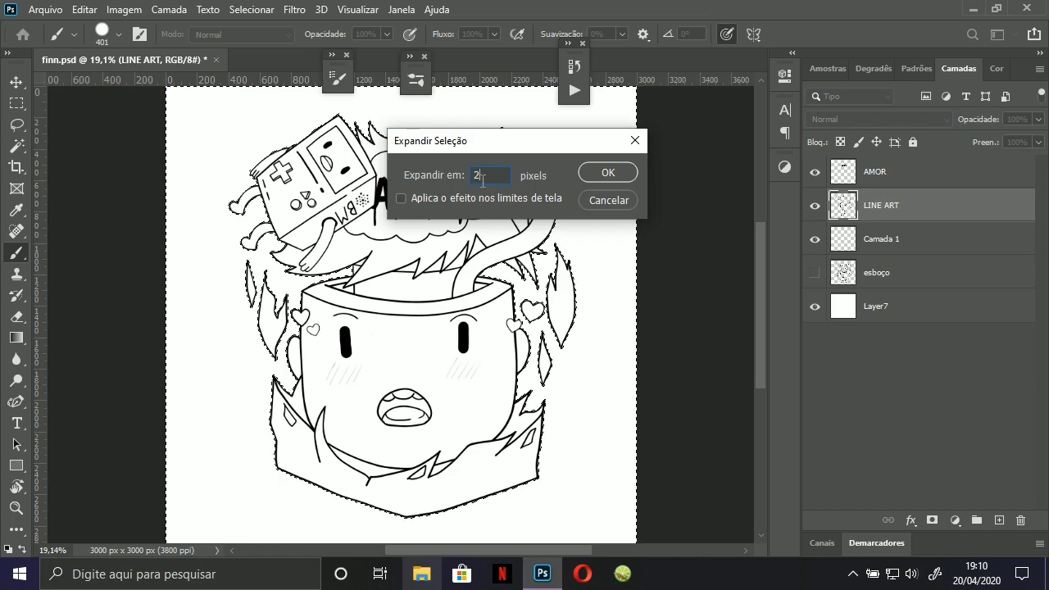
{"action": "left_click", "coordinate": [611, 173]}
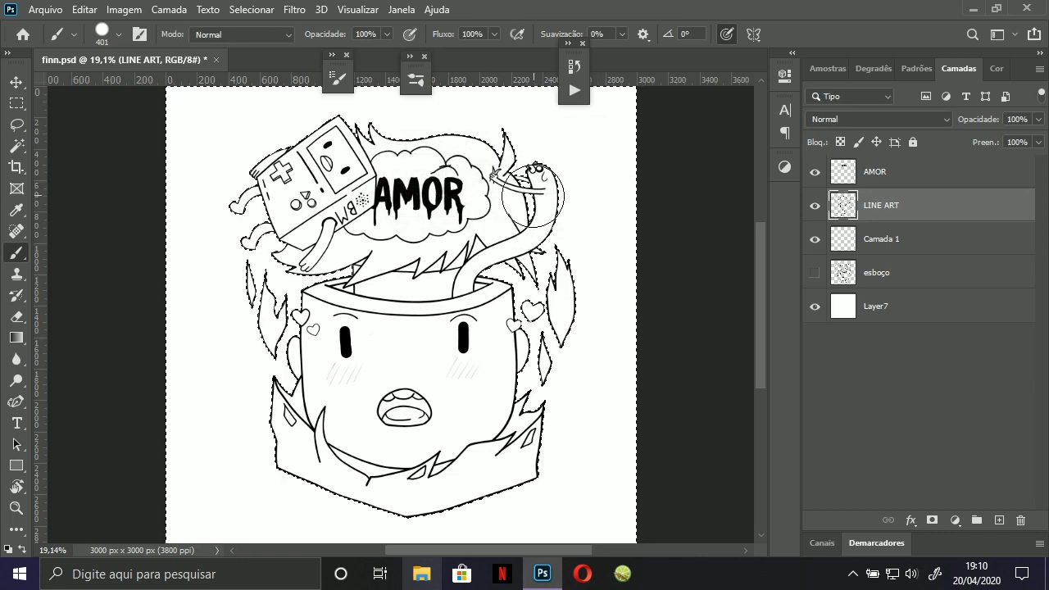
{"action": "left_click_drag", "start_coordinate": [537, 185], "coordinate": [644, 163]}
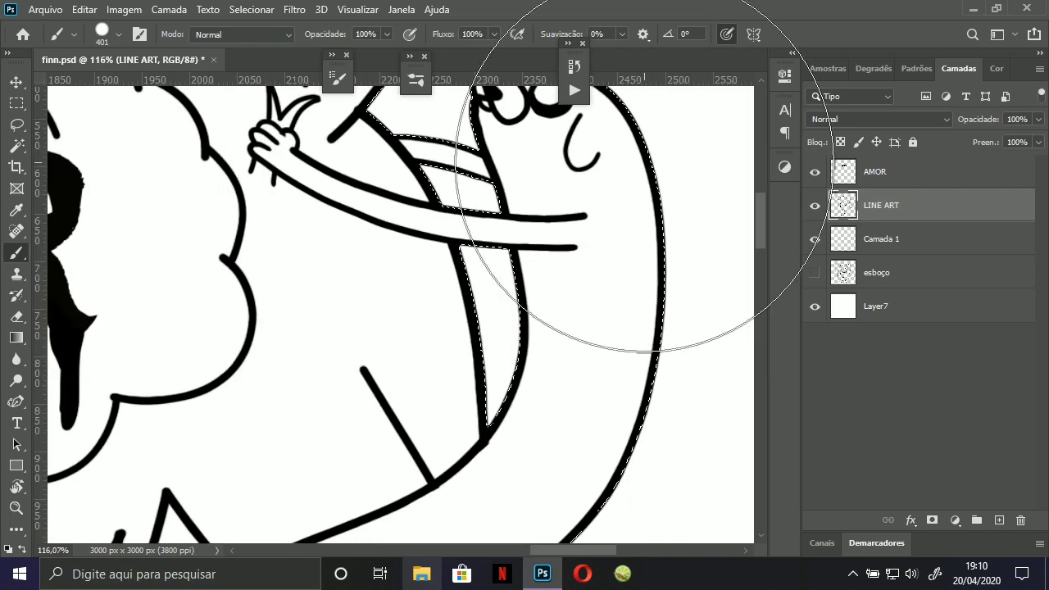
{"action": "left_click_drag", "start_coordinate": [583, 196], "coordinate": [488, 176]}
Invert the selection with the Magic Wand active so that it covers the character silhouette, and switch to the Brush.
{"action": "left_click", "coordinate": [17, 104]}
{"action": "left_click", "coordinate": [14, 150]}
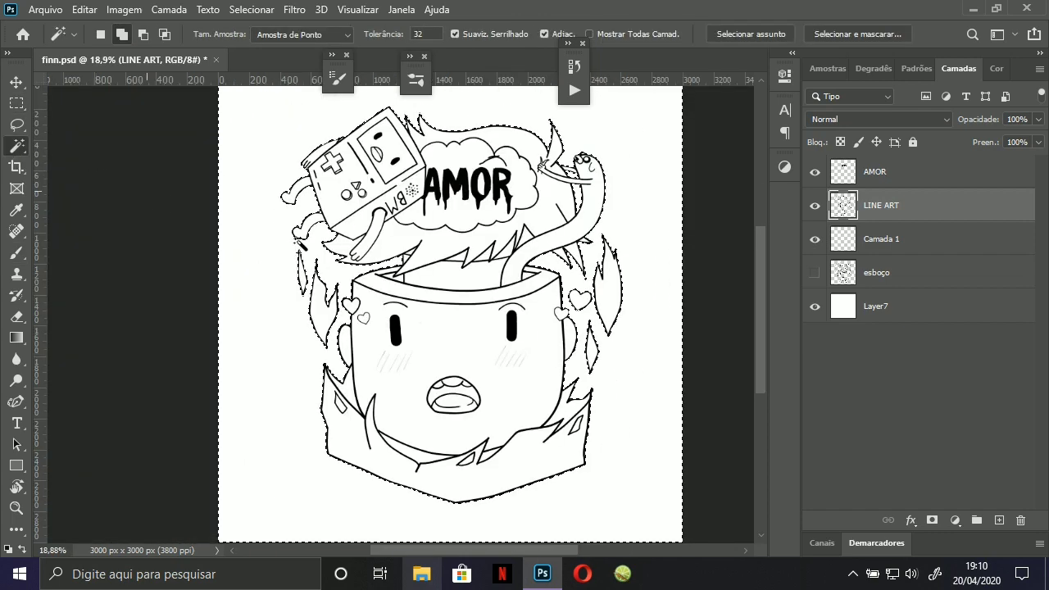
{"action": "right_click", "coordinate": [300, 246]}
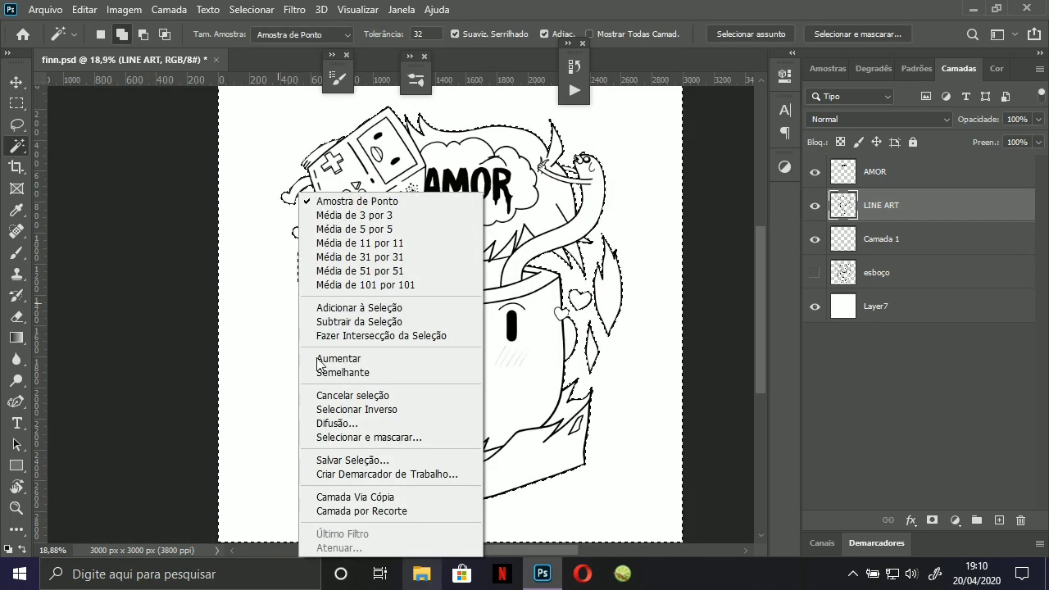
{"action": "left_click", "coordinate": [365, 409]}
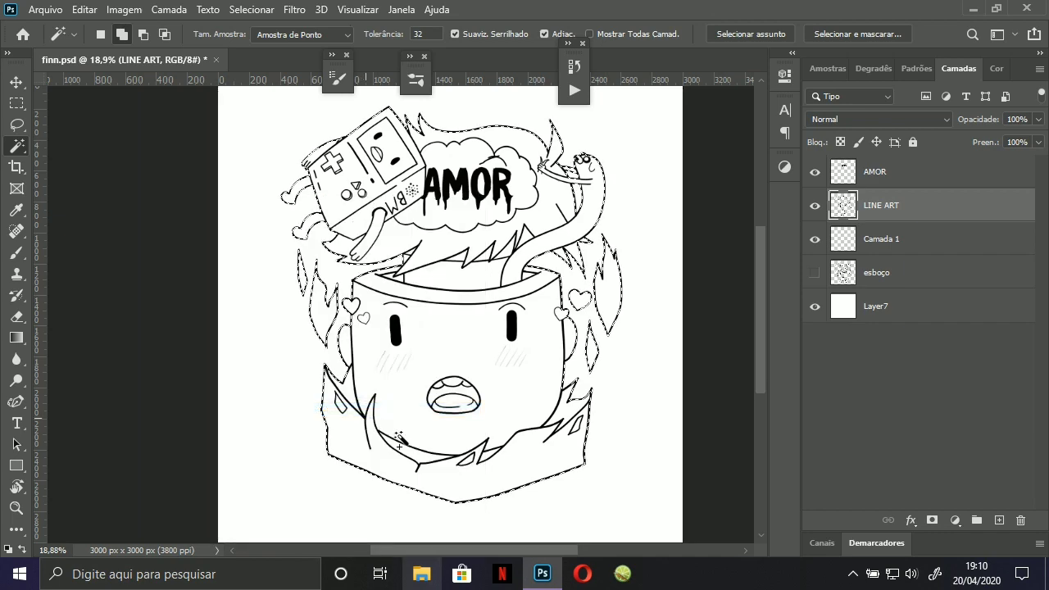
{"action": "key", "text": "b"}
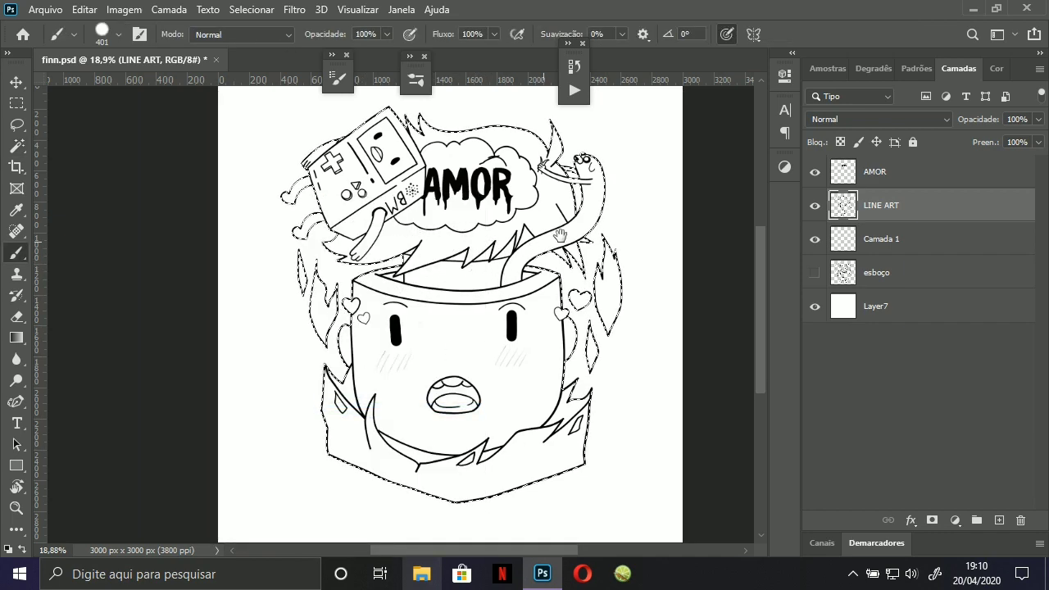
{"action": "left_click_drag", "start_coordinate": [560, 236], "coordinate": [489, 255]}
{"action": "left_click", "coordinate": [495, 256], "text": "ctrl+alt"}
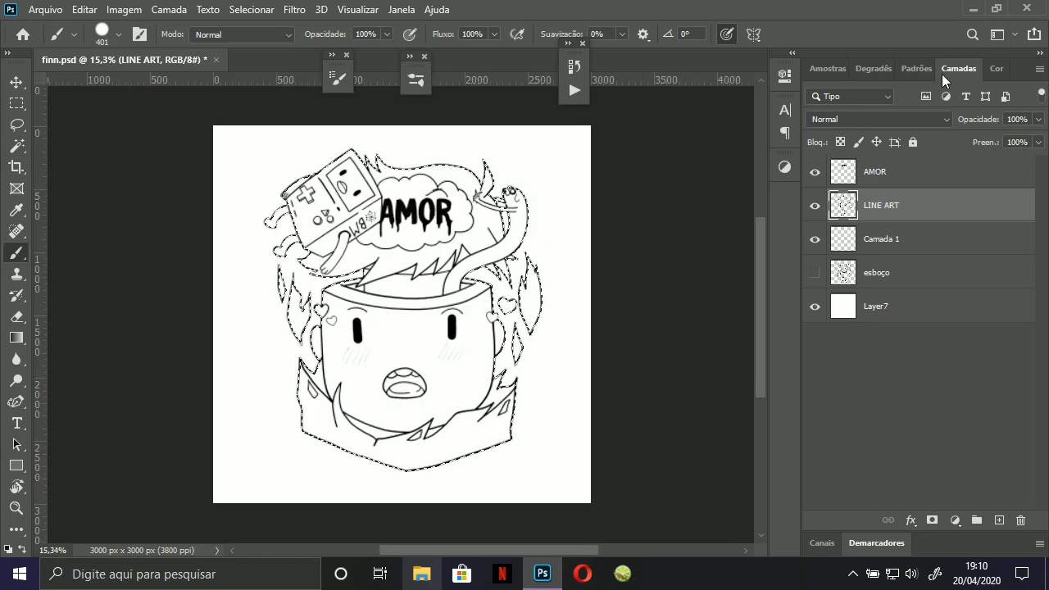
Activate the Gradient tool with the foreground-to-transparent preset from the Básicos group.
{"action": "left_click", "coordinate": [994, 74]}
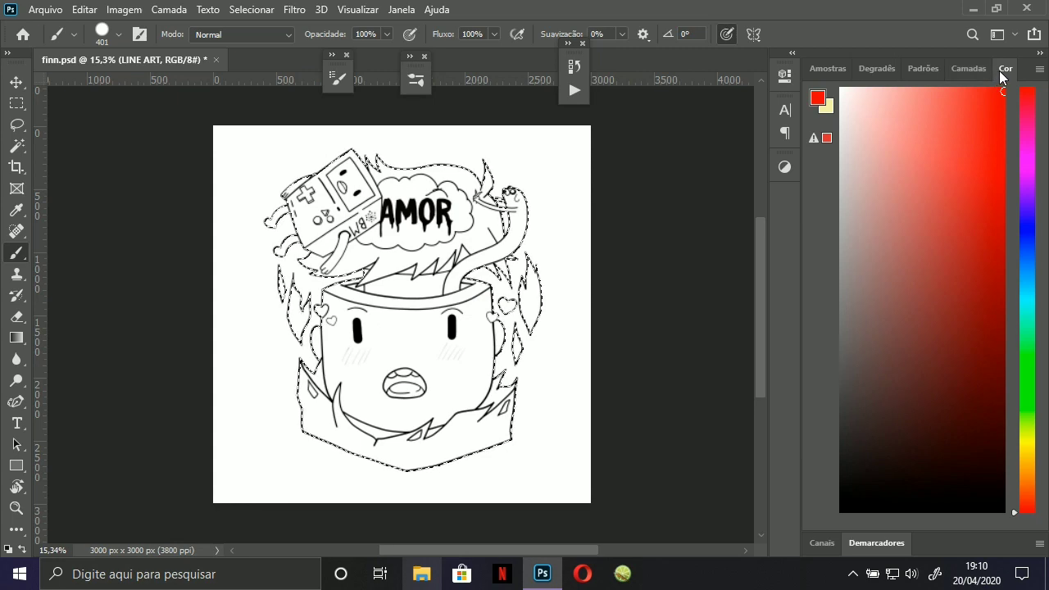
{"action": "left_click", "coordinate": [19, 338]}
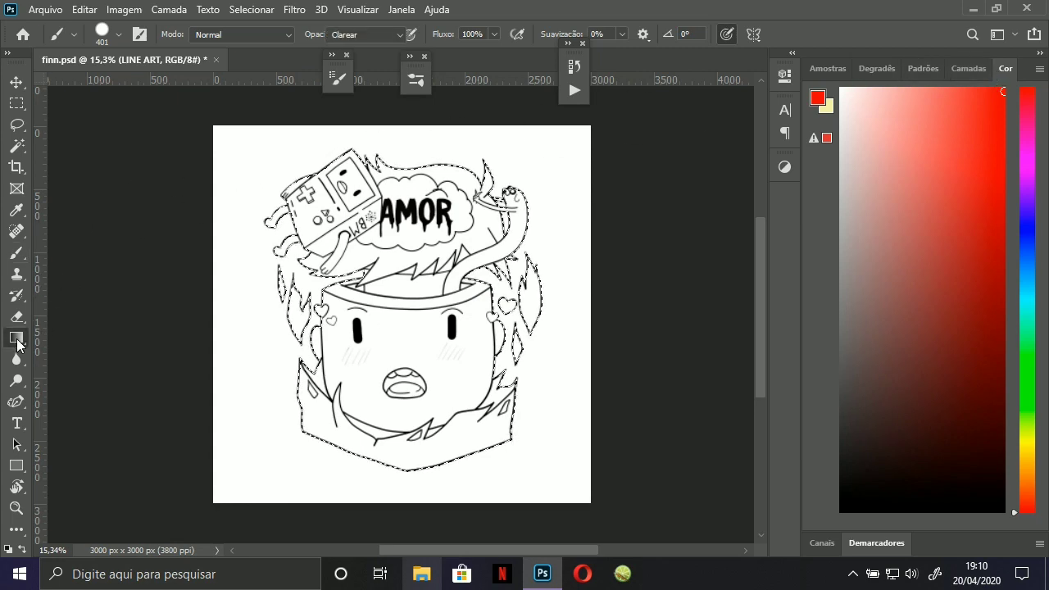
{"action": "left_click", "coordinate": [980, 72]}
{"action": "left_click", "coordinate": [154, 35]}
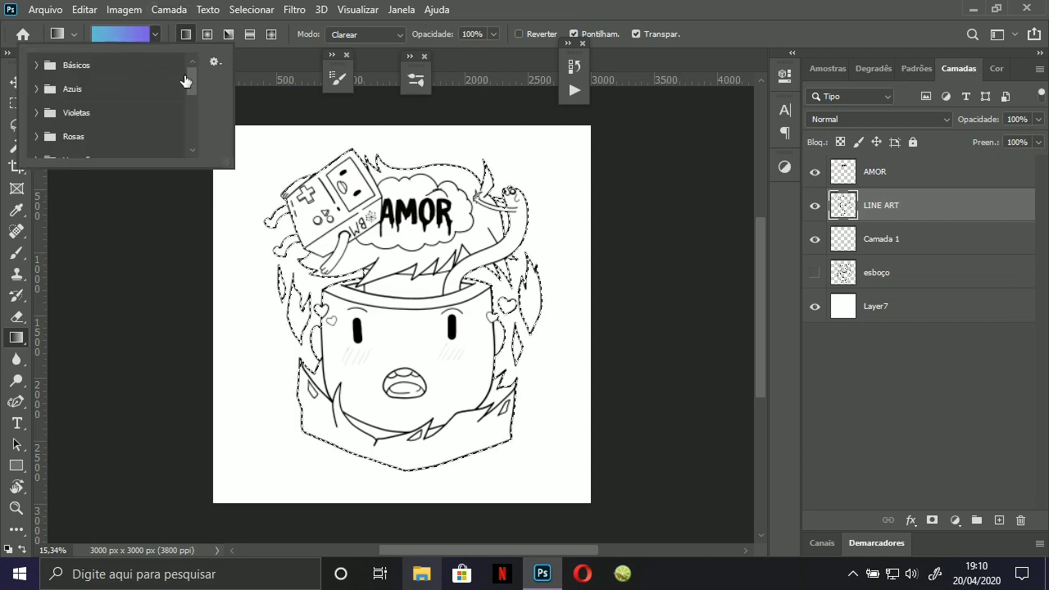
{"action": "left_click", "coordinate": [37, 65]}
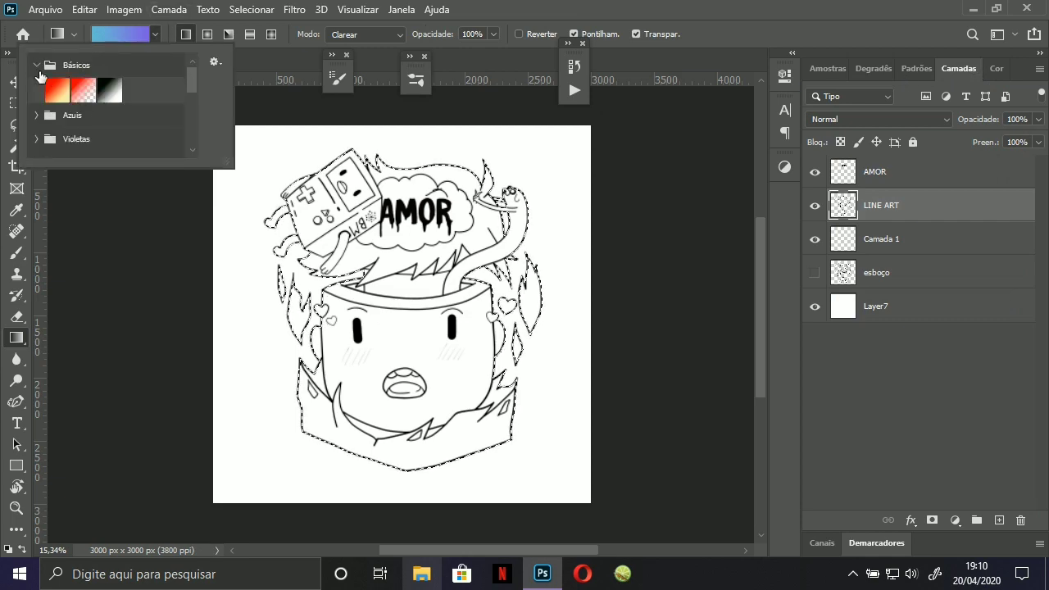
{"action": "left_click", "coordinate": [83, 89]}
{"action": "left_click", "coordinate": [156, 36]}
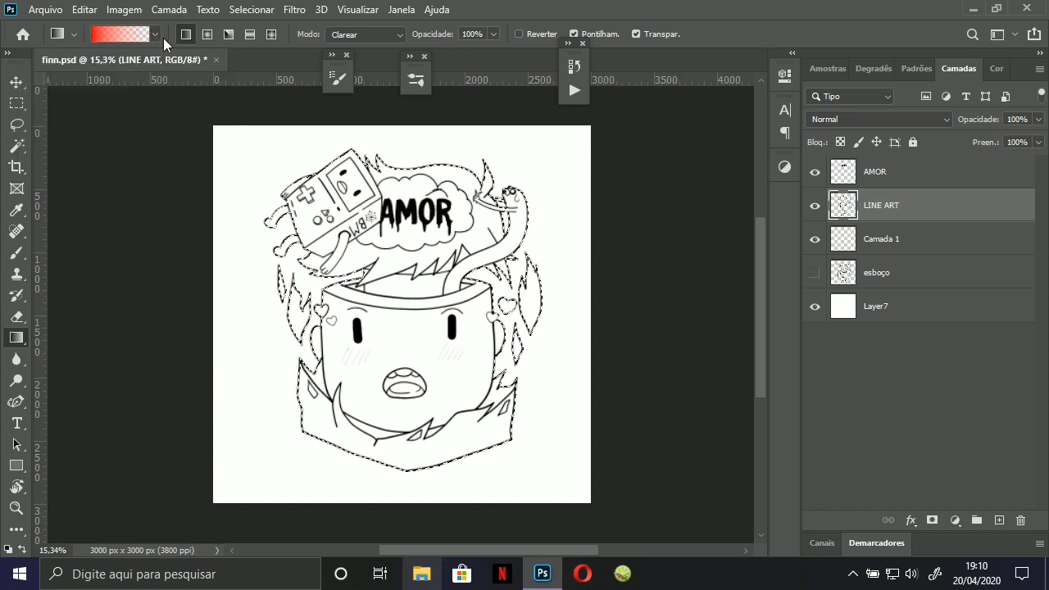
Set the foreground colour to black for the gradient and return to the layer list.
{"action": "left_click", "coordinate": [995, 71]}
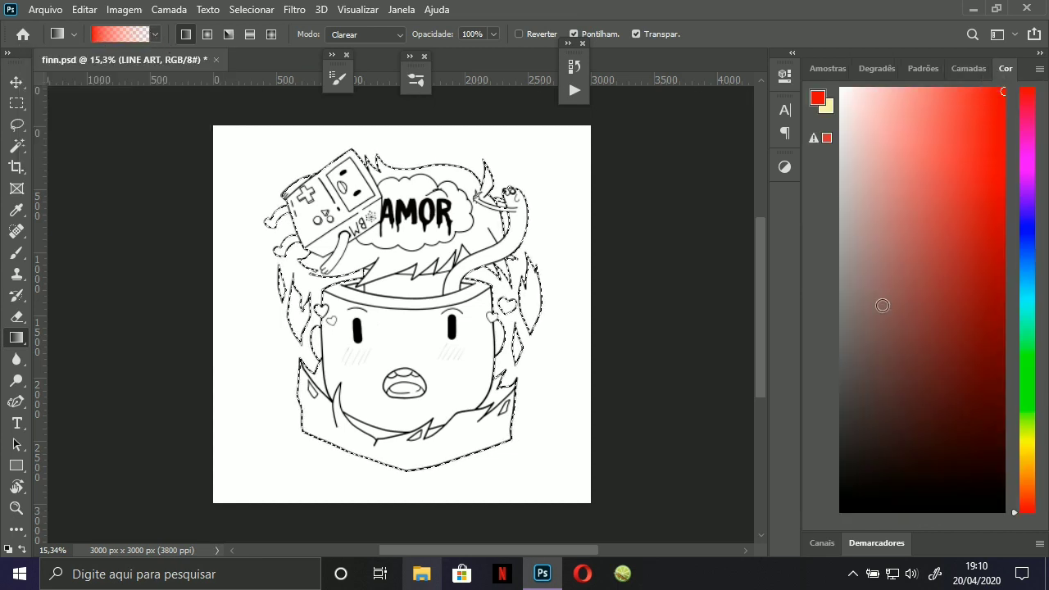
{"action": "left_click_drag", "start_coordinate": [880, 416], "coordinate": [832, 524]}
{"action": "left_click", "coordinate": [975, 70]}
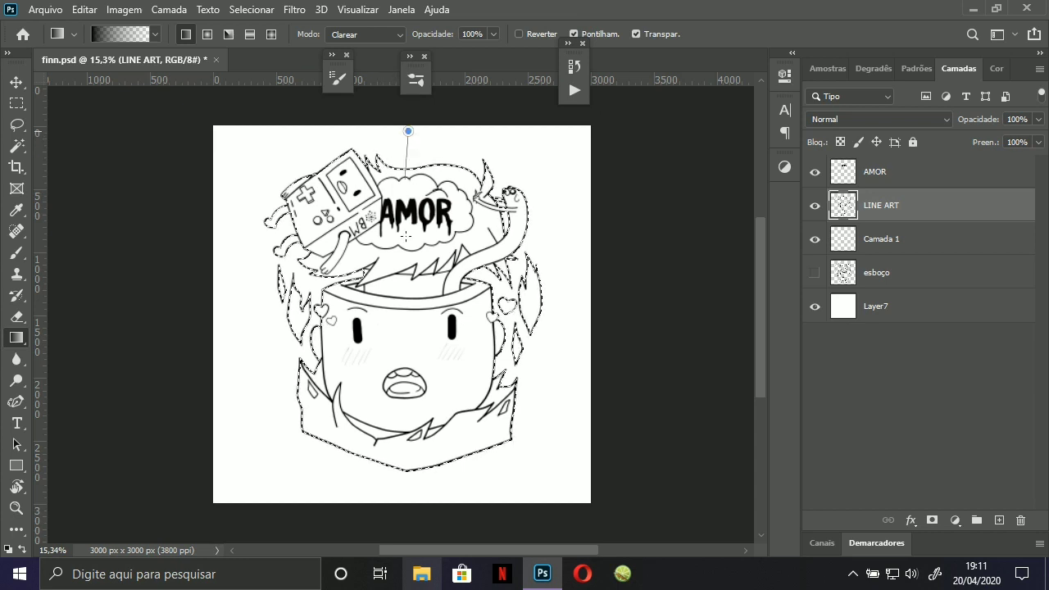
Fill the character silhouette on the Camada 1 layer solid black with repeated overlapping black-to-transparent gradients in varied directions, and deselect it.
{"action": "left_click_drag", "start_coordinate": [413, 456], "coordinate": [408, 482]}
{"action": "left_click", "coordinate": [880, 238]}
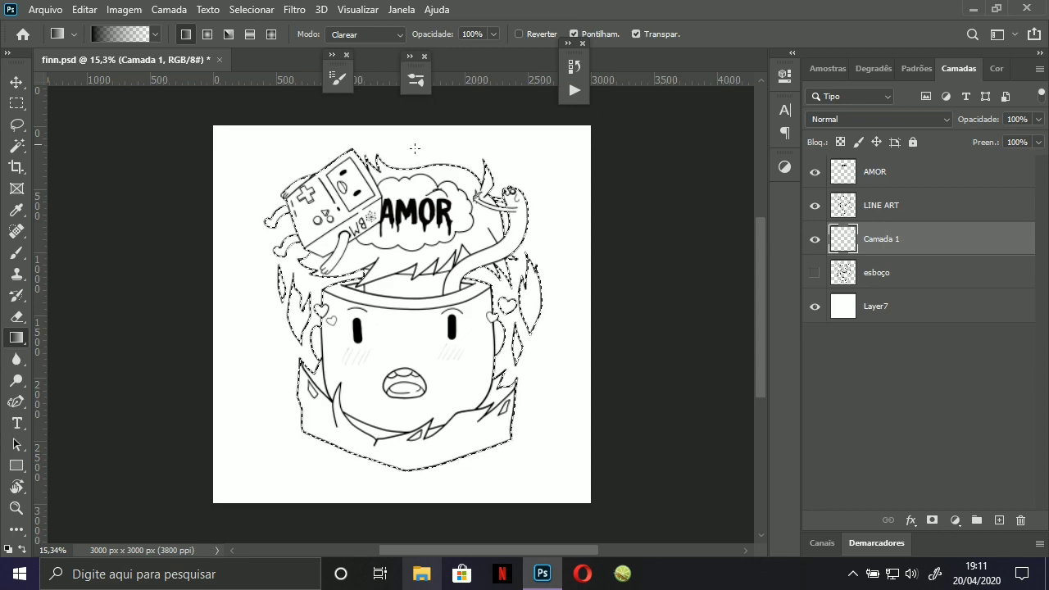
{"action": "left_click_drag", "start_coordinate": [409, 287], "coordinate": [392, 314]}
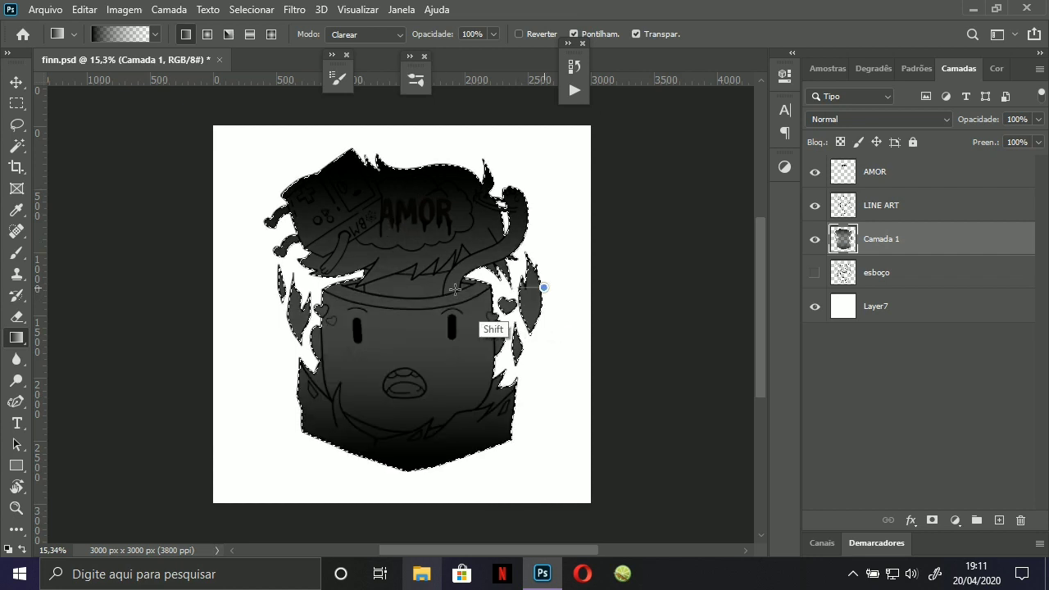
{"action": "left_click_drag", "start_coordinate": [247, 292], "coordinate": [607, 283]}
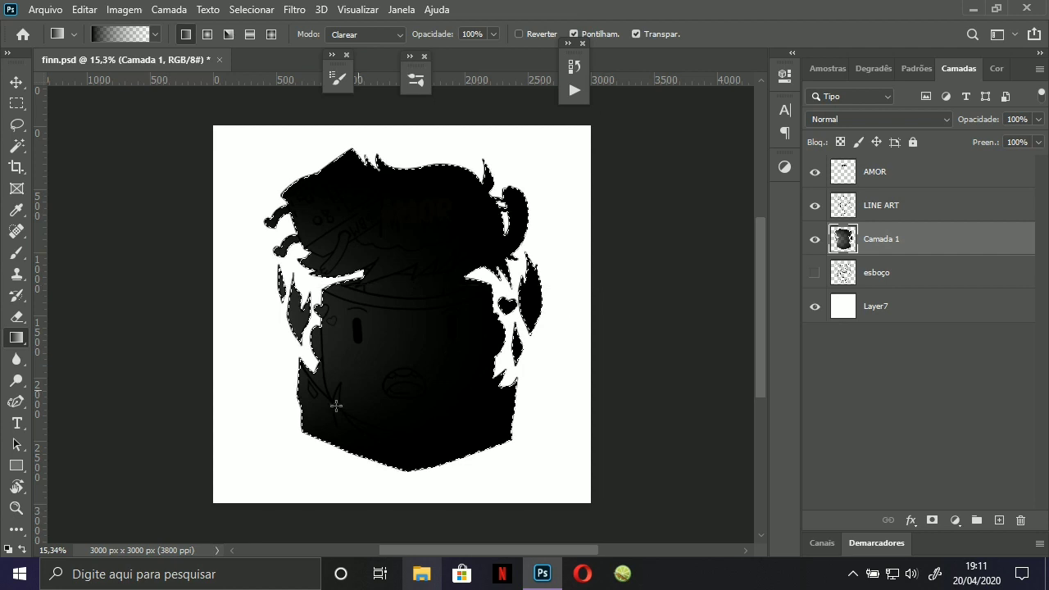
{"action": "left_click_drag", "start_coordinate": [305, 449], "coordinate": [534, 149]}
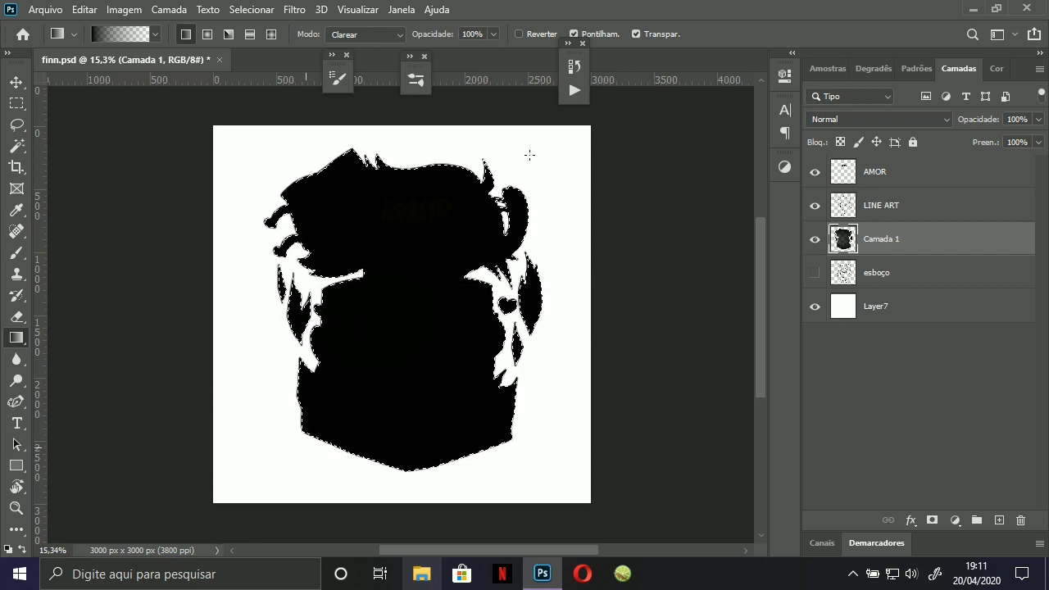
{"action": "left_click_drag", "start_coordinate": [297, 443], "coordinate": [537, 143]}
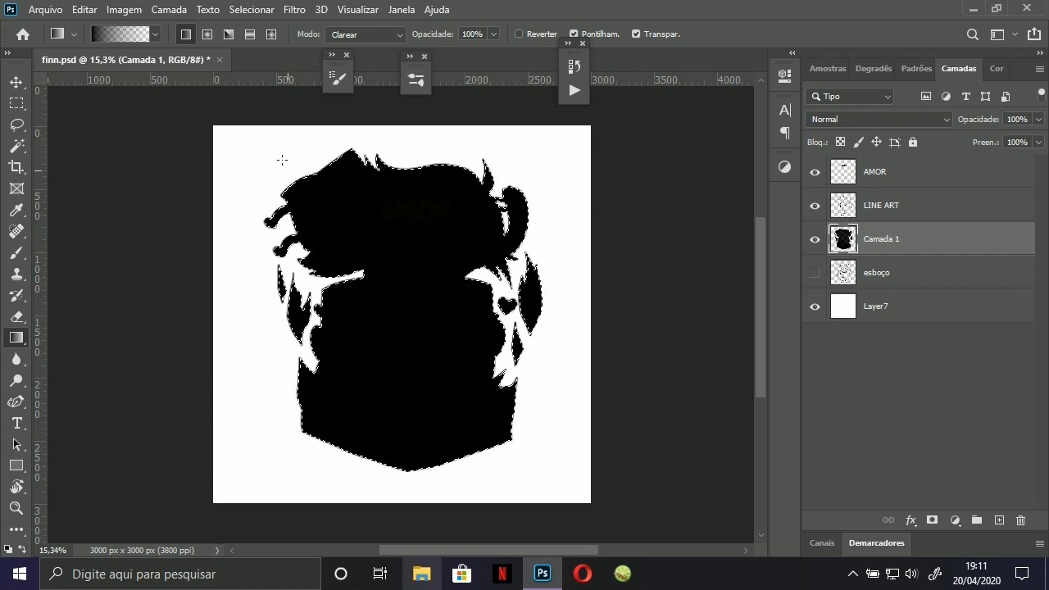
{"action": "left_click_drag", "start_coordinate": [280, 156], "coordinate": [598, 480]}
{"action": "left_click_drag", "start_coordinate": [542, 123], "coordinate": [270, 435]}
{"action": "left_click_drag", "start_coordinate": [549, 459], "coordinate": [352, 277]}
Stop recording Ação 2, collapse the action and its PINTURA set, and put the actions list away.
{"action": "left_click", "coordinate": [573, 92]}
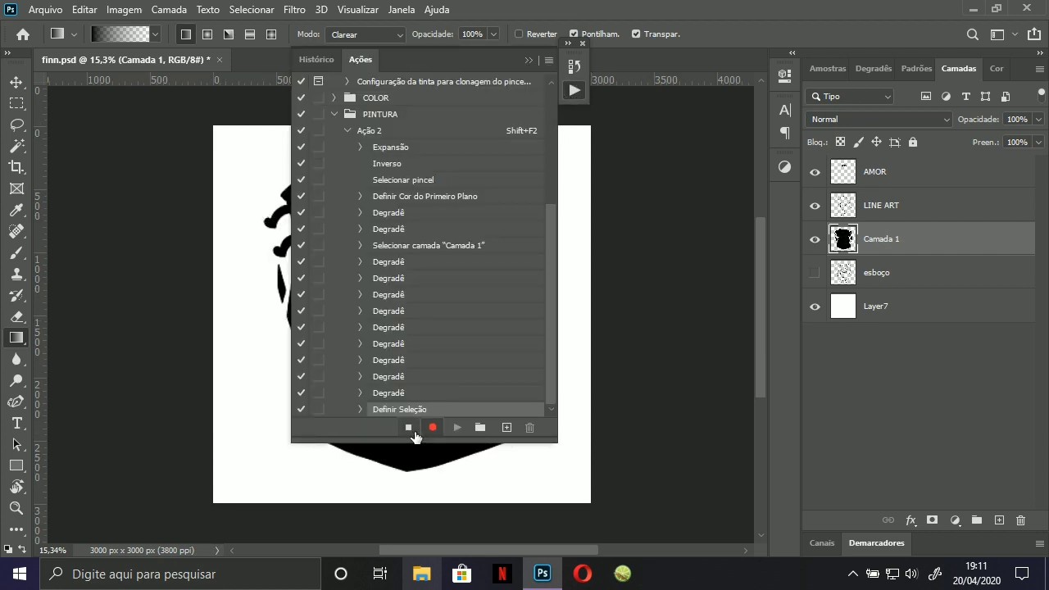
{"action": "left_click", "coordinate": [409, 429]}
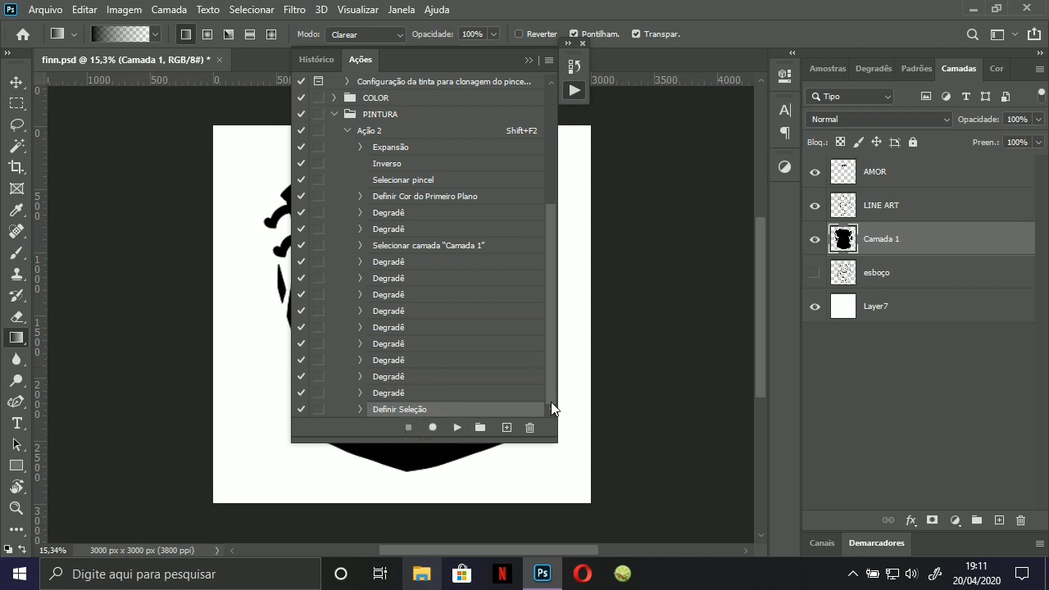
{"action": "left_click", "coordinate": [348, 130]}
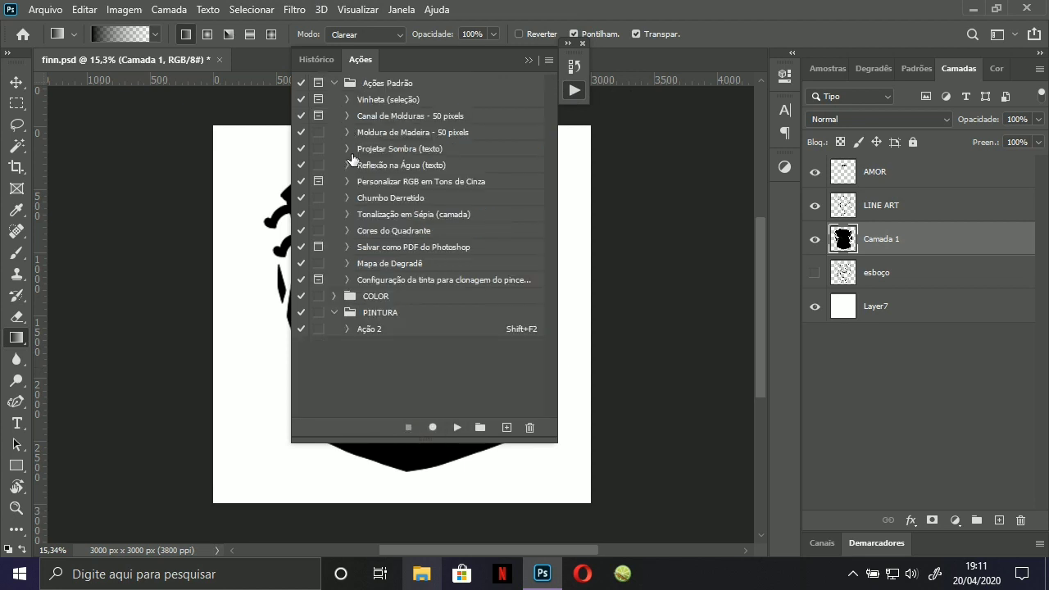
{"action": "left_click", "coordinate": [334, 312]}
{"action": "left_click", "coordinate": [319, 312]}
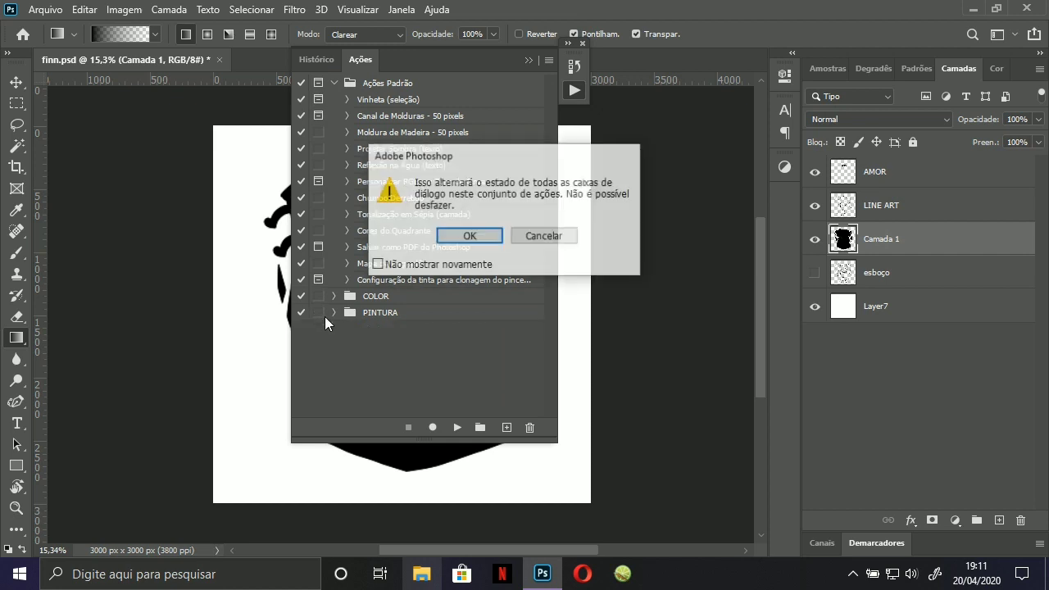
{"action": "left_click", "coordinate": [527, 240]}
{"action": "left_click", "coordinate": [411, 315]}
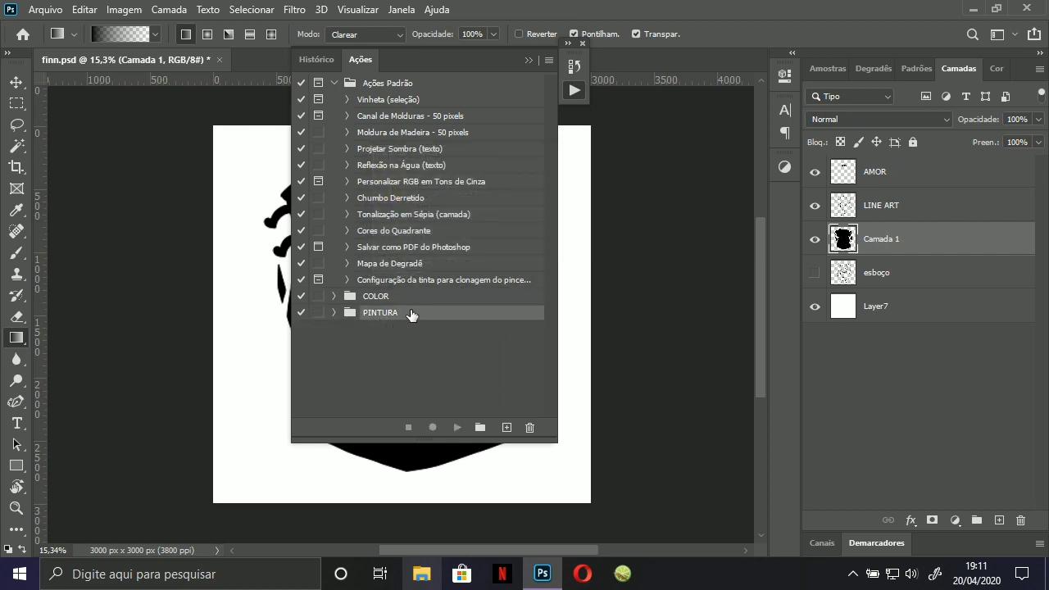
{"action": "left_click", "coordinate": [531, 60]}
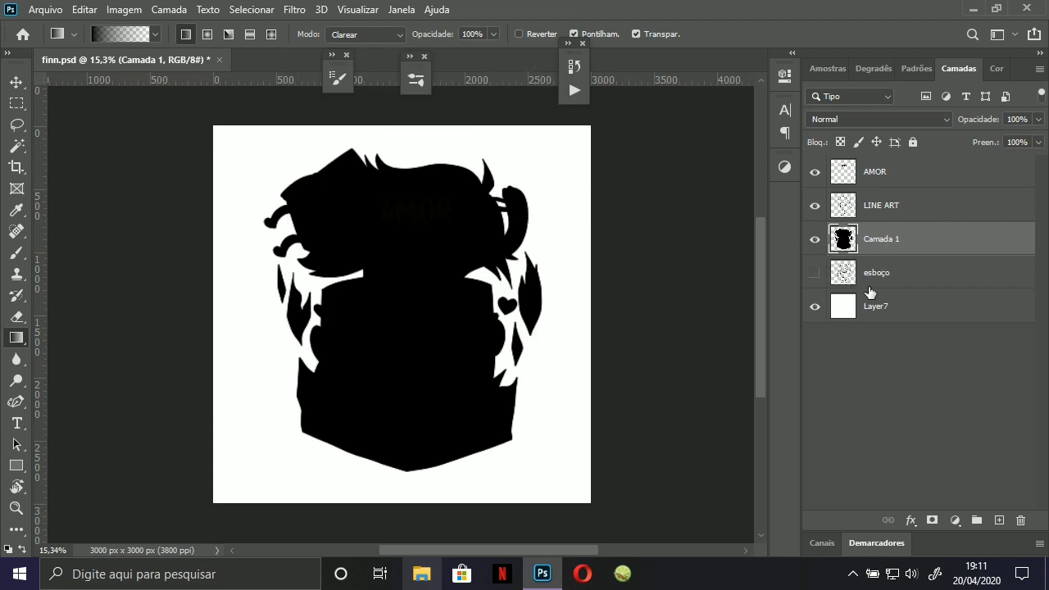
Delete the black silhouette layer Camada 1 and make the LINE ART layer active.
{"action": "left_click", "coordinate": [1020, 520]}
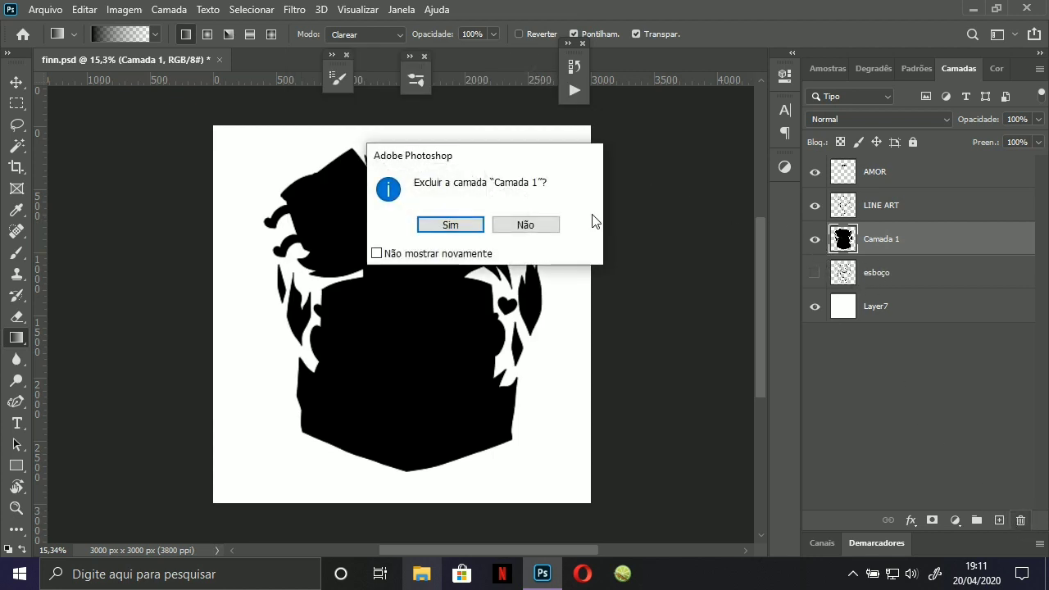
{"action": "left_click", "coordinate": [427, 223]}
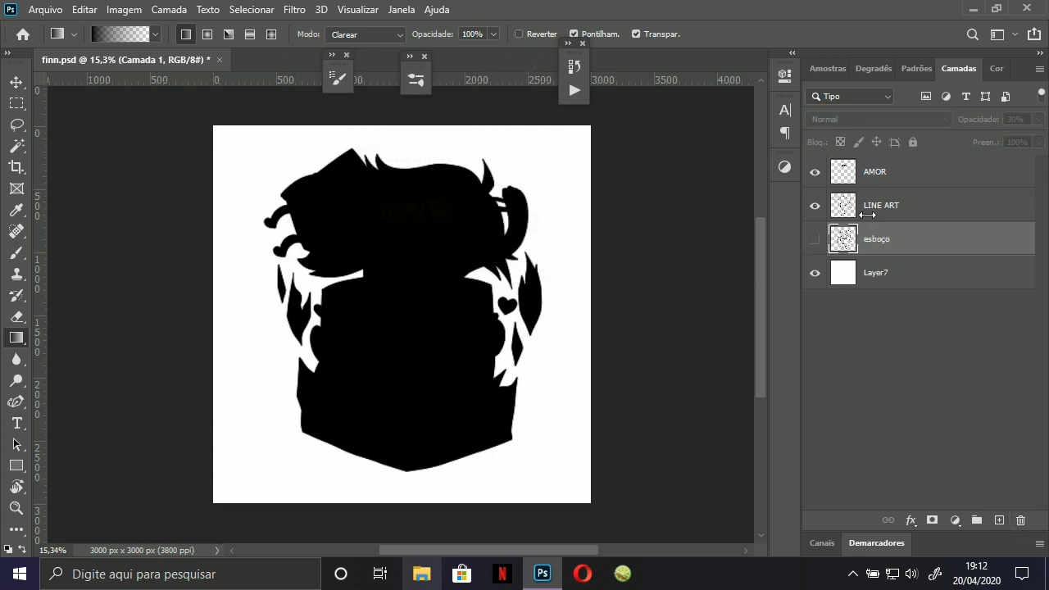
{"action": "left_click", "coordinate": [867, 214]}
Select the empty background around the drawing on the LINE ART layer with the Magic Wand.
{"action": "key", "text": "b"}
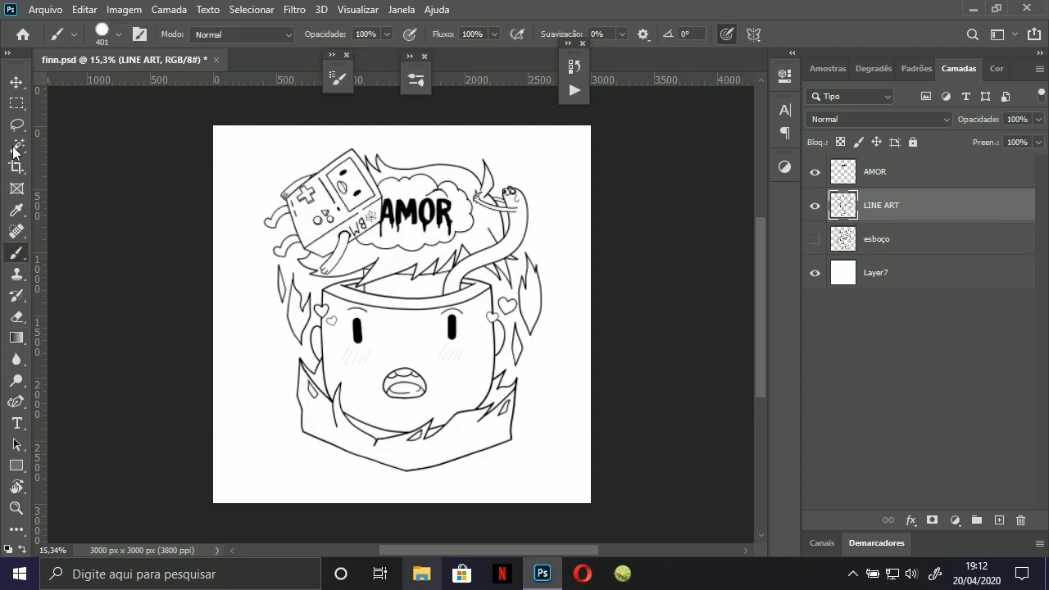
{"action": "left_click", "coordinate": [16, 147]}
{"action": "left_click", "coordinate": [501, 214]}
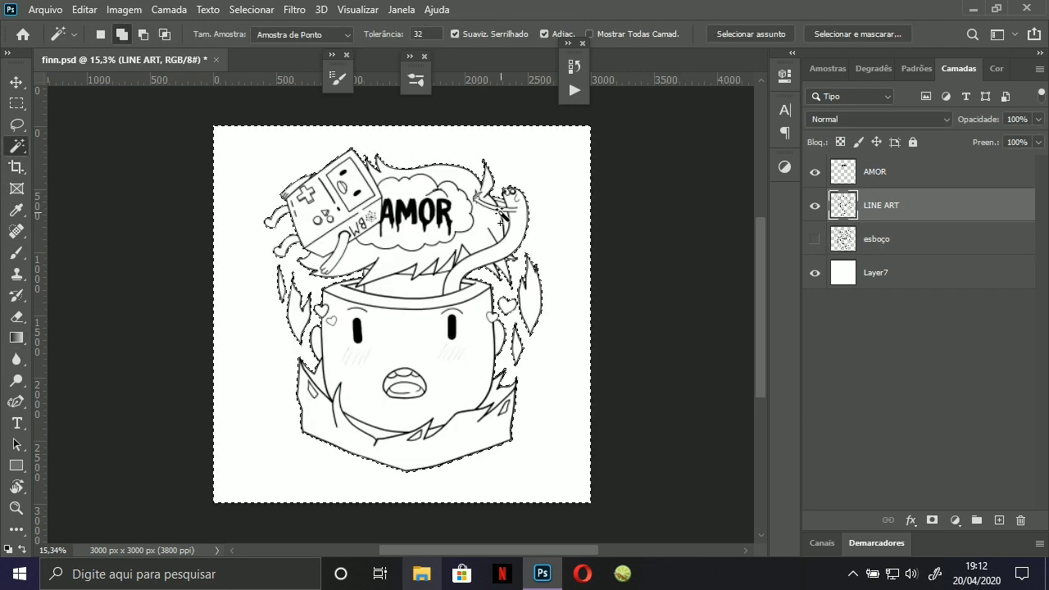
{"action": "scroll", "coordinate": [502, 215], "scroll_direction": "up", "scroll_amount": 5}
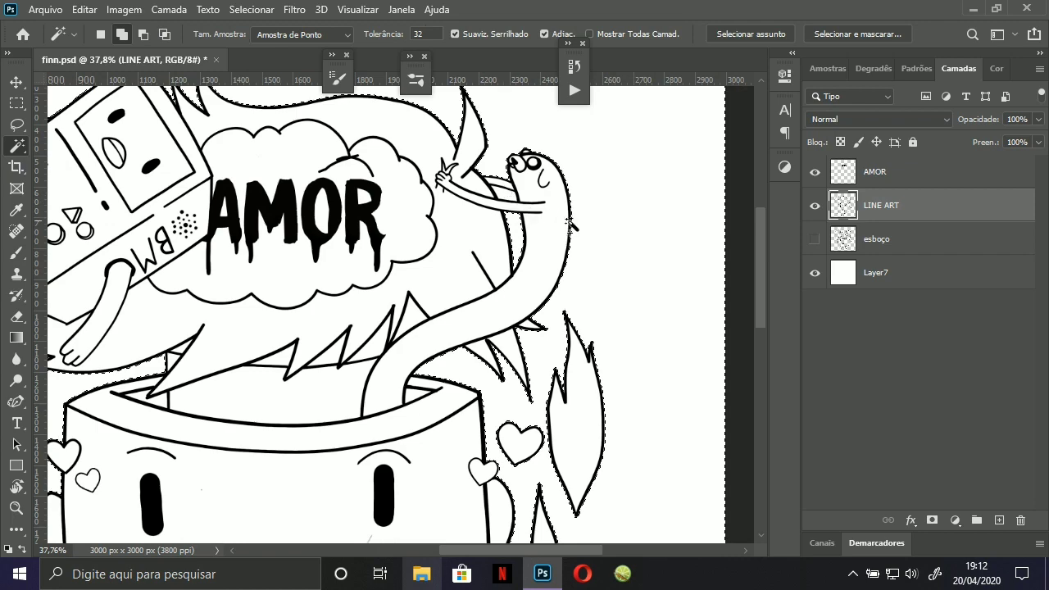
{"action": "scroll", "coordinate": [550, 253], "scroll_direction": "down", "scroll_amount": 5}
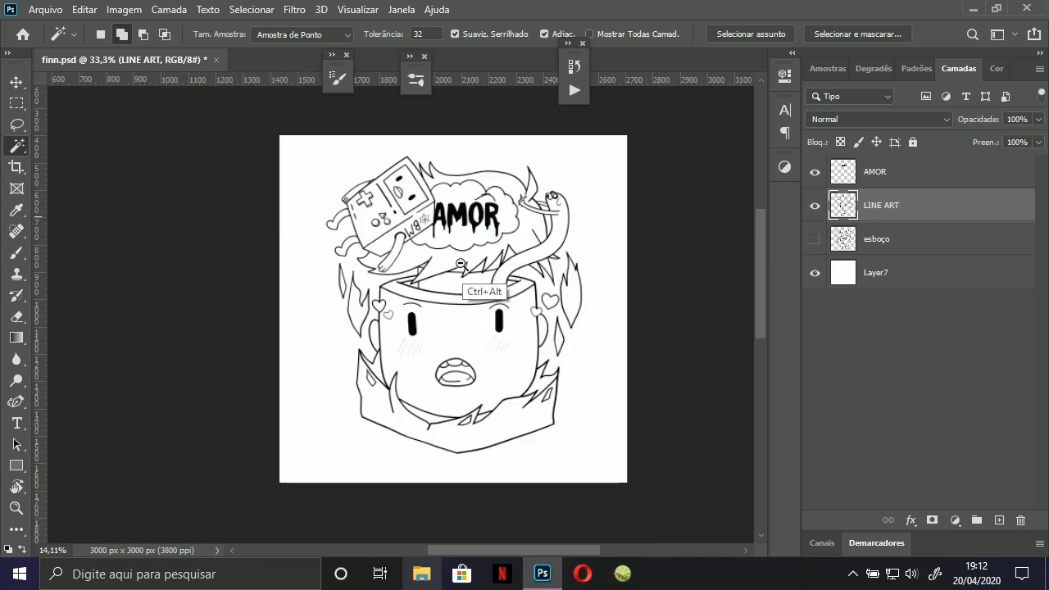
{"action": "left_click_drag", "start_coordinate": [462, 264], "coordinate": [496, 263]}
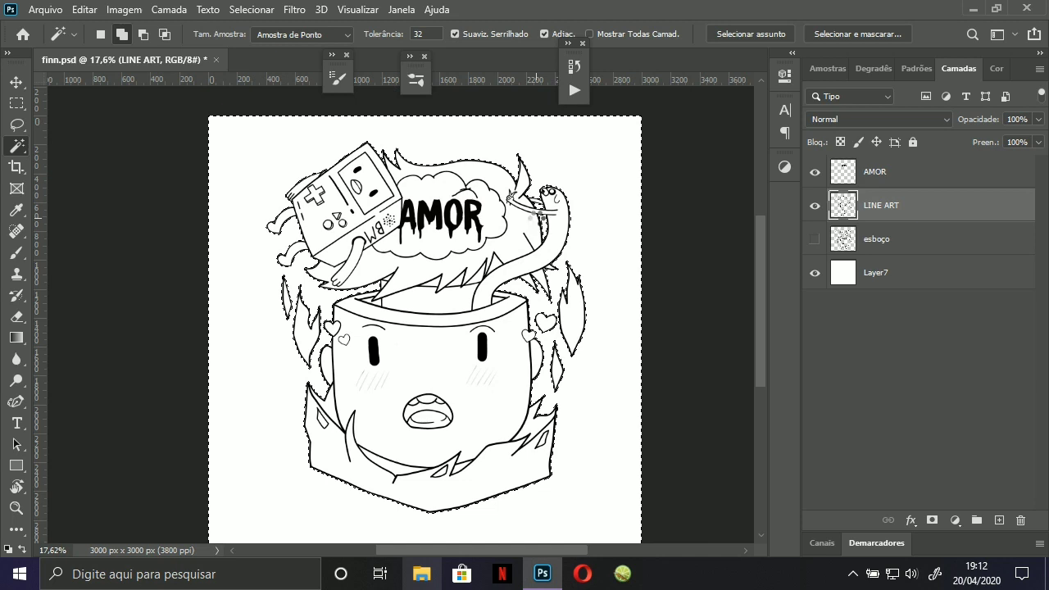
{"action": "key", "text": "alt+BackSpace"}
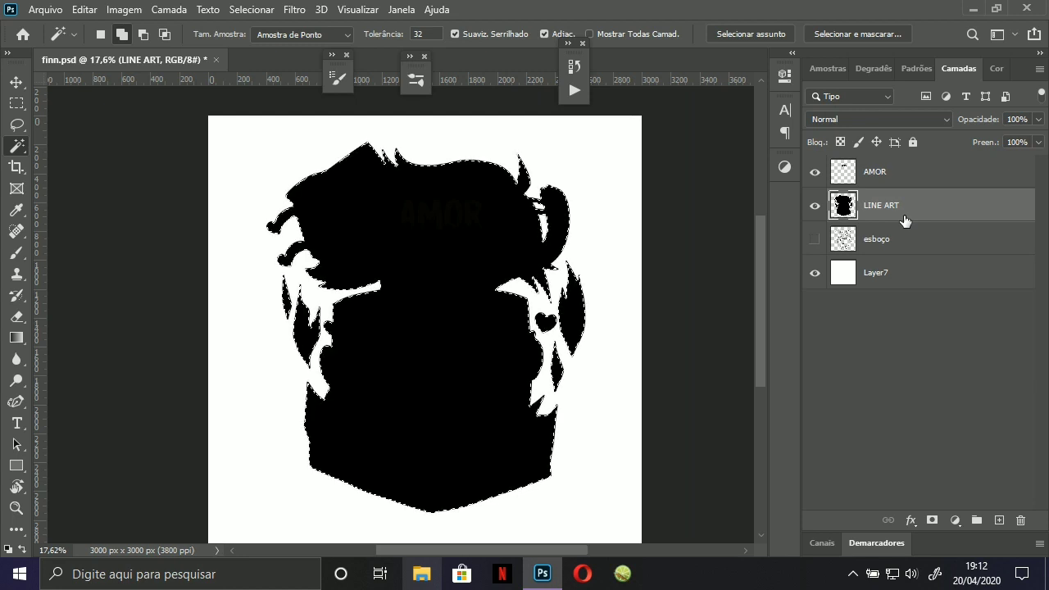
{"action": "key", "text": "ctrl+z"}
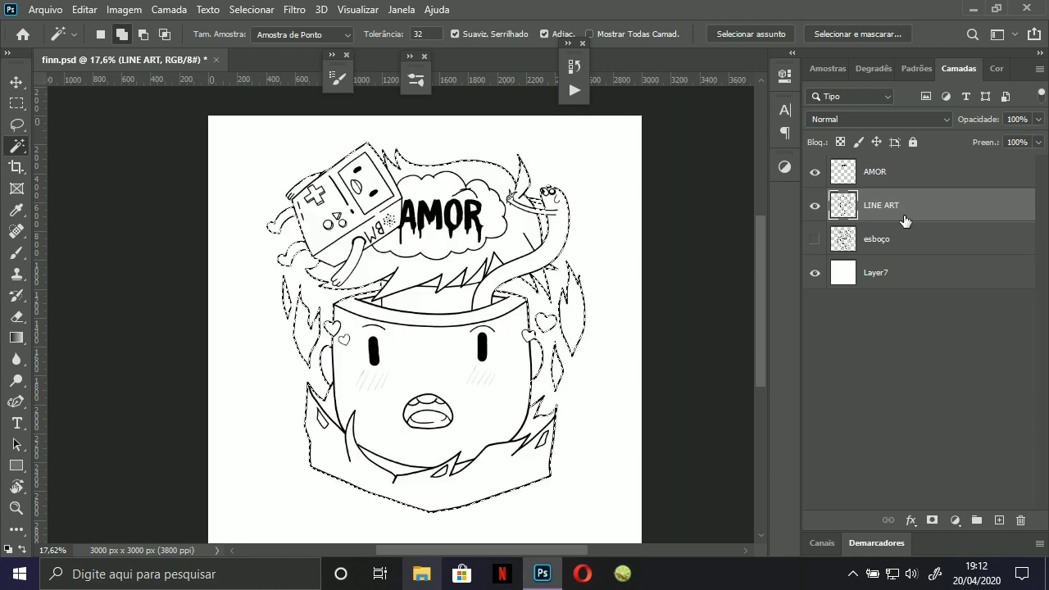
{"action": "key", "text": "ctrl+z"}
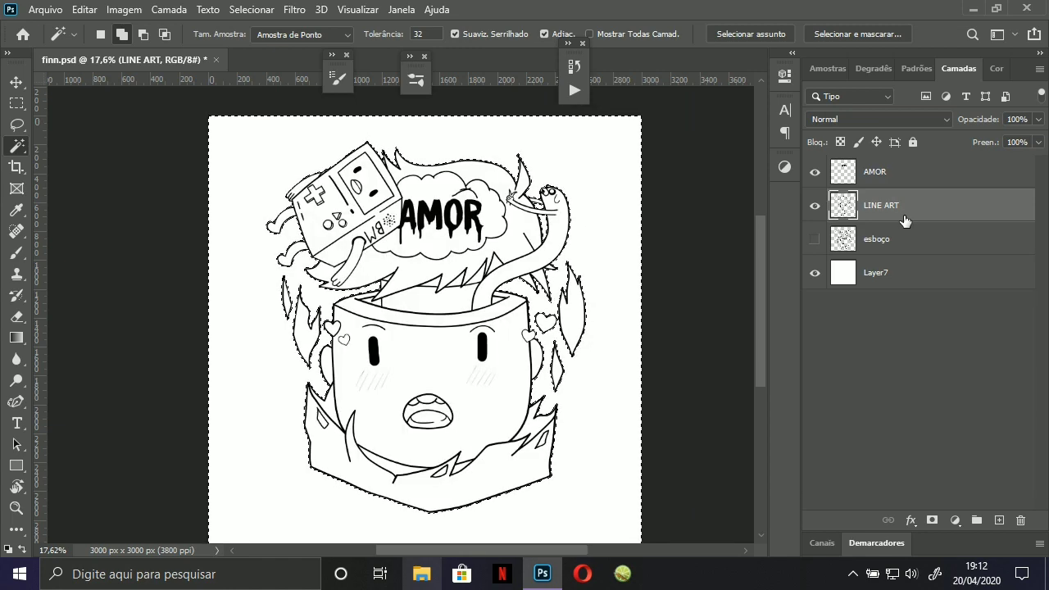
Add a new layer, place it directly below LINE ART and keep it active.
{"action": "left_click", "coordinate": [999, 521]}
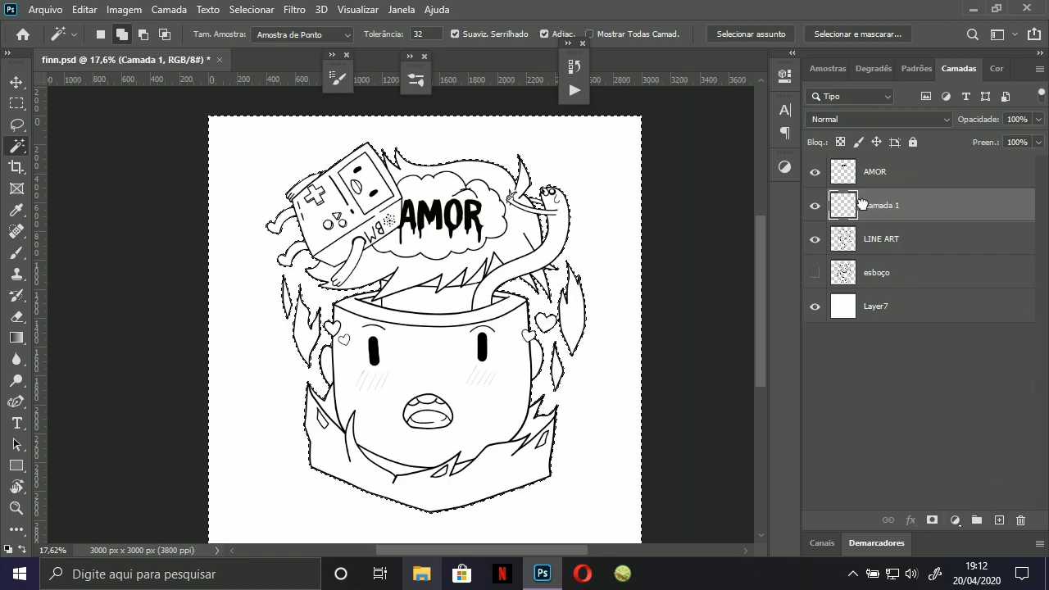
{"action": "left_click_drag", "start_coordinate": [863, 205], "coordinate": [872, 243]}
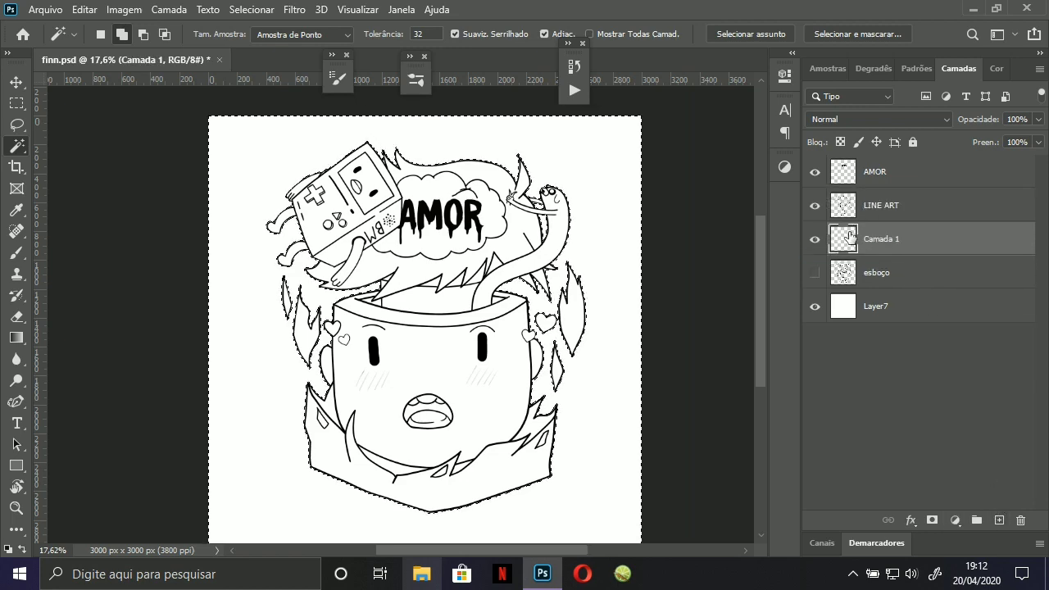
{"action": "left_click", "coordinate": [855, 211]}
{"action": "left_click", "coordinate": [853, 243]}
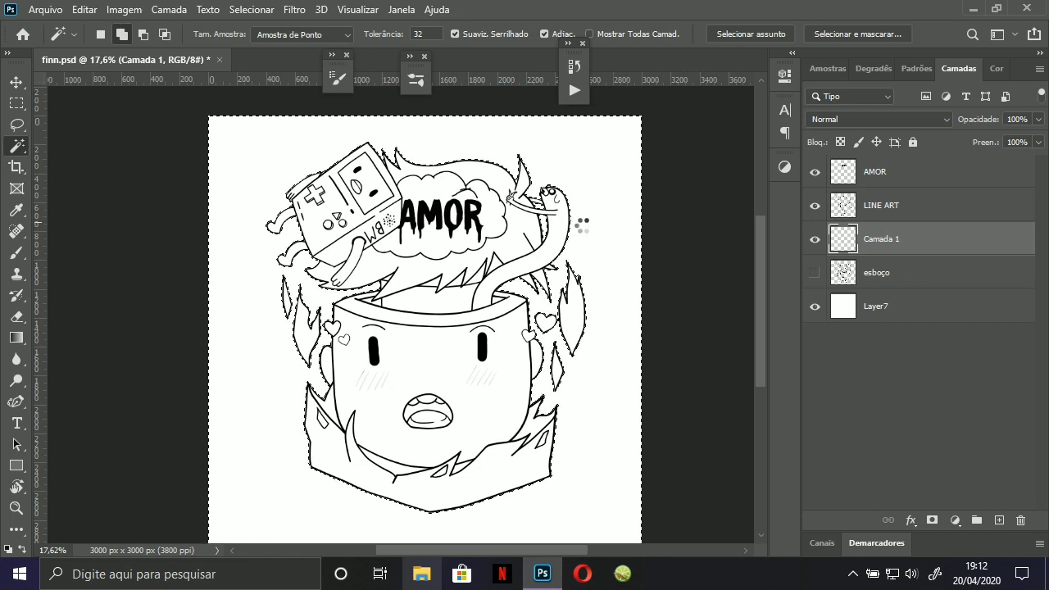
Invert the selection, fill the drawing's silhouette with black on Camada 1, and deselect.
{"action": "key", "text": "ctrl+shift+i"}
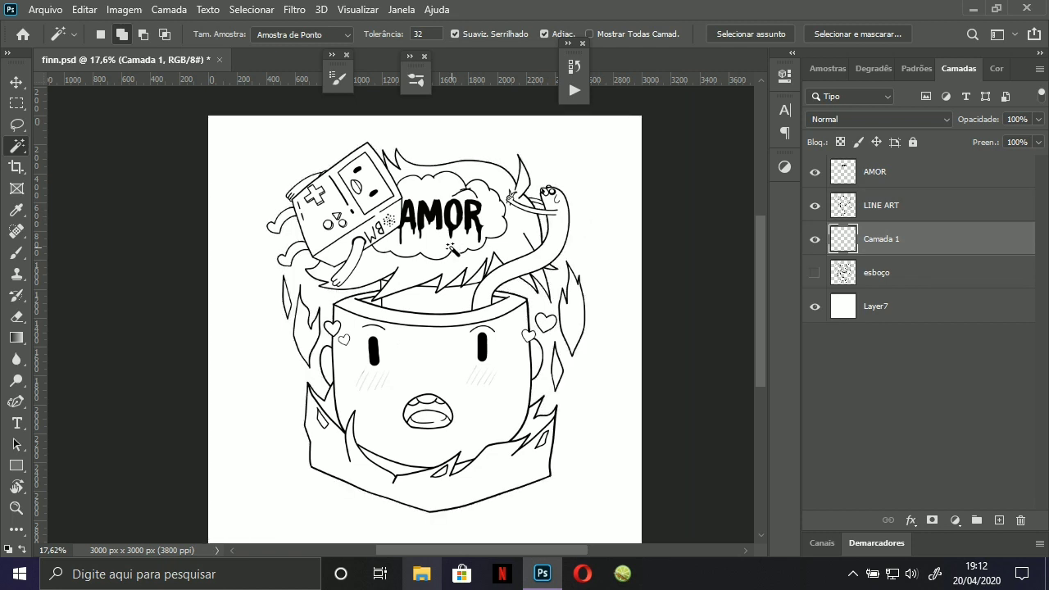
{"action": "key", "text": "alt+BackSpace"}
{"action": "key", "text": "ctrl+d"}
{"action": "key", "text": "b"}
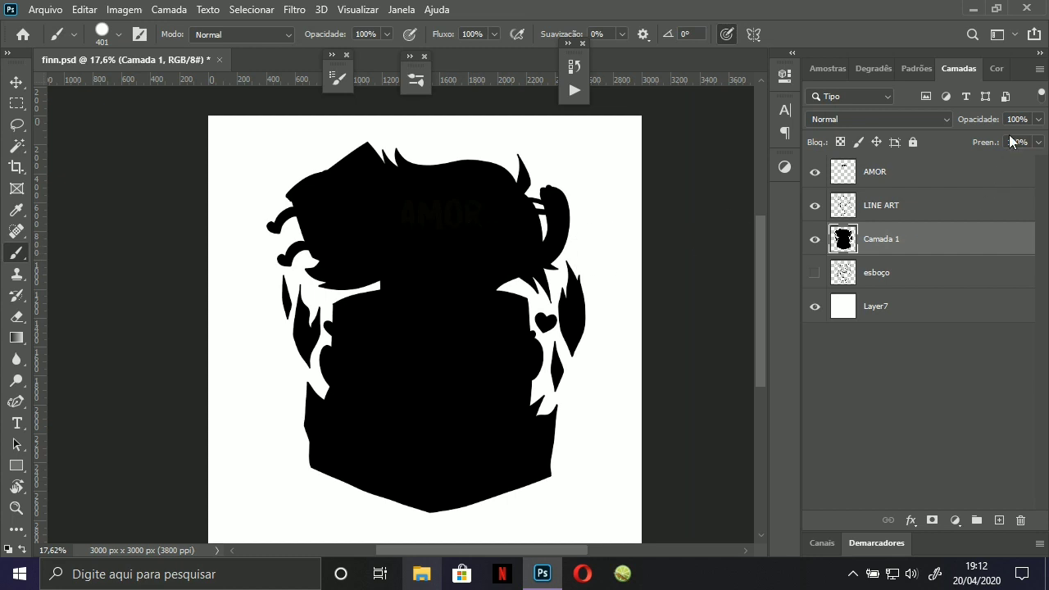
{"action": "left_click", "coordinate": [1038, 120]}
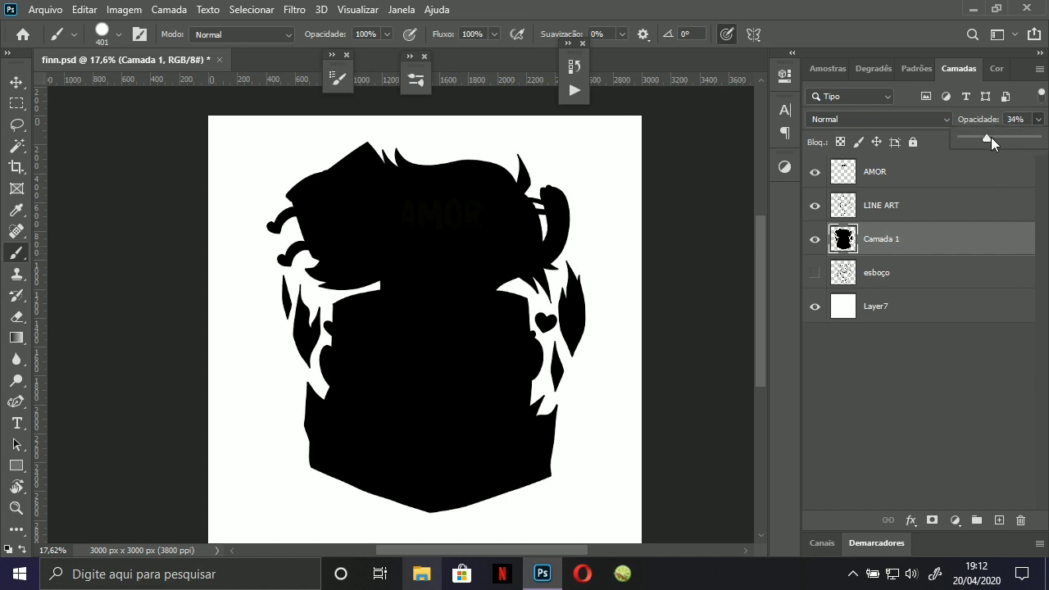
{"action": "left_click_drag", "start_coordinate": [991, 137], "coordinate": [1037, 137]}
{"action": "key", "text": "Return"}
{"action": "key", "text": "i"}
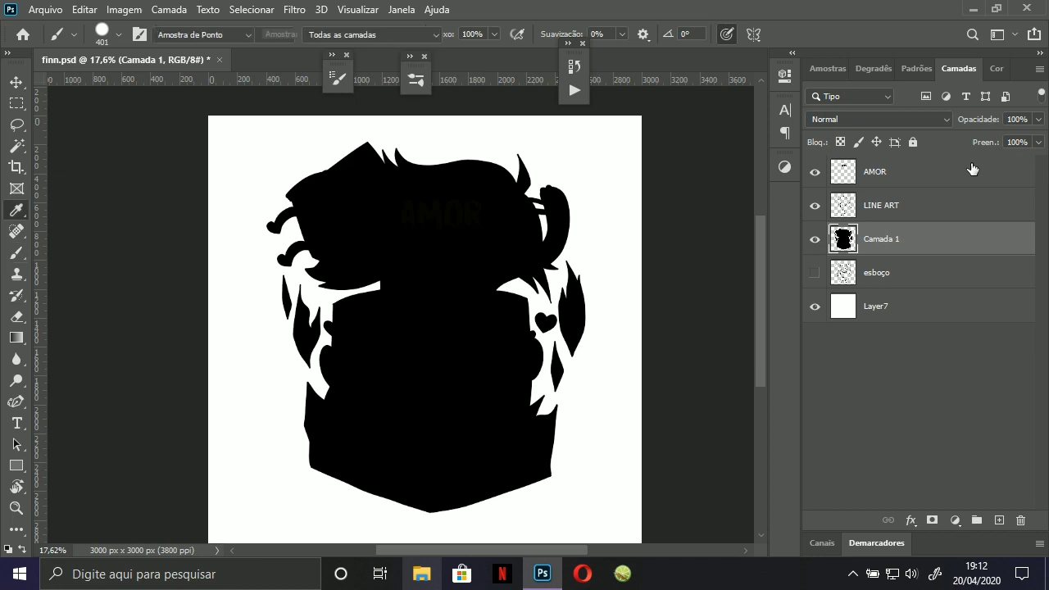
Lighten the Camada 1 silhouette to grey with Hue/Saturation, setting the lightness to +58.
{"action": "key", "text": "ctrl+u"}
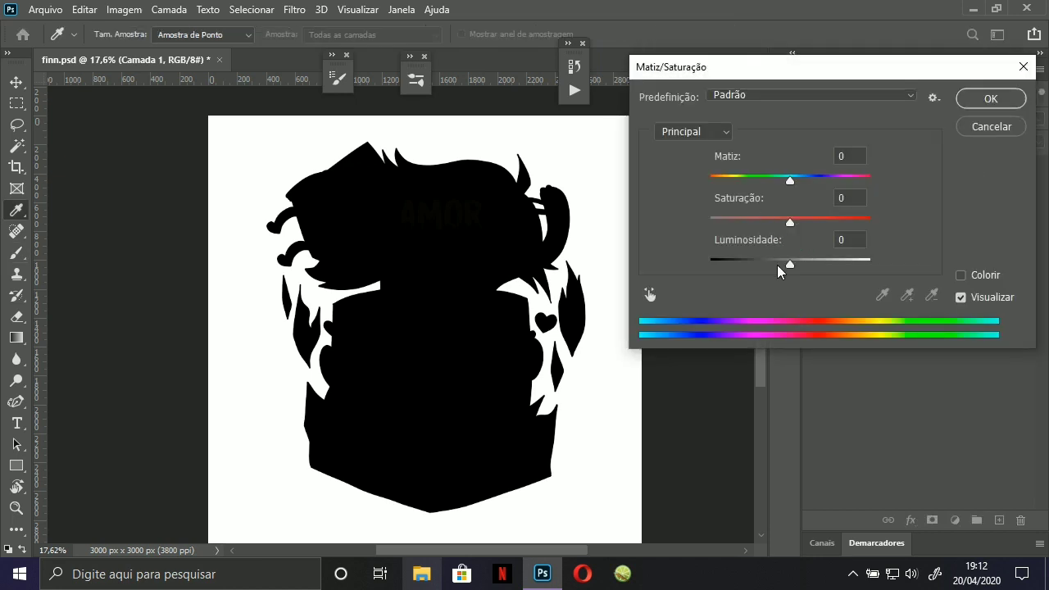
{"action": "left_click_drag", "start_coordinate": [779, 268], "coordinate": [837, 271]}
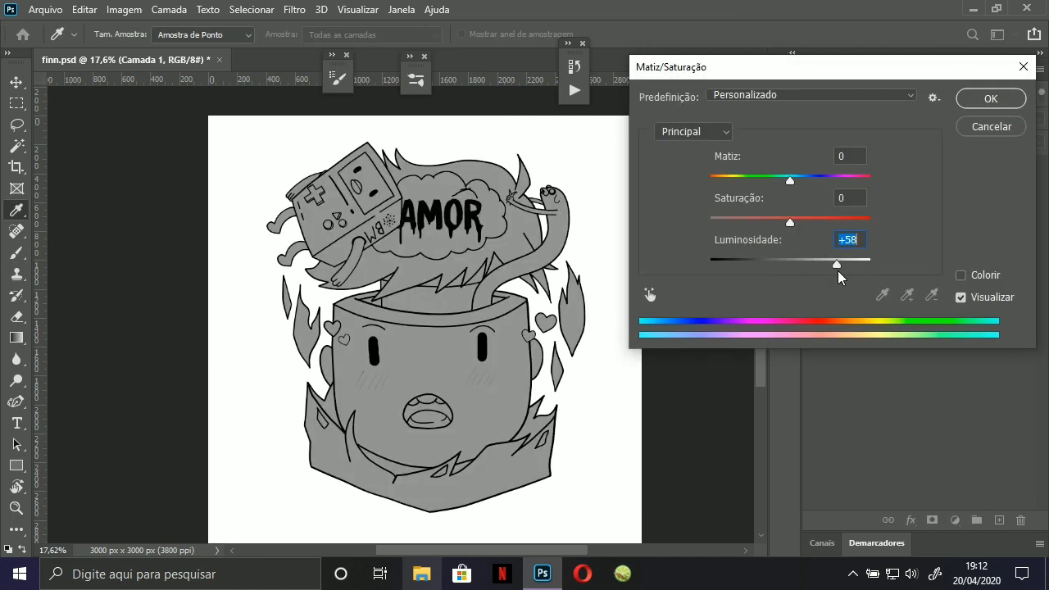
{"action": "left_click", "coordinate": [990, 99]}
{"action": "key", "text": "b"}
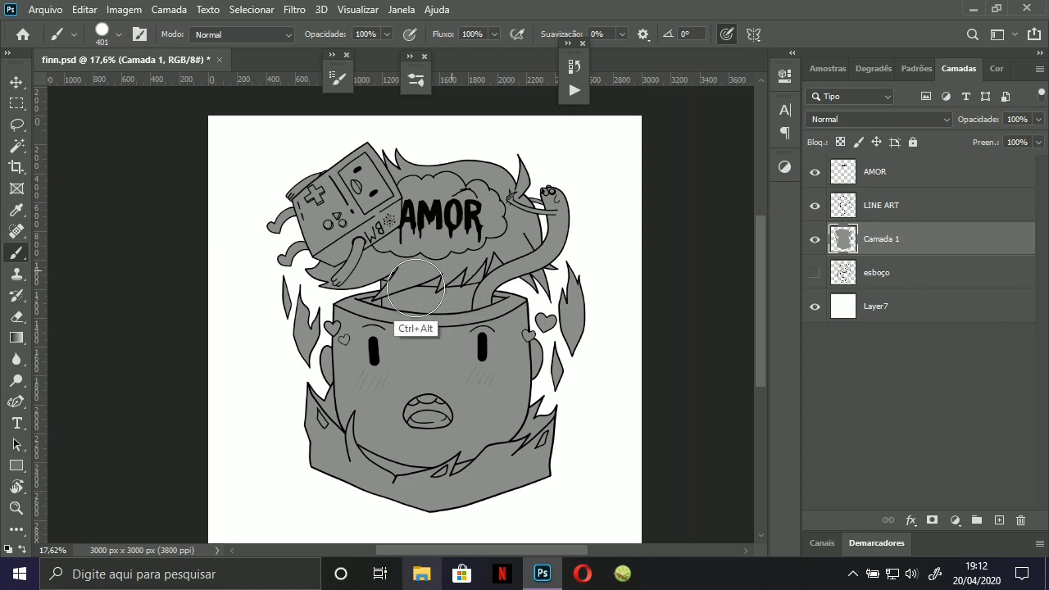
{"action": "left_click_drag", "start_coordinate": [464, 262], "coordinate": [413, 288]}
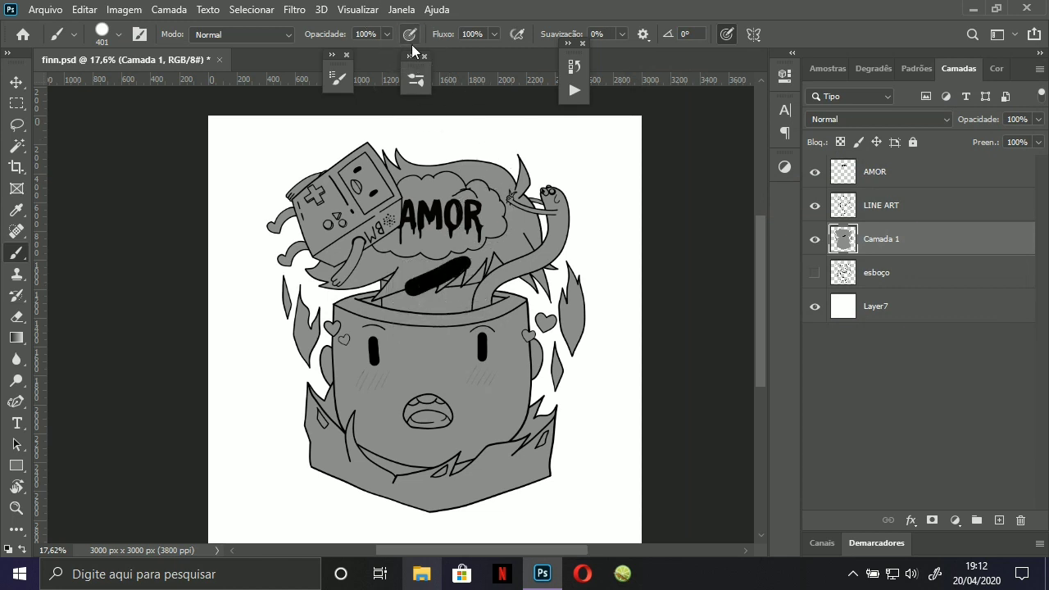
{"action": "key", "text": "ctrl+alt+z"}
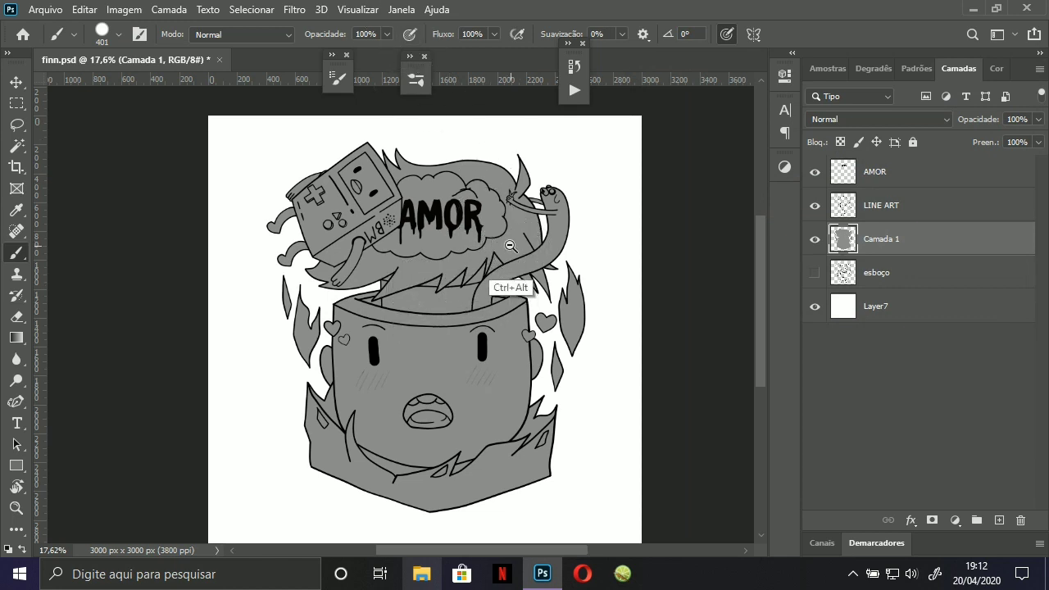
{"action": "mouse_move", "coordinate": [510, 246]}
{"action": "left_mouse_down"}
{"action": "mouse_move", "coordinate": [466, 266]}
{"action": "mouse_move", "coordinate": [497, 251]}
{"action": "left_mouse_up"}
Set the hard round brush's size to 49 px.
{"action": "left_click", "coordinate": [118, 35]}
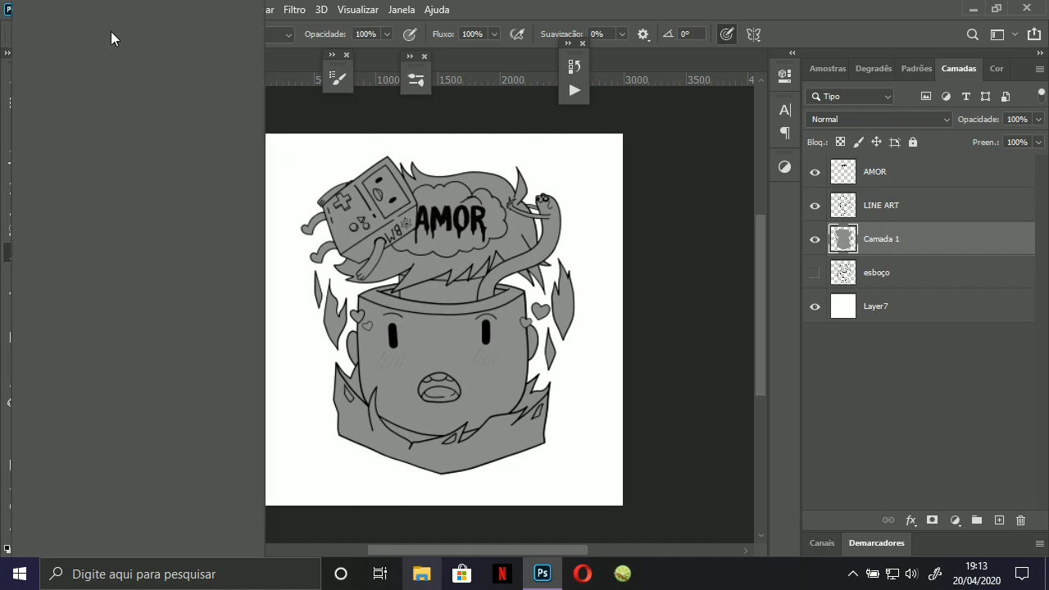
{"action": "left_click_drag", "start_coordinate": [135, 41], "coordinate": [121, 42]}
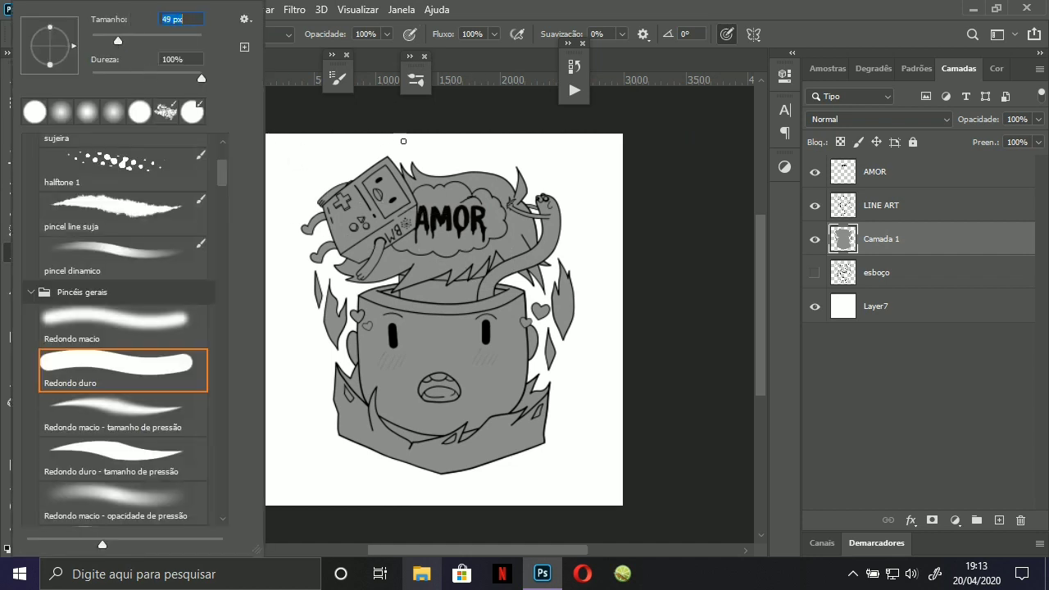
{"action": "left_click", "coordinate": [396, 139]}
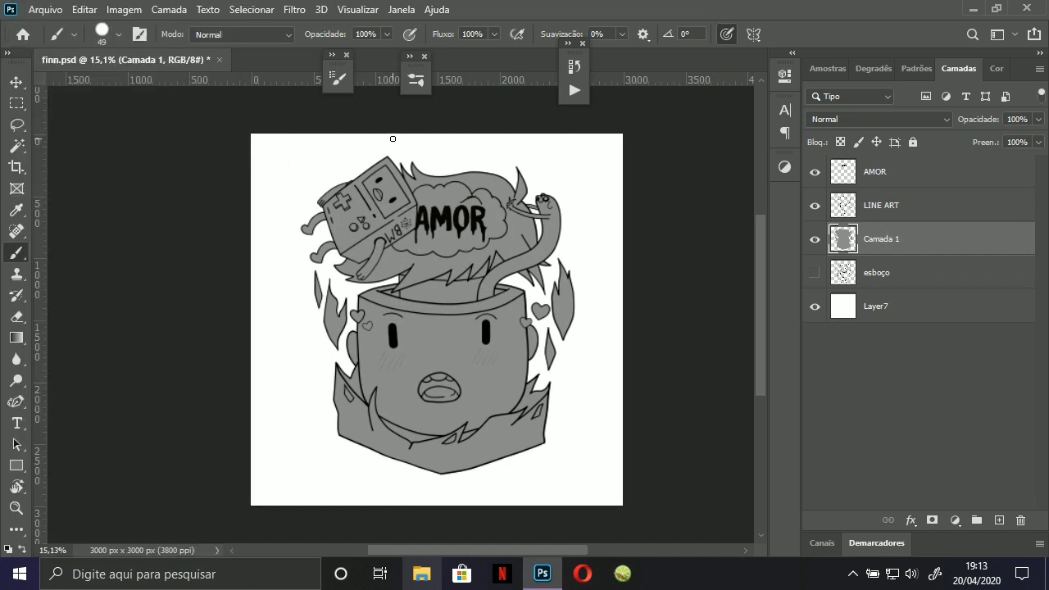
Add a new layer above the grey silhouette layer and clip it to Camada 1.
{"action": "left_click_drag", "start_coordinate": [424, 256], "coordinate": [471, 295]}
{"action": "left_click", "coordinate": [998, 521]}
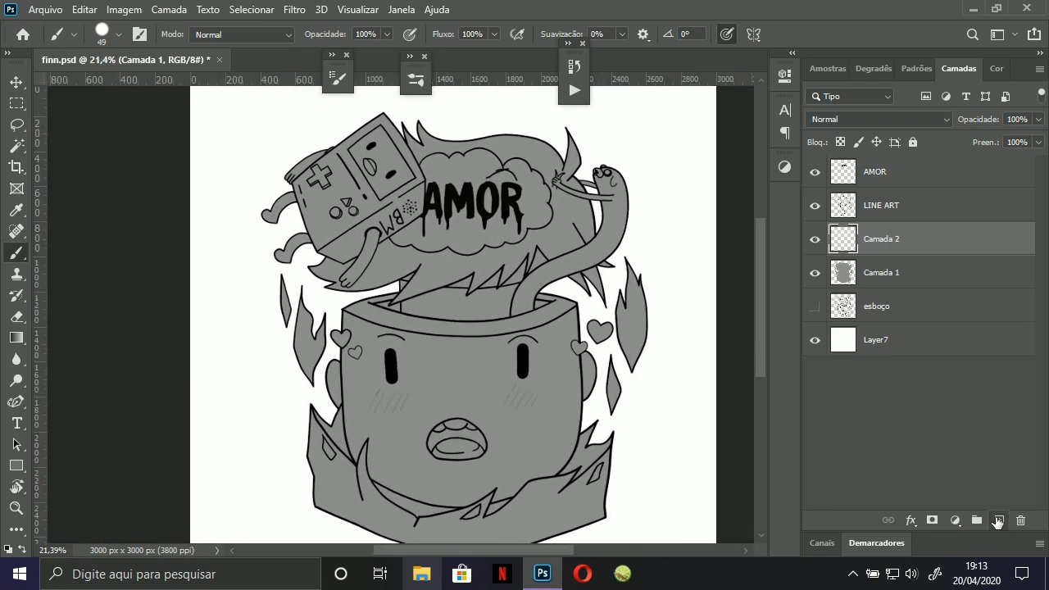
{"action": "right_click", "coordinate": [898, 246]}
{"action": "left_click", "coordinate": [779, 314]}
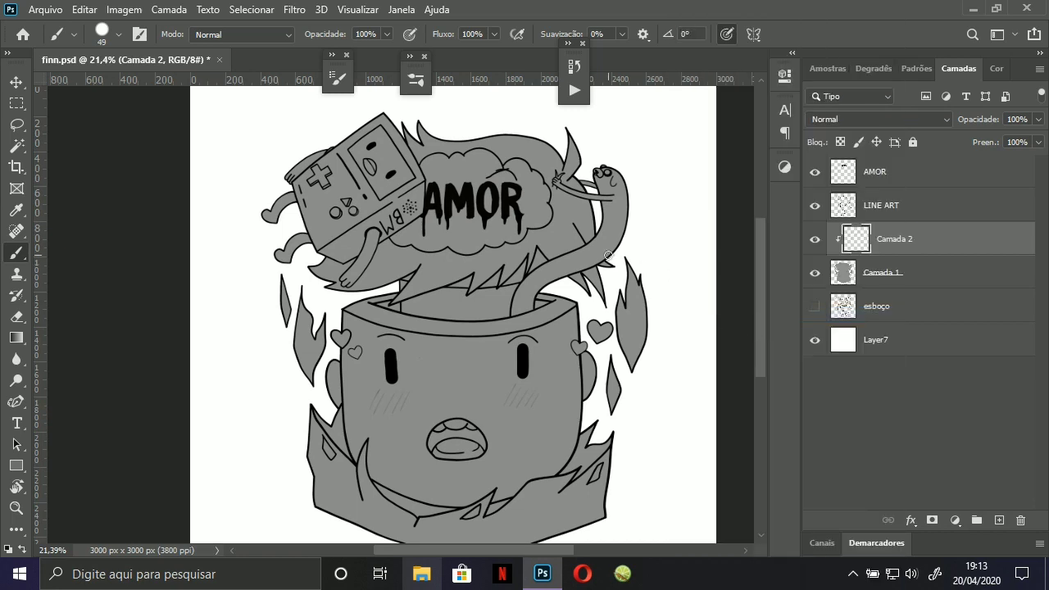
Set the foreground colour to a fully saturated golden yellow.
{"action": "left_click_drag", "start_coordinate": [389, 188], "coordinate": [434, 188]}
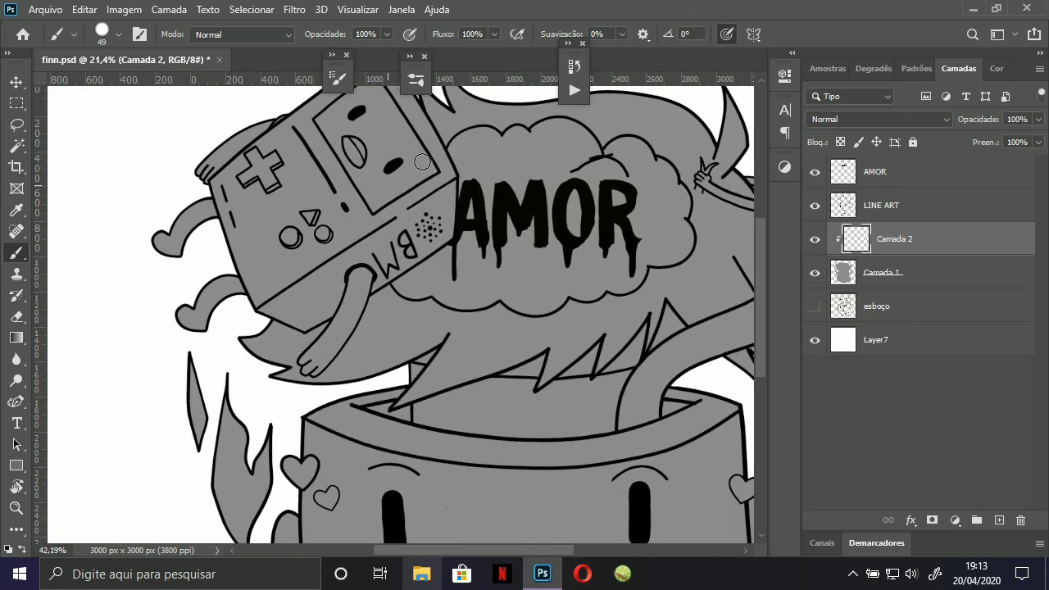
{"action": "left_click_drag", "start_coordinate": [380, 164], "coordinate": [206, 178]}
{"action": "left_click_drag", "start_coordinate": [485, 343], "coordinate": [448, 286]}
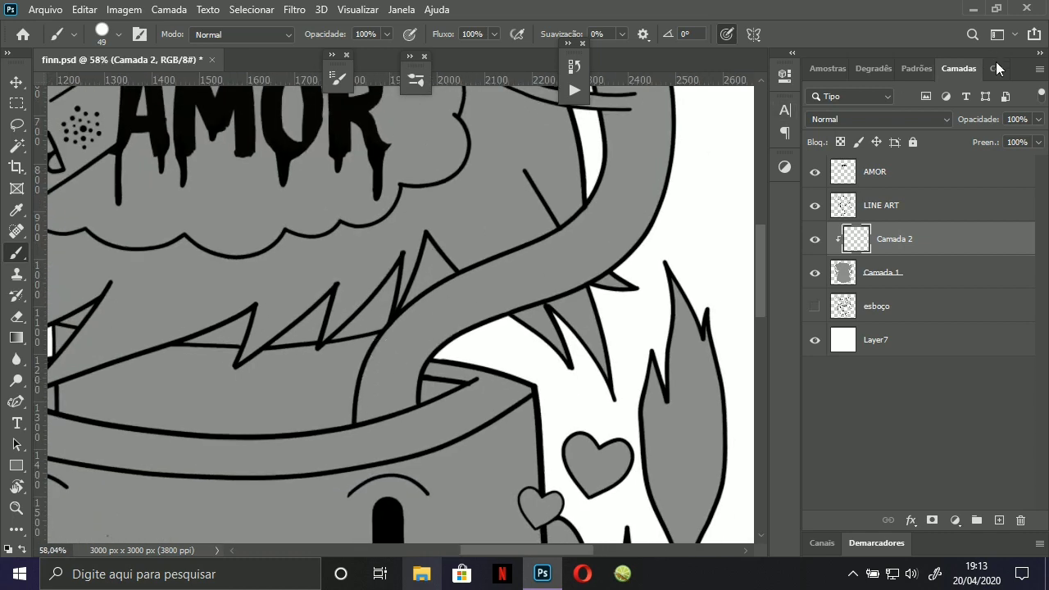
{"action": "left_click", "coordinate": [997, 68]}
{"action": "left_click_drag", "start_coordinate": [1027, 446], "coordinate": [1028, 441]}
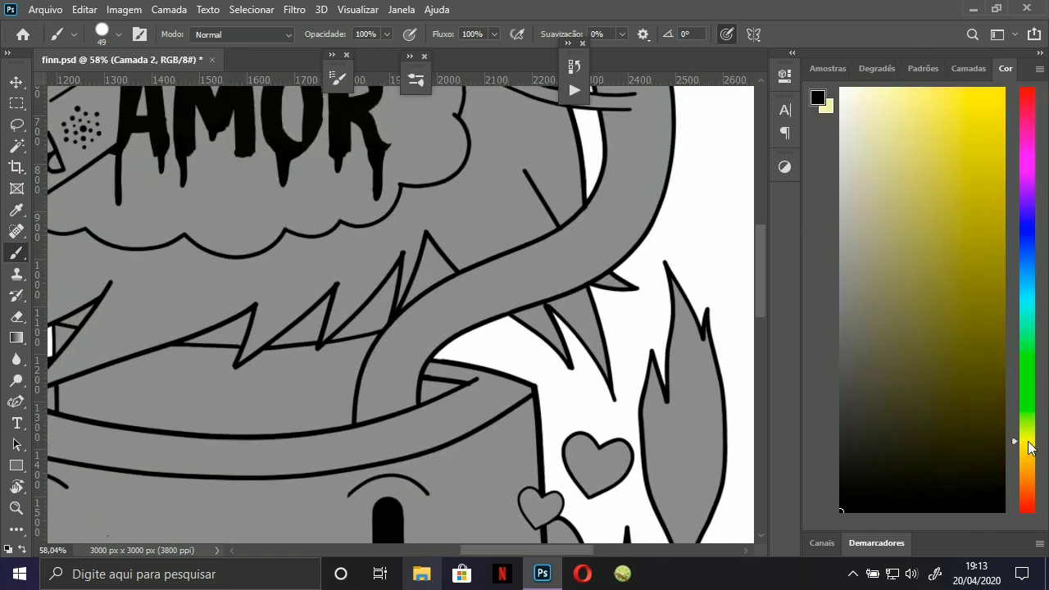
{"action": "left_click_drag", "start_coordinate": [977, 149], "coordinate": [1034, 85]}
{"action": "left_click", "coordinate": [997, 268]}
{"action": "left_click", "coordinate": [1028, 456]}
{"action": "left_click_drag", "start_coordinate": [986, 181], "coordinate": [1009, 83]}
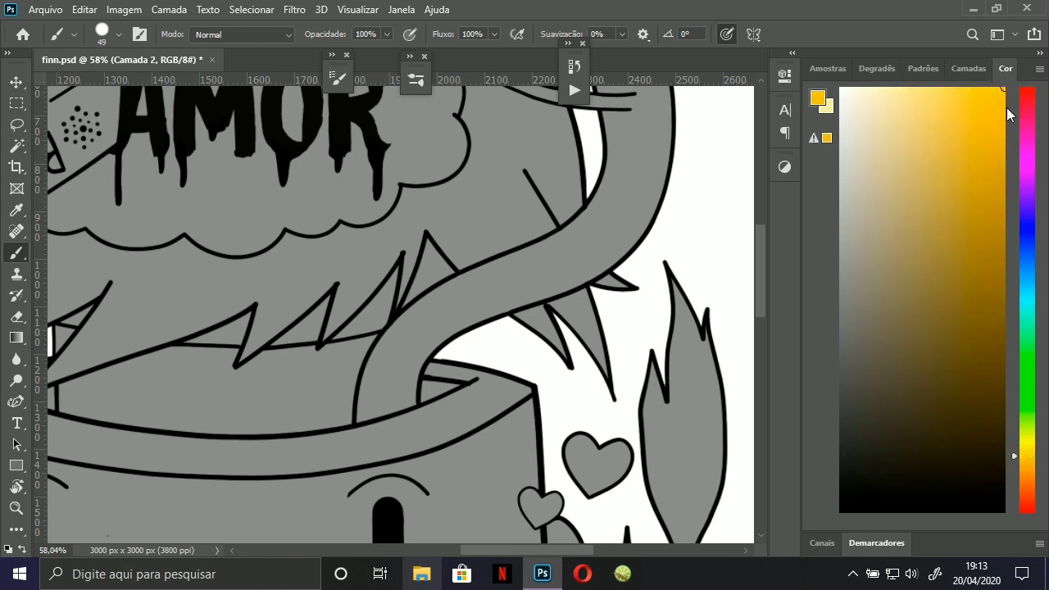
Paint a yellow line on Camada 2 along the inner upper edge of the long curved character's body.
{"action": "left_click", "coordinate": [971, 71]}
{"action": "left_click_drag", "start_coordinate": [429, 284], "coordinate": [334, 297]}
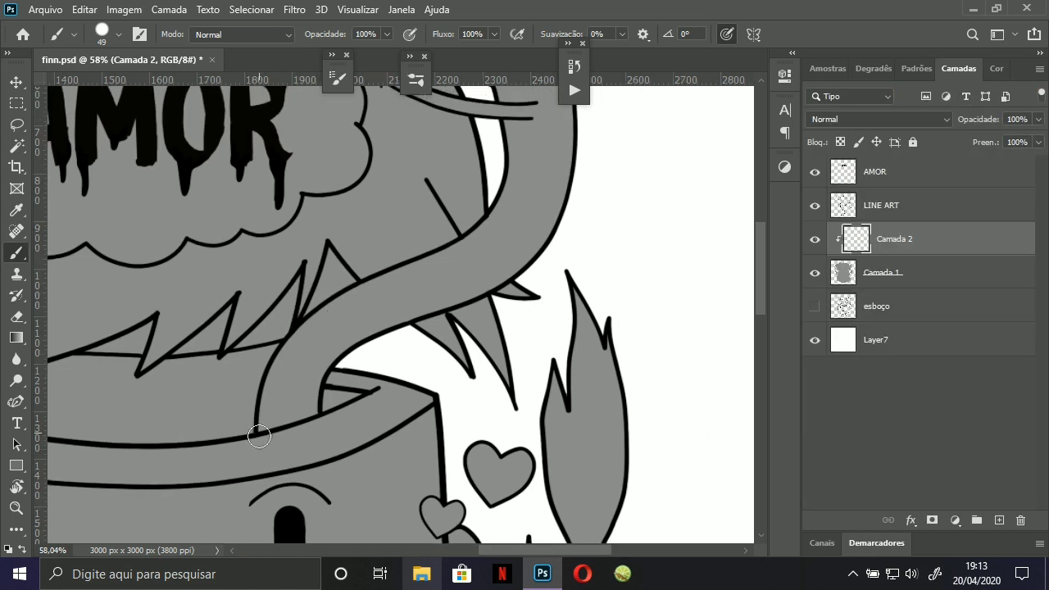
{"action": "left_click_drag", "start_coordinate": [257, 432], "coordinate": [265, 381]}
{"action": "key", "text": "ctrl+z"}
{"action": "mouse_move", "coordinate": [264, 429]}
{"action": "left_mouse_down"}
{"action": "mouse_move", "coordinate": [270, 386]}
{"action": "mouse_move", "coordinate": [262, 394]}
{"action": "mouse_move", "coordinate": [281, 352]}
{"action": "mouse_move", "coordinate": [333, 308]}
{"action": "mouse_move", "coordinate": [312, 318]}
{"action": "mouse_move", "coordinate": [497, 207]}
{"action": "left_mouse_up"}
{"action": "left_click_drag", "start_coordinate": [536, 167], "coordinate": [402, 275]}
Erase the yellow spill beyond the character's outline and continue the yellow edging along the lower edge and base of its body.
{"action": "key", "text": "e"}
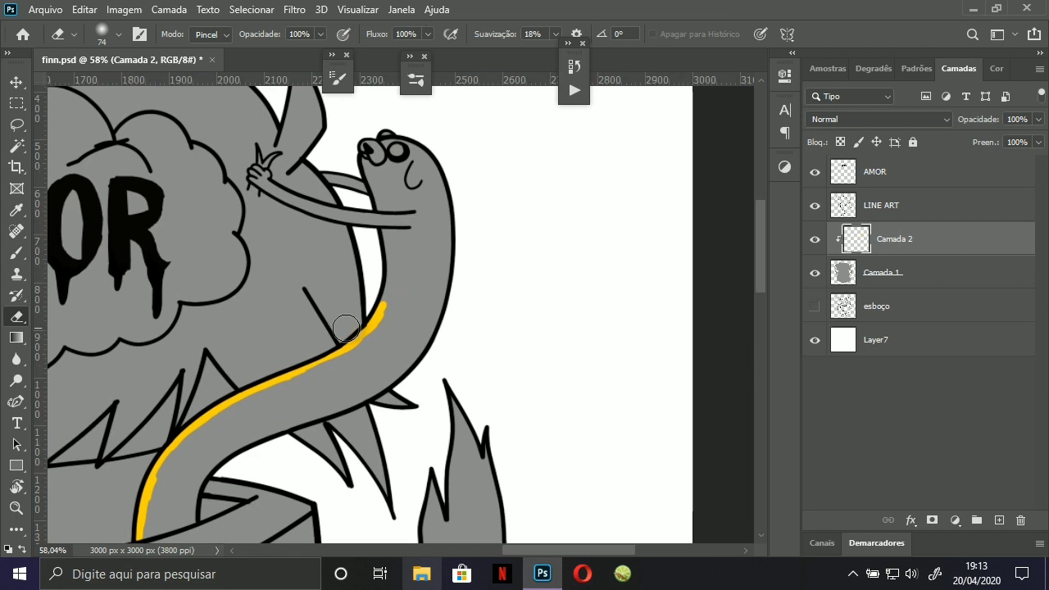
{"action": "left_click_drag", "start_coordinate": [346, 331], "coordinate": [362, 310]}
{"action": "key", "text": "b"}
{"action": "mouse_move", "coordinate": [344, 351]}
{"action": "left_mouse_down"}
{"action": "mouse_move", "coordinate": [363, 335]}
{"action": "mouse_move", "coordinate": [390, 269]}
{"action": "mouse_move", "coordinate": [342, 338]}
{"action": "mouse_move", "coordinate": [331, 332]}
{"action": "mouse_move", "coordinate": [329, 353]}
{"action": "left_mouse_up"}
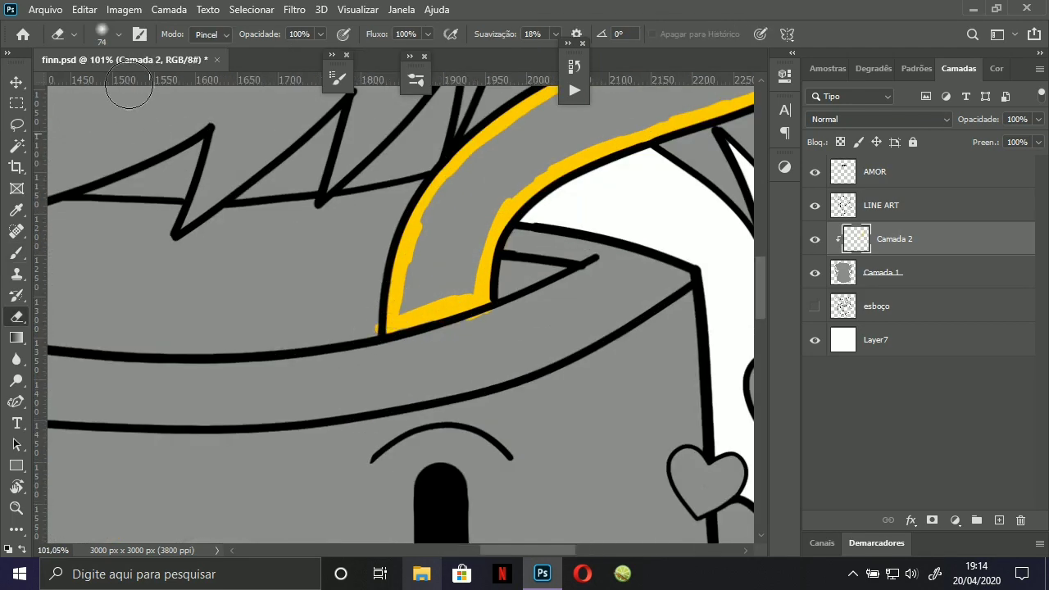
Switch the Eraser to a hard round tip.
{"action": "left_click", "coordinate": [121, 32]}
{"action": "left_click", "coordinate": [123, 461]}
{"action": "left_click", "coordinate": [325, 317]}
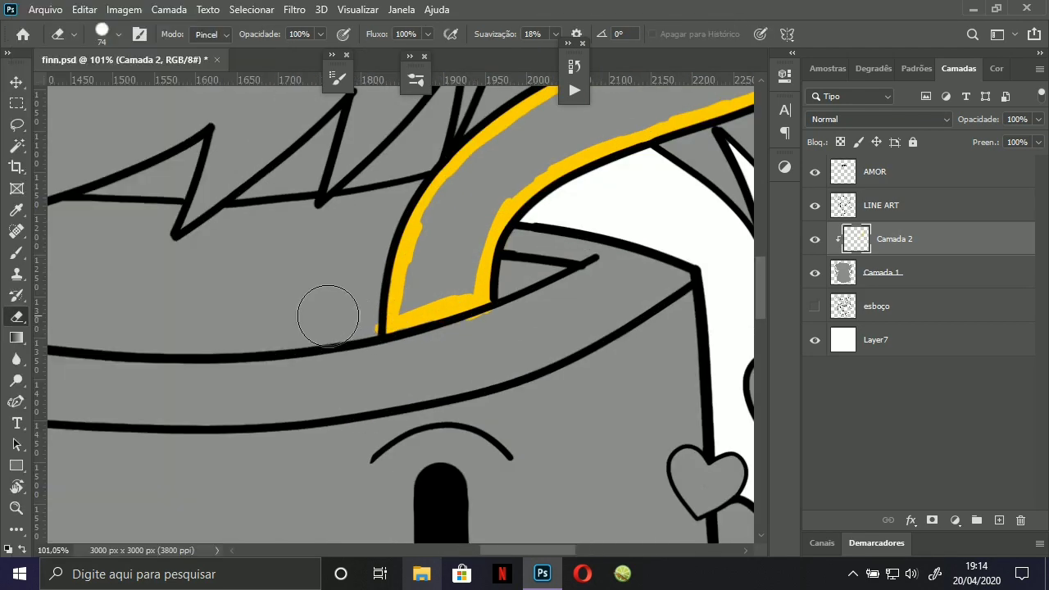
Erase the remaining yellow spill outside the outline at the base of the curved character's body.
{"action": "mouse_move", "coordinate": [377, 318]}
{"action": "left_mouse_down"}
{"action": "mouse_move", "coordinate": [377, 335]}
{"action": "mouse_move", "coordinate": [370, 322]}
{"action": "left_mouse_up"}
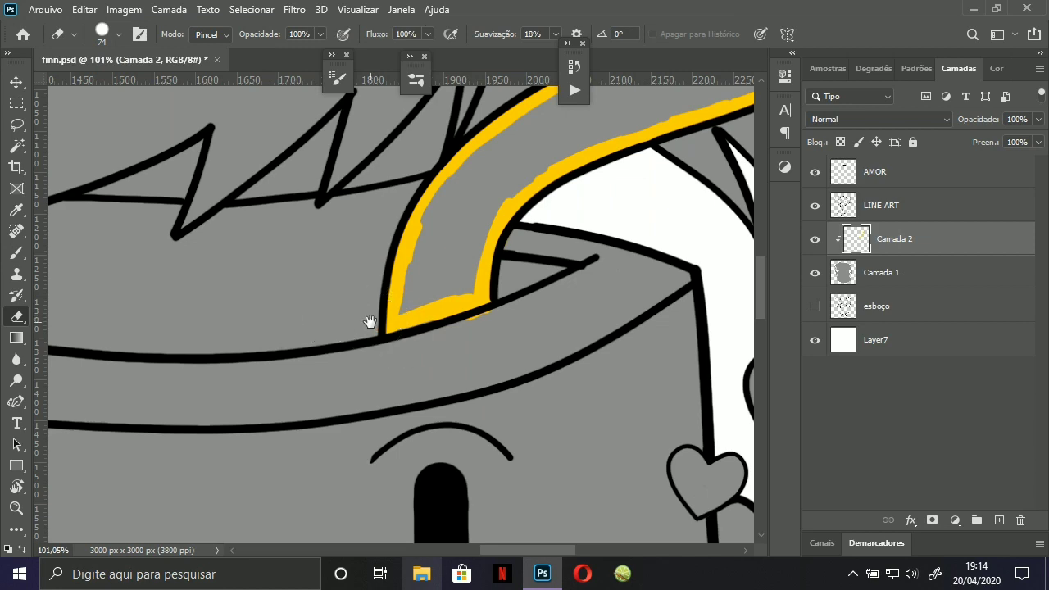
{"action": "mouse_move", "coordinate": [439, 332]}
{"action": "left_mouse_down"}
{"action": "mouse_move", "coordinate": [513, 319]}
{"action": "mouse_move", "coordinate": [415, 346]}
{"action": "mouse_move", "coordinate": [353, 349]}
{"action": "left_mouse_up"}
{"action": "left_click_drag", "start_coordinate": [599, 241], "coordinate": [504, 300]}
{"action": "scroll", "coordinate": [504, 300], "scroll_direction": "up", "scroll_amount": 4}
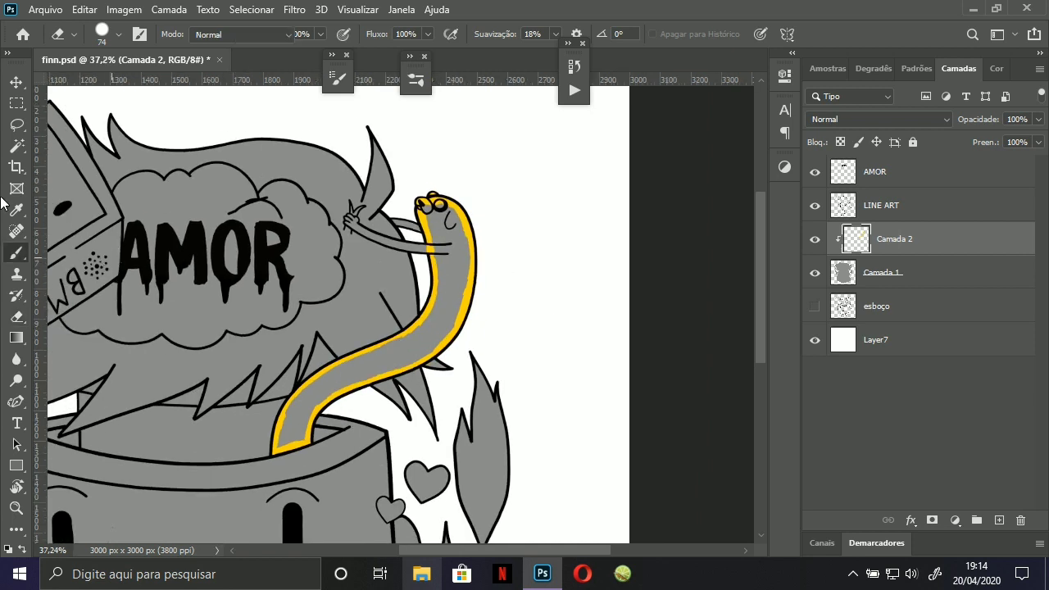
Select the area outside the yellow outline on Camada 2, invert the selection, fill the curved character's body with yellow and deselect.
{"action": "key", "text": "l"}
{"action": "left_click", "coordinate": [16, 145]}
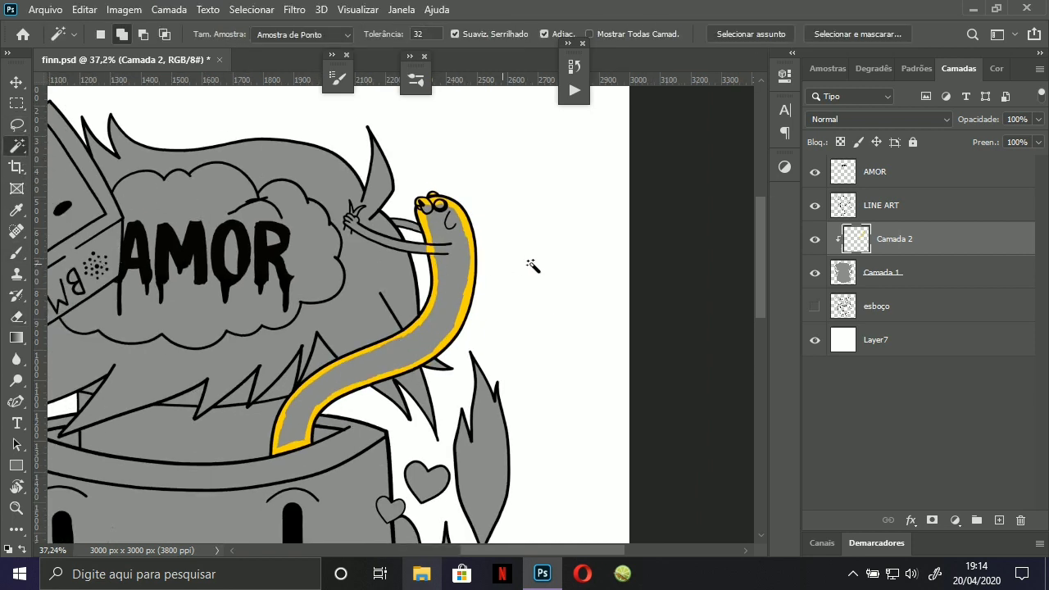
{"action": "left_click", "coordinate": [527, 261]}
{"action": "key", "text": "ctrl+shift+i"}
{"action": "key", "text": "alt+BackSpace"}
{"action": "key", "text": "ctrl+d"}
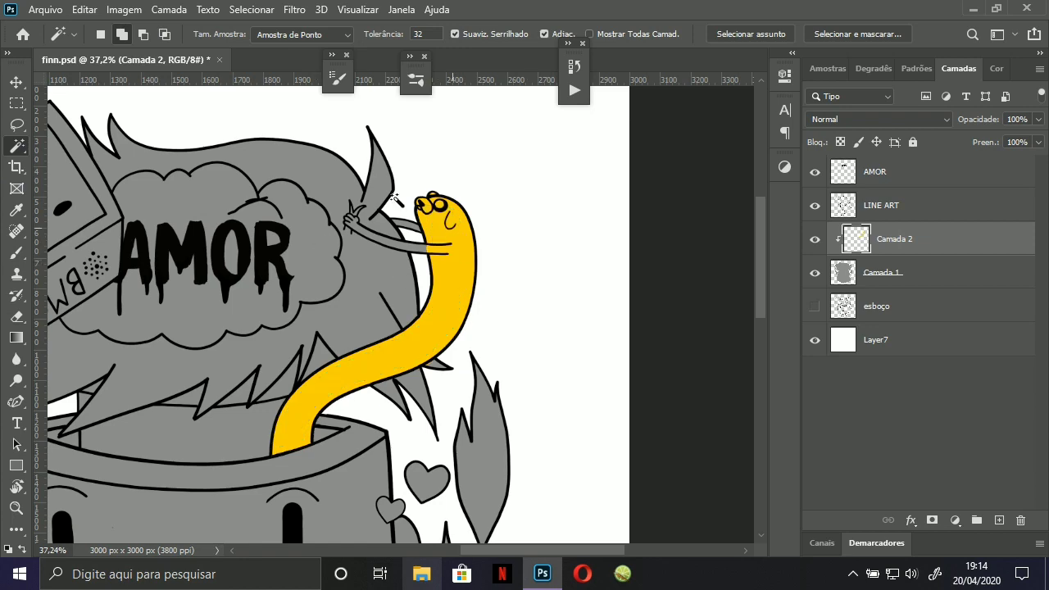
Paint the yellow character's front arm and hand with the same yellow on Camada 2.
{"action": "mouse_move", "coordinate": [395, 269]}
{"action": "left_mouse_down"}
{"action": "mouse_move", "coordinate": [445, 227]}
{"action": "mouse_move", "coordinate": [362, 261]}
{"action": "mouse_move", "coordinate": [397, 256]}
{"action": "left_mouse_up"}
{"action": "key", "text": "b"}
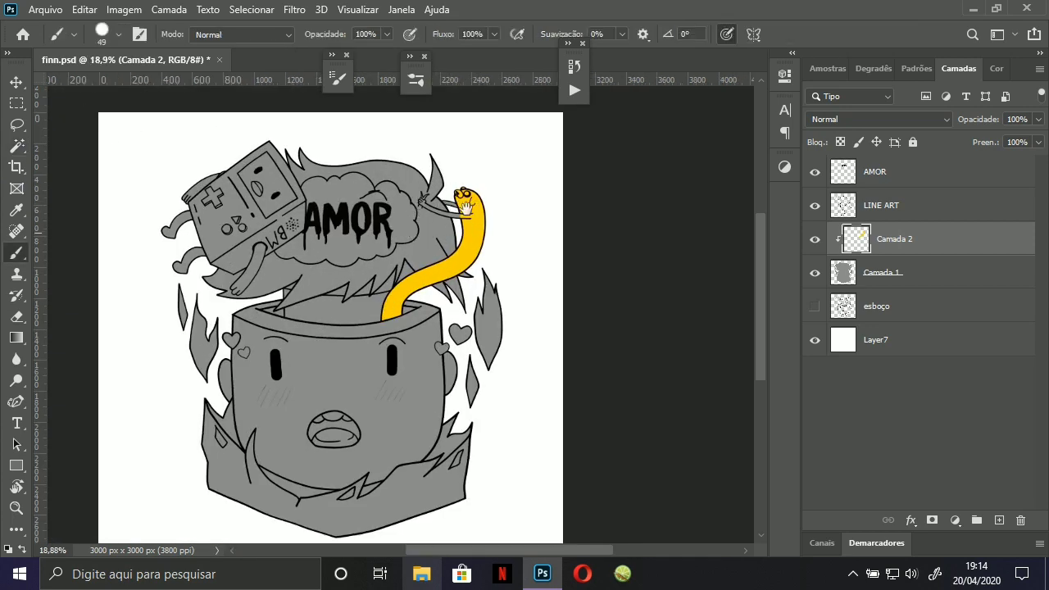
{"action": "mouse_move", "coordinate": [466, 208]}
{"action": "left_mouse_down"}
{"action": "mouse_move", "coordinate": [515, 192]}
{"action": "mouse_move", "coordinate": [402, 263]}
{"action": "mouse_move", "coordinate": [499, 219]}
{"action": "left_mouse_up"}
{"action": "mouse_move", "coordinate": [324, 296]}
{"action": "left_mouse_down"}
{"action": "mouse_move", "coordinate": [382, 312]}
{"action": "mouse_move", "coordinate": [318, 298]}
{"action": "left_mouse_up"}
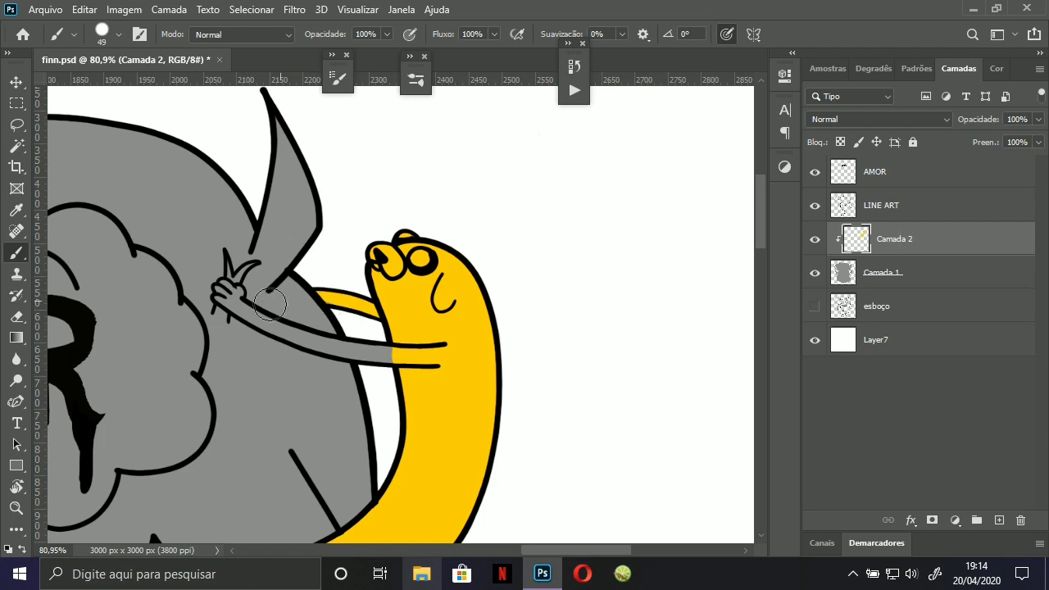
{"action": "mouse_move", "coordinate": [225, 295]}
{"action": "left_mouse_down"}
{"action": "mouse_move", "coordinate": [255, 317]}
{"action": "mouse_move", "coordinate": [227, 304]}
{"action": "left_mouse_up"}
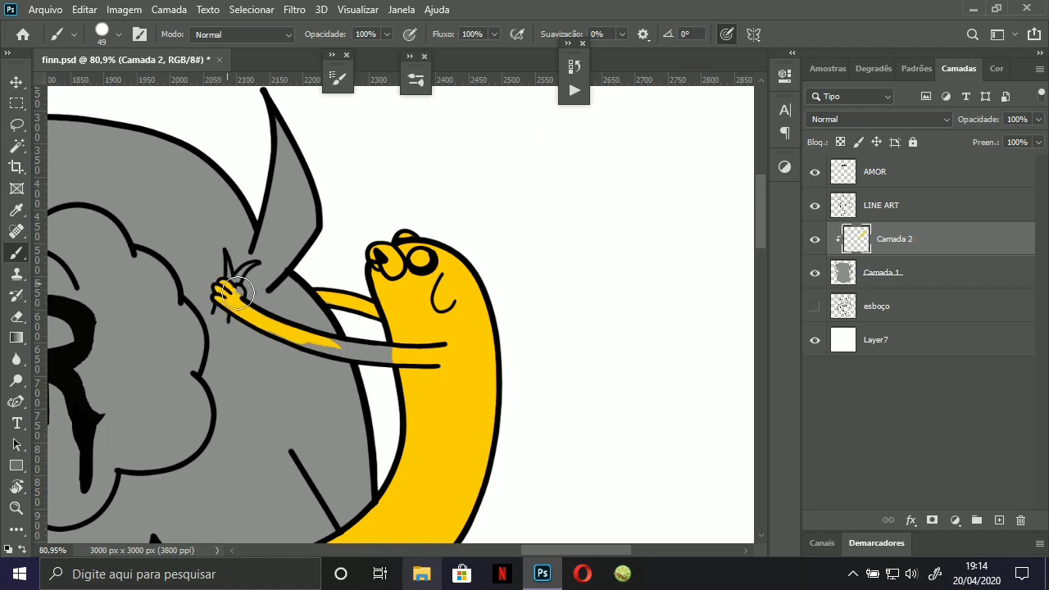
{"action": "left_click_drag", "start_coordinate": [300, 318], "coordinate": [220, 280]}
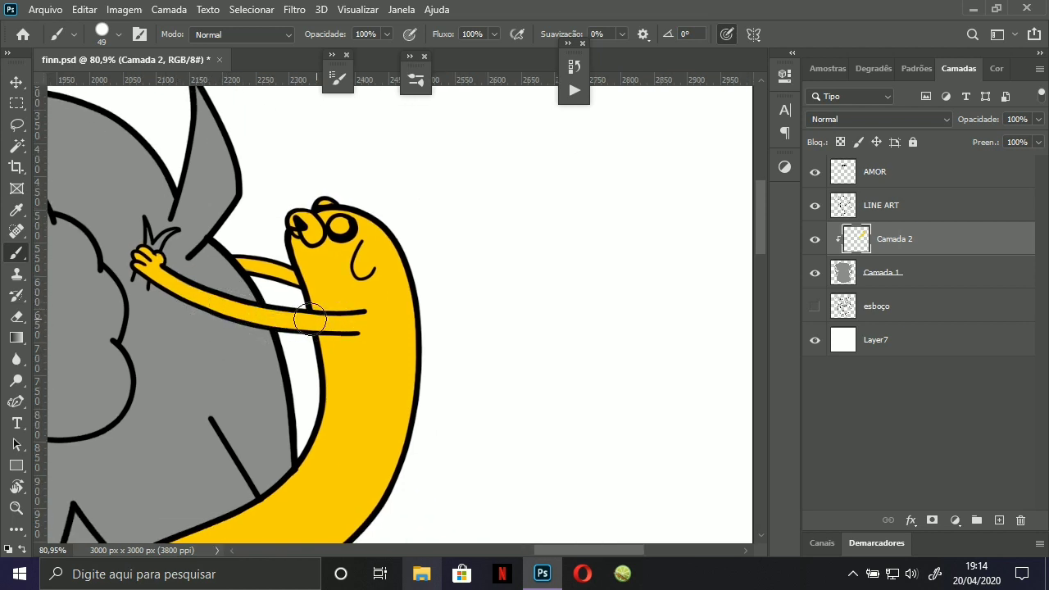
{"action": "left_click_drag", "start_coordinate": [305, 316], "coordinate": [206, 267], "text": "ctrl+alt"}
Select the large character's face and ears with the Magic Wand on the LINE ART layer.
{"action": "left_click_drag", "start_coordinate": [232, 356], "coordinate": [480, 223]}
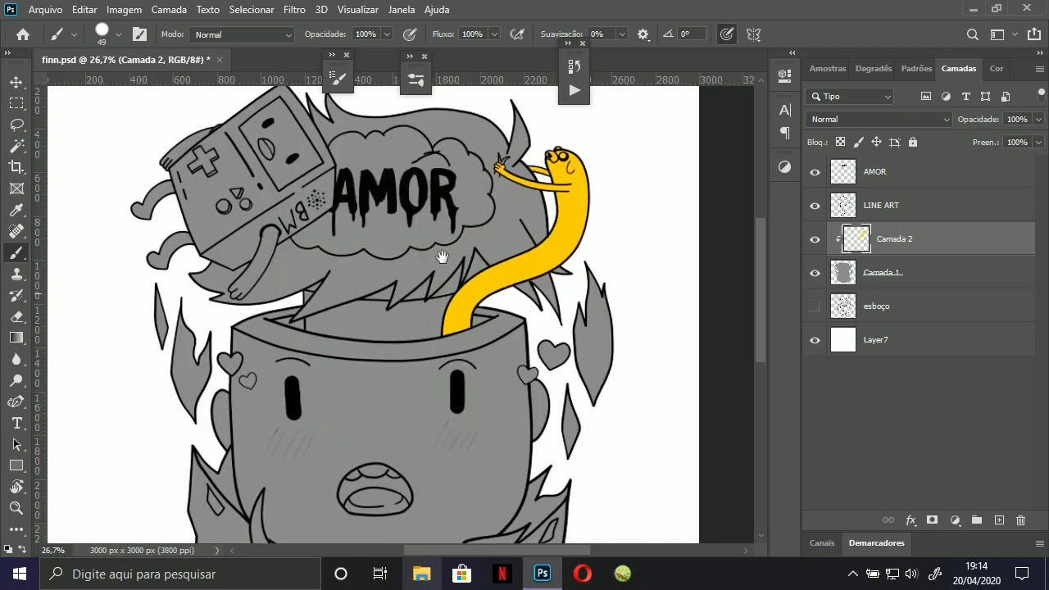
{"action": "left_click_drag", "start_coordinate": [442, 257], "coordinate": [427, 274]}
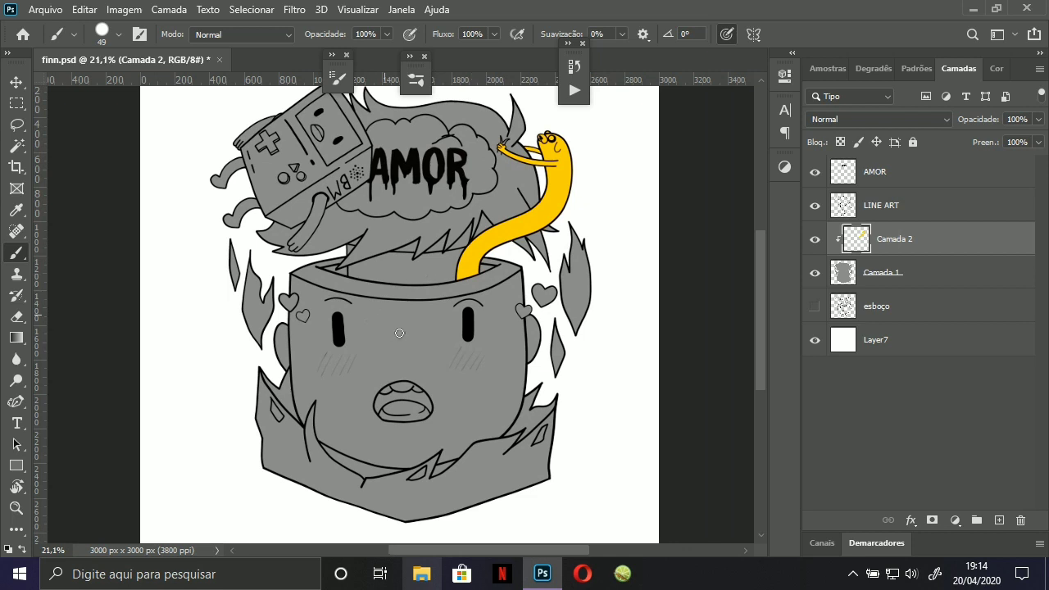
{"action": "left_click", "coordinate": [17, 145]}
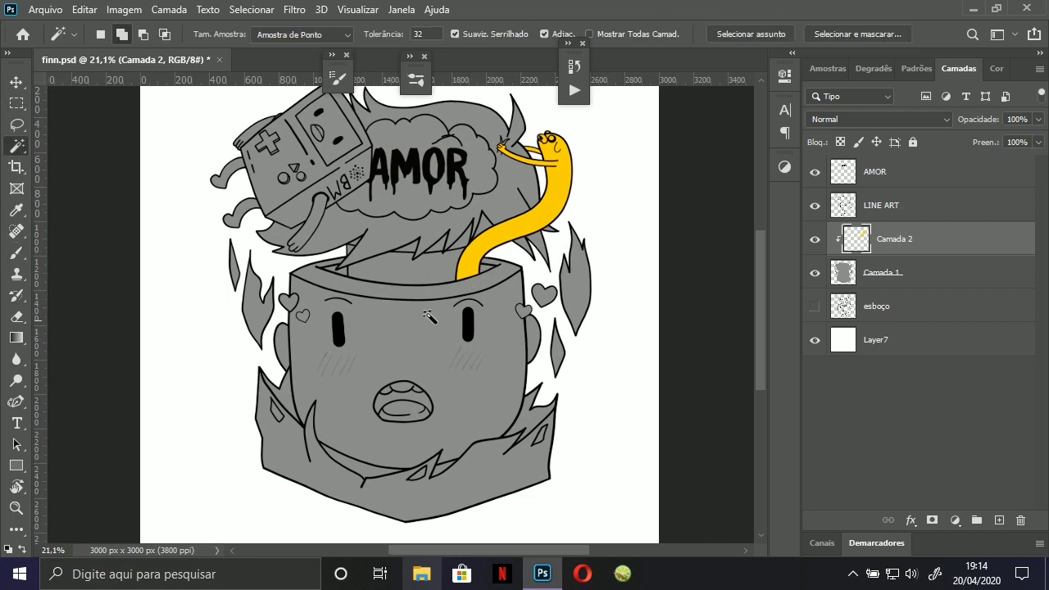
{"action": "left_click", "coordinate": [835, 215]}
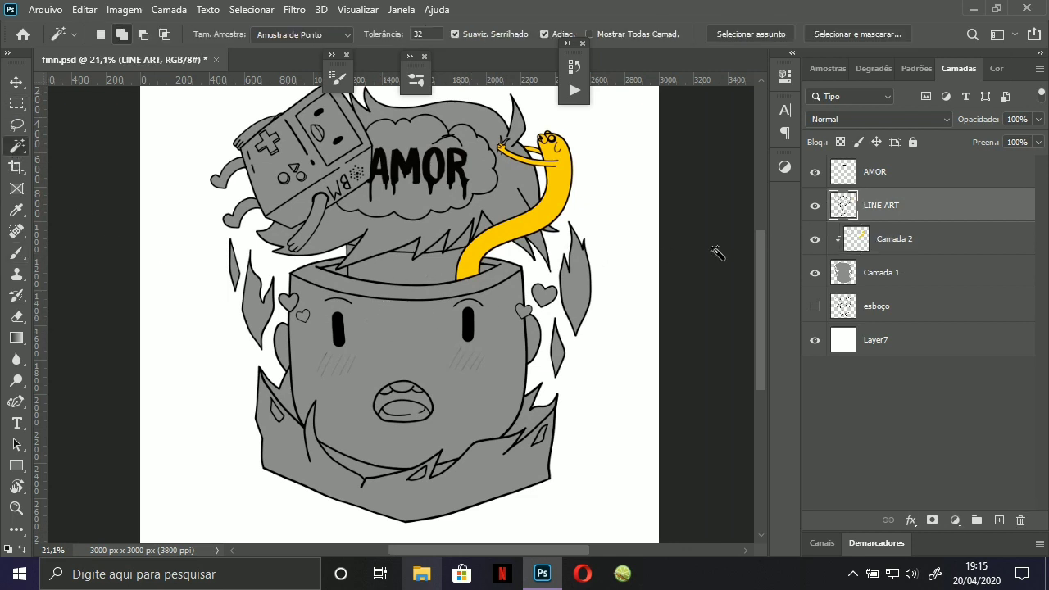
{"action": "left_click", "coordinate": [441, 366]}
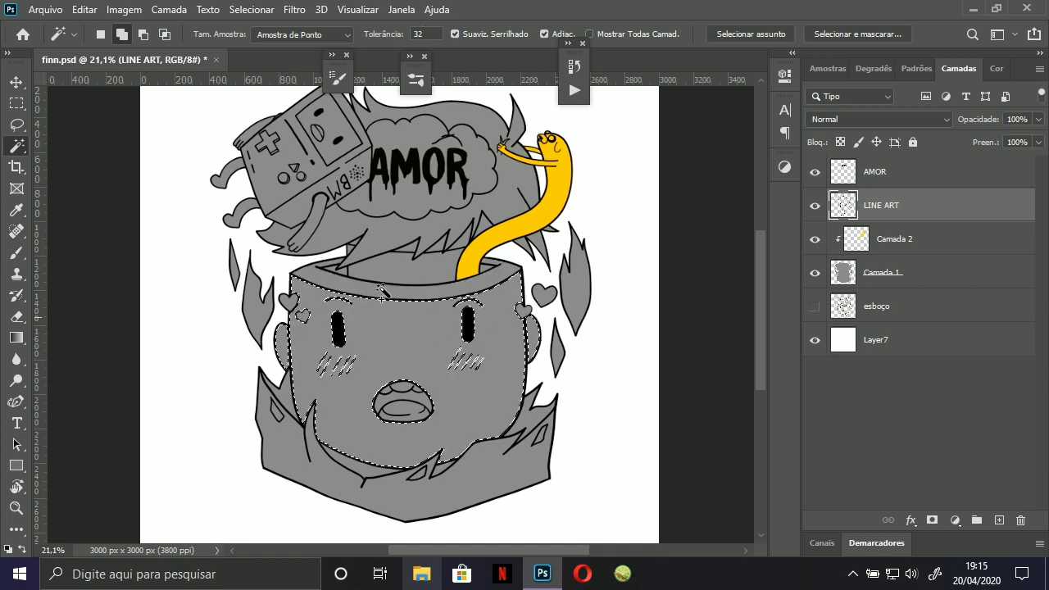
Expand the face selection by 2 pixels.
{"action": "key", "text": "b"}
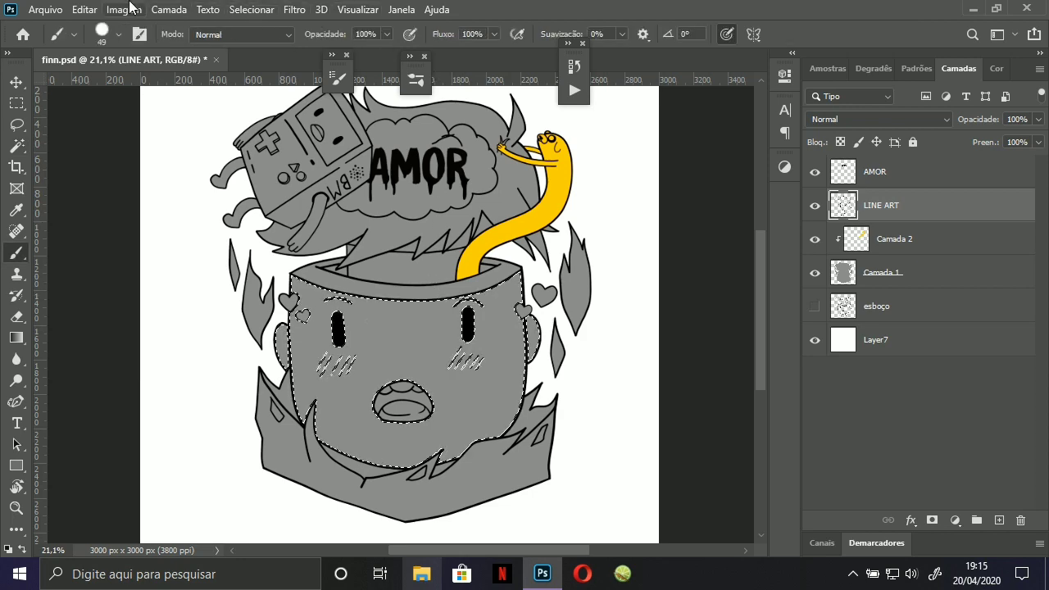
{"action": "left_click", "coordinate": [236, 9]}
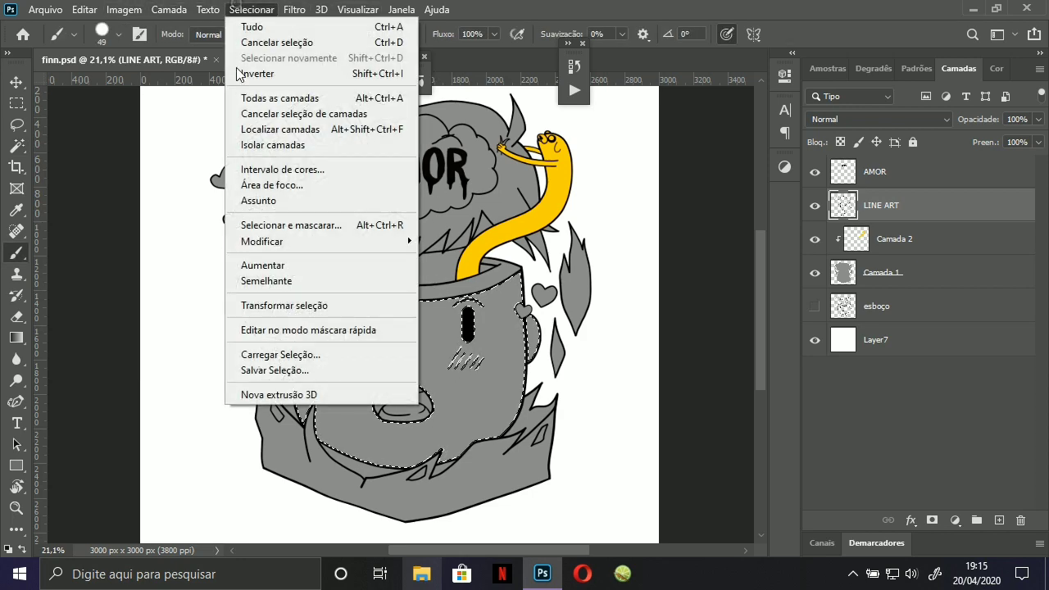
{"action": "mouse_move", "coordinate": [287, 241]}
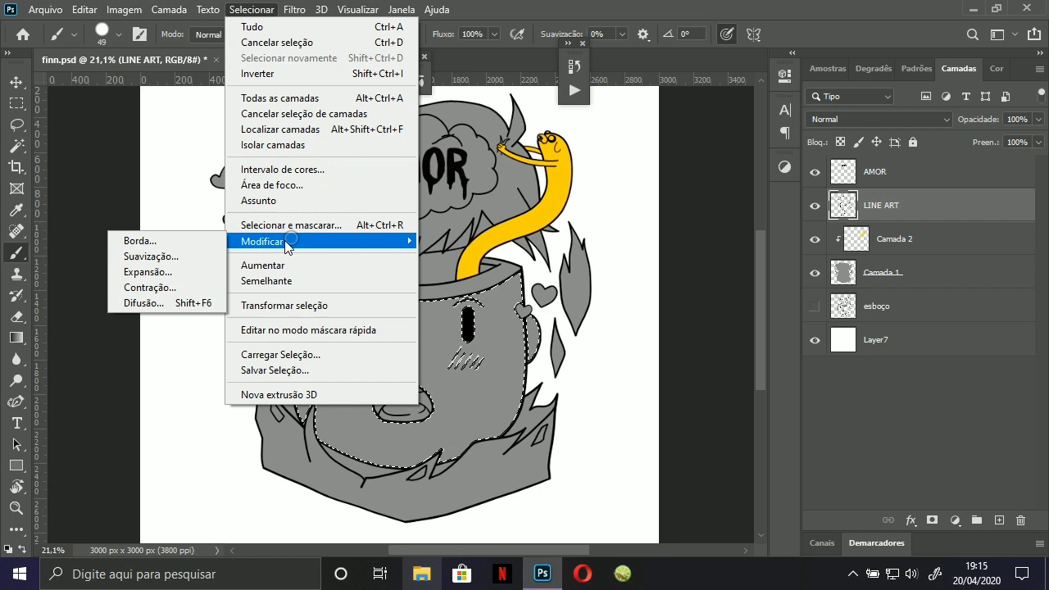
{"action": "left_click", "coordinate": [173, 272]}
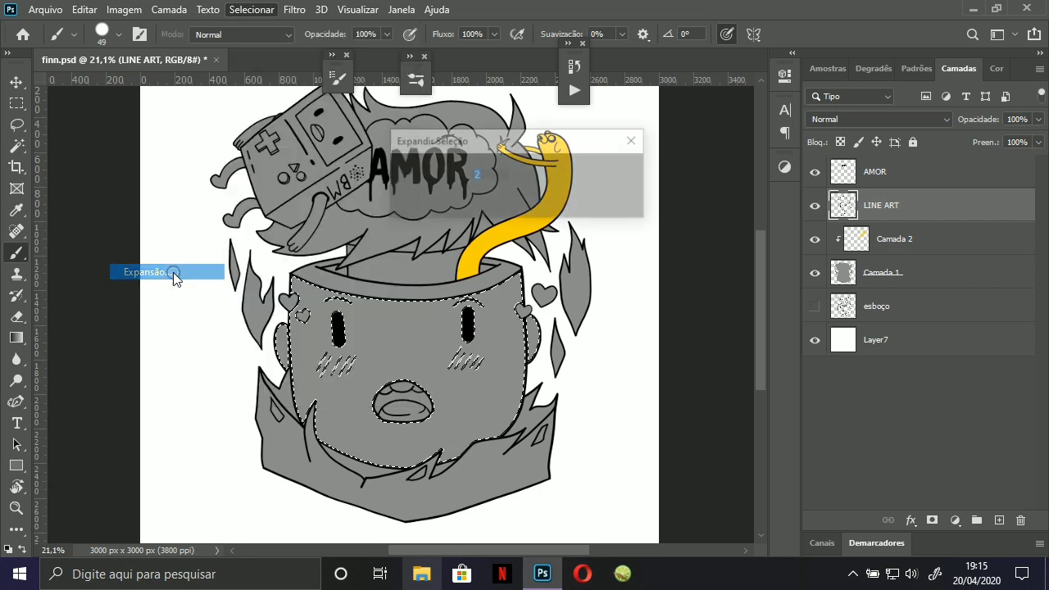
{"action": "left_click", "coordinate": [605, 173]}
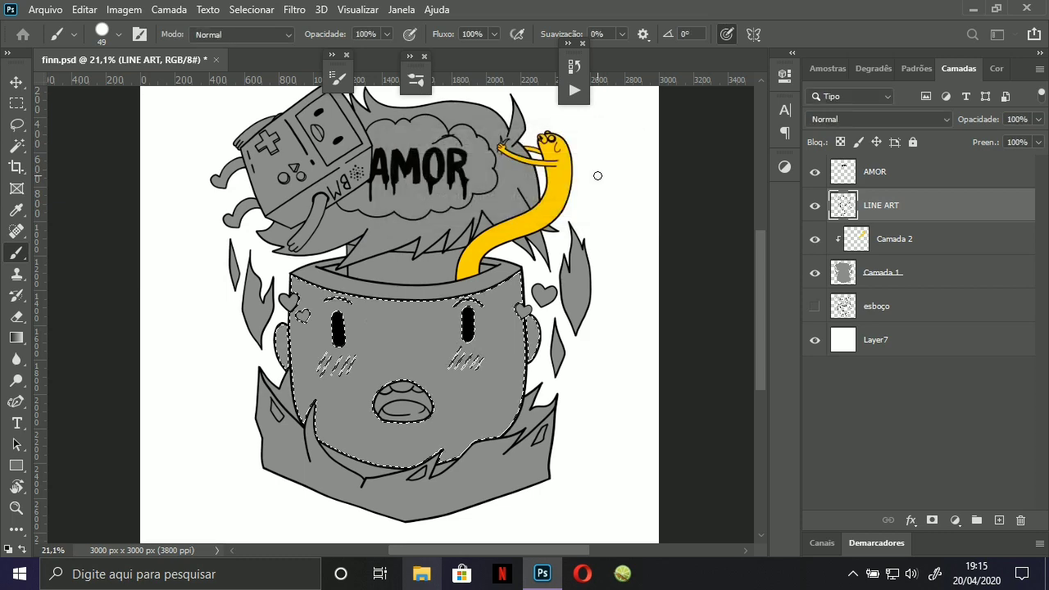
Add a new layer and place it between Camada 2 and Camada 1, clipped to Camada 1.
{"action": "left_click_drag", "start_coordinate": [401, 294], "coordinate": [506, 231]}
{"action": "left_click_drag", "start_coordinate": [405, 321], "coordinate": [295, 336]}
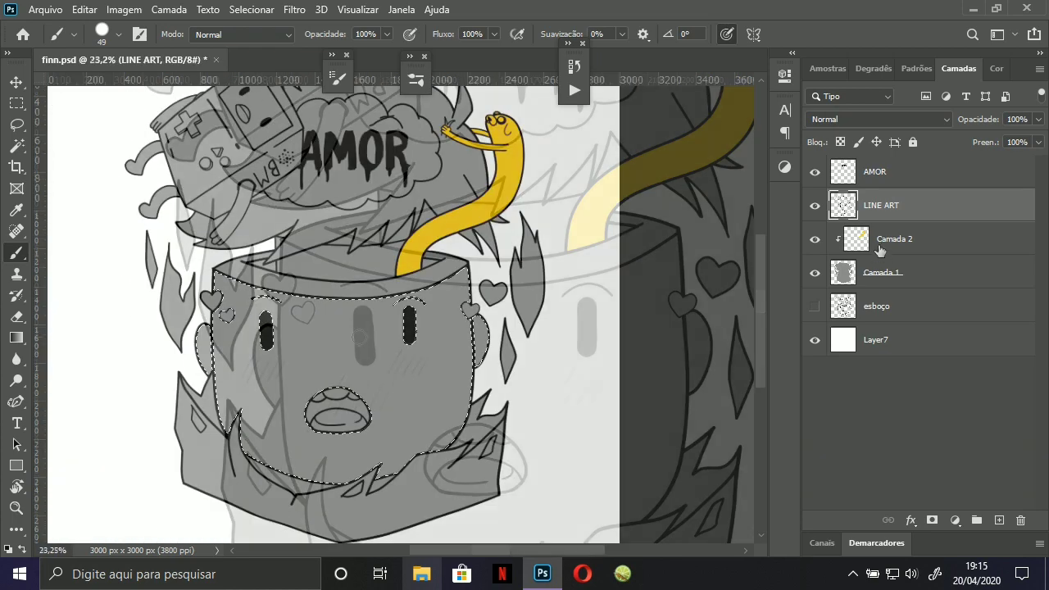
{"action": "left_click", "coordinate": [897, 239]}
{"action": "left_click", "coordinate": [999, 519]}
{"action": "left_click_drag", "start_coordinate": [884, 246], "coordinate": [872, 284]}
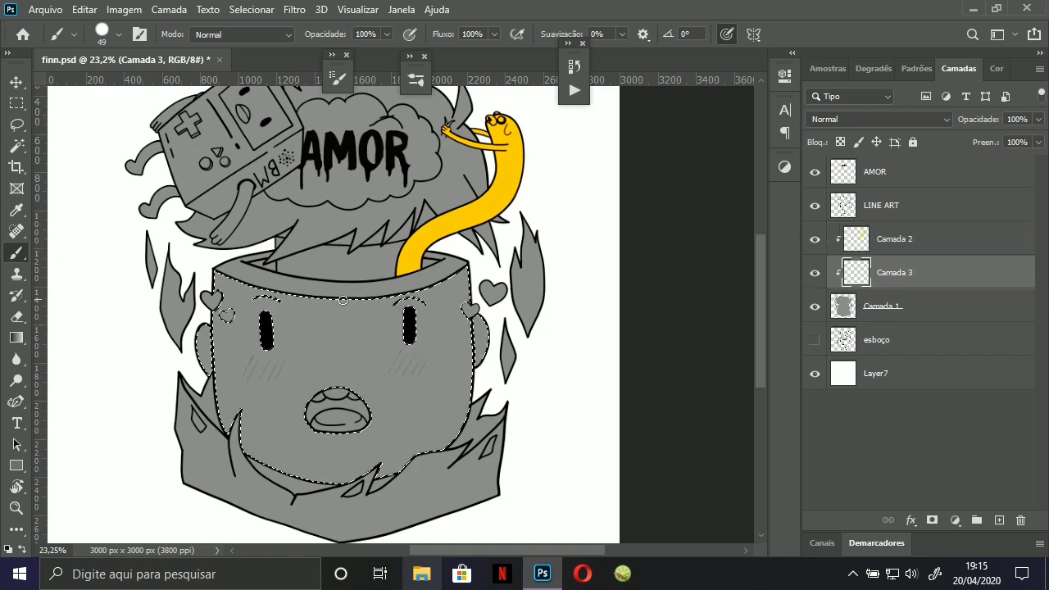
Set the brush size to 97 px and the foreground colour to a light peach skin tone.
{"action": "left_click", "coordinate": [119, 34]}
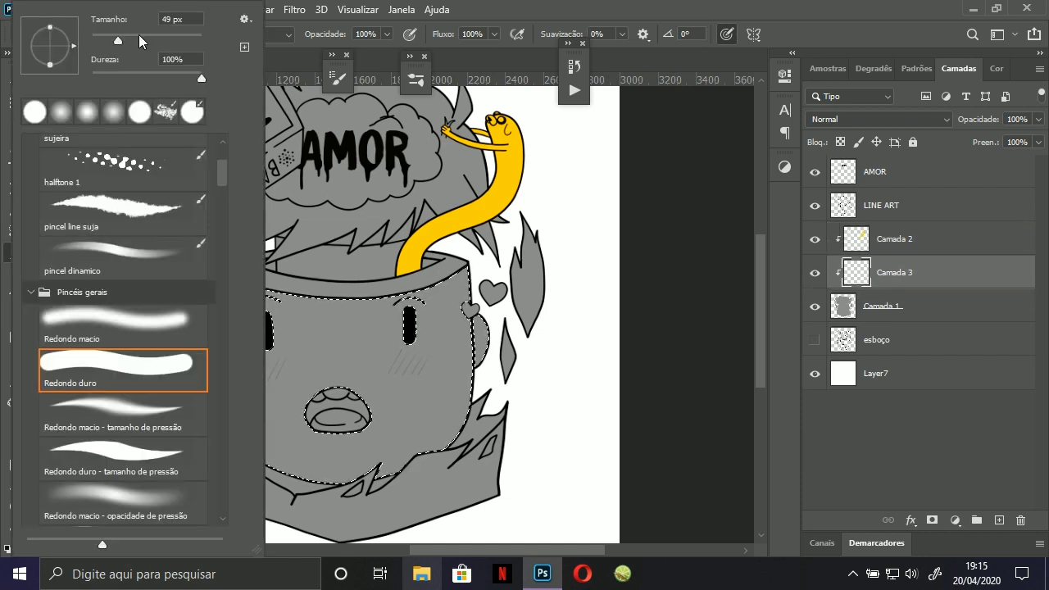
{"action": "left_click", "coordinate": [373, 320]}
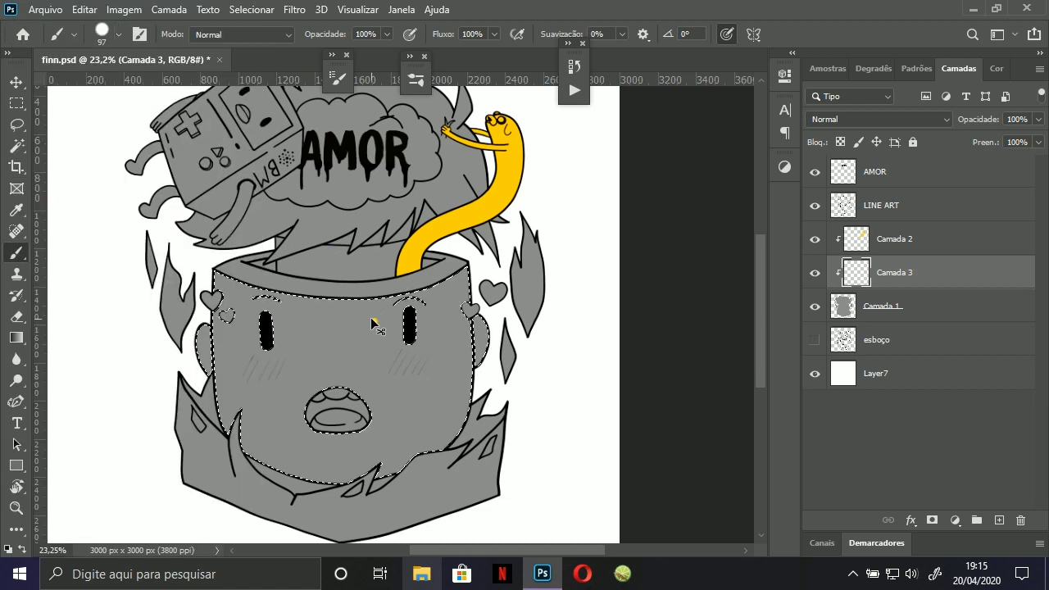
{"action": "left_click", "coordinate": [997, 68]}
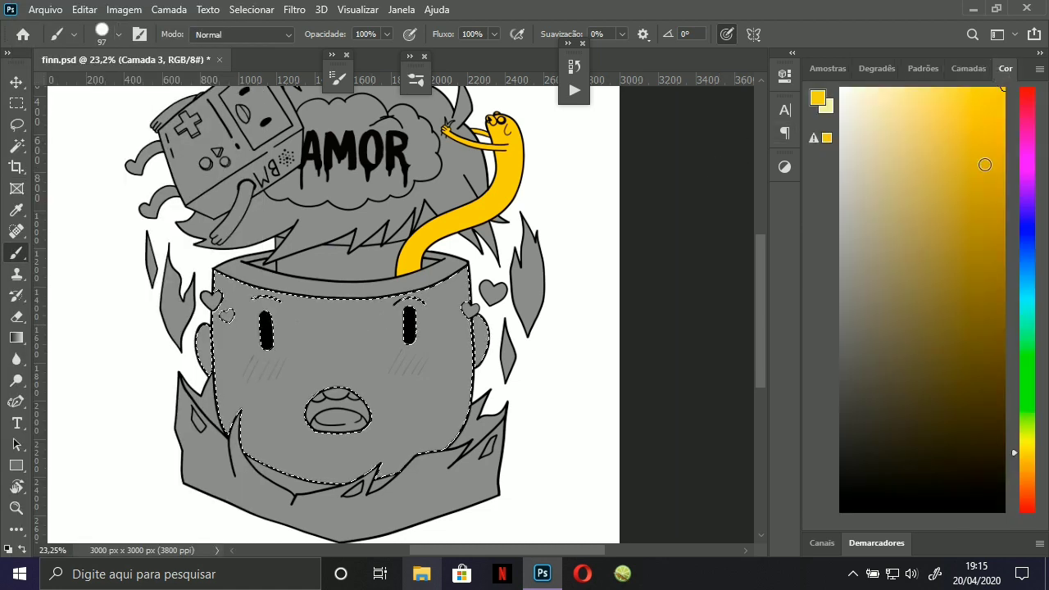
{"action": "left_click", "coordinate": [1026, 462]}
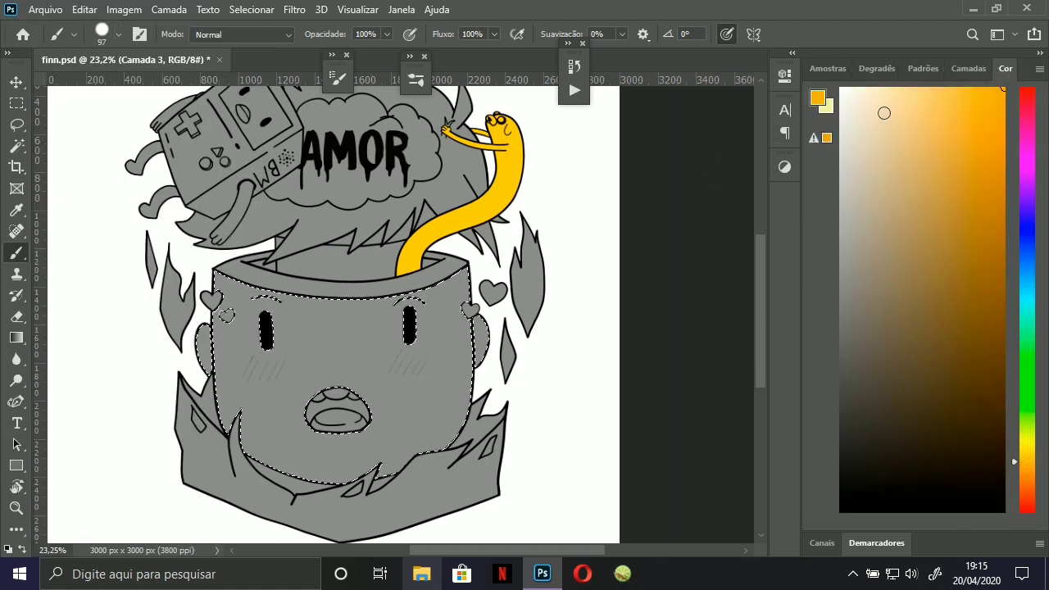
{"action": "left_click", "coordinate": [885, 108]}
{"action": "left_click", "coordinate": [1024, 479]}
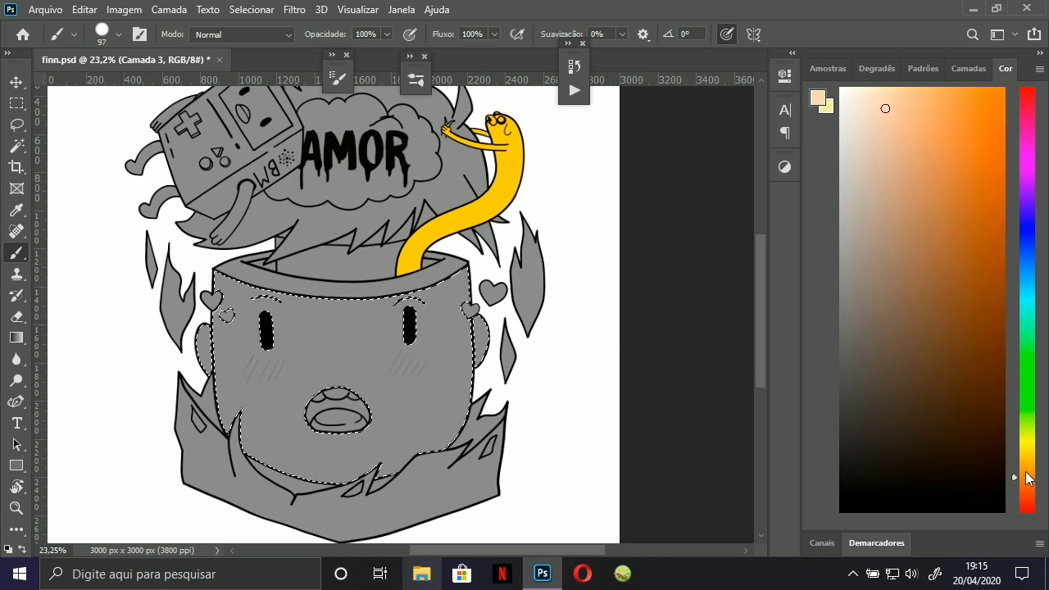
{"action": "left_click", "coordinate": [959, 68]}
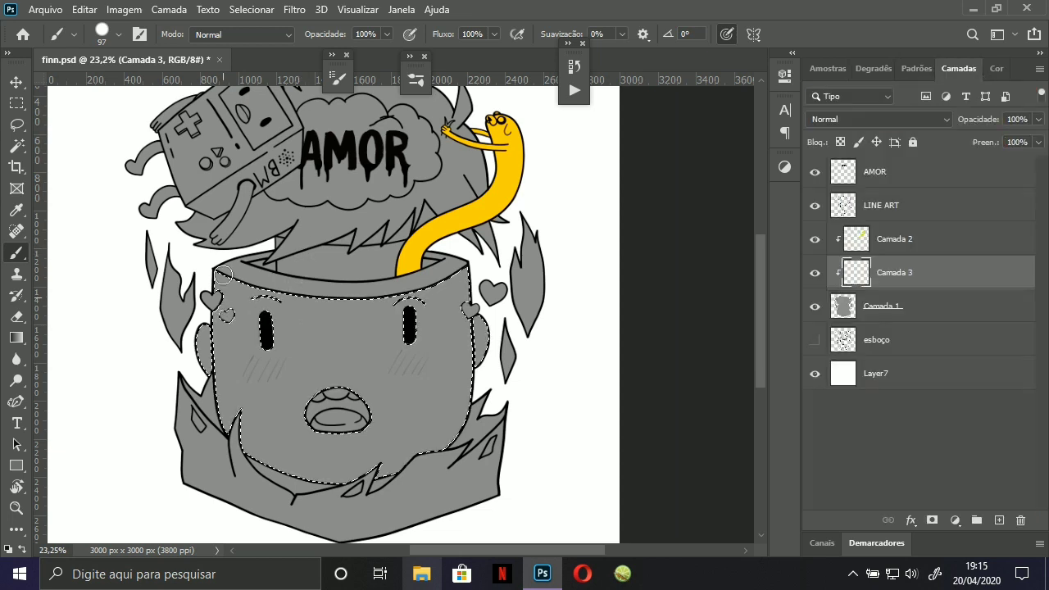
Paint the selected face and ears with the skin tone on Camada 3, deselect and save the file.
{"action": "mouse_move", "coordinate": [223, 274]}
{"action": "left_mouse_down"}
{"action": "mouse_move", "coordinate": [213, 418]}
{"action": "mouse_move", "coordinate": [201, 400]}
{"action": "mouse_move", "coordinate": [242, 414]}
{"action": "mouse_move", "coordinate": [239, 269]}
{"action": "mouse_move", "coordinate": [258, 460]}
{"action": "mouse_move", "coordinate": [285, 302]}
{"action": "mouse_move", "coordinate": [306, 292]}
{"action": "mouse_move", "coordinate": [269, 275]}
{"action": "mouse_move", "coordinate": [269, 409]}
{"action": "mouse_move", "coordinate": [285, 462]}
{"action": "mouse_move", "coordinate": [327, 327]}
{"action": "mouse_move", "coordinate": [310, 302]}
{"action": "mouse_move", "coordinate": [294, 370]}
{"action": "mouse_move", "coordinate": [311, 473]}
{"action": "mouse_move", "coordinate": [334, 485]}
{"action": "mouse_move", "coordinate": [349, 287]}
{"action": "mouse_move", "coordinate": [345, 452]}
{"action": "mouse_move", "coordinate": [363, 456]}
{"action": "mouse_move", "coordinate": [397, 319]}
{"action": "mouse_move", "coordinate": [390, 313]}
{"action": "mouse_move", "coordinate": [374, 465]}
{"action": "mouse_move", "coordinate": [389, 457]}
{"action": "mouse_move", "coordinate": [365, 499]}
{"action": "mouse_move", "coordinate": [353, 480]}
{"action": "mouse_move", "coordinate": [442, 371]}
{"action": "mouse_move", "coordinate": [435, 454]}
{"action": "mouse_move", "coordinate": [459, 409]}
{"action": "mouse_move", "coordinate": [478, 307]}
{"action": "mouse_move", "coordinate": [462, 332]}
{"action": "mouse_move", "coordinate": [432, 331]}
{"action": "mouse_move", "coordinate": [427, 312]}
{"action": "mouse_move", "coordinate": [447, 396]}
{"action": "left_mouse_up"}
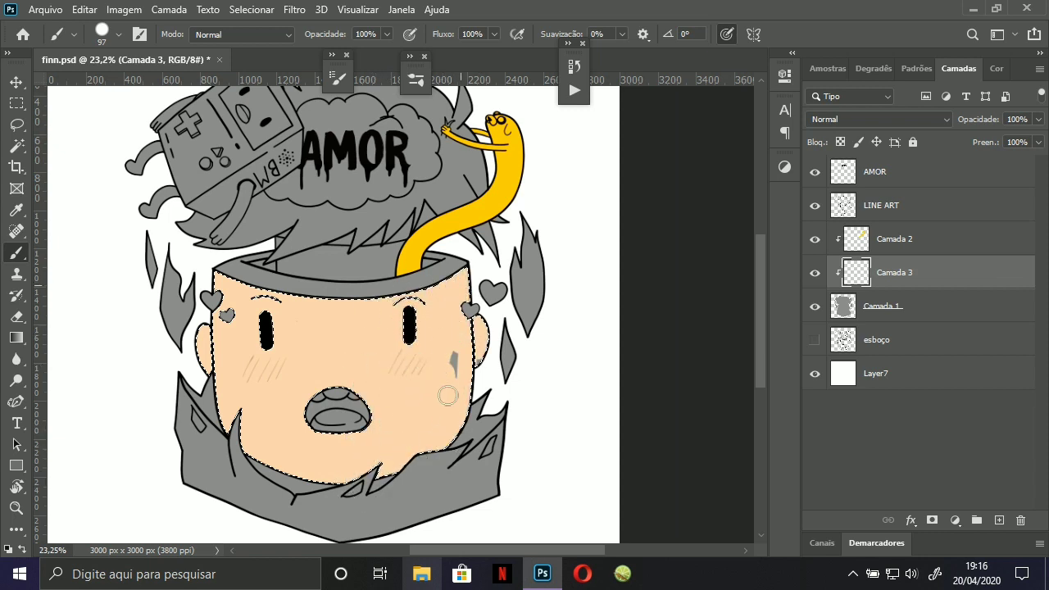
{"action": "key", "text": "ctrl+d"}
{"action": "key", "text": "ctrl+s"}
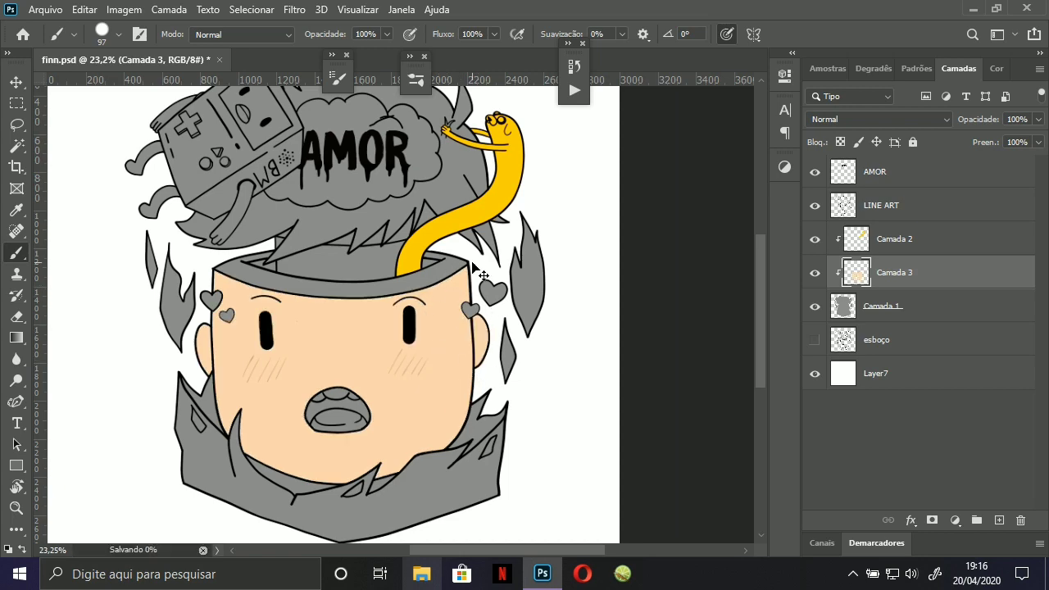
Examine the painted face up close for missed spots and check the colours across the whole illustration.
{"action": "left_click_drag", "start_coordinate": [402, 311], "coordinate": [513, 272]}
{"action": "mouse_move", "coordinate": [356, 332]}
{"action": "left_mouse_down"}
{"action": "mouse_move", "coordinate": [418, 304]}
{"action": "mouse_move", "coordinate": [722, 263]}
{"action": "left_mouse_up"}
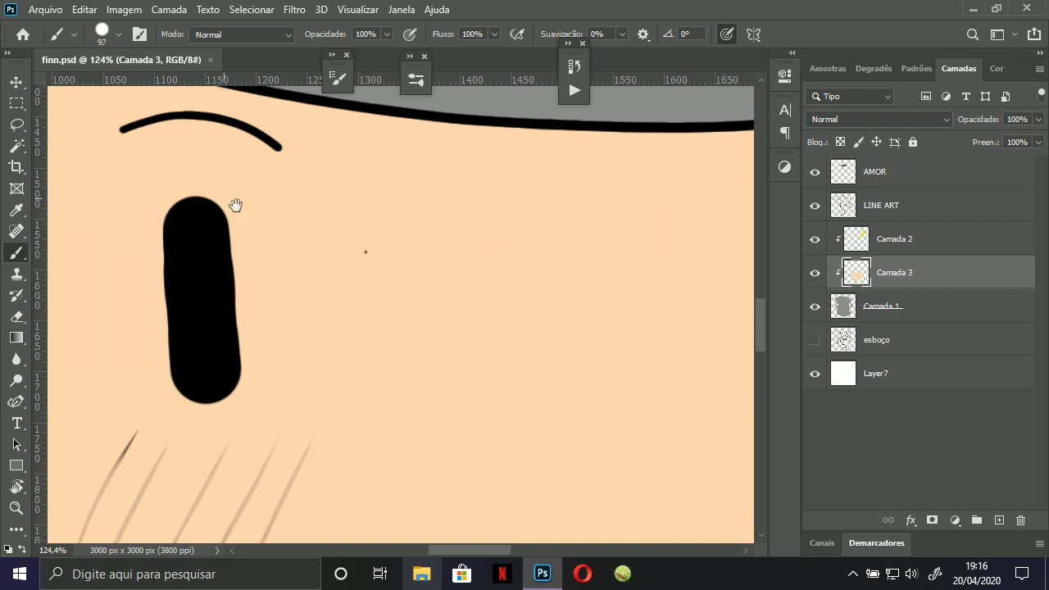
{"action": "left_click_drag", "start_coordinate": [235, 206], "coordinate": [308, 269]}
{"action": "left_click", "coordinate": [437, 332]}
{"action": "left_click_drag", "start_coordinate": [439, 330], "coordinate": [287, 377]}
{"action": "mouse_move", "coordinate": [496, 318]}
{"action": "left_mouse_down"}
{"action": "mouse_move", "coordinate": [397, 306]}
{"action": "mouse_move", "coordinate": [516, 283]}
{"action": "left_mouse_up"}
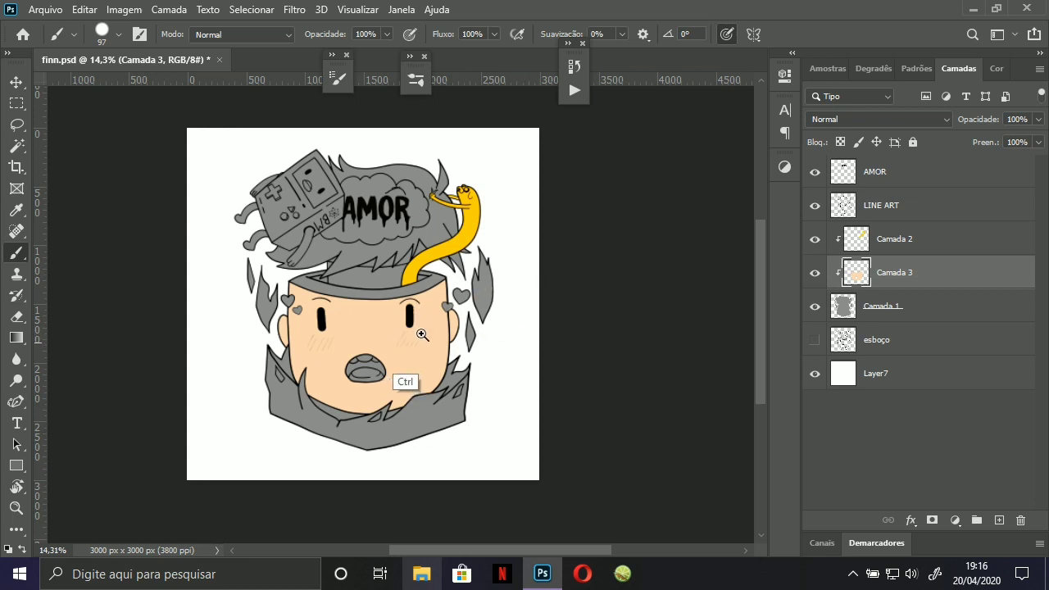
{"action": "mouse_move", "coordinate": [402, 374]}
{"action": "left_mouse_down"}
{"action": "mouse_move", "coordinate": [513, 300]}
{"action": "mouse_move", "coordinate": [365, 331]}
{"action": "left_mouse_up"}
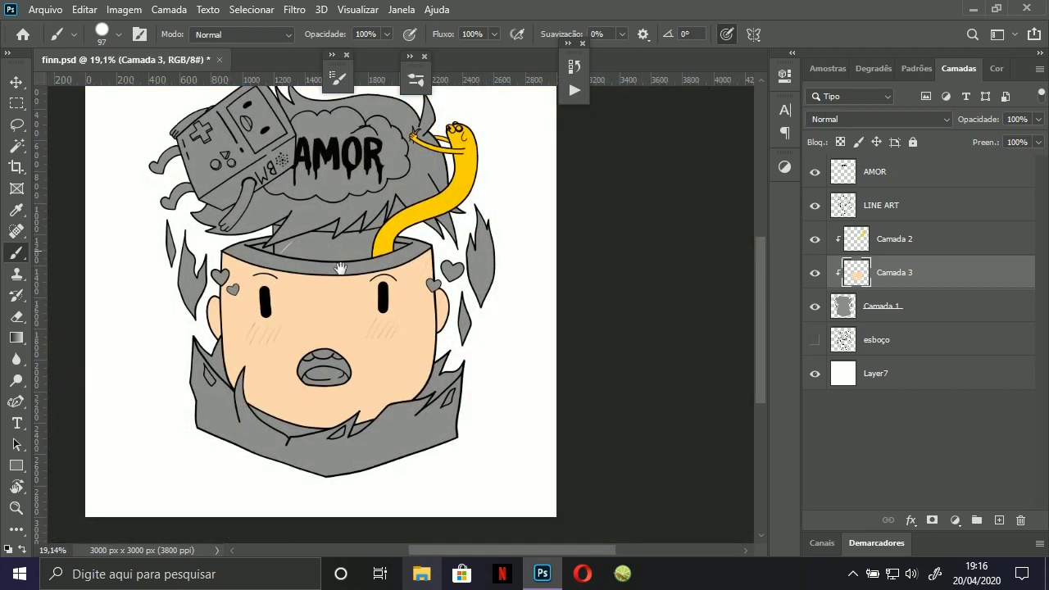
{"action": "left_click_drag", "start_coordinate": [319, 254], "coordinate": [405, 298]}
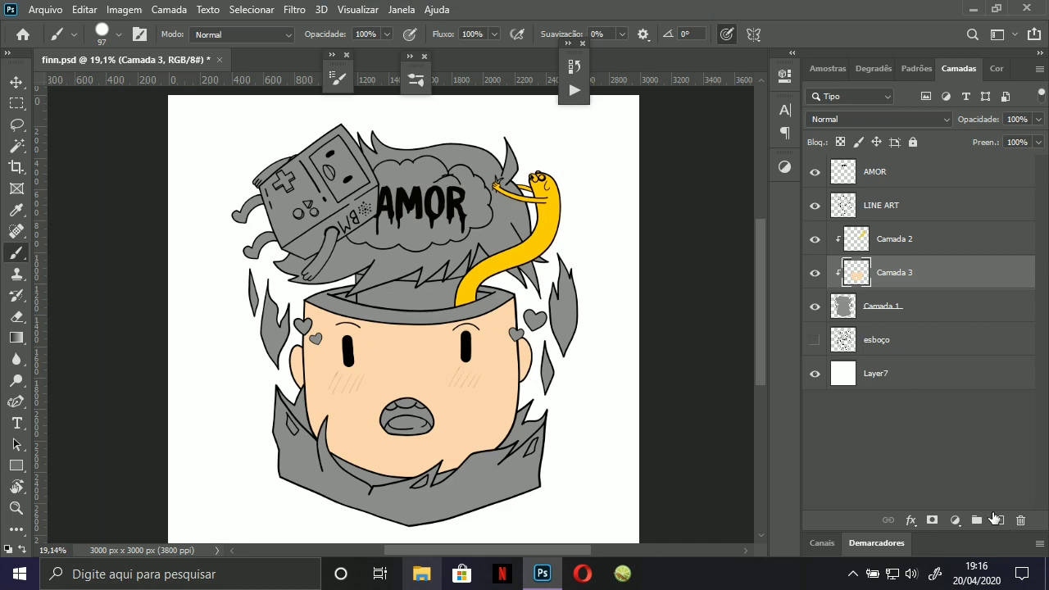
Add a new layer directly above Camada 3, clipped to Camada 1.
{"action": "left_click", "coordinate": [997, 519]}
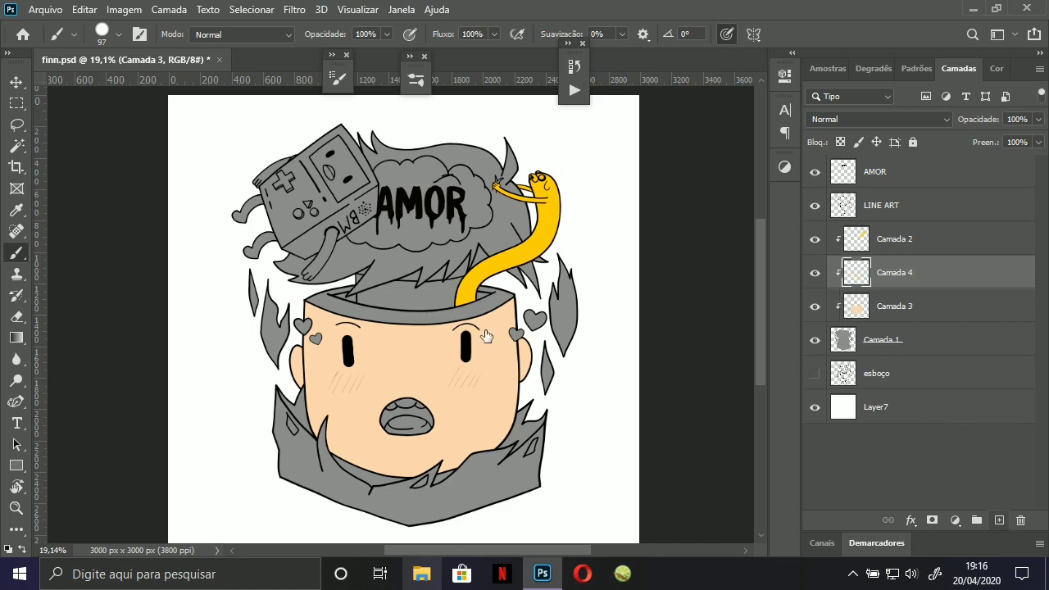
{"action": "scroll", "coordinate": [326, 291], "scroll_direction": "up", "scroll_amount": 5}
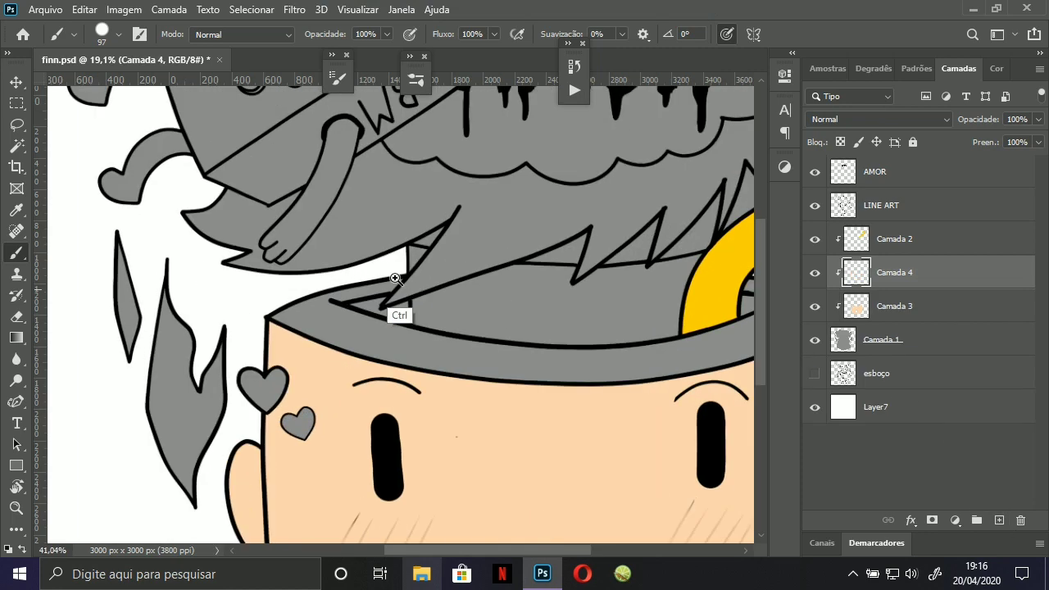
{"action": "mouse_move", "coordinate": [321, 314]}
{"action": "left_mouse_down"}
{"action": "mouse_move", "coordinate": [323, 345]}
{"action": "mouse_move", "coordinate": [336, 330]}
{"action": "mouse_move", "coordinate": [365, 341]}
{"action": "mouse_move", "coordinate": [318, 328]}
{"action": "mouse_move", "coordinate": [326, 315]}
{"action": "mouse_move", "coordinate": [296, 316]}
{"action": "left_mouse_up"}
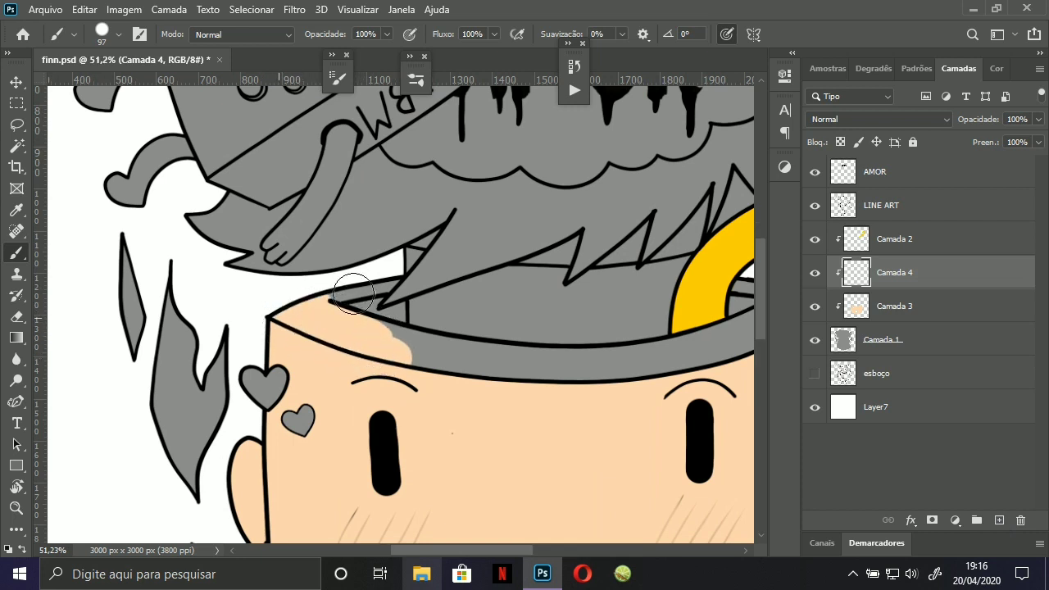
{"action": "key", "text": "ctrl+z"}
{"action": "key", "text": "ctrl+z"}
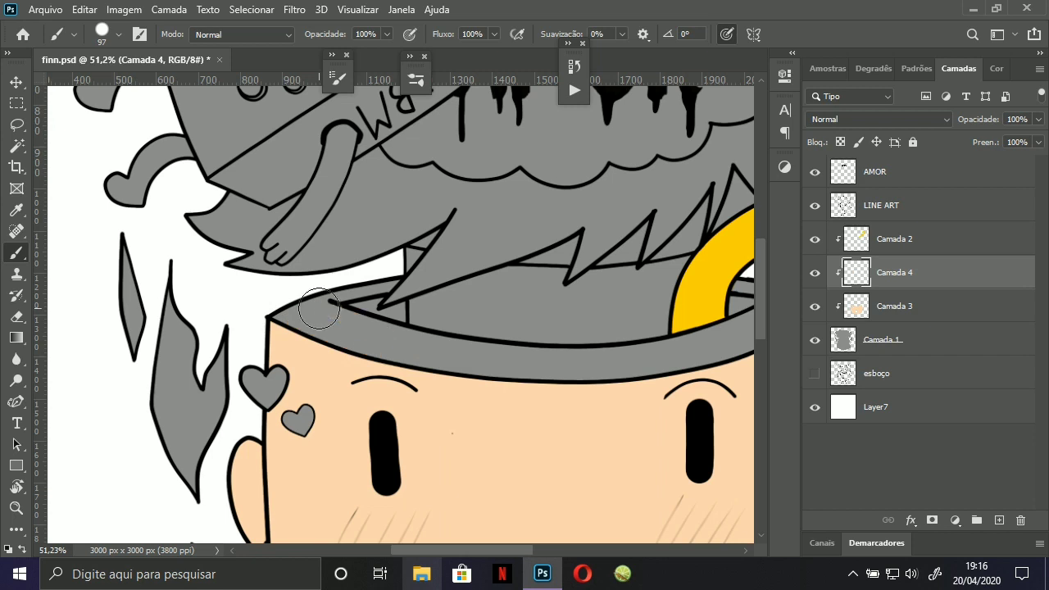
Set the foreground colour to a darker tan brown than the skin tone.
{"action": "left_click", "coordinate": [996, 69]}
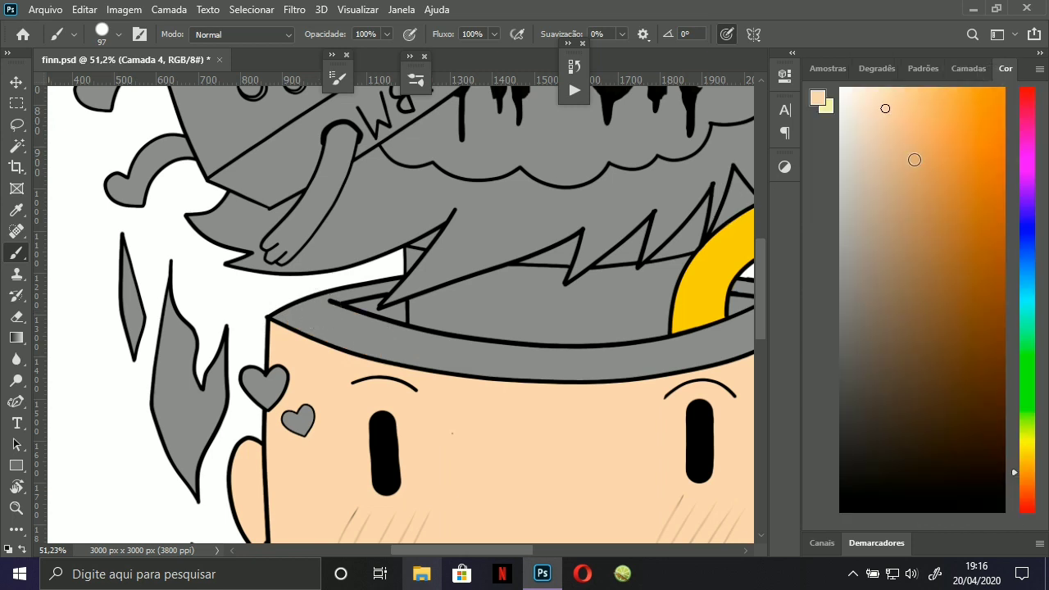
{"action": "left_click", "coordinate": [968, 69]}
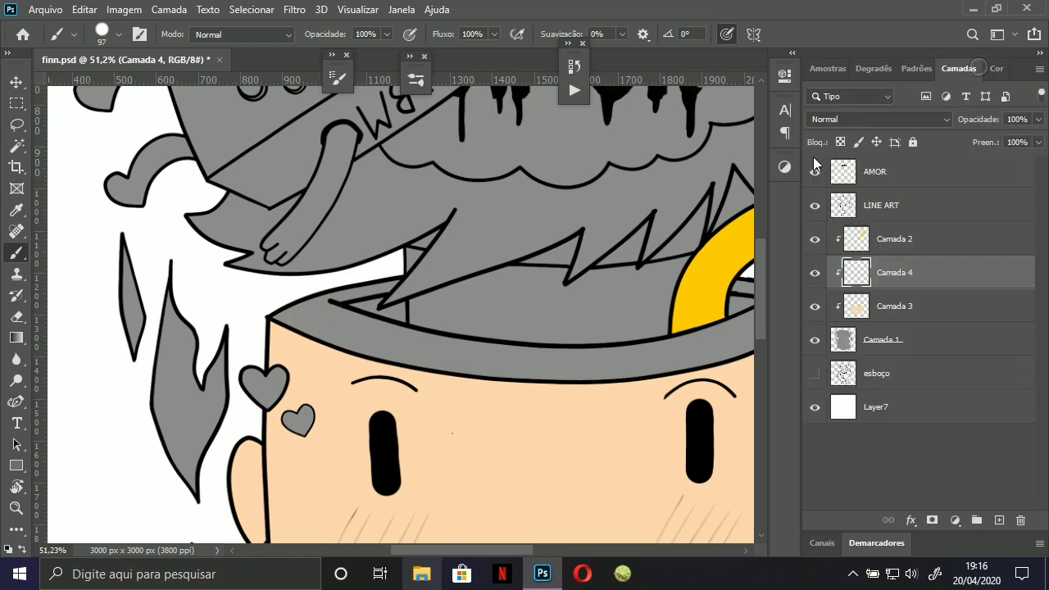
Fill the background layer Layer7 with black.
{"action": "mouse_move", "coordinate": [367, 339]}
{"action": "left_mouse_down"}
{"action": "mouse_move", "coordinate": [315, 324]}
{"action": "mouse_move", "coordinate": [105, 321]}
{"action": "left_mouse_up"}
{"action": "key", "text": "ctrl+z"}
{"action": "left_click_drag", "start_coordinate": [171, 333], "coordinate": [105, 357]}
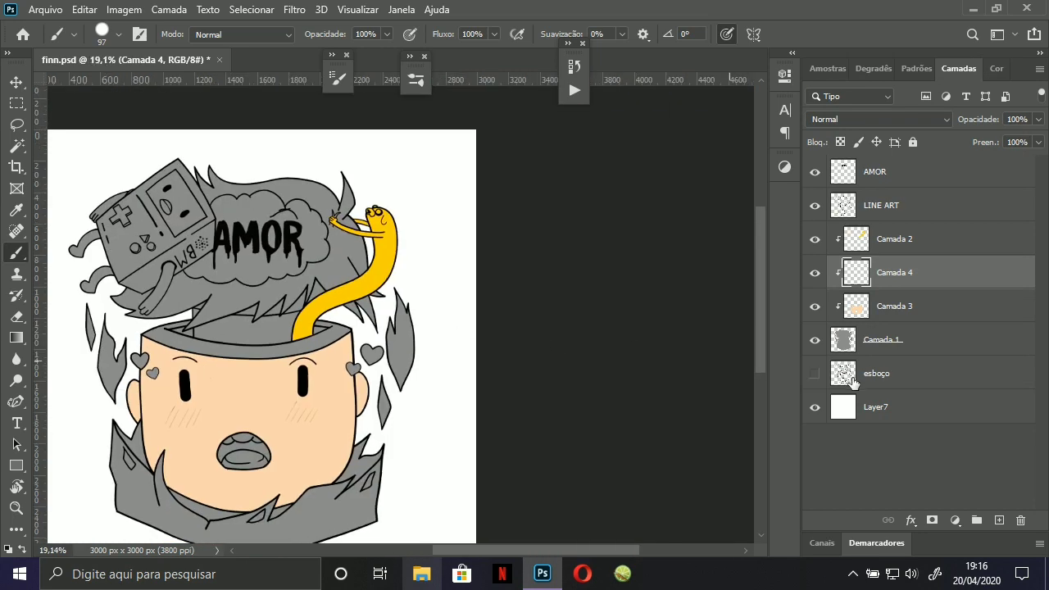
{"action": "left_click", "coordinate": [826, 410]}
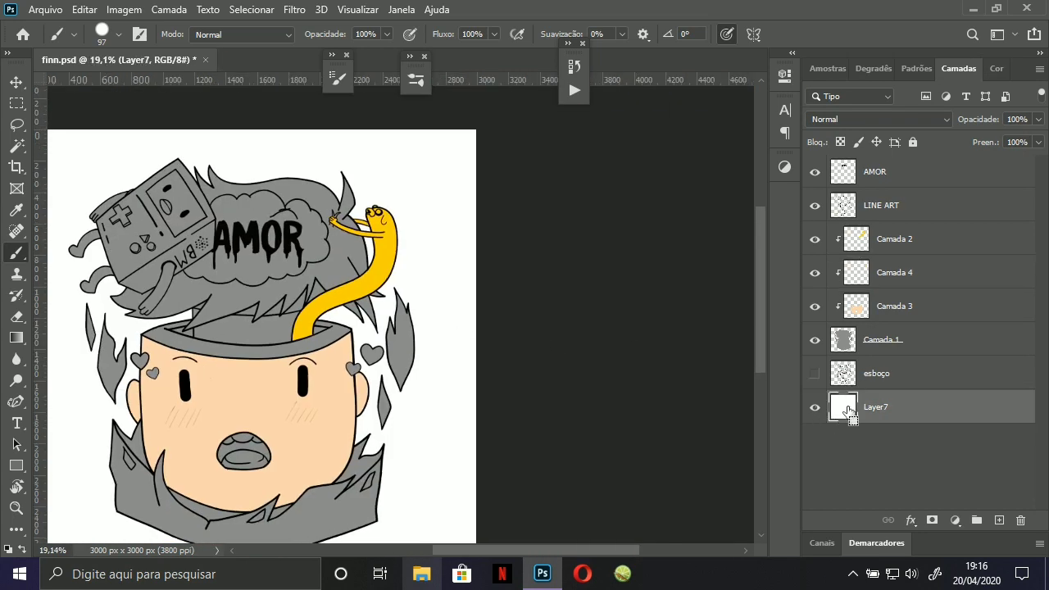
{"action": "key", "text": "alt+BackSpace"}
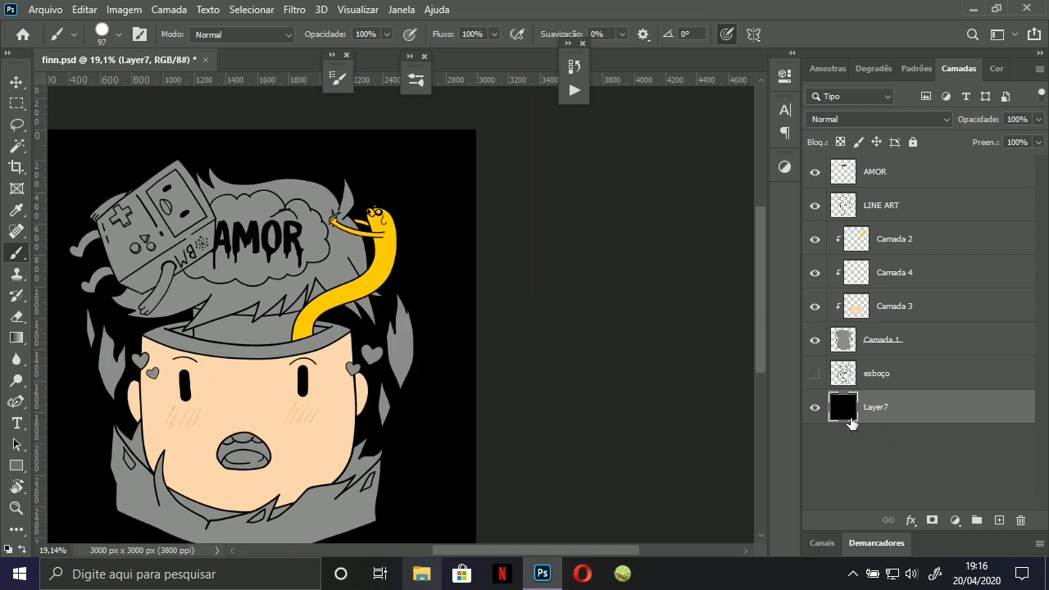
Place Camada 4 beneath Camada 3 and paint the rim of the open head tan brown on it.
{"action": "left_click_drag", "start_coordinate": [292, 334], "coordinate": [415, 290]}
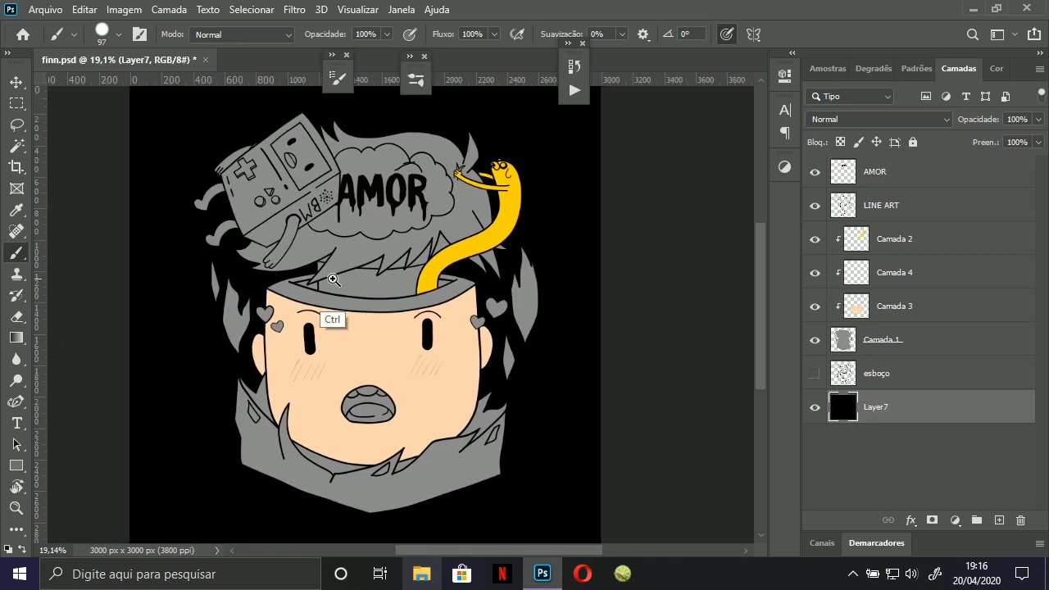
{"action": "left_click_drag", "start_coordinate": [331, 284], "coordinate": [398, 283]}
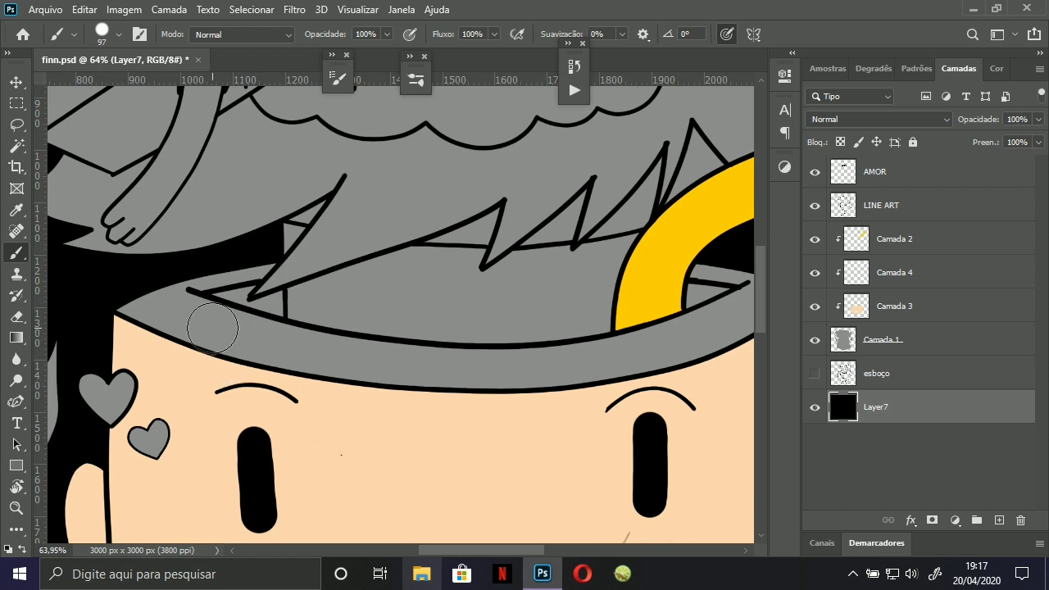
{"action": "left_click", "coordinate": [885, 275]}
{"action": "mouse_move", "coordinate": [185, 300]}
{"action": "left_mouse_down"}
{"action": "mouse_move", "coordinate": [300, 341]}
{"action": "mouse_move", "coordinate": [173, 302]}
{"action": "mouse_move", "coordinate": [289, 345]}
{"action": "mouse_move", "coordinate": [176, 322]}
{"action": "mouse_move", "coordinate": [232, 347]}
{"action": "mouse_move", "coordinate": [282, 335]}
{"action": "left_mouse_up"}
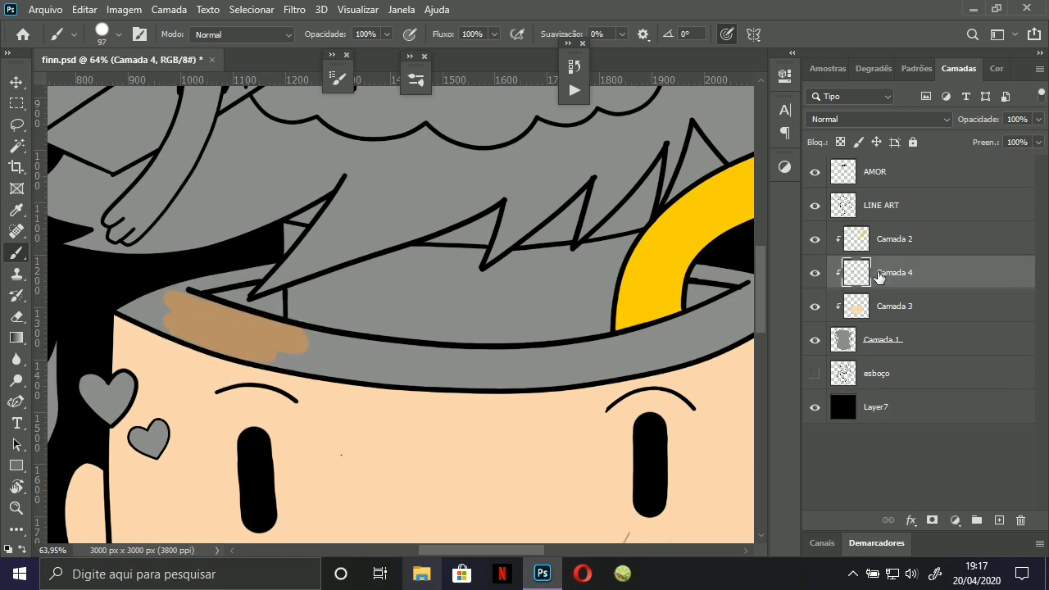
{"action": "left_click_drag", "start_coordinate": [870, 327], "coordinate": [870, 326]}
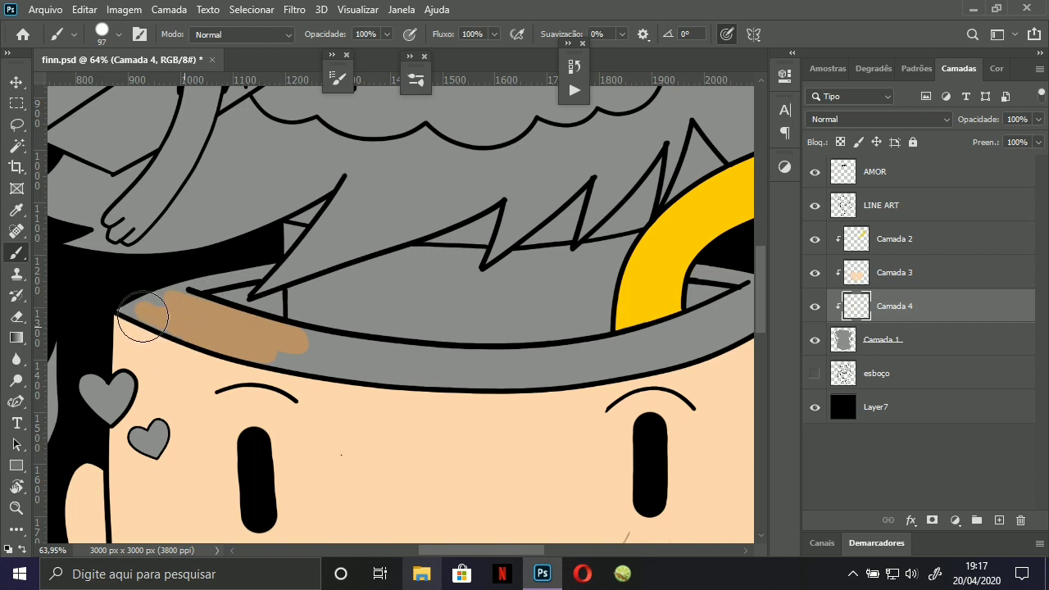
{"action": "mouse_move", "coordinate": [123, 311]}
{"action": "left_mouse_down"}
{"action": "mouse_move", "coordinate": [149, 309]}
{"action": "mouse_move", "coordinate": [165, 279]}
{"action": "mouse_move", "coordinate": [217, 263]}
{"action": "mouse_move", "coordinate": [168, 292]}
{"action": "mouse_move", "coordinate": [260, 268]}
{"action": "left_mouse_up"}
{"action": "key", "text": "space"}
{"action": "left_click_drag", "start_coordinate": [404, 312], "coordinate": [230, 253]}
{"action": "left_click", "coordinate": [524, 208]}
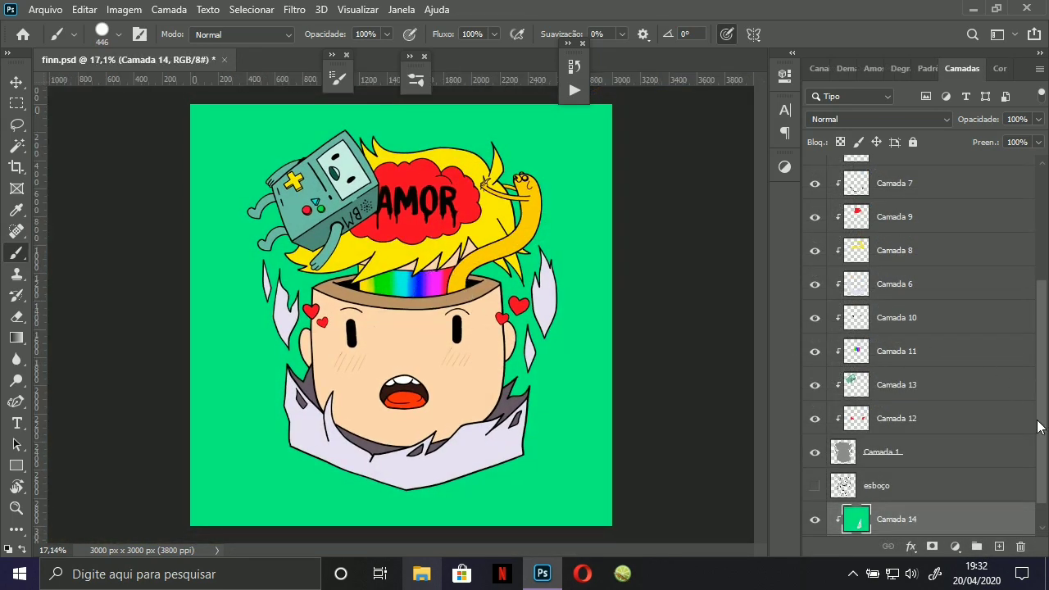
Recolour the green background on Camada 14 to dark brown with Hue/Saturation, using hue -107 and lightness -70.
{"action": "left_click_drag", "start_coordinate": [1039, 426], "coordinate": [1048, 265]}
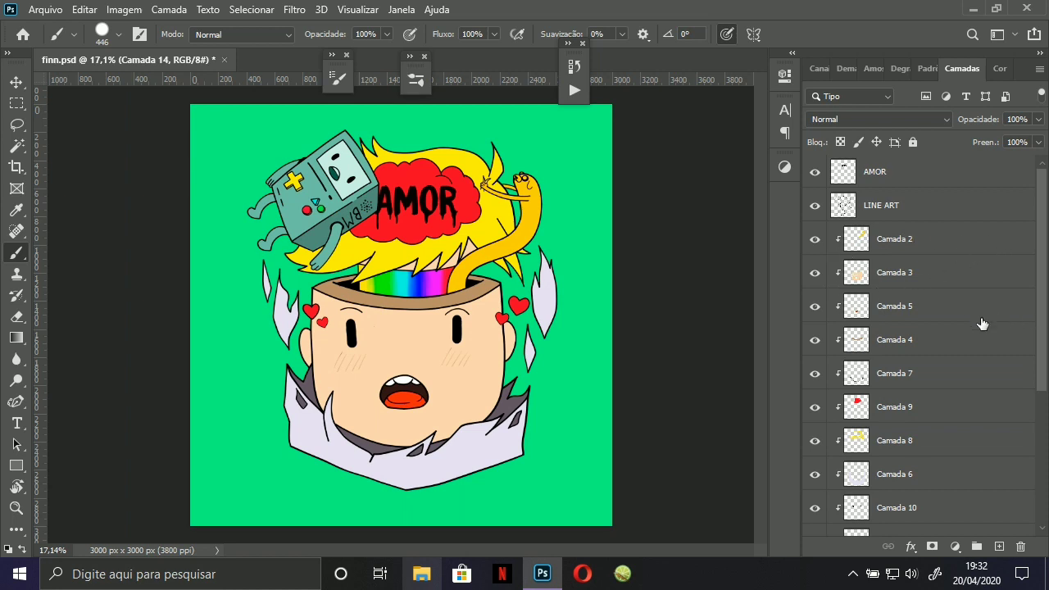
{"action": "key", "text": "i"}
{"action": "key", "text": "ctrl+u"}
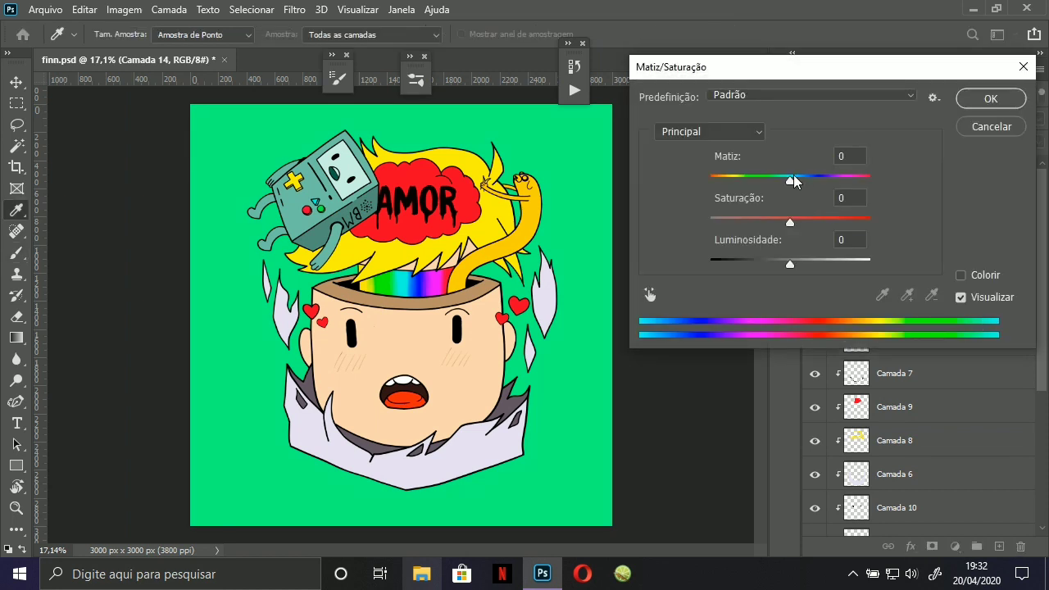
{"action": "left_click", "coordinate": [743, 179]}
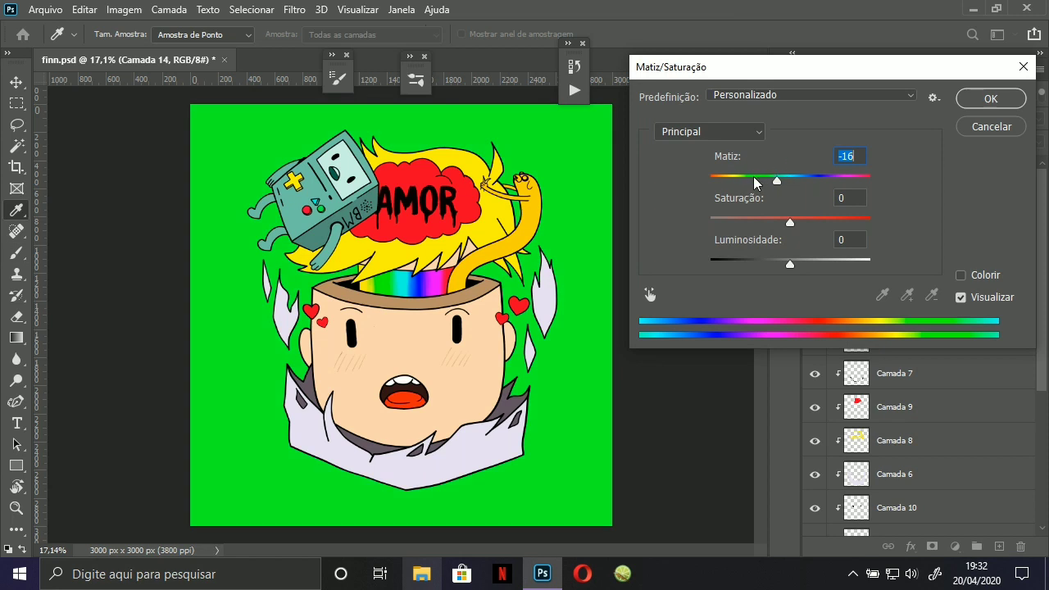
{"action": "left_click", "coordinate": [742, 180]}
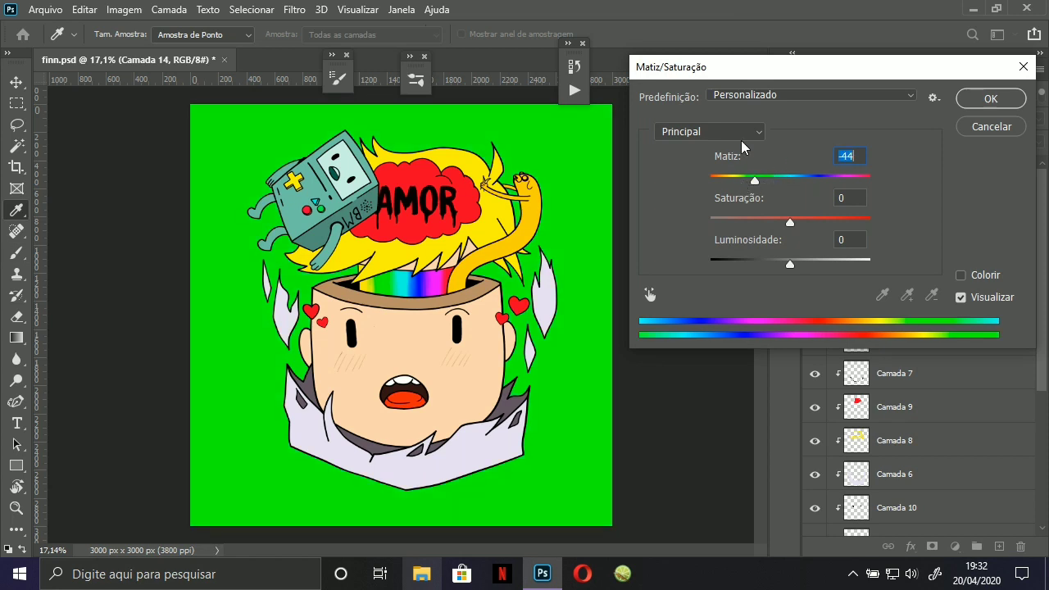
{"action": "left_click", "coordinate": [727, 180]}
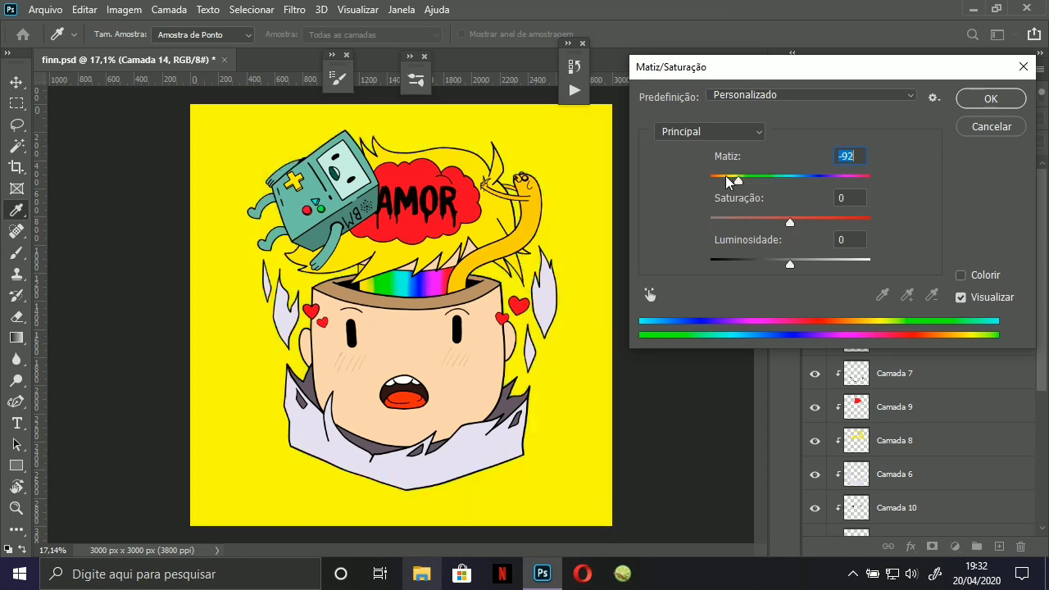
{"action": "left_click", "coordinate": [805, 180]}
{"action": "left_click", "coordinate": [850, 179]}
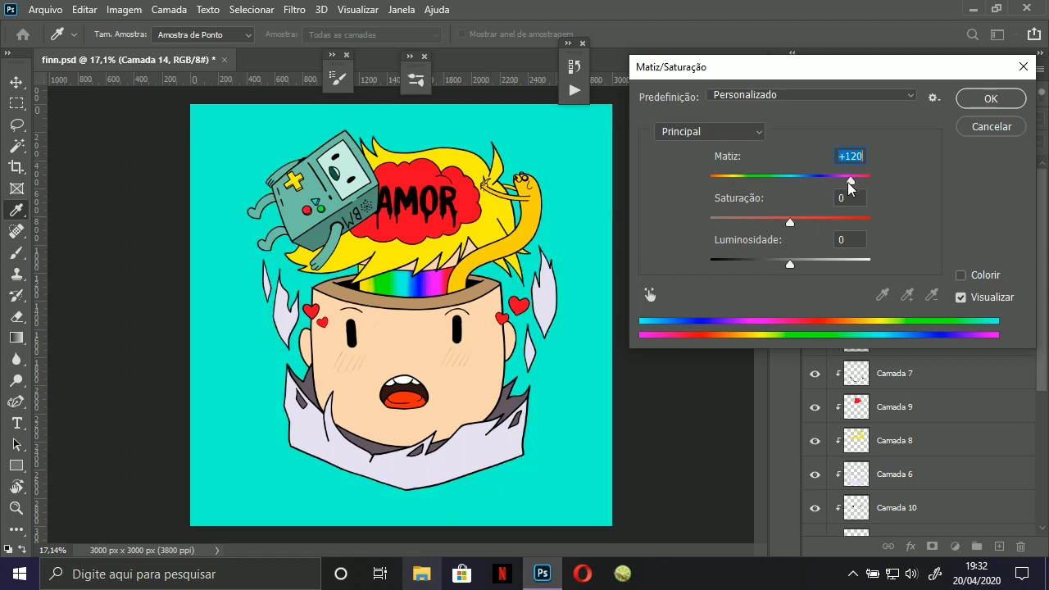
{"action": "left_click", "coordinate": [721, 180]}
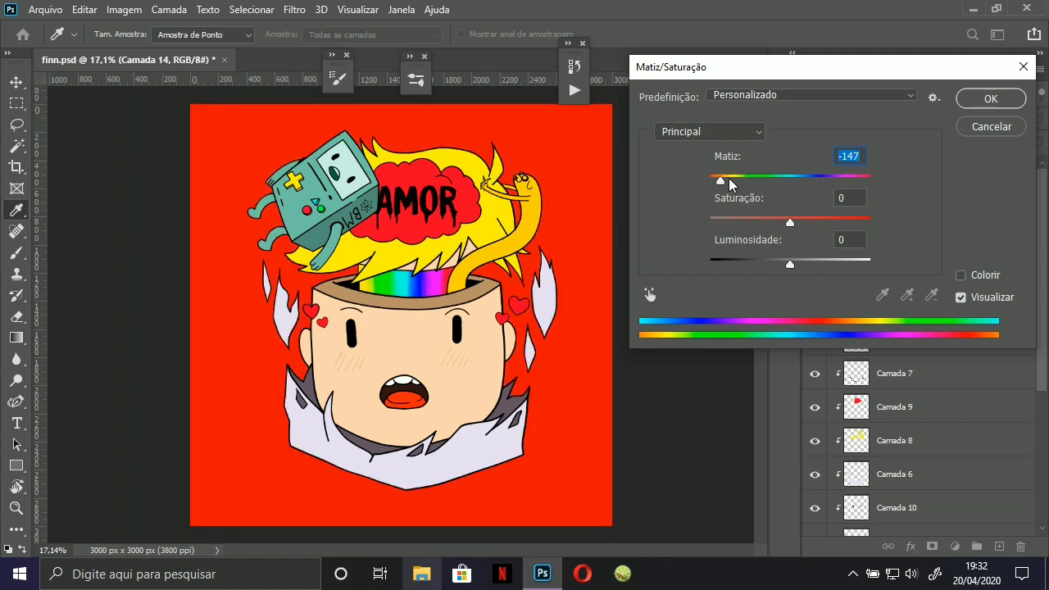
{"action": "left_click_drag", "start_coordinate": [730, 184], "coordinate": [735, 187]}
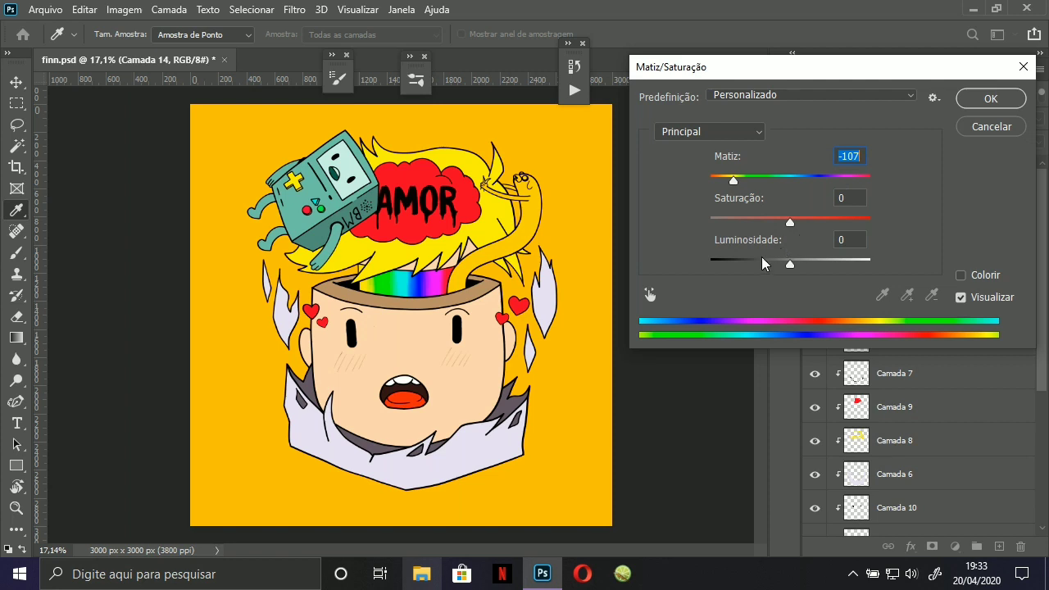
{"action": "left_click_drag", "start_coordinate": [762, 262], "coordinate": [735, 271]}
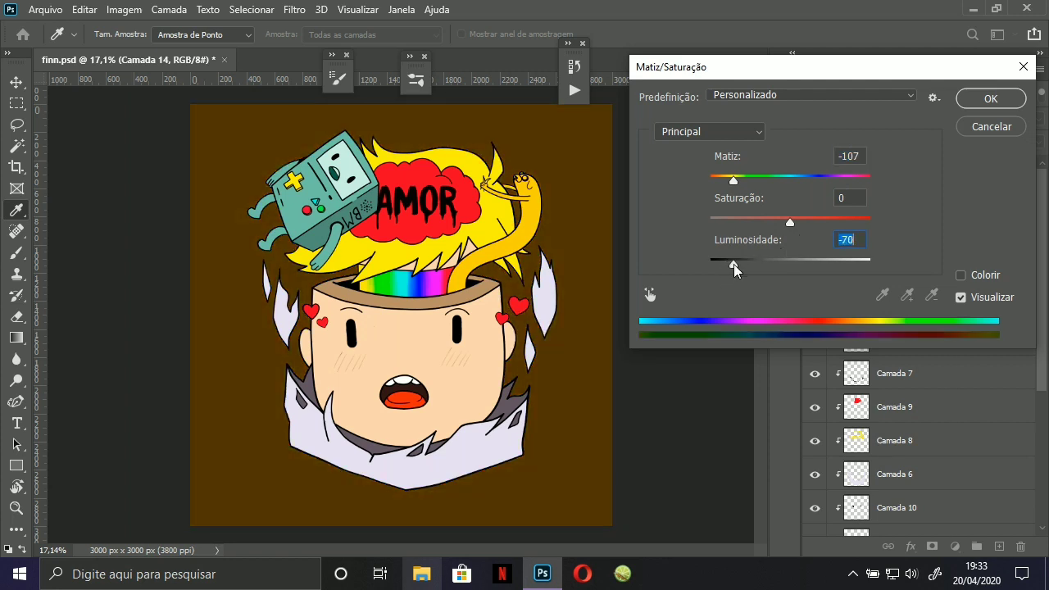
{"action": "left_click", "coordinate": [978, 100]}
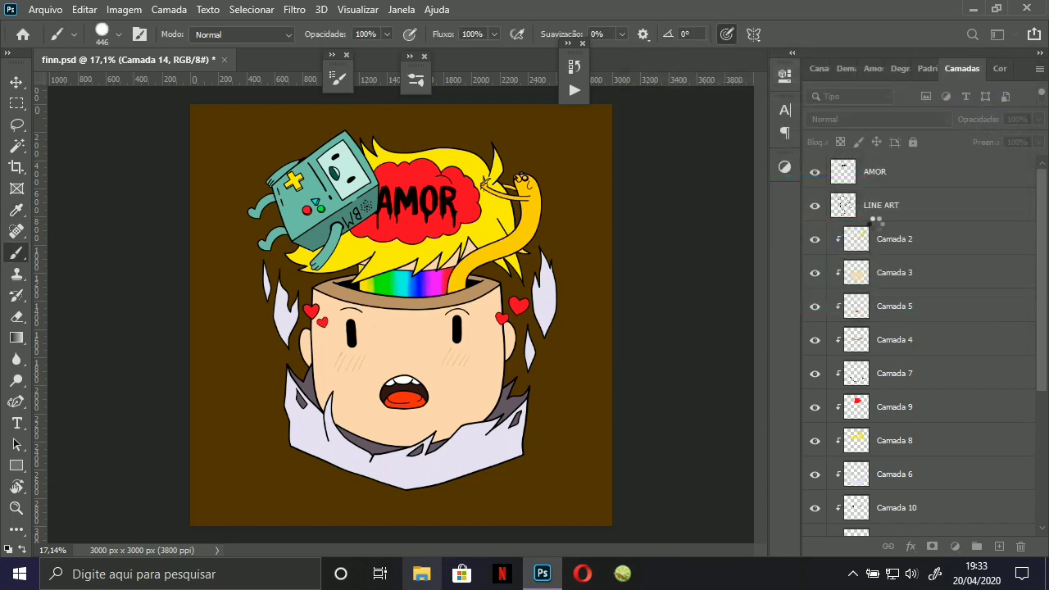
Add a new clipped layer and place it between LINE ART and Camada 2.
{"action": "left_click", "coordinate": [882, 214]}
{"action": "left_click", "coordinate": [912, 250]}
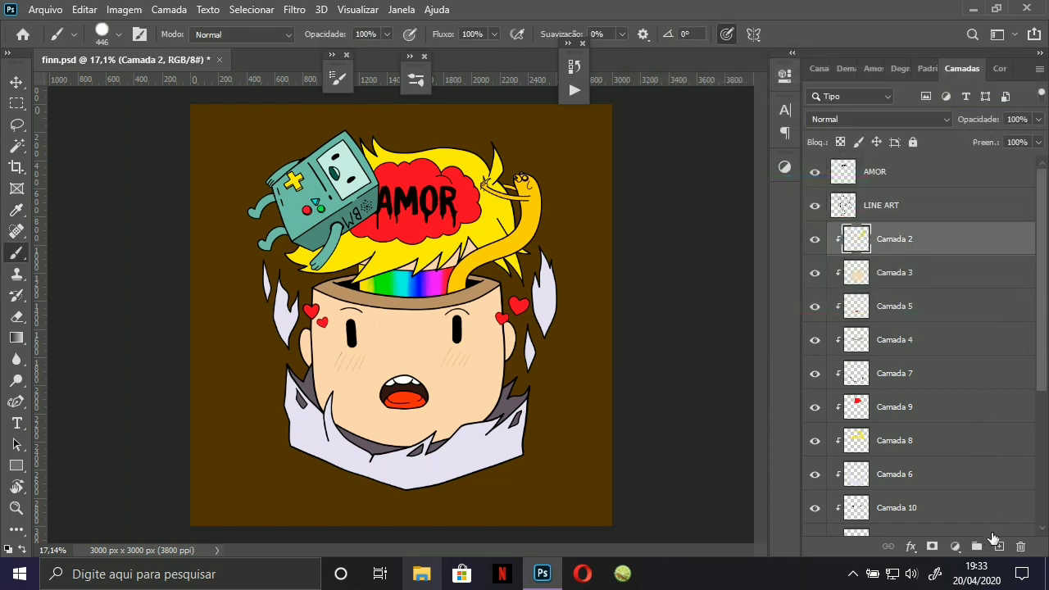
{"action": "left_click", "coordinate": [1000, 546]}
{"action": "left_click_drag", "start_coordinate": [906, 250], "coordinate": [905, 283]}
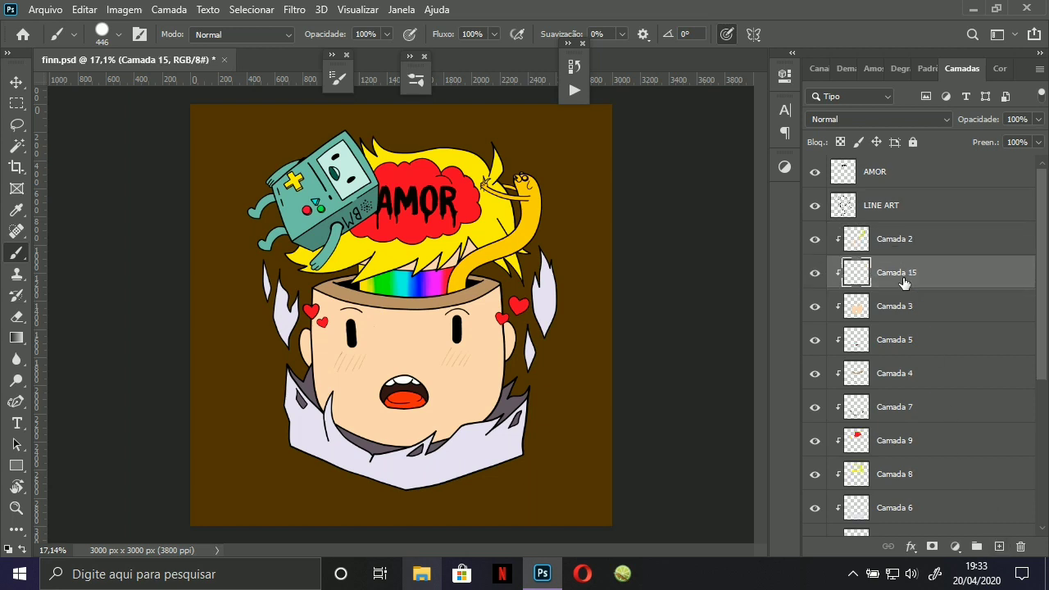
{"action": "left_click_drag", "start_coordinate": [910, 246], "coordinate": [910, 244]}
Set the foreground colour to a light lilac and paint over the entire figure on Camada 15.
{"action": "left_click", "coordinate": [1001, 69]}
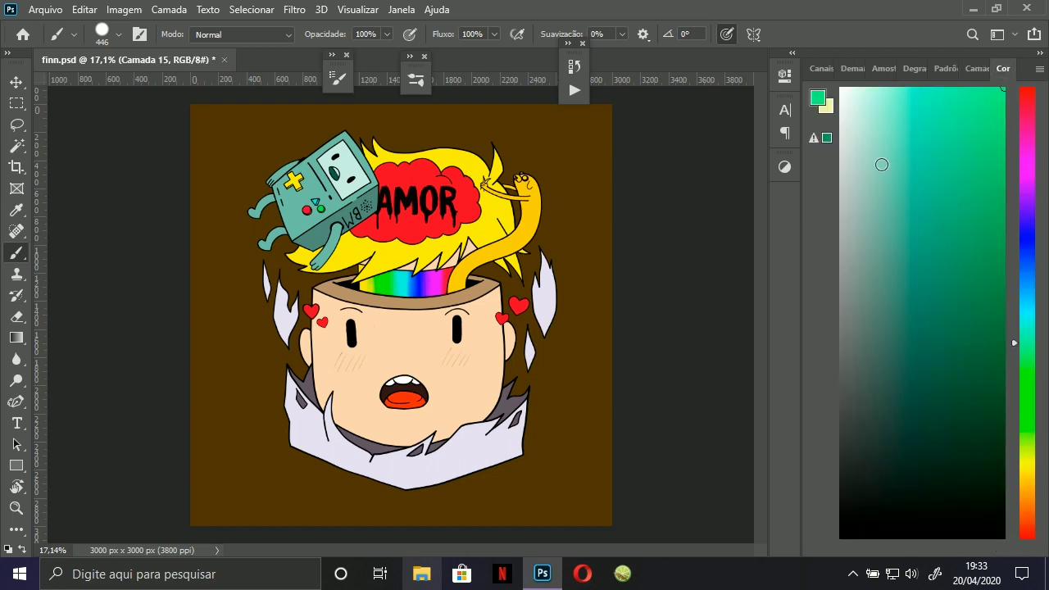
{"action": "left_click_drag", "start_coordinate": [1031, 295], "coordinate": [1036, 182]}
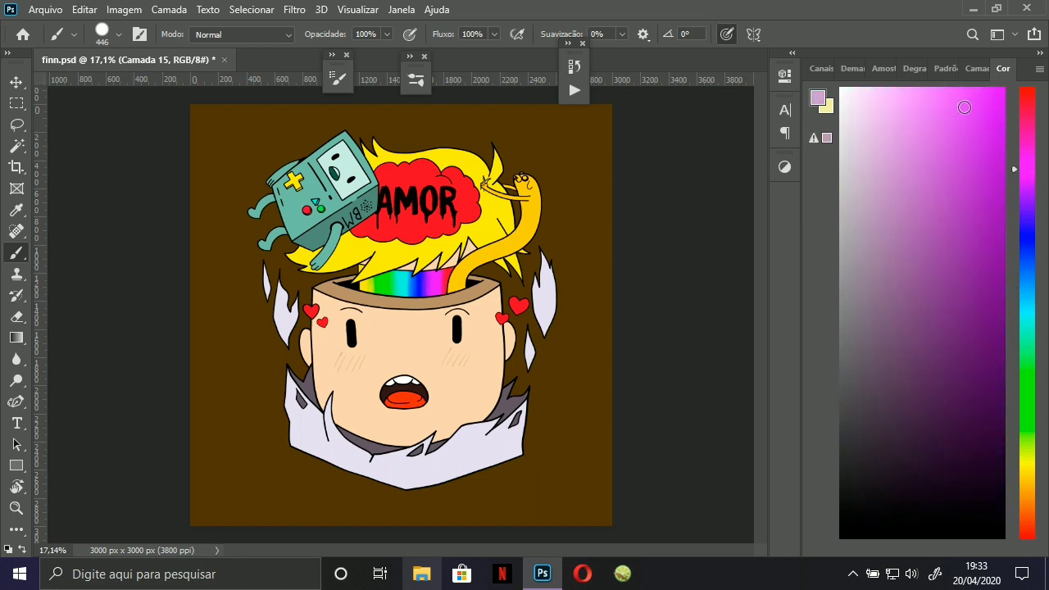
{"action": "left_click", "coordinate": [978, 68]}
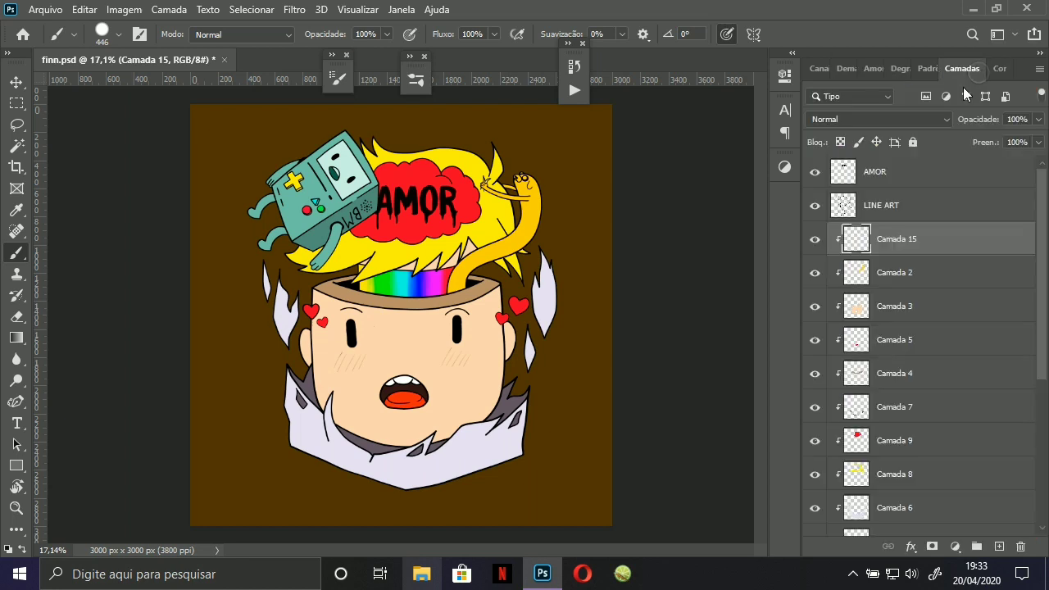
{"action": "mouse_move", "coordinate": [336, 246]}
{"action": "left_mouse_down"}
{"action": "mouse_move", "coordinate": [265, 164]}
{"action": "mouse_move", "coordinate": [353, 164]}
{"action": "mouse_move", "coordinate": [365, 264]}
{"action": "mouse_move", "coordinate": [385, 320]}
{"action": "mouse_move", "coordinate": [484, 156]}
{"action": "mouse_move", "coordinate": [513, 168]}
{"action": "mouse_move", "coordinate": [506, 259]}
{"action": "mouse_move", "coordinate": [423, 306]}
{"action": "mouse_move", "coordinate": [369, 386]}
{"action": "mouse_move", "coordinate": [311, 377]}
{"action": "mouse_move", "coordinate": [270, 295]}
{"action": "mouse_move", "coordinate": [388, 466]}
{"action": "mouse_move", "coordinate": [535, 436]}
{"action": "mouse_move", "coordinate": [478, 397]}
{"action": "mouse_move", "coordinate": [541, 296]}
{"action": "mouse_move", "coordinate": [492, 340]}
{"action": "left_mouse_up"}
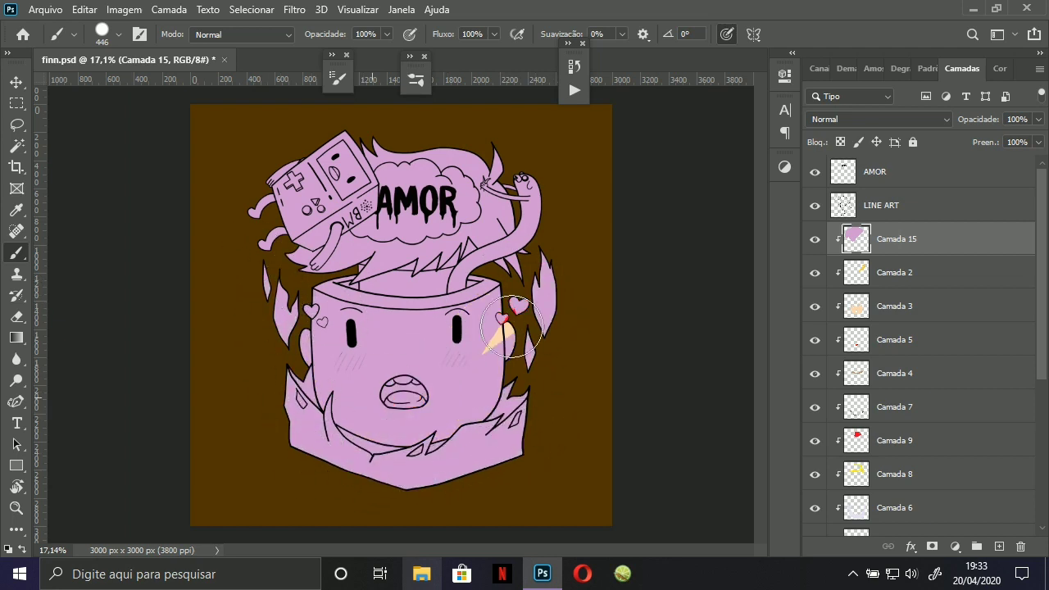
{"action": "mouse_move", "coordinate": [564, 203]}
{"action": "left_mouse_down"}
{"action": "mouse_move", "coordinate": [632, 198]}
{"action": "mouse_move", "coordinate": [545, 264]}
{"action": "left_mouse_up"}
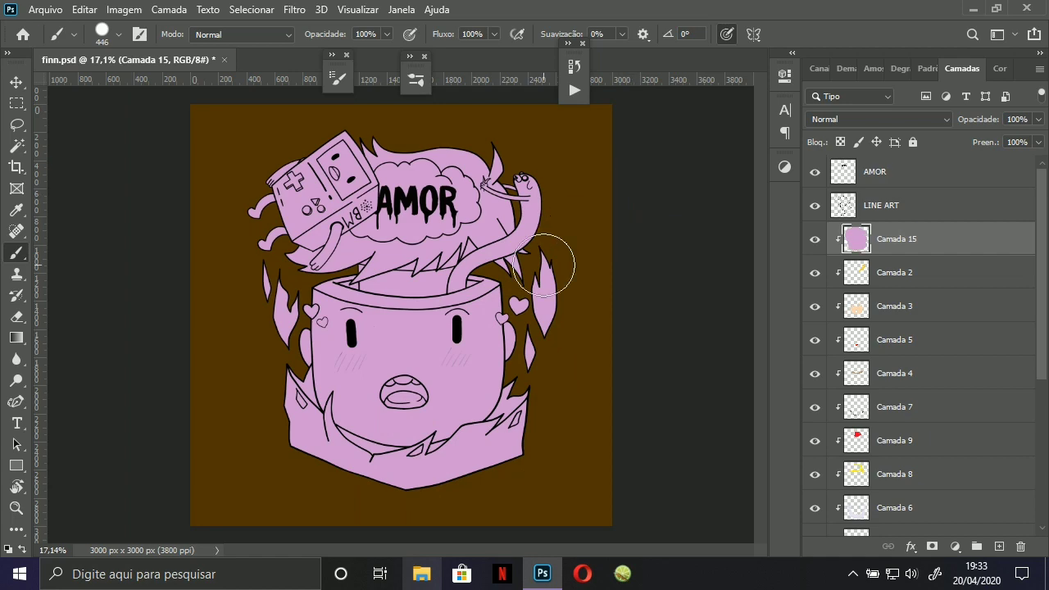
Try other blend modes on Camada 15 and set it to Multiply (Multiplicação).
{"action": "left_click", "coordinate": [902, 119]}
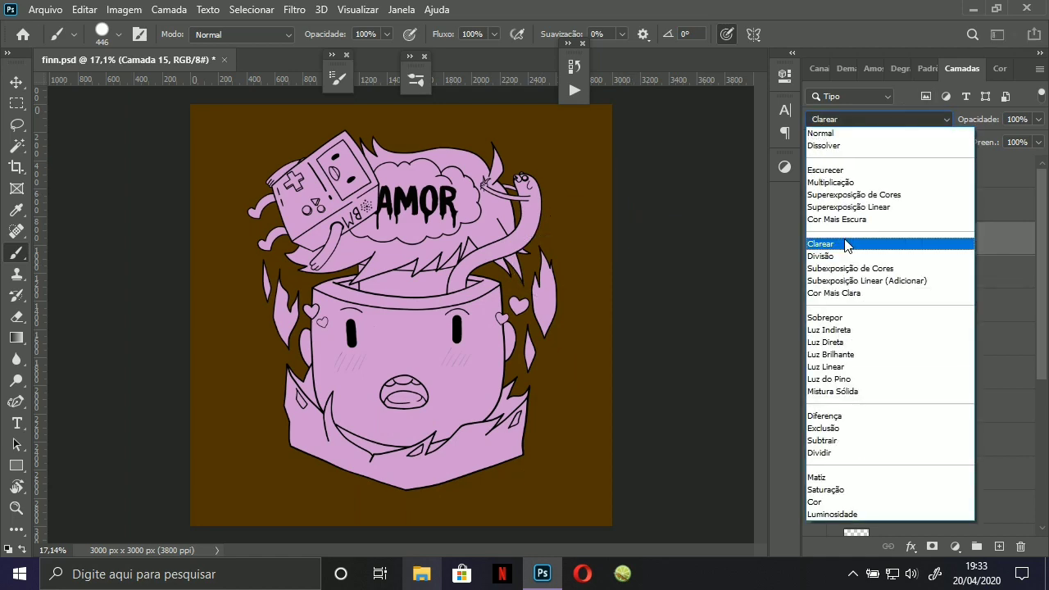
{"action": "left_click", "coordinate": [853, 182]}
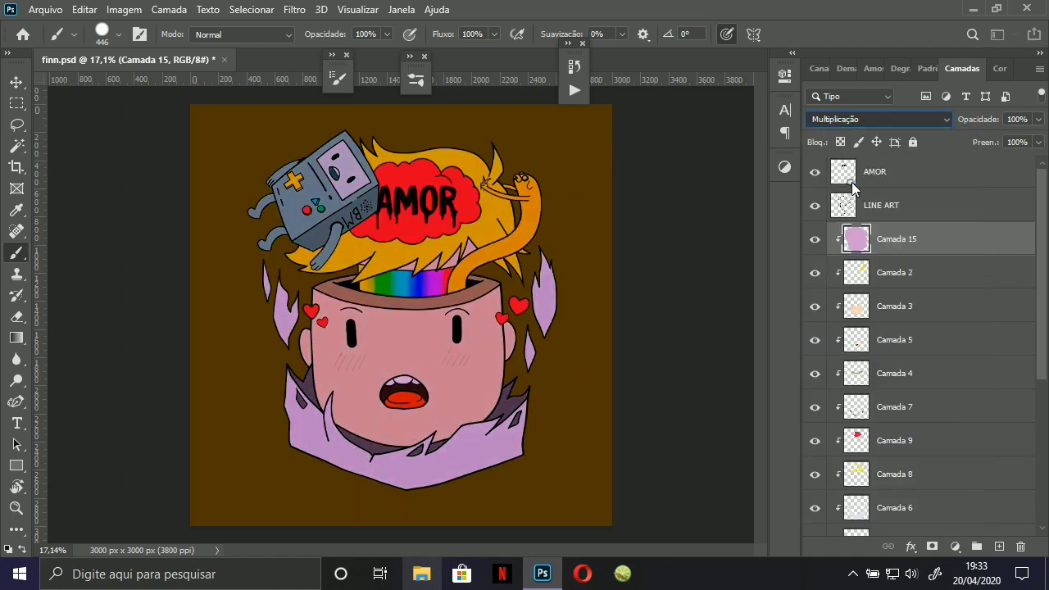
{"action": "left_click", "coordinate": [869, 118]}
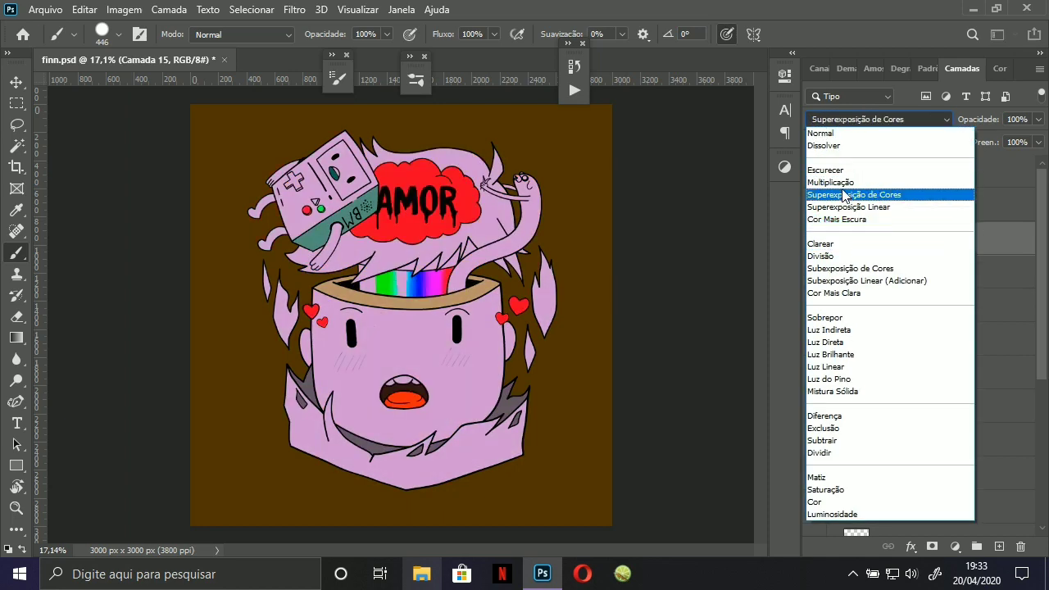
{"action": "left_click", "coordinate": [844, 183]}
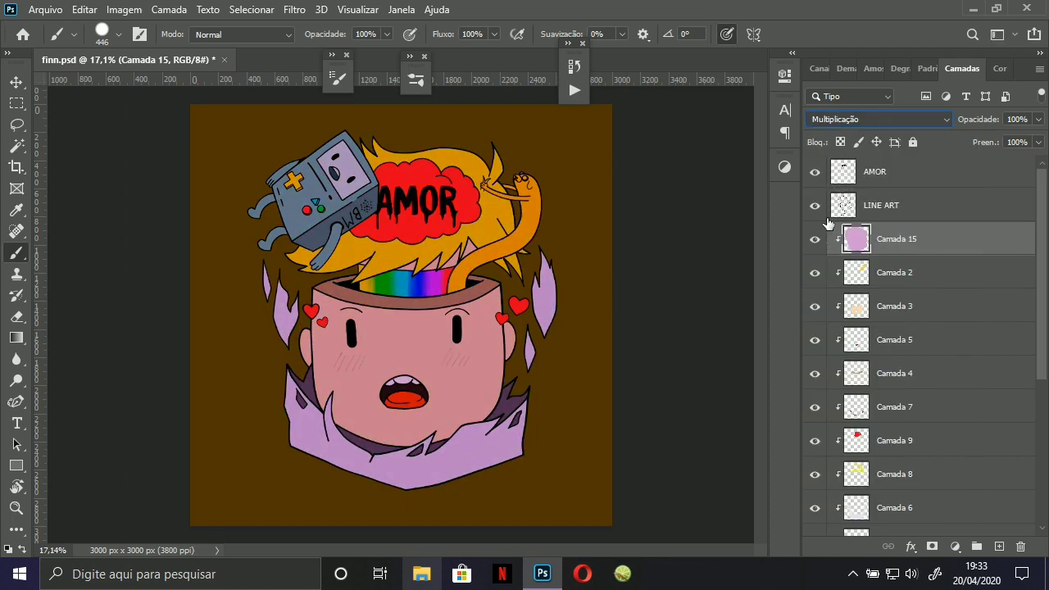
Darken Camada 15 with Hue/Saturation, setting lightness to -76.
{"action": "key", "text": "ctrl+u"}
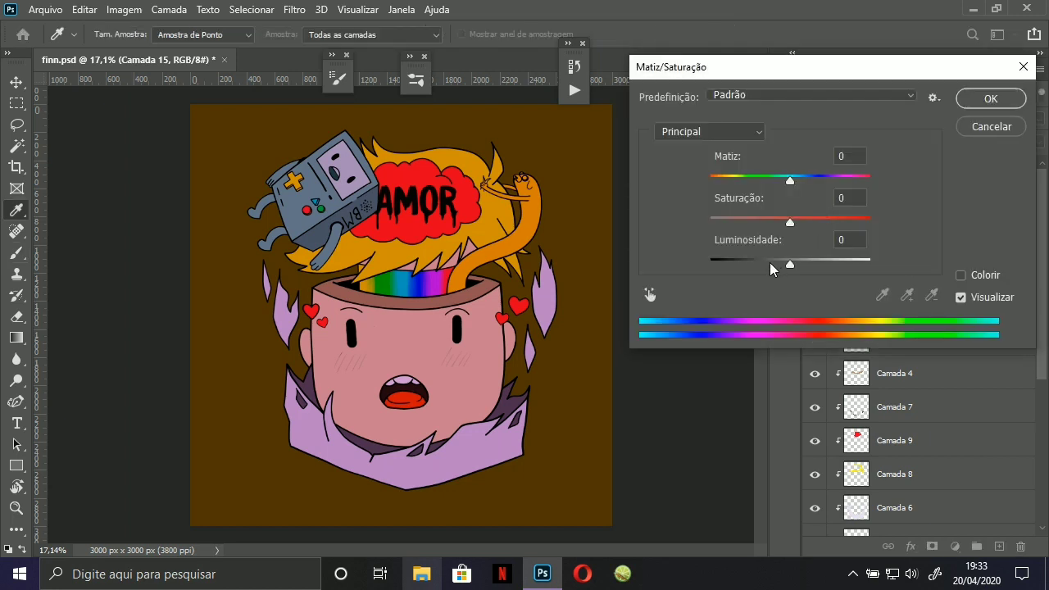
{"action": "left_click", "coordinate": [770, 268]}
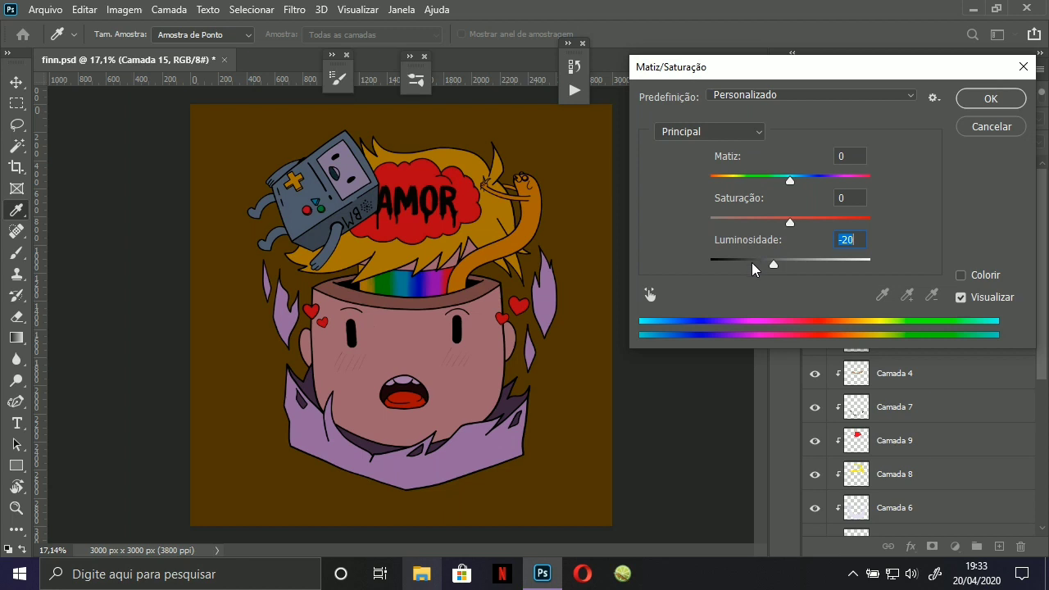
{"action": "left_click_drag", "start_coordinate": [762, 272], "coordinate": [732, 279]}
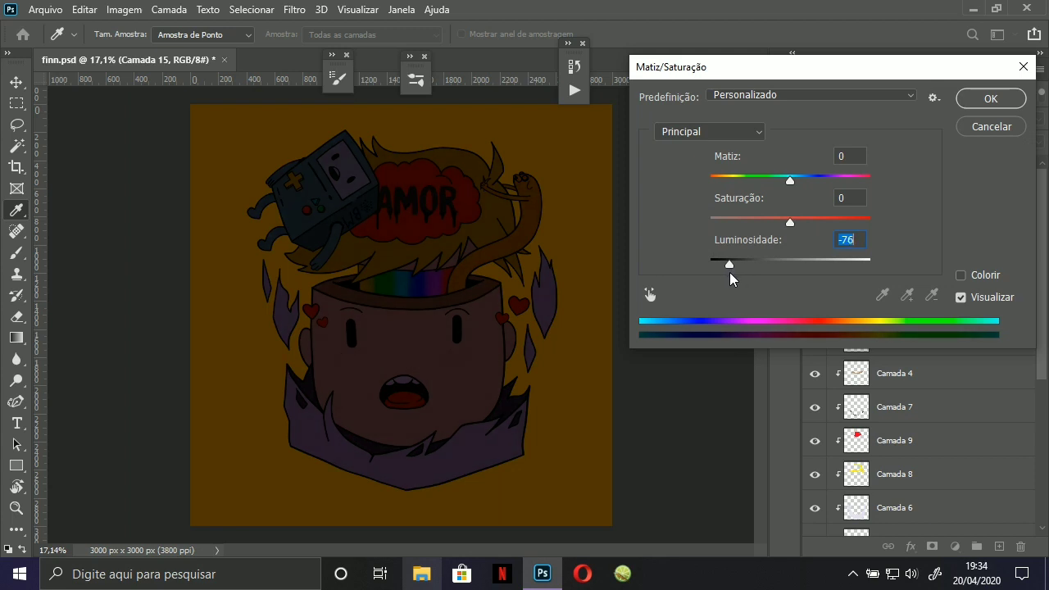
{"action": "left_click", "coordinate": [1001, 102]}
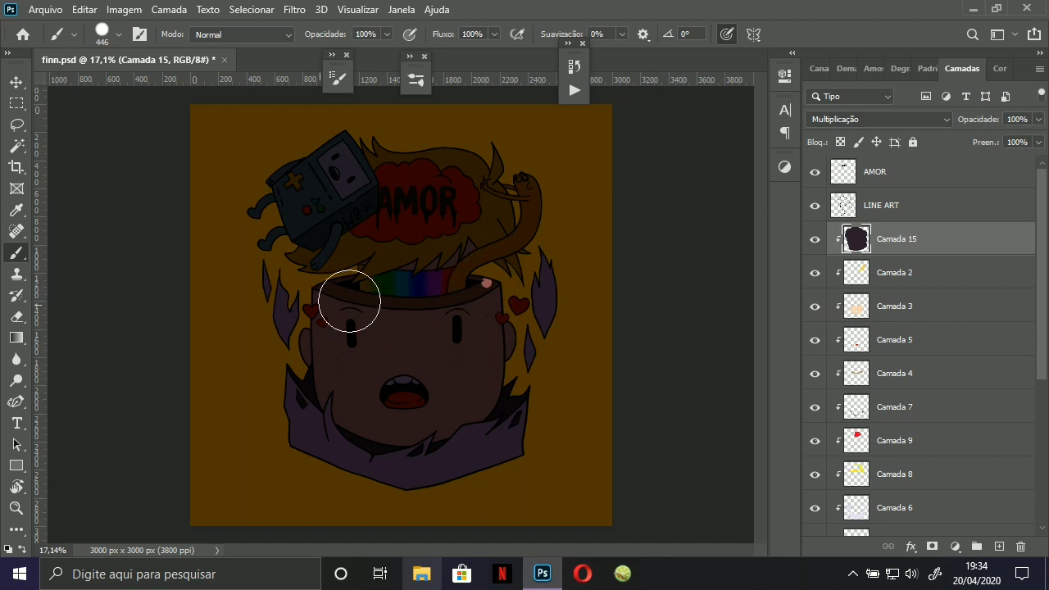
Try erasing the shading down the side of the face, and undo the strokes together with the Camada 15 darkening.
{"action": "key", "text": "e"}
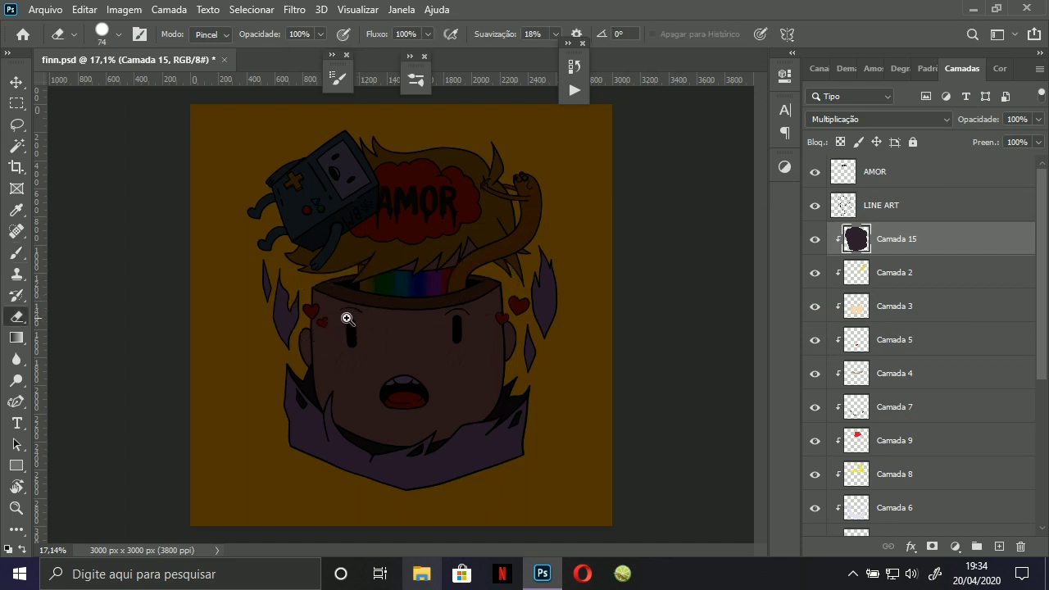
{"action": "left_click_drag", "start_coordinate": [347, 318], "coordinate": [370, 312]}
{"action": "left_click_drag", "start_coordinate": [328, 304], "coordinate": [356, 440]}
{"action": "key", "text": "ctrl+z"}
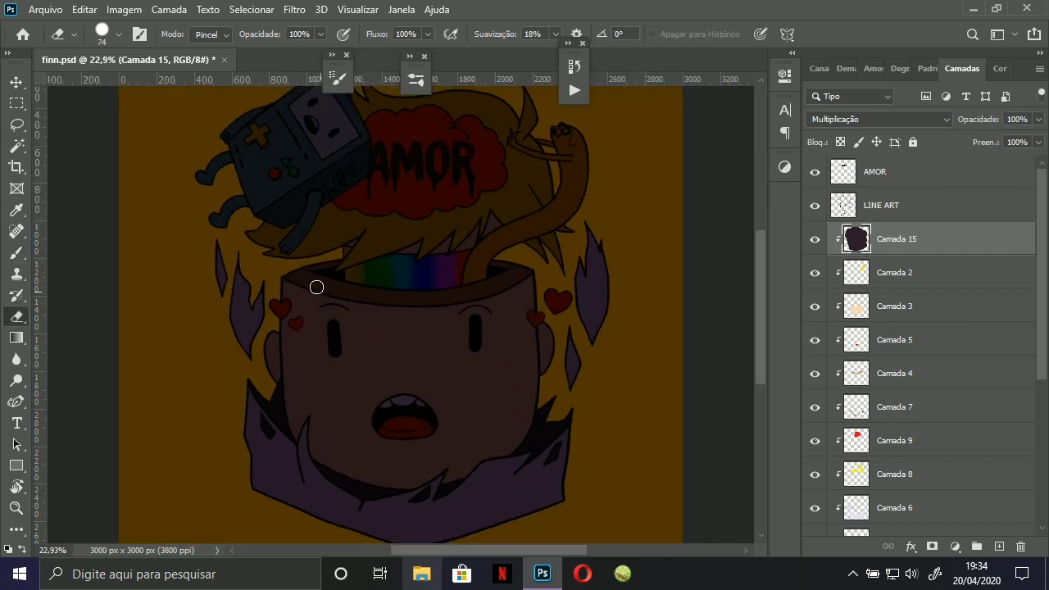
{"action": "left_click_drag", "start_coordinate": [317, 287], "coordinate": [367, 459]}
{"action": "key", "text": "ctrl+z"}
{"action": "scroll", "coordinate": [314, 324], "scroll_direction": "down", "scroll_amount": 1}
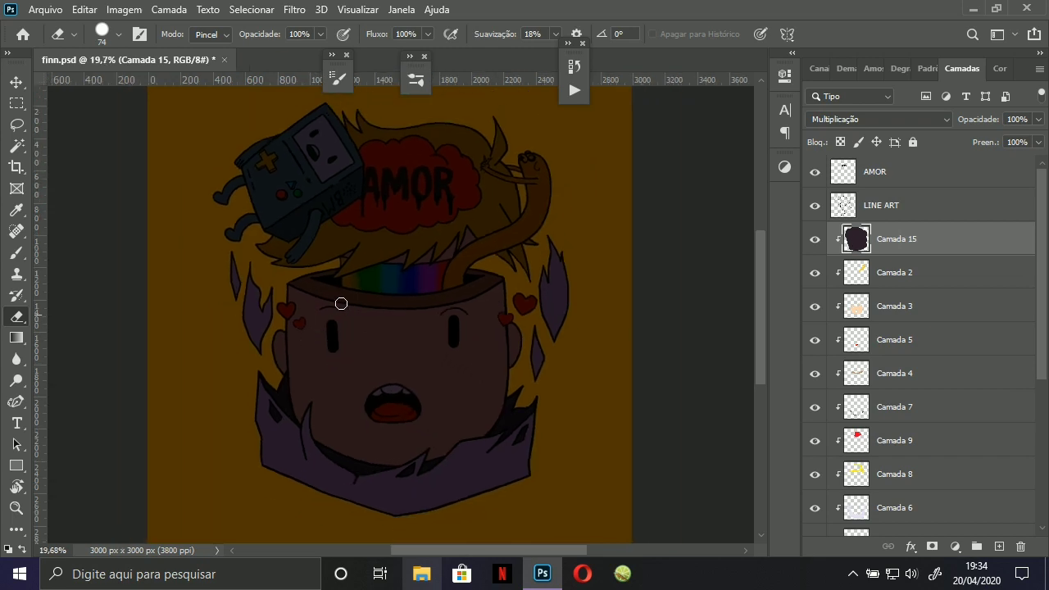
{"action": "key", "text": "b"}
{"action": "key", "text": "ctrl+z"}
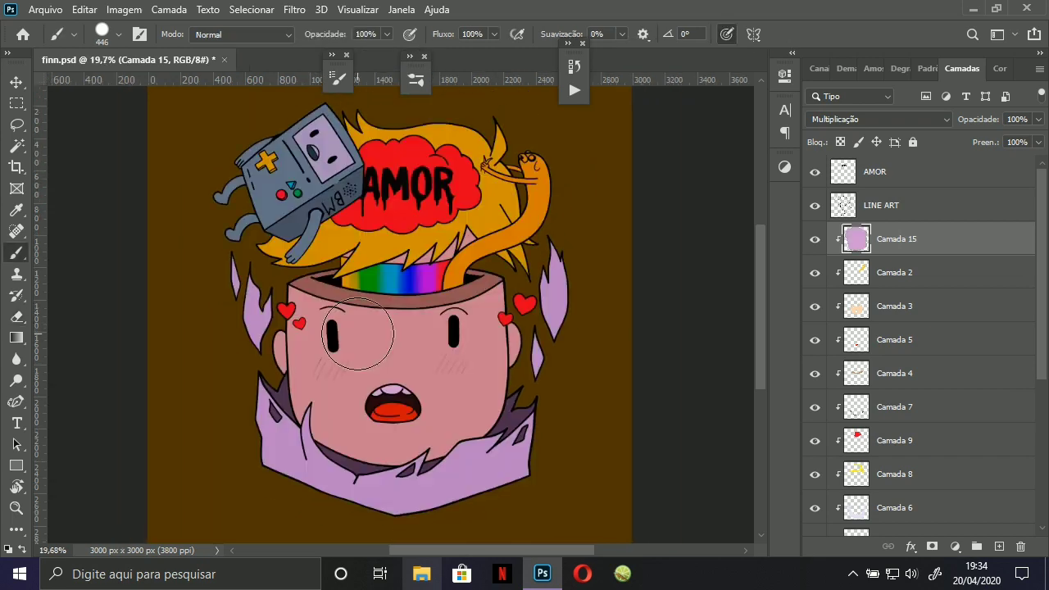
Darken Camada 15 with Hue/Saturation, using a lightness of -60.
{"action": "key", "text": "i"}
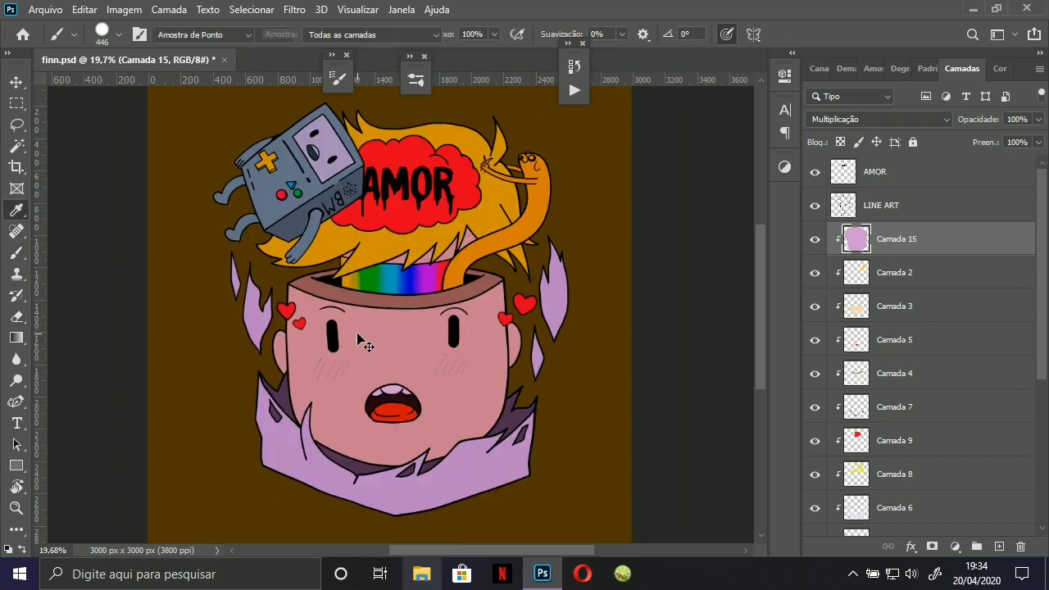
{"action": "key", "text": "ctrl+u"}
{"action": "left_click", "coordinate": [761, 263]}
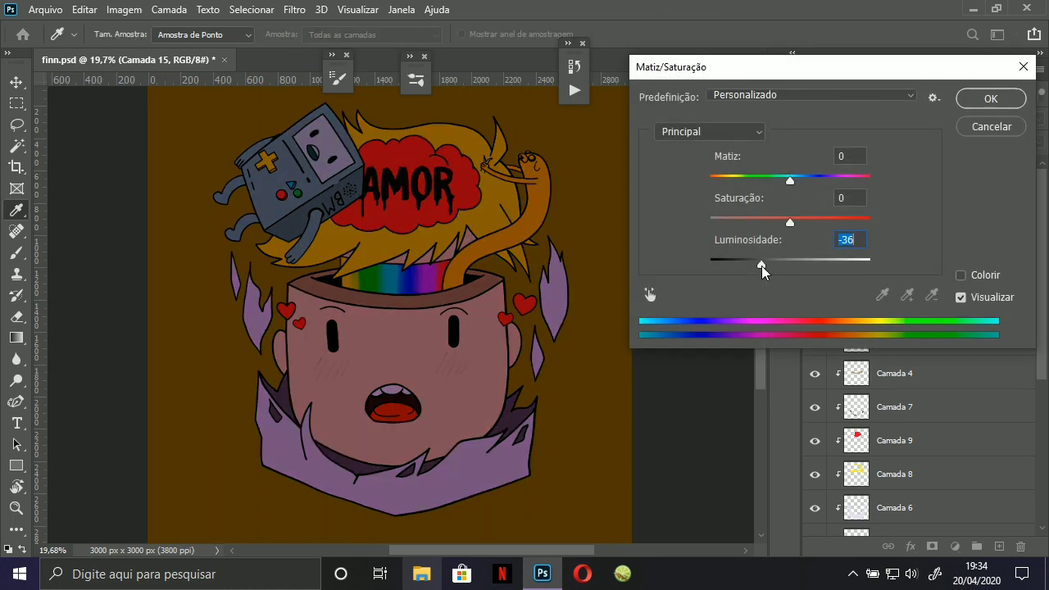
{"action": "left_click", "coordinate": [743, 264]}
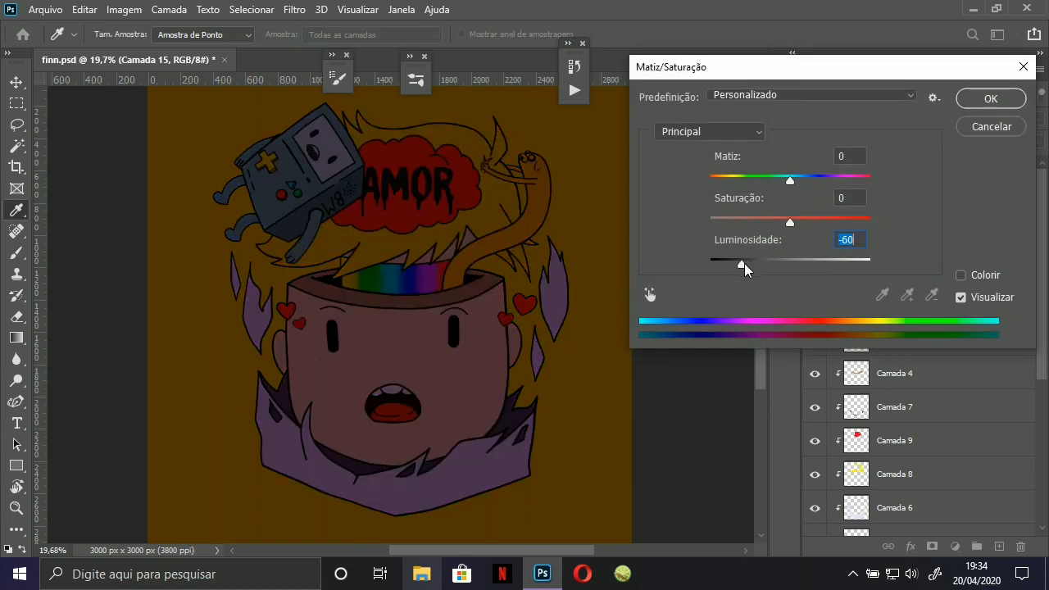
{"action": "key", "text": "b"}
{"action": "left_click", "coordinate": [972, 98]}
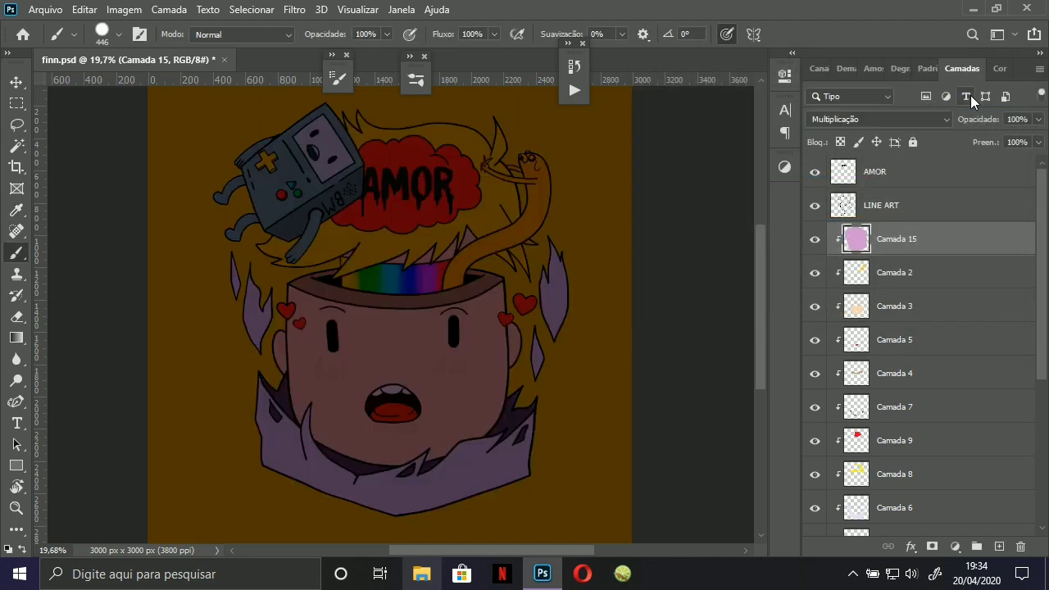
Add a new layer above Camada 15 and choose the hard round pressure-size brush at 44 px.
{"action": "mouse_move", "coordinate": [470, 291]}
{"action": "left_mouse_down"}
{"action": "mouse_move", "coordinate": [509, 279]}
{"action": "mouse_move", "coordinate": [476, 286]}
{"action": "left_mouse_up"}
{"action": "key", "text": "e"}
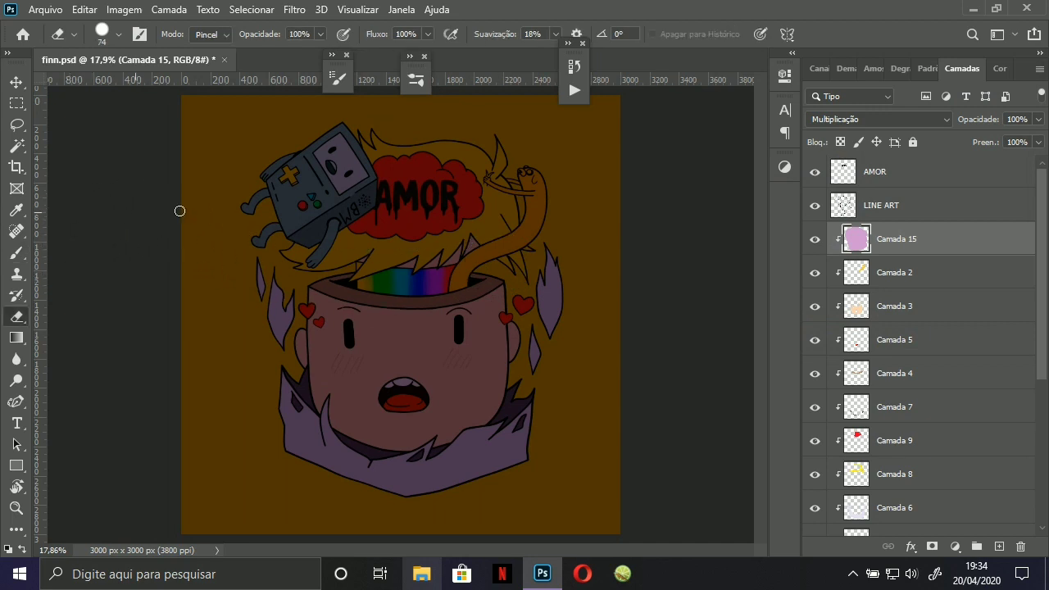
{"action": "key", "text": "ctrl+z"}
{"action": "left_click", "coordinate": [999, 545]}
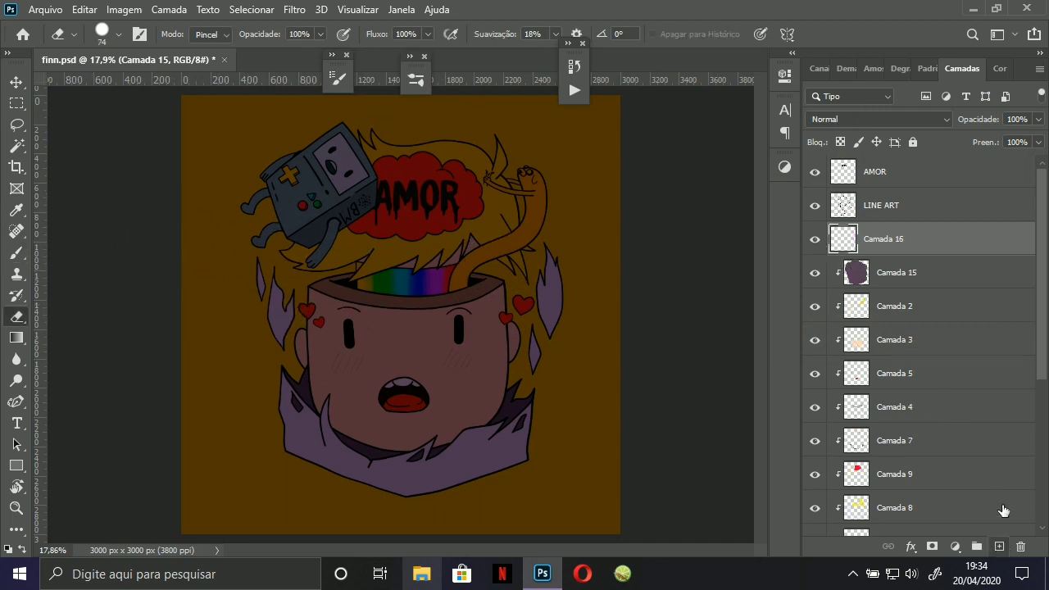
{"action": "key", "text": "b"}
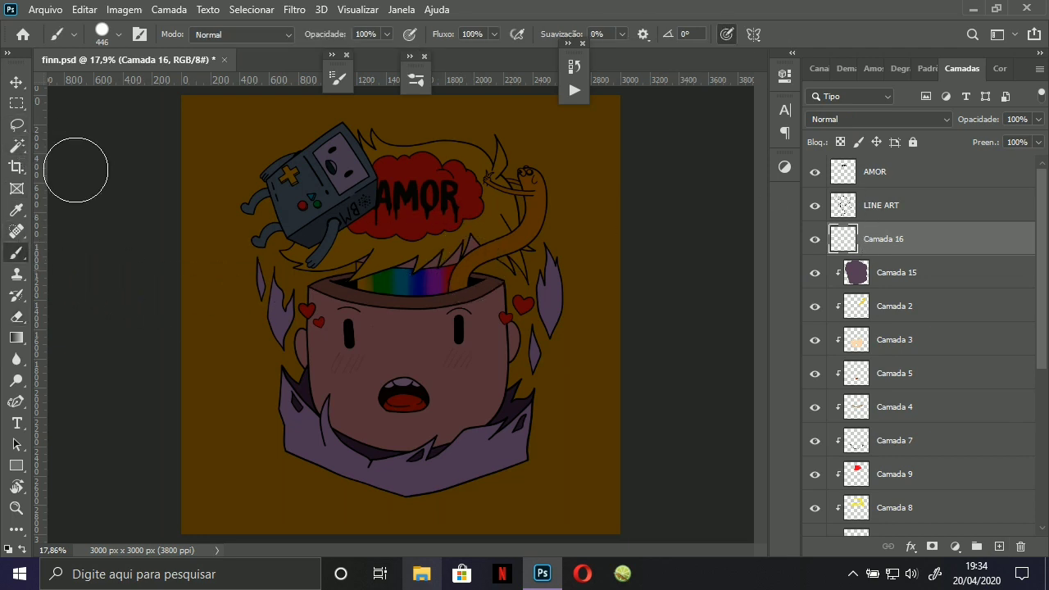
{"action": "left_click", "coordinate": [112, 38]}
{"action": "left_click", "coordinate": [111, 36]}
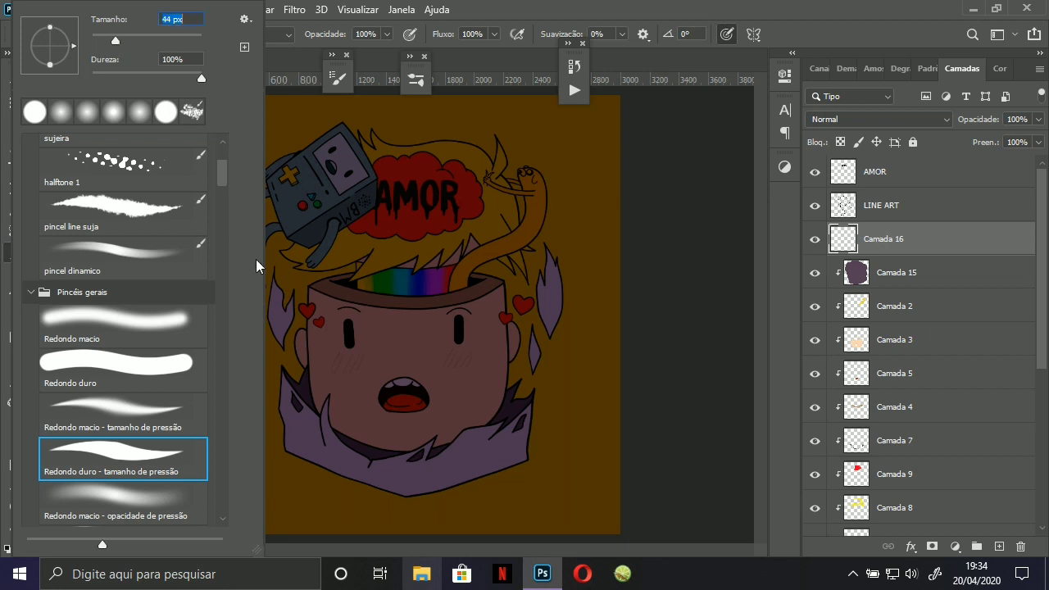
{"action": "left_click", "coordinate": [304, 252]}
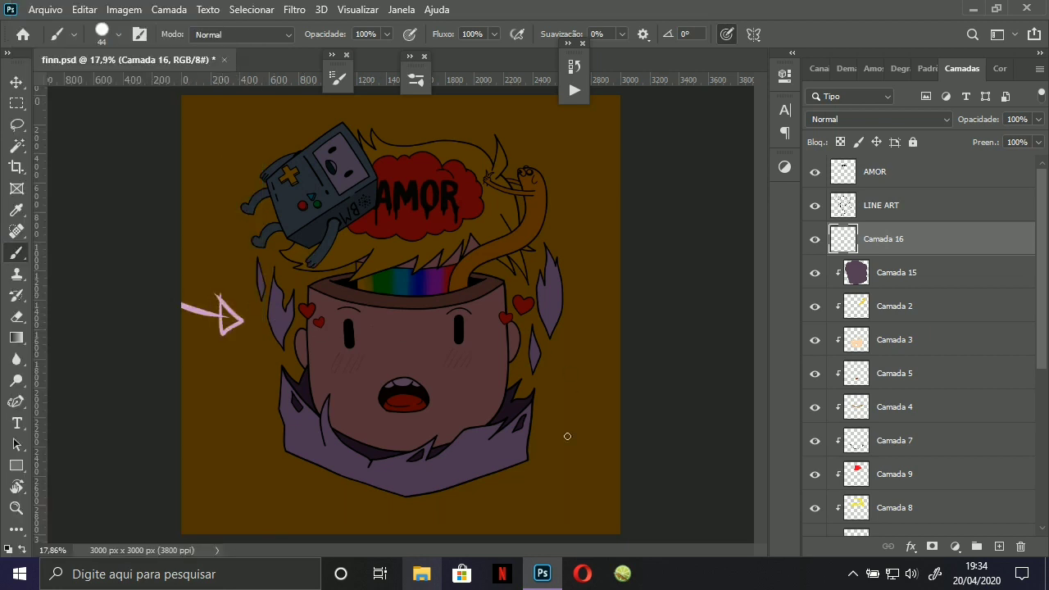
Sketch temporary light-direction arrows and guide lines around the head on Camada 16, and undo them.
{"action": "left_click_drag", "start_coordinate": [561, 500], "coordinate": [561, 426]}
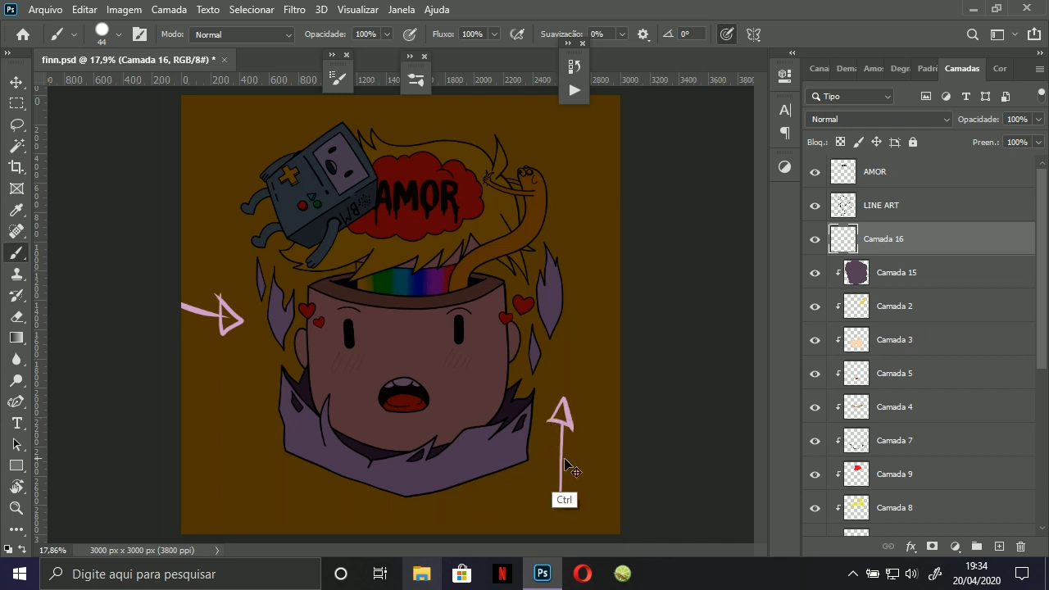
{"action": "key", "text": "ctrl+z"}
{"action": "key", "text": "ctrl+z"}
{"action": "key", "text": "ctrl+z"}
{"action": "key", "text": "ctrl+z"}
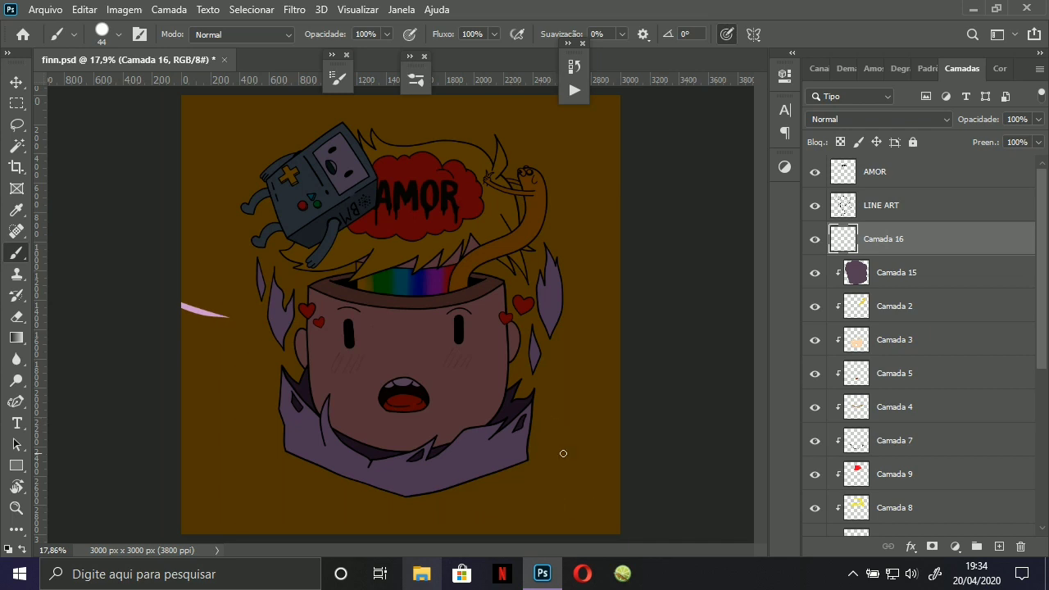
{"action": "mouse_move", "coordinate": [406, 227]}
{"action": "left_mouse_down"}
{"action": "mouse_move", "coordinate": [396, 330]}
{"action": "mouse_move", "coordinate": [422, 213]}
{"action": "left_mouse_up"}
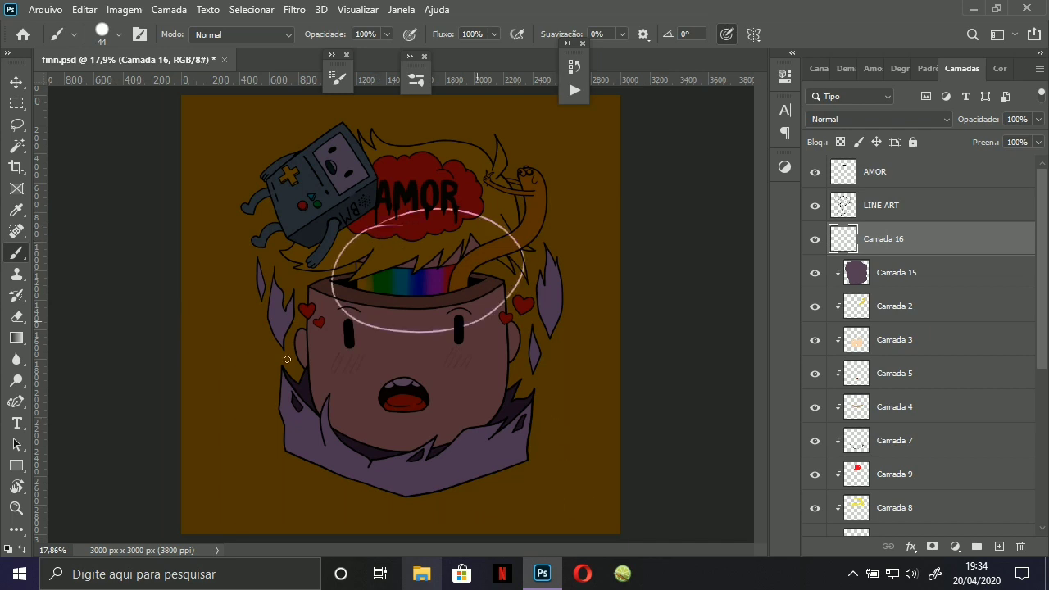
{"action": "key", "text": "ctrl+z"}
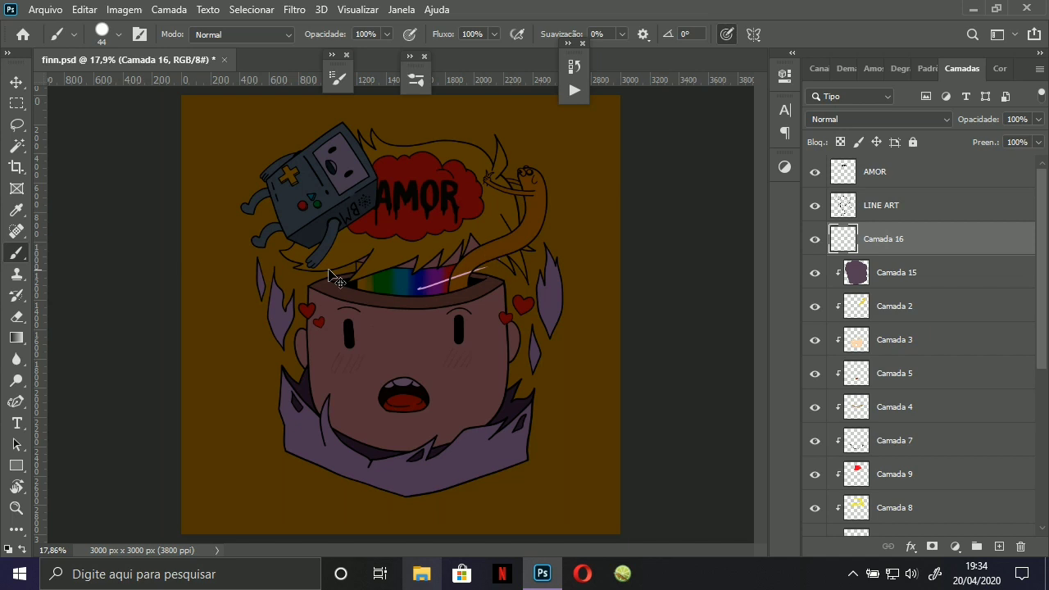
{"action": "key", "text": "ctrl+z"}
{"action": "left_click_drag", "start_coordinate": [336, 345], "coordinate": [352, 344]}
{"action": "left_click_drag", "start_coordinate": [303, 280], "coordinate": [321, 422]}
{"action": "key", "text": "ctrl+z"}
Erase the shading over the rainbow inside the open head on Camada 15.
{"action": "key", "text": "e"}
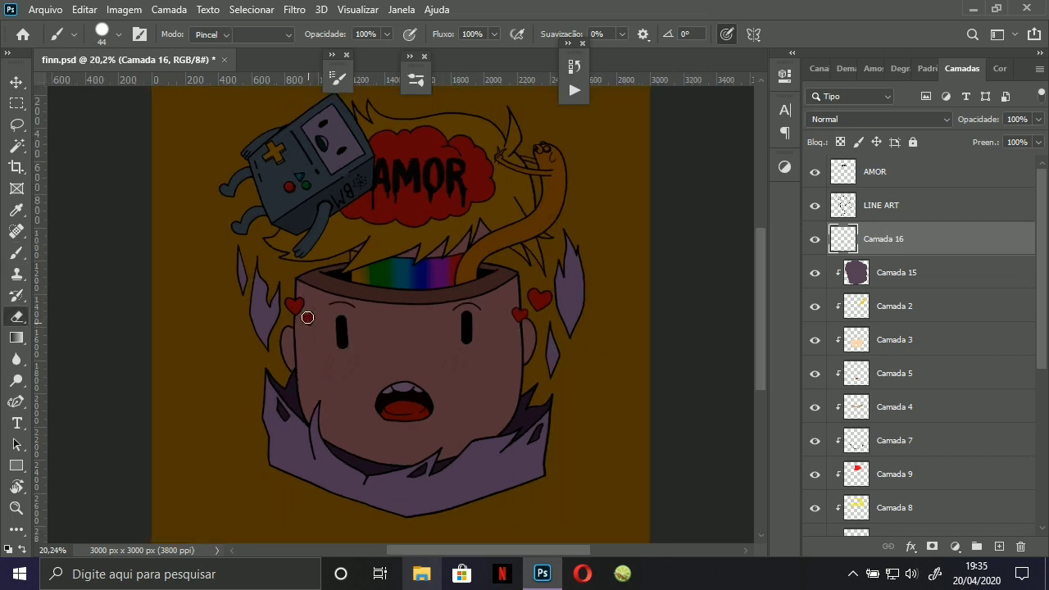
{"action": "left_click", "coordinate": [885, 277]}
{"action": "left_click_drag", "start_coordinate": [375, 241], "coordinate": [392, 243]}
{"action": "mouse_move", "coordinate": [349, 269]}
{"action": "left_mouse_down"}
{"action": "mouse_move", "coordinate": [353, 295]}
{"action": "mouse_move", "coordinate": [345, 288]}
{"action": "mouse_move", "coordinate": [394, 271]}
{"action": "mouse_move", "coordinate": [341, 289]}
{"action": "mouse_move", "coordinate": [373, 282]}
{"action": "mouse_move", "coordinate": [366, 299]}
{"action": "mouse_move", "coordinate": [349, 298]}
{"action": "mouse_move", "coordinate": [388, 299]}
{"action": "mouse_move", "coordinate": [341, 293]}
{"action": "mouse_move", "coordinate": [391, 272]}
{"action": "mouse_move", "coordinate": [355, 286]}
{"action": "left_mouse_up"}
{"action": "key", "text": "ctrl+z"}
{"action": "key", "text": "ctrl+z"}
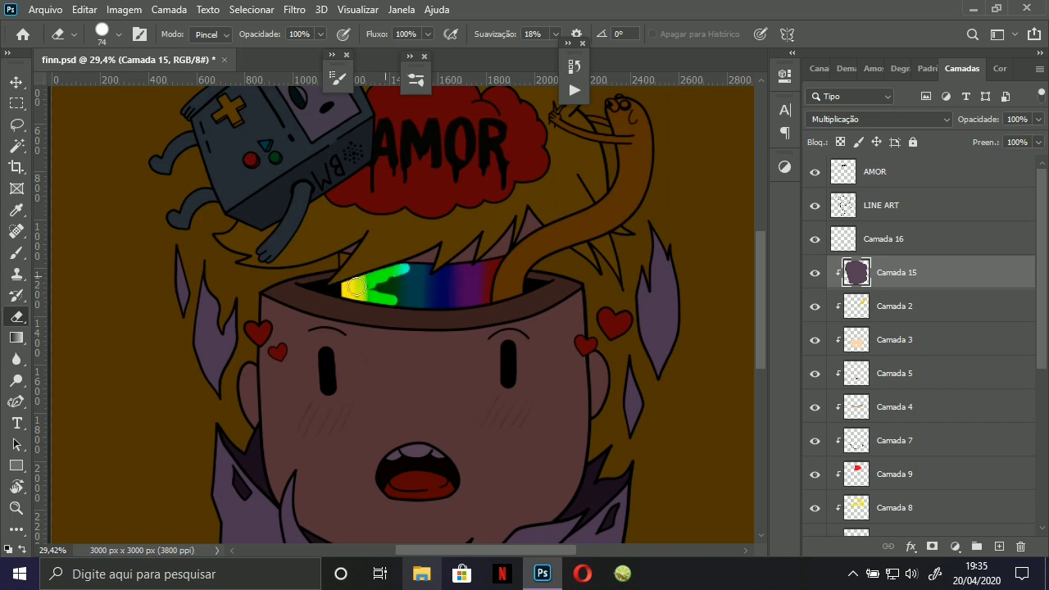
{"action": "mouse_move", "coordinate": [414, 271]}
{"action": "left_mouse_down"}
{"action": "mouse_move", "coordinate": [382, 289]}
{"action": "mouse_move", "coordinate": [425, 281]}
{"action": "mouse_move", "coordinate": [395, 303]}
{"action": "mouse_move", "coordinate": [424, 305]}
{"action": "mouse_move", "coordinate": [391, 302]}
{"action": "mouse_move", "coordinate": [451, 291]}
{"action": "mouse_move", "coordinate": [433, 281]}
{"action": "mouse_move", "coordinate": [486, 266]}
{"action": "left_mouse_up"}
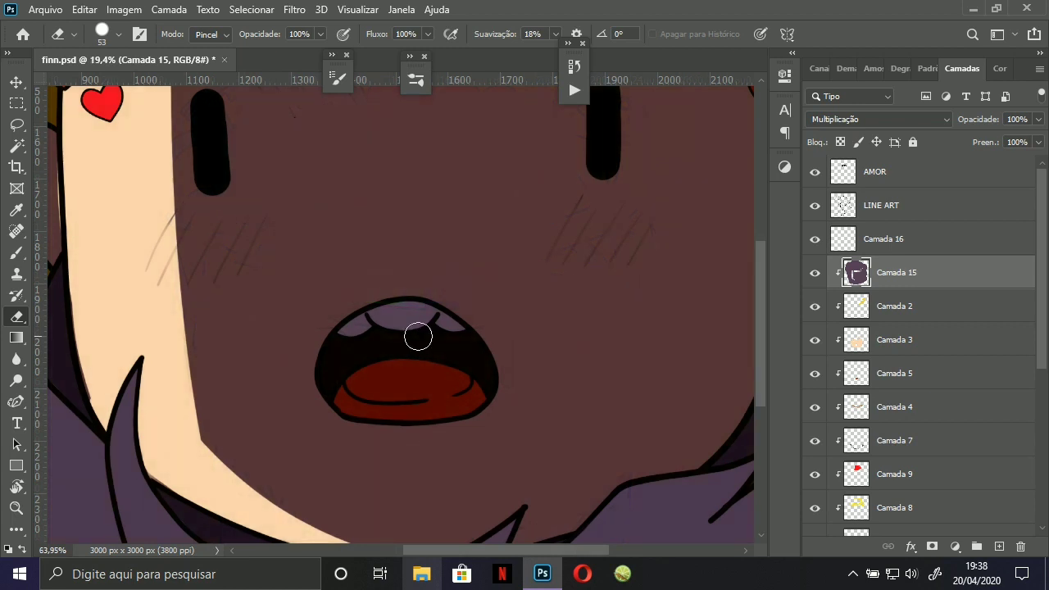
Erase an arrow in the shading pointing at the mouth to mark the light direction, and try light strips across the mouth.
{"action": "left_click_drag", "start_coordinate": [213, 316], "coordinate": [277, 327]}
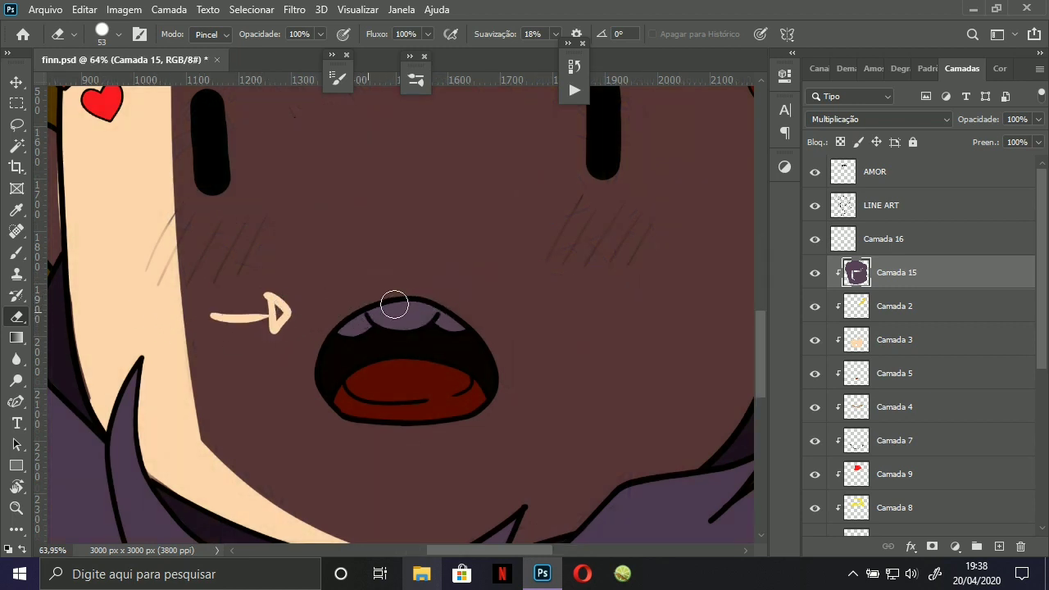
{"action": "mouse_move", "coordinate": [420, 299]}
{"action": "left_mouse_down"}
{"action": "mouse_move", "coordinate": [378, 311]}
{"action": "mouse_move", "coordinate": [390, 420]}
{"action": "left_mouse_up"}
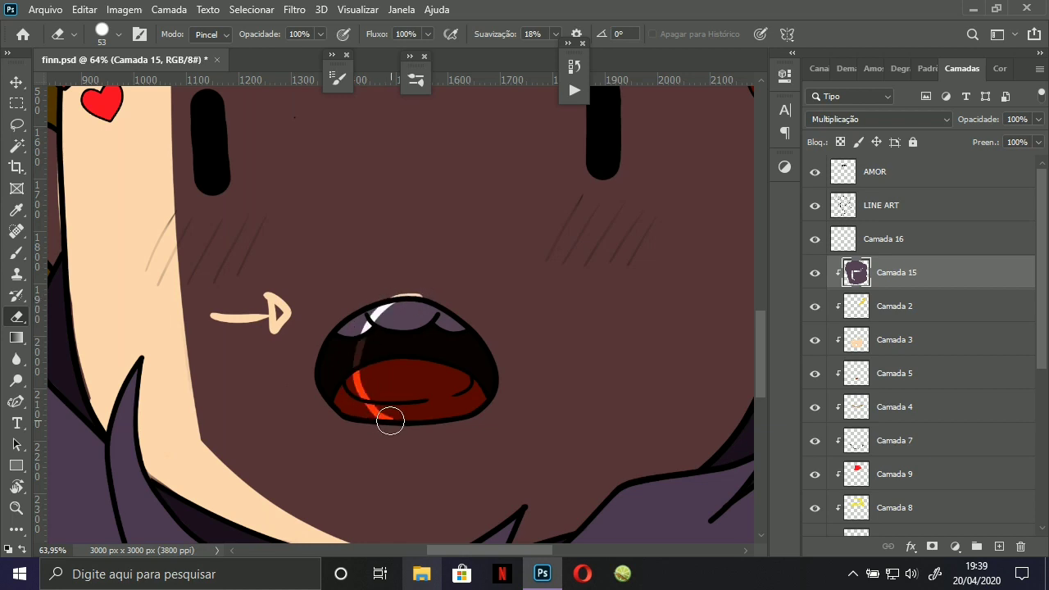
{"action": "key", "text": "ctrl+z"}
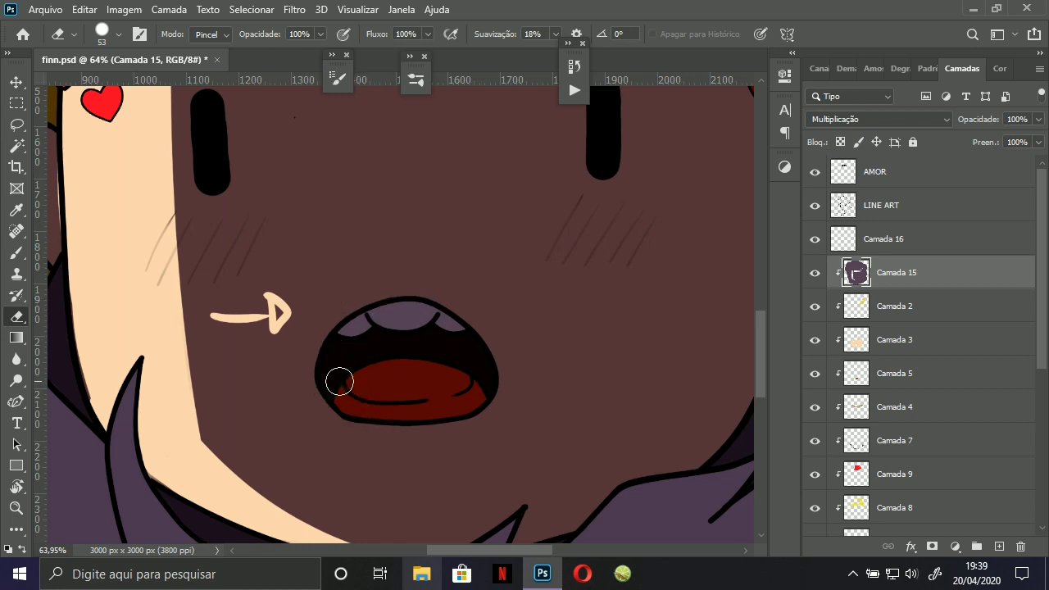
{"action": "mouse_move", "coordinate": [454, 371]}
{"action": "left_mouse_down"}
{"action": "mouse_move", "coordinate": [420, 310]}
{"action": "mouse_move", "coordinate": [463, 395]}
{"action": "left_mouse_up"}
{"action": "key", "text": "ctrl+z"}
{"action": "mouse_move", "coordinate": [420, 308]}
{"action": "left_mouse_down"}
{"action": "mouse_move", "coordinate": [461, 340]}
{"action": "mouse_move", "coordinate": [447, 339]}
{"action": "mouse_move", "coordinate": [462, 334]}
{"action": "mouse_move", "coordinate": [470, 378]}
{"action": "mouse_move", "coordinate": [447, 324]}
{"action": "mouse_move", "coordinate": [477, 401]}
{"action": "mouse_move", "coordinate": [476, 360]}
{"action": "mouse_move", "coordinate": [469, 399]}
{"action": "mouse_move", "coordinate": [465, 332]}
{"action": "mouse_move", "coordinate": [477, 414]}
{"action": "mouse_move", "coordinate": [472, 359]}
{"action": "mouse_move", "coordinate": [461, 400]}
{"action": "mouse_move", "coordinate": [425, 421]}
{"action": "mouse_move", "coordinate": [447, 357]}
{"action": "mouse_move", "coordinate": [437, 420]}
{"action": "mouse_move", "coordinate": [465, 378]}
{"action": "mouse_move", "coordinate": [457, 356]}
{"action": "mouse_move", "coordinate": [453, 417]}
{"action": "mouse_move", "coordinate": [484, 395]}
{"action": "mouse_move", "coordinate": [453, 386]}
{"action": "mouse_move", "coordinate": [487, 402]}
{"action": "mouse_move", "coordinate": [487, 420]}
{"action": "mouse_move", "coordinate": [467, 439]}
{"action": "mouse_move", "coordinate": [428, 426]}
{"action": "left_mouse_up"}
{"action": "key", "text": "ctrl+z"}
{"action": "key", "text": "ctrl+z"}
Erase the shading over the right side of the teeth, mouth interior and tongue on Camada 15.
{"action": "key", "text": "b"}
{"action": "key", "text": "e"}
{"action": "left_click_drag", "start_coordinate": [461, 376], "coordinate": [479, 405]}
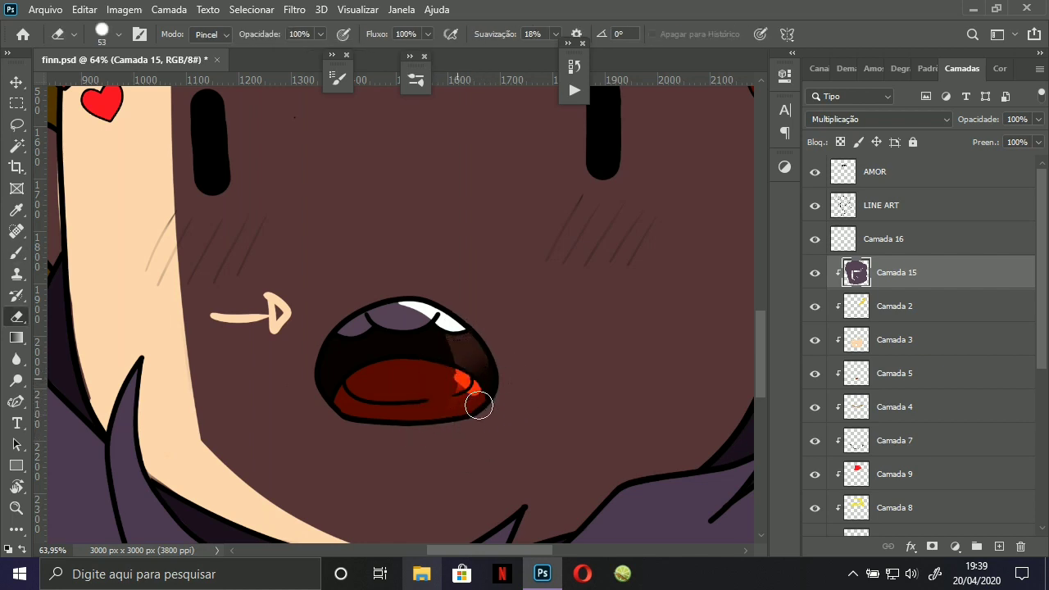
{"action": "key", "text": "ctrl+z"}
{"action": "left_click_drag", "start_coordinate": [453, 390], "coordinate": [461, 374]}
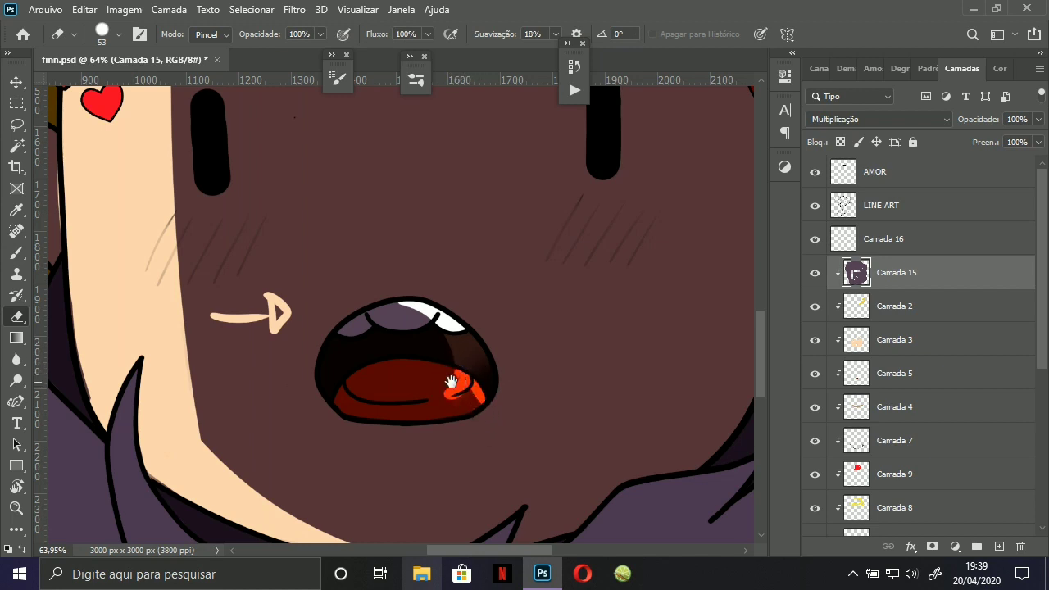
{"action": "key", "text": "ctrl+z"}
{"action": "mouse_move", "coordinate": [426, 363]}
{"action": "left_mouse_down"}
{"action": "mouse_move", "coordinate": [448, 400]}
{"action": "mouse_move", "coordinate": [443, 391]}
{"action": "mouse_move", "coordinate": [468, 377]}
{"action": "left_mouse_up"}
{"action": "key", "text": "ctrl+z"}
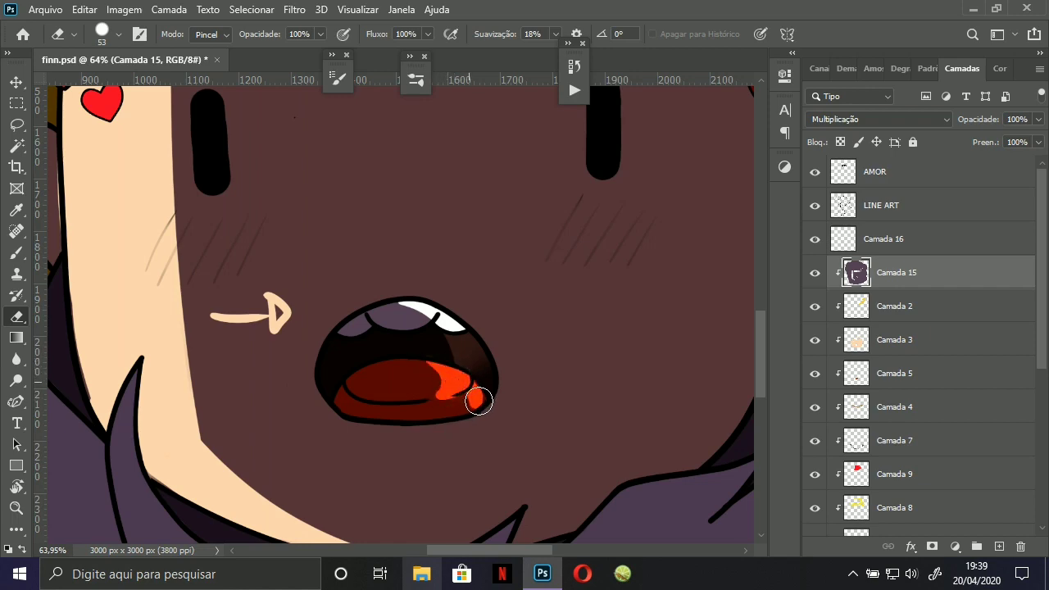
{"action": "mouse_move", "coordinate": [481, 400]}
{"action": "left_mouse_down"}
{"action": "mouse_move", "coordinate": [419, 408]}
{"action": "mouse_move", "coordinate": [472, 394]}
{"action": "left_mouse_up"}
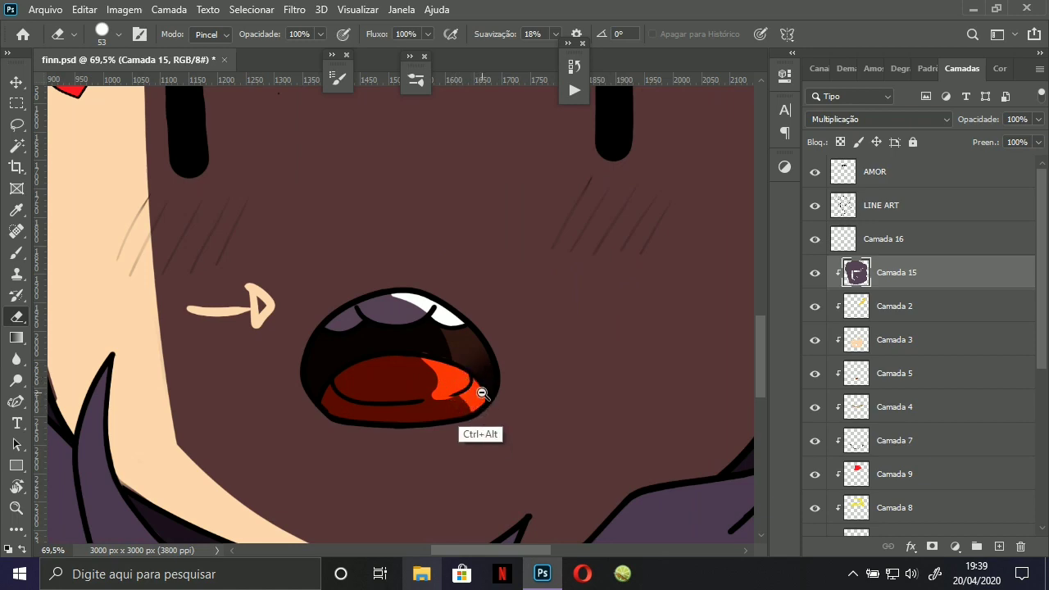
{"action": "mouse_move", "coordinate": [482, 392]}
{"action": "left_mouse_down"}
{"action": "mouse_move", "coordinate": [407, 398]}
{"action": "mouse_move", "coordinate": [380, 416]}
{"action": "mouse_move", "coordinate": [496, 387]}
{"action": "left_mouse_up"}
{"action": "mouse_move", "coordinate": [427, 394]}
{"action": "left_mouse_down"}
{"action": "mouse_move", "coordinate": [331, 380]}
{"action": "mouse_move", "coordinate": [442, 322]}
{"action": "left_mouse_up"}
{"action": "key", "text": "ctrl+z"}
Soften the edges of the lit areas on the teeth and tongue with a soft 154 px brush.
{"action": "key", "text": "b"}
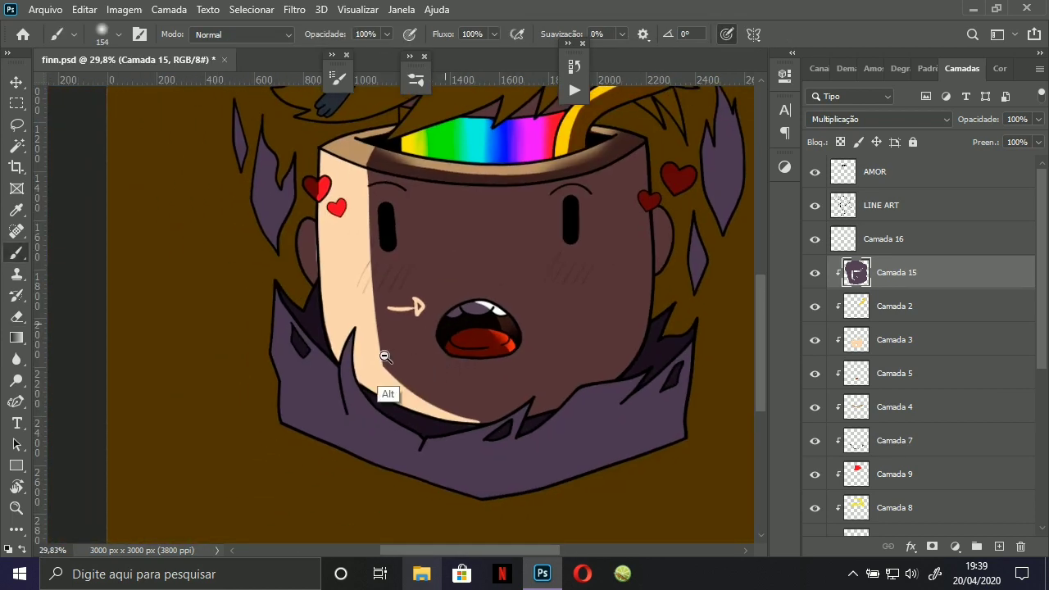
{"action": "left_click_drag", "start_coordinate": [509, 334], "coordinate": [579, 317]}
{"action": "key", "text": "e"}
{"action": "key", "text": "b"}
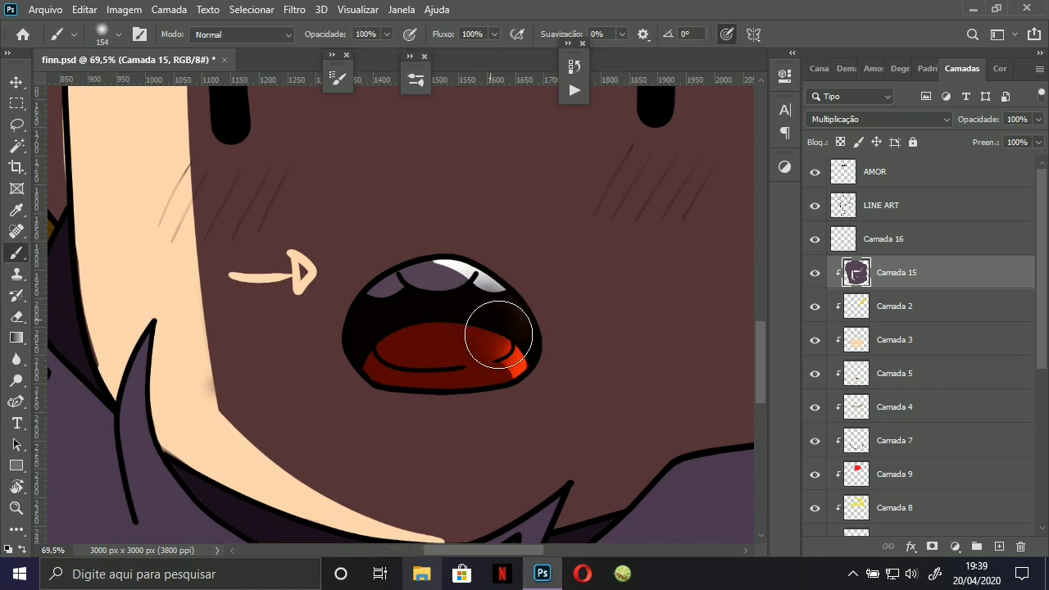
{"action": "left_click_drag", "start_coordinate": [499, 336], "coordinate": [453, 342]}
{"action": "left_click_drag", "start_coordinate": [541, 250], "coordinate": [490, 270]}
Try erasing the shading beside the right eye on Camada 15, and undo the strokes.
{"action": "mouse_move", "coordinate": [563, 215]}
{"action": "left_mouse_down"}
{"action": "mouse_move", "coordinate": [535, 248]}
{"action": "mouse_move", "coordinate": [648, 232]}
{"action": "left_mouse_up"}
{"action": "key", "text": "e"}
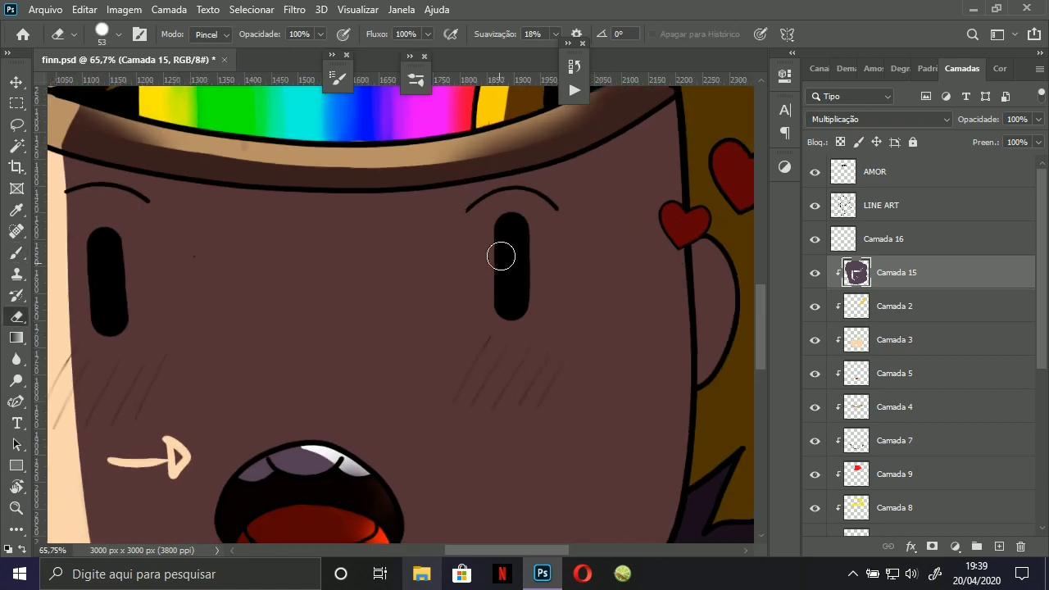
{"action": "left_click_drag", "start_coordinate": [494, 236], "coordinate": [498, 325]}
{"action": "key", "text": "ctrl+z"}
{"action": "left_click_drag", "start_coordinate": [461, 259], "coordinate": [498, 215]}
{"action": "key", "text": "ctrl+z"}
{"action": "left_click_drag", "start_coordinate": [206, 260], "coordinate": [476, 310]}
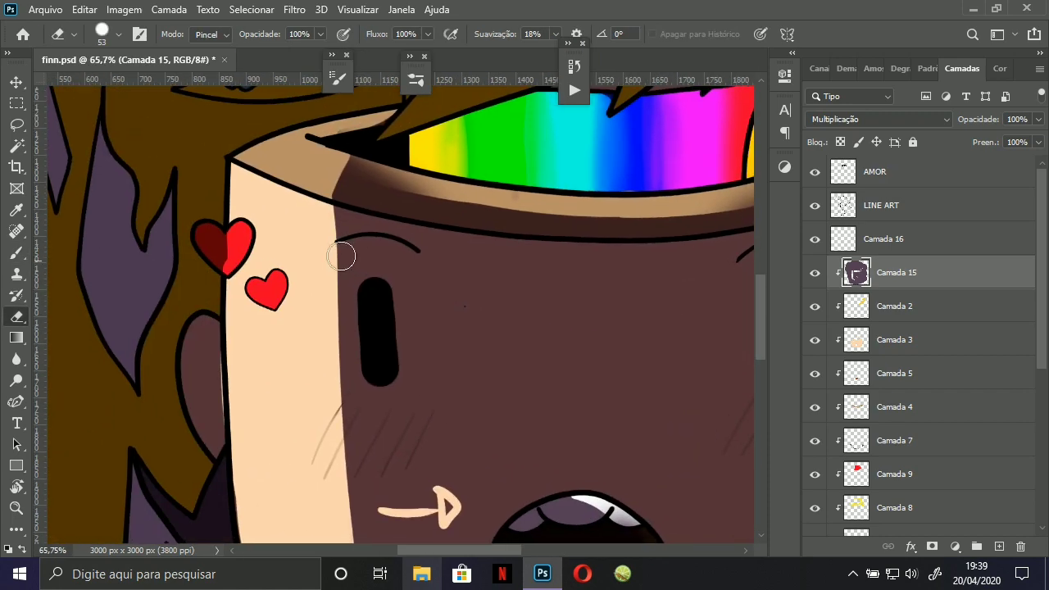
Erase a thin curved strip of shading under the left eyebrow on Camada 15.
{"action": "mouse_move", "coordinate": [327, 301]}
{"action": "left_mouse_down"}
{"action": "mouse_move", "coordinate": [356, 253]}
{"action": "mouse_move", "coordinate": [387, 241]}
{"action": "mouse_move", "coordinate": [333, 261]}
{"action": "left_mouse_up"}
{"action": "key", "text": "ctrl+z"}
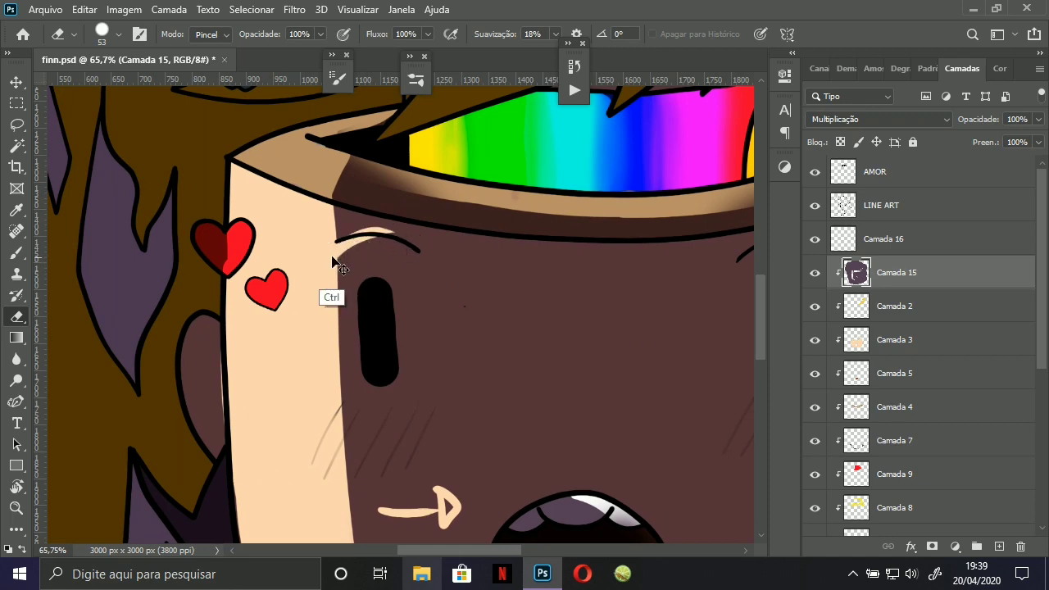
{"action": "key", "text": "ctrl+z"}
{"action": "key", "text": "ctrl+shift+z"}
{"action": "key", "text": "ctrl+z"}
{"action": "left_click_drag", "start_coordinate": [328, 300], "coordinate": [391, 247]}
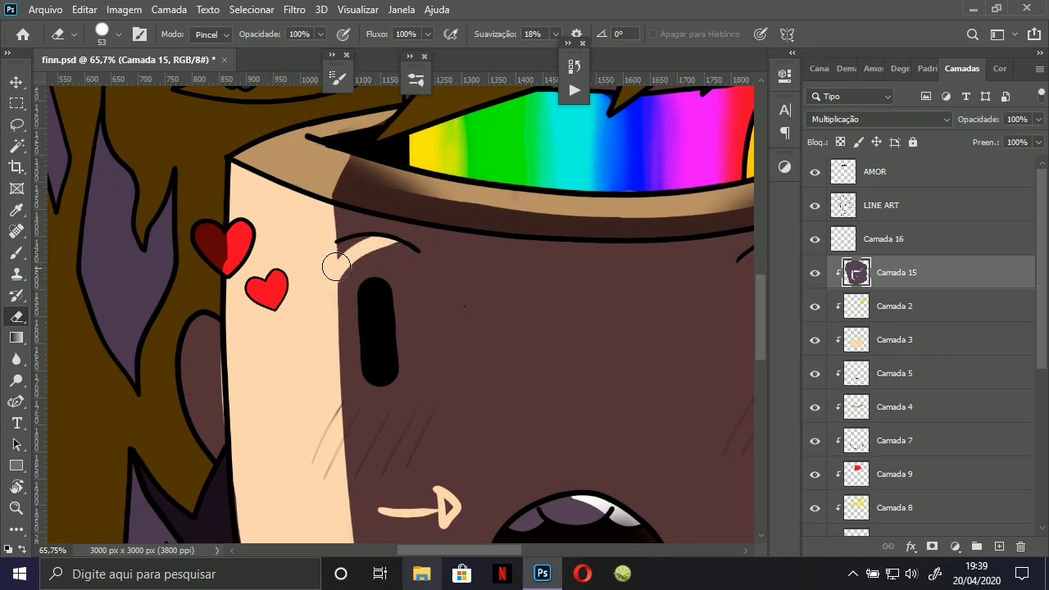
{"action": "left_click_drag", "start_coordinate": [333, 267], "coordinate": [384, 248]}
{"action": "scroll", "coordinate": [384, 258], "scroll_direction": "down", "scroll_amount": 10}
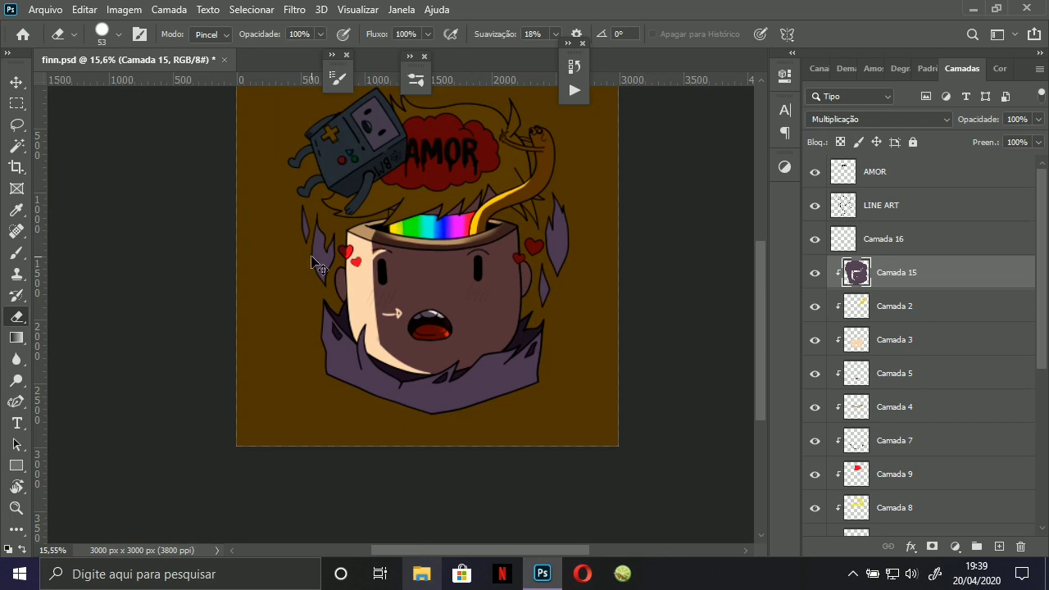
{"action": "scroll", "coordinate": [390, 245], "scroll_direction": "up", "scroll_amount": 10}
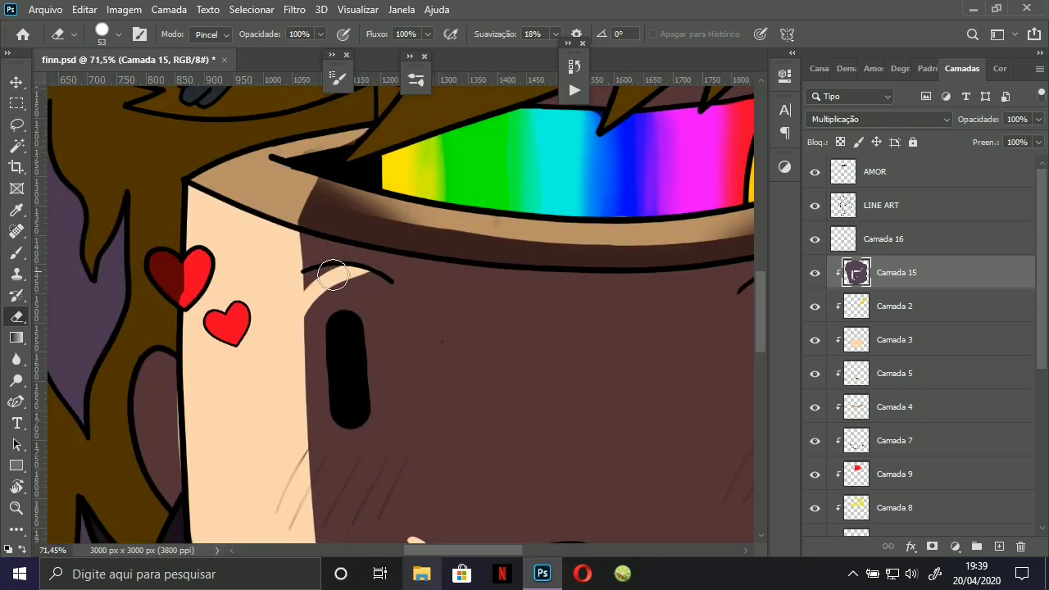
{"action": "mouse_move", "coordinate": [308, 277]}
{"action": "left_mouse_down"}
{"action": "mouse_move", "coordinate": [385, 283]}
{"action": "mouse_move", "coordinate": [245, 305]}
{"action": "mouse_move", "coordinate": [247, 289]}
{"action": "mouse_move", "coordinate": [348, 283]}
{"action": "left_mouse_up"}
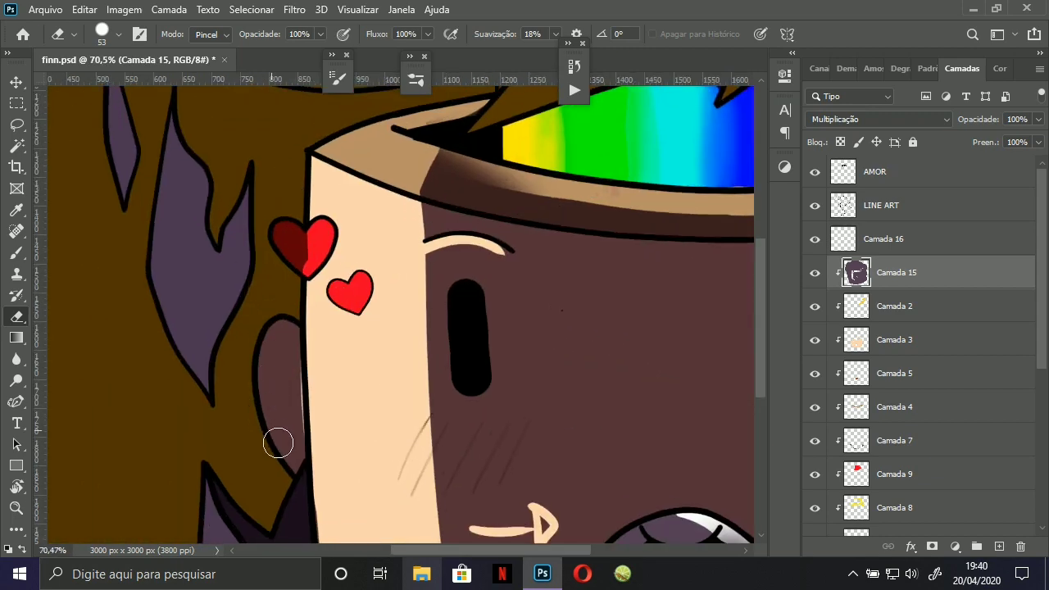
Erase all the shading over the left ear on Camada 15.
{"action": "left_click_drag", "start_coordinate": [298, 464], "coordinate": [280, 320]}
{"action": "key", "text": "ctrl+z"}
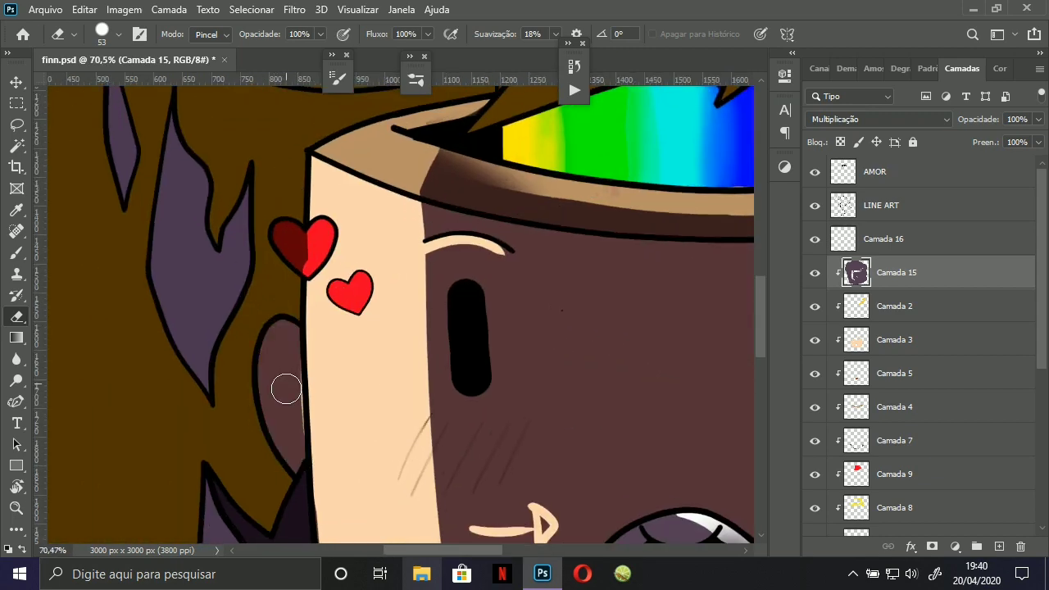
{"action": "mouse_move", "coordinate": [267, 392]}
{"action": "left_mouse_down"}
{"action": "mouse_move", "coordinate": [287, 472]}
{"action": "mouse_move", "coordinate": [282, 331]}
{"action": "mouse_move", "coordinate": [291, 414]}
{"action": "left_mouse_up"}
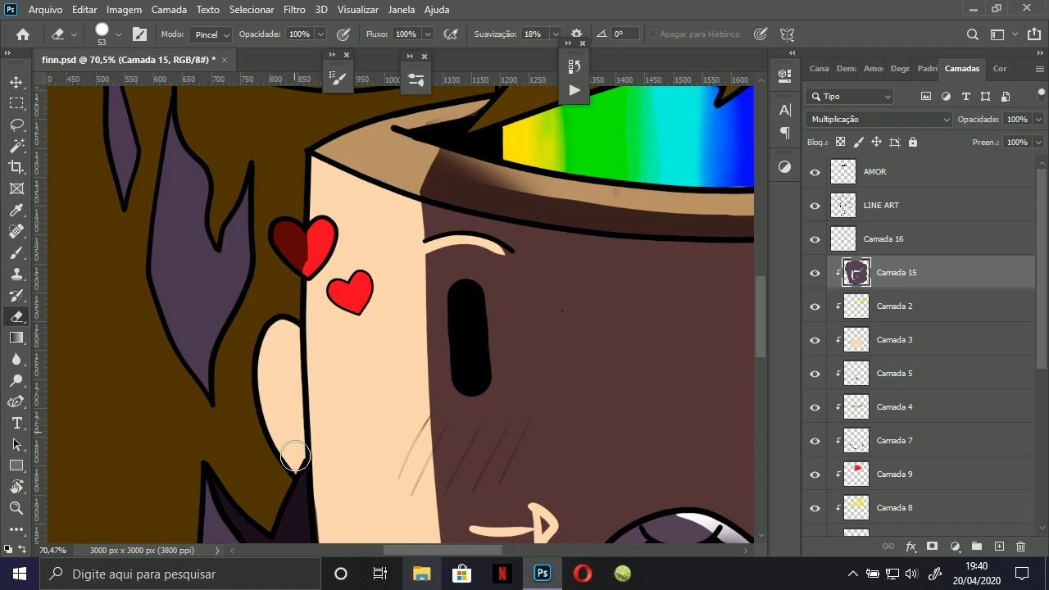
Erase a strip of shading along the outer left edge of the collar, from its tip to the lower corner.
{"action": "left_click_drag", "start_coordinate": [266, 451], "coordinate": [213, 311]}
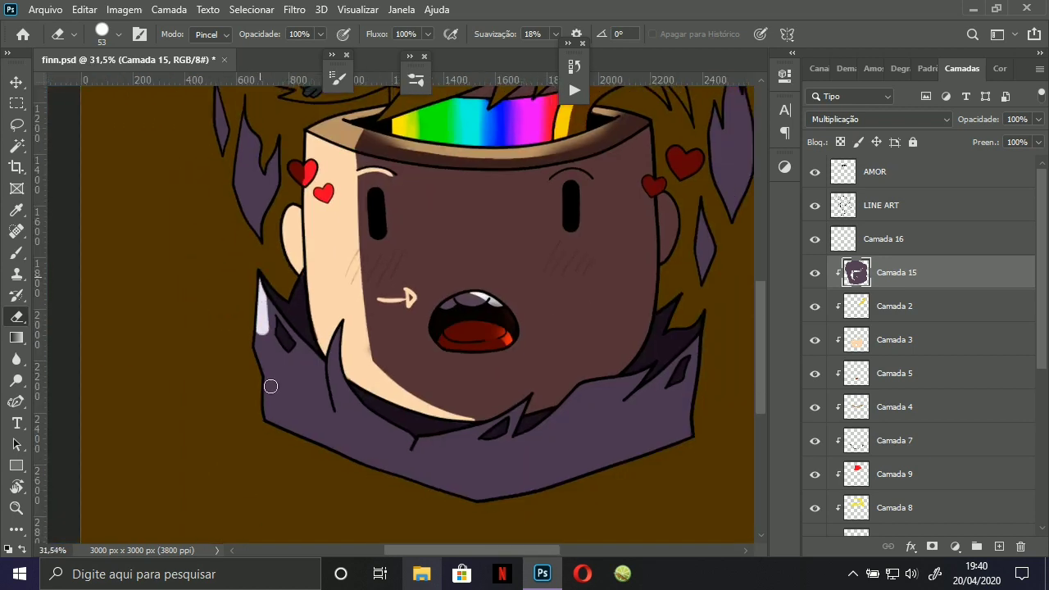
{"action": "key", "text": "ctrl+z"}
{"action": "mouse_move", "coordinate": [271, 382]}
{"action": "left_mouse_down"}
{"action": "mouse_move", "coordinate": [261, 287]}
{"action": "mouse_move", "coordinate": [279, 405]}
{"action": "mouse_move", "coordinate": [255, 287]}
{"action": "left_mouse_up"}
{"action": "key", "text": "ctrl+z"}
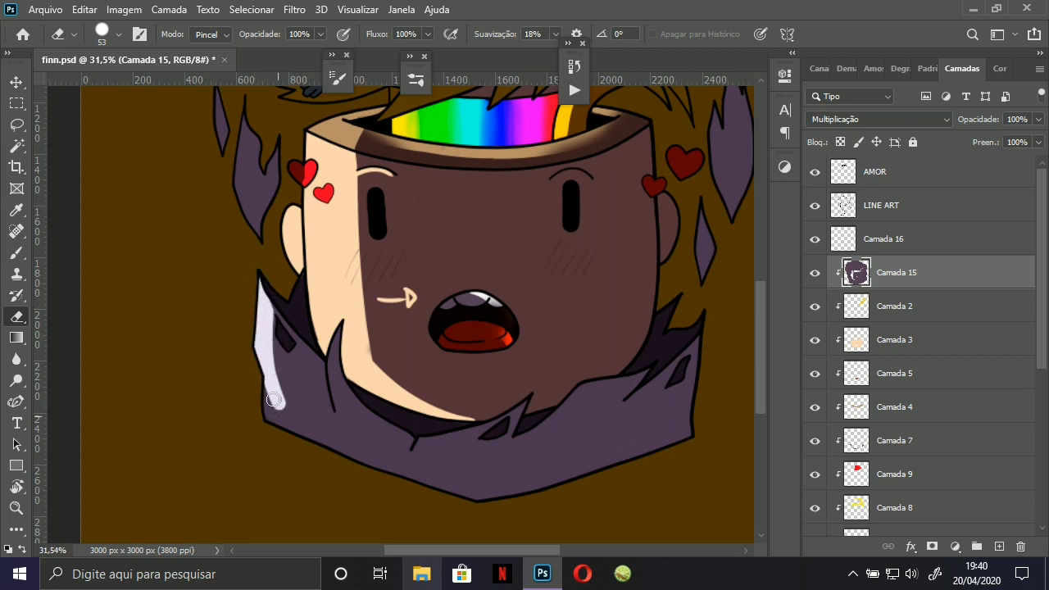
{"action": "mouse_move", "coordinate": [276, 432]}
{"action": "left_mouse_down"}
{"action": "mouse_move", "coordinate": [278, 401]}
{"action": "mouse_move", "coordinate": [285, 430]}
{"action": "left_mouse_up"}
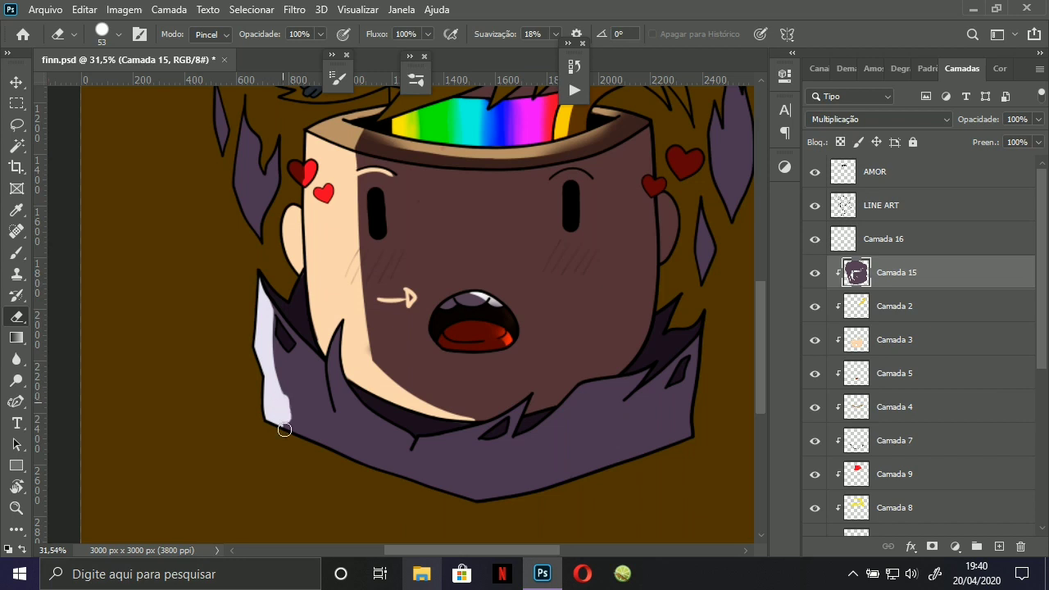
Erase the shading over the collar's pointed left fold and the lower left part of the collar.
{"action": "left_click_drag", "start_coordinate": [340, 332], "coordinate": [344, 416]}
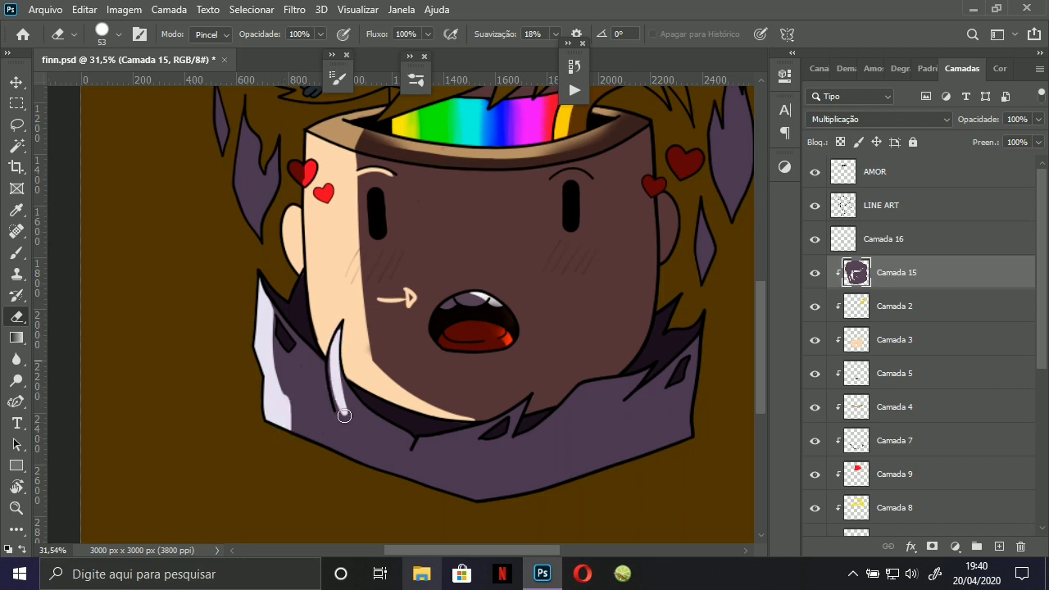
{"action": "key", "text": "ctrl+z"}
{"action": "mouse_move", "coordinate": [340, 331]}
{"action": "left_mouse_down"}
{"action": "mouse_move", "coordinate": [346, 418]}
{"action": "mouse_move", "coordinate": [336, 342]}
{"action": "left_mouse_up"}
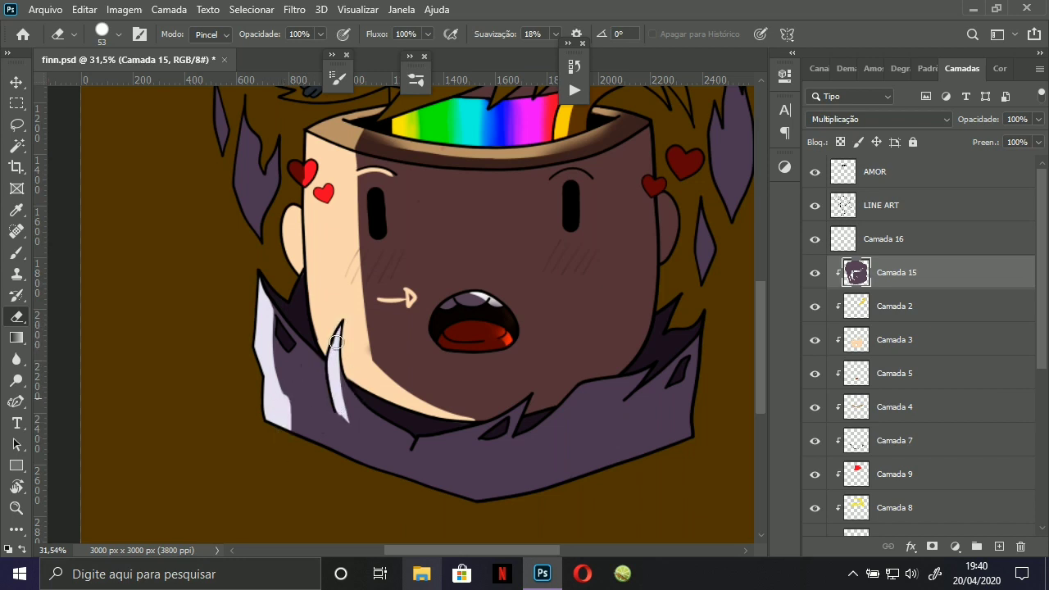
{"action": "mouse_move", "coordinate": [342, 392]}
{"action": "left_mouse_down"}
{"action": "mouse_move", "coordinate": [357, 457]}
{"action": "mouse_move", "coordinate": [338, 410]}
{"action": "mouse_move", "coordinate": [312, 433]}
{"action": "mouse_move", "coordinate": [264, 395]}
{"action": "left_mouse_up"}
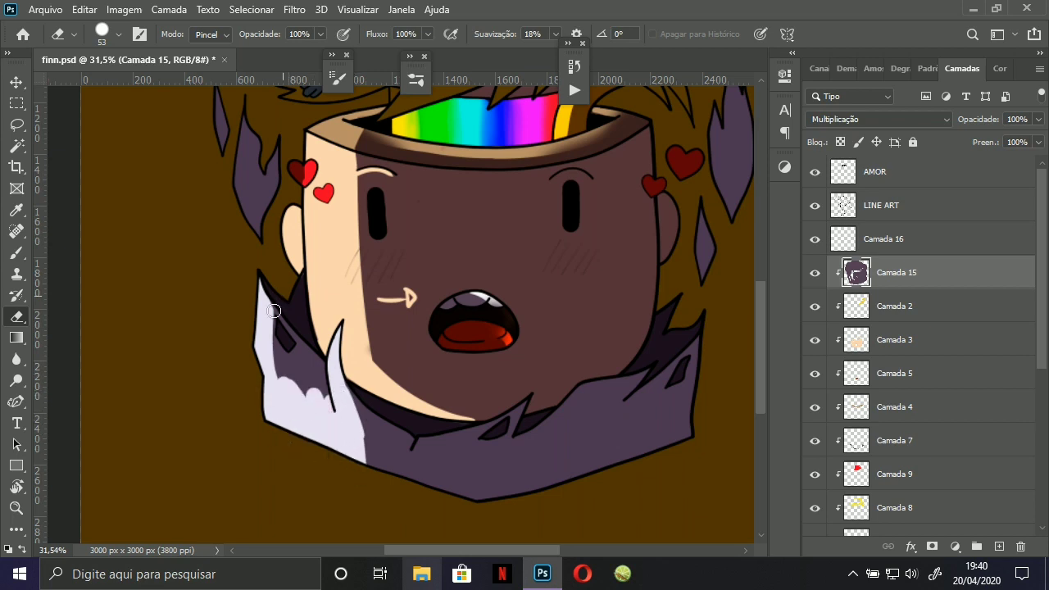
Clear the remaining shading around the tear in the left collar flap and erase a light strip beside the collar's front opening.
{"action": "scroll", "coordinate": [274, 301], "scroll_direction": "up", "scroll_amount": 2}
{"action": "mouse_move", "coordinate": [268, 297]}
{"action": "left_mouse_down"}
{"action": "mouse_move", "coordinate": [344, 393]}
{"action": "mouse_move", "coordinate": [300, 339]}
{"action": "left_mouse_up"}
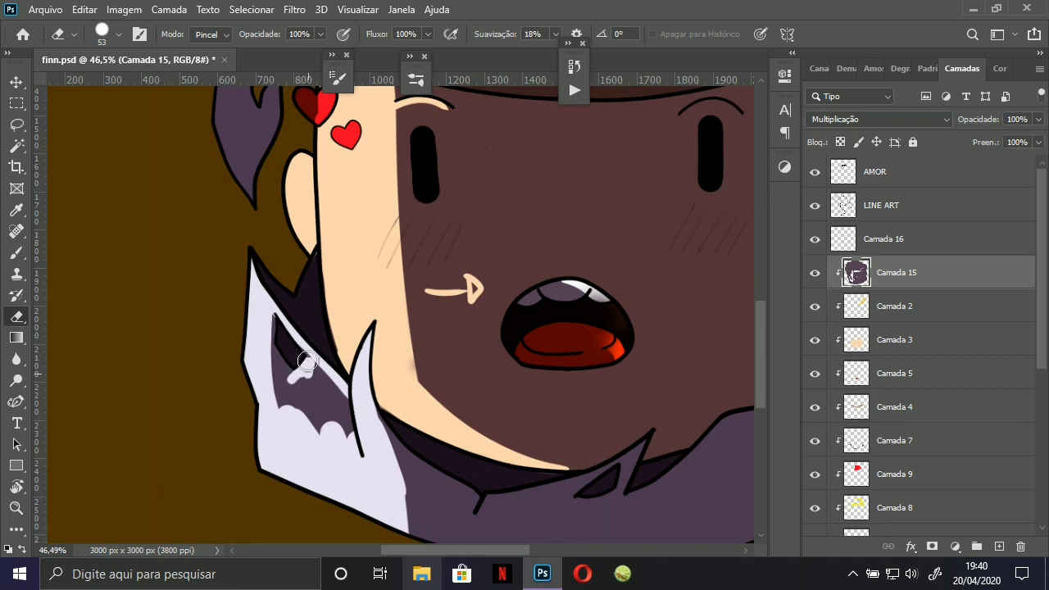
{"action": "scroll", "coordinate": [308, 366], "scroll_direction": "down", "scroll_amount": 2}
{"action": "scroll", "coordinate": [305, 372], "scroll_direction": "up", "scroll_amount": 2}
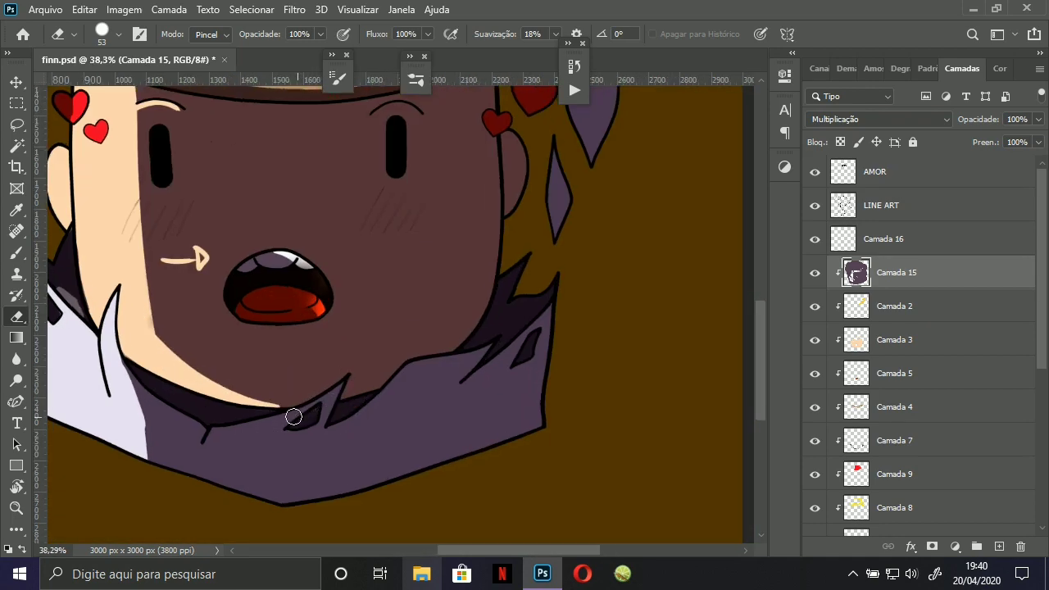
{"action": "left_click_drag", "start_coordinate": [194, 473], "coordinate": [213, 435]}
Erase a thin rim of shading along the outer edge of the right ear on Camada 15.
{"action": "left_click_drag", "start_coordinate": [476, 246], "coordinate": [485, 328]}
{"action": "mouse_move", "coordinate": [527, 240]}
{"action": "left_mouse_down"}
{"action": "mouse_move", "coordinate": [515, 215]}
{"action": "mouse_move", "coordinate": [494, 307]}
{"action": "left_mouse_up"}
{"action": "key", "text": "ctrl+z"}
{"action": "key", "text": "ctrl+z"}
{"action": "left_click_drag", "start_coordinate": [501, 196], "coordinate": [494, 294]}
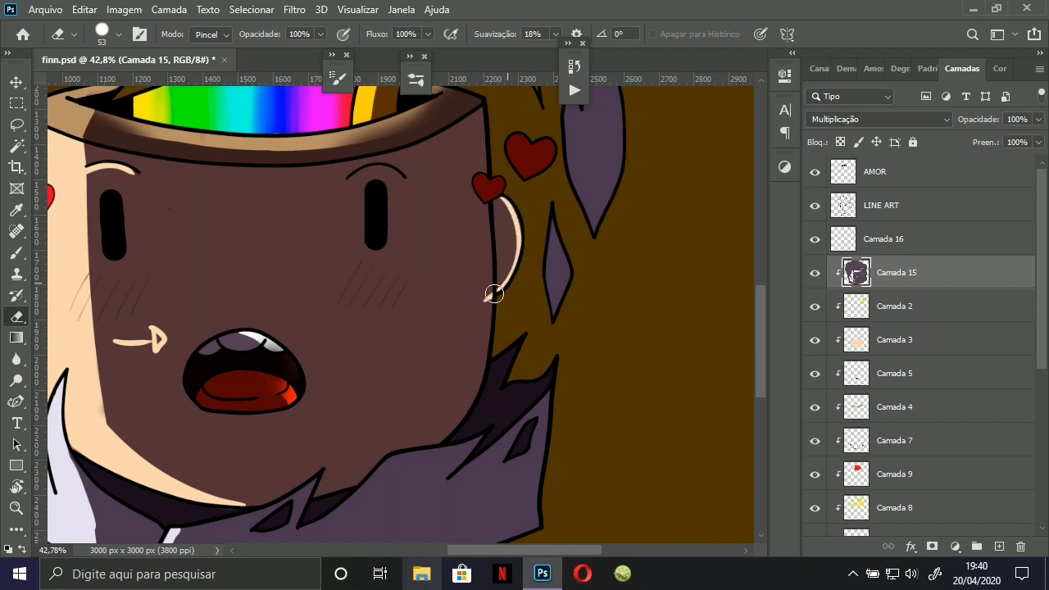
Paint over the stray light below the right ear and soften the ear's rim light with the soft 154 px brush.
{"action": "left_click_drag", "start_coordinate": [481, 301], "coordinate": [478, 325]}
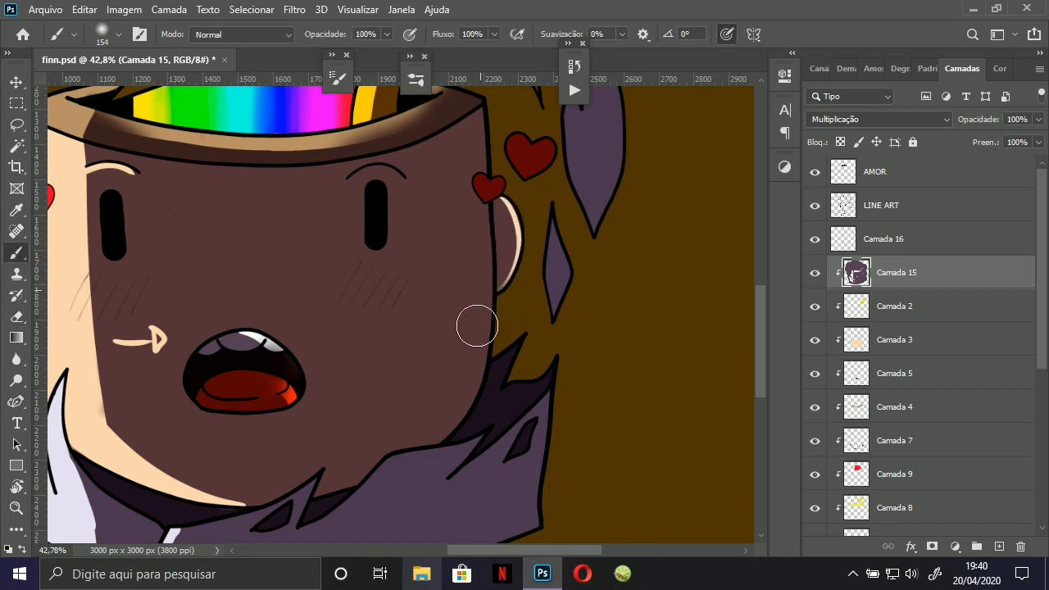
{"action": "left_click_drag", "start_coordinate": [488, 187], "coordinate": [496, 304]}
{"action": "scroll", "coordinate": [492, 238], "scroll_direction": "down", "scroll_amount": 3}
{"action": "scroll", "coordinate": [447, 241], "scroll_direction": "up", "scroll_amount": 3}
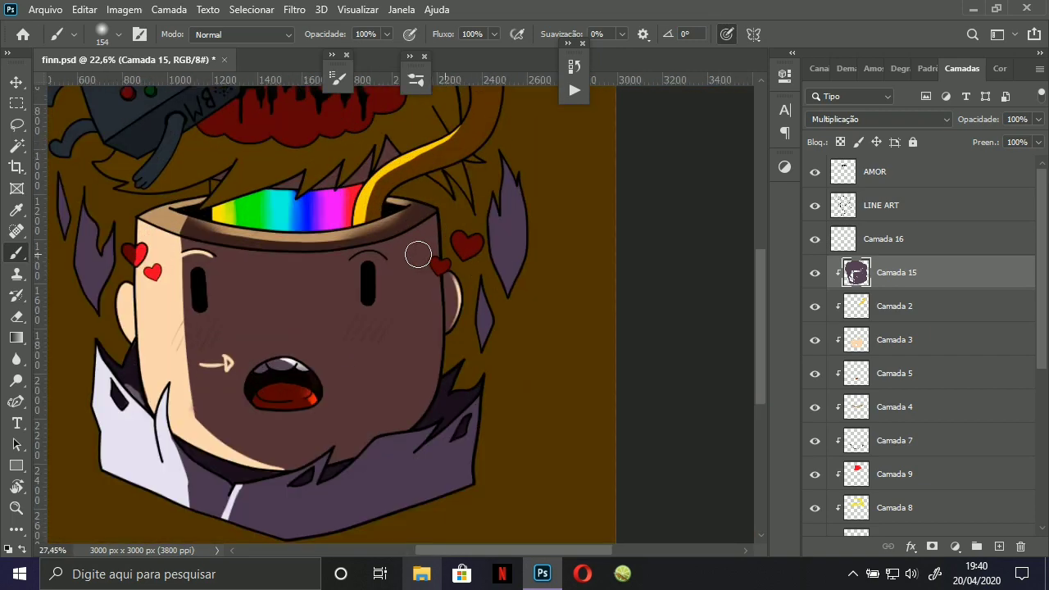
Erase a thin rim of light along the head's right edge, from the top corner down to the small heart.
{"action": "key", "text": "e"}
{"action": "left_click_drag", "start_coordinate": [432, 211], "coordinate": [427, 362]}
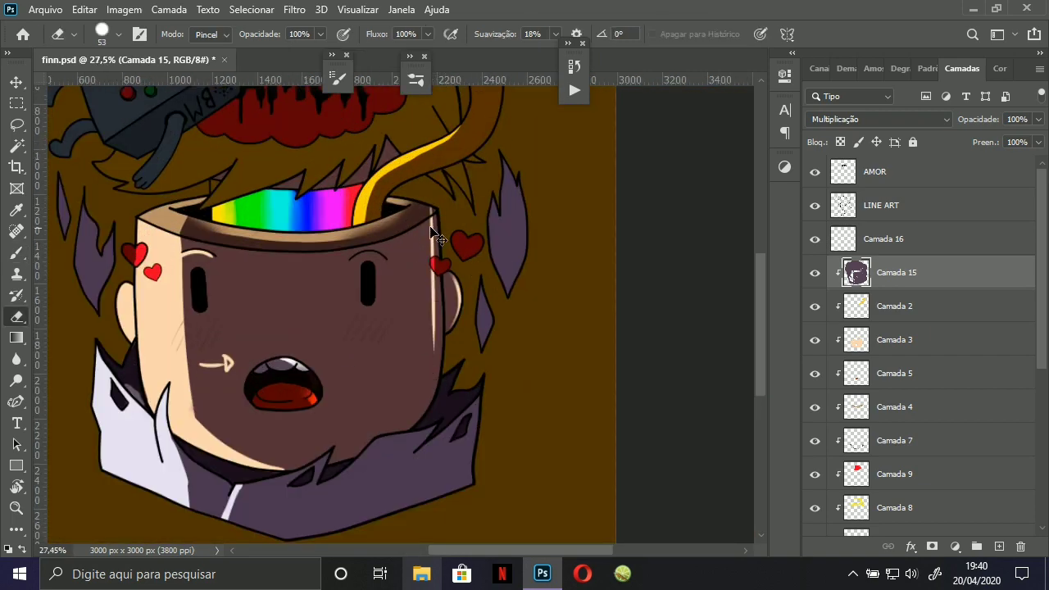
{"action": "key", "text": "ctrl+z"}
{"action": "left_click_drag", "start_coordinate": [435, 210], "coordinate": [435, 391]}
{"action": "key", "text": "ctrl+z"}
{"action": "left_click_drag", "start_coordinate": [434, 218], "coordinate": [427, 267]}
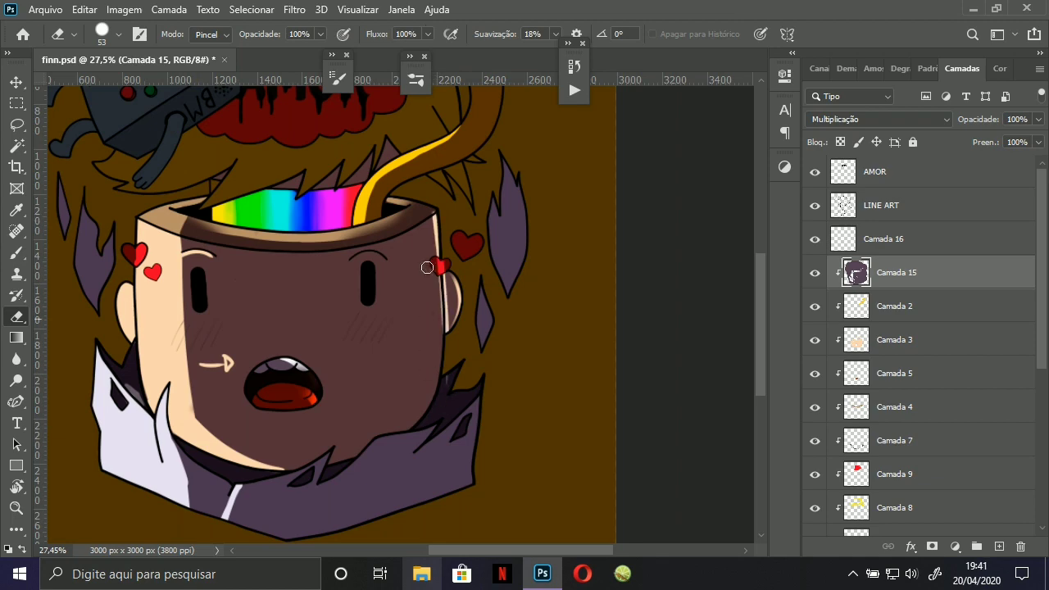
{"action": "key", "text": "ctrl+z"}
{"action": "mouse_move", "coordinate": [445, 199]}
{"action": "left_mouse_down"}
{"action": "mouse_move", "coordinate": [482, 220]}
{"action": "mouse_move", "coordinate": [537, 227]}
{"action": "left_mouse_up"}
{"action": "key", "text": "ctrl+z"}
{"action": "left_click_drag", "start_coordinate": [425, 229], "coordinate": [431, 346]}
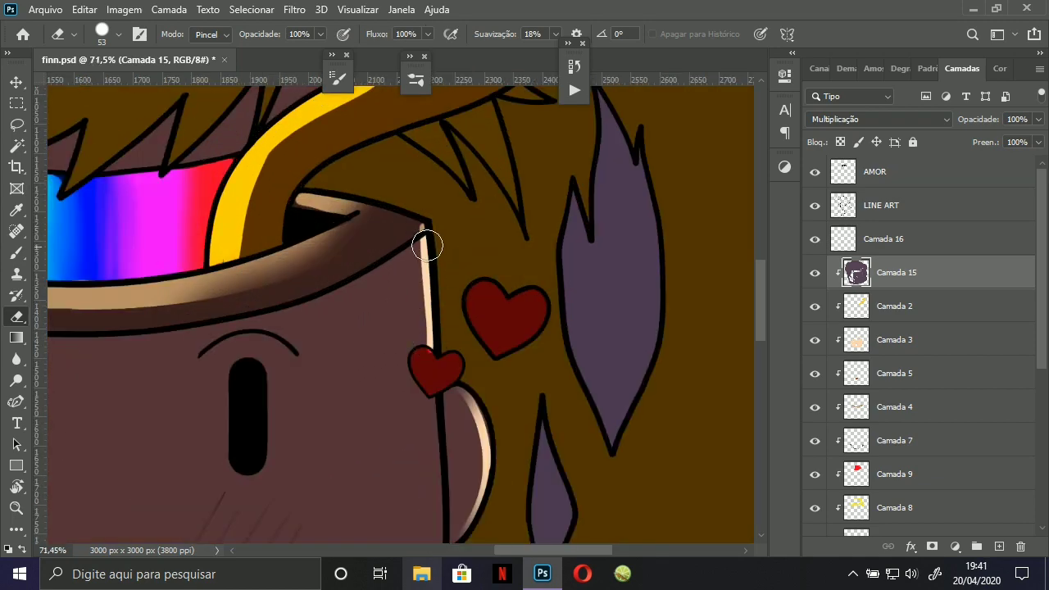
{"action": "key", "text": "ctrl+z"}
{"action": "mouse_move", "coordinate": [426, 245]}
{"action": "left_mouse_down"}
{"action": "mouse_move", "coordinate": [433, 346]}
{"action": "mouse_move", "coordinate": [423, 236]}
{"action": "left_mouse_up"}
{"action": "left_click_drag", "start_coordinate": [432, 278], "coordinate": [361, 308]}
{"action": "left_click_drag", "start_coordinate": [408, 275], "coordinate": [436, 123]}
{"action": "left_click_drag", "start_coordinate": [416, 208], "coordinate": [449, 216]}
Try light strips down the head's right edge below the small heart, and undo the strokes.
{"action": "left_click_drag", "start_coordinate": [469, 170], "coordinate": [459, 325]}
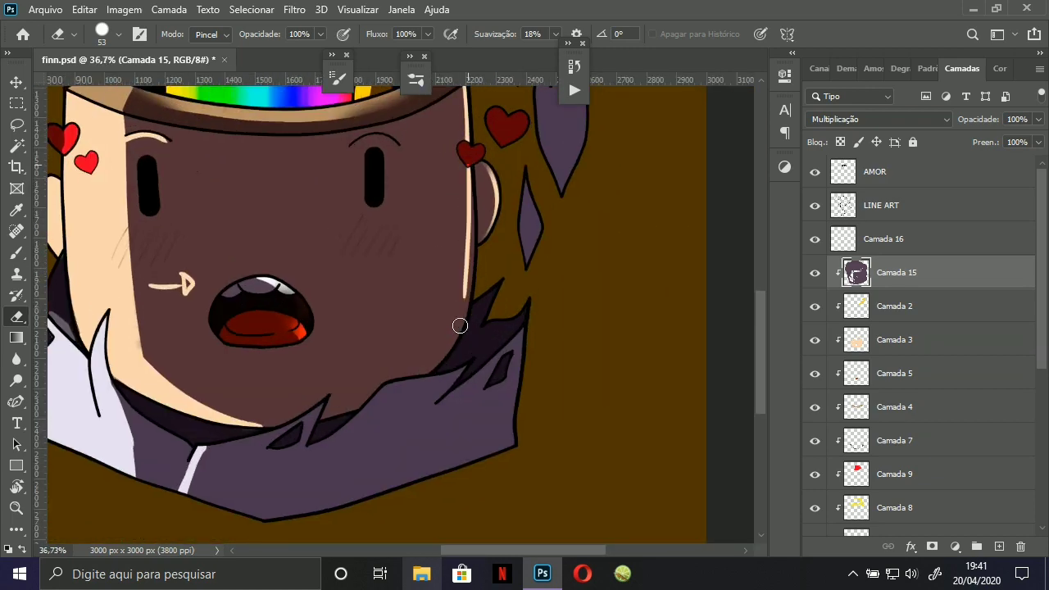
{"action": "key", "text": "ctrl+z"}
{"action": "left_click_drag", "start_coordinate": [470, 168], "coordinate": [451, 318]}
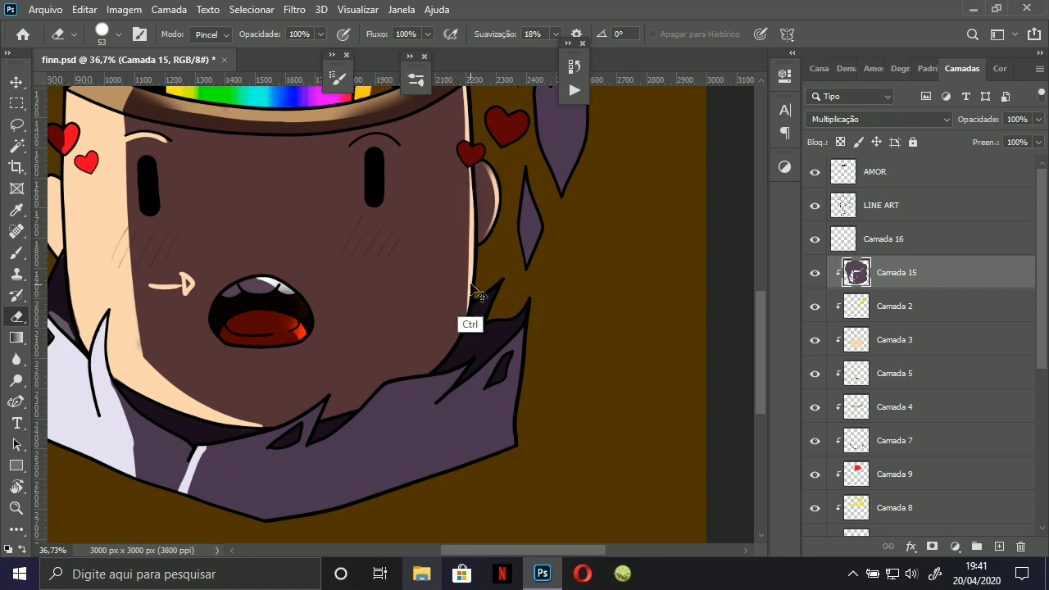
{"action": "key", "text": "ctrl+z"}
{"action": "left_click_drag", "start_coordinate": [472, 275], "coordinate": [463, 307]}
{"action": "key", "text": "ctrl+z"}
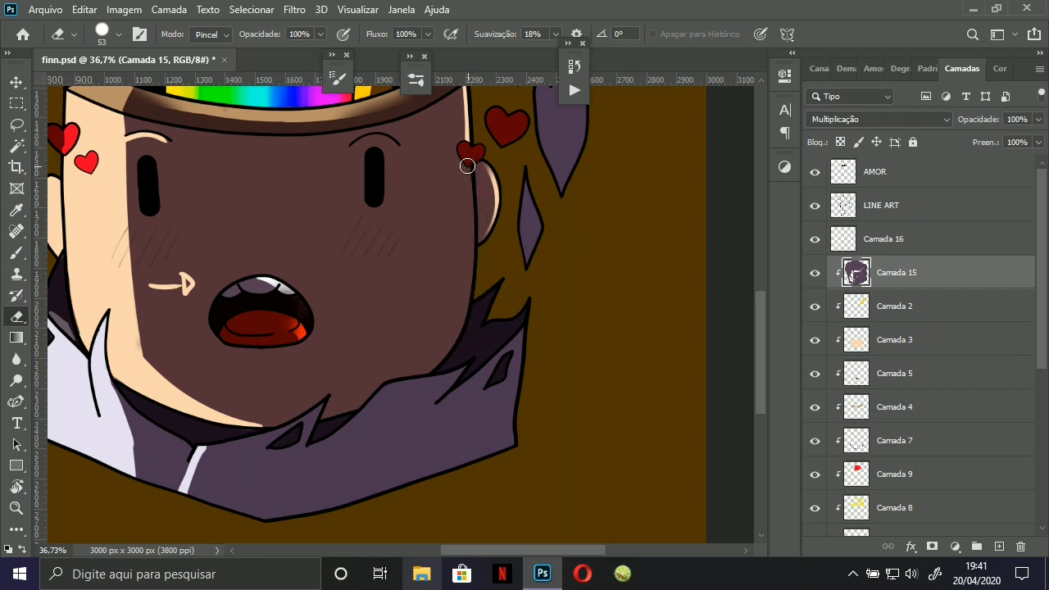
{"action": "left_click_drag", "start_coordinate": [467, 167], "coordinate": [457, 326]}
{"action": "key", "text": "ctrl+z"}
{"action": "mouse_move", "coordinate": [469, 171]}
{"action": "left_mouse_down"}
{"action": "mouse_move", "coordinate": [474, 227]}
{"action": "mouse_move", "coordinate": [452, 266]}
{"action": "left_mouse_up"}
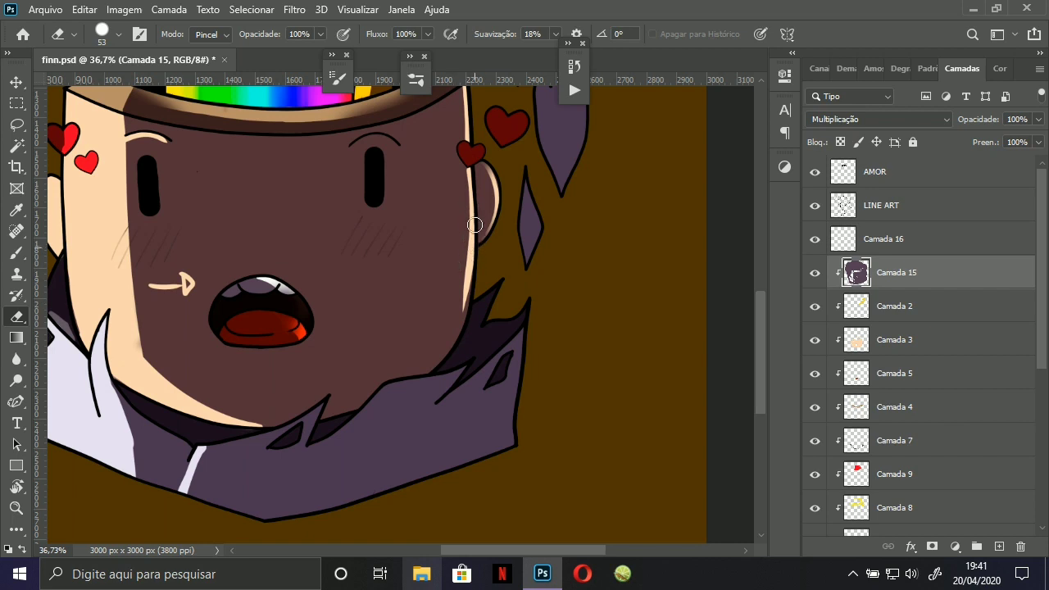
{"action": "key", "text": "ctrl+z"}
{"action": "left_click_drag", "start_coordinate": [471, 174], "coordinate": [468, 277]}
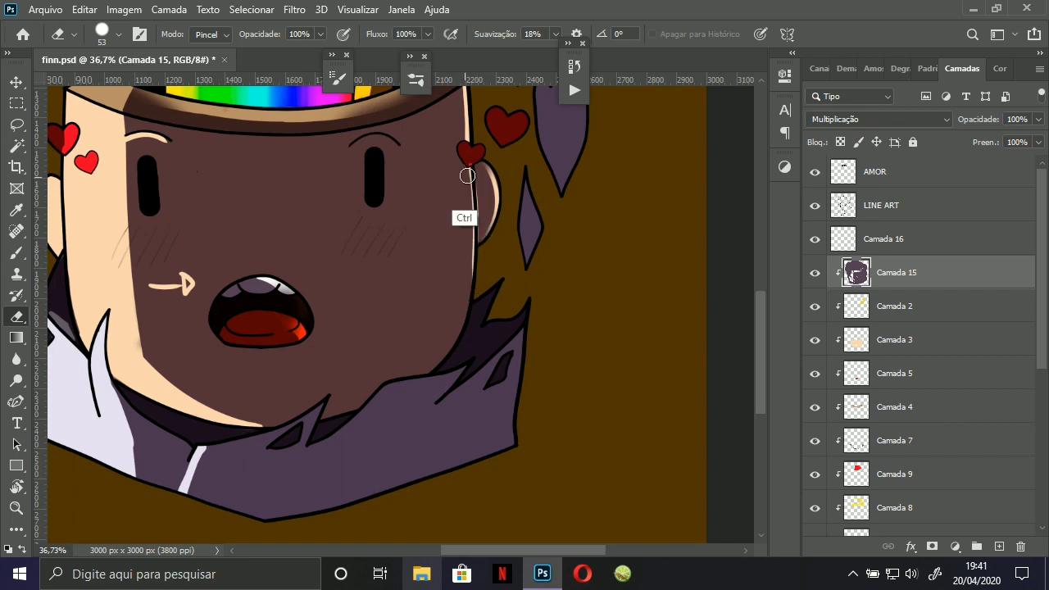
{"action": "key", "text": "ctrl+z"}
Erase a thin strip of shading along the head's right edge, from the small heart down to the collar.
{"action": "left_click_drag", "start_coordinate": [468, 169], "coordinate": [457, 290]}
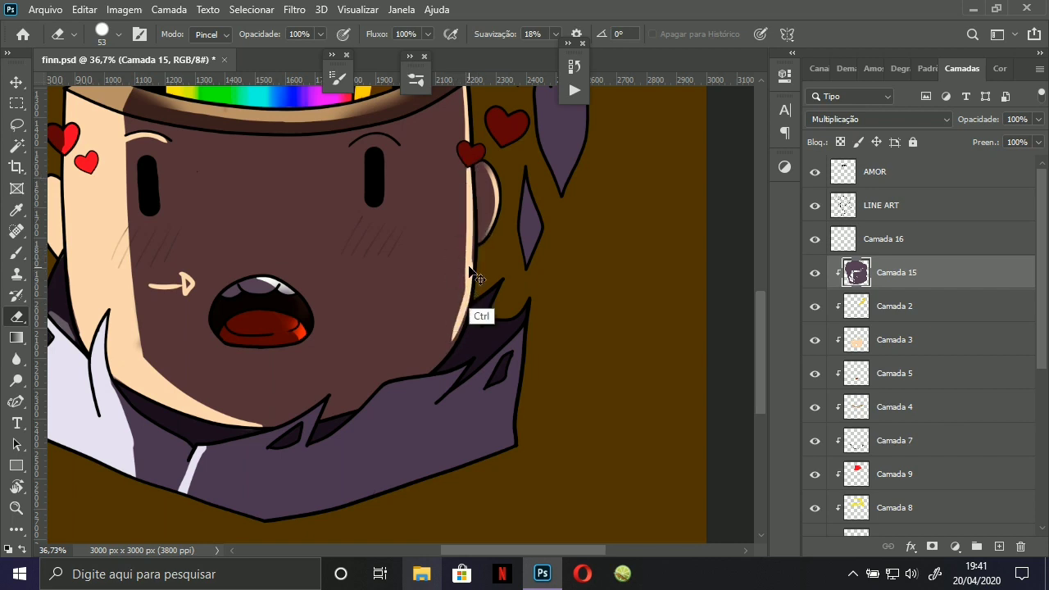
{"action": "key", "text": "ctrl+z"}
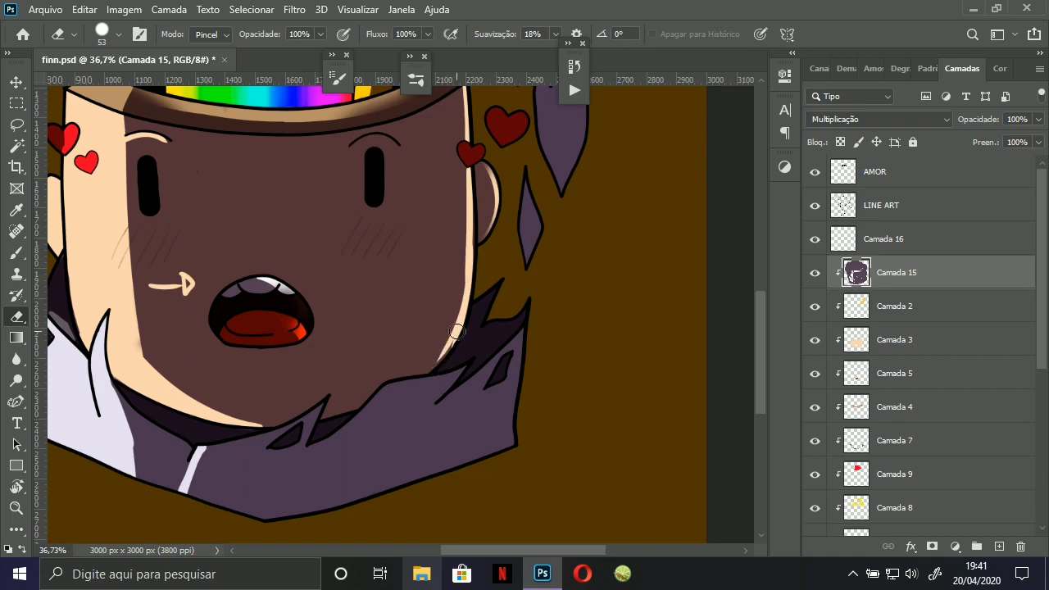
{"action": "mouse_move", "coordinate": [447, 342]}
{"action": "left_mouse_down"}
{"action": "mouse_move", "coordinate": [394, 366]}
{"action": "mouse_move", "coordinate": [446, 354]}
{"action": "mouse_move", "coordinate": [417, 390]}
{"action": "left_mouse_up"}
Soften the inner edge of the rim light along the head's right side with the soft 154 px brush.
{"action": "key", "text": "b"}
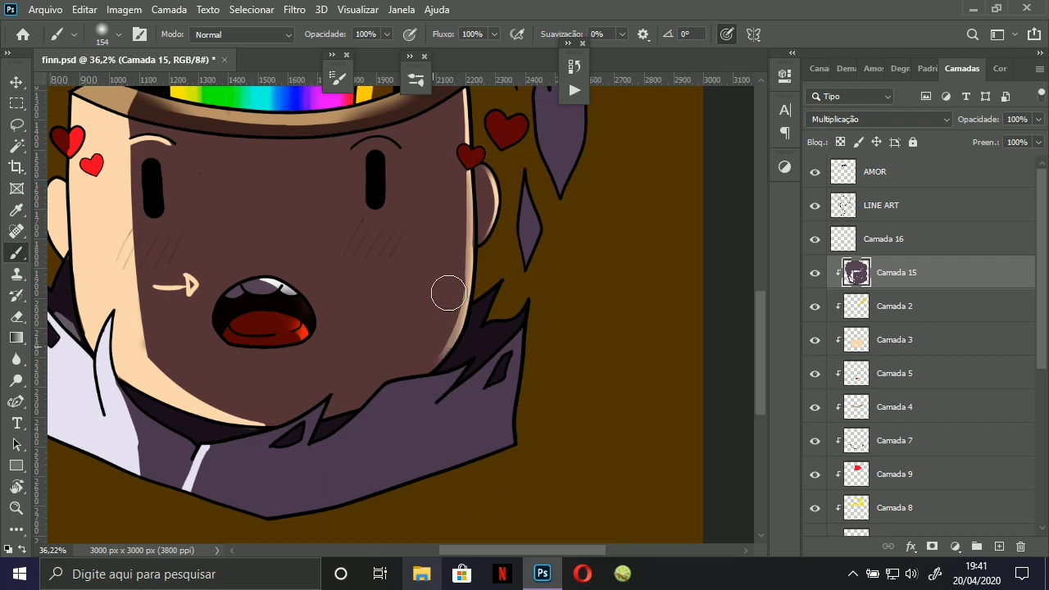
{"action": "scroll", "coordinate": [445, 315], "scroll_direction": "down", "scroll_amount": 1}
{"action": "scroll", "coordinate": [461, 279], "scroll_direction": "down", "scroll_amount": 1}
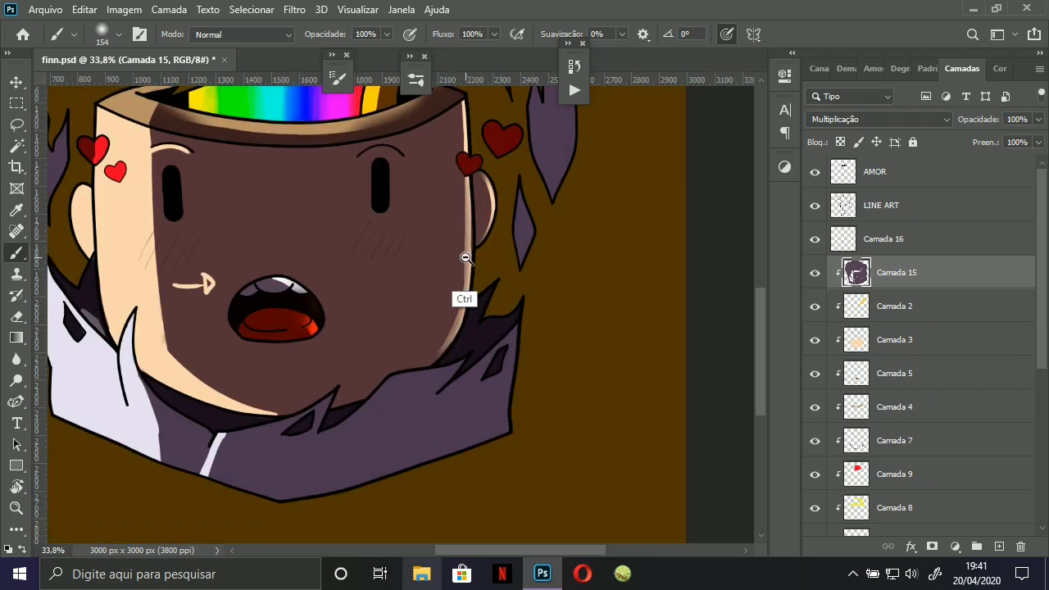
{"action": "key", "text": "ctrl+z"}
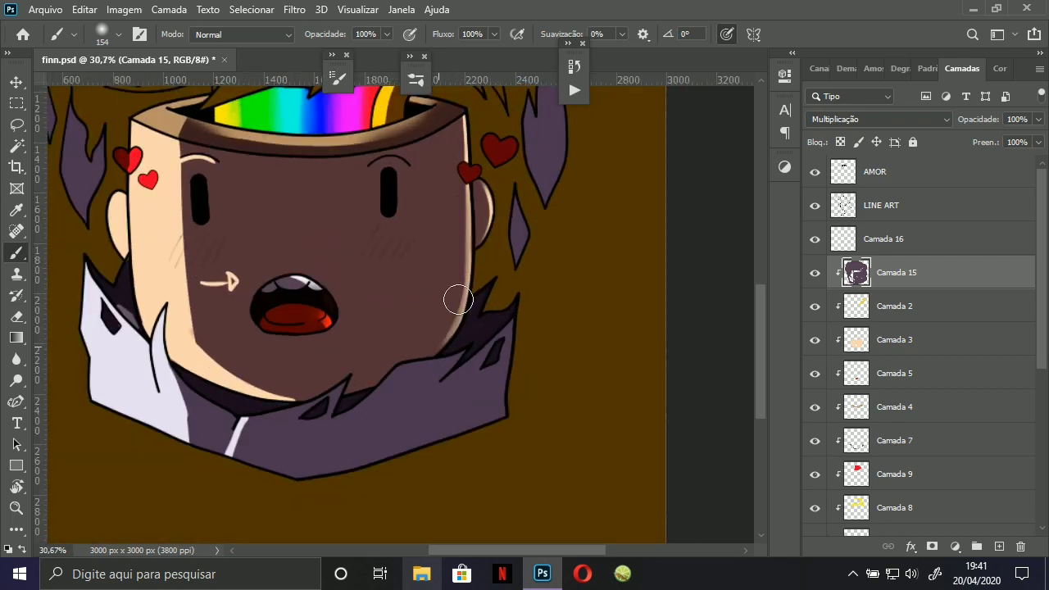
{"action": "left_click_drag", "start_coordinate": [459, 299], "coordinate": [460, 235]}
{"action": "key", "text": "ctrl+z"}
{"action": "mouse_move", "coordinate": [433, 356]}
{"action": "left_mouse_down"}
{"action": "mouse_move", "coordinate": [453, 251]}
{"action": "mouse_move", "coordinate": [478, 293]}
{"action": "left_mouse_up"}
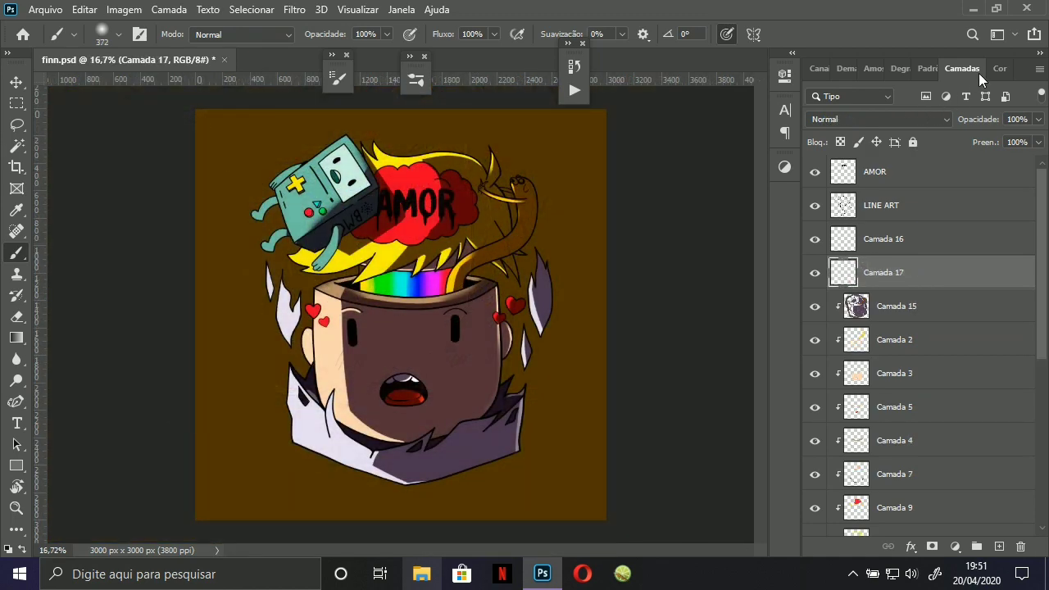
Sample the pale mint of the game console character's screen as the foreground colour for painting on Camada 17.
{"action": "left_click", "coordinate": [995, 71]}
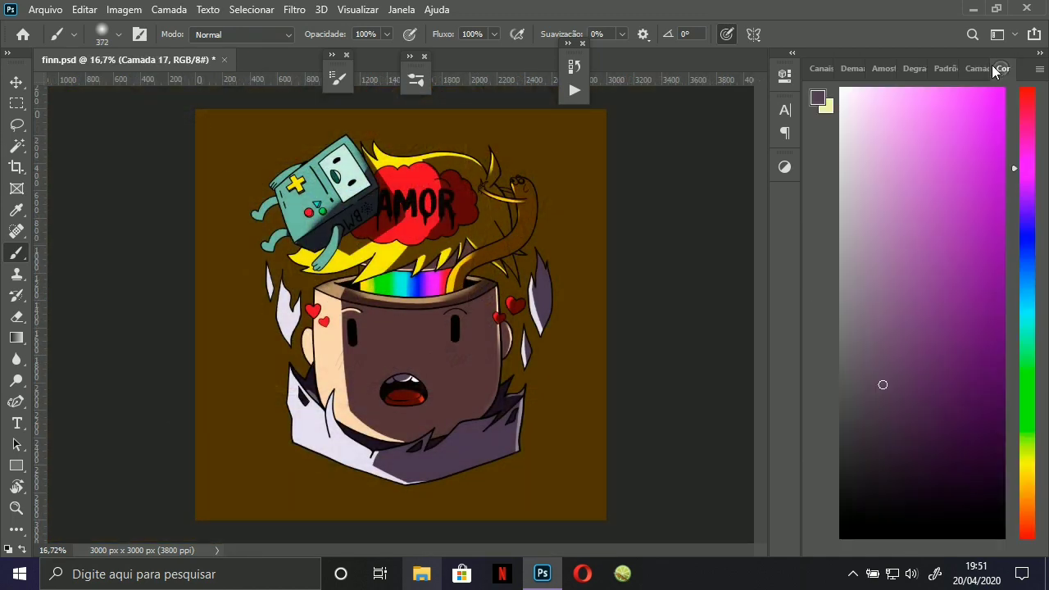
{"action": "left_click", "coordinate": [349, 172], "text": "alt"}
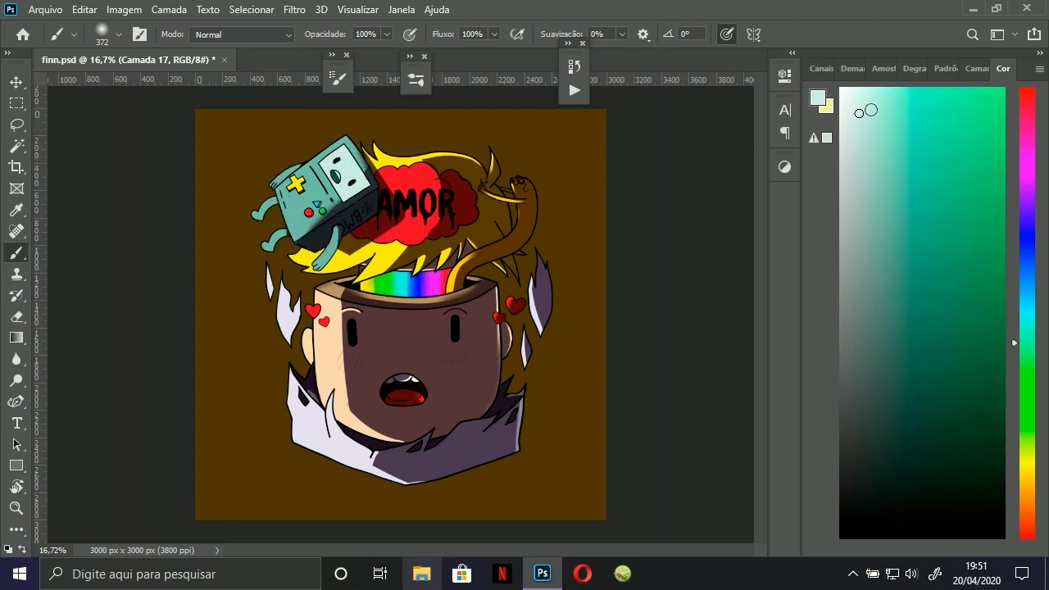
{"action": "left_click", "coordinate": [976, 69]}
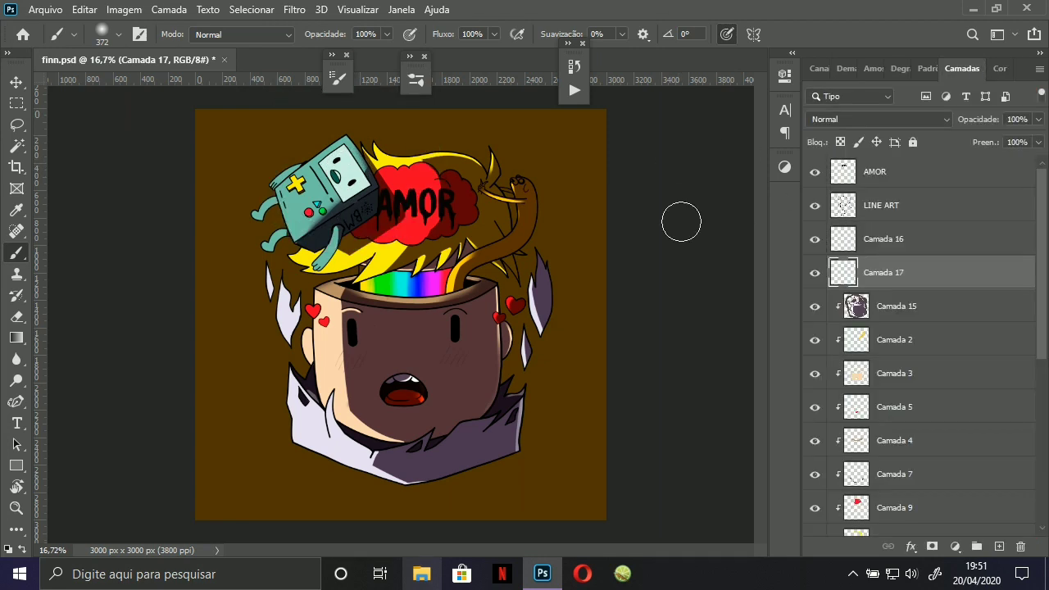
Test a soft brush stroke of glow over the game console character, undo it, and move Camada 17 above the LINE ART layer.
{"action": "scroll", "coordinate": [359, 190], "scroll_direction": "up", "scroll_amount": 5}
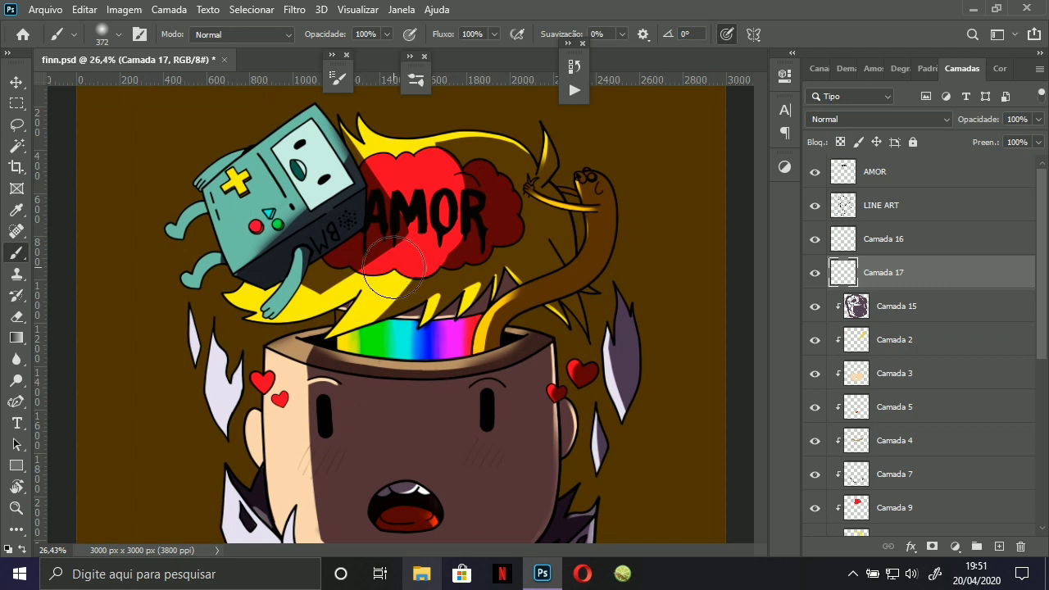
{"action": "mouse_move", "coordinate": [395, 268]}
{"action": "left_mouse_down"}
{"action": "mouse_move", "coordinate": [264, 155]}
{"action": "mouse_move", "coordinate": [274, 164]}
{"action": "mouse_move", "coordinate": [301, 168]}
{"action": "left_mouse_up"}
{"action": "key", "text": "ctrl+z"}
{"action": "key", "text": "ctrl+bracketright"}
{"action": "key", "text": "ctrl+bracketright"}
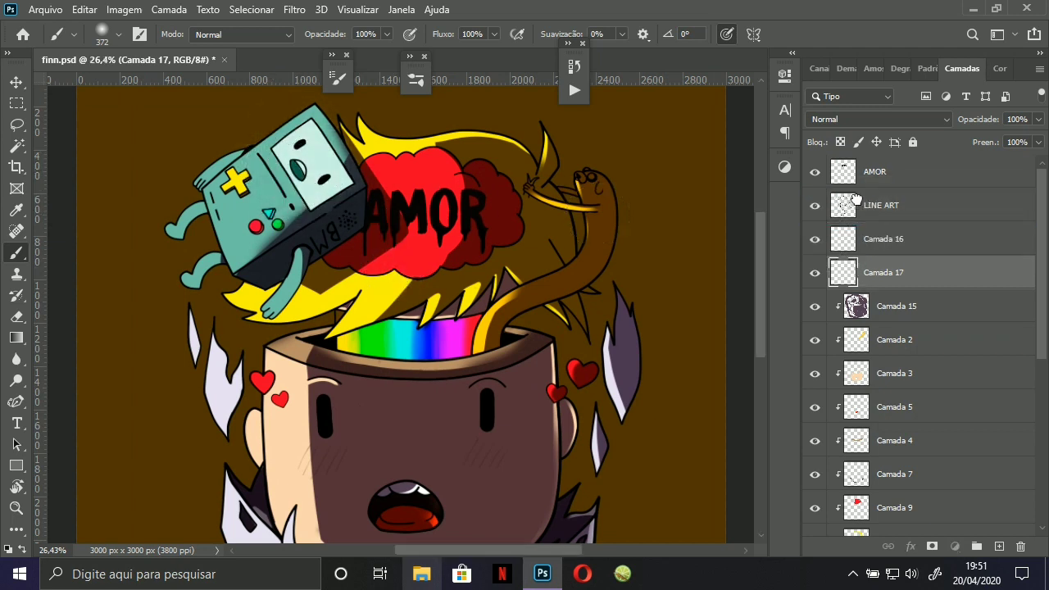
Paint a soft pale mint glow over the console character's screen and set Camada 17's blend mode to Linear Light (Luz Linear).
{"action": "mouse_move", "coordinate": [314, 147]}
{"action": "left_mouse_down"}
{"action": "mouse_move", "coordinate": [314, 177]}
{"action": "mouse_move", "coordinate": [307, 149]}
{"action": "mouse_move", "coordinate": [294, 159]}
{"action": "mouse_move", "coordinate": [304, 167]}
{"action": "mouse_move", "coordinate": [298, 155]}
{"action": "mouse_move", "coordinate": [321, 131]}
{"action": "mouse_move", "coordinate": [281, 150]}
{"action": "mouse_move", "coordinate": [305, 195]}
{"action": "left_mouse_up"}
{"action": "key", "text": "ctrl+z"}
{"action": "left_click", "coordinate": [852, 121]}
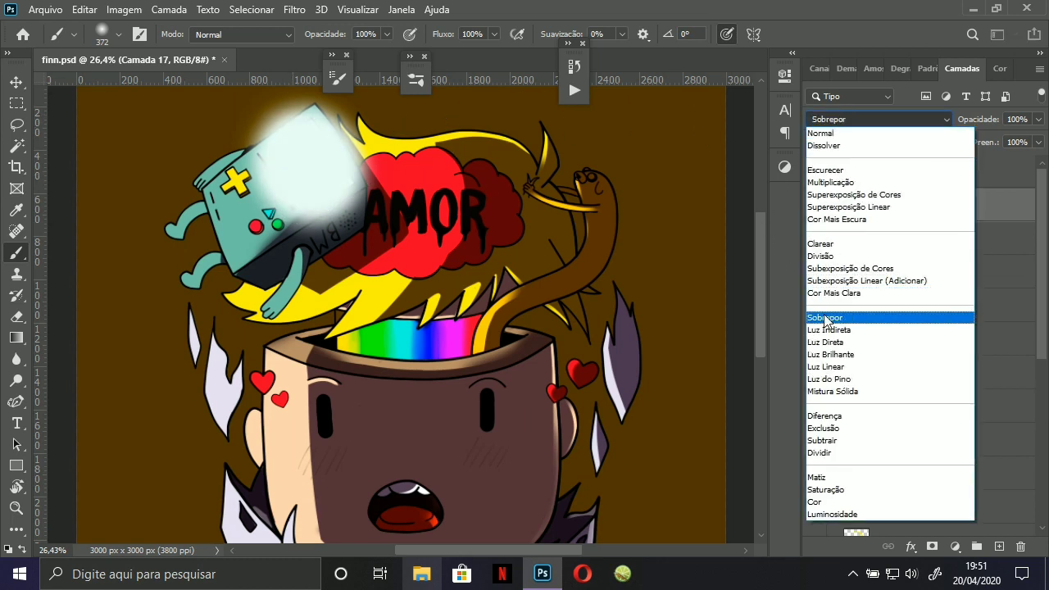
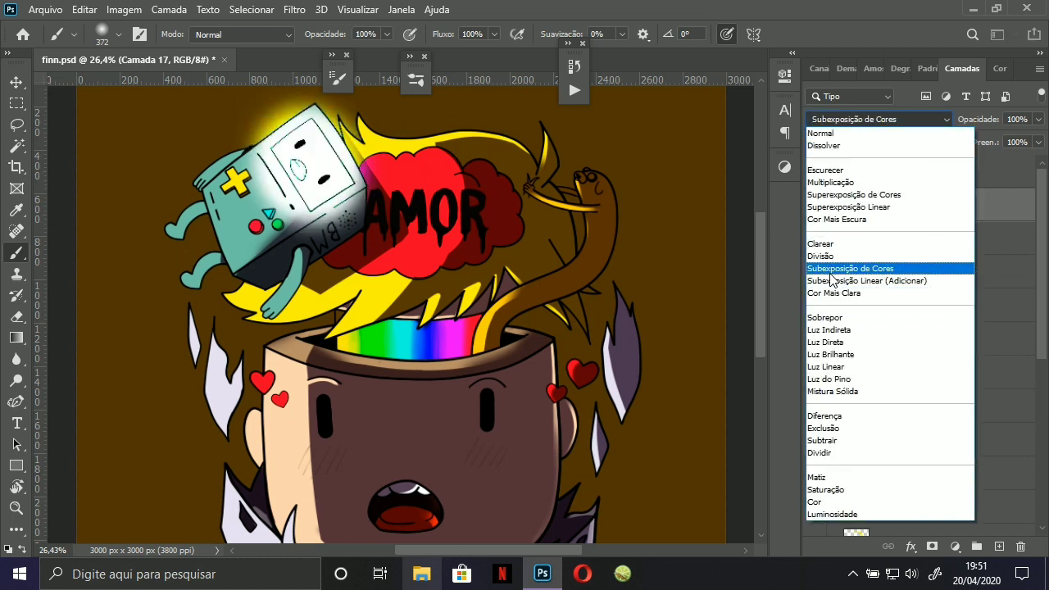
{"action": "left_click", "coordinate": [836, 366]}
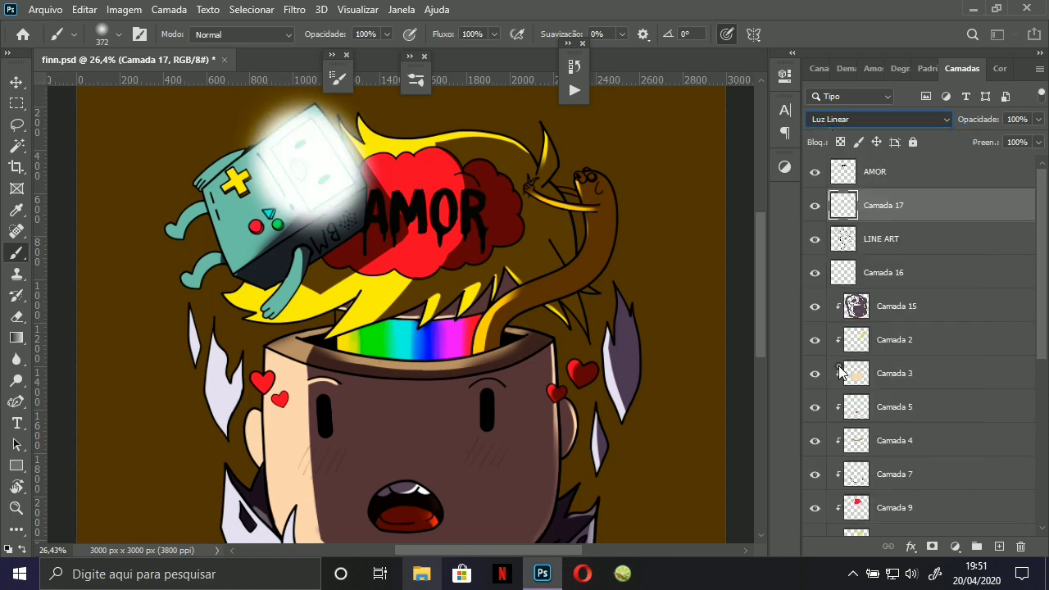
Set up the eraser with the soft round pressure-opacity brush at 0% hardness and 327 px.
{"action": "left_click_drag", "start_coordinate": [354, 206], "coordinate": [414, 284]}
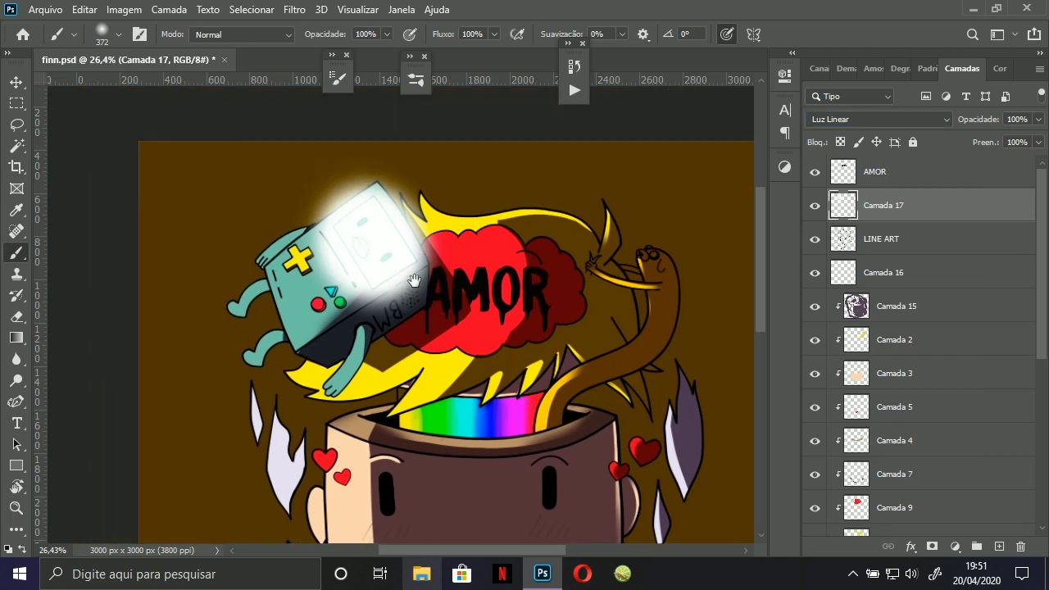
{"action": "left_click", "coordinate": [388, 291], "text": "alt"}
{"action": "key", "text": "e"}
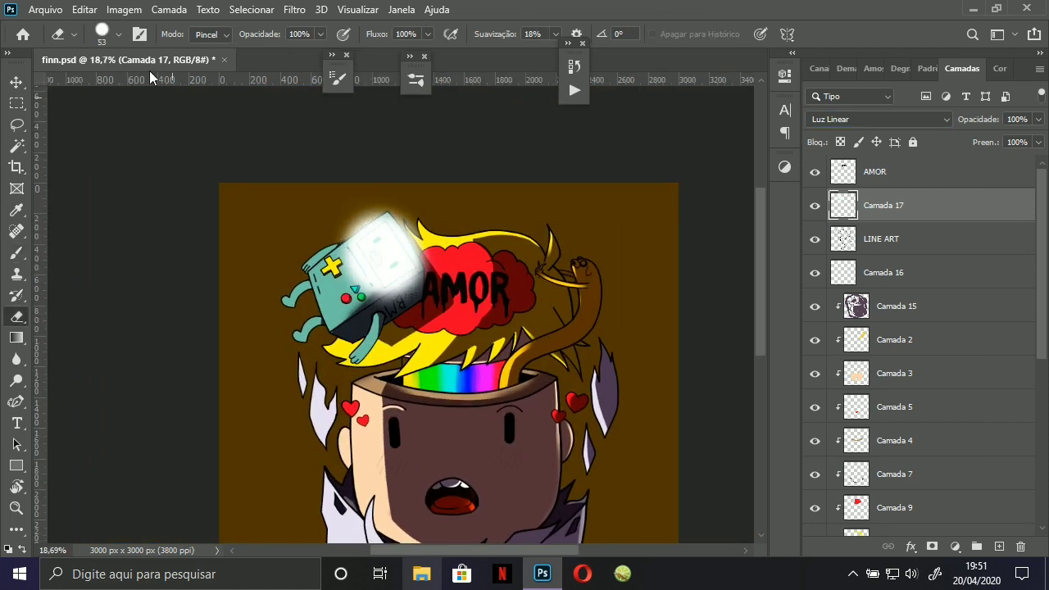
{"action": "left_click", "coordinate": [117, 41]}
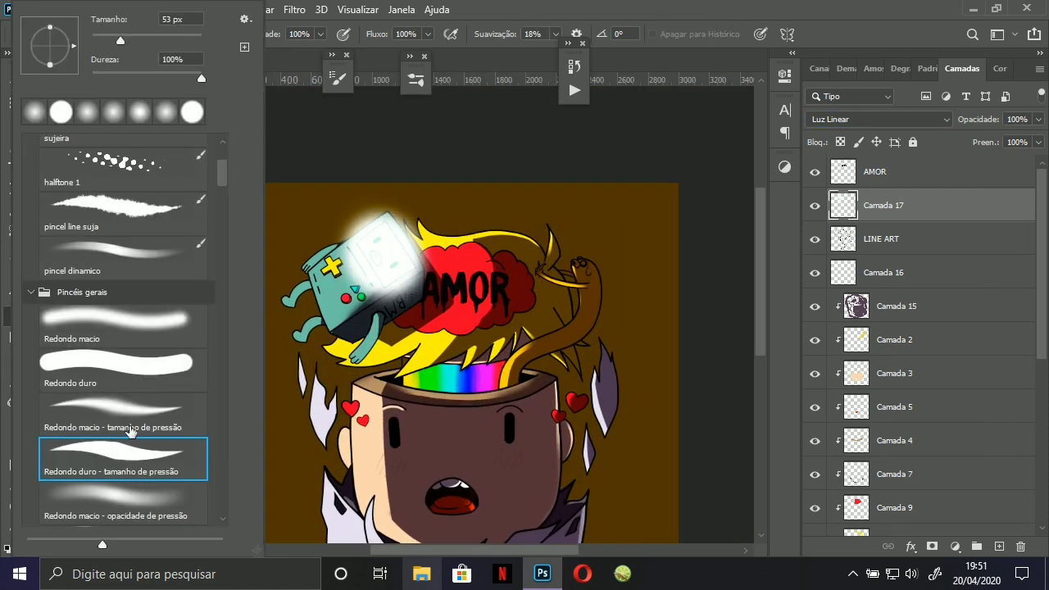
{"action": "left_click", "coordinate": [127, 504]}
{"action": "left_click_drag", "start_coordinate": [120, 40], "coordinate": [172, 41]}
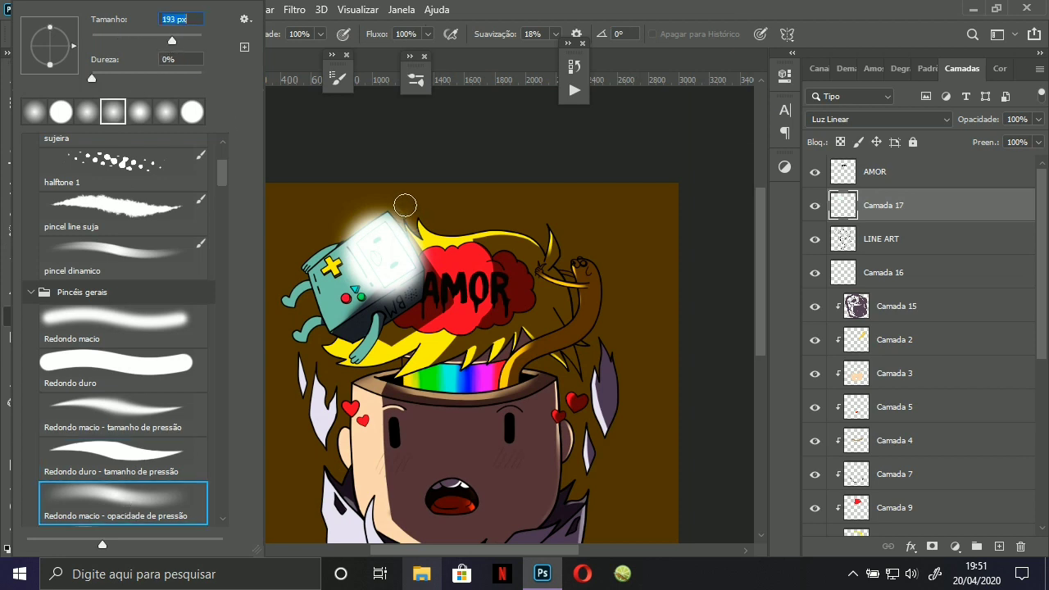
{"action": "left_click", "coordinate": [400, 206]}
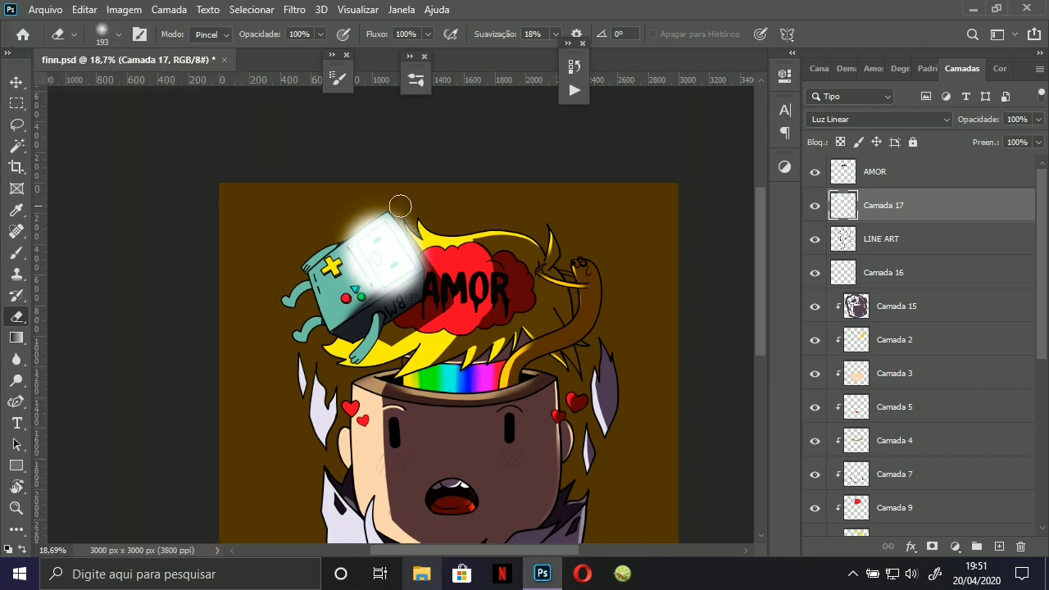
{"action": "left_click", "coordinate": [113, 39]}
{"action": "left_click", "coordinate": [181, 40]}
Fade the mint glow around the console character's screen with the soft 327 px eraser, undoing strokes that remove too much.
{"action": "left_click", "coordinate": [349, 179]}
{"action": "key", "text": "ctrl+z"}
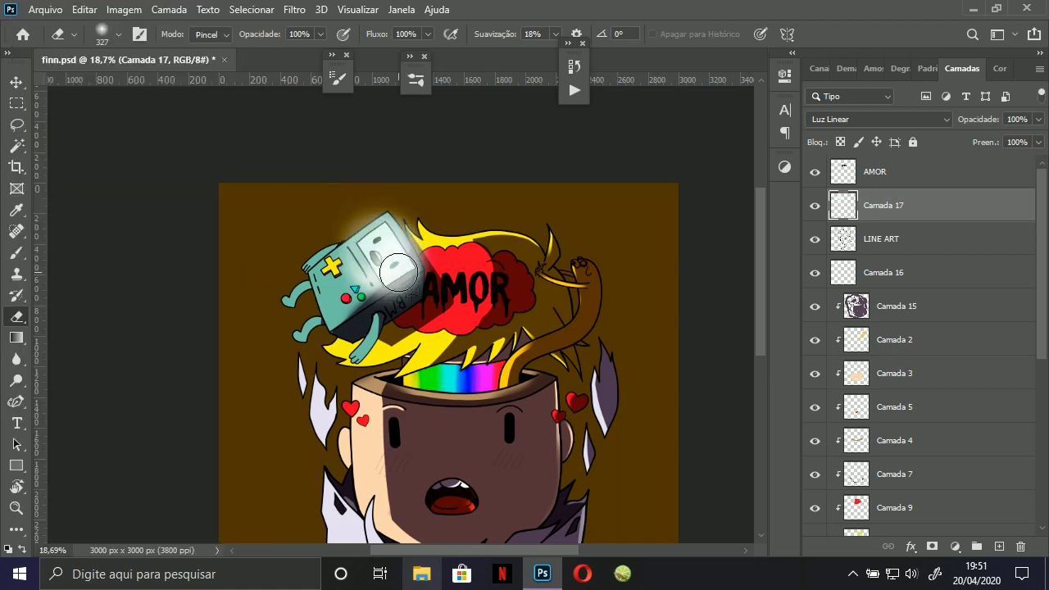
{"action": "key", "text": "ctrl+shift+z"}
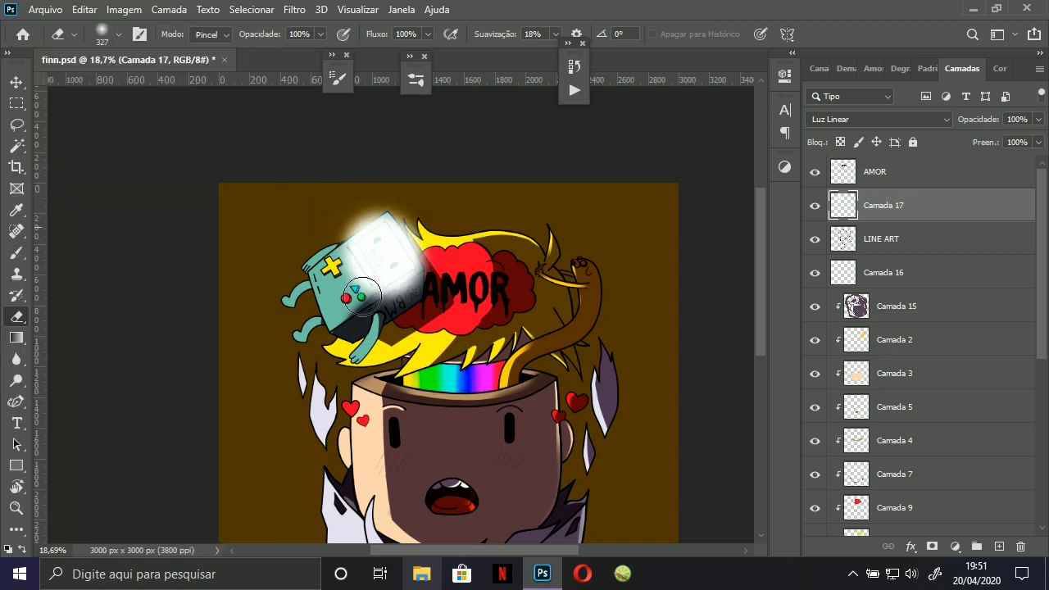
{"action": "key", "text": "ctrl+z"}
{"action": "key", "text": "ctrl+shift+z"}
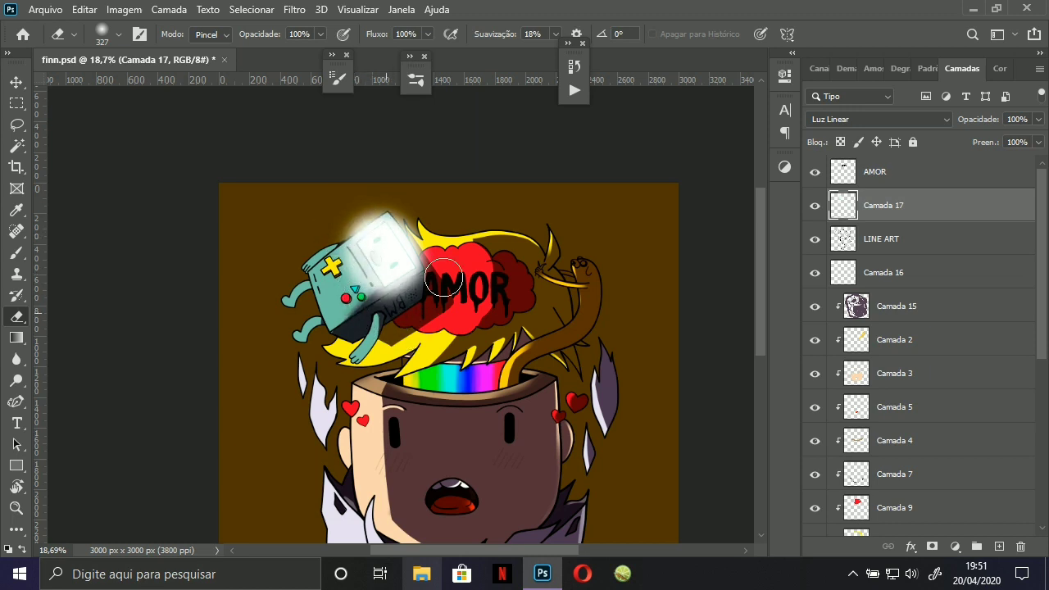
{"action": "left_click_drag", "start_coordinate": [421, 204], "coordinate": [433, 255]}
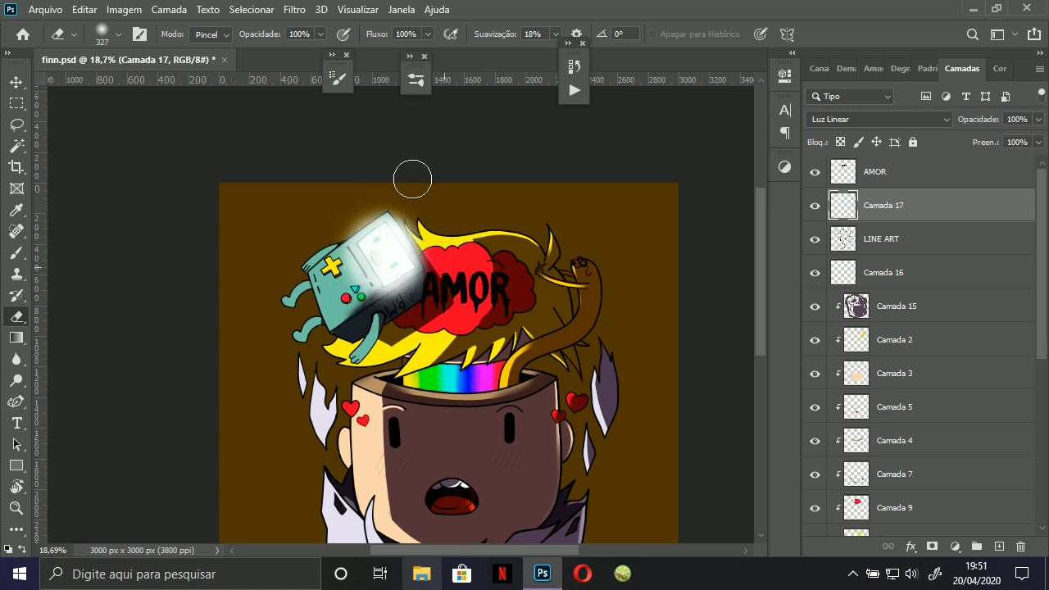
{"action": "mouse_move", "coordinate": [412, 179]}
{"action": "left_mouse_down"}
{"action": "mouse_move", "coordinate": [445, 271]}
{"action": "mouse_move", "coordinate": [413, 314]}
{"action": "mouse_move", "coordinate": [356, 316]}
{"action": "mouse_move", "coordinate": [424, 309]}
{"action": "mouse_move", "coordinate": [416, 276]}
{"action": "mouse_move", "coordinate": [336, 321]}
{"action": "mouse_move", "coordinate": [371, 316]}
{"action": "left_mouse_up"}
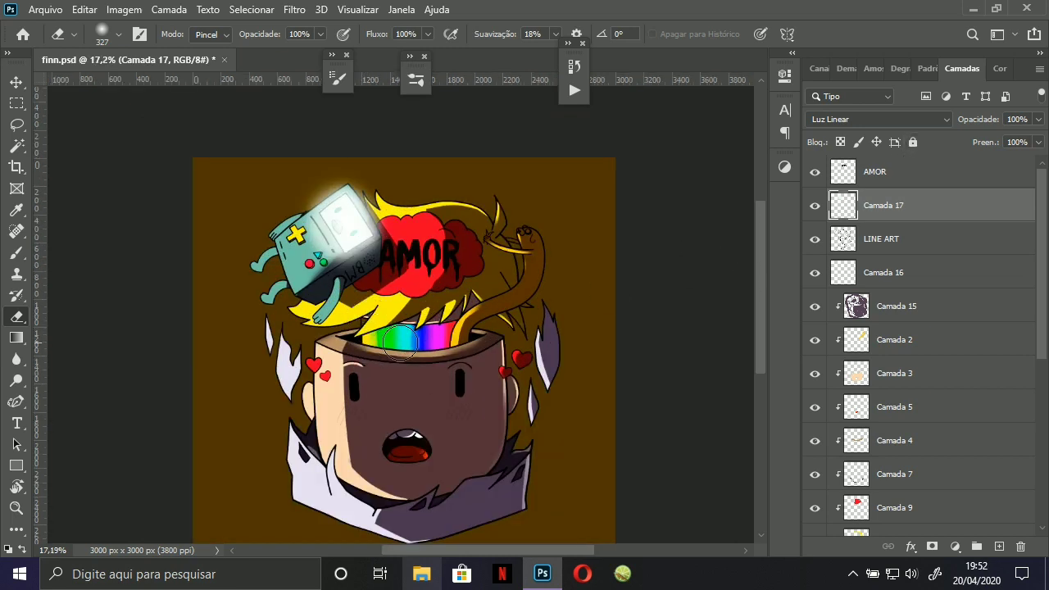
Choose a more saturated turquoise as the foreground colour, keeping Camada 17 in Linear Light mode.
{"action": "left_click", "coordinate": [946, 120]}
{"action": "left_click", "coordinate": [968, 123]}
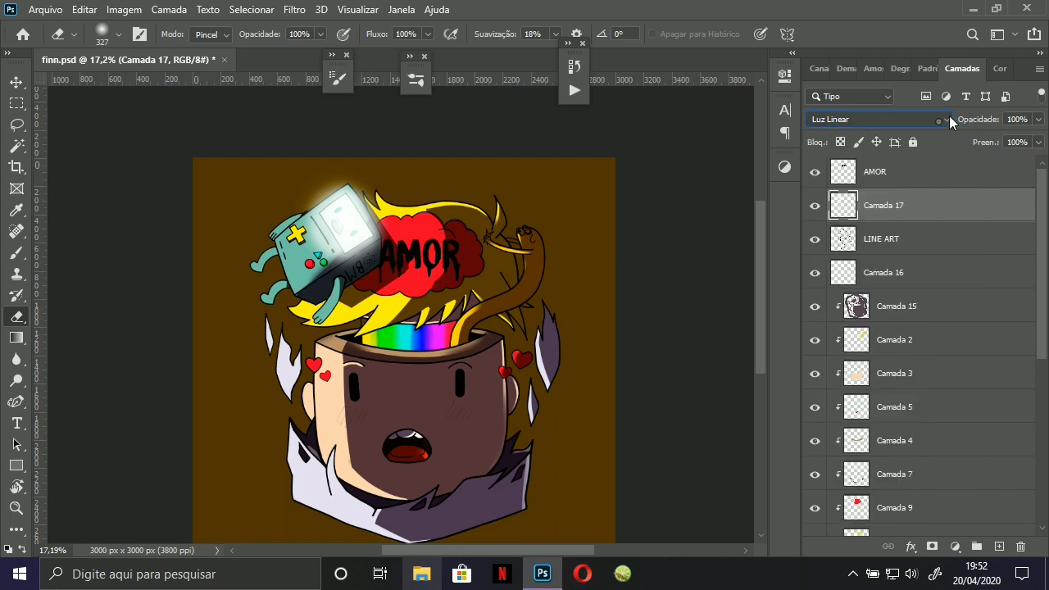
{"action": "left_click", "coordinate": [1002, 69]}
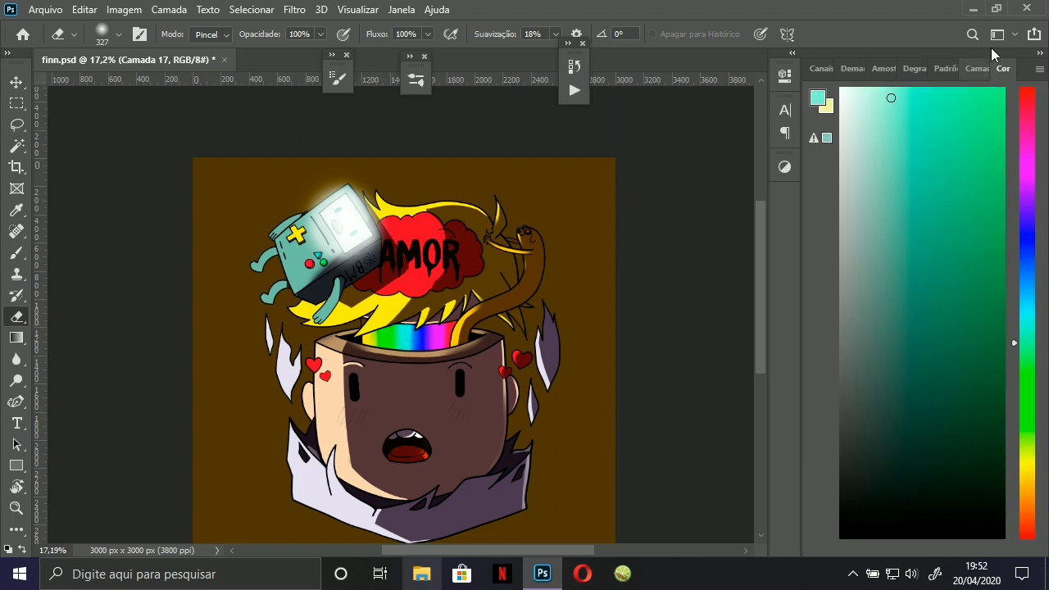
{"action": "left_click", "coordinate": [963, 69]}
Try painting a turquoise glow over the rainbow opening of the head on Camada 17, and undo the strokes.
{"action": "key", "text": "b"}
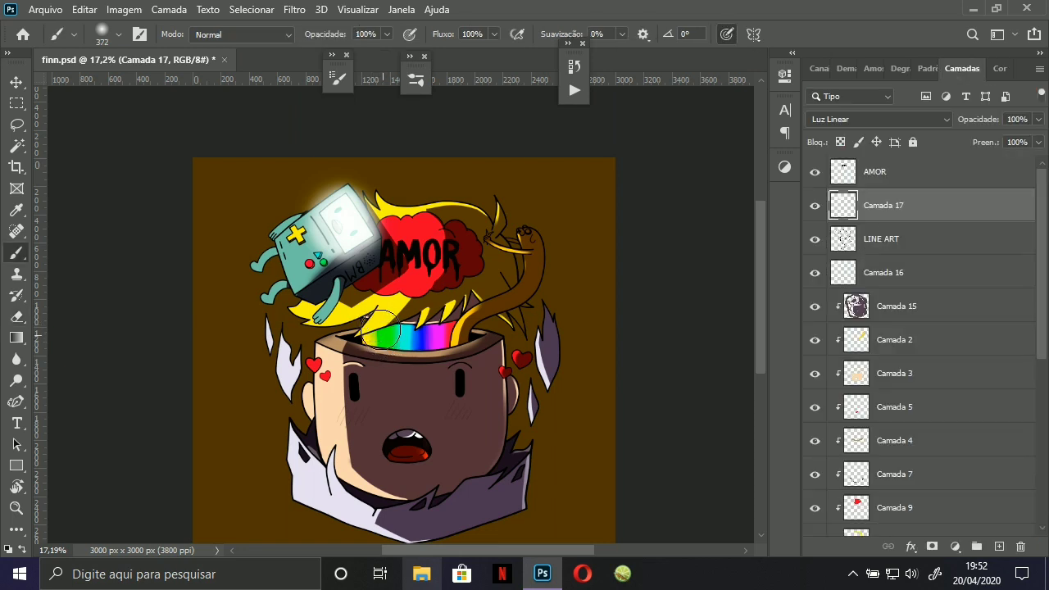
{"action": "mouse_move", "coordinate": [367, 336]}
{"action": "left_mouse_down"}
{"action": "mouse_move", "coordinate": [431, 341]}
{"action": "mouse_move", "coordinate": [366, 334]}
{"action": "mouse_move", "coordinate": [492, 333]}
{"action": "mouse_move", "coordinate": [464, 315]}
{"action": "mouse_move", "coordinate": [443, 334]}
{"action": "left_mouse_up"}
{"action": "key", "text": "ctrl+z"}
{"action": "left_click", "coordinate": [461, 337]}
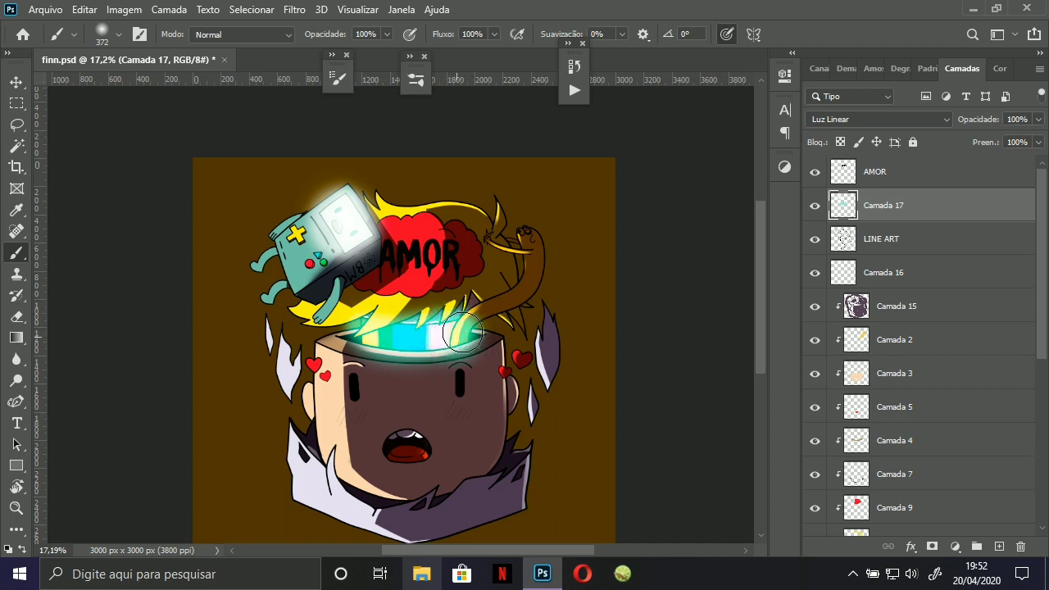
{"action": "key", "text": "ctrl+z"}
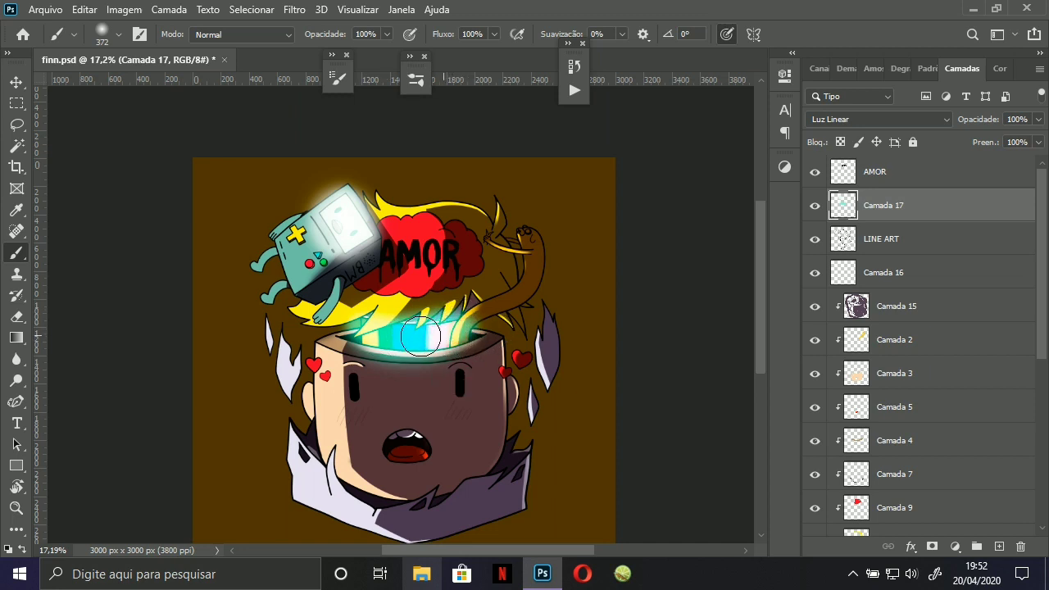
{"action": "key", "text": "ctrl+z"}
{"action": "key", "text": "ctrl+z"}
{"action": "key", "text": "ctrl+z"}
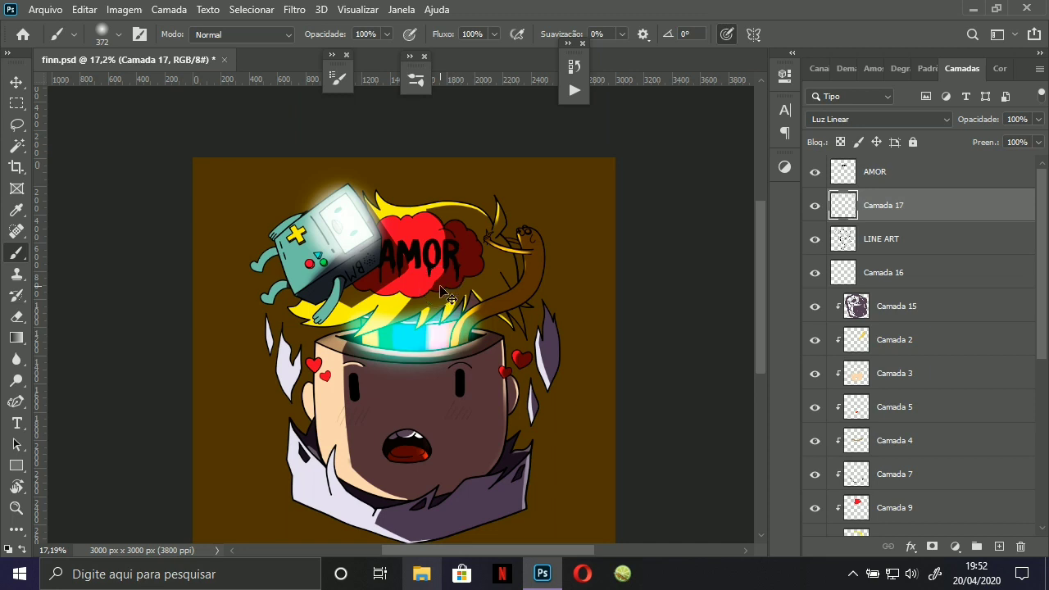
Add a layer above Camada 17, paint a soft turquoise glow over the head's rainbow opening, and set its blend mode to Linear Light.
{"action": "left_click", "coordinate": [1000, 549]}
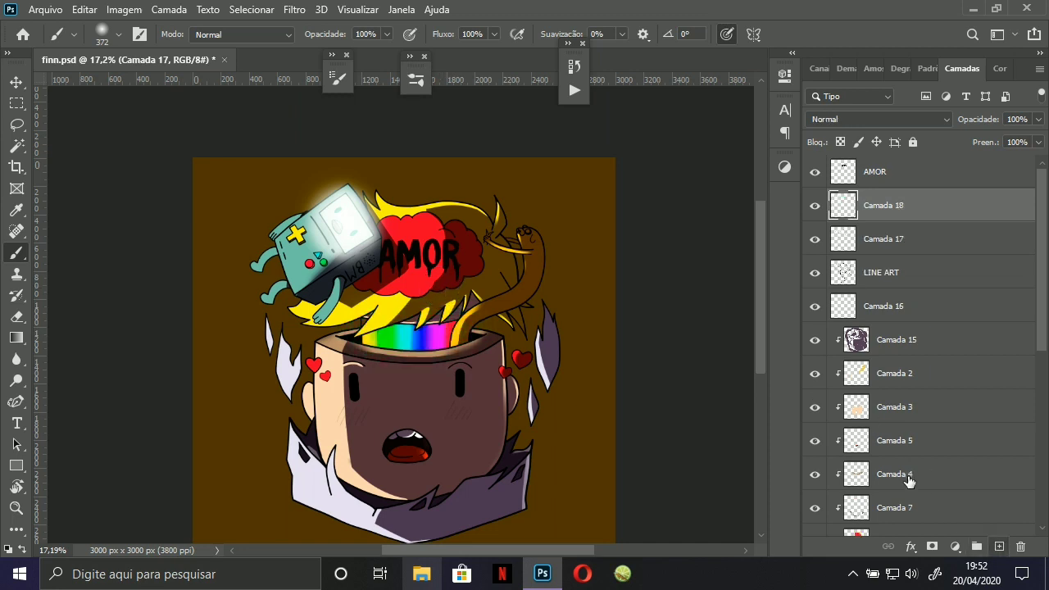
{"action": "left_click_drag", "start_coordinate": [380, 332], "coordinate": [435, 337]}
{"action": "key", "text": "ctrl+z"}
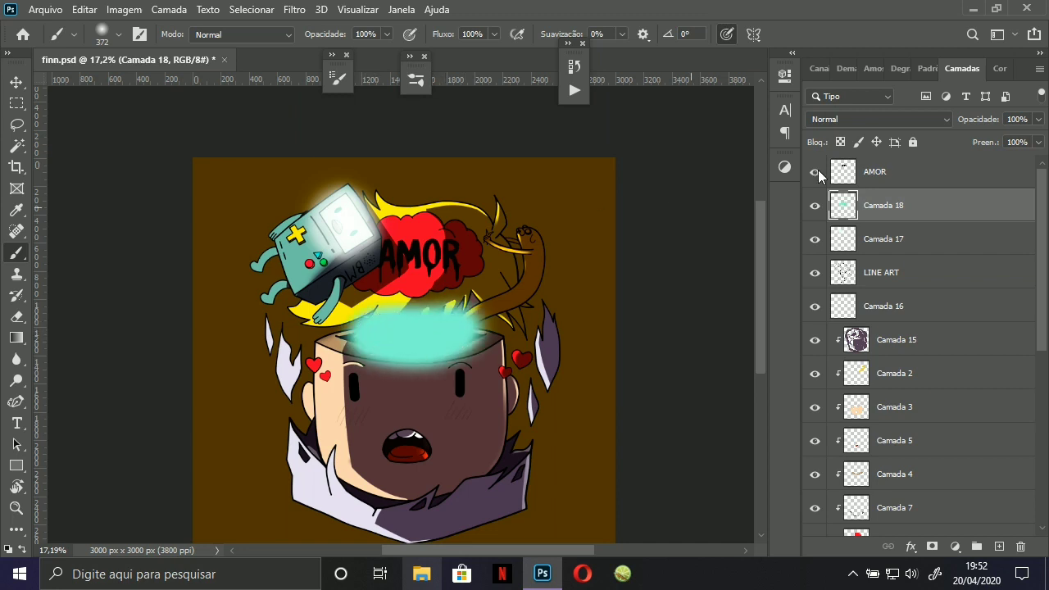
{"action": "left_click", "coordinate": [932, 121]}
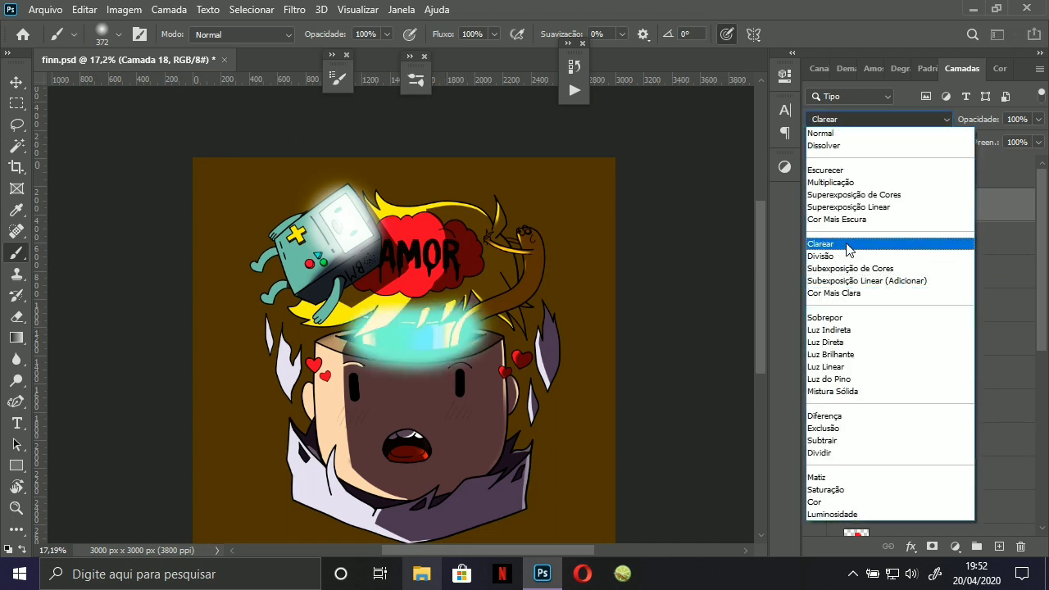
{"action": "left_click", "coordinate": [844, 371]}
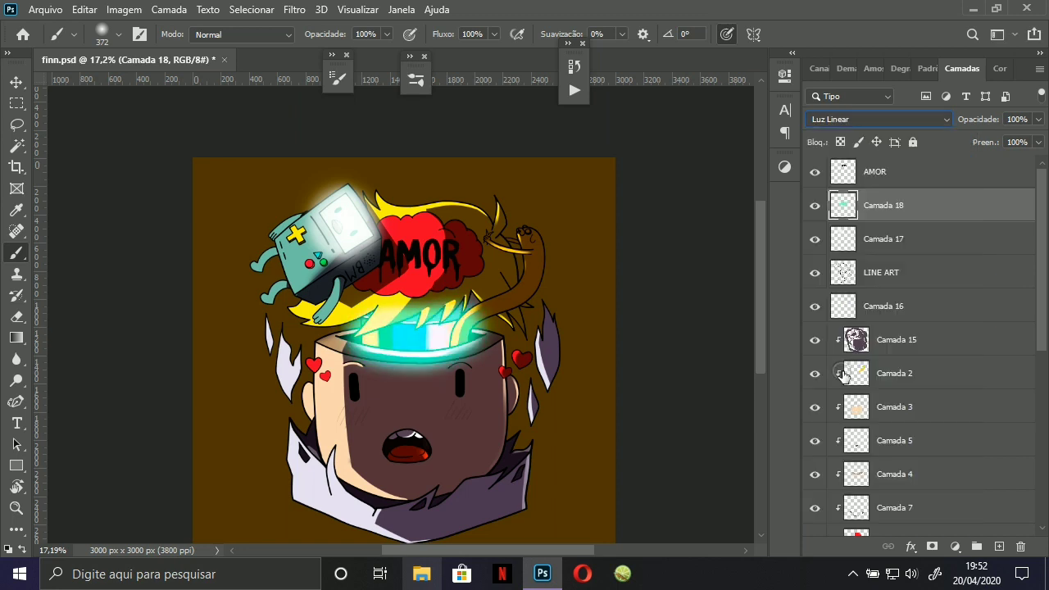
{"action": "left_click_drag", "start_coordinate": [417, 381], "coordinate": [377, 381]}
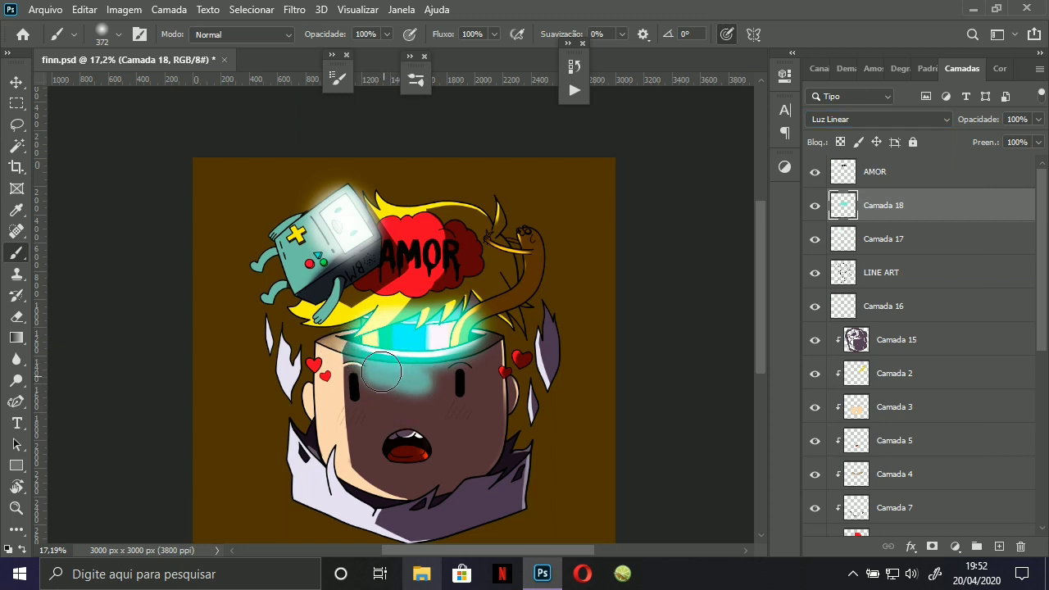
{"action": "key", "text": "ctrl+z"}
Soften the edges of the turquoise glow around the head's opening with the soft 327 px eraser, undoing unwanted strokes.
{"action": "key", "text": "e"}
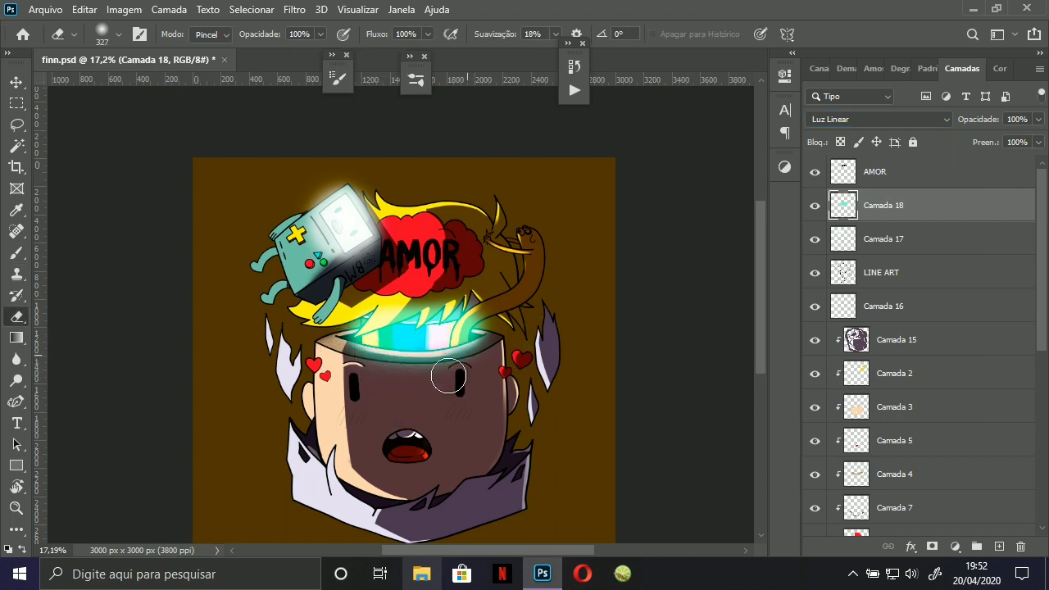
{"action": "left_click_drag", "start_coordinate": [368, 293], "coordinate": [527, 282]}
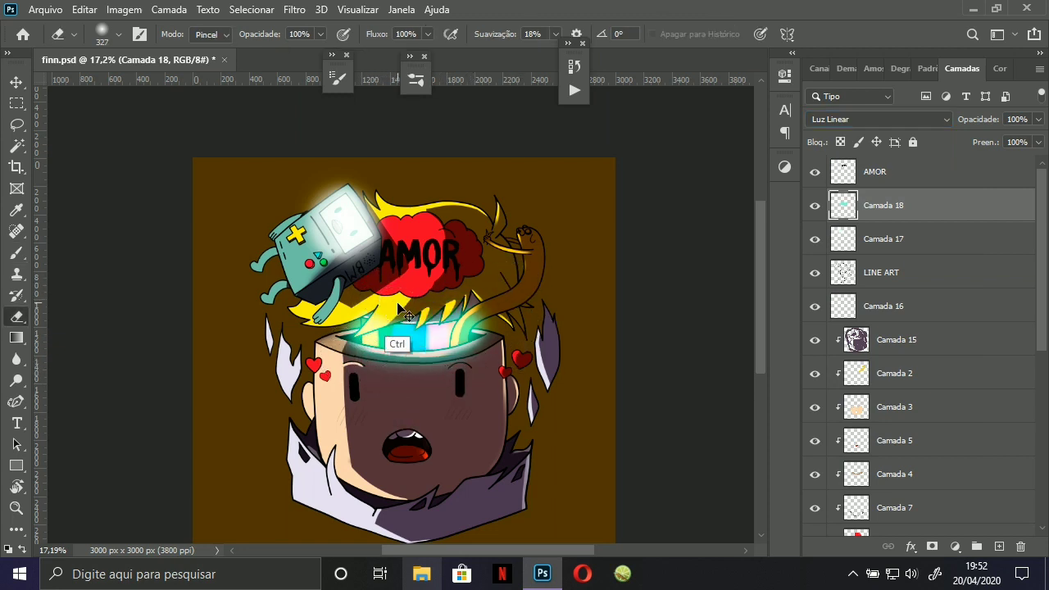
{"action": "key", "text": "ctrl+z"}
{"action": "left_click_drag", "start_coordinate": [379, 300], "coordinate": [522, 301]}
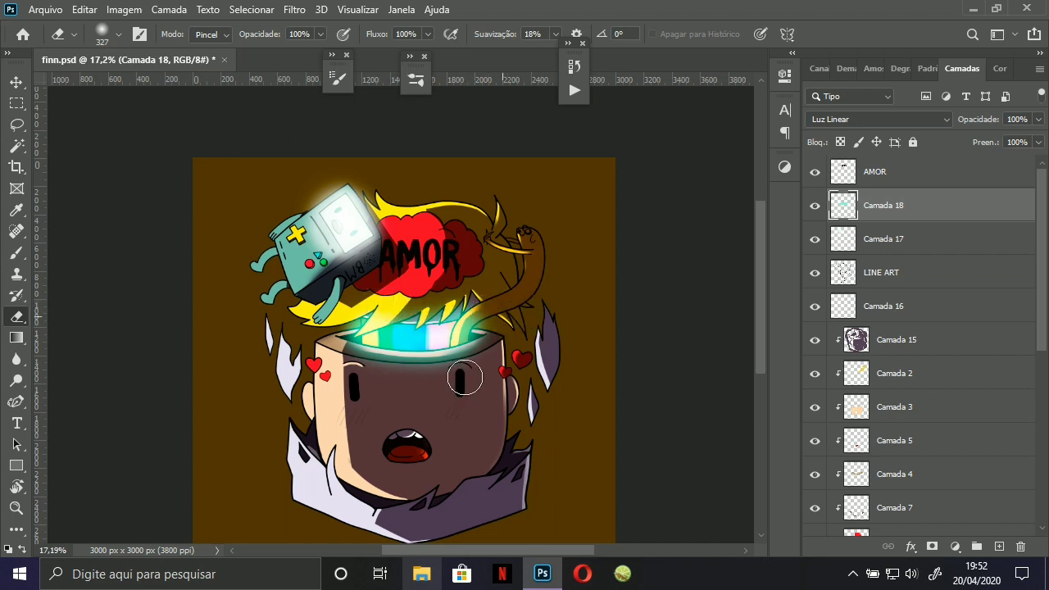
{"action": "left_click_drag", "start_coordinate": [465, 378], "coordinate": [496, 350]}
{"action": "key", "text": "ctrl+z"}
Shift the hue of the head-opening glow on Camada 18 to -180 with Hue/Saturation.
{"action": "key", "text": "ctrl+u"}
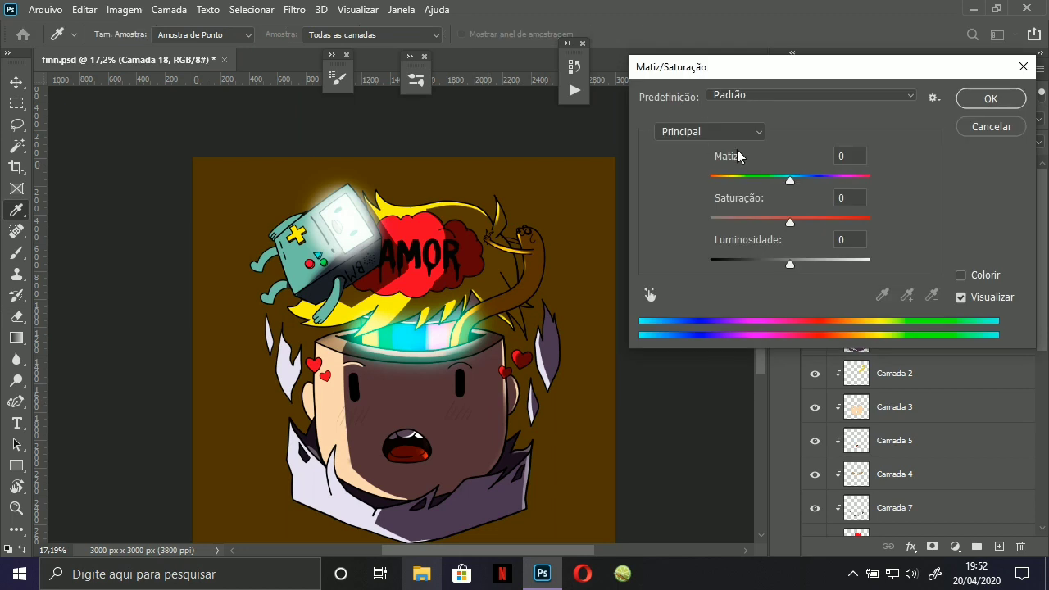
{"action": "left_click_drag", "start_coordinate": [790, 180], "coordinate": [708, 187]}
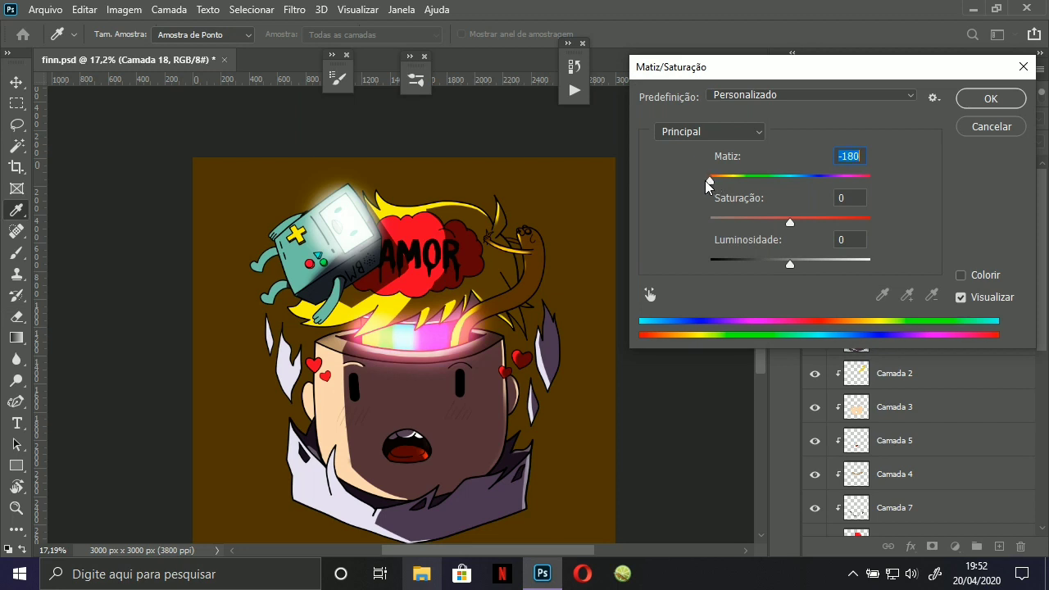
{"action": "left_click", "coordinate": [983, 100]}
{"action": "key", "text": "e"}
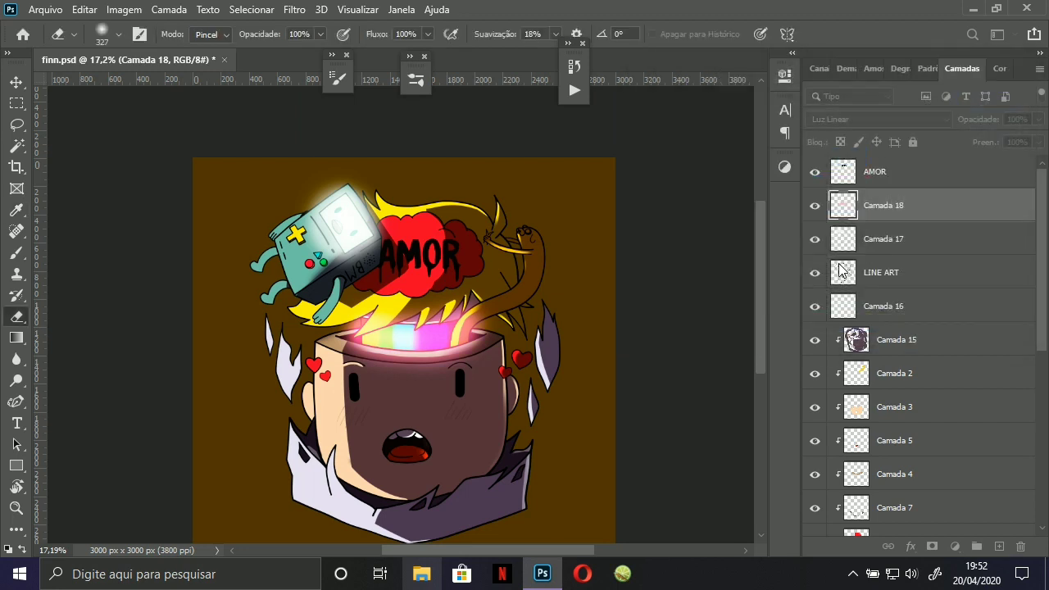
Start a Hue/Saturation adjustment on the console-screen glow of Camada 17, trying hue +97, saturation +24 and lightness -12.
{"action": "left_click", "coordinate": [883, 180]}
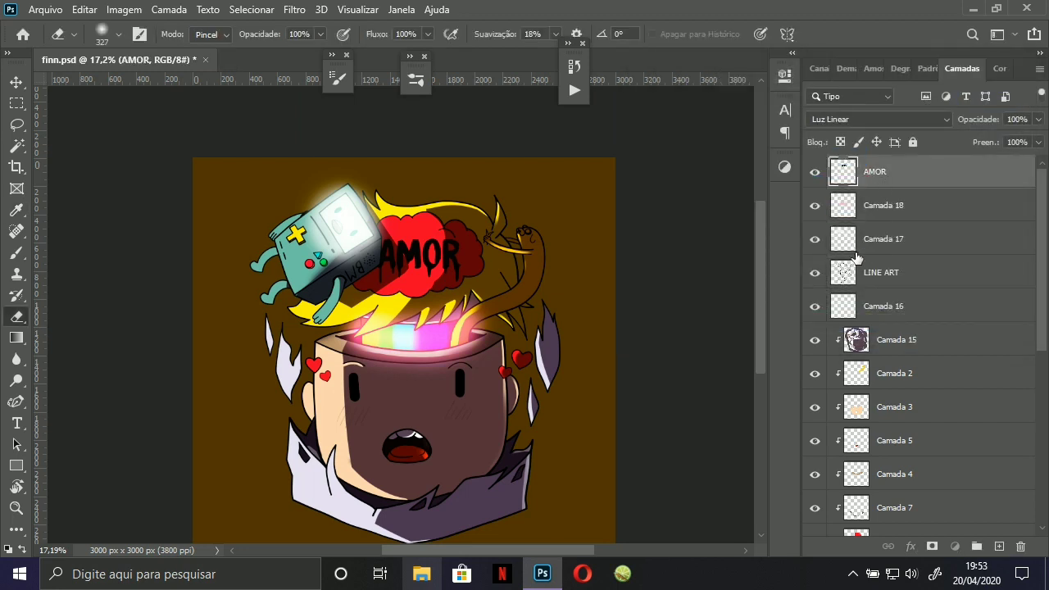
{"action": "left_click", "coordinate": [856, 245]}
{"action": "key", "text": "ctrl+u"}
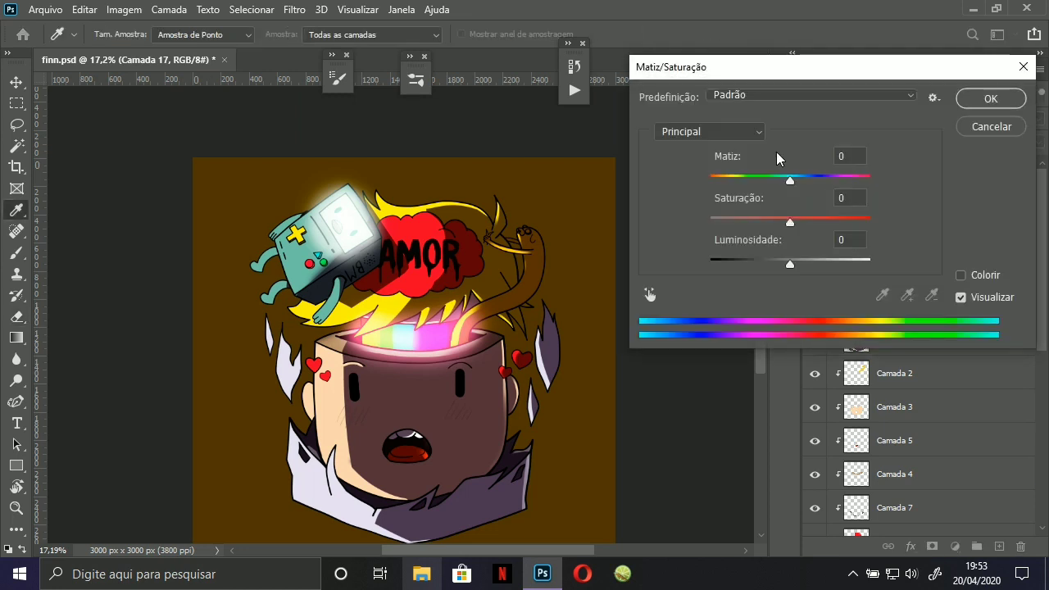
{"action": "left_click", "coordinate": [751, 176]}
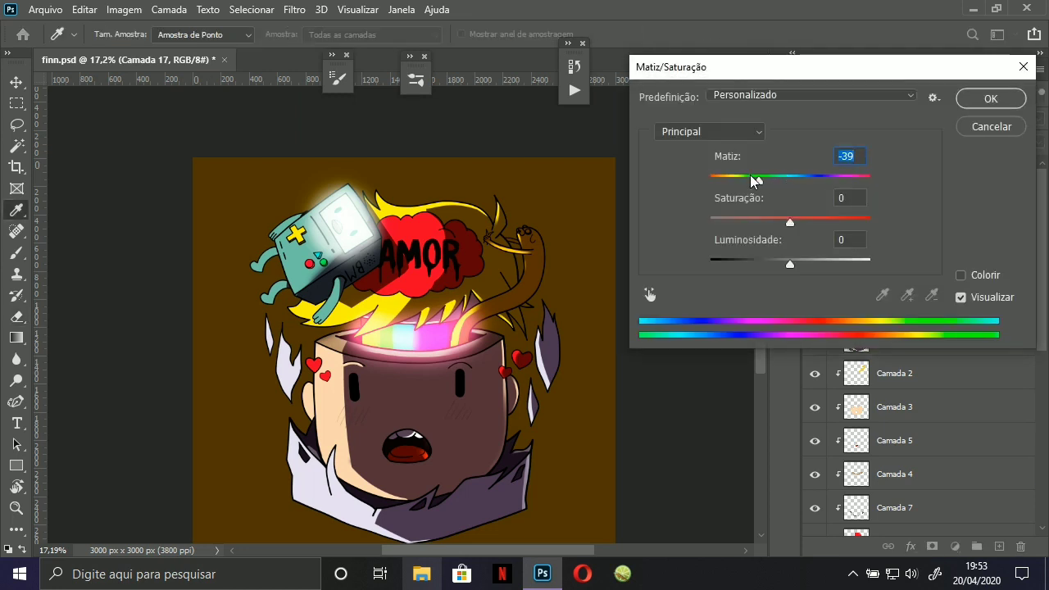
{"action": "left_click_drag", "start_coordinate": [748, 183], "coordinate": [886, 188]}
{"action": "left_click", "coordinate": [838, 220]}
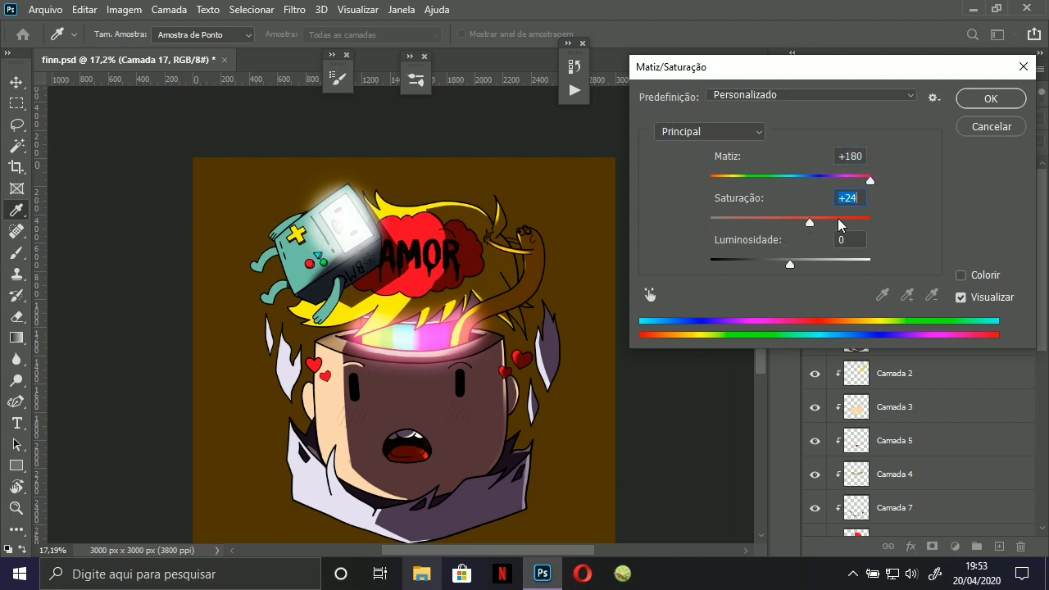
{"action": "mouse_move", "coordinate": [782, 266]}
{"action": "left_mouse_down"}
{"action": "mouse_move", "coordinate": [769, 263]}
{"action": "mouse_move", "coordinate": [792, 264]}
{"action": "left_mouse_up"}
{"action": "left_click", "coordinate": [775, 179]}
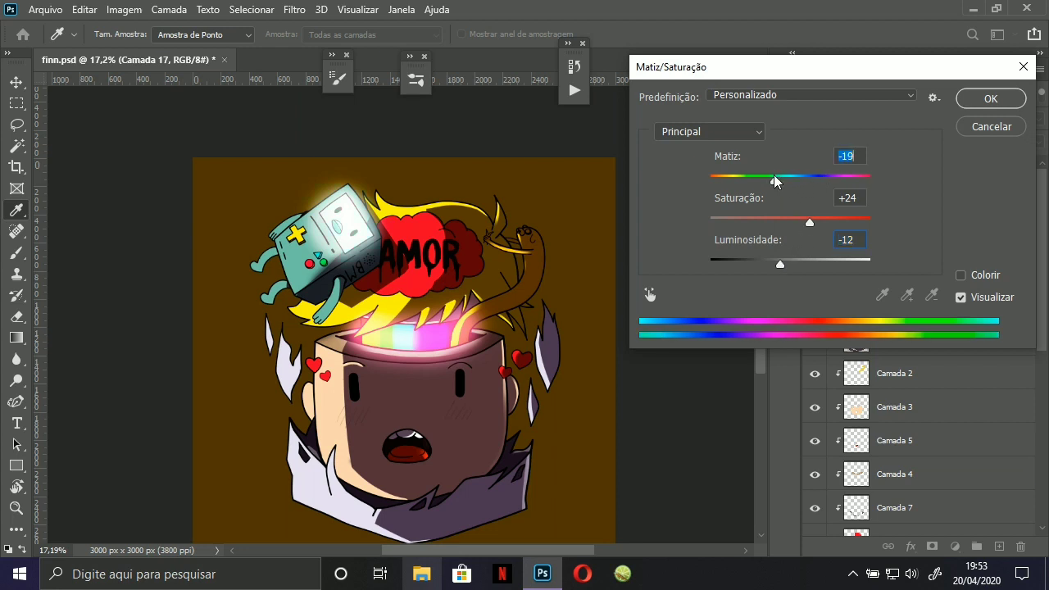
{"action": "left_click_drag", "start_coordinate": [770, 182], "coordinate": [844, 203]}
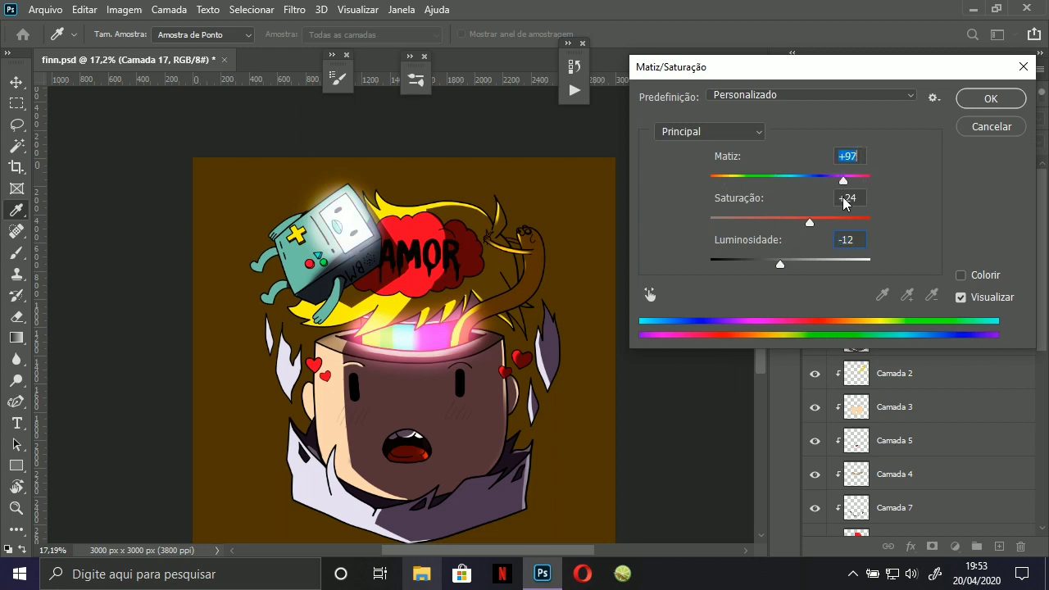
Set the Camada 17 glow's saturation to +87, lightness to -11 and hue to -21, and apply the adjustment.
{"action": "left_click", "coordinate": [838, 222]}
{"action": "left_click", "coordinate": [790, 265]}
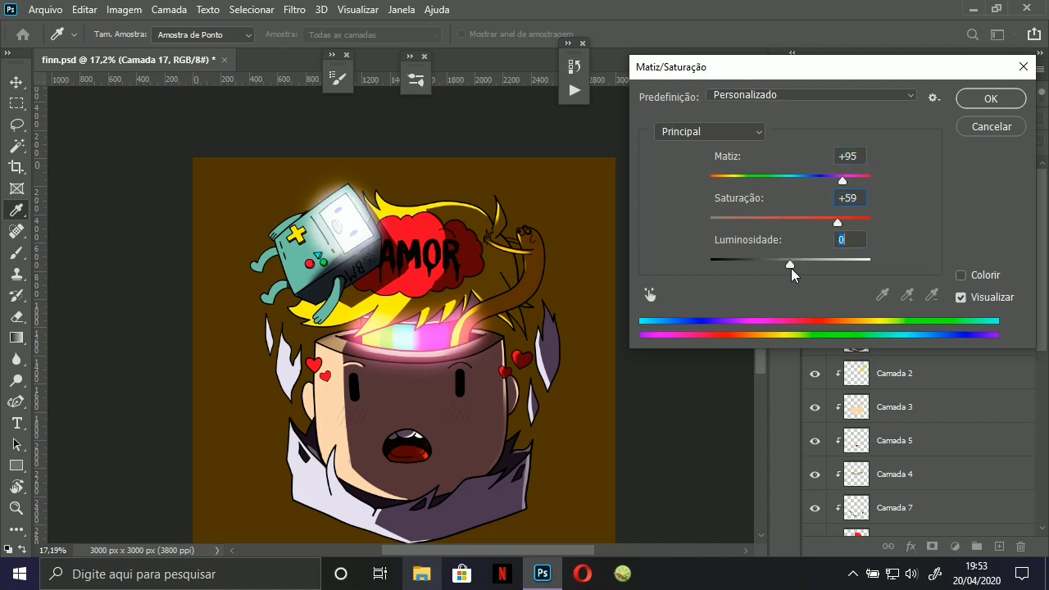
{"action": "left_click", "coordinate": [820, 264]}
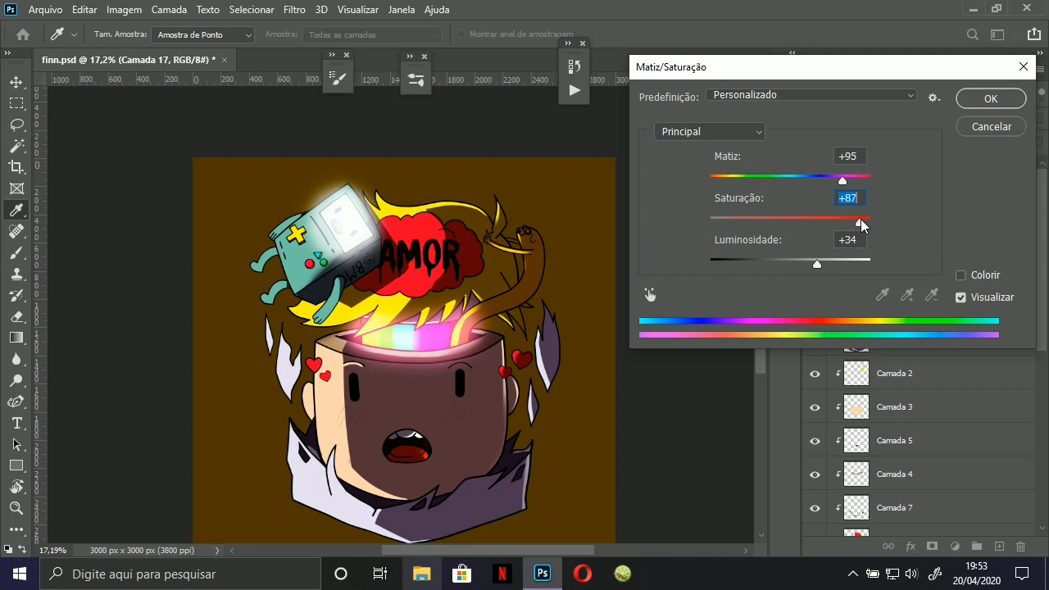
{"action": "left_click", "coordinate": [777, 264]}
{"action": "left_click", "coordinate": [787, 263]}
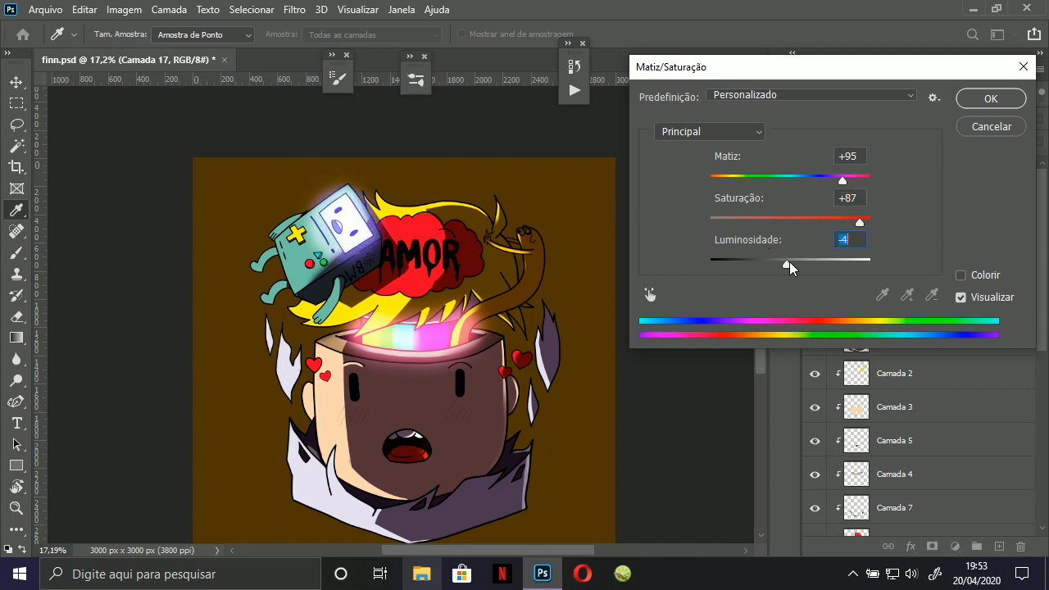
{"action": "left_click", "coordinate": [777, 264]}
{"action": "left_click_drag", "start_coordinate": [777, 264], "coordinate": [782, 265]}
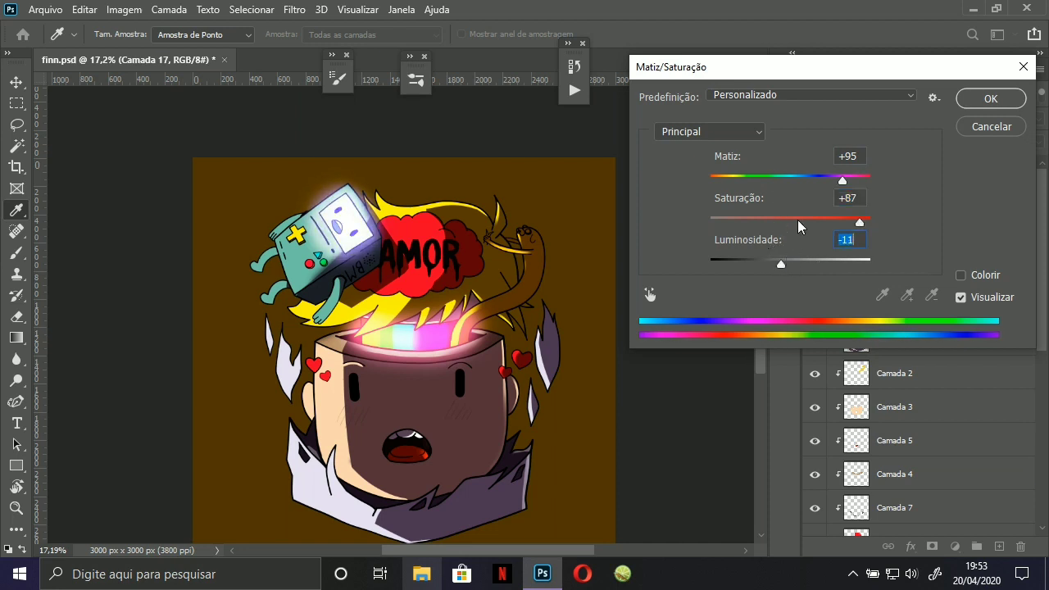
{"action": "left_click_drag", "start_coordinate": [811, 187], "coordinate": [777, 192]}
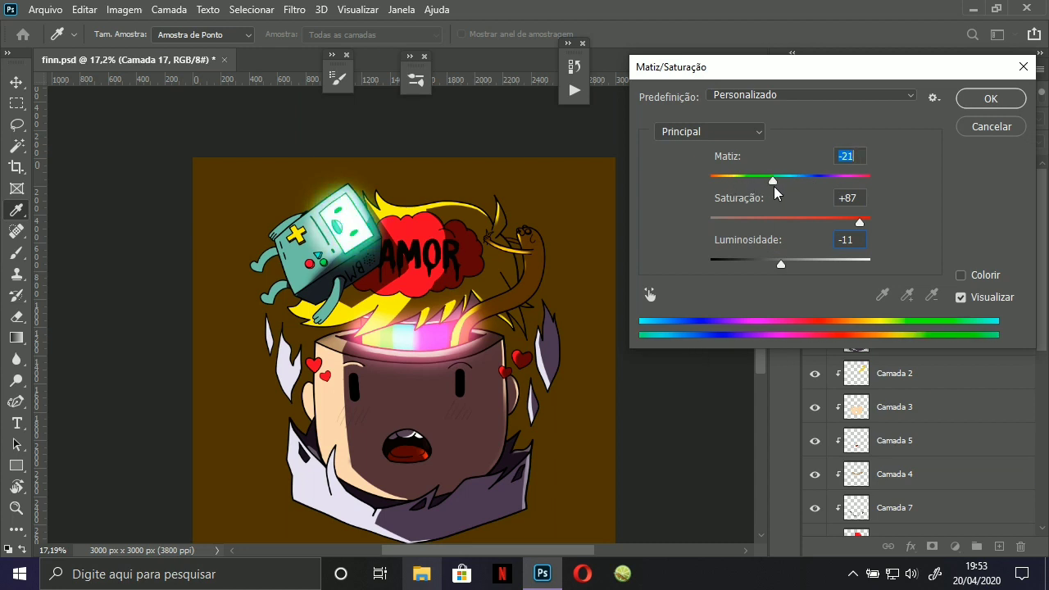
{"action": "left_click", "coordinate": [988, 99]}
Soften the left edge of the face shadow on Camada 15 with the soft 327 px eraser, undoing unwanted strokes.
{"action": "key", "text": "e"}
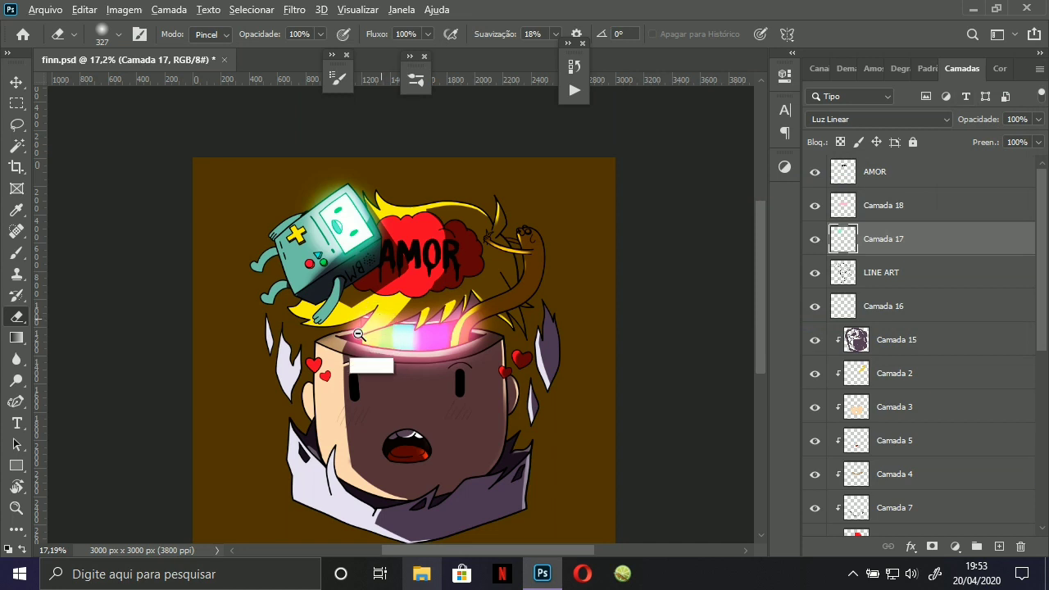
{"action": "mouse_move", "coordinate": [374, 336]}
{"action": "left_mouse_down"}
{"action": "mouse_move", "coordinate": [352, 336]}
{"action": "mouse_move", "coordinate": [373, 336]}
{"action": "left_mouse_up"}
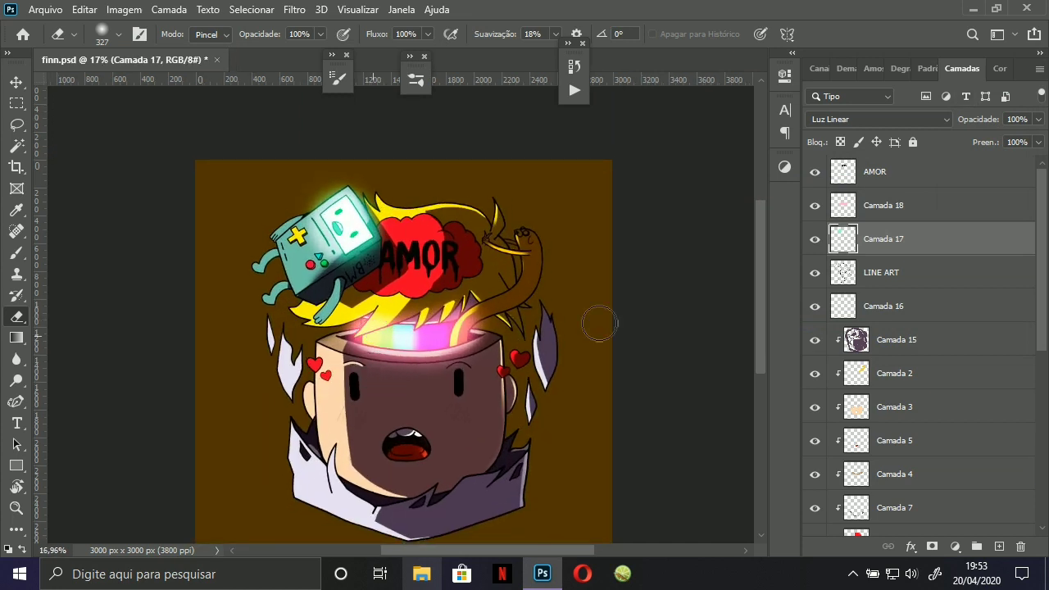
{"action": "left_click", "coordinate": [858, 346]}
{"action": "left_click_drag", "start_coordinate": [355, 477], "coordinate": [360, 486]}
{"action": "key", "text": "ctrl+z"}
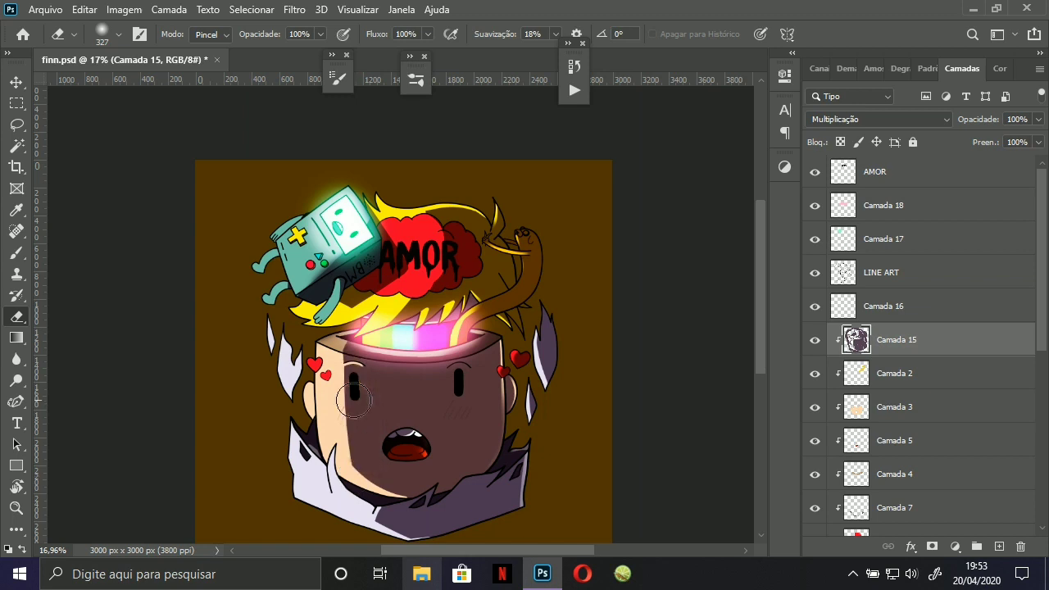
{"action": "left_click_drag", "start_coordinate": [340, 364], "coordinate": [357, 504]}
{"action": "left_click_drag", "start_coordinate": [336, 378], "coordinate": [348, 489]}
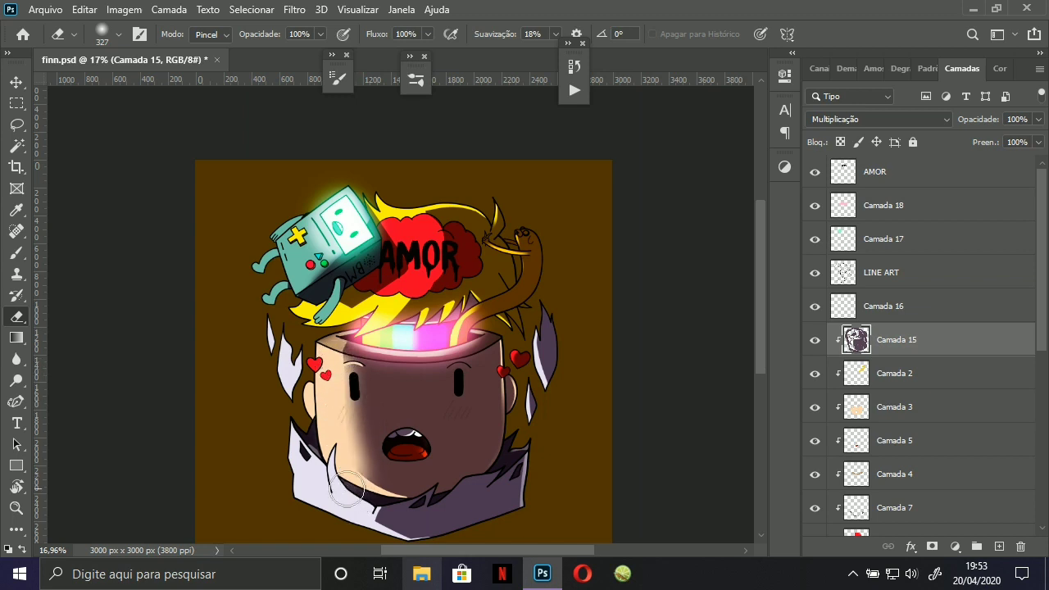
{"action": "key", "text": "ctrl+z"}
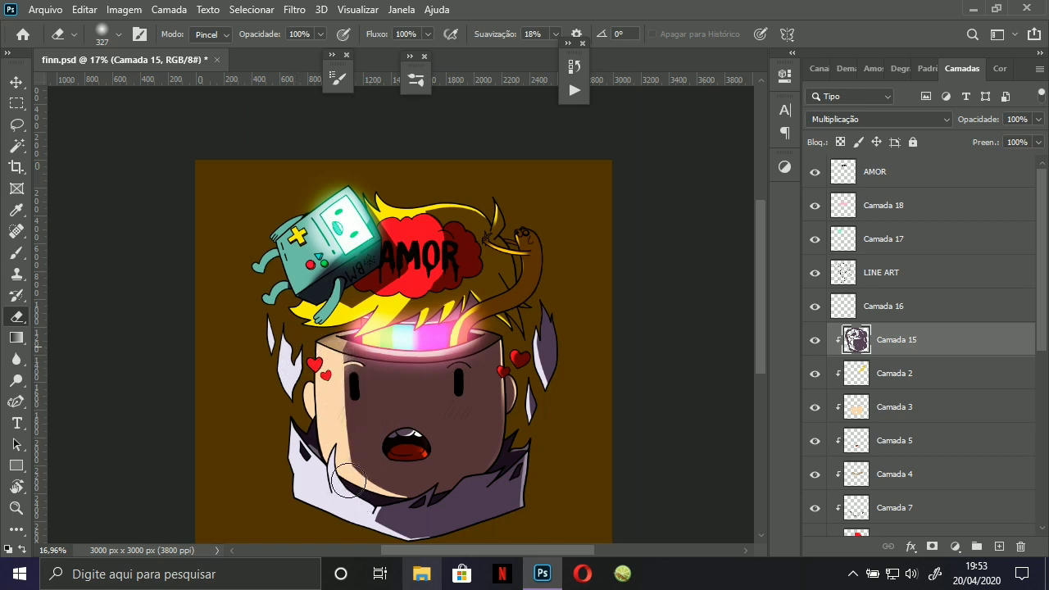
{"action": "left_click_drag", "start_coordinate": [334, 345], "coordinate": [354, 495]}
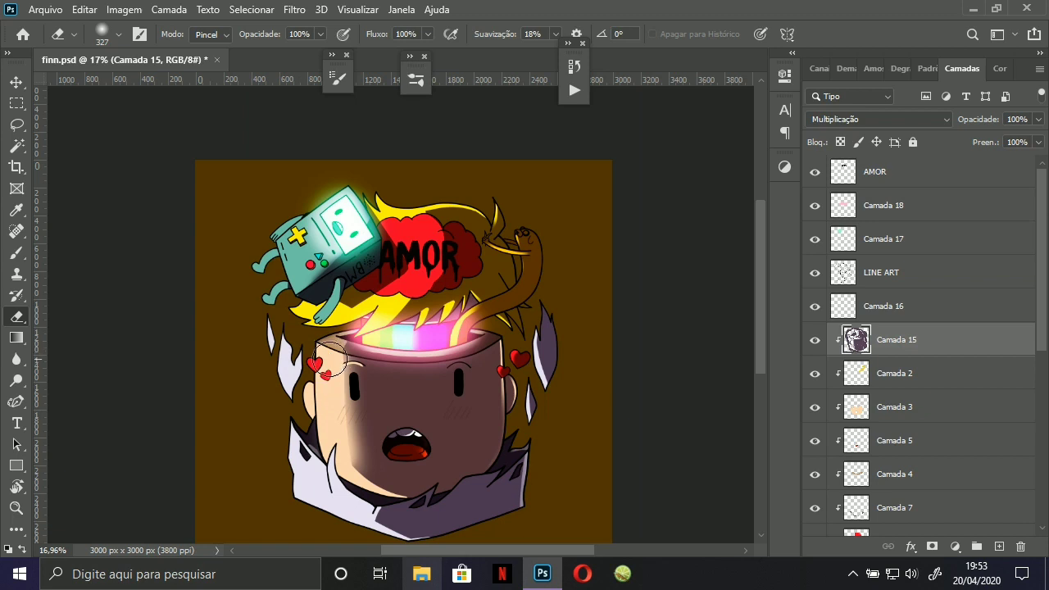
{"action": "key", "text": "z"}
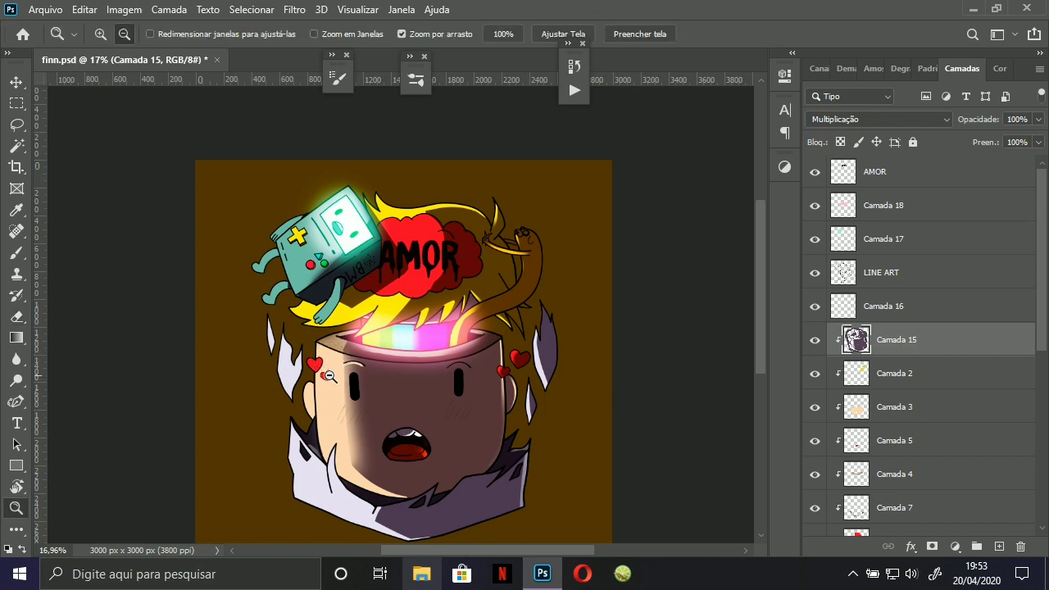
{"action": "key", "text": "e"}
{"action": "left_click_drag", "start_coordinate": [341, 351], "coordinate": [363, 470]}
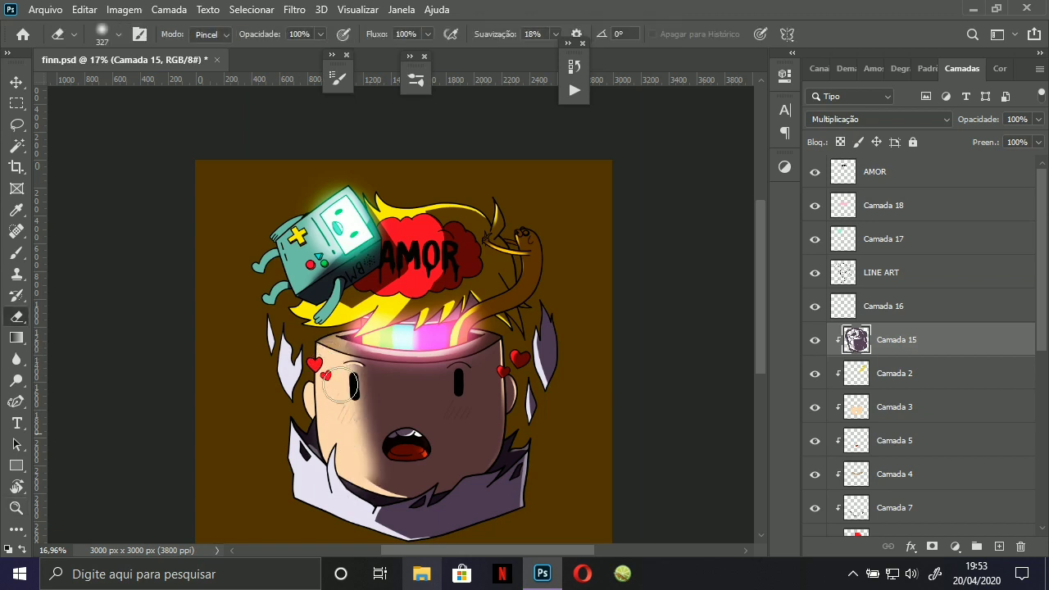
{"action": "key", "text": "ctrl+z"}
{"action": "mouse_move", "coordinate": [337, 354]}
{"action": "left_mouse_down"}
{"action": "mouse_move", "coordinate": [339, 448]}
{"action": "mouse_move", "coordinate": [390, 509]}
{"action": "left_mouse_up"}
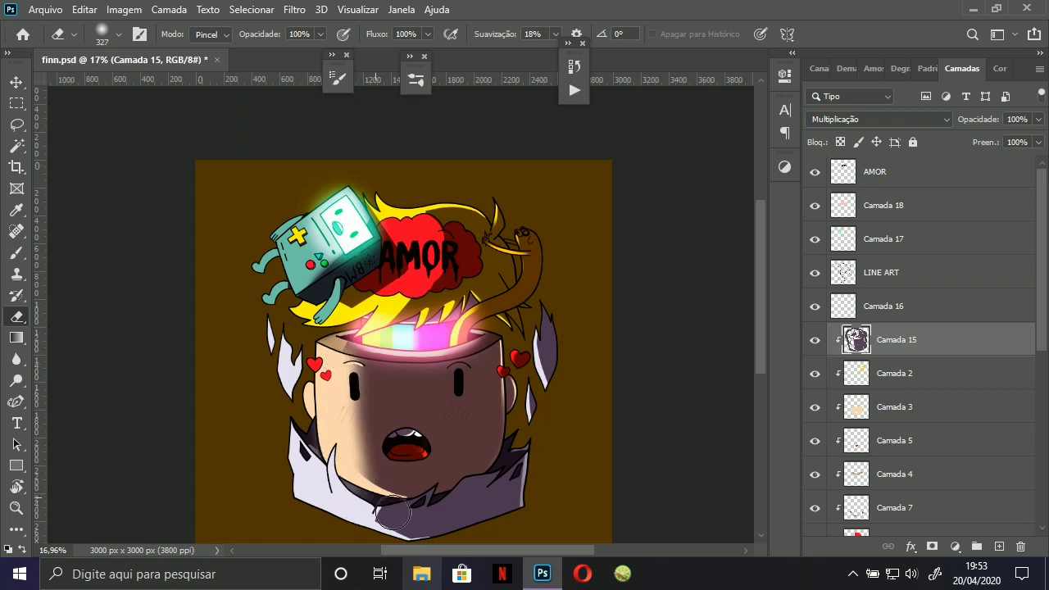
{"action": "key", "text": "ctrl+z"}
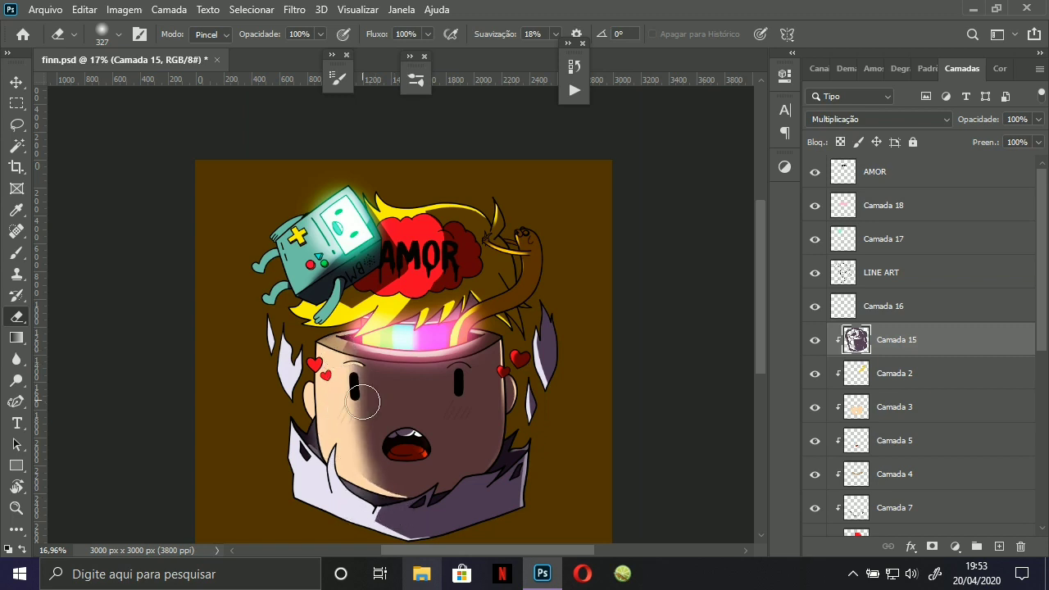
{"action": "mouse_move", "coordinate": [363, 401]}
{"action": "left_mouse_down"}
{"action": "mouse_move", "coordinate": [311, 447]}
{"action": "mouse_move", "coordinate": [324, 393]}
{"action": "left_mouse_up"}
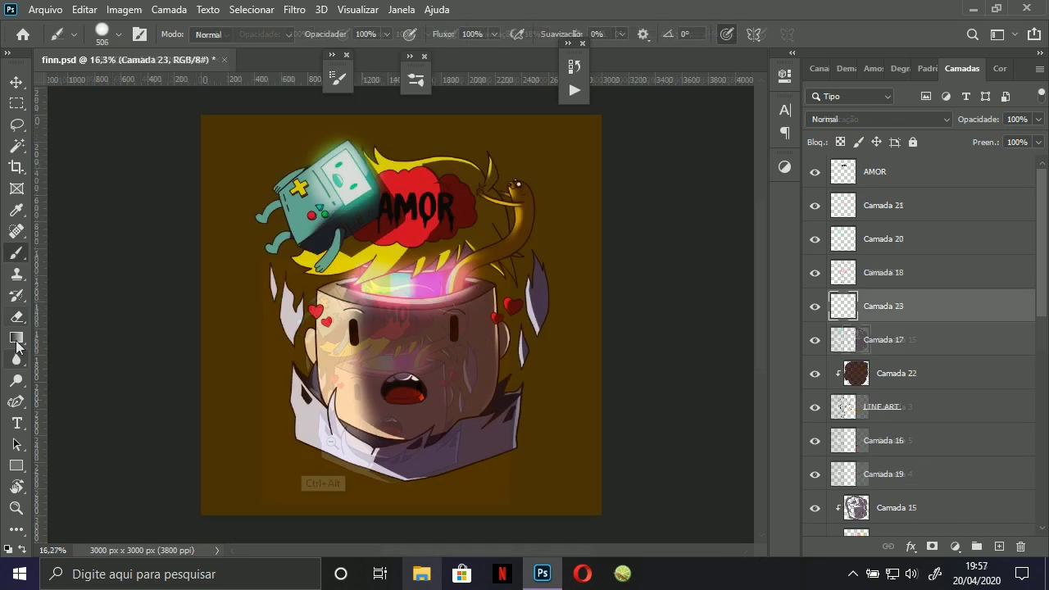
Set up a linear foreground-to-transparent gradient with bright magenta as the foreground colour.
{"action": "left_click", "coordinate": [155, 35]}
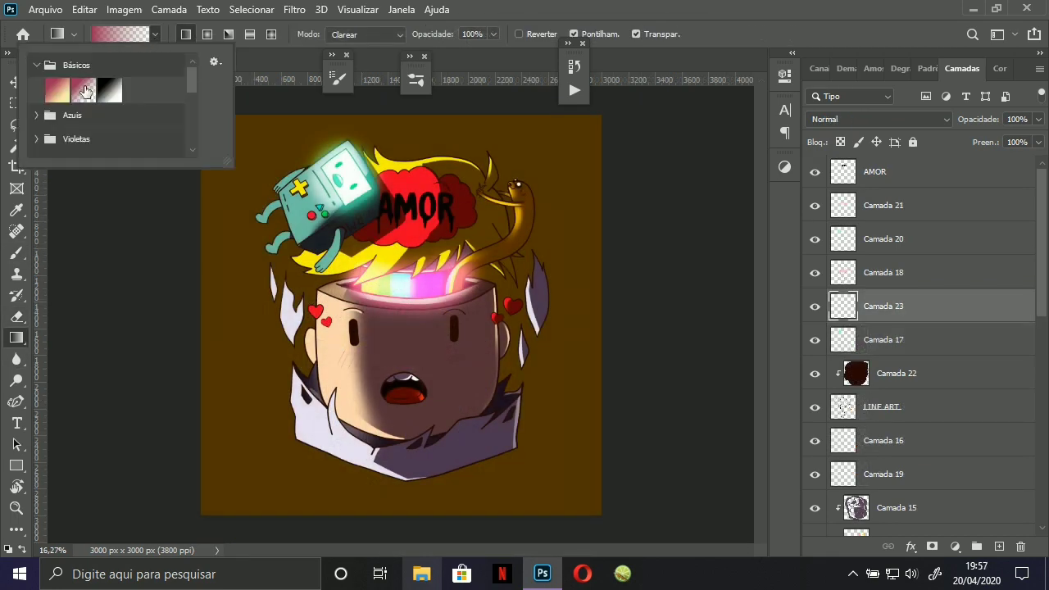
{"action": "left_click", "coordinate": [1000, 68]}
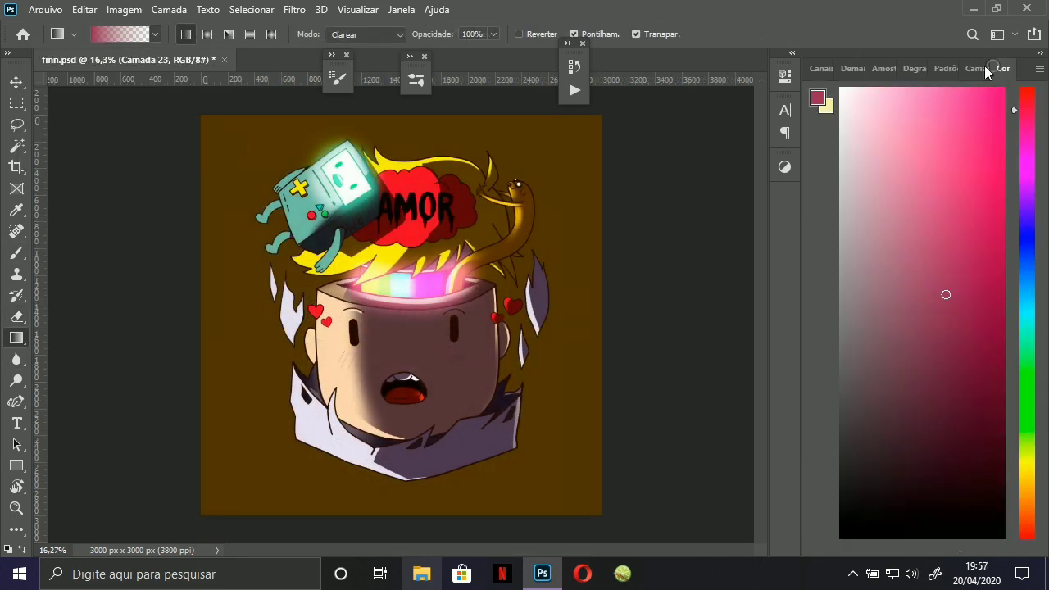
{"action": "left_click", "coordinate": [998, 88]}
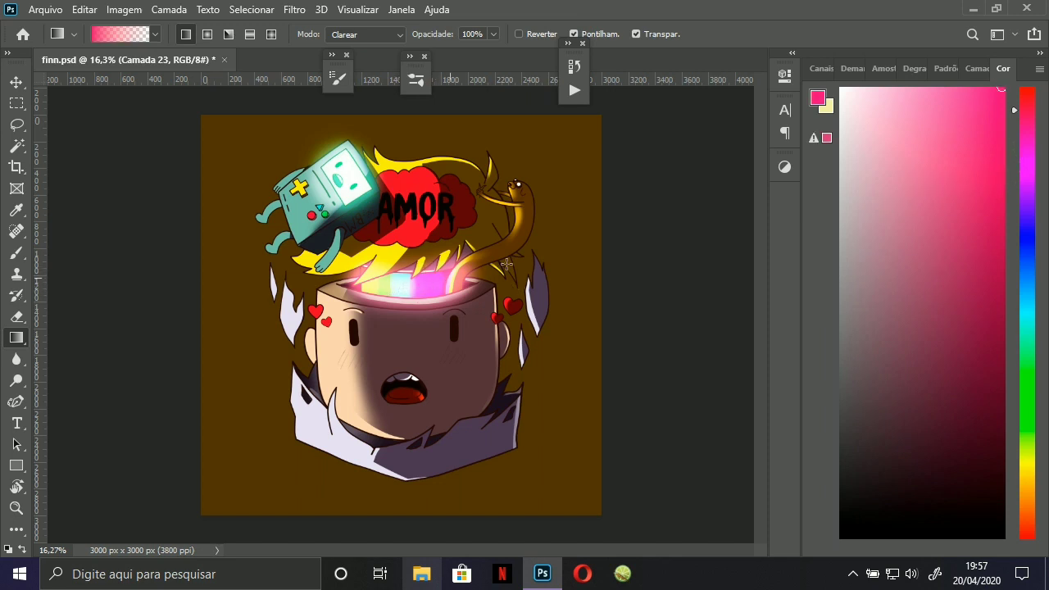
{"action": "left_click_drag", "start_coordinate": [1025, 166], "coordinate": [1026, 157]}
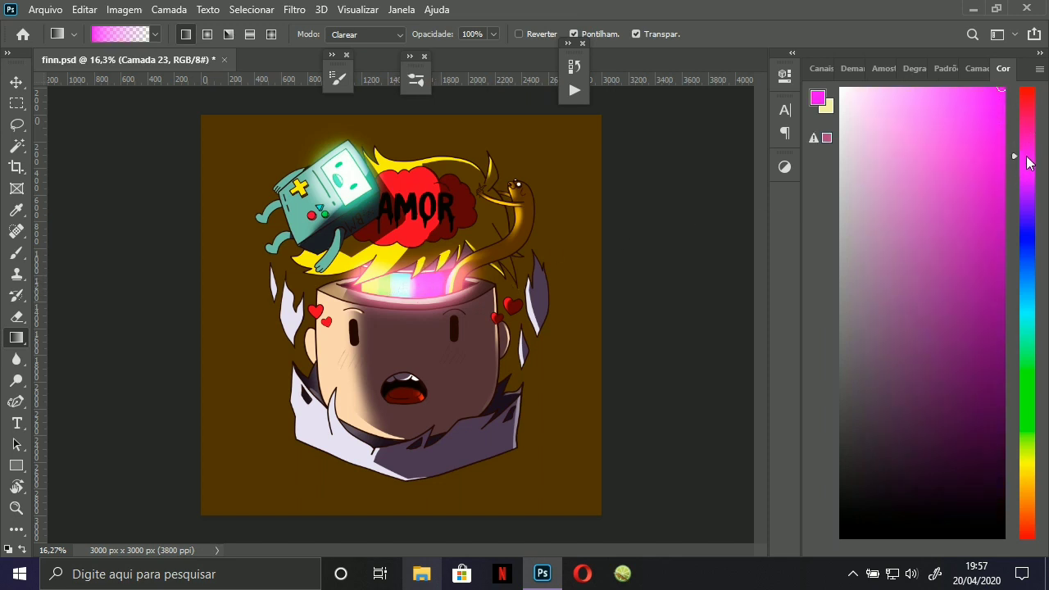
{"action": "left_click", "coordinate": [979, 71]}
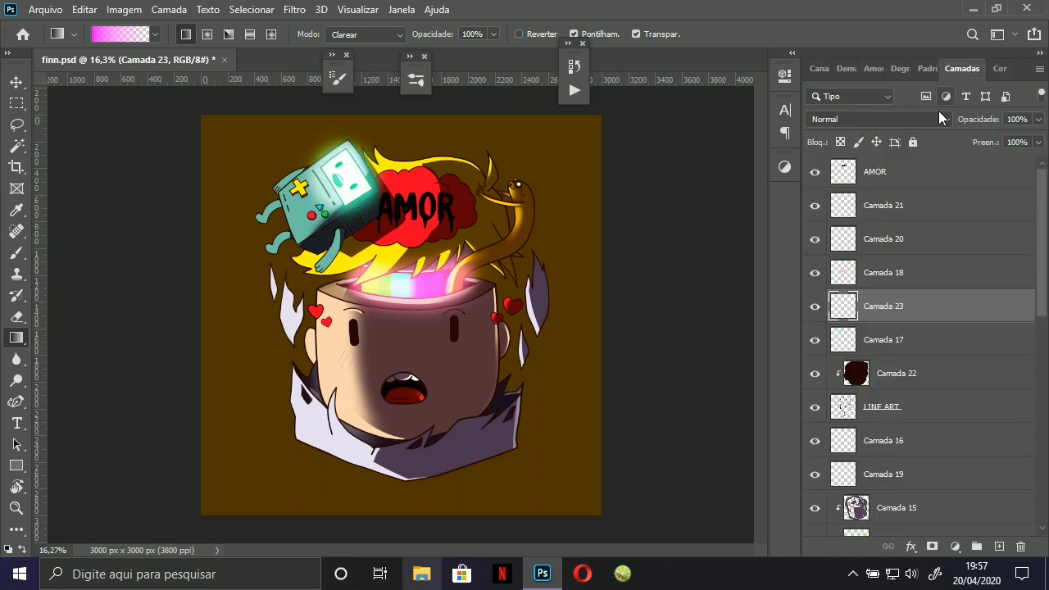
Lay the magenta gradient on Camada 23, fading from the canvas's left side toward the right, and set its blend mode to Divisão (Screen).
{"action": "left_click_drag", "start_coordinate": [128, 294], "coordinate": [533, 325]}
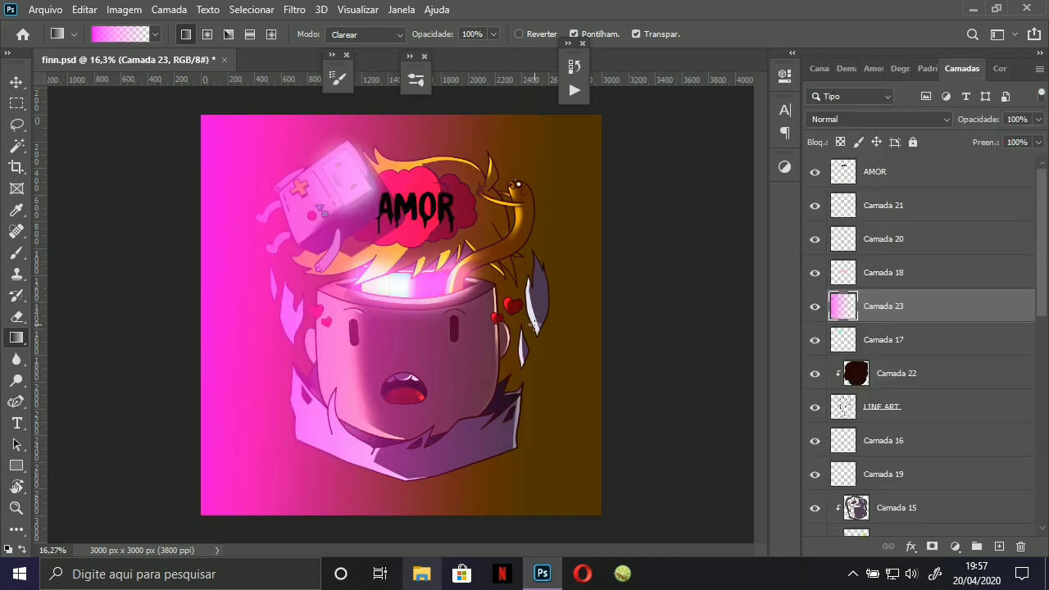
{"action": "key", "text": "ctrl+z"}
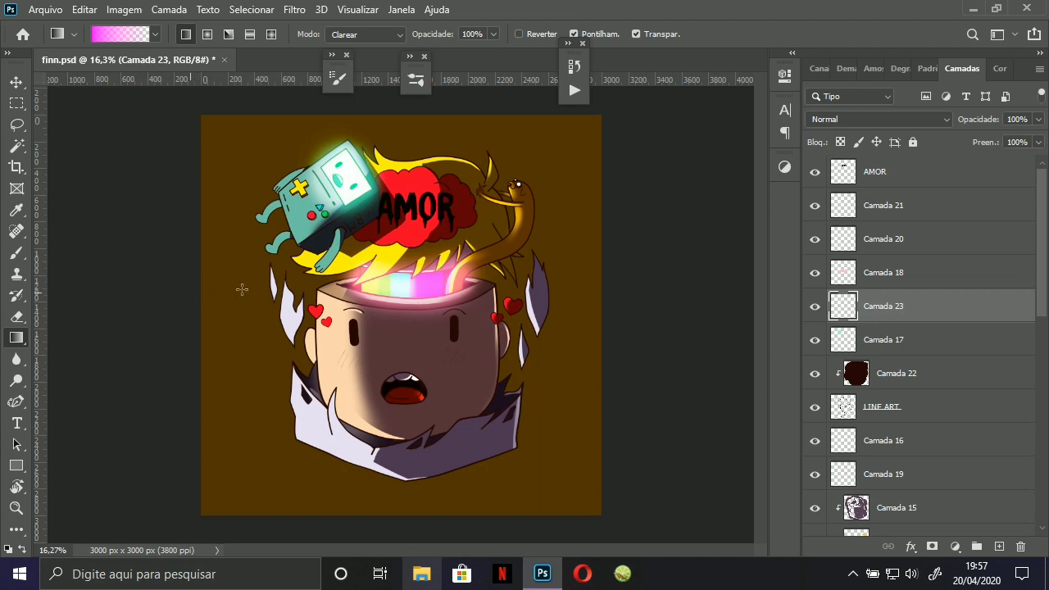
{"action": "left_click_drag", "start_coordinate": [188, 292], "coordinate": [465, 303]}
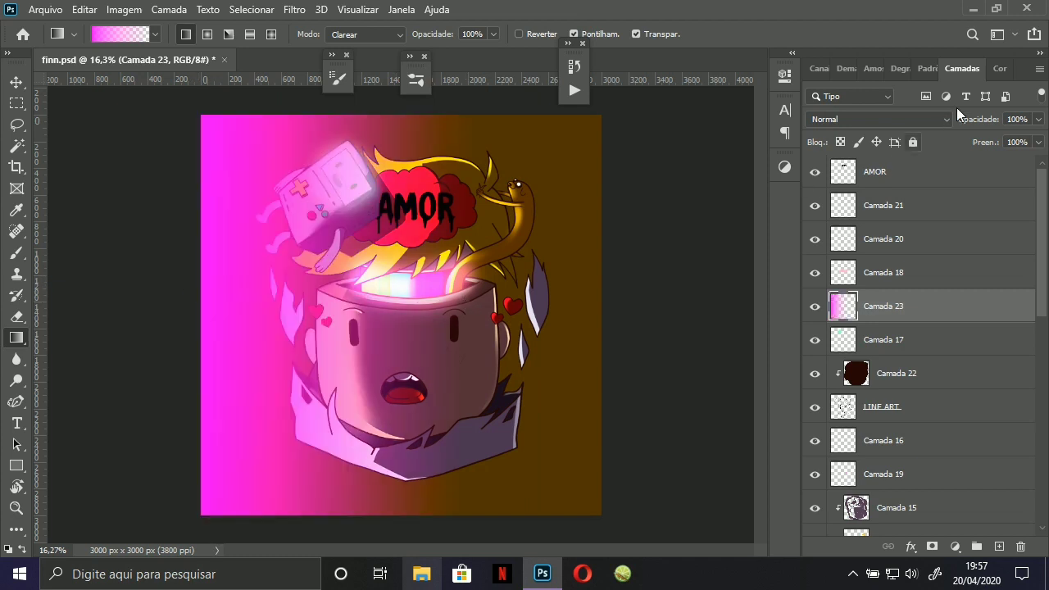
{"action": "left_click", "coordinate": [935, 120]}
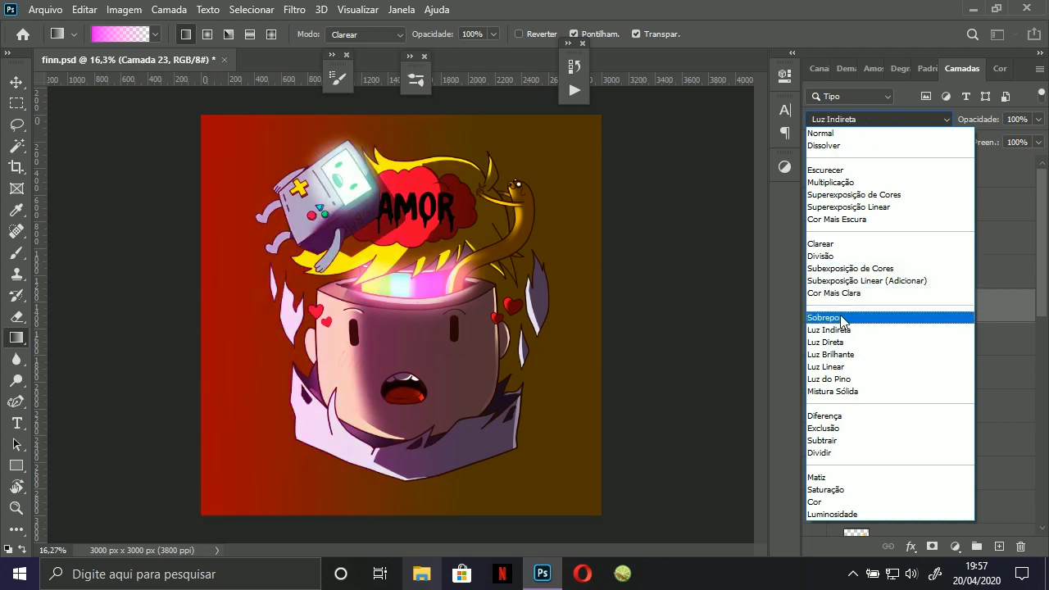
{"action": "left_click", "coordinate": [830, 259]}
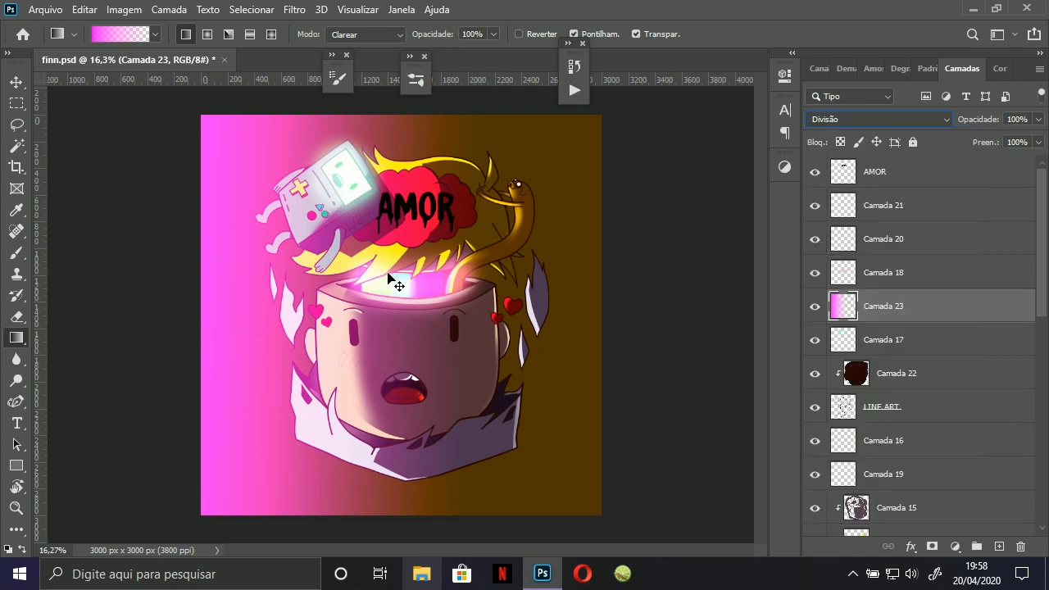
Shift the hue of Camada 23's magenta gradient to turquoise, and apply hue -130 and lightness -8 to Camada 14's background.
{"action": "key", "text": "ctrl+u"}
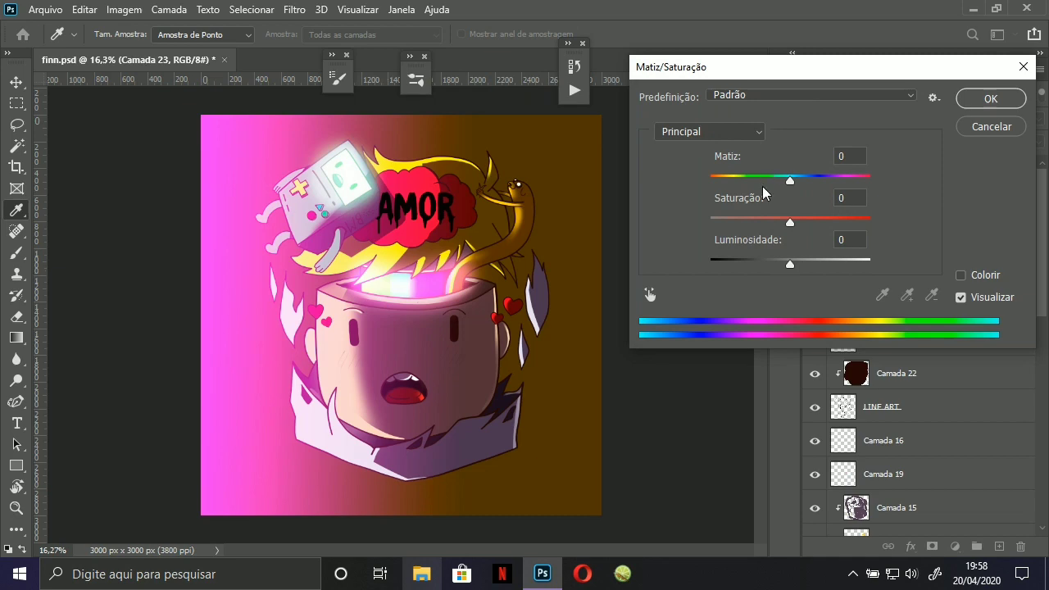
{"action": "left_click", "coordinate": [744, 177]}
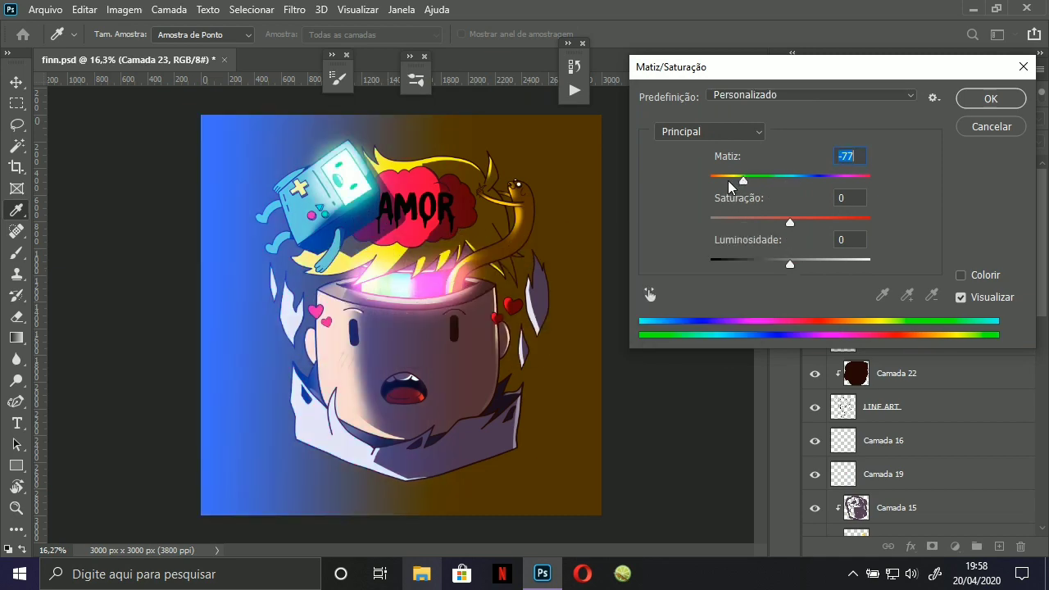
{"action": "left_click", "coordinate": [728, 178]}
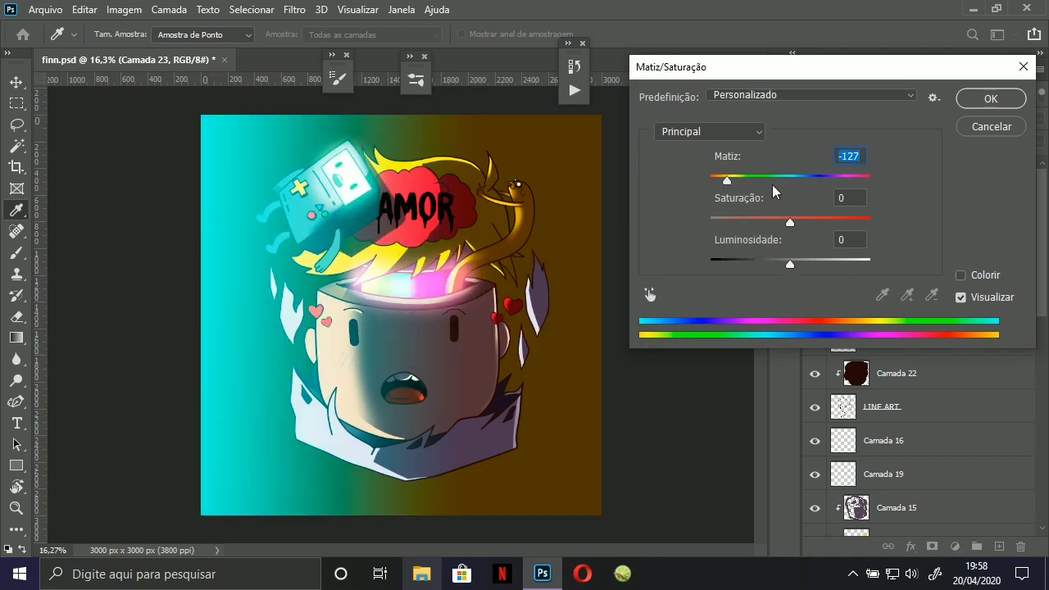
{"action": "left_click_drag", "start_coordinate": [753, 177], "coordinate": [779, 194]}
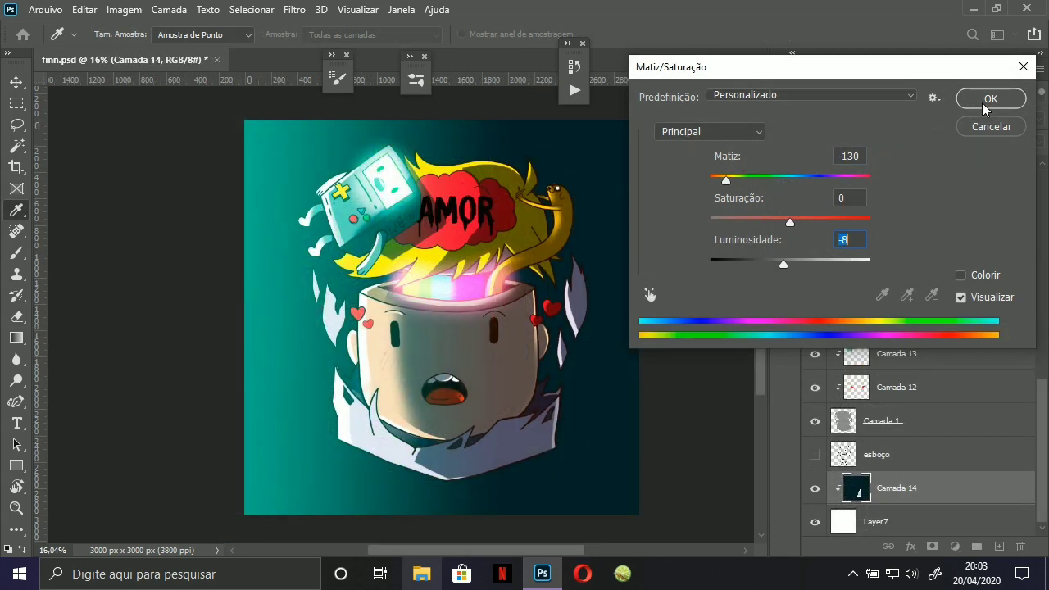
{"action": "left_click", "coordinate": [984, 104]}
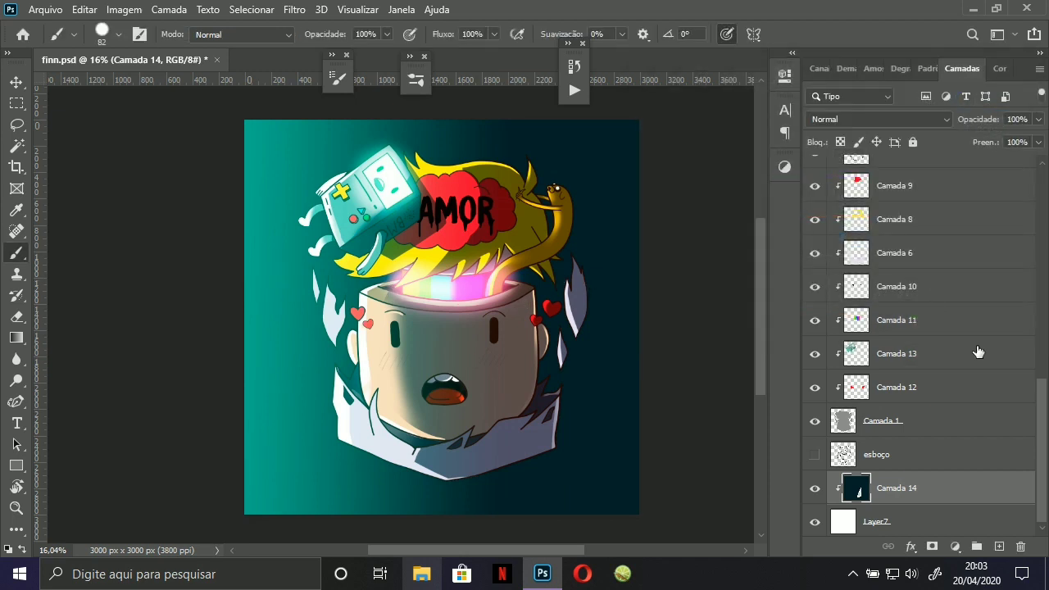
Invert the black lettering on the AMOR layer to white.
{"action": "left_click_drag", "start_coordinate": [1043, 431], "coordinate": [1046, 164]}
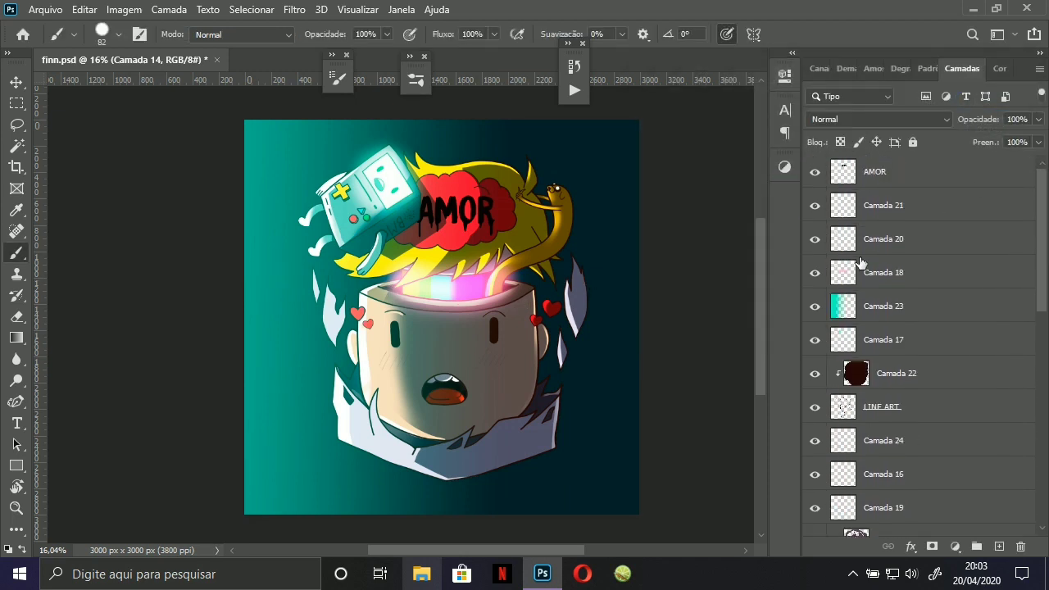
{"action": "left_click", "coordinate": [816, 172]}
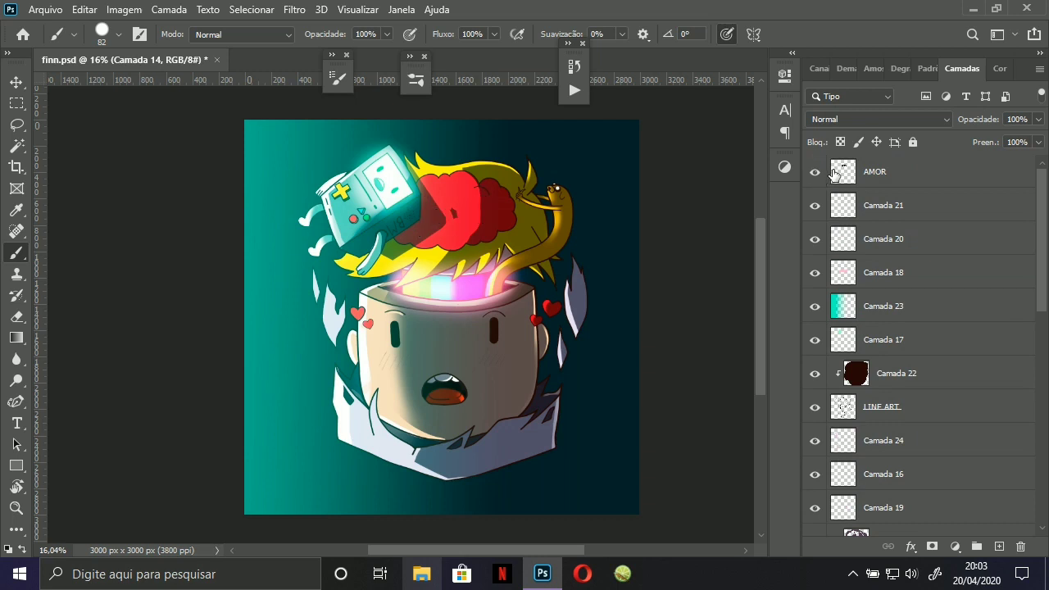
{"action": "left_click", "coordinate": [816, 173]}
{"action": "left_click", "coordinate": [815, 173]}
{"action": "left_click", "coordinate": [816, 173]}
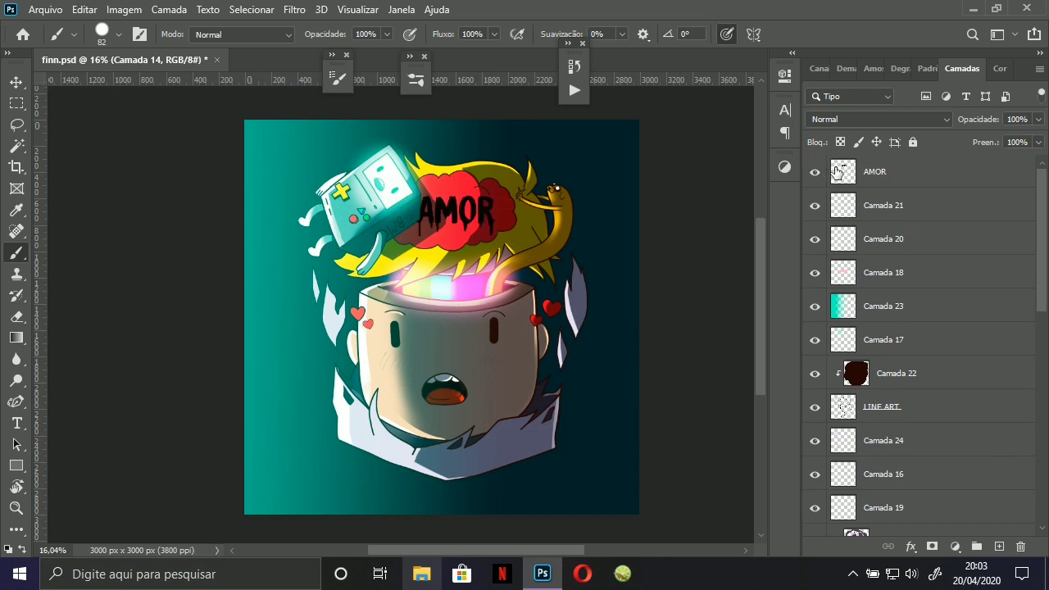
{"action": "left_click", "coordinate": [844, 181]}
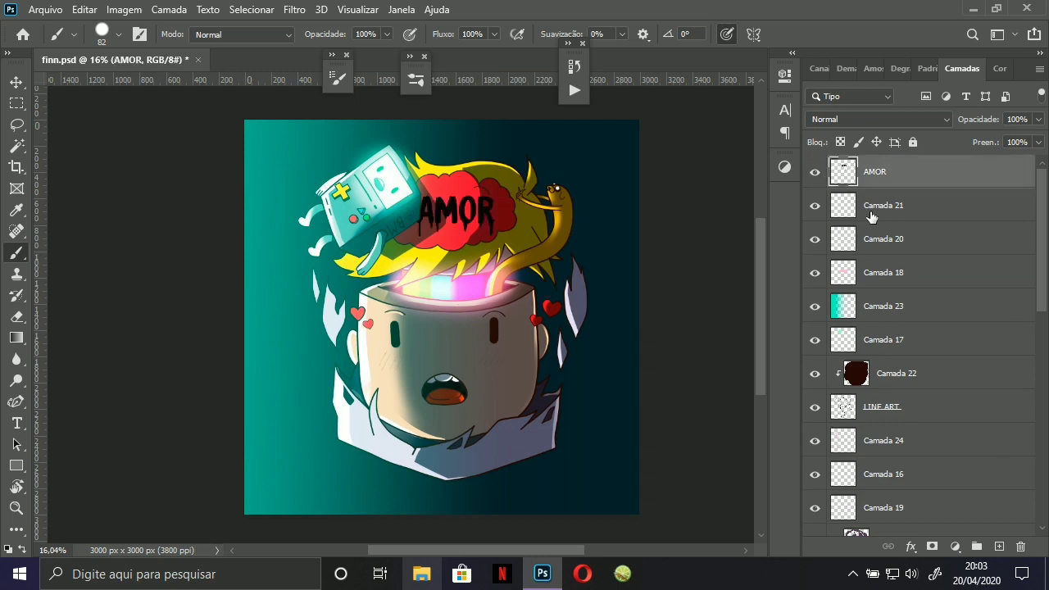
{"action": "key", "text": "ctrl+i"}
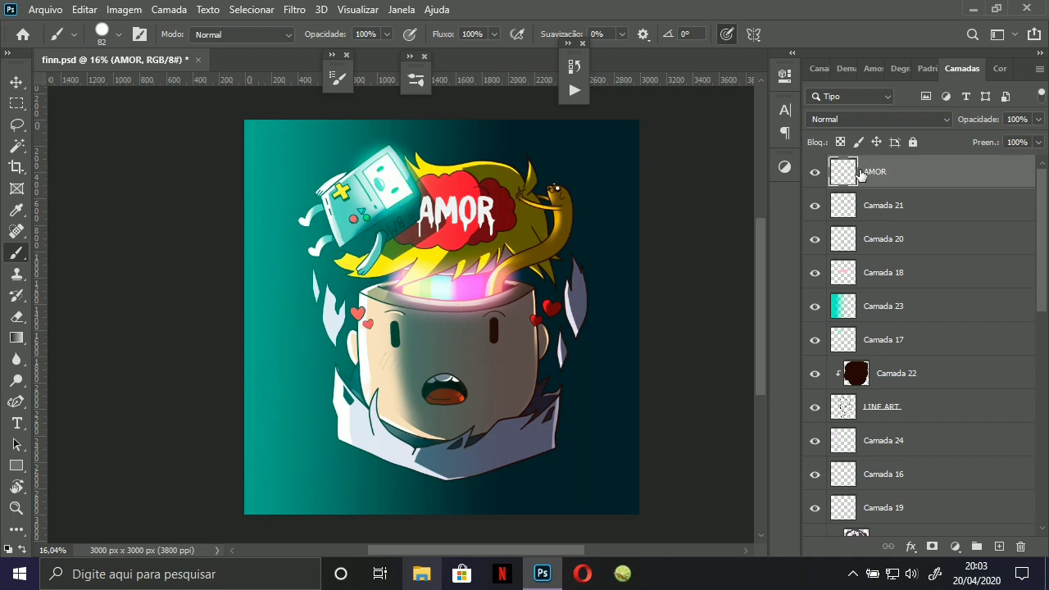
Make a glow from a duplicate of the AMOR layer using a Gaussian blur and the Subexposição de Cores blend mode.
{"action": "left_click_drag", "start_coordinate": [861, 175], "coordinate": [856, 209]}
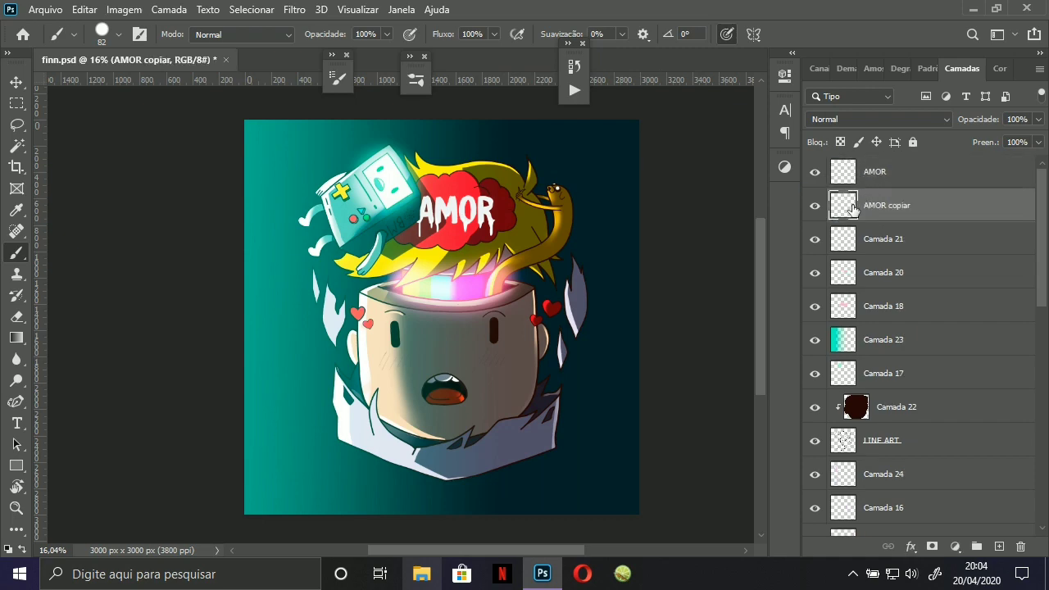
{"action": "left_click", "coordinate": [294, 9]}
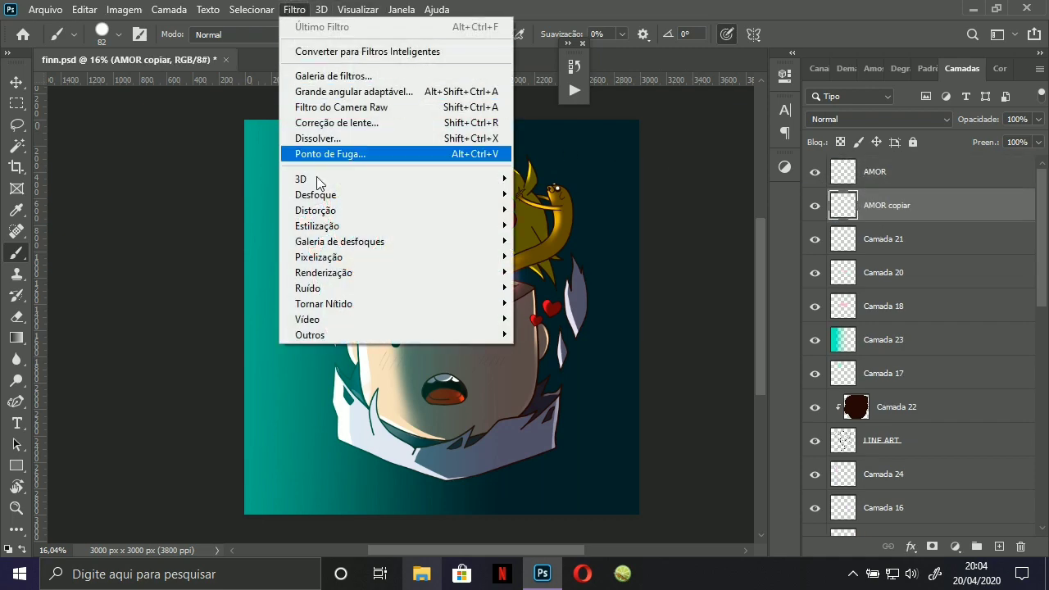
{"action": "mouse_move", "coordinate": [328, 194]}
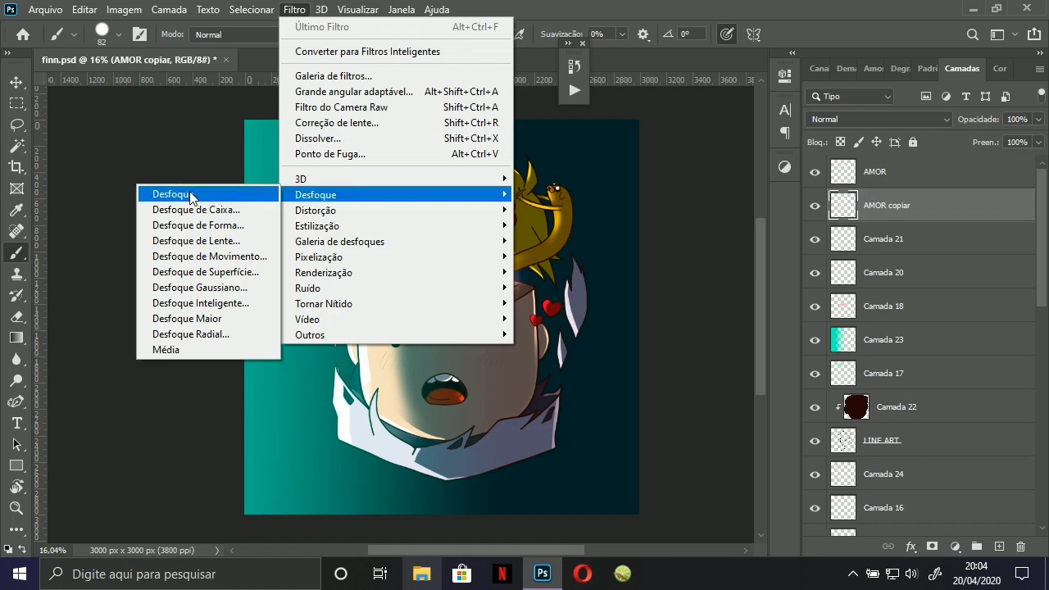
{"action": "left_click", "coordinate": [210, 288]}
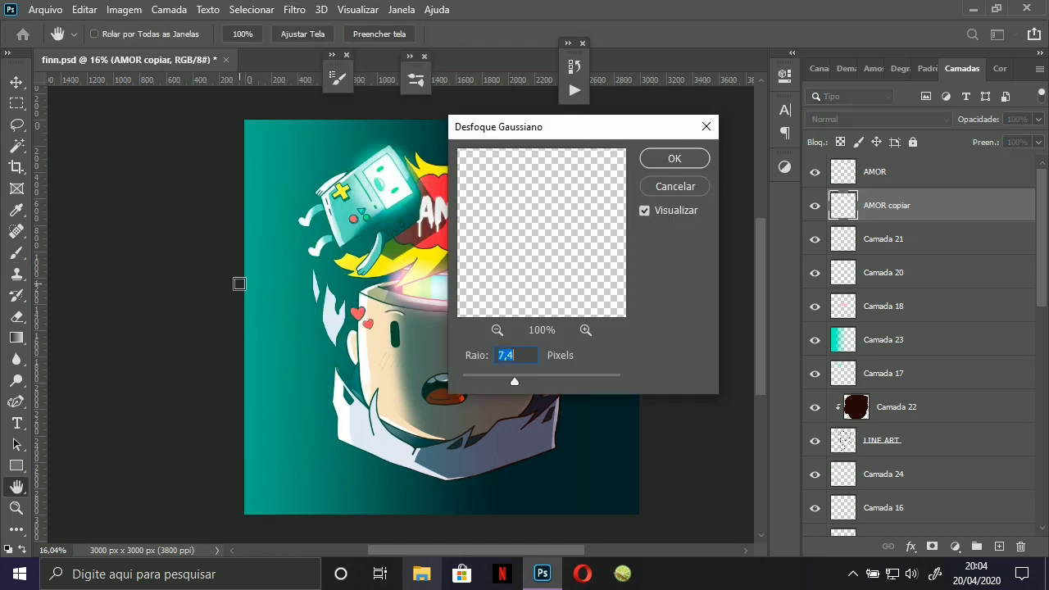
{"action": "left_click_drag", "start_coordinate": [525, 127], "coordinate": [708, 122]}
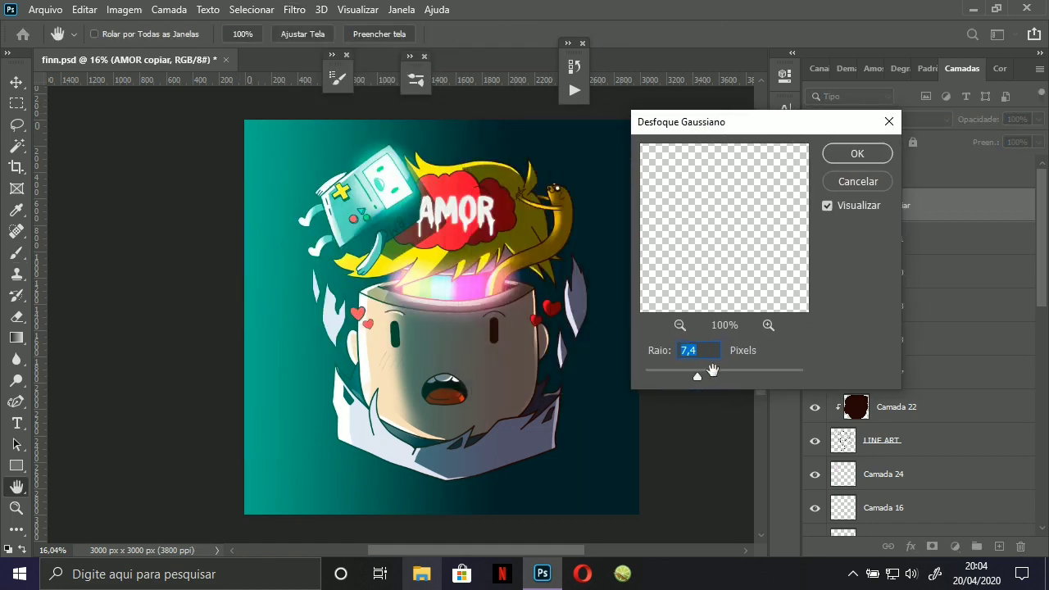
{"action": "left_click", "coordinate": [722, 381]}
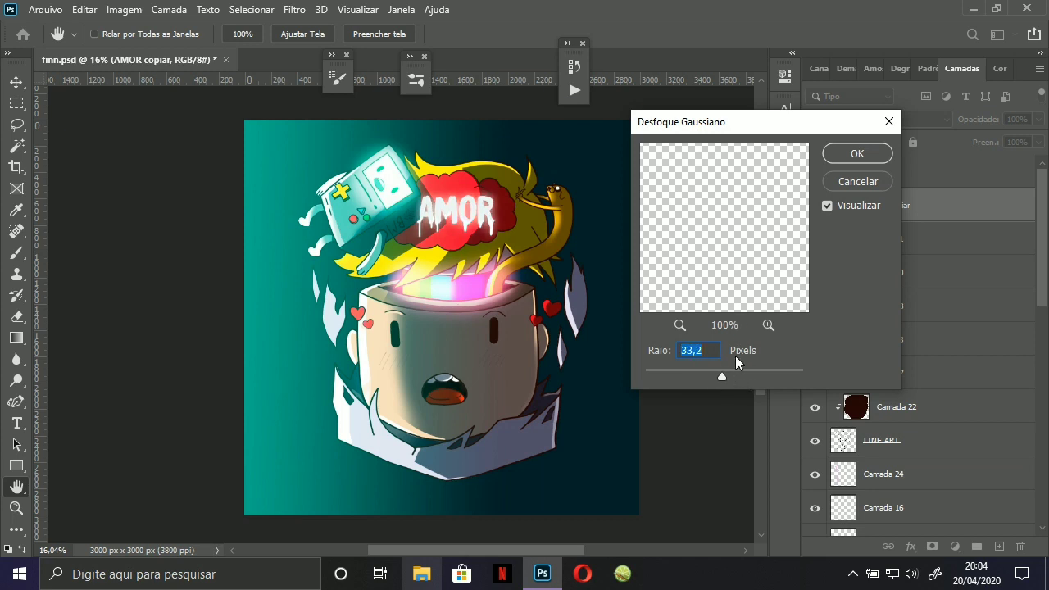
{"action": "left_click", "coordinate": [740, 373]}
{"action": "left_click", "coordinate": [726, 373]}
{"action": "left_click", "coordinate": [857, 153]}
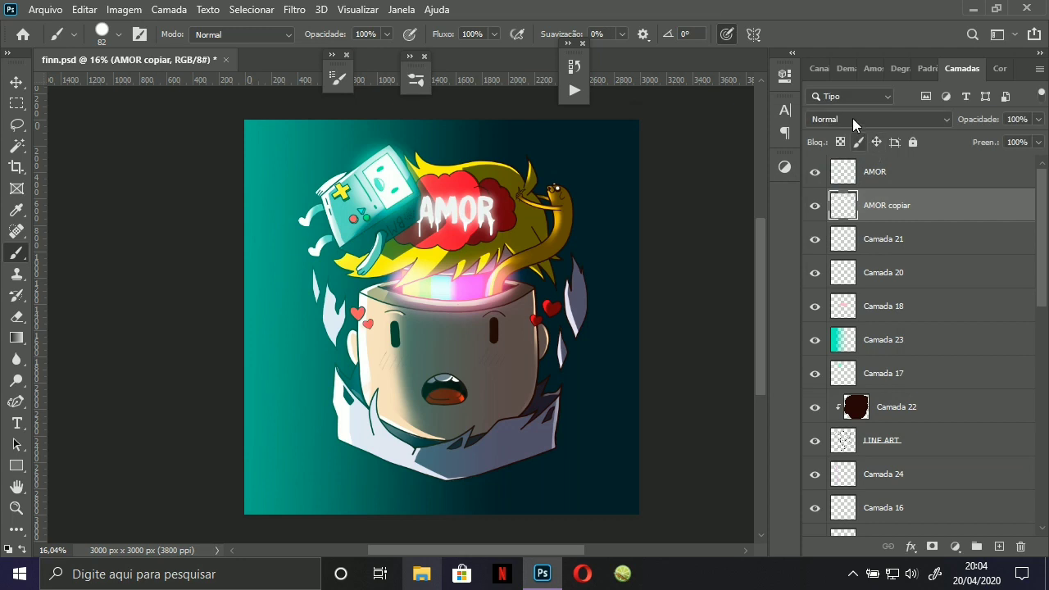
{"action": "left_click", "coordinate": [837, 120]}
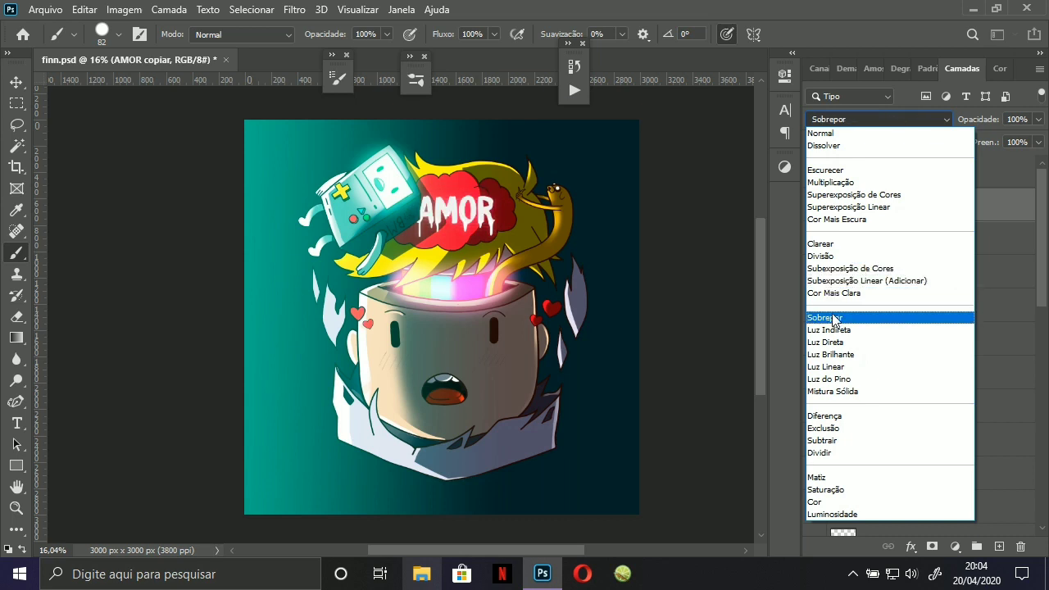
{"action": "left_click", "coordinate": [832, 269]}
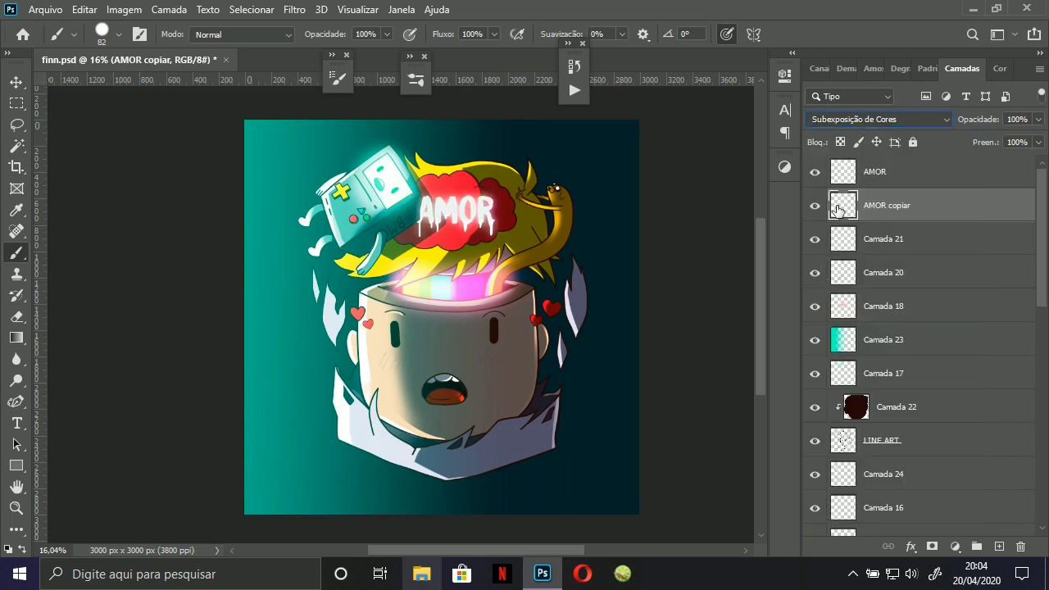
Fill a new top layer with a diagonal pink-to-violet linear gradient and set its blend mode to Luz Indireta.
{"action": "key", "text": "ctrl+shift+alt+n"}
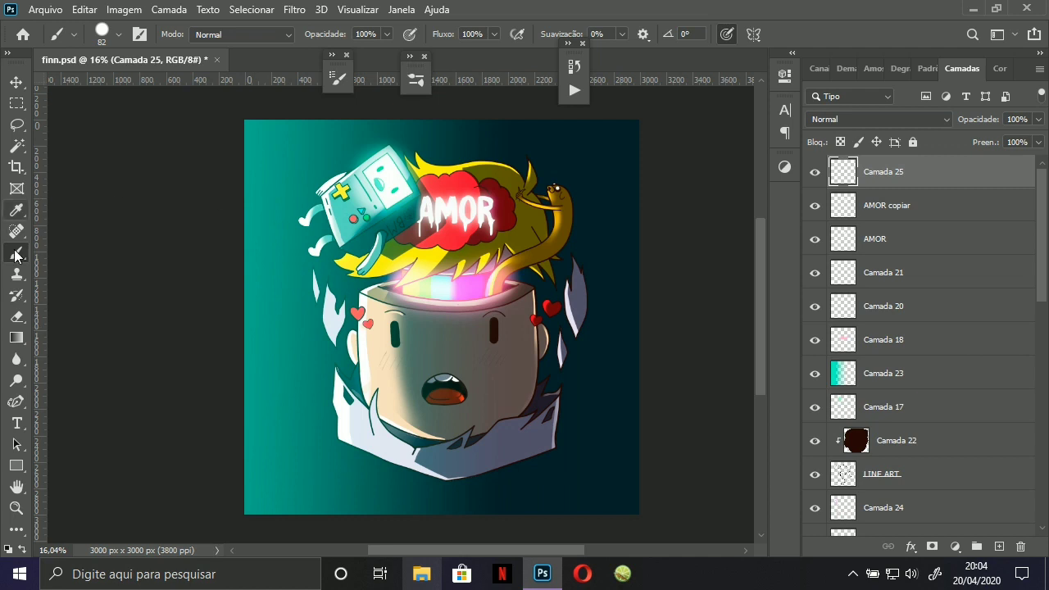
{"action": "left_click", "coordinate": [16, 342]}
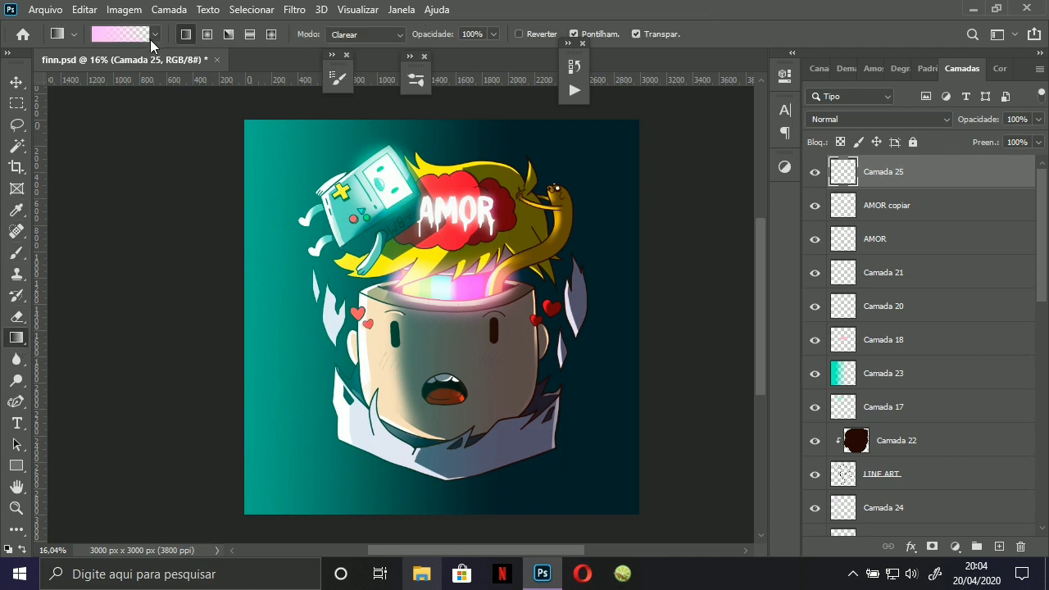
{"action": "left_click", "coordinate": [154, 35]}
{"action": "left_click", "coordinate": [37, 65]}
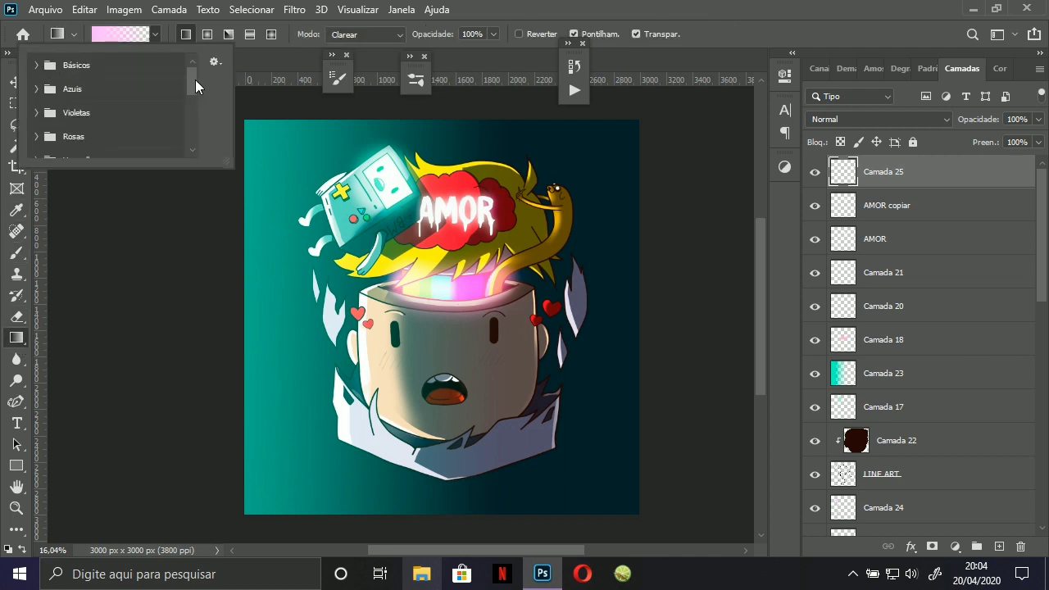
{"action": "mouse_move", "coordinate": [195, 79]}
{"action": "left_mouse_down"}
{"action": "mouse_move", "coordinate": [193, 117]}
{"action": "mouse_move", "coordinate": [194, 72]}
{"action": "mouse_move", "coordinate": [193, 92]}
{"action": "left_mouse_up"}
{"action": "left_click", "coordinate": [104, 115]}
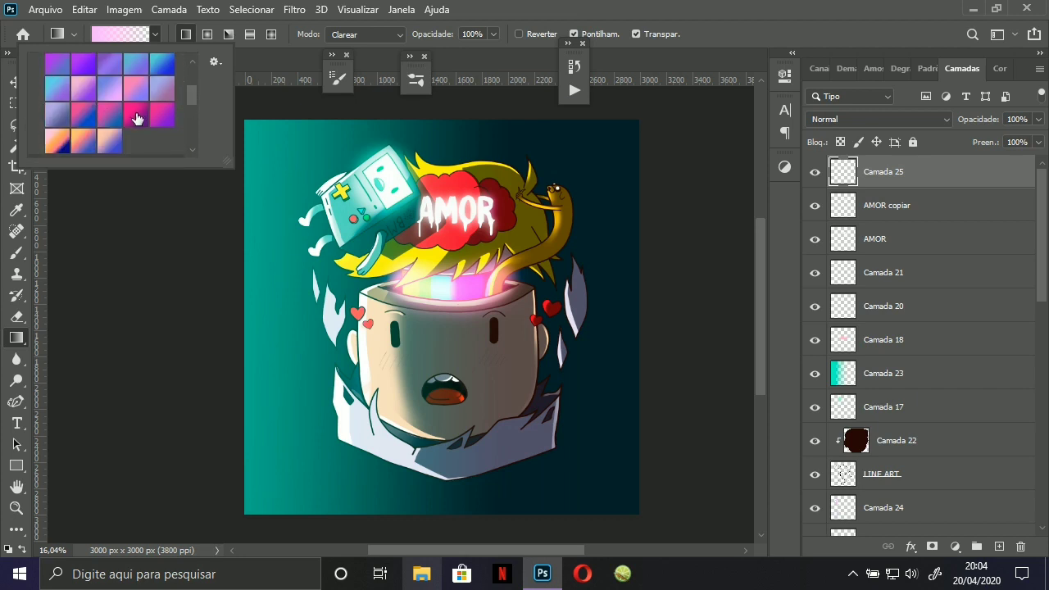
{"action": "left_click", "coordinate": [159, 119]}
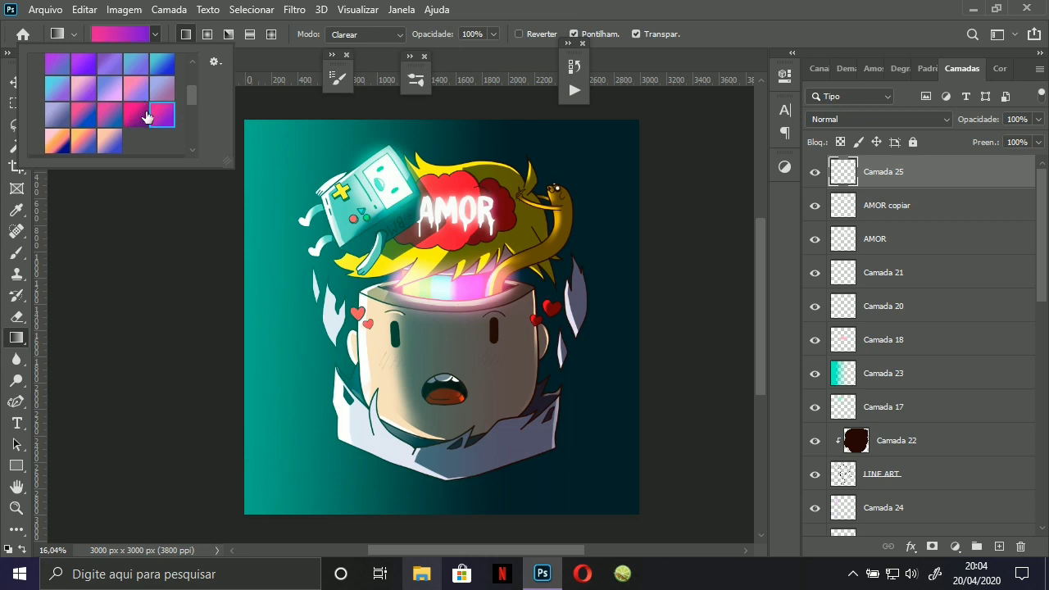
{"action": "left_click", "coordinate": [334, 110]}
{"action": "left_click_drag", "start_coordinate": [334, 110], "coordinate": [513, 513]}
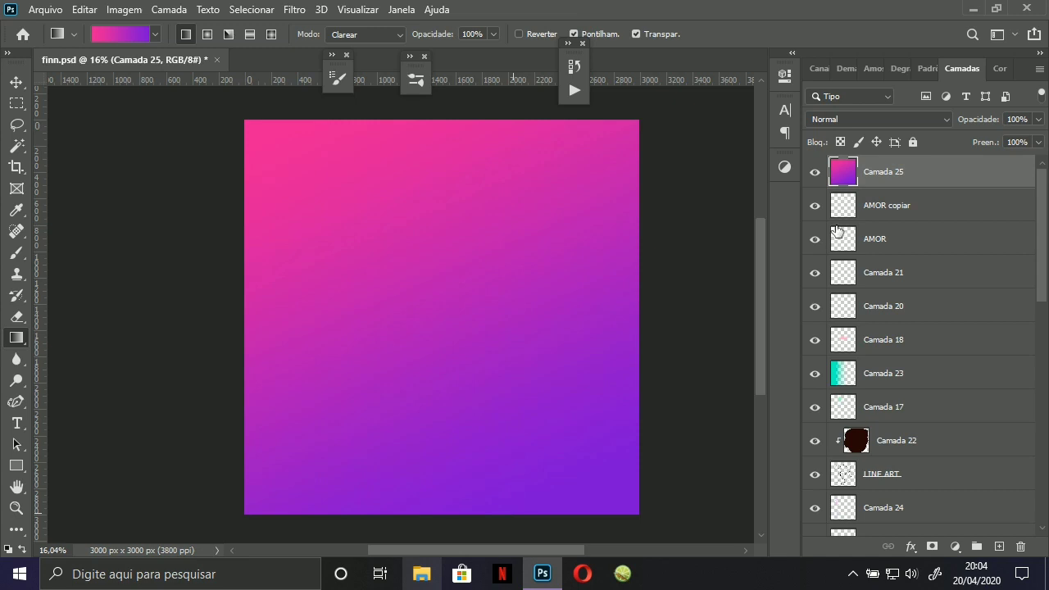
{"action": "left_click", "coordinate": [894, 119]}
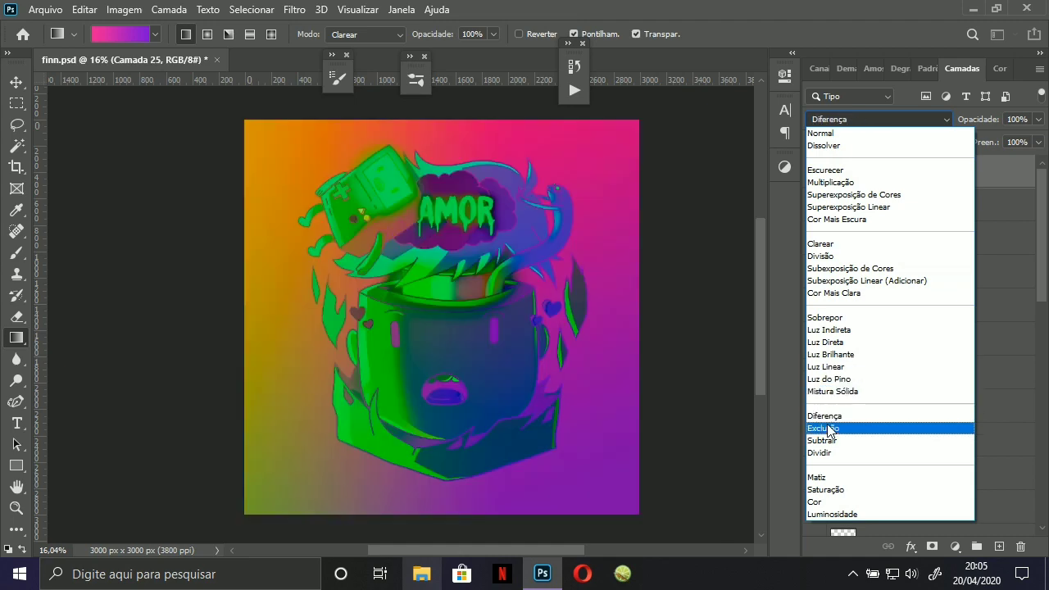
{"action": "left_click", "coordinate": [829, 332]}
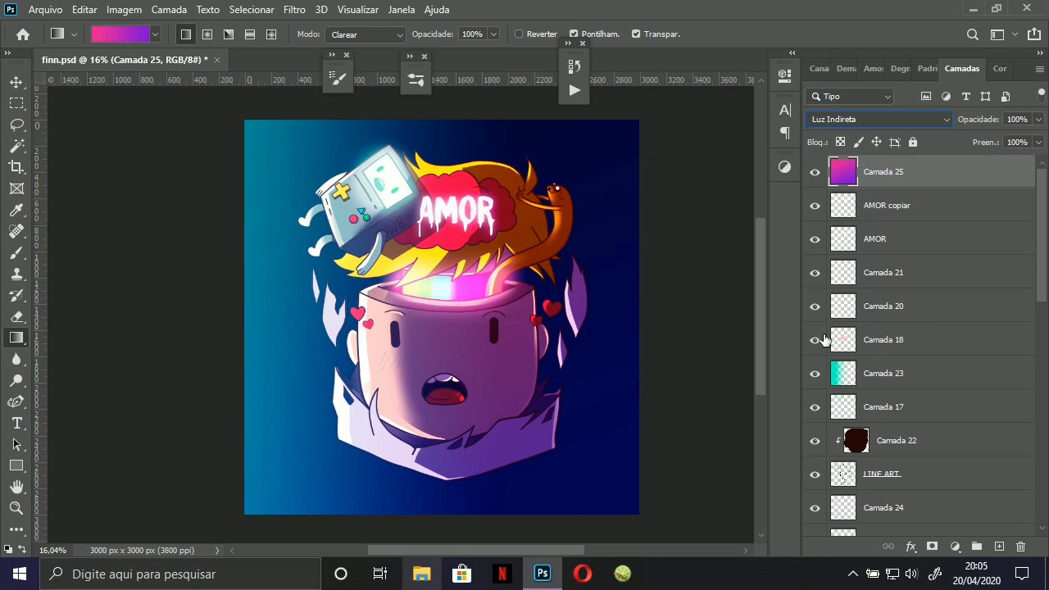
Shift Camada 25's hue to +8 after trying other hues, and compare the artwork with and without the layer.
{"action": "key", "text": "ctrl+u"}
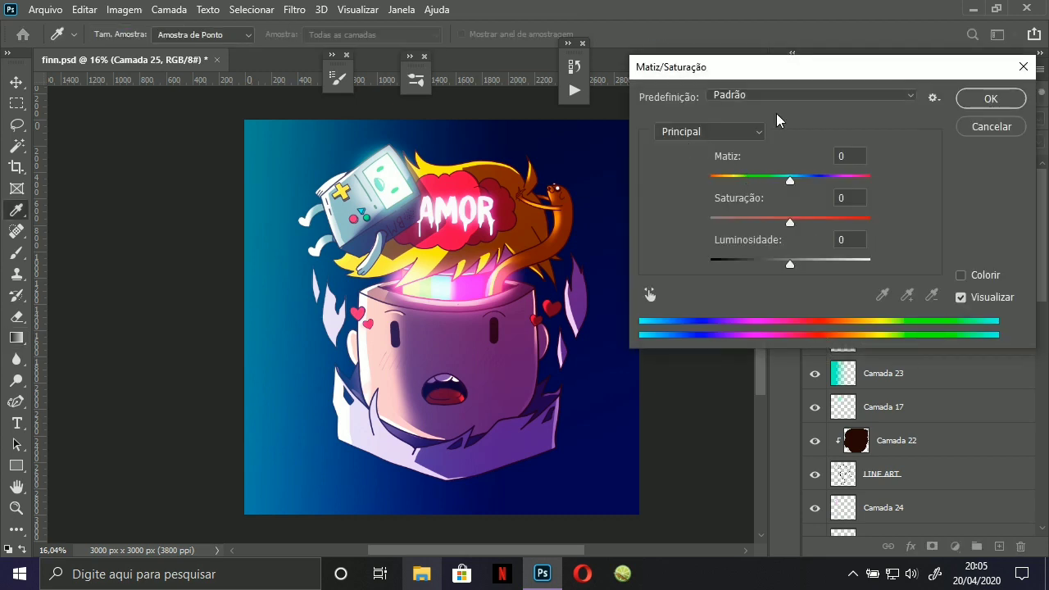
{"action": "left_click", "coordinate": [744, 181]}
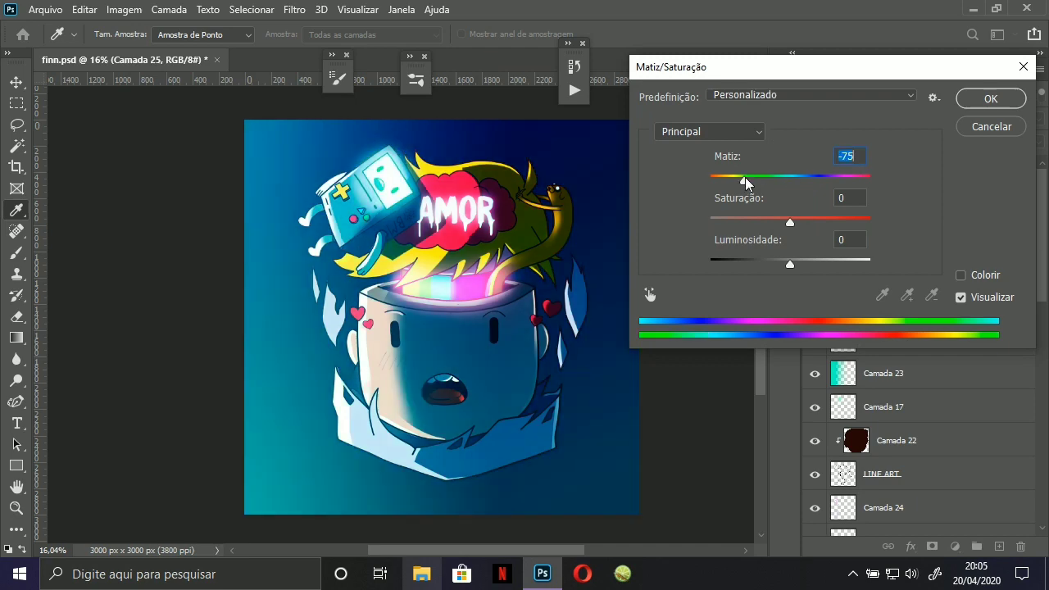
{"action": "left_click", "coordinate": [835, 178]}
{"action": "left_click", "coordinate": [861, 178]}
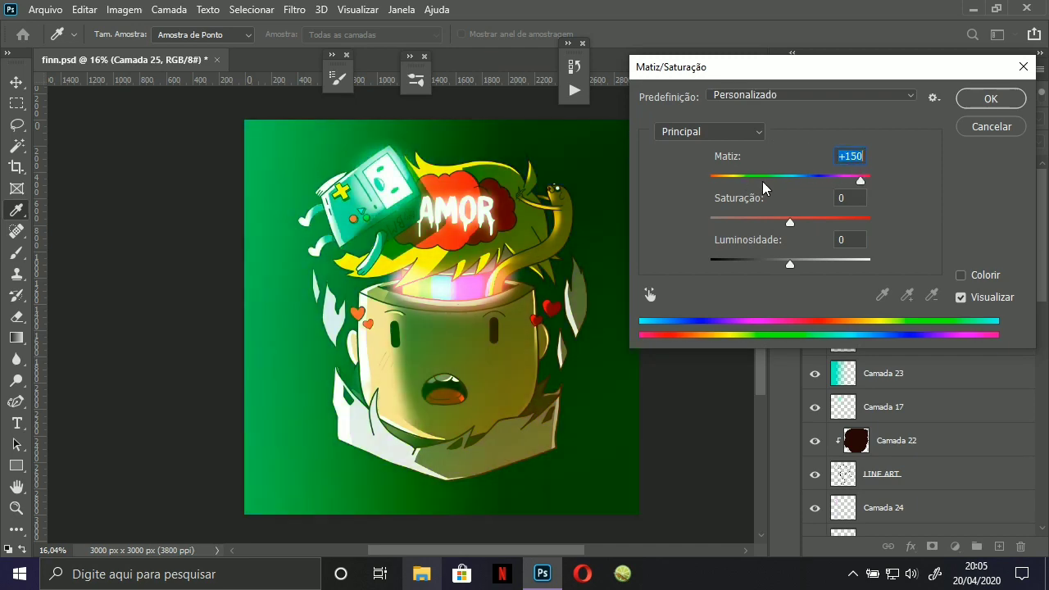
{"action": "left_click", "coordinate": [767, 179]}
{"action": "left_click", "coordinate": [719, 178]}
{"action": "left_click", "coordinate": [752, 180]}
{"action": "left_click_drag", "start_coordinate": [752, 182], "coordinate": [777, 216]}
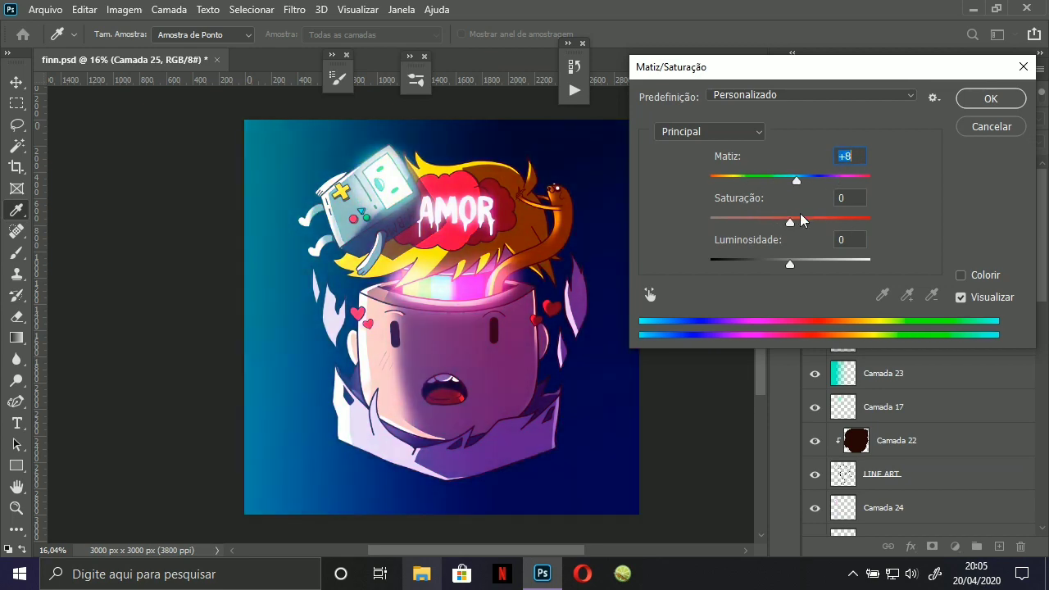
{"action": "left_click", "coordinate": [975, 104]}
{"action": "left_click", "coordinate": [814, 181]}
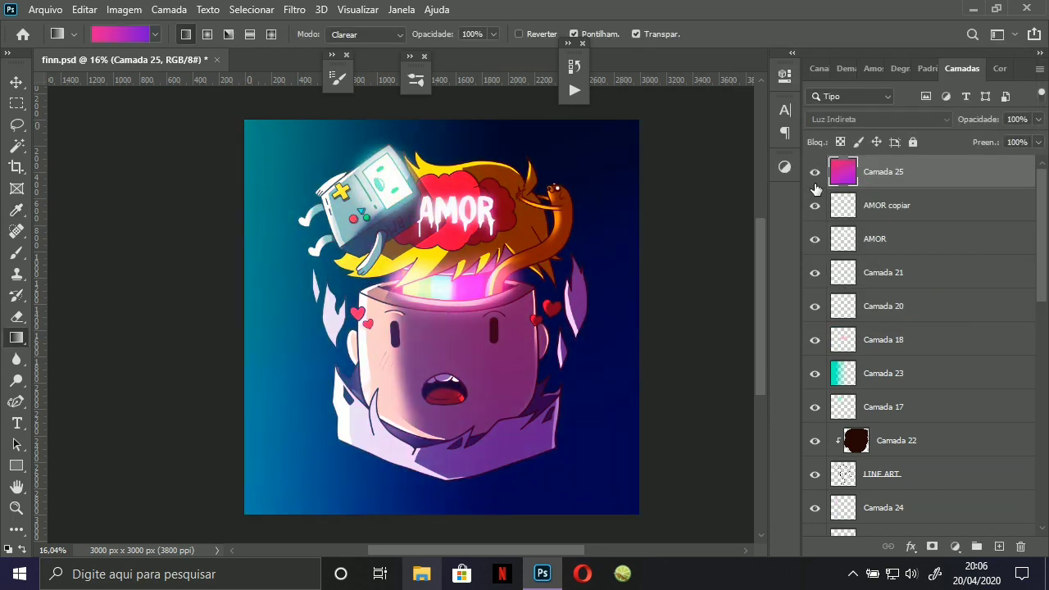
{"action": "left_click", "coordinate": [814, 181]}
{"action": "left_click", "coordinate": [814, 181]}
{"action": "left_click", "coordinate": [814, 180]}
{"action": "left_click", "coordinate": [814, 181]}
Fill a new layer above Camada 25 with a diagonal cyan-to-blue gradient and set its blend mode to Clarear.
{"action": "left_click", "coordinate": [999, 546]}
{"action": "left_click", "coordinate": [155, 33]}
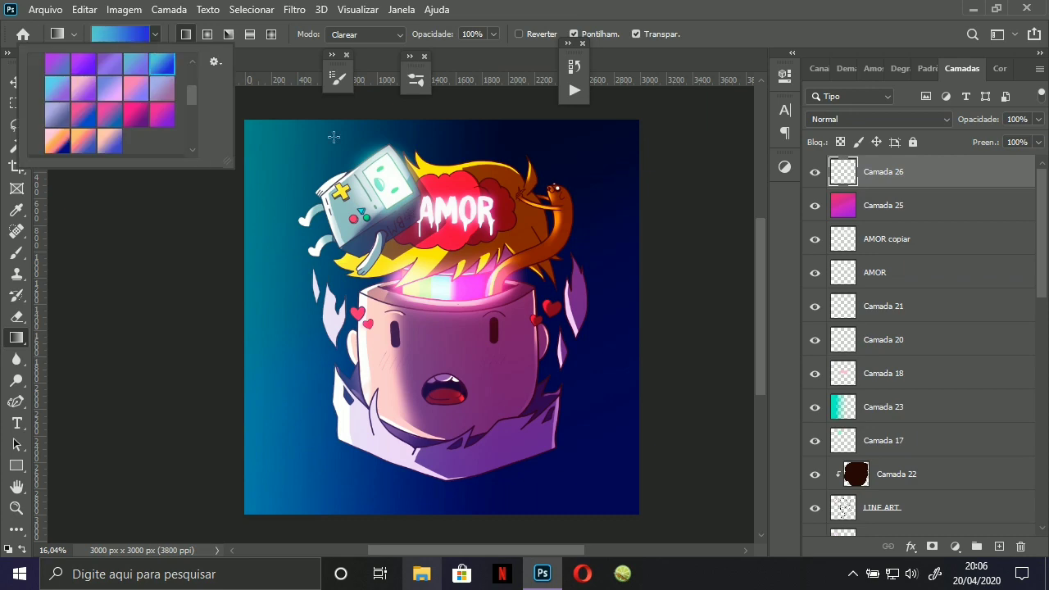
{"action": "double_click", "coordinate": [208, 163]}
{"action": "left_click", "coordinate": [850, 120]}
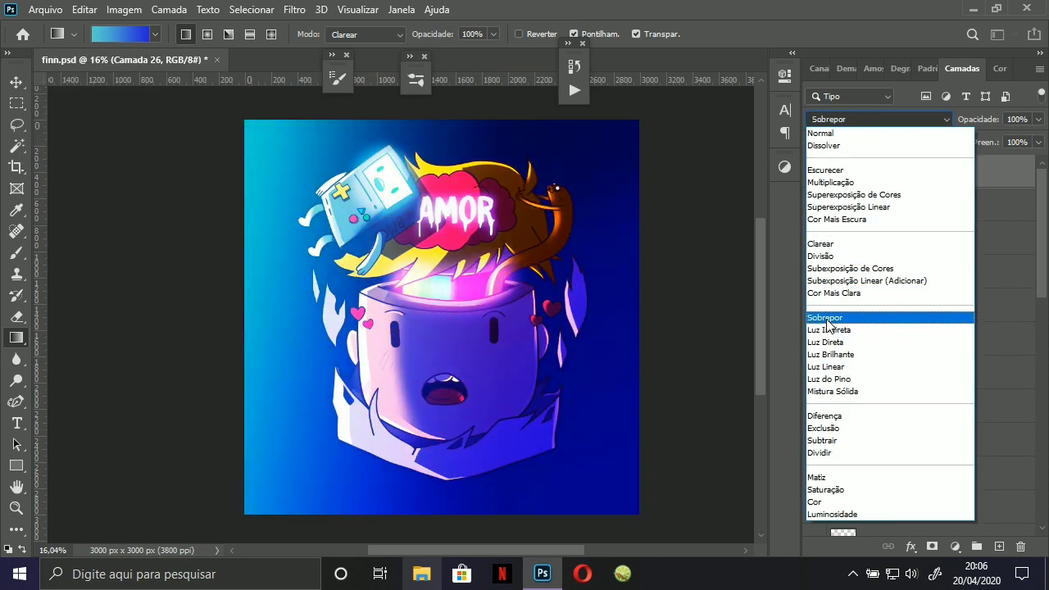
{"action": "left_click", "coordinate": [822, 244]}
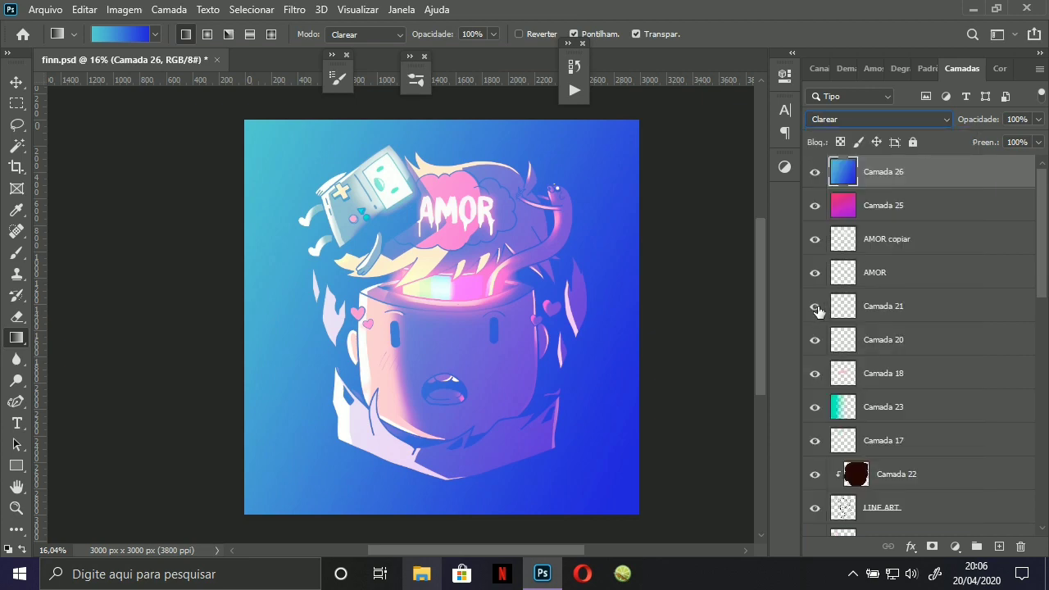
{"action": "key", "text": "ctrl+u"}
{"action": "left_click_drag", "start_coordinate": [789, 264], "coordinate": [726, 273]}
{"action": "left_click", "coordinate": [990, 98]}
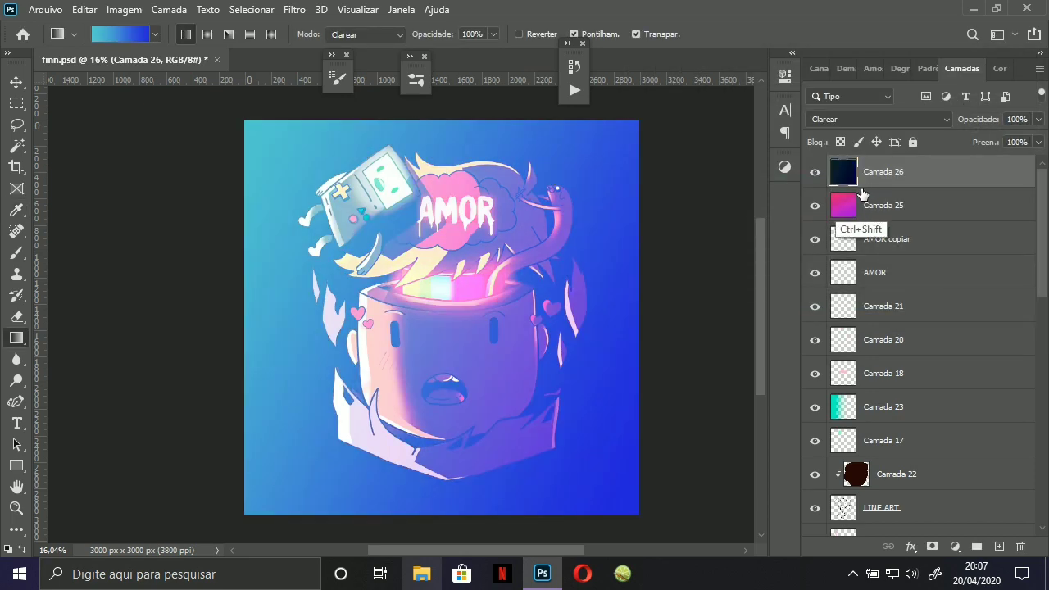
{"action": "key", "text": "ctrl+u"}
{"action": "left_click_drag", "start_coordinate": [789, 262], "coordinate": [793, 264]}
{"action": "left_click_drag", "start_coordinate": [790, 223], "coordinate": [835, 222]}
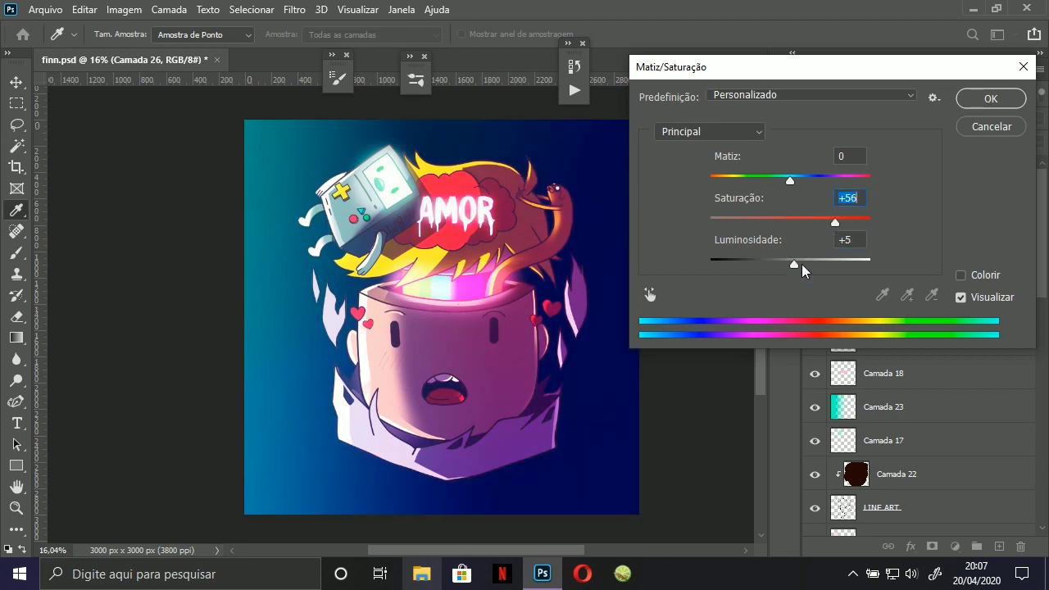
{"action": "mouse_move", "coordinate": [802, 271]}
{"action": "left_mouse_down"}
{"action": "mouse_move", "coordinate": [810, 264]}
{"action": "mouse_move", "coordinate": [790, 271]}
{"action": "left_mouse_up"}
{"action": "left_click", "coordinate": [979, 133]}
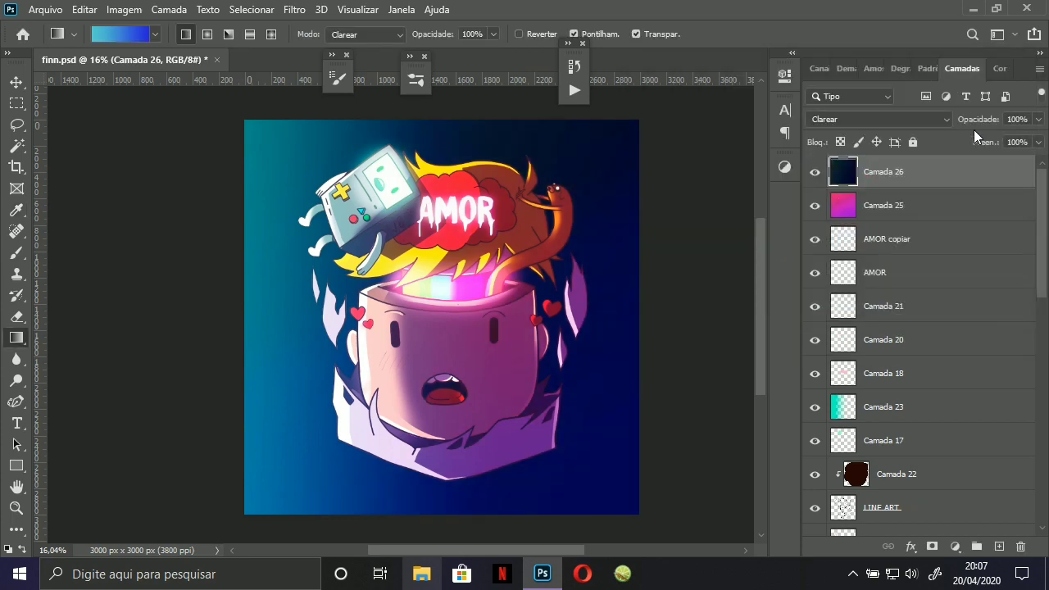
{"action": "key", "text": "ctrl+z"}
Mute and darken Camada 26 with Hue/Saturation, using hue +3, saturation -61 and strongly lowered lightness.
{"action": "key", "text": "ctrl+u"}
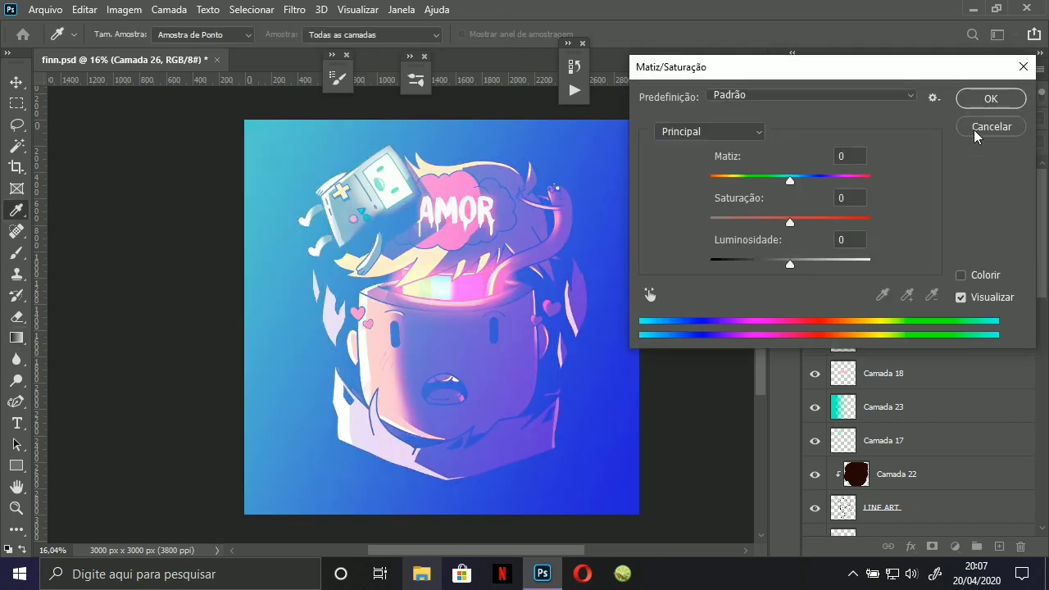
{"action": "left_click_drag", "start_coordinate": [742, 268], "coordinate": [753, 264]}
{"action": "left_click_drag", "start_coordinate": [789, 223], "coordinate": [813, 223]}
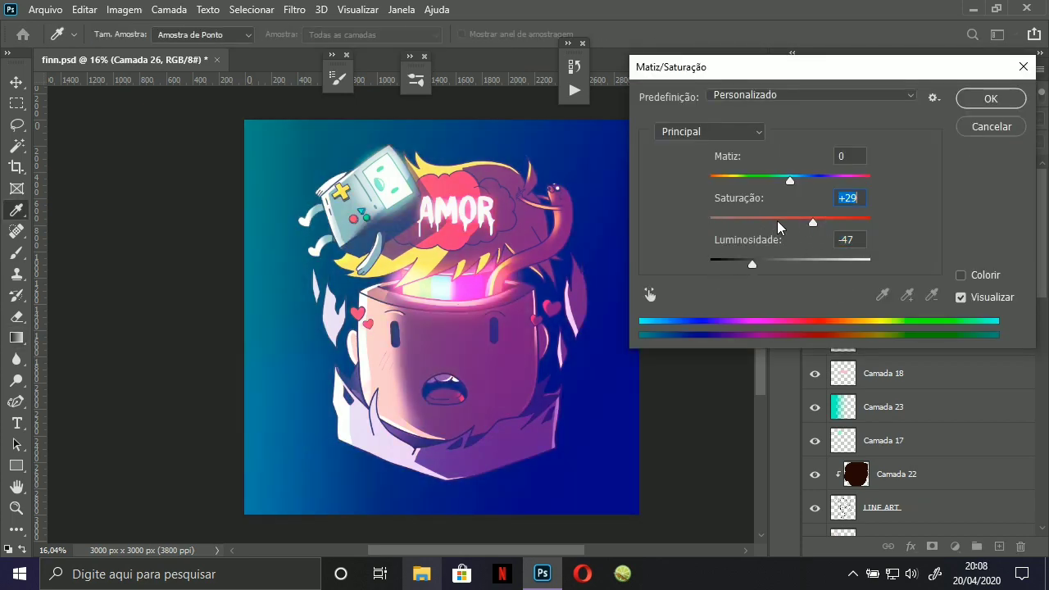
{"action": "left_click", "coordinate": [763, 180]}
{"action": "left_click", "coordinate": [845, 179]}
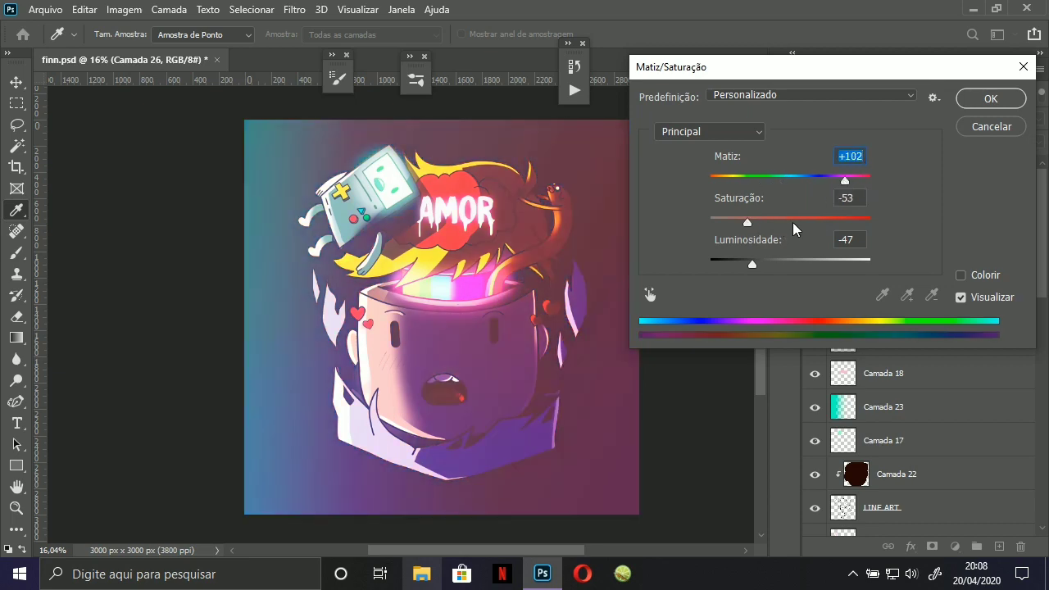
{"action": "left_click", "coordinate": [792, 222]}
{"action": "left_click", "coordinate": [773, 181]}
{"action": "mouse_move", "coordinate": [776, 187]}
{"action": "left_mouse_down"}
{"action": "mouse_move", "coordinate": [870, 179]}
{"action": "mouse_move", "coordinate": [791, 181]}
{"action": "left_mouse_up"}
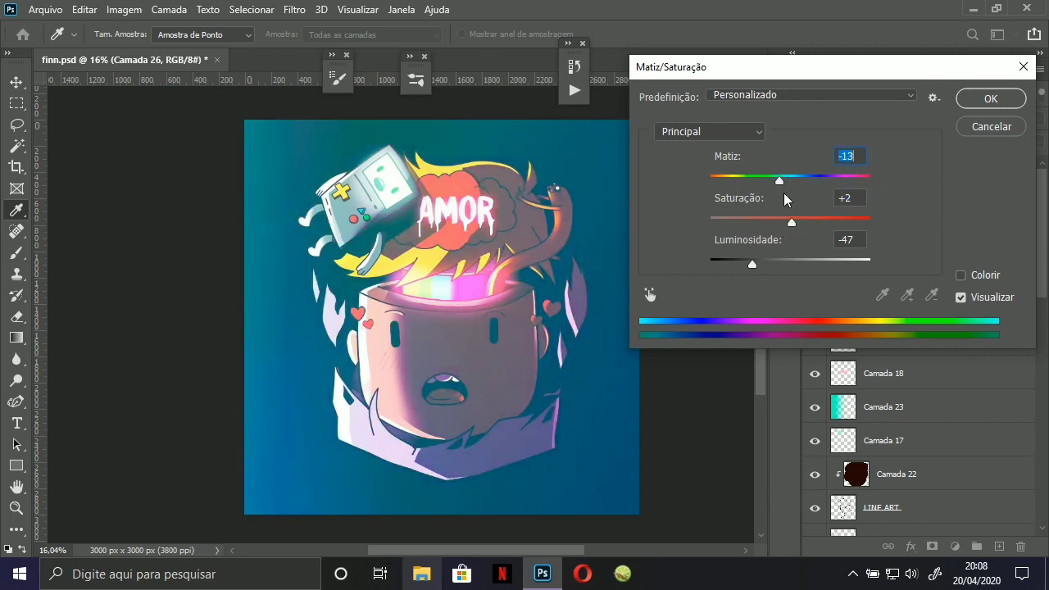
{"action": "left_click_drag", "start_coordinate": [752, 264], "coordinate": [732, 264]}
{"action": "left_click", "coordinate": [741, 222]}
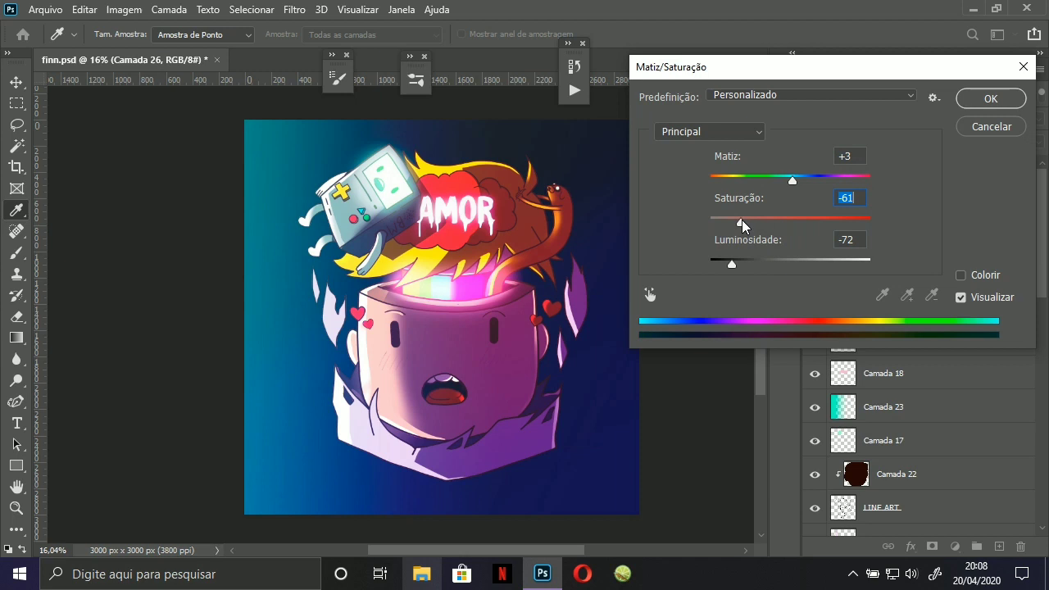
{"action": "left_click", "coordinate": [740, 264]}
{"action": "left_click", "coordinate": [989, 100]}
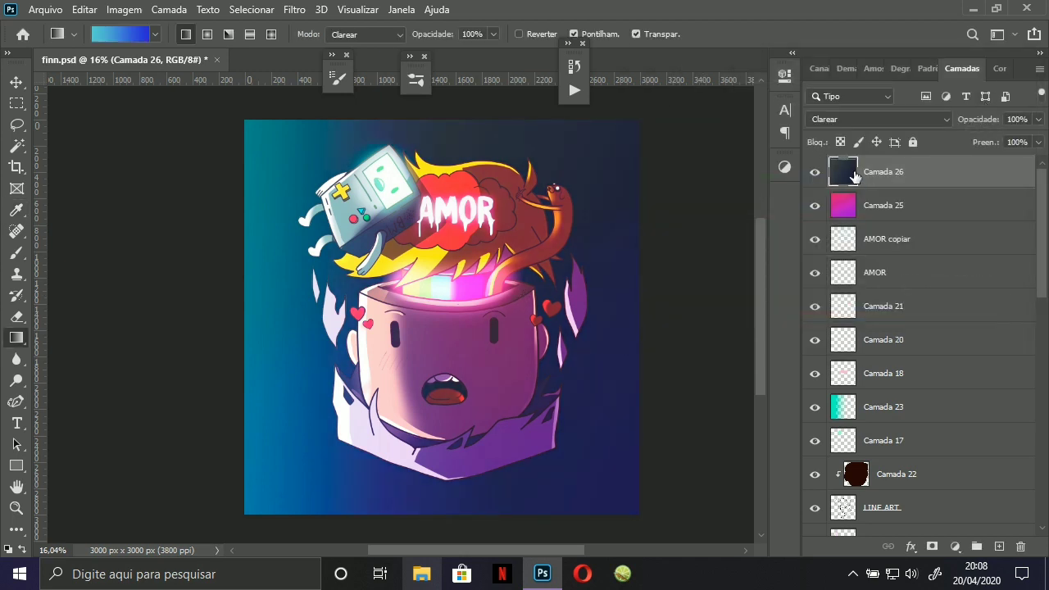
Move Camada 26 below Camada 25 and place a copy of it on top in Clarear mode at 36% opacity.
{"action": "left_click_drag", "start_coordinate": [854, 176], "coordinate": [851, 205]}
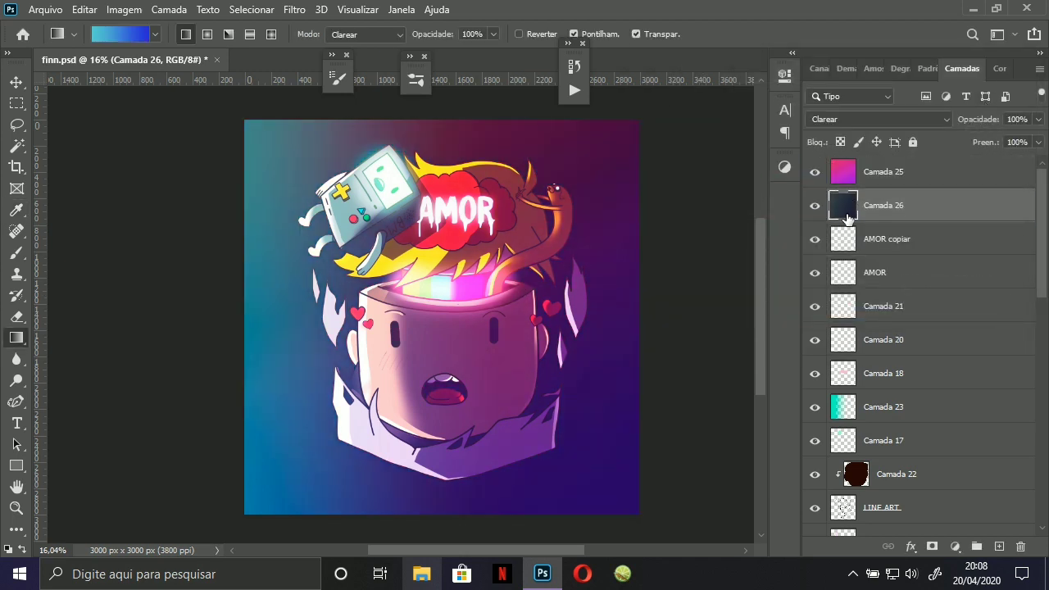
{"action": "left_click", "coordinate": [846, 177]}
{"action": "left_click", "coordinate": [847, 214]}
{"action": "key", "text": "ctrl+j"}
{"action": "left_click", "coordinate": [861, 119]}
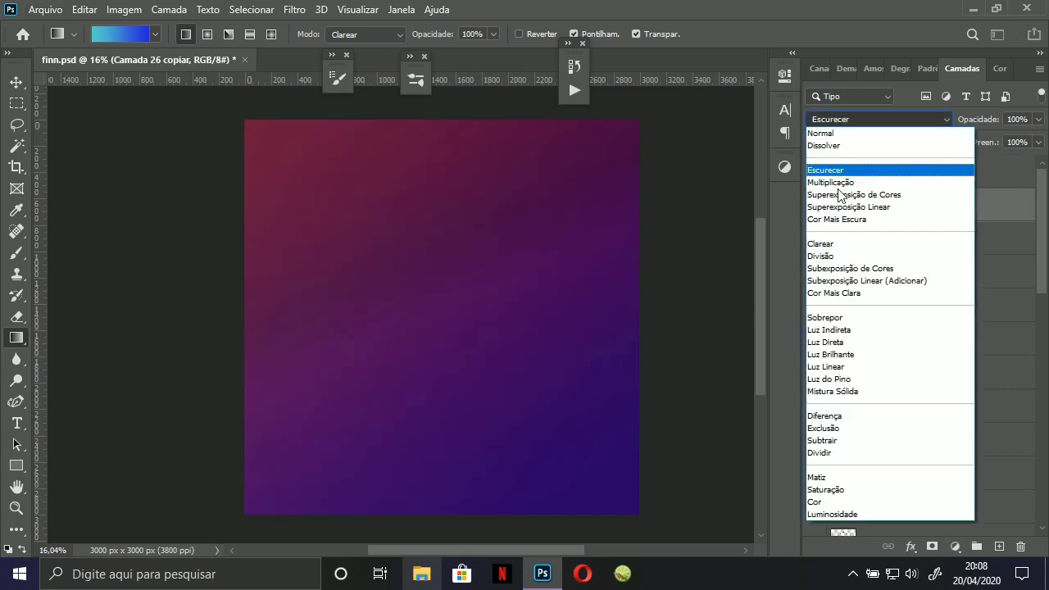
{"action": "left_click", "coordinate": [829, 317]}
{"action": "left_click", "coordinate": [861, 119]}
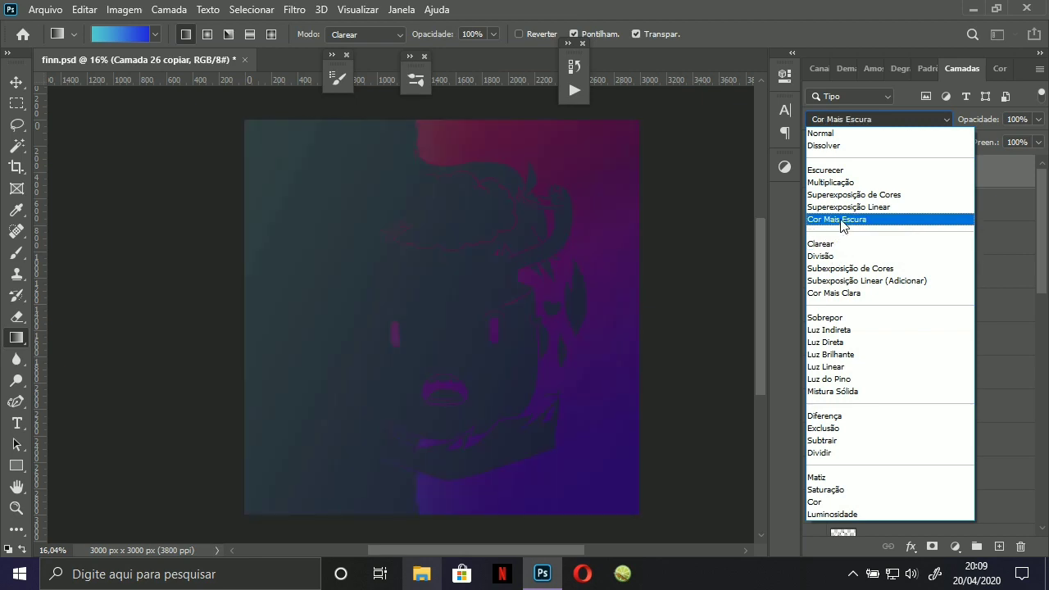
{"action": "left_click", "coordinate": [820, 243]}
{"action": "left_click_drag", "start_coordinate": [1038, 119], "coordinate": [989, 143]}
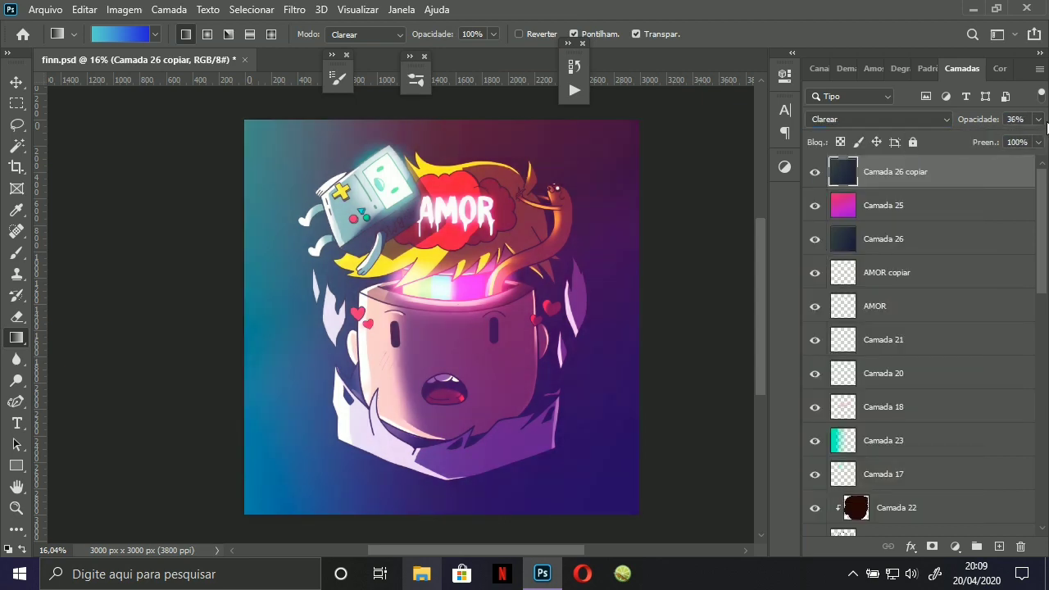
Compare the artwork with and without Camada 23 and recolour that layer to a light violet with raised saturation and lightness.
{"action": "left_click_drag", "start_coordinate": [464, 245], "coordinate": [460, 260]}
{"action": "left_click", "coordinate": [815, 443]}
{"action": "left_click", "coordinate": [815, 443]}
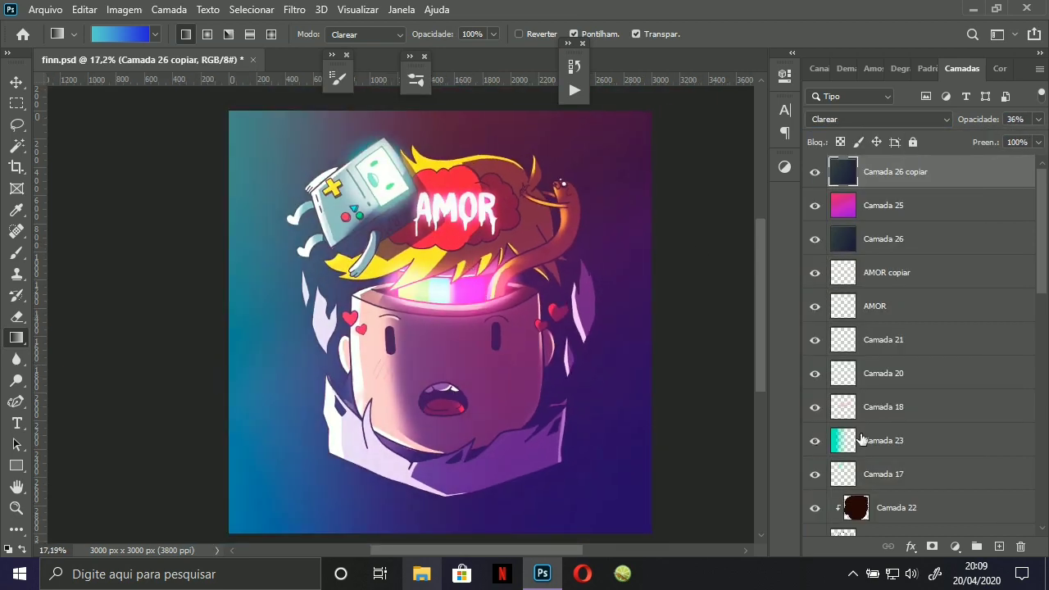
{"action": "left_click", "coordinate": [837, 442]}
{"action": "key", "text": "ctrl+u"}
{"action": "left_click", "coordinate": [735, 180]}
{"action": "left_click", "coordinate": [820, 180]}
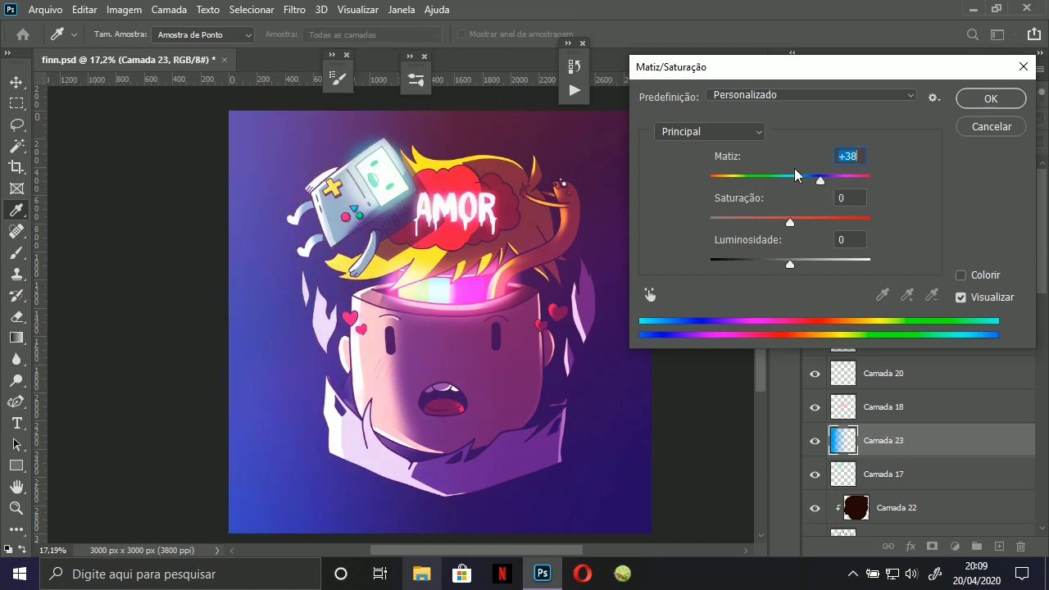
{"action": "left_click", "coordinate": [850, 181]}
{"action": "left_click_drag", "start_coordinate": [730, 179], "coordinate": [835, 180]}
{"action": "left_click", "coordinate": [823, 220]}
{"action": "left_click", "coordinate": [819, 264]}
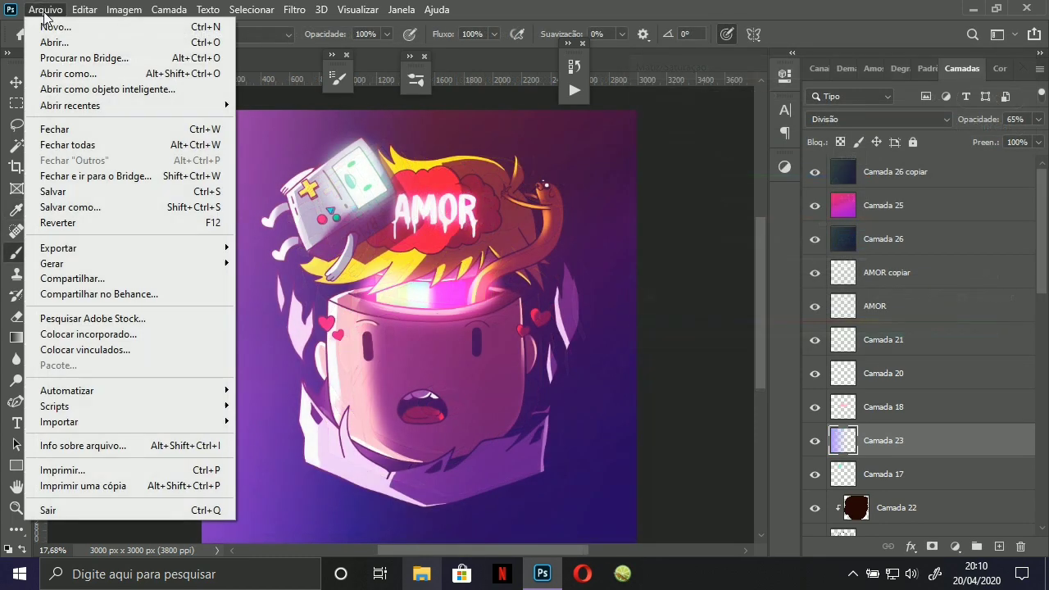
{"action": "left_click", "coordinate": [302, 165]}
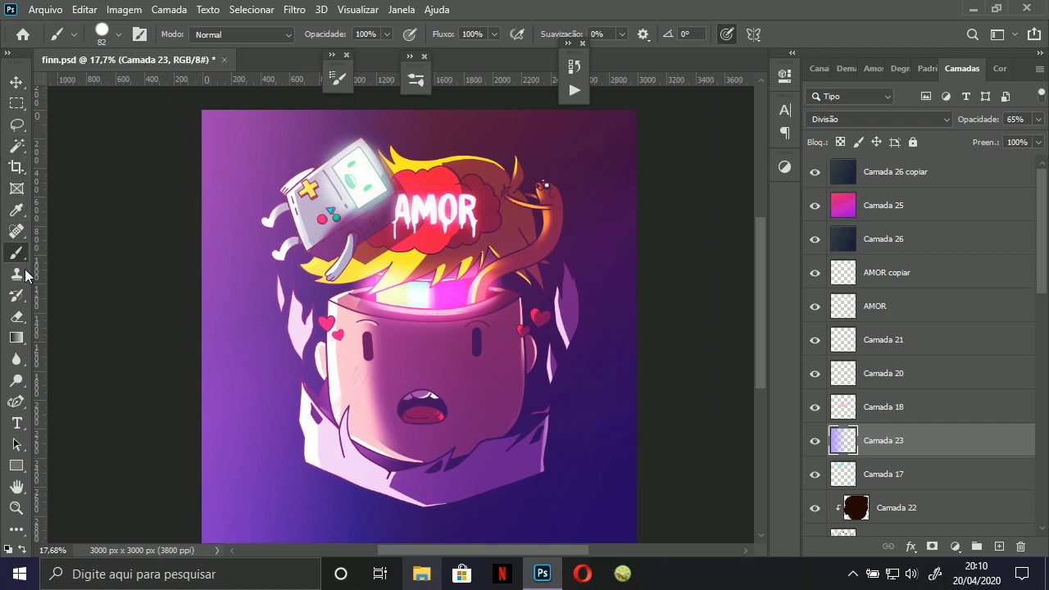
{"action": "left_click", "coordinate": [16, 296]}
{"action": "left_click", "coordinate": [17, 318]}
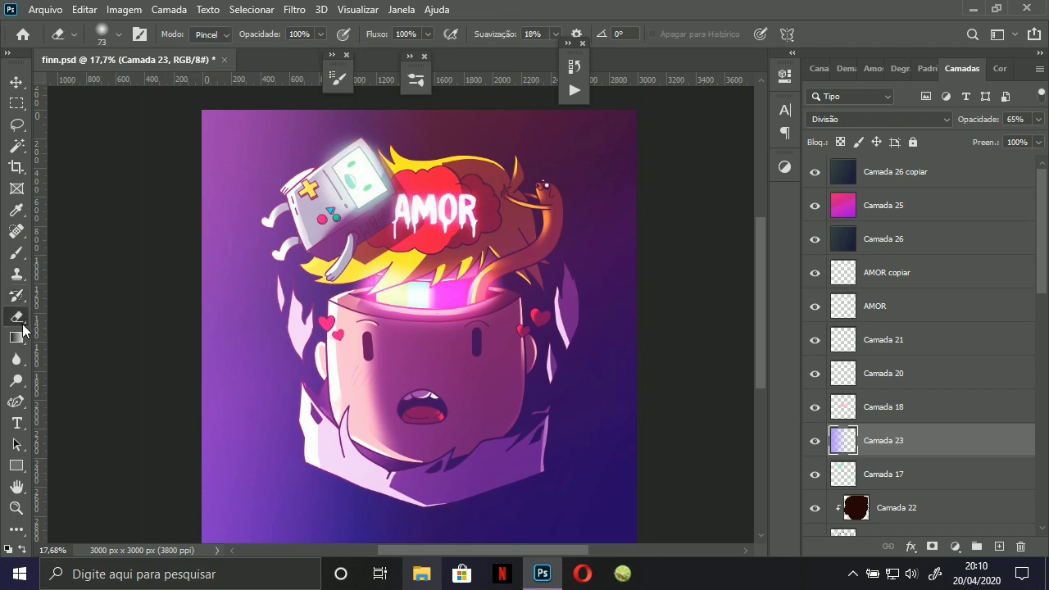
{"action": "left_click", "coordinate": [16, 337]}
{"action": "left_click", "coordinate": [17, 317]}
{"action": "left_click", "coordinate": [19, 256]}
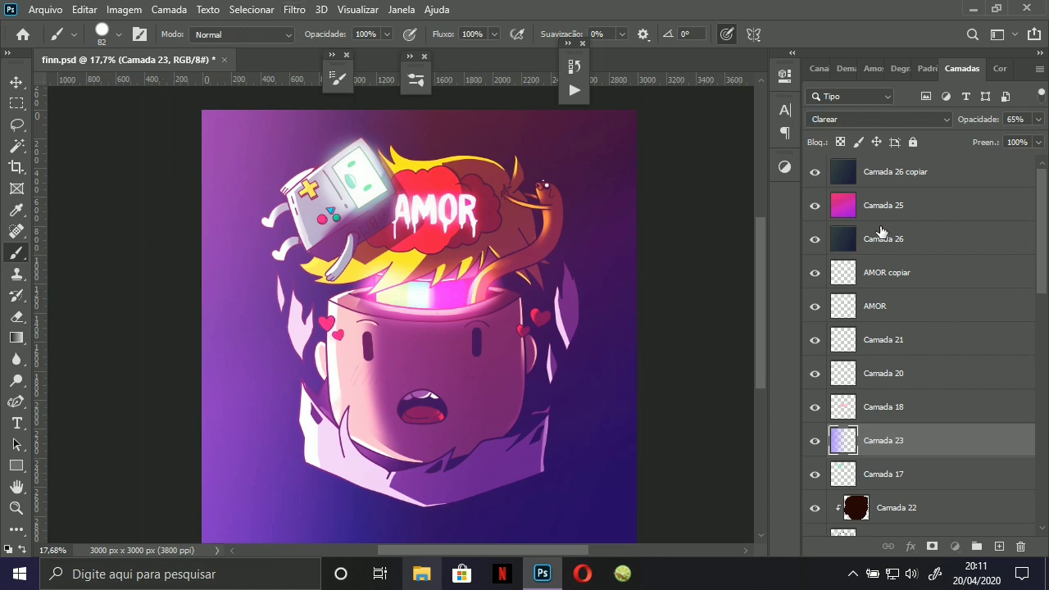
Create a merged copy of the artwork on a new layer above Camada 25 and disable its blue channel in the blending options.
{"action": "left_click", "coordinate": [882, 235]}
{"action": "left_click", "coordinate": [884, 207]}
{"action": "left_click", "coordinate": [1000, 546]}
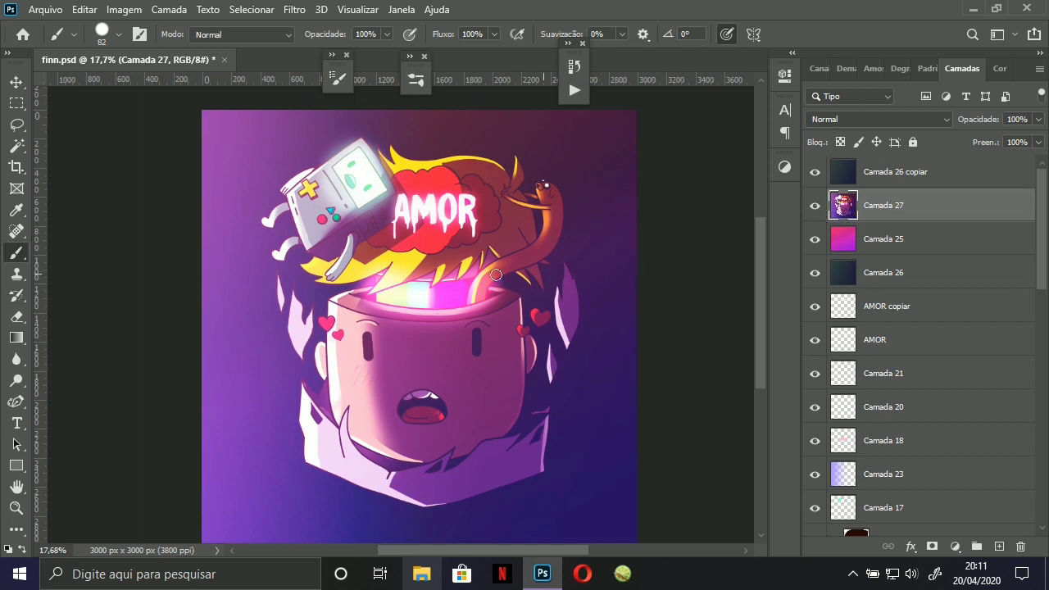
{"action": "double_click", "coordinate": [934, 206]}
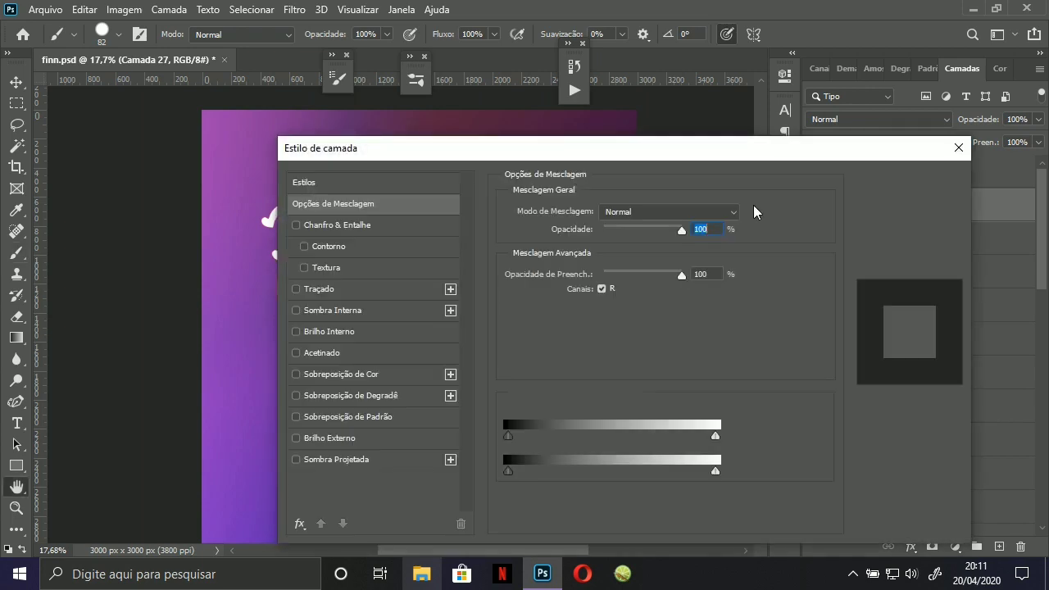
{"action": "left_click_drag", "start_coordinate": [682, 159], "coordinate": [668, 127]}
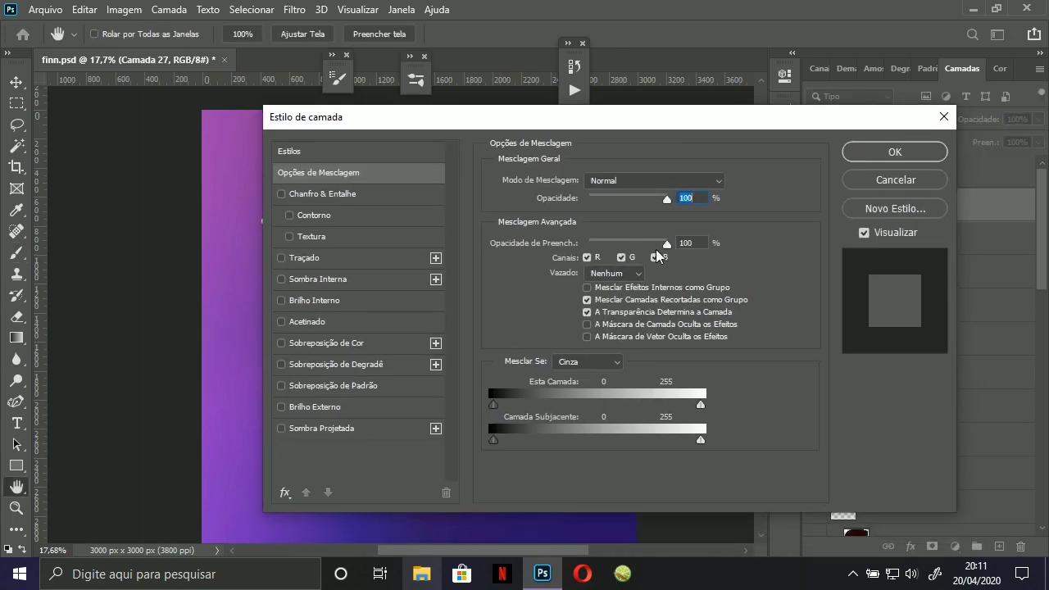
{"action": "key", "text": "b"}
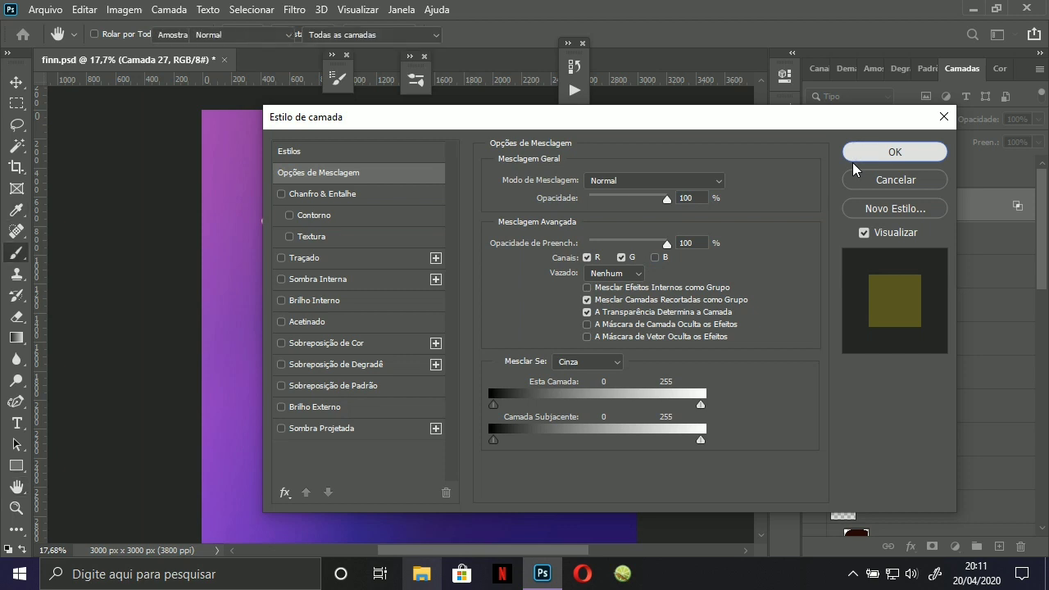
{"action": "left_click", "coordinate": [854, 160]}
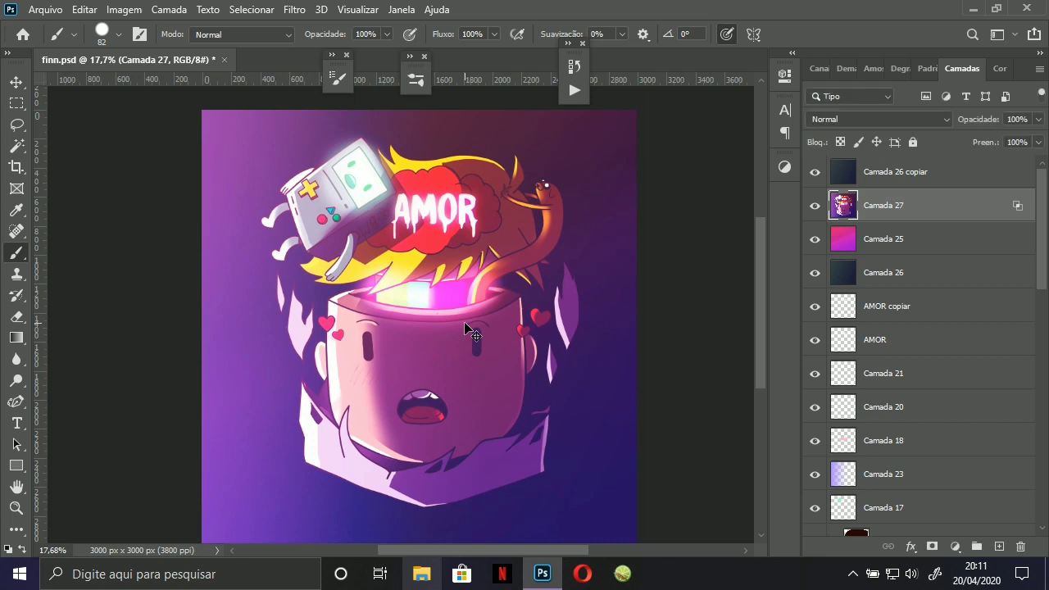
Shift Camada 27 horizontally to X 1521.50 px for a chromatic offset and add a new layer.
{"action": "key", "text": "ctrl+t"}
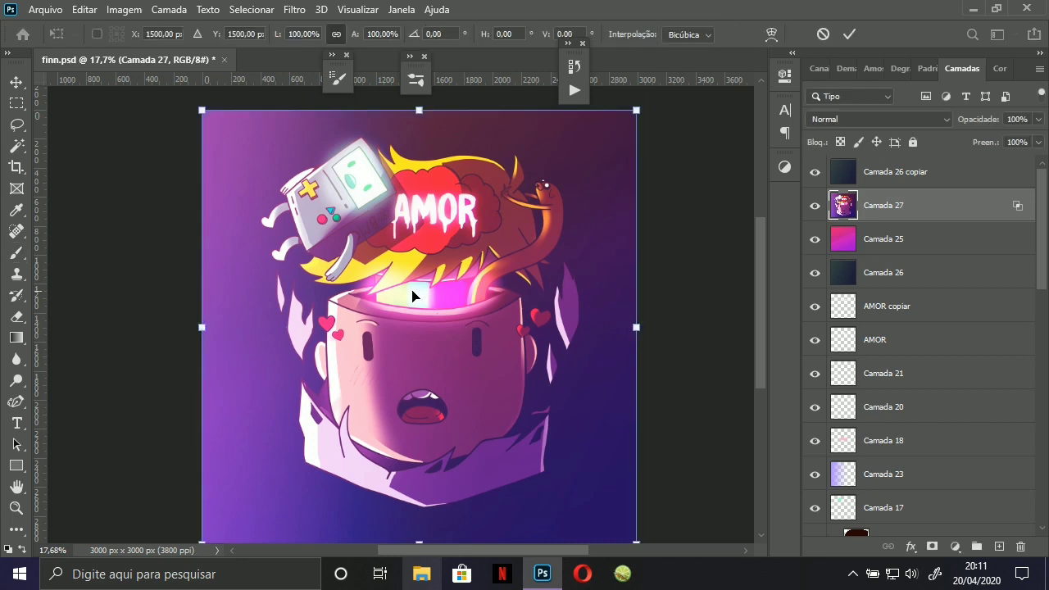
{"action": "left_click_drag", "start_coordinate": [435, 287], "coordinate": [425, 250]}
{"action": "left_click_drag", "start_coordinate": [352, 274], "coordinate": [362, 331]}
{"action": "left_click_drag", "start_coordinate": [429, 314], "coordinate": [404, 318]}
{"action": "left_click_drag", "start_coordinate": [463, 255], "coordinate": [484, 268]}
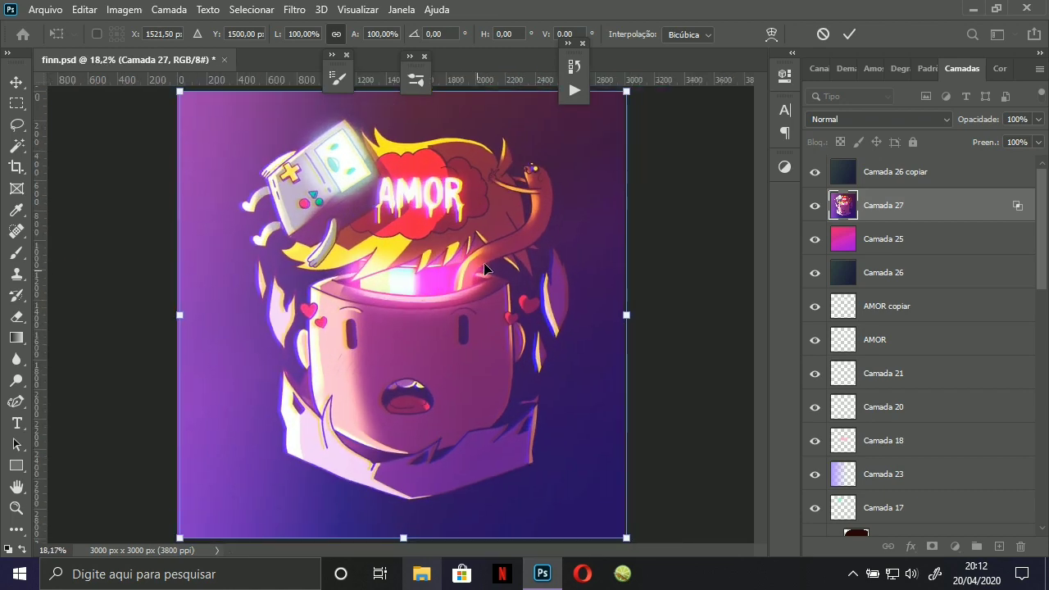
{"action": "left_click", "coordinate": [849, 34]}
{"action": "key", "text": "b"}
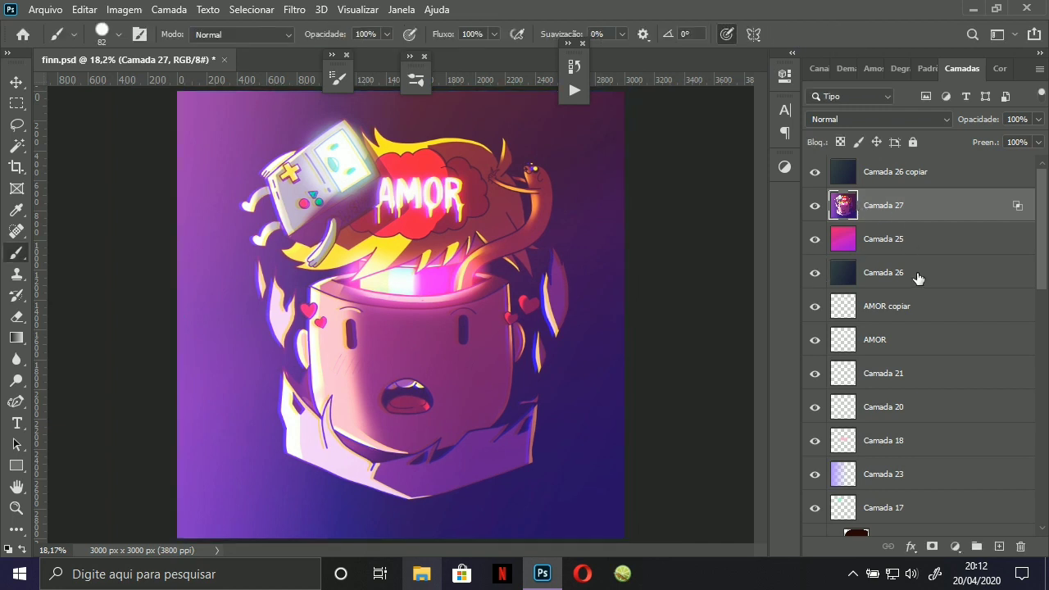
{"action": "left_click", "coordinate": [999, 546]}
{"action": "mouse_move", "coordinate": [466, 7]}
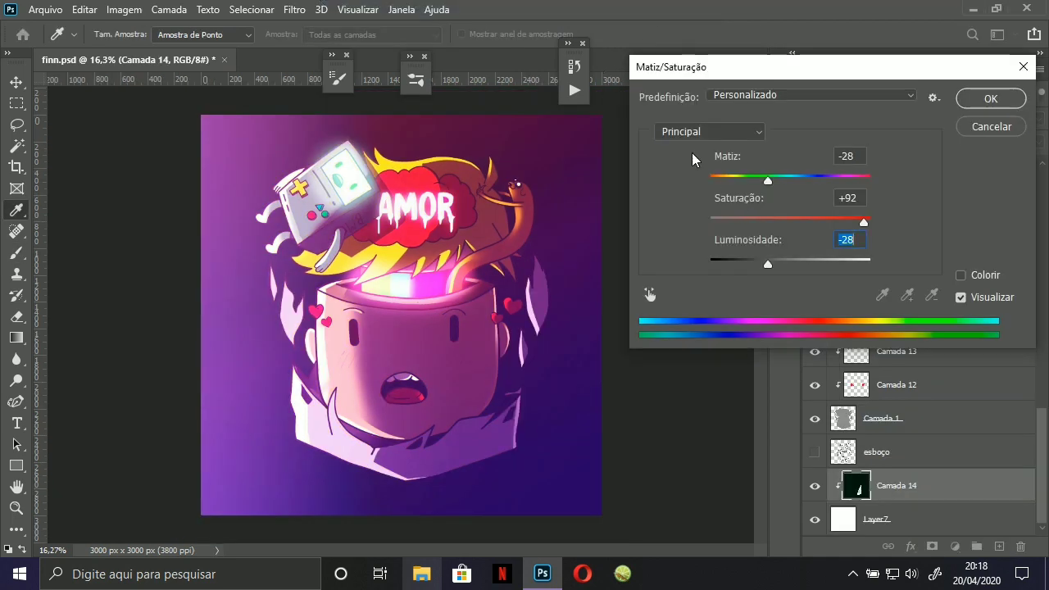
Recolour the background layer Camada 14 to a bright turquoise by raising its lightness in Hue/Saturation.
{"action": "left_click_drag", "start_coordinate": [790, 264], "coordinate": [828, 267]}
{"action": "left_click", "coordinate": [845, 268]}
{"action": "left_click", "coordinate": [970, 101]}
{"action": "mouse_move", "coordinate": [1041, 457]}
{"action": "left_mouse_down"}
{"action": "mouse_move", "coordinate": [1044, 408]}
{"action": "mouse_move", "coordinate": [1045, 460]}
{"action": "left_mouse_up"}
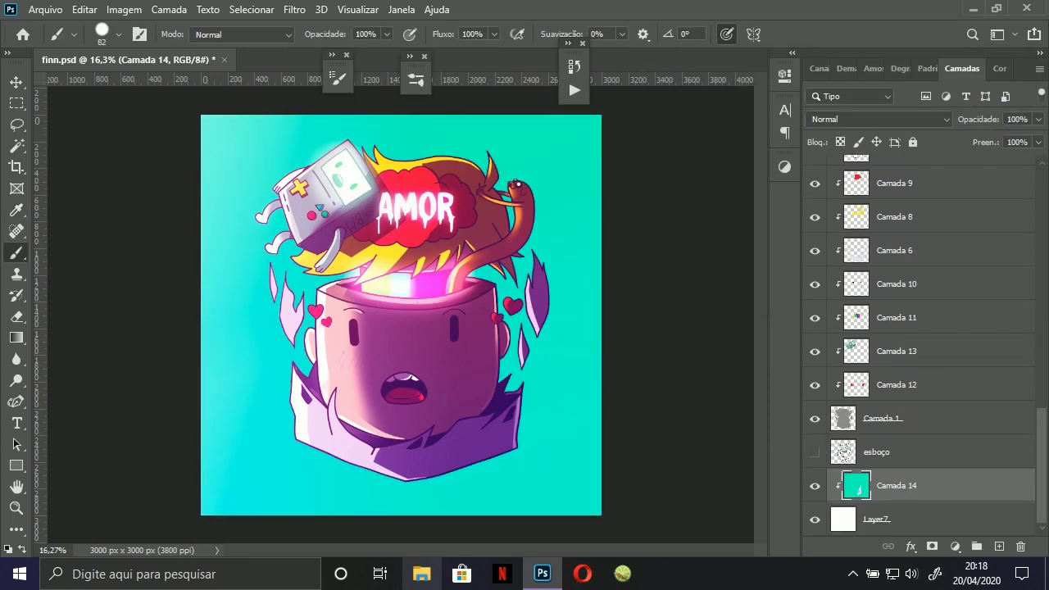
Try different hue, saturation and lightness settings on the clipped layer Camada 22.
{"action": "scroll", "coordinate": [1031, 457], "scroll_direction": "up", "scroll_amount": 10}
{"action": "left_click", "coordinate": [852, 230]}
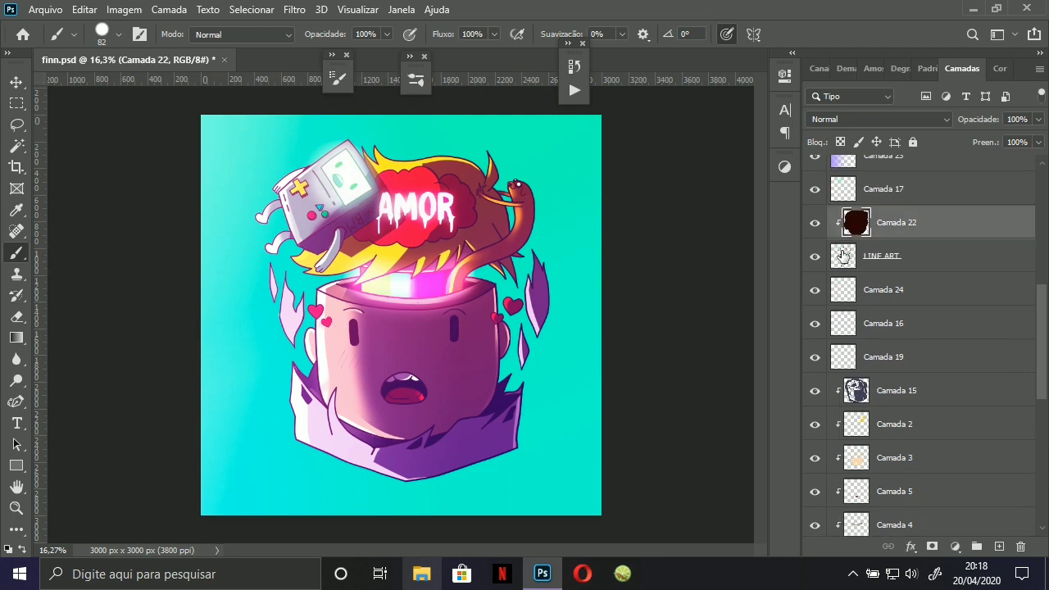
{"action": "key", "text": "ctrl+u"}
{"action": "left_click_drag", "start_coordinate": [790, 180], "coordinate": [818, 180]}
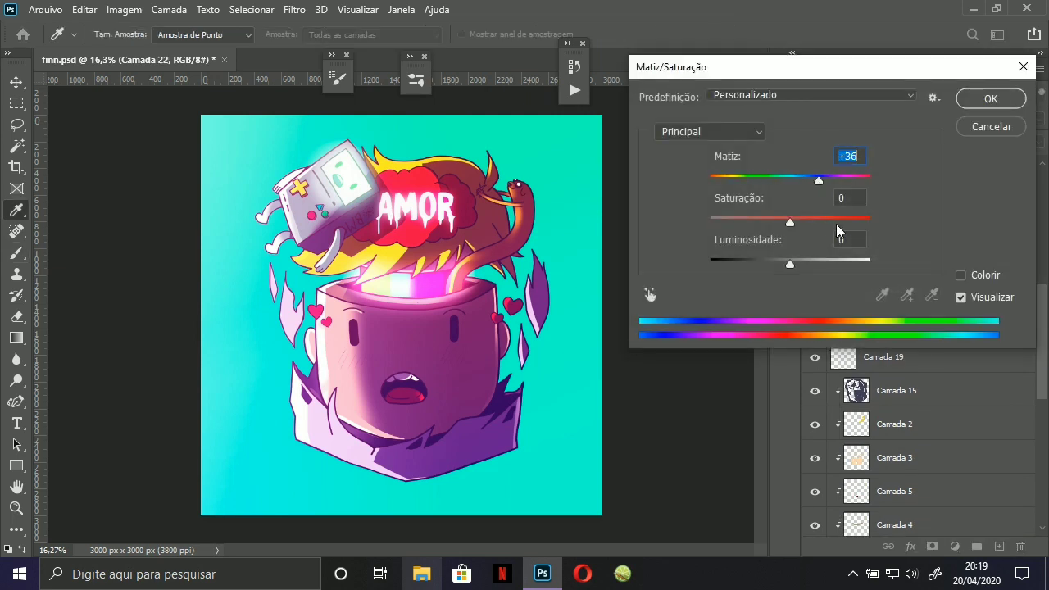
{"action": "left_click_drag", "start_coordinate": [790, 222], "coordinate": [834, 223]}
{"action": "mouse_move", "coordinate": [790, 264]}
{"action": "left_mouse_down"}
{"action": "mouse_move", "coordinate": [826, 272]}
{"action": "mouse_move", "coordinate": [805, 264]}
{"action": "left_mouse_up"}
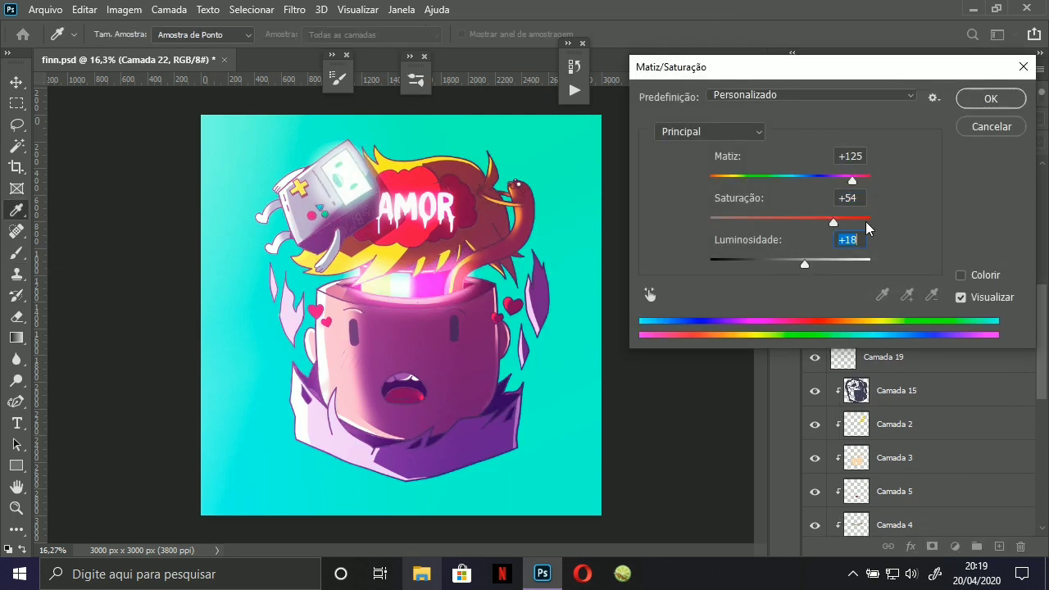
{"action": "left_click_drag", "start_coordinate": [866, 222], "coordinate": [860, 222]}
{"action": "left_click_drag", "start_coordinate": [852, 179], "coordinate": [747, 179]}
{"action": "left_click_drag", "start_coordinate": [805, 264], "coordinate": [760, 264]}
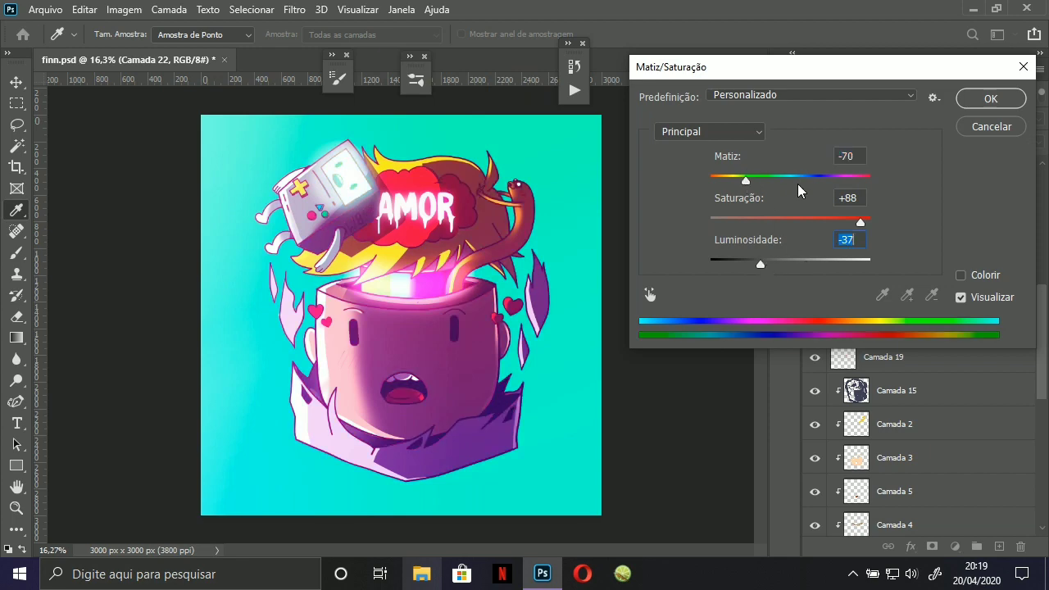
{"action": "left_click_drag", "start_coordinate": [798, 181], "coordinate": [841, 178]}
{"action": "left_click", "coordinate": [988, 130]}
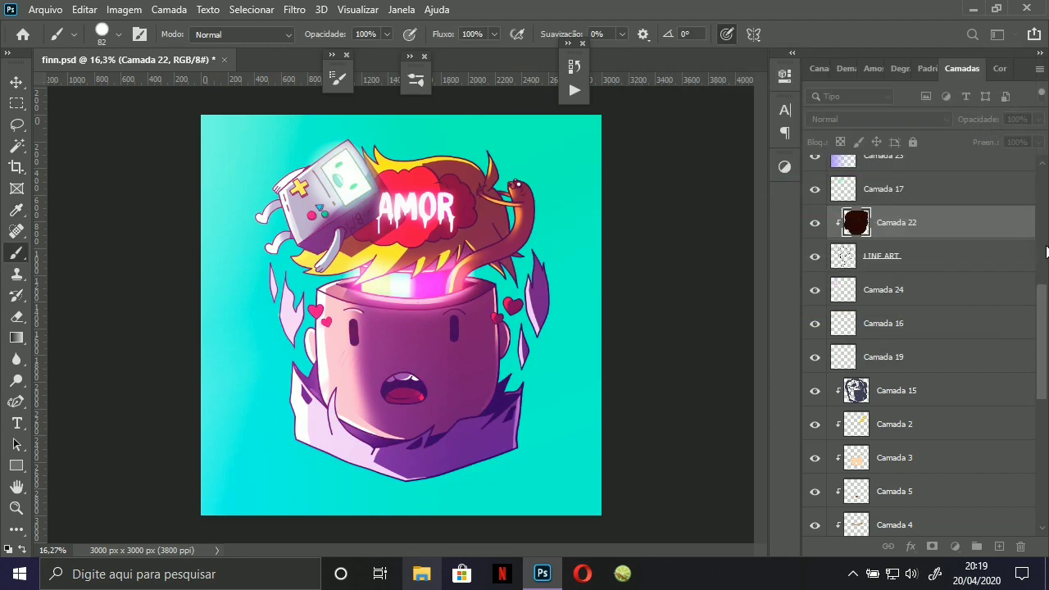
Compare the artwork with and without the pink-to-violet gradient layer Camada 25.
{"action": "scroll", "coordinate": [1040, 238], "scroll_direction": "up", "scroll_amount": 10}
{"action": "left_click", "coordinate": [814, 306]}
{"action": "left_click", "coordinate": [815, 305]}
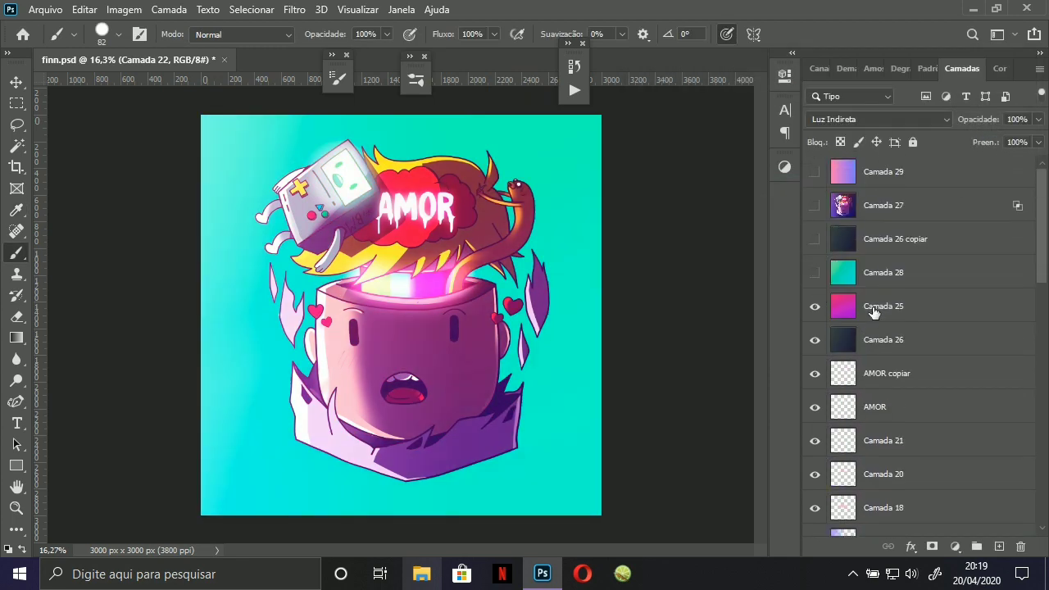
Shift the gradient layer Camada 25 to magenta-to-blue tones with Hue/Saturation and set its opacity to 67%.
{"action": "left_click", "coordinate": [873, 307]}
{"action": "key", "text": "ctrl+u"}
{"action": "left_click_drag", "start_coordinate": [745, 176], "coordinate": [789, 204]}
{"action": "key", "text": "Return"}
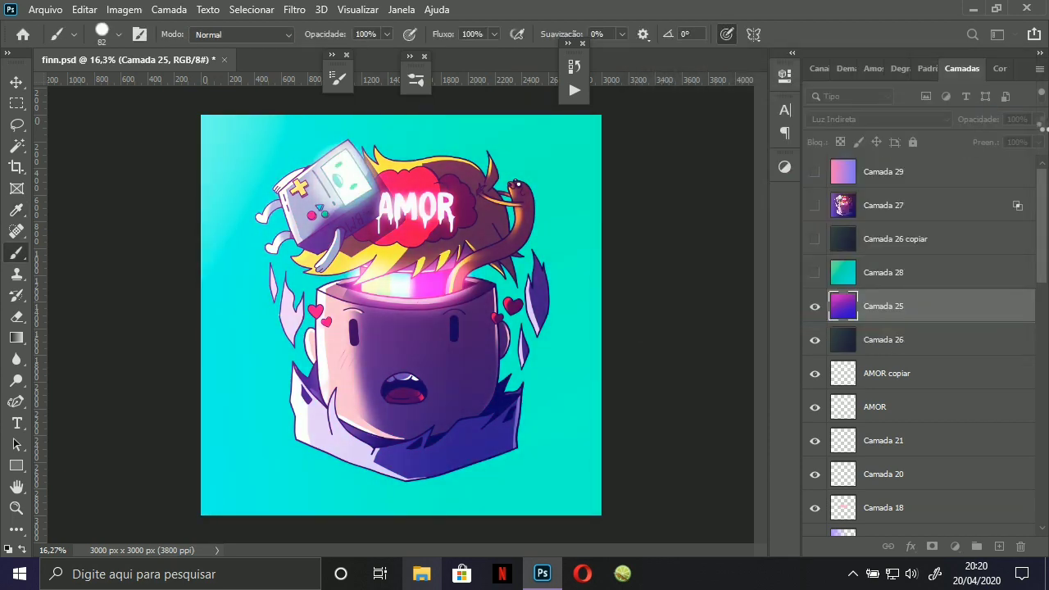
{"action": "left_click_drag", "start_coordinate": [1038, 119], "coordinate": [1020, 154]}
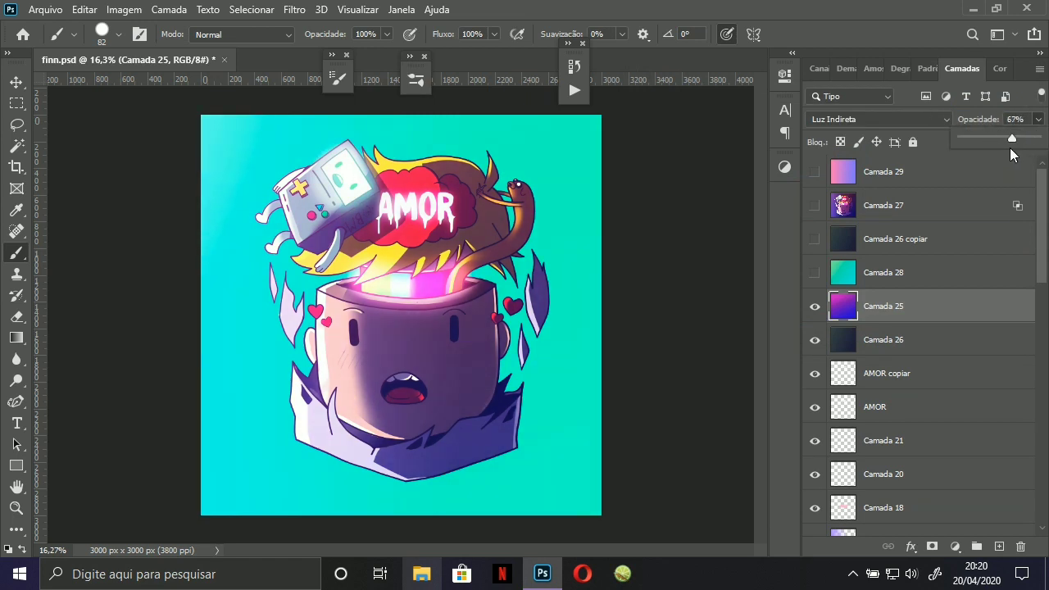
Show layer Camada 26 copiar and stamp the visible artwork onto a new layer above Camada 25.
{"action": "left_click", "coordinate": [815, 346]}
{"action": "left_click", "coordinate": [815, 346]}
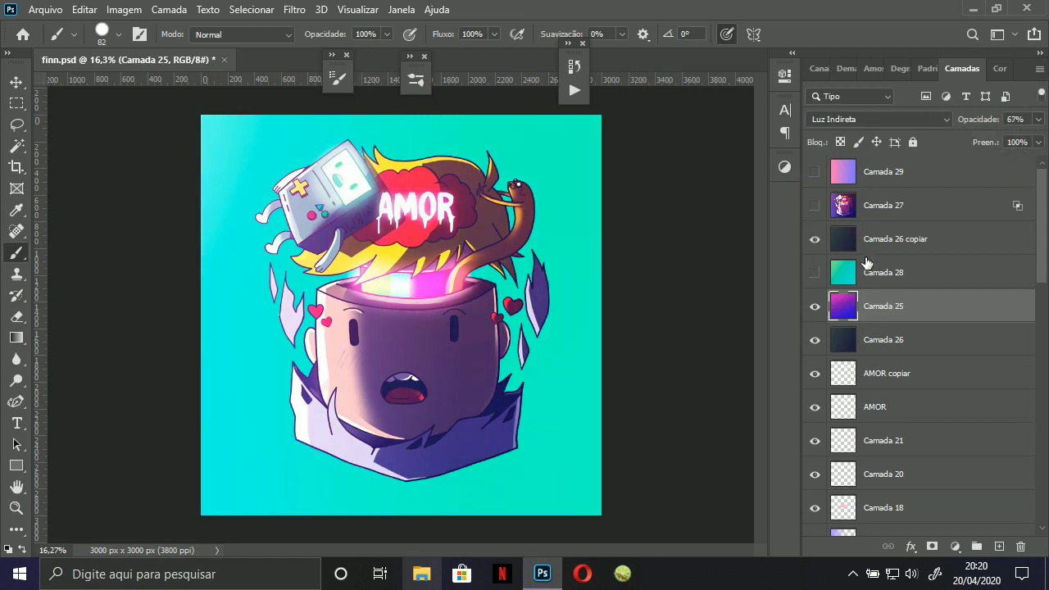
{"action": "left_click", "coordinate": [999, 547]}
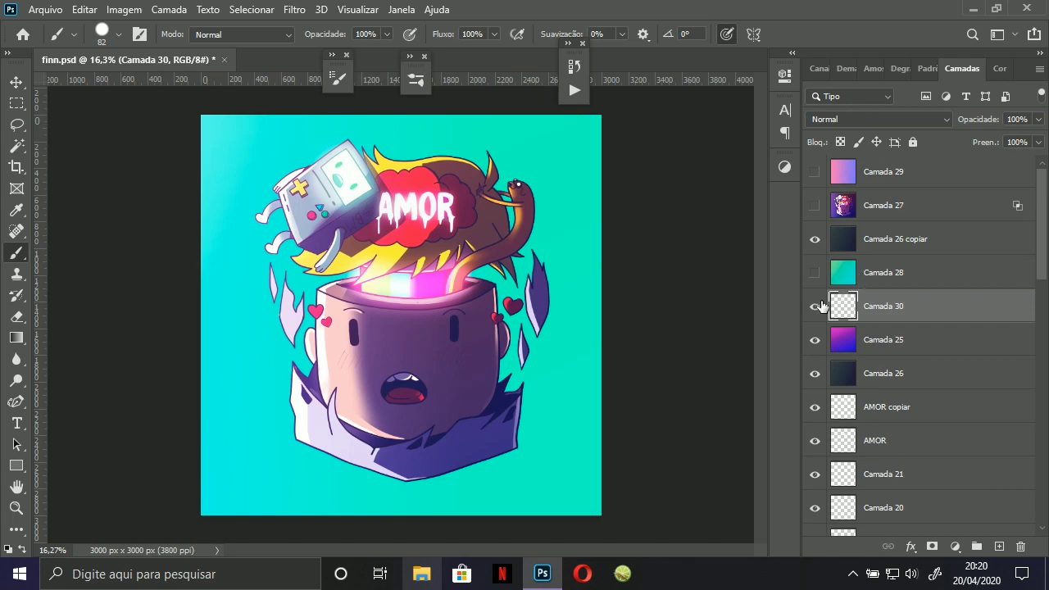
{"action": "key", "text": "ctrl+alt+shift+e"}
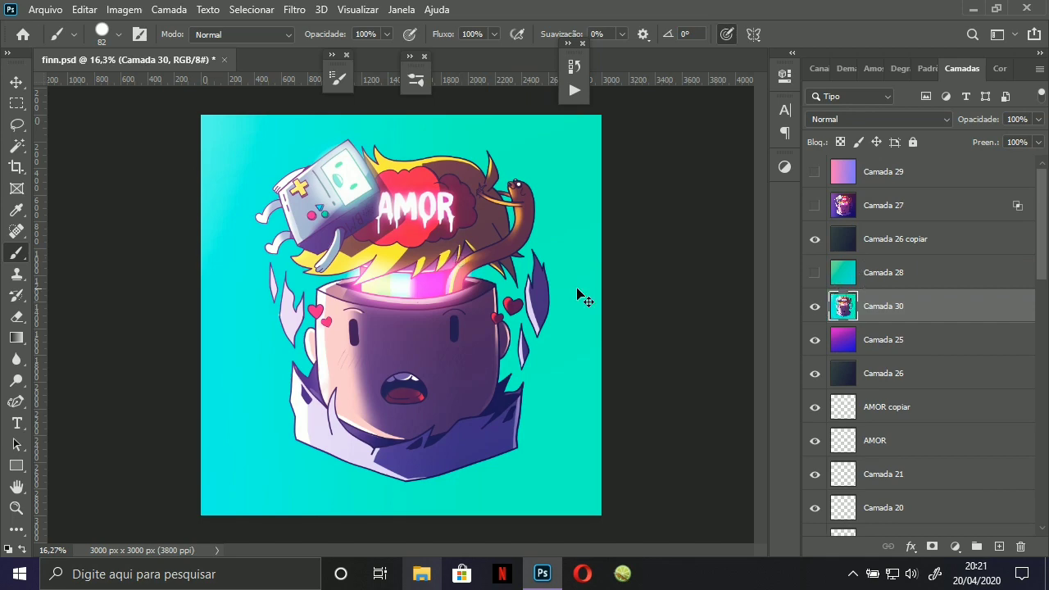
Set the merged layer Camada 30 to 98% opacity and restrict its colour channels in the blending options.
{"action": "key", "text": "ctrl+t"}
{"action": "key", "text": "Escape"}
{"action": "double_click", "coordinate": [844, 312]}
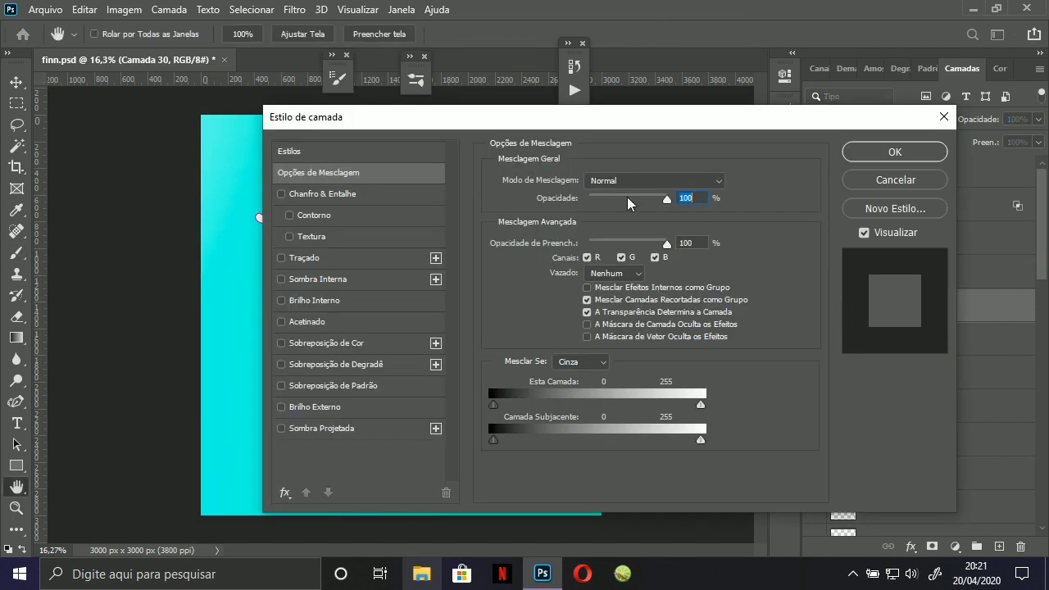
{"action": "left_click_drag", "start_coordinate": [666, 196], "coordinate": [664, 198]}
{"action": "left_click", "coordinate": [622, 257]}
{"action": "left_click", "coordinate": [623, 258]}
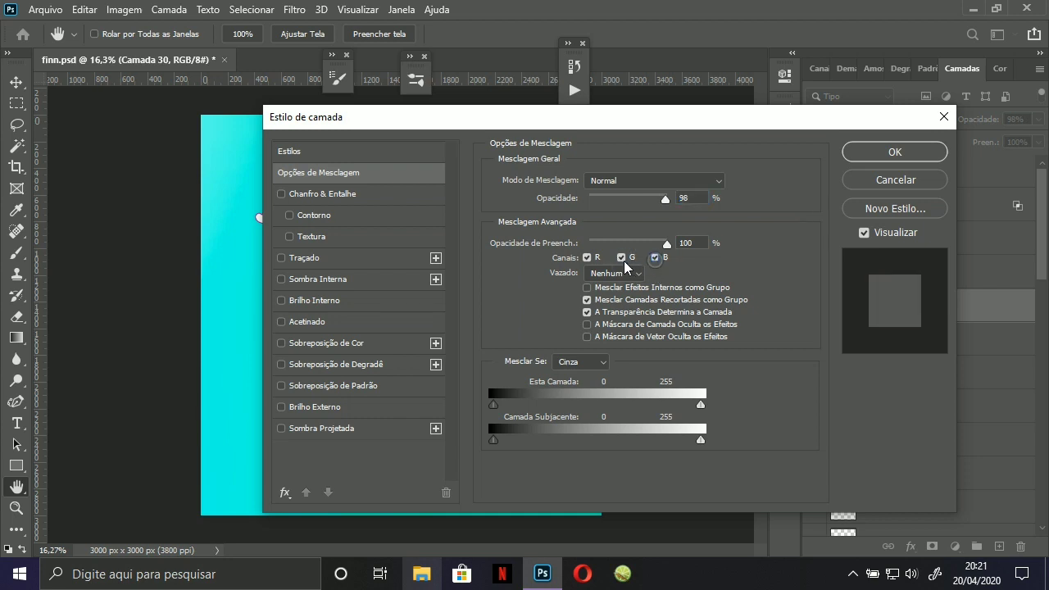
{"action": "left_click", "coordinate": [893, 152]}
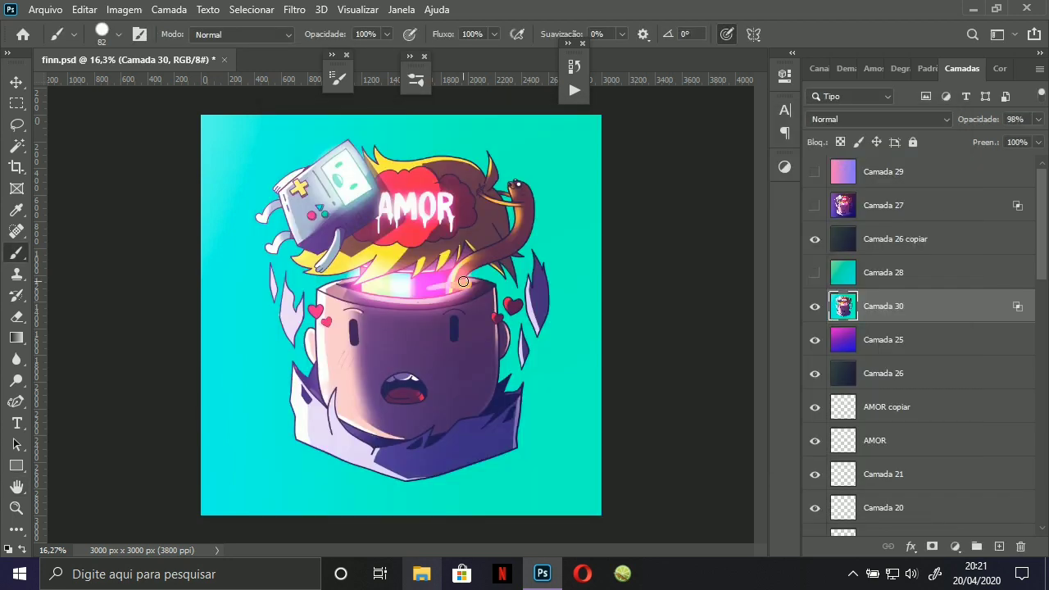
Shift Camada 30 horizontally to X 1510 px with Free Transform for a chromatic offset.
{"action": "key", "text": "ctrl+t"}
{"action": "left_click_drag", "start_coordinate": [445, 278], "coordinate": [444, 291]}
{"action": "mouse_move", "coordinate": [338, 293]}
{"action": "left_mouse_down"}
{"action": "mouse_move", "coordinate": [352, 295]}
{"action": "mouse_move", "coordinate": [335, 293]}
{"action": "left_mouse_up"}
{"action": "left_click_drag", "start_coordinate": [286, 415], "coordinate": [412, 366]}
{"action": "left_click_drag", "start_coordinate": [347, 385], "coordinate": [349, 385]}
{"action": "left_click_drag", "start_coordinate": [399, 381], "coordinate": [273, 410]}
{"action": "left_click_drag", "start_coordinate": [353, 282], "coordinate": [239, 331]}
{"action": "key", "text": "ctrl+0"}
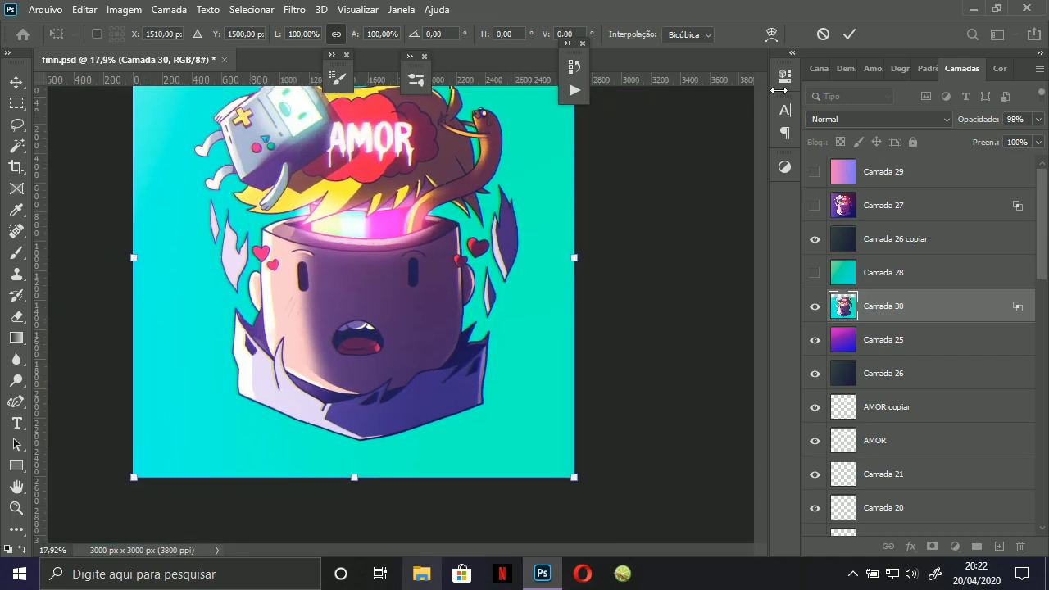
{"action": "key", "text": "Return"}
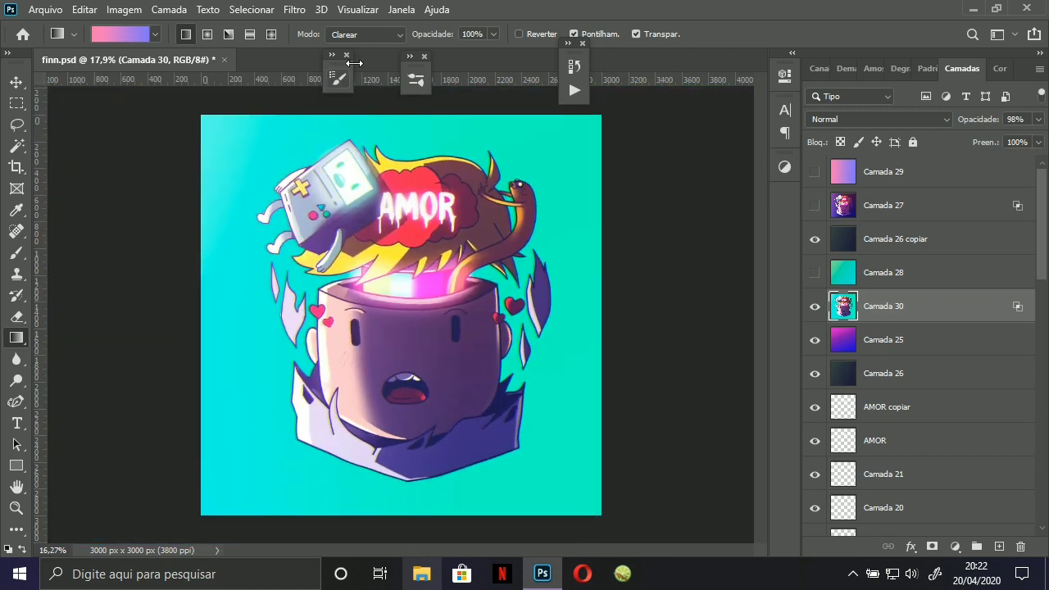
{"action": "left_click", "coordinate": [295, 9]}
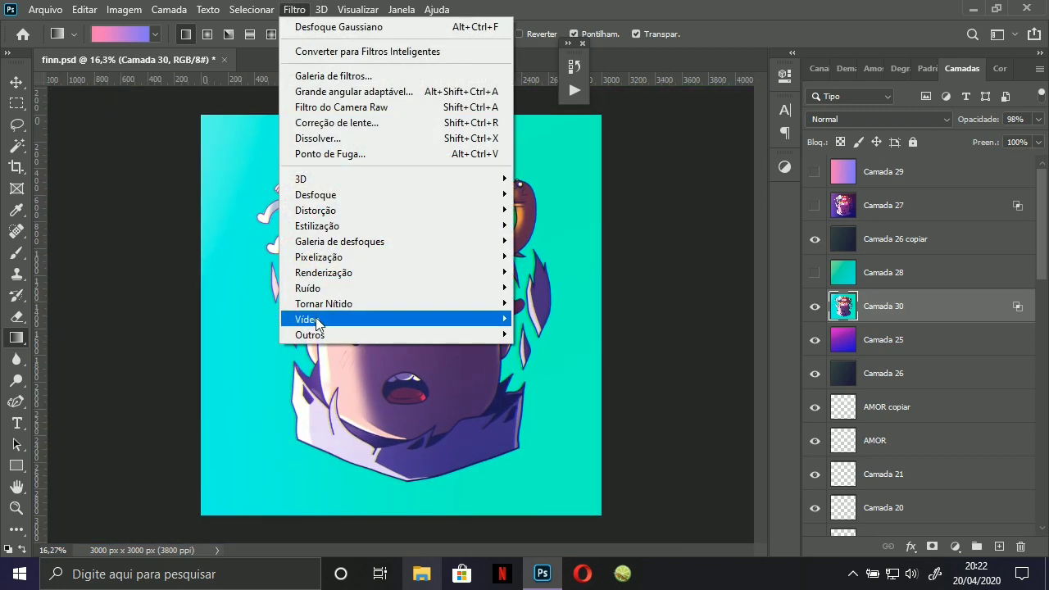
{"action": "mouse_move", "coordinate": [320, 288]}
{"action": "left_click", "coordinate": [230, 289]}
{"action": "left_click", "coordinate": [601, 82]}
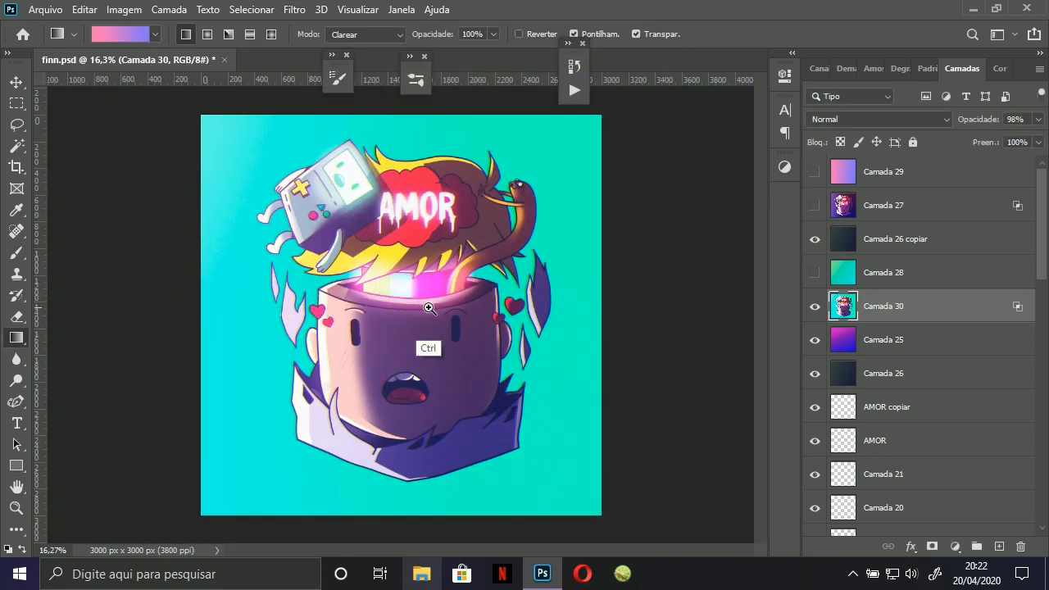
{"action": "left_click_drag", "start_coordinate": [429, 349], "coordinate": [502, 270]}
{"action": "key", "text": "ctrl+z"}
{"action": "key", "text": "b"}
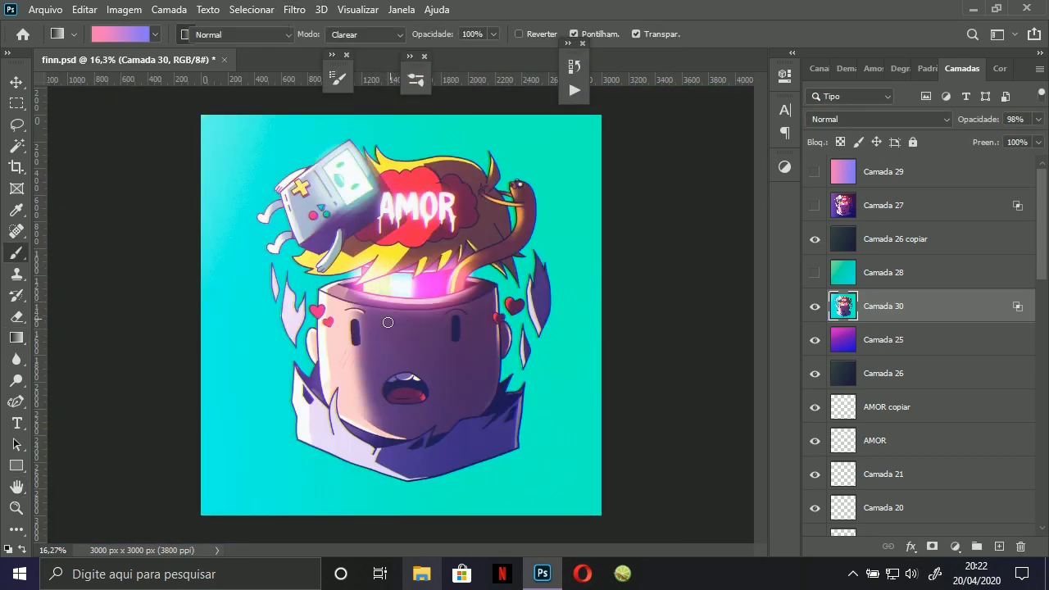
Add a new empty layer directly above the offset layer Camada 30.
{"action": "scroll", "coordinate": [406, 322], "scroll_direction": "up", "scroll_amount": 2}
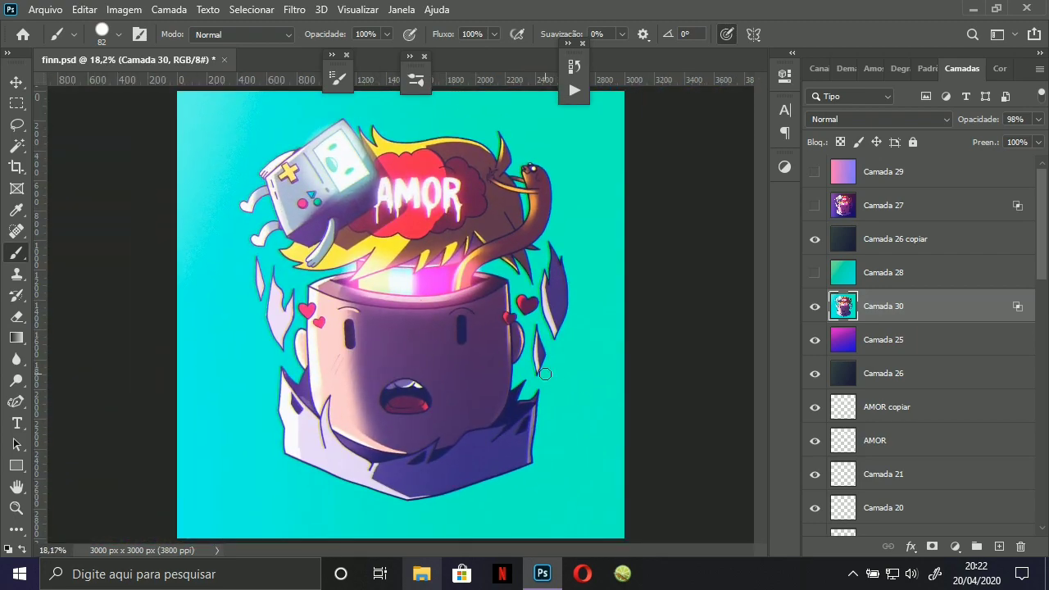
{"action": "left_click_drag", "start_coordinate": [545, 373], "coordinate": [538, 396]}
{"action": "left_click", "coordinate": [998, 547]}
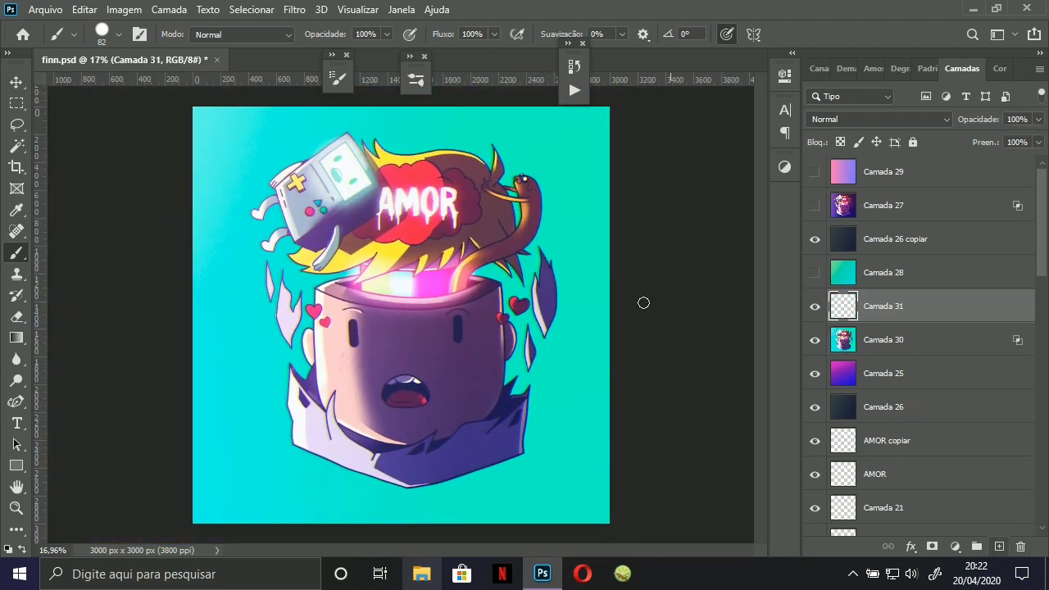